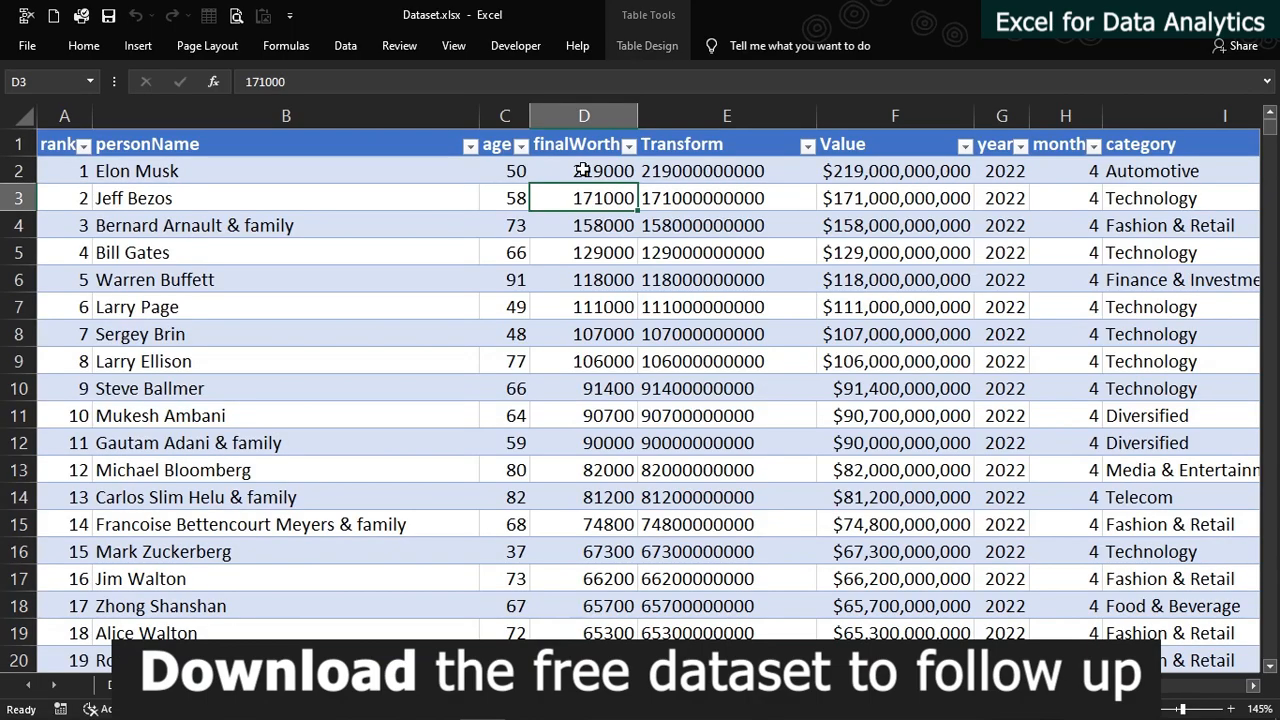
# Examine the finalWorth, Transform and Value columns of the raw data, including the formulas behind Transform and Value
pyautogui.click(691, 174)
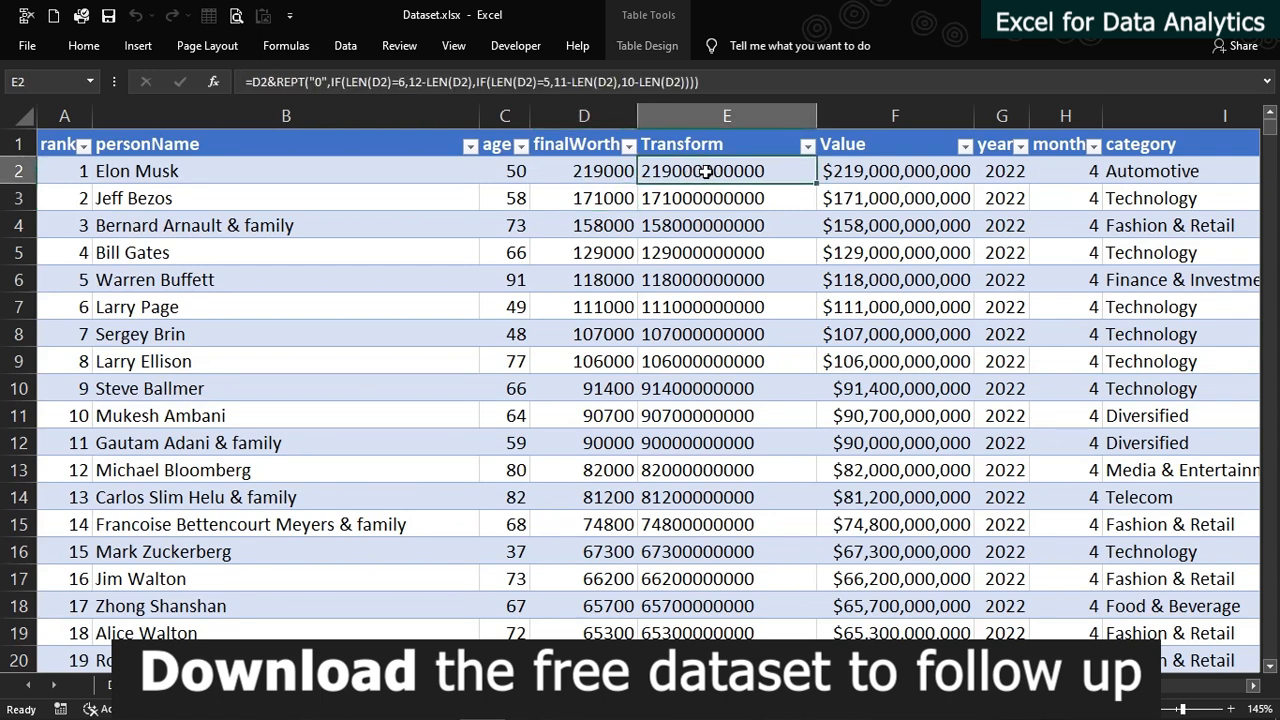
pyautogui.click(877, 170)
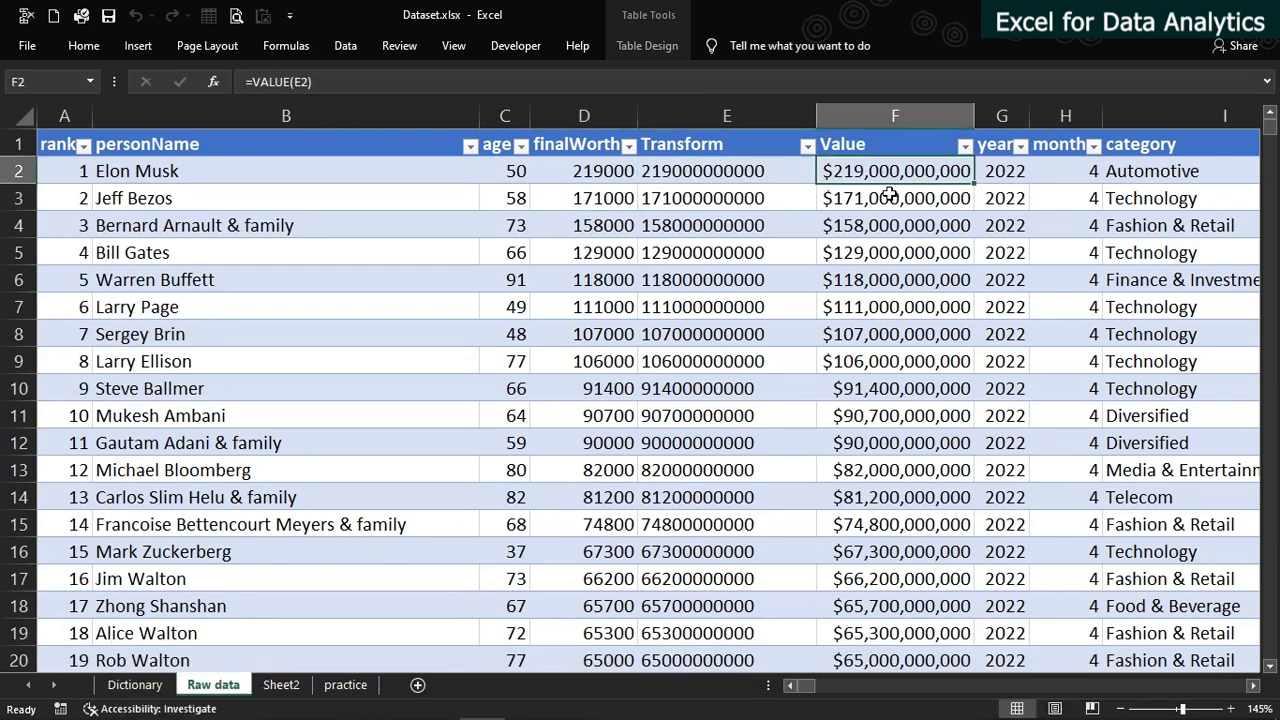
pyautogui.moveTo(877, 178); pyautogui.dragTo(879, 392)
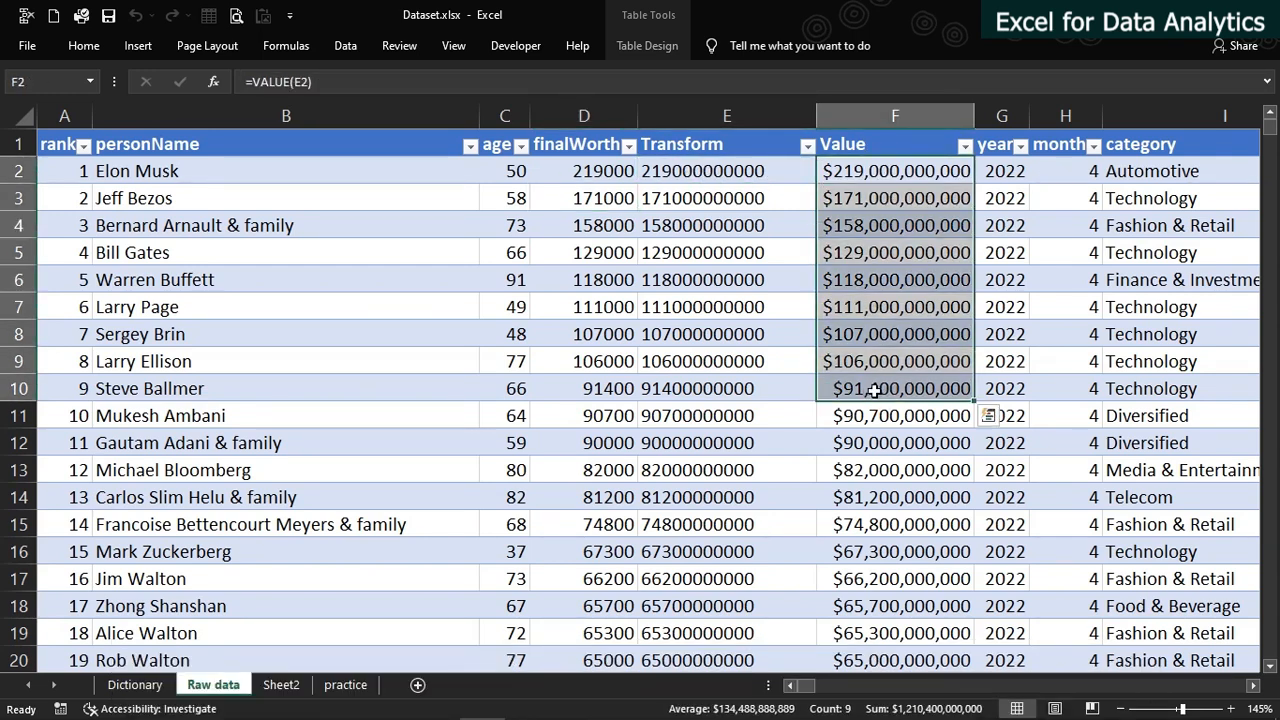
pyautogui.moveTo(581, 171); pyautogui.dragTo(586, 423)
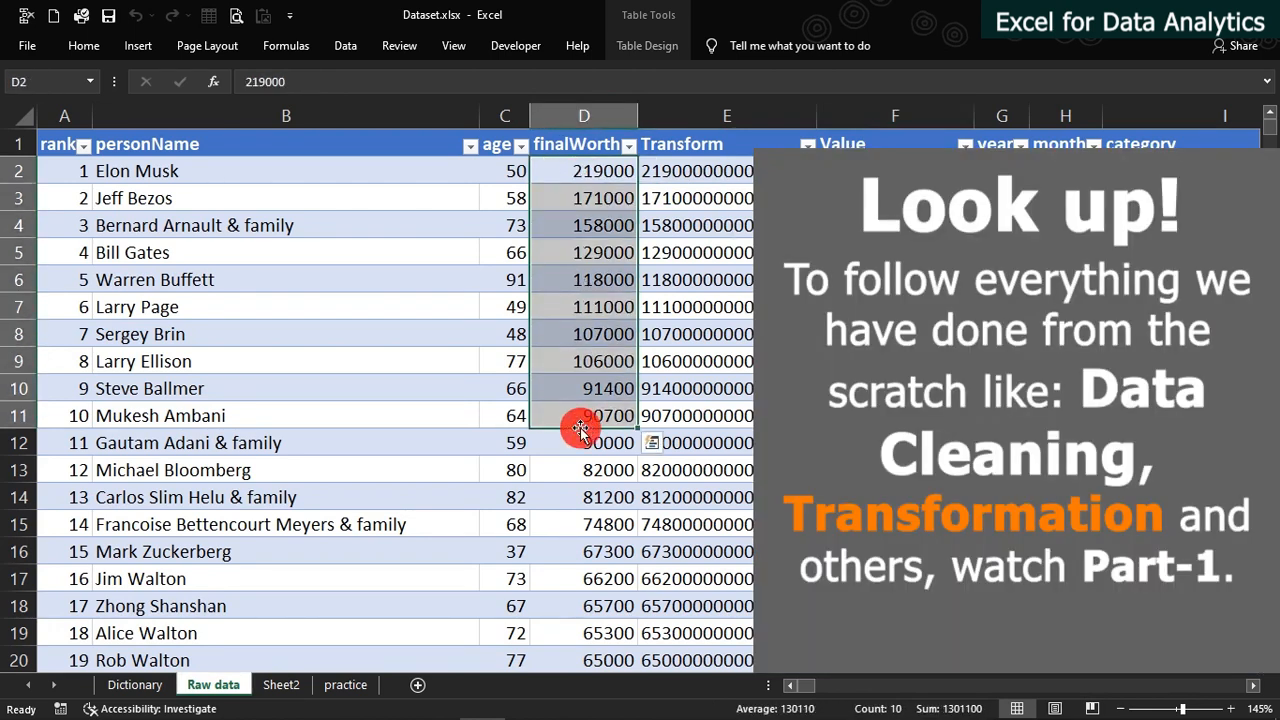
pyautogui.click(682, 253)
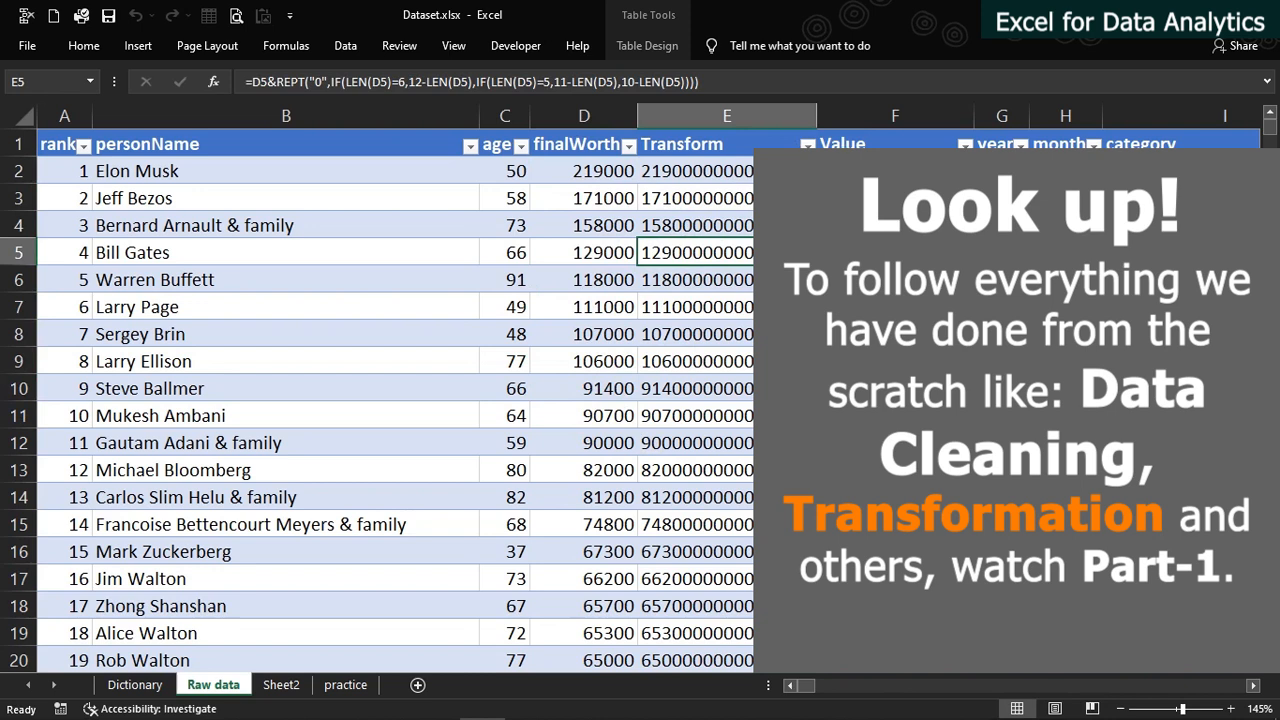
pyautogui.click(880, 253)
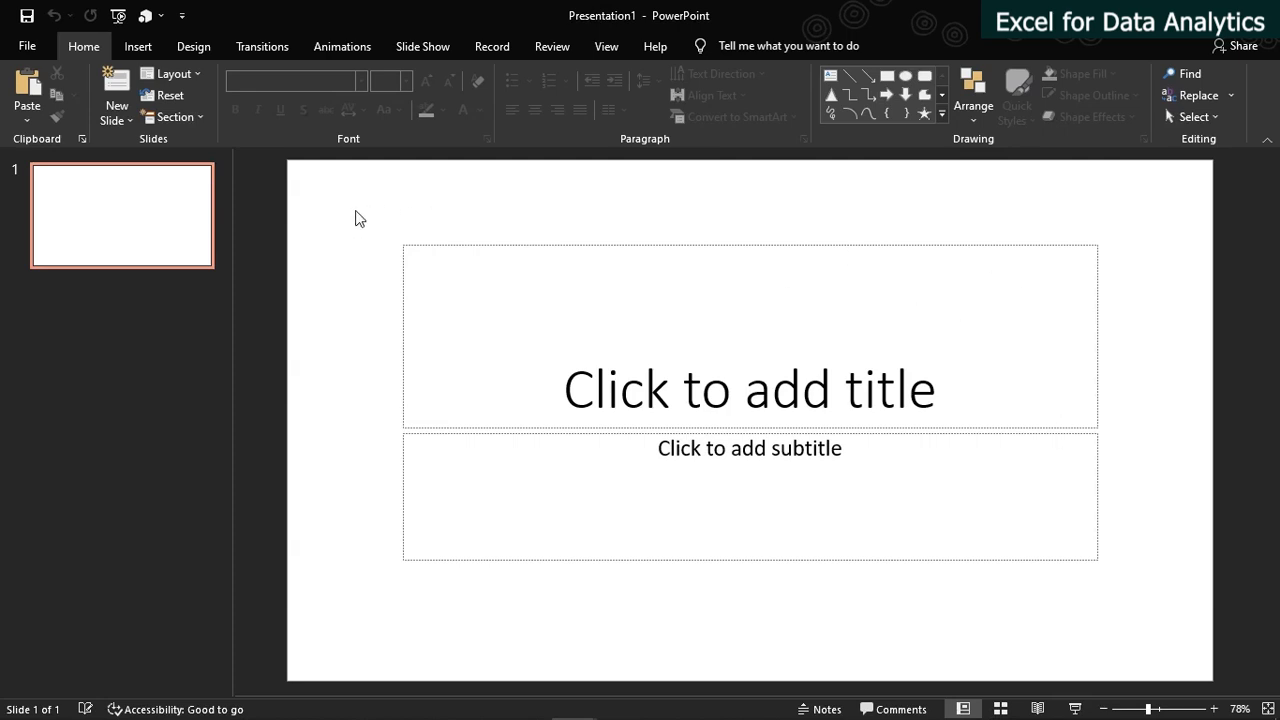
# Remove the title and subtitle placeholders and draw a rectangle about 4.37" wide and 1.97" high on the blank slide
pyautogui.moveTo(354, 209)
pyautogui.mouseDown()
pyautogui.moveTo(743, 414)
pyautogui.moveTo(1103, 556)
pyautogui.moveTo(1160, 634)
pyautogui.mouseUp()
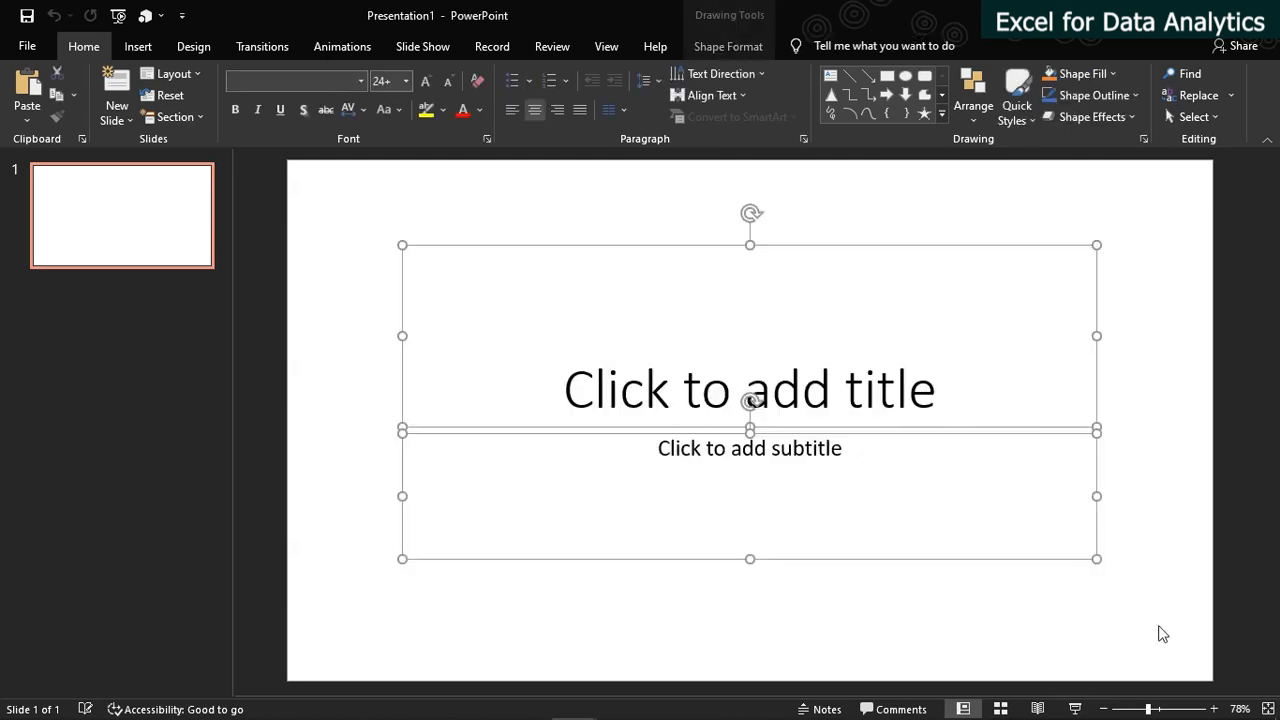
pyautogui.press('Delete')
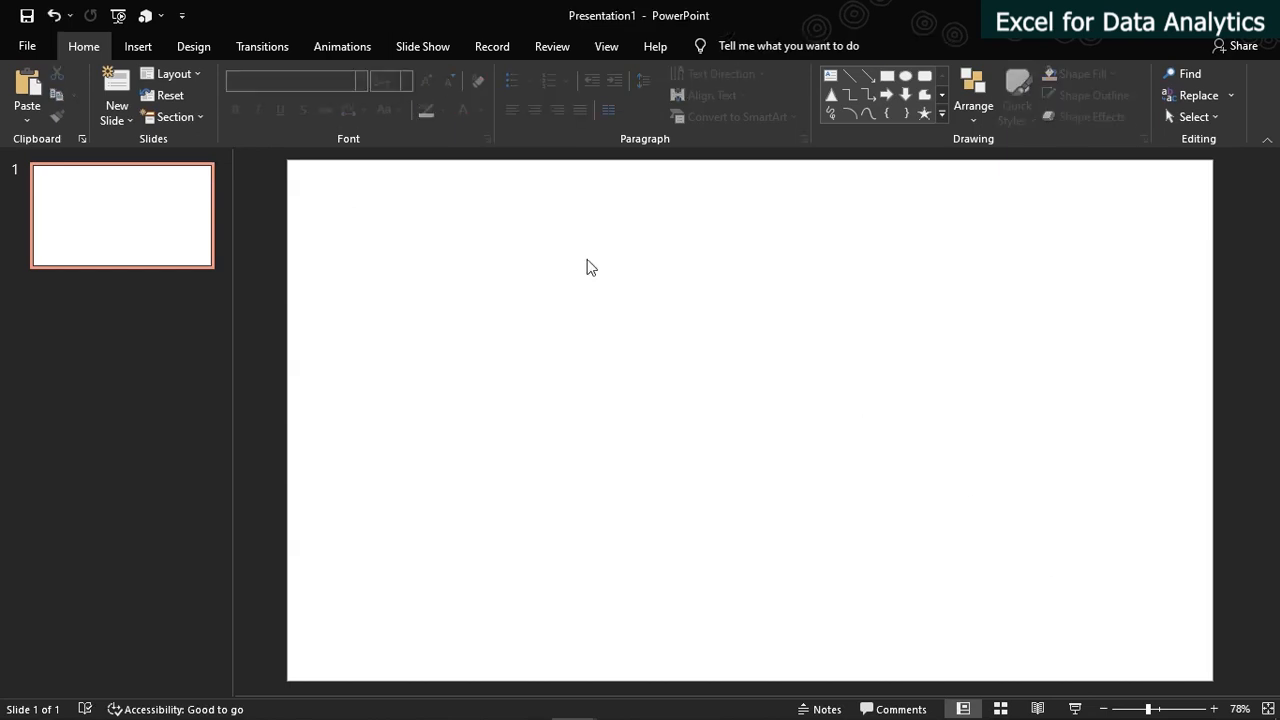
pyautogui.click(885, 81)
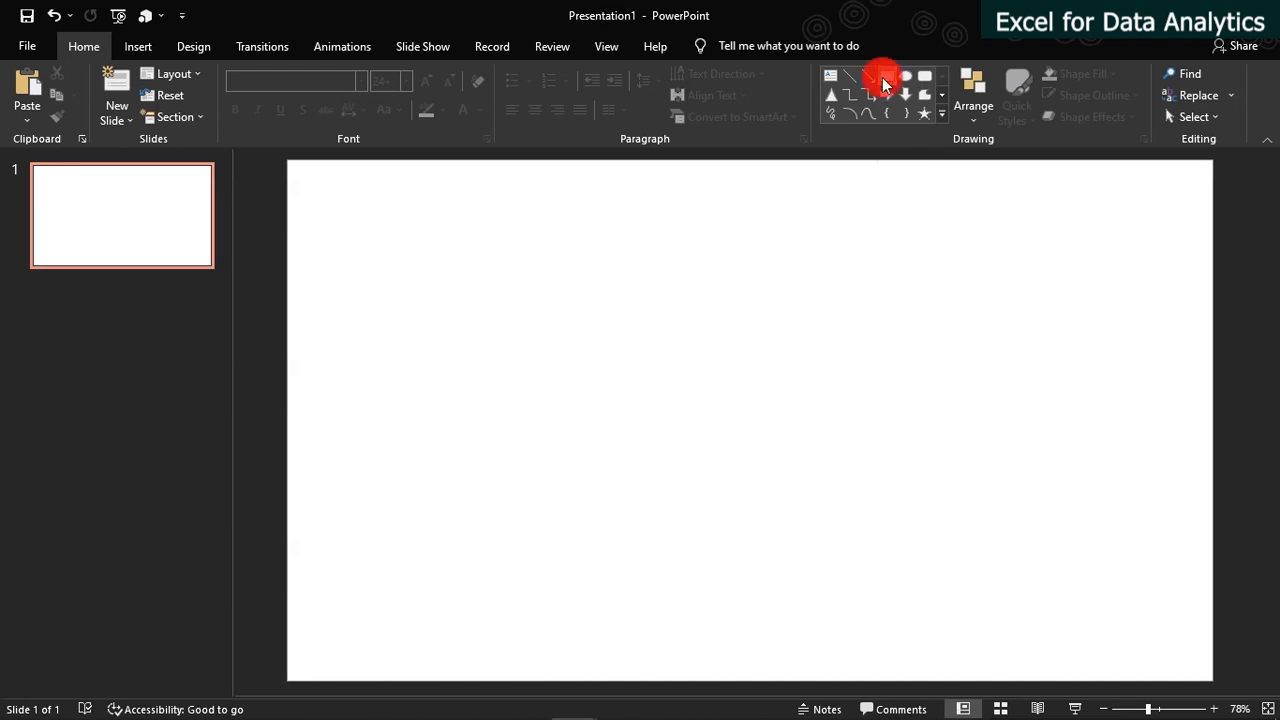
pyautogui.moveTo(483, 251); pyautogui.dragTo(786, 386)
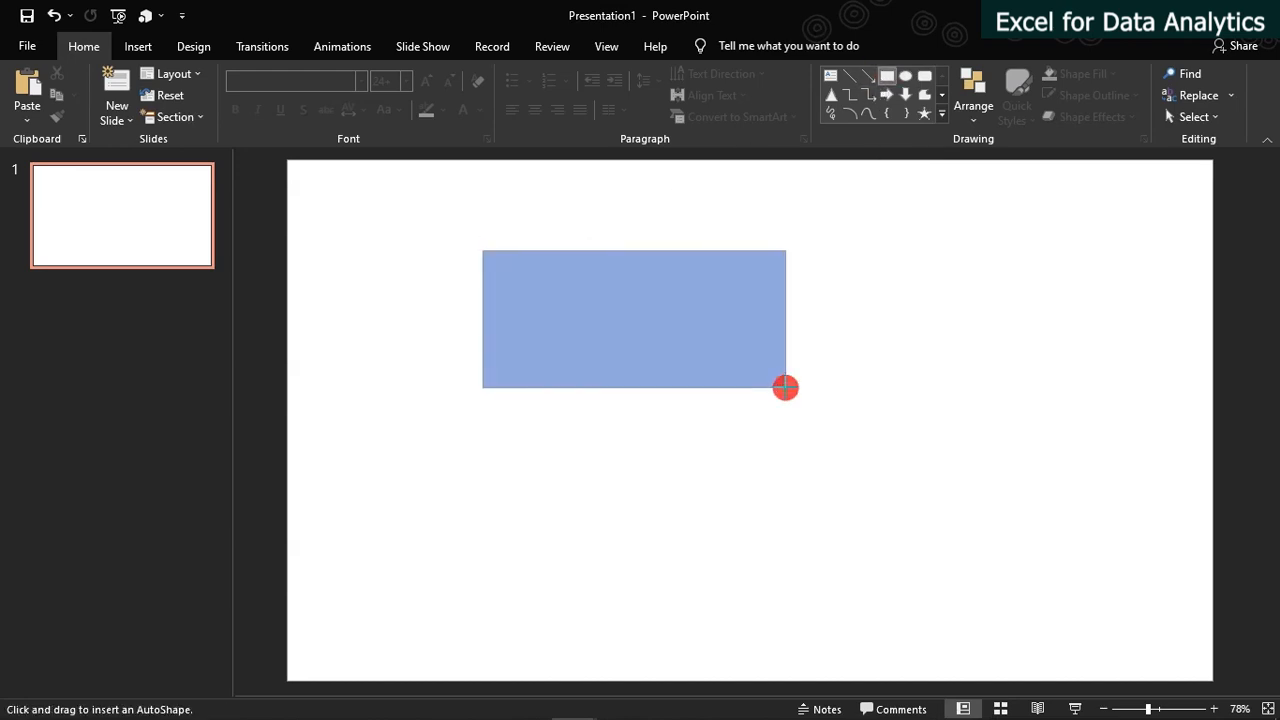
pyautogui.moveTo(629, 337); pyautogui.dragTo(535, 352)
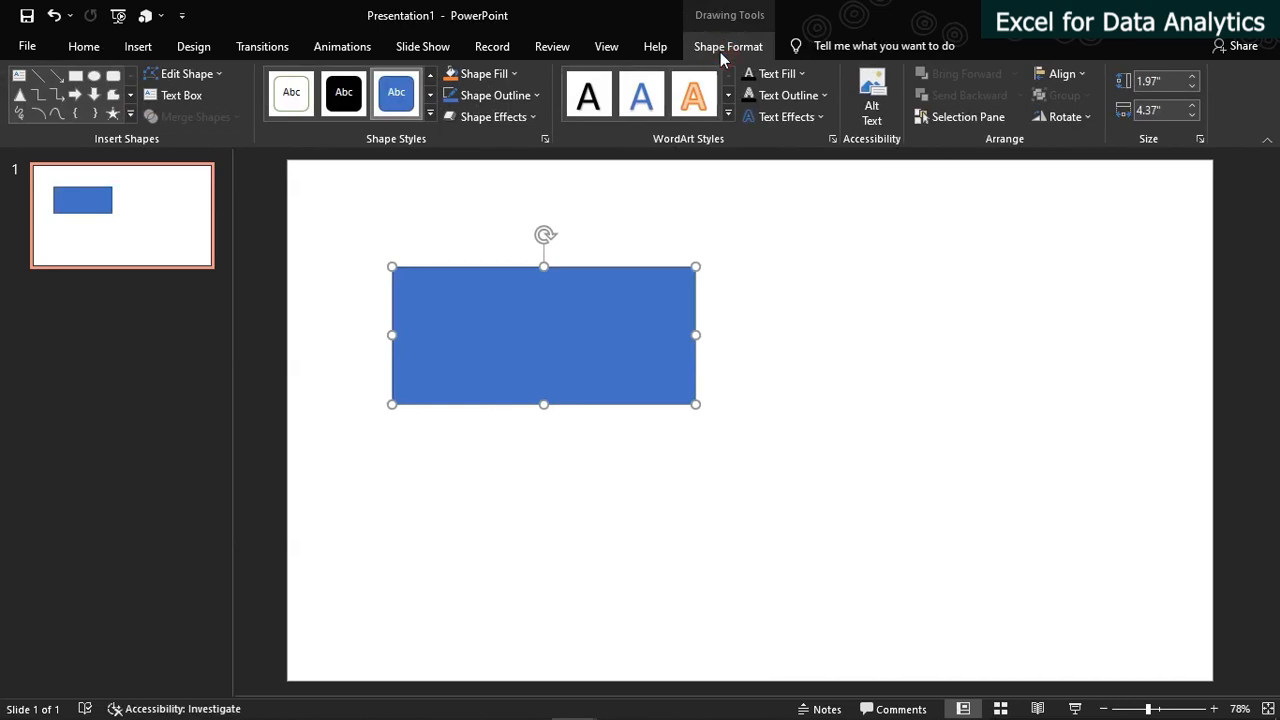
# Resize the rectangle to 0.53" high and 13.33" wide and place it across the slide's top edge
pyautogui.click(1160, 82)
pyautogui.write('0.53')
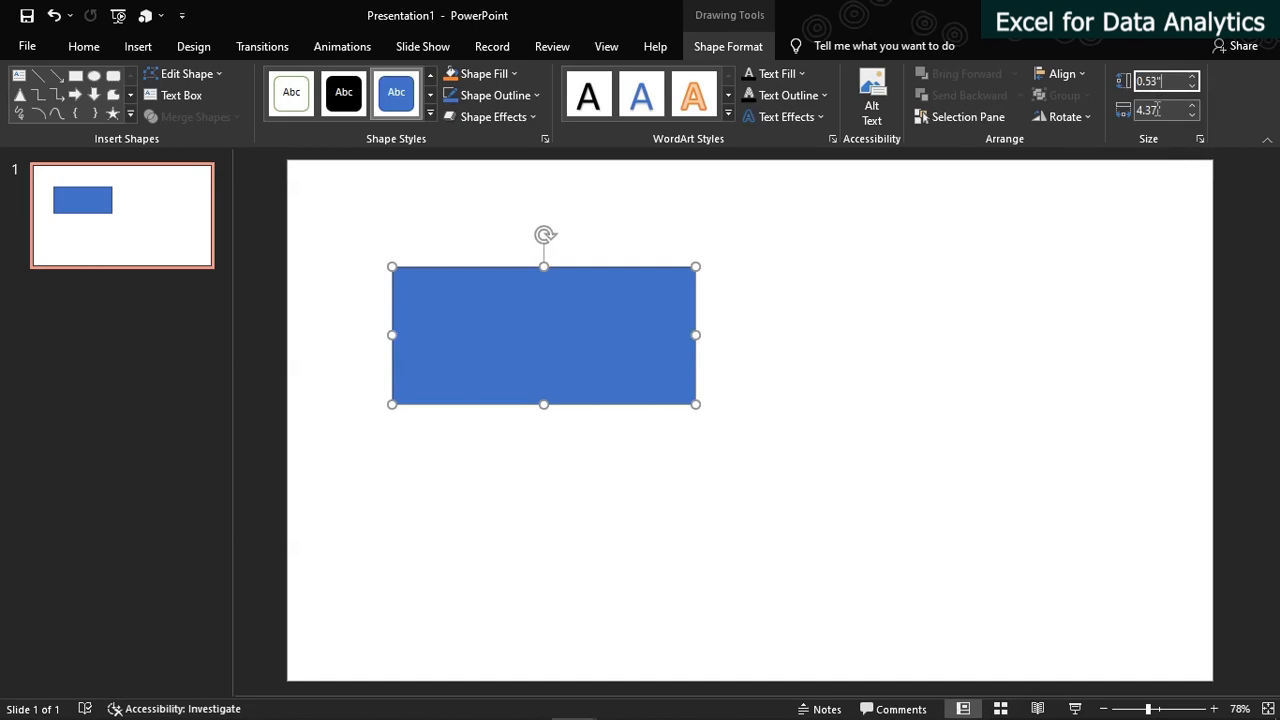
pyautogui.click(1150, 110)
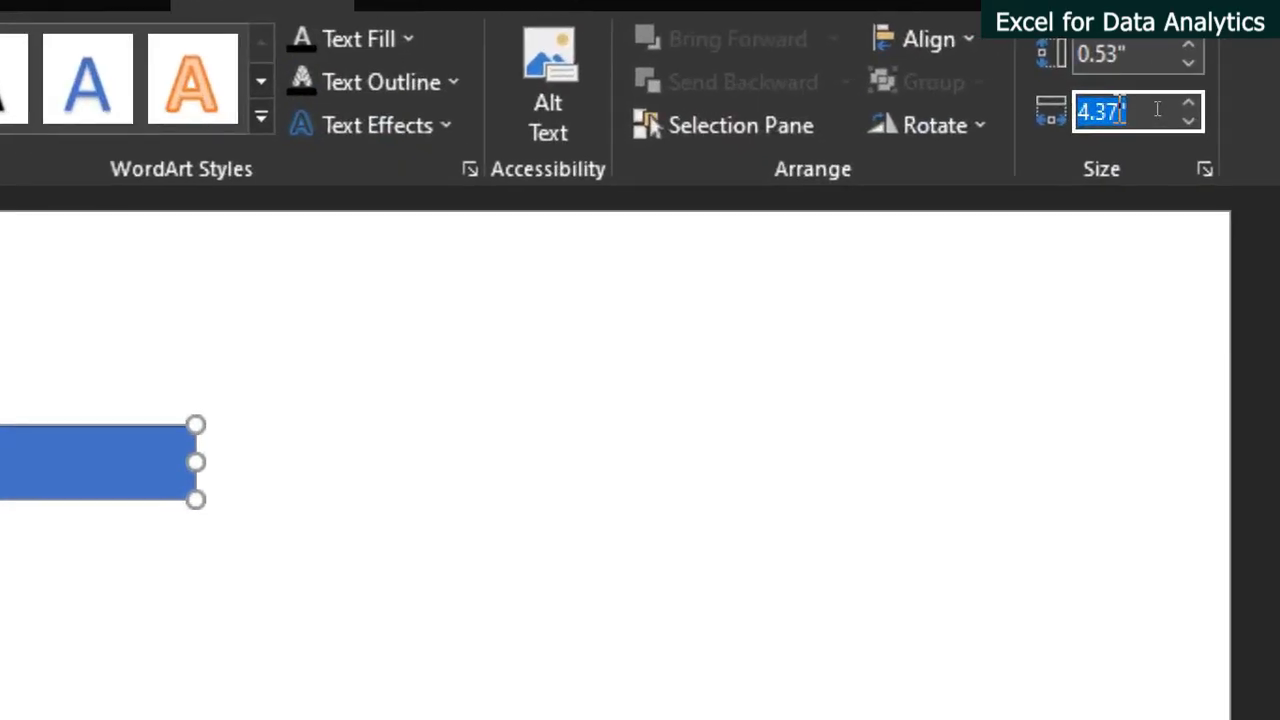
pyautogui.write('13')
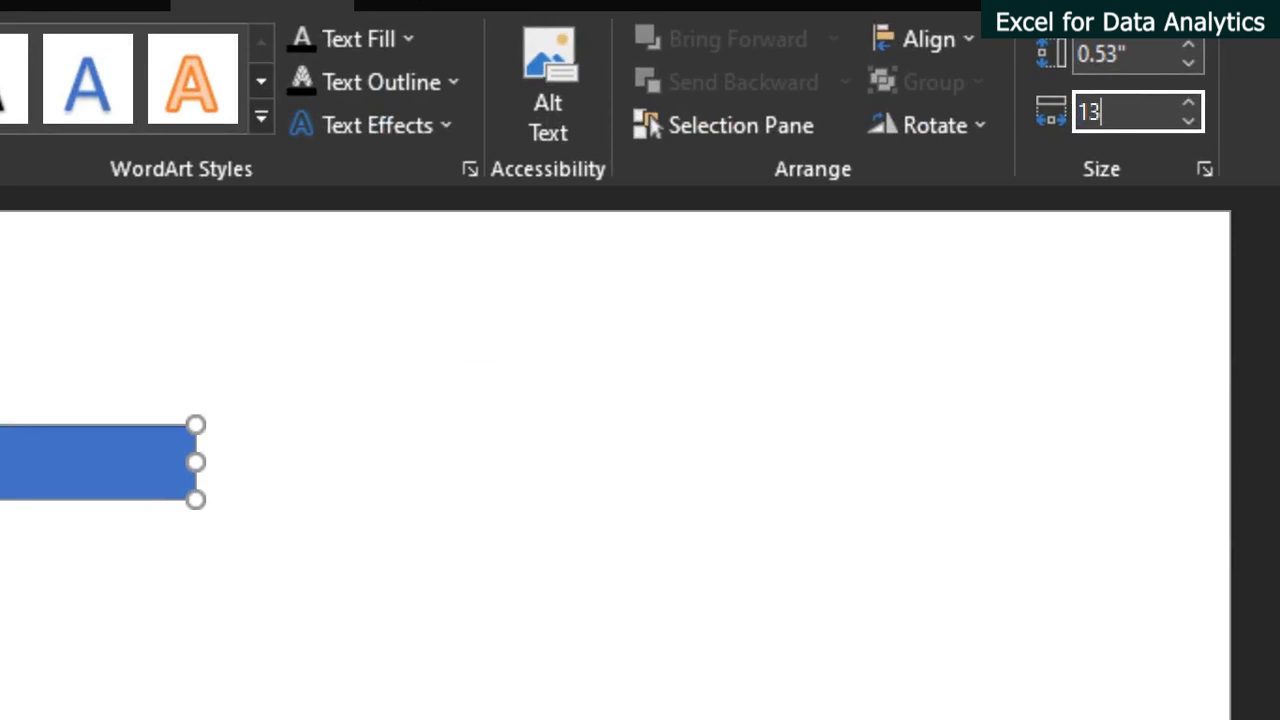
pyautogui.write('.33')
pyautogui.press('Return')
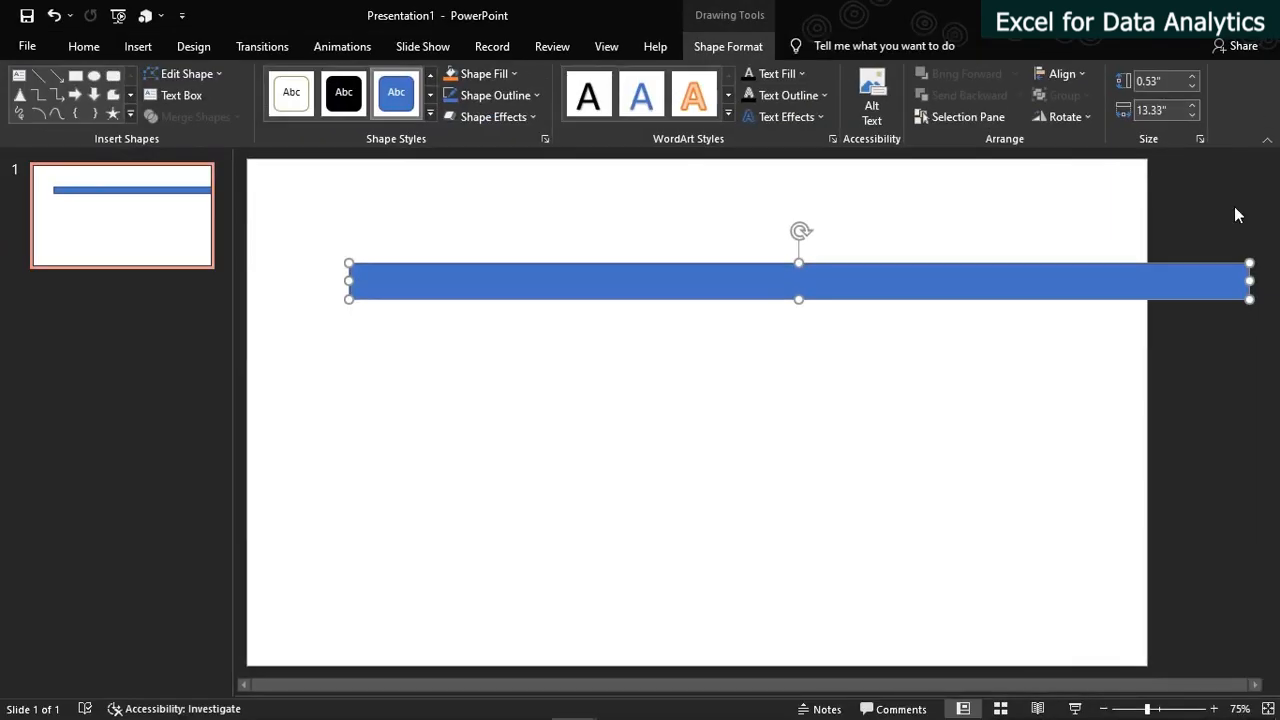
pyautogui.moveTo(903, 286); pyautogui.dragTo(802, 180)
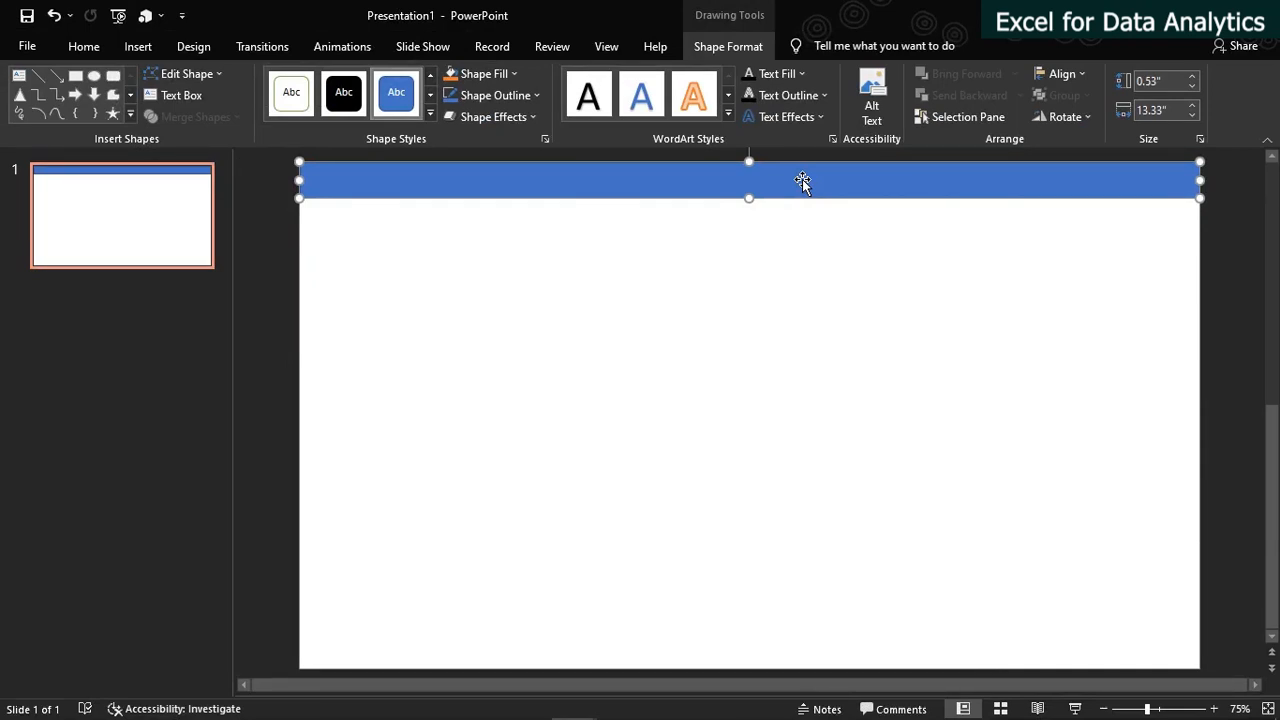
pyautogui.hotkey('ctrl', 'z')
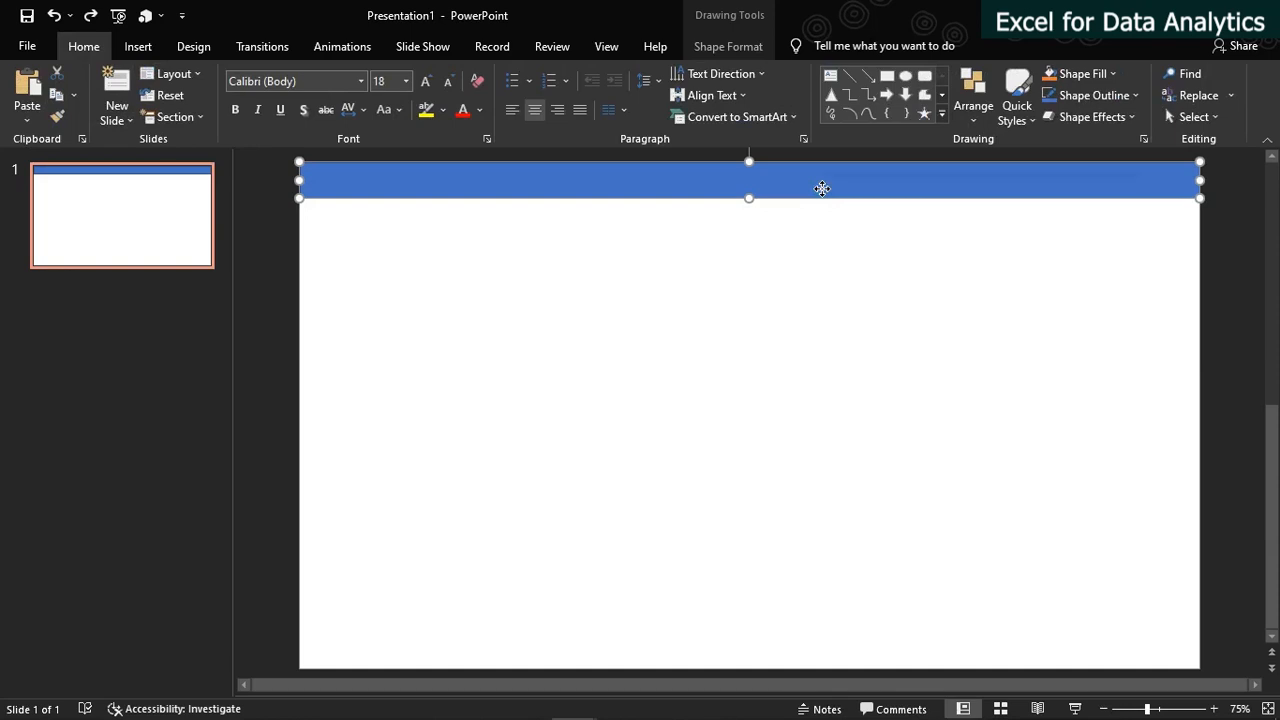
# Fill the top bar with the custom solid colour #001832
pyautogui.rightClick(821, 188)
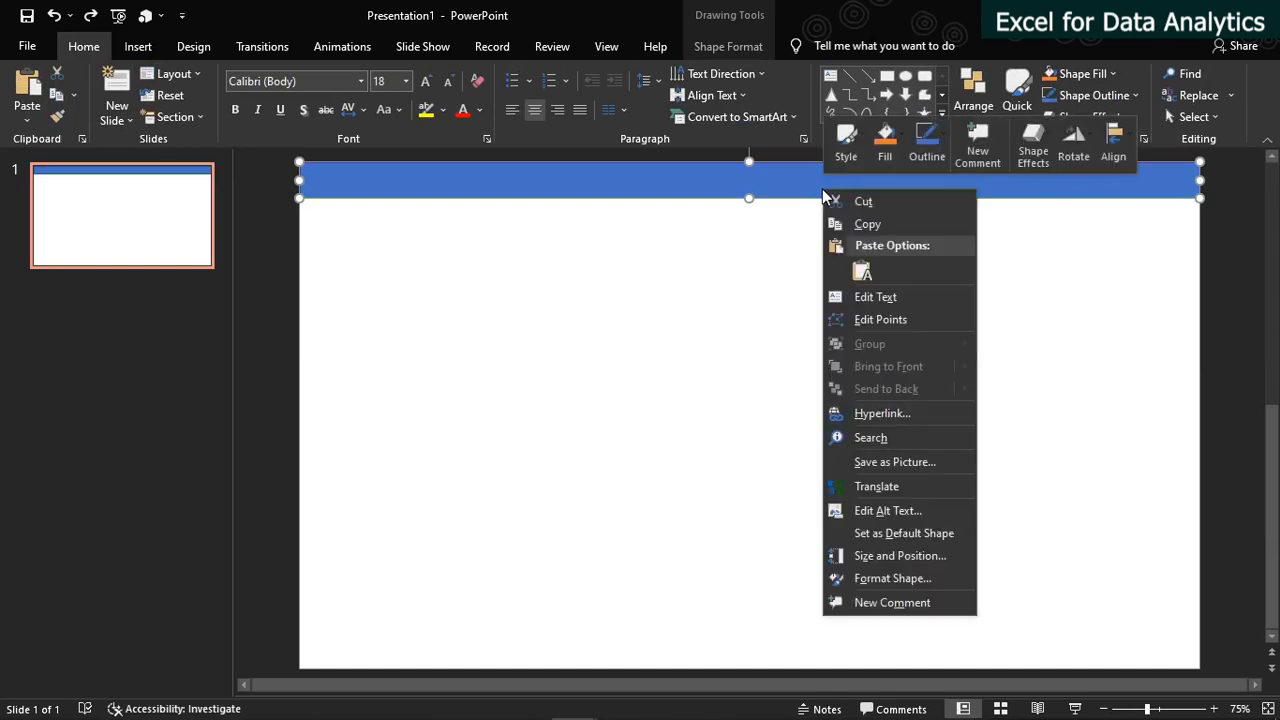
pyautogui.click(885, 580)
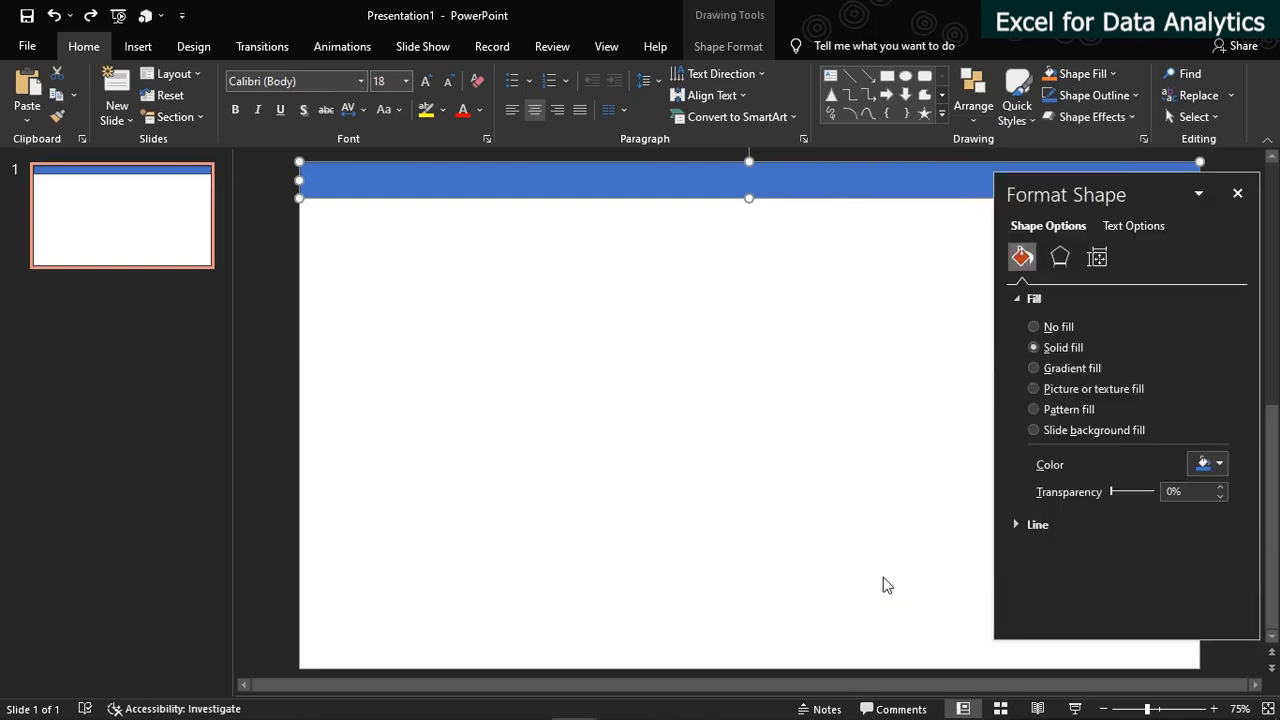
pyautogui.click(1217, 472)
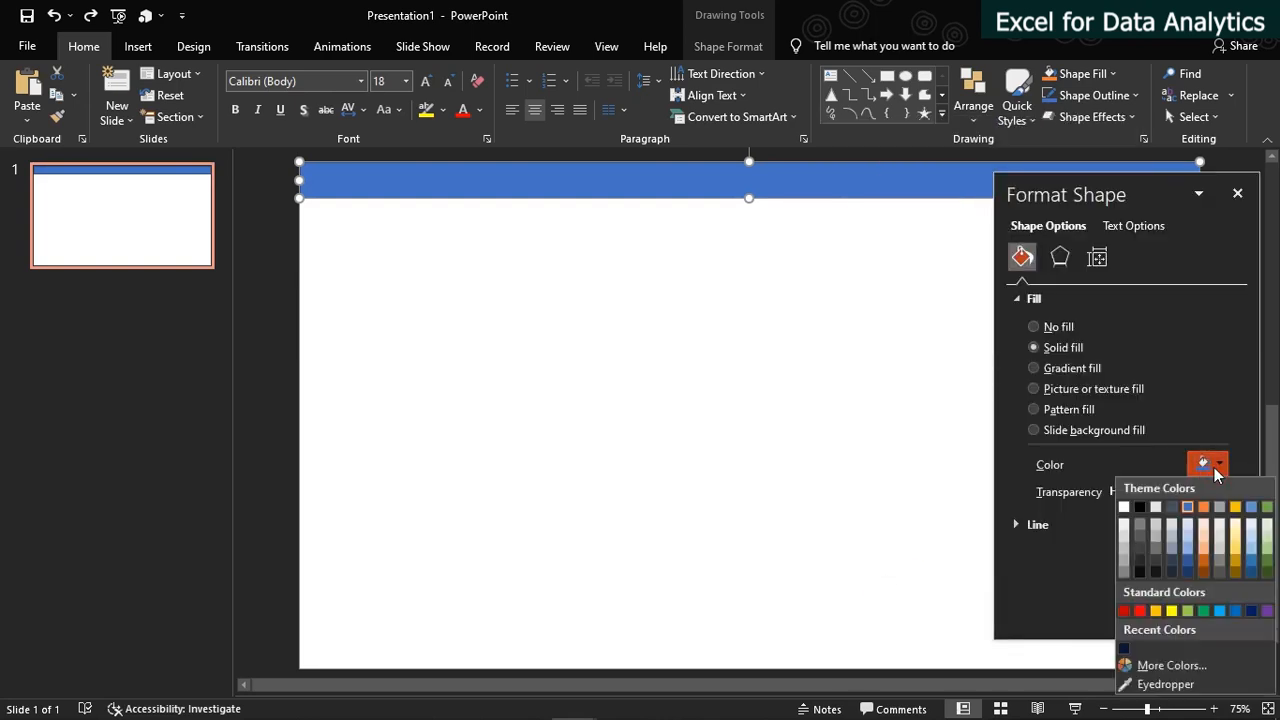
pyautogui.click(1152, 666)
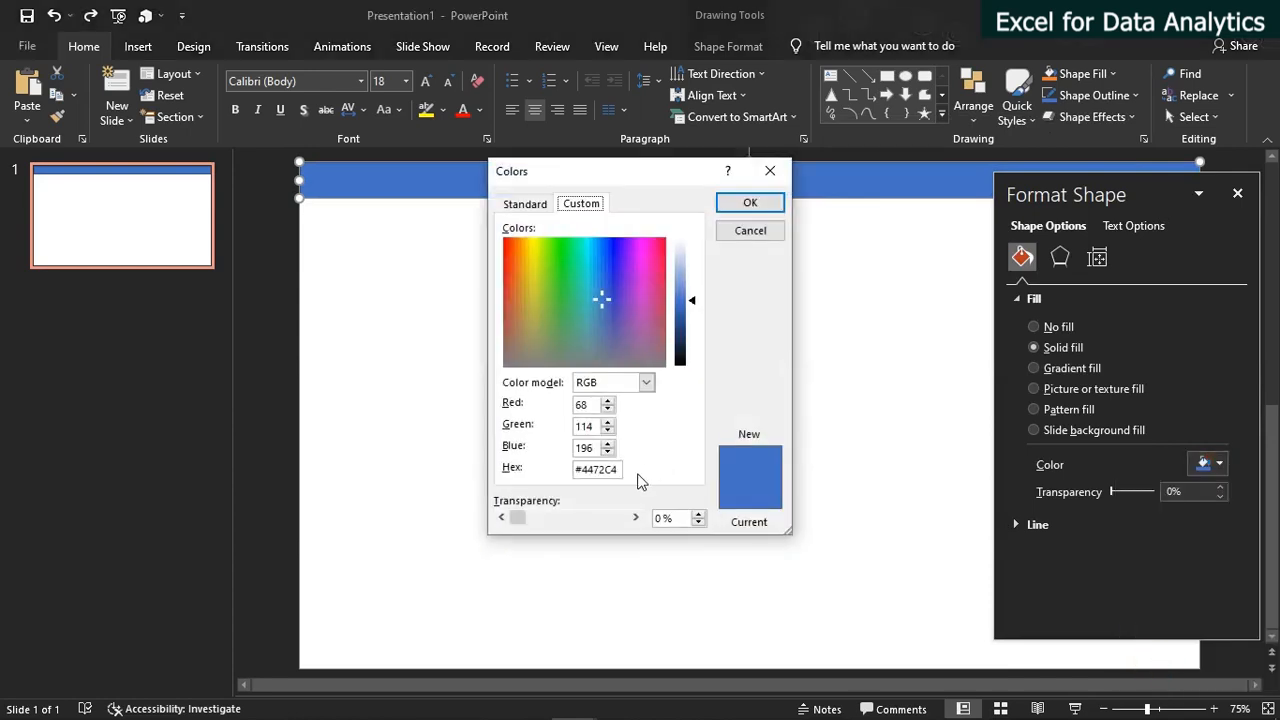
pyautogui.moveTo(621, 469); pyautogui.dragTo(568, 469)
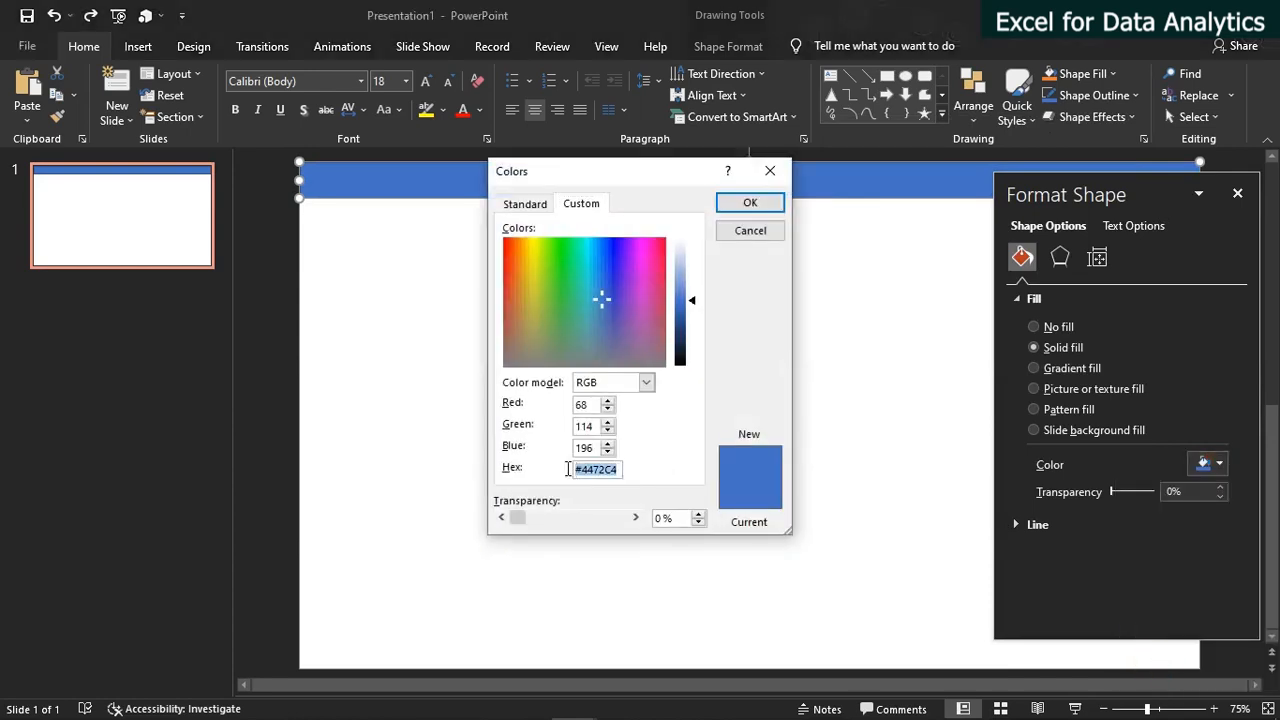
pyautogui.write('#001832')
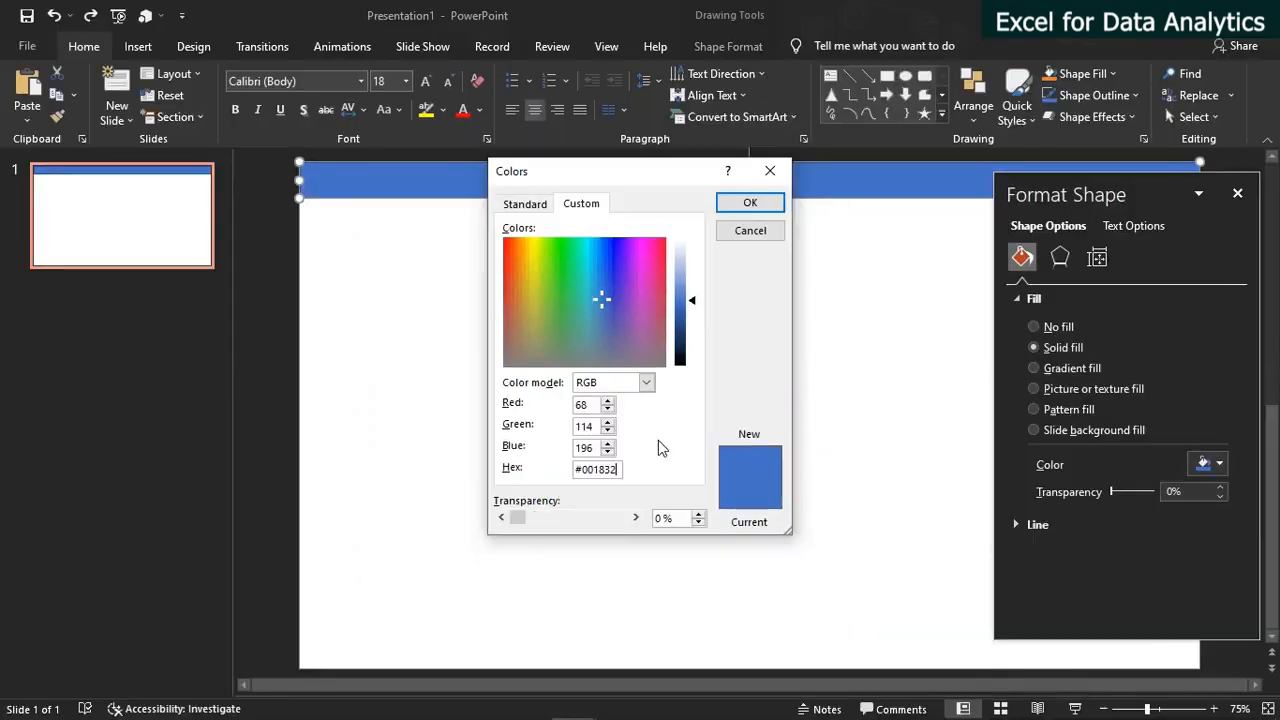
pyautogui.click(750, 202)
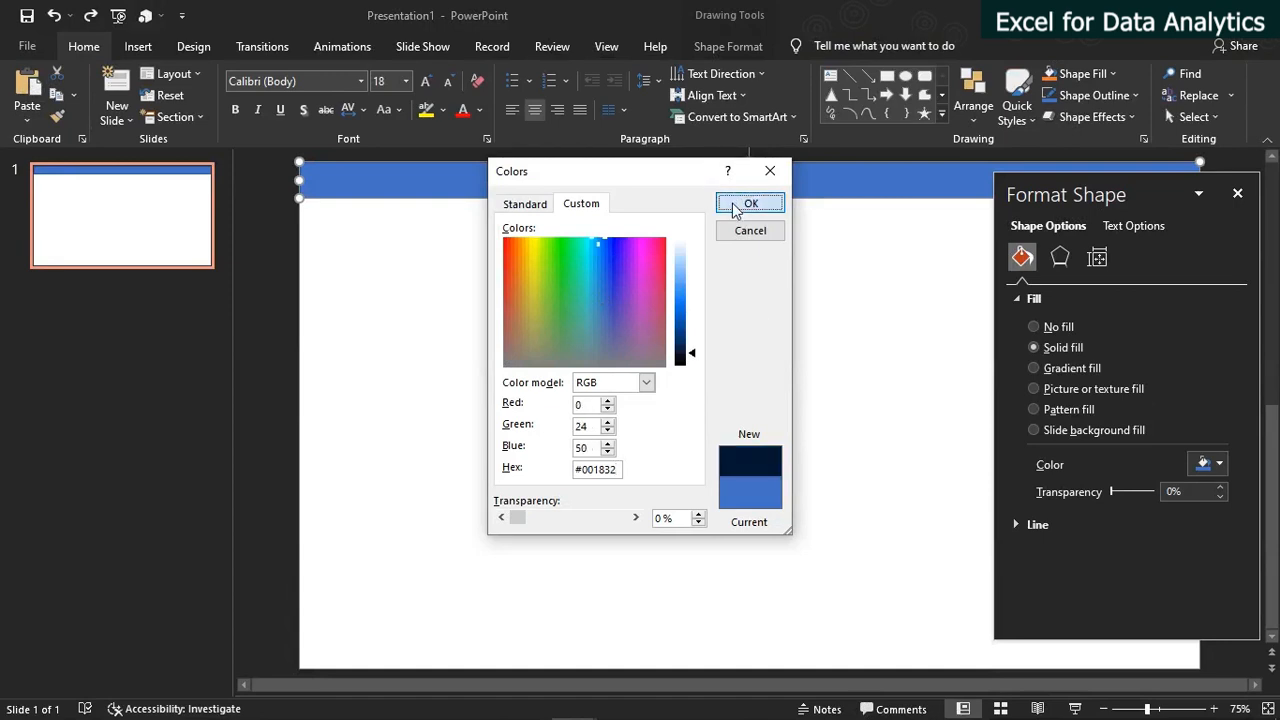
pyautogui.click(669, 319)
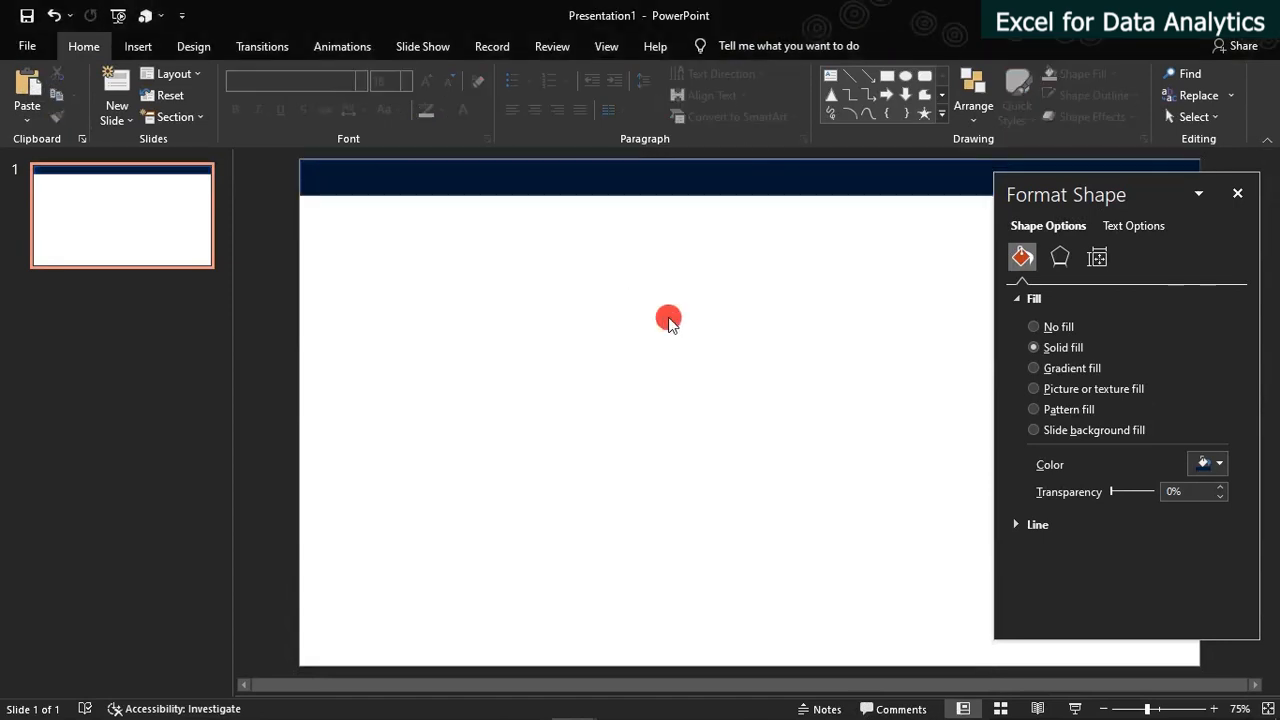
# Remove the outline of the top bar by setting it to No line, and close the shape formatting options
pyautogui.click(557, 180)
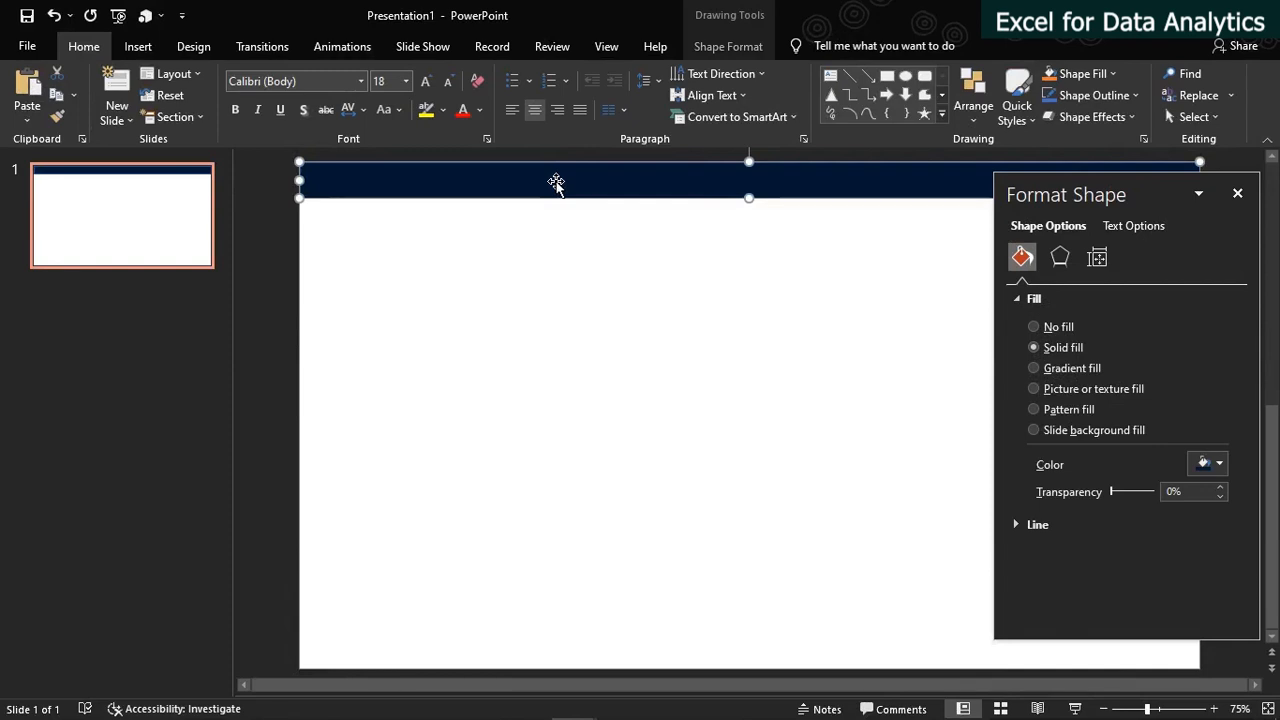
pyautogui.click(1020, 526)
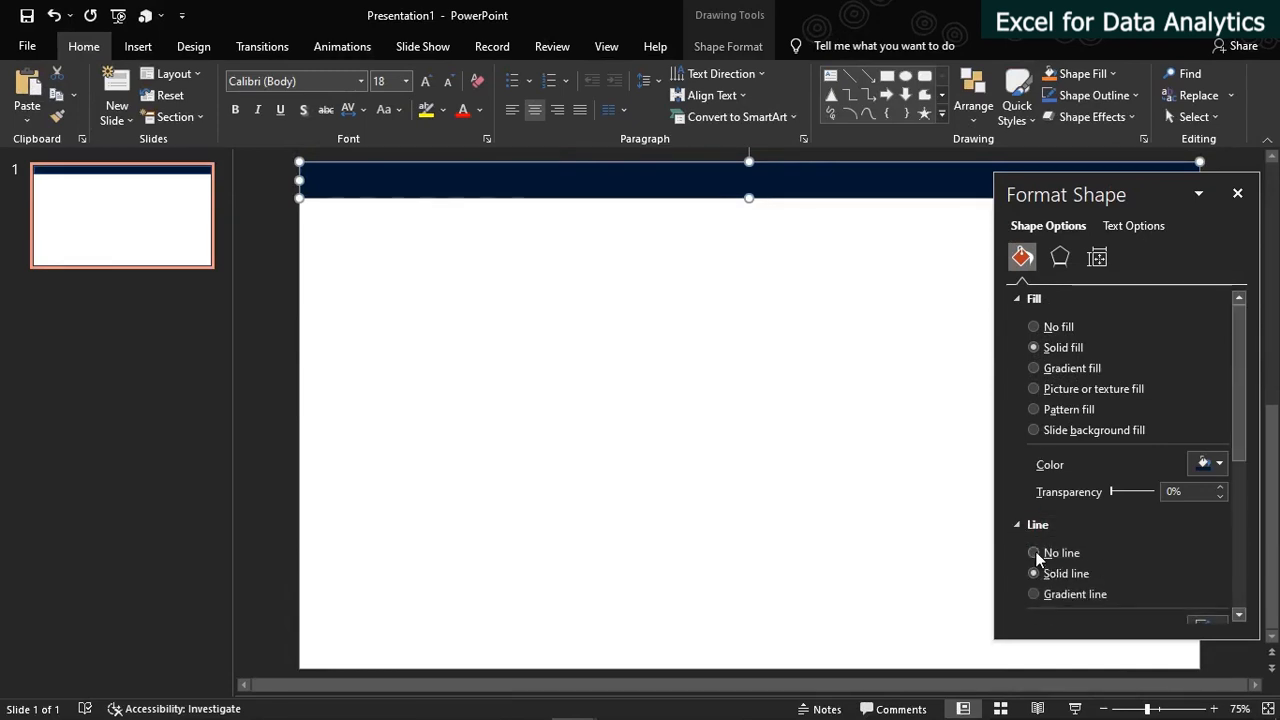
pyautogui.click(1036, 552)
pyautogui.click(1237, 193)
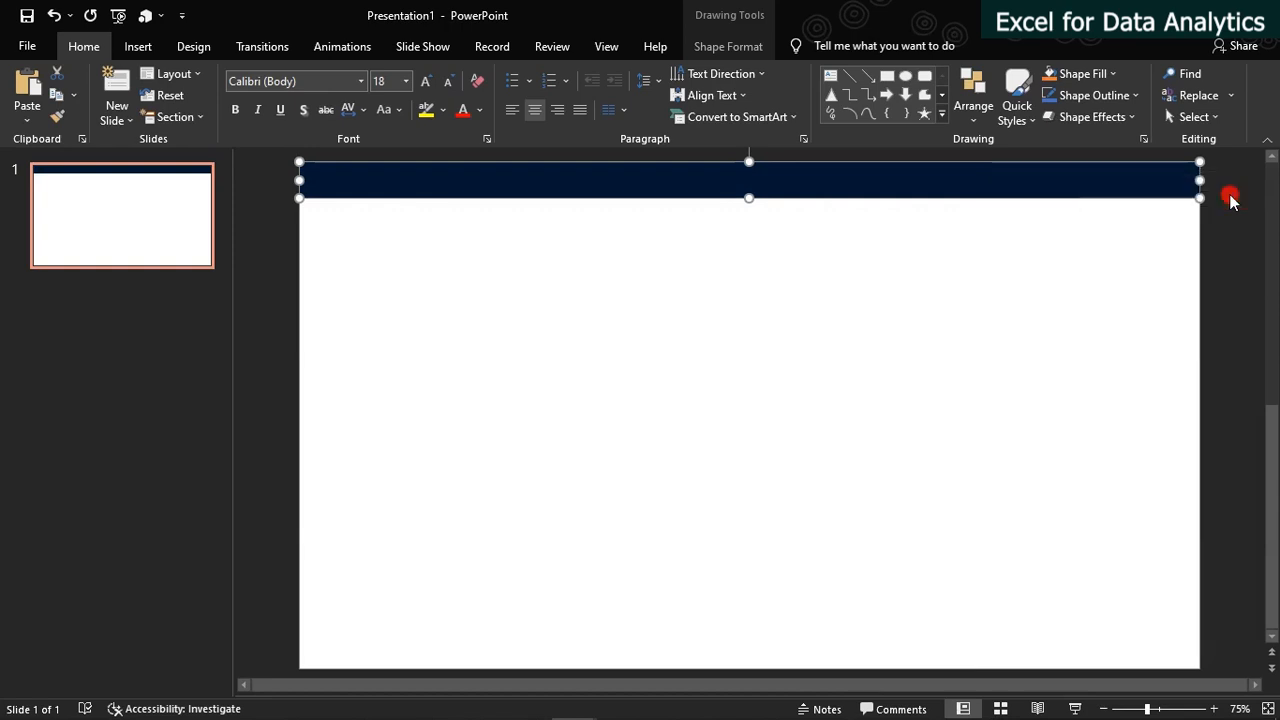
pyautogui.click(798, 311)
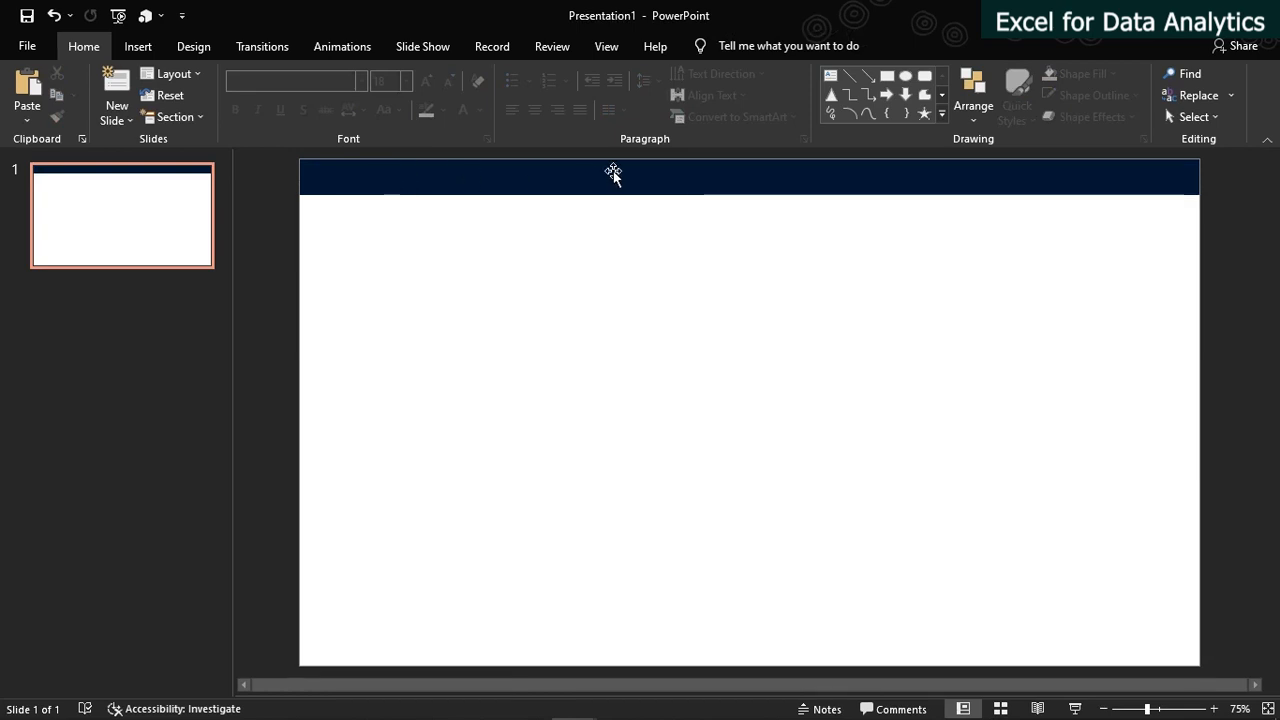
# Add a text box in the upper middle of the slide and paste the title "Forbes World's Billionaires 2022" into it
pyautogui.click(834, 78)
pyautogui.moveTo(534, 300); pyautogui.dragTo(864, 348)
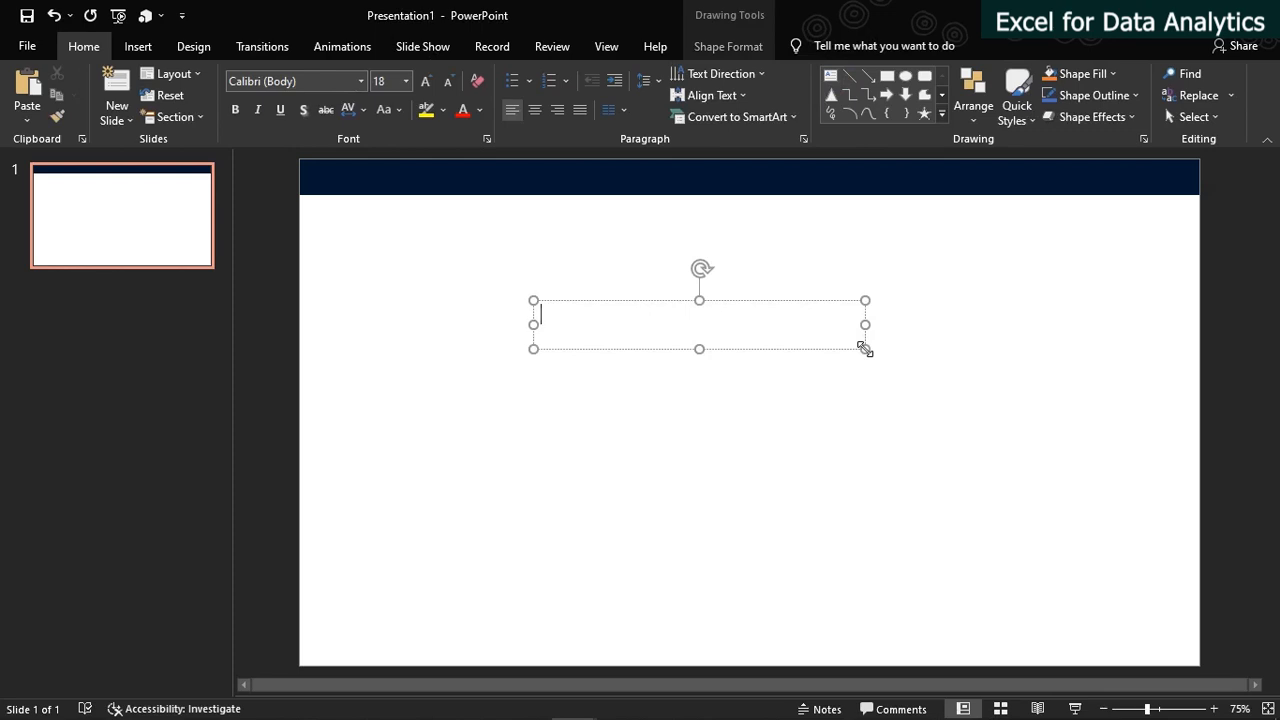
pyautogui.write('Forbes World’s Billionaires 2022')
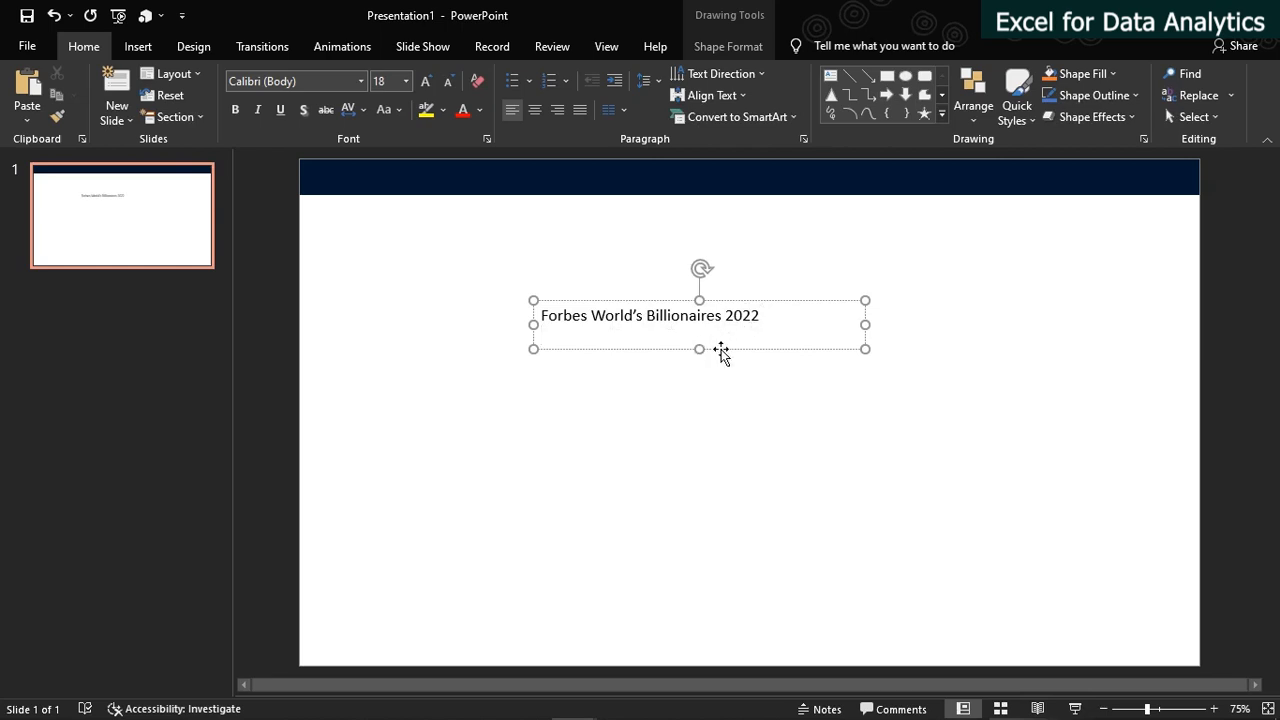
# Set the font size of the whole title text box to 20
pyautogui.click(722, 350)
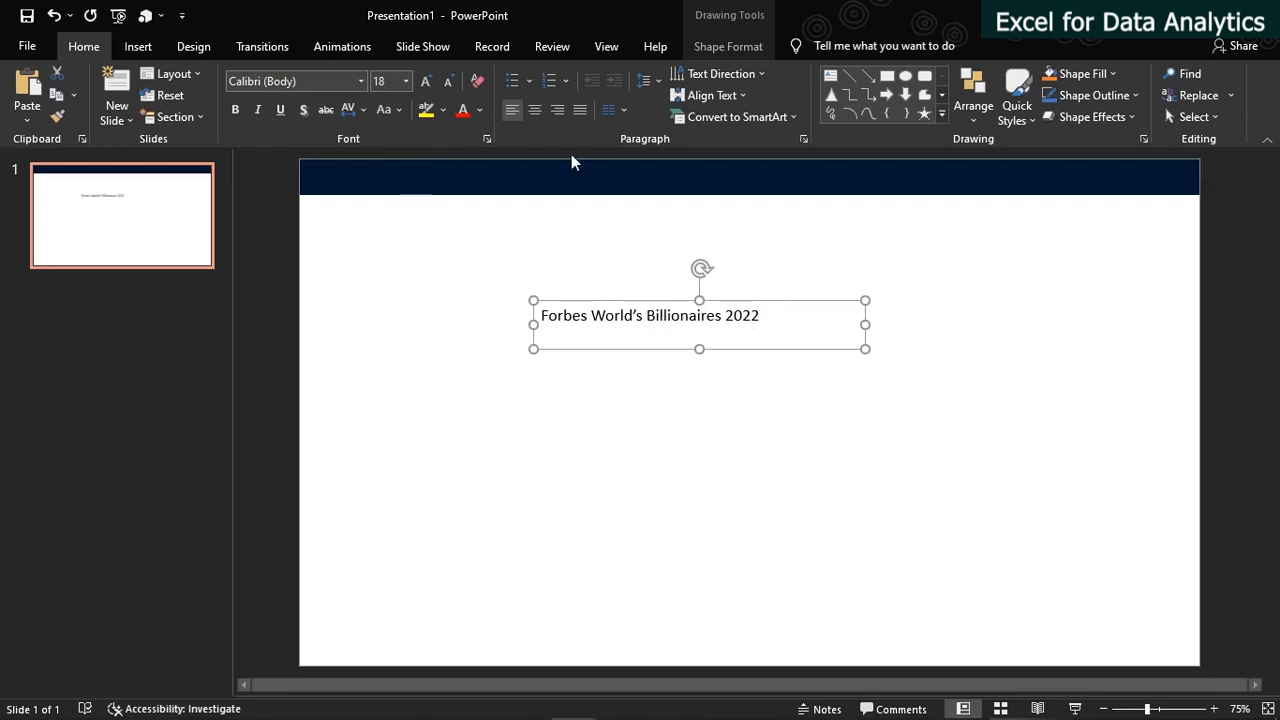
pyautogui.click(405, 81)
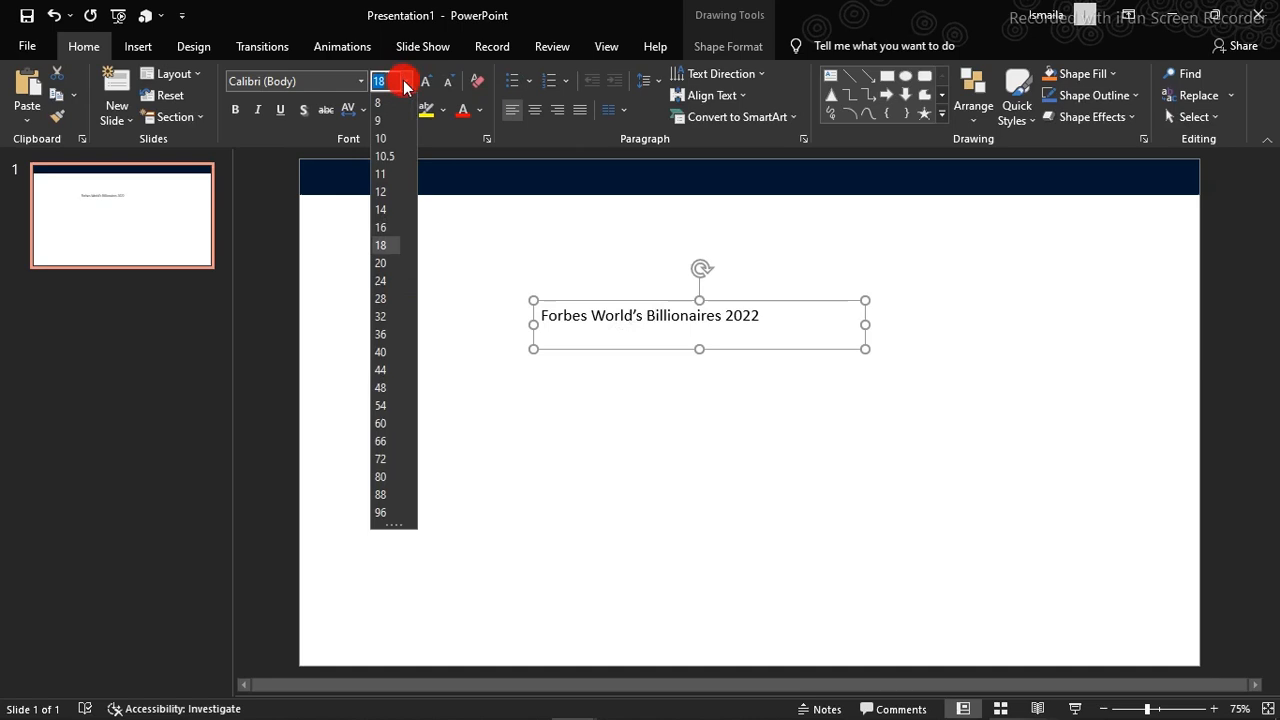
pyautogui.click(381, 262)
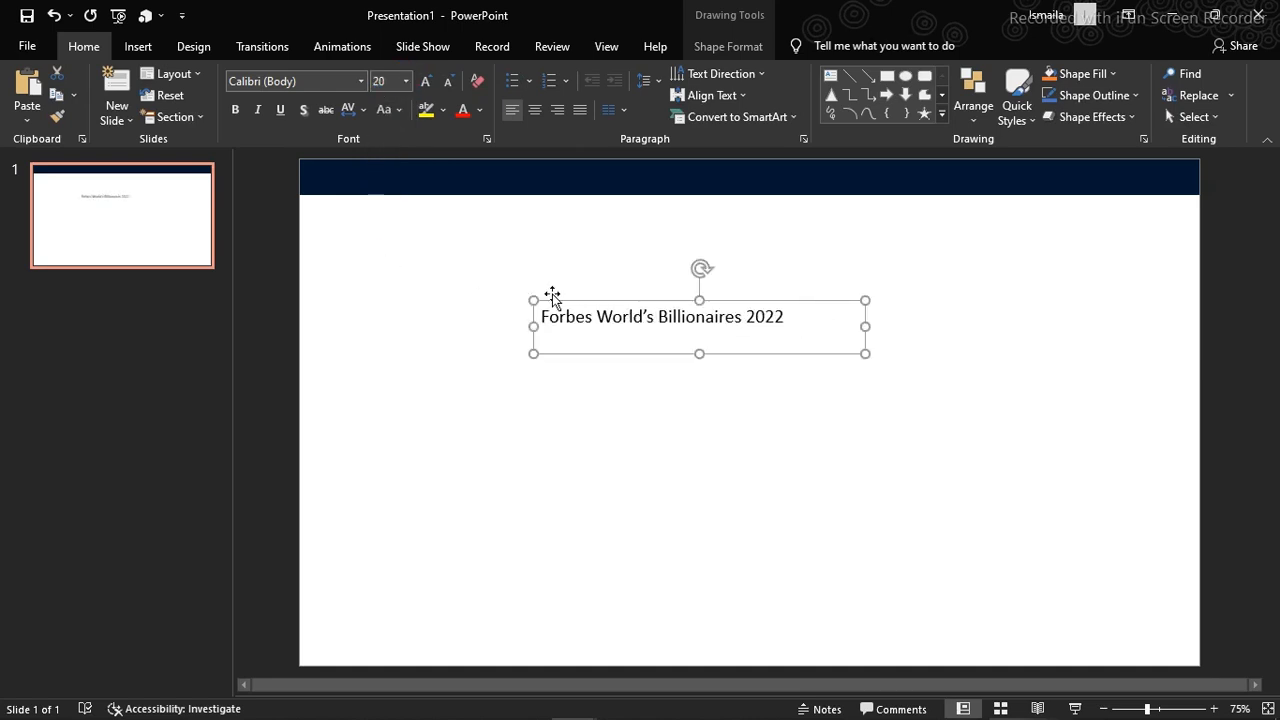
# Change the font of the word "Forbes" in the title to Arial Black
pyautogui.moveTo(592, 319); pyautogui.dragTo(538, 318)
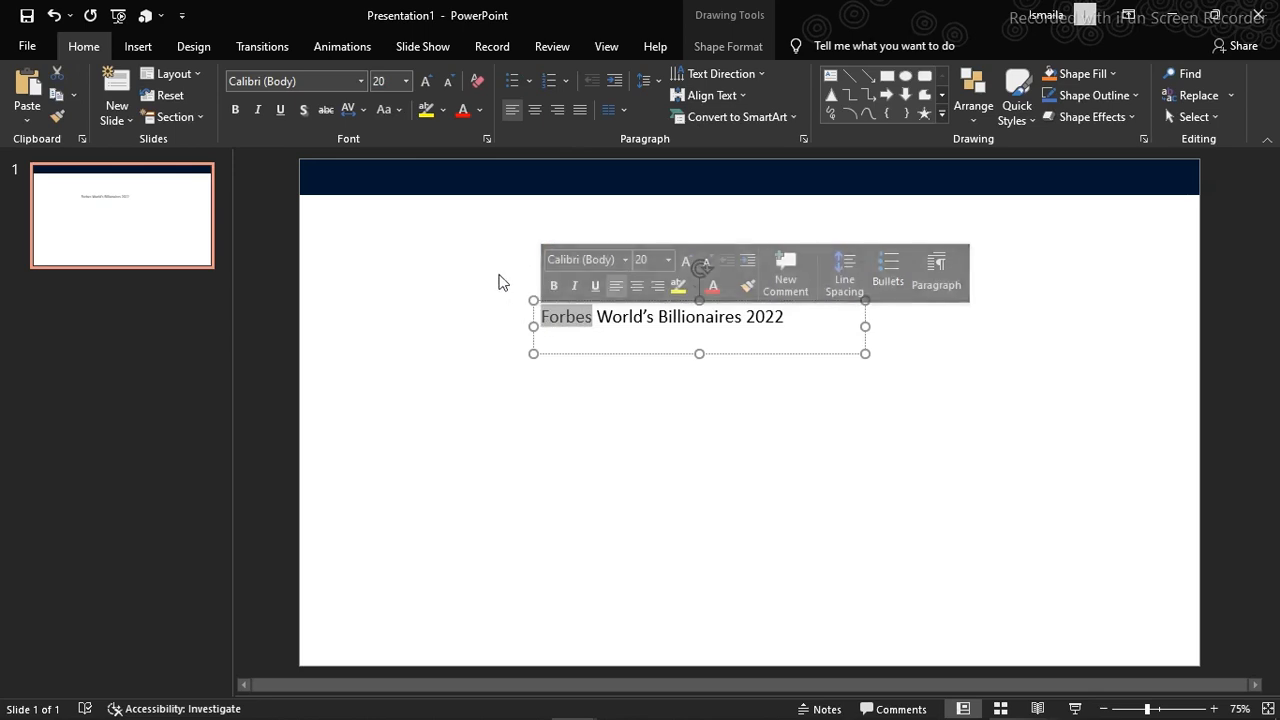
pyautogui.click(627, 261)
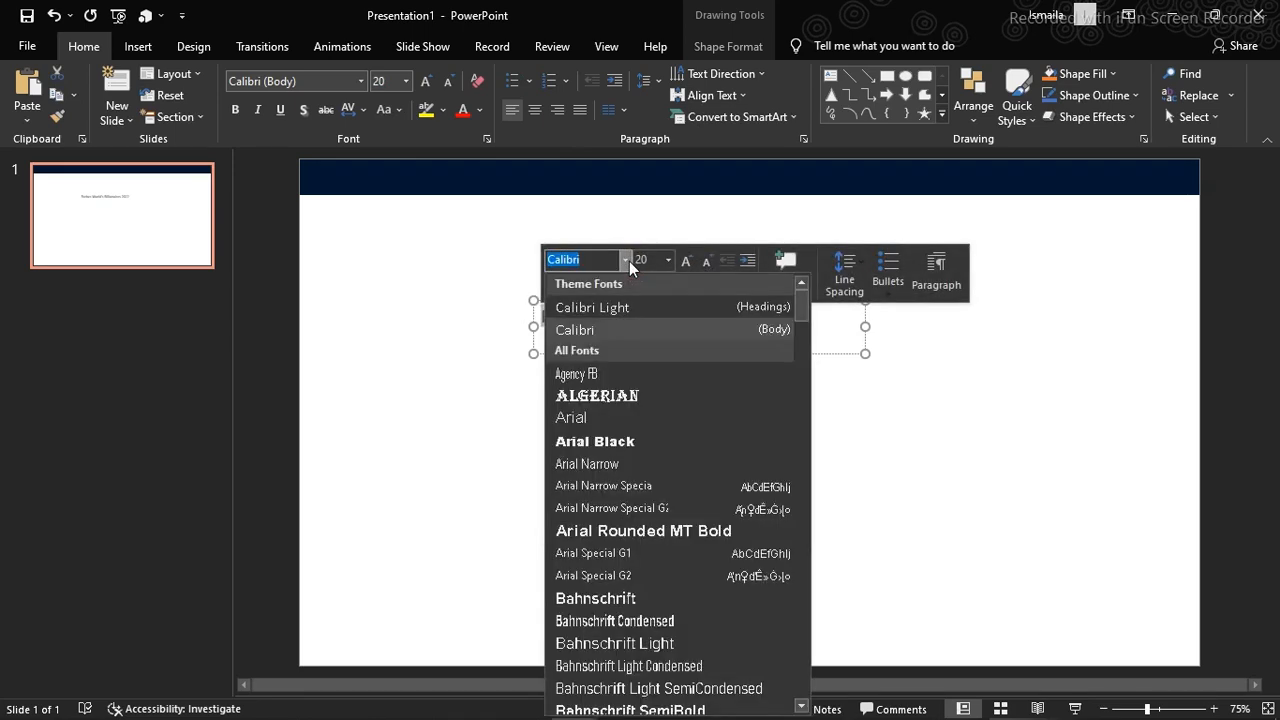
pyautogui.click(595, 441)
pyautogui.press('Escape')
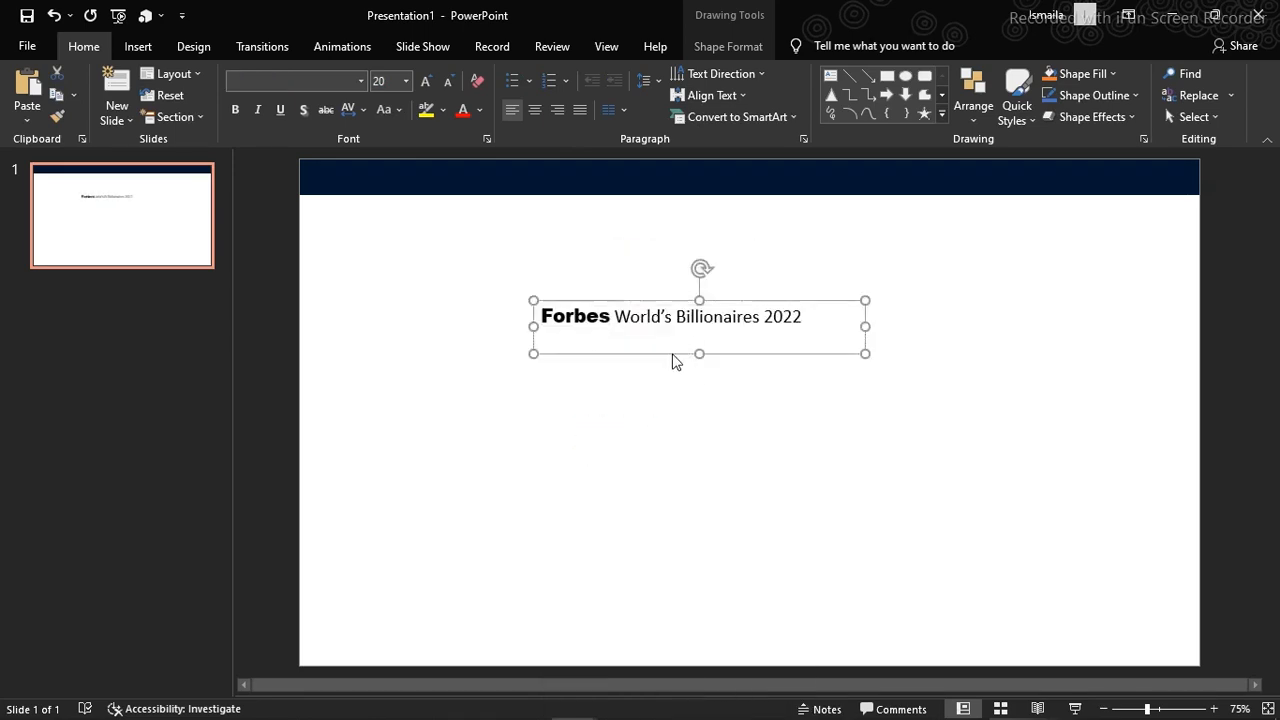
pyautogui.press('Escape')
# Place the title text box at the left end of the dark header bar and make its text white and bold
pyautogui.moveTo(659, 351); pyautogui.dragTo(614, 363)
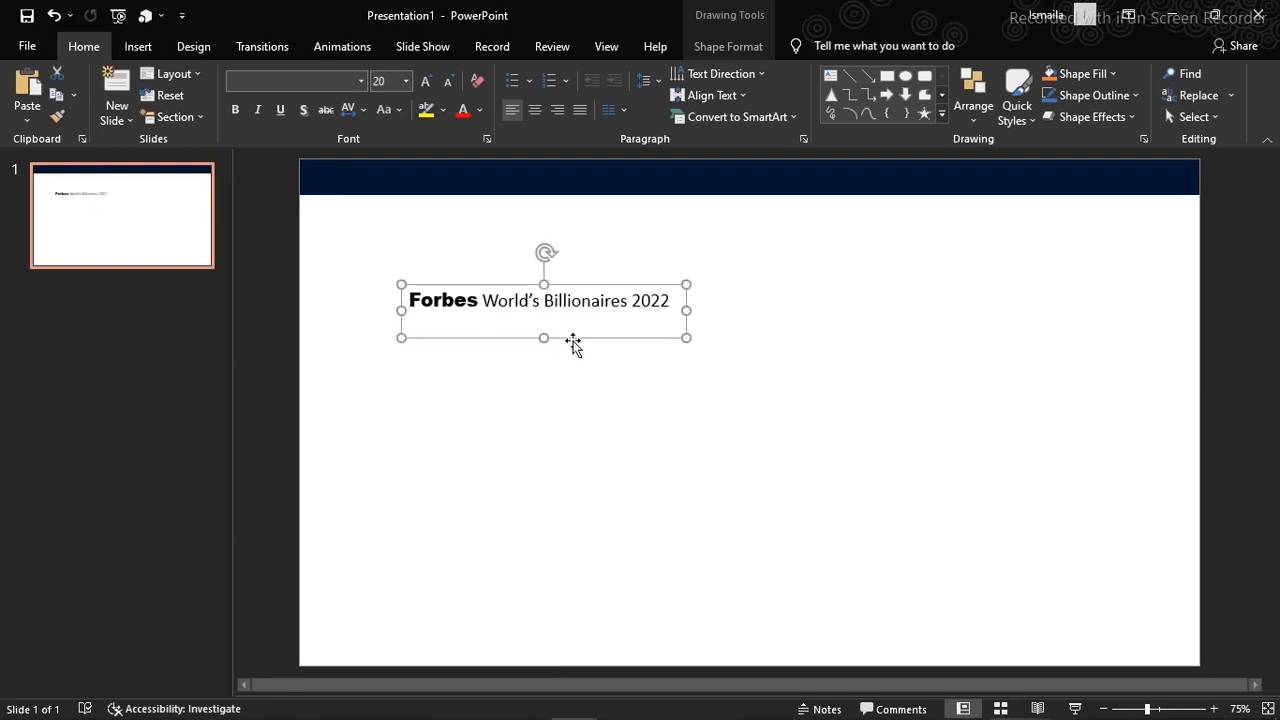
pyautogui.moveTo(573, 343); pyautogui.dragTo(484, 219)
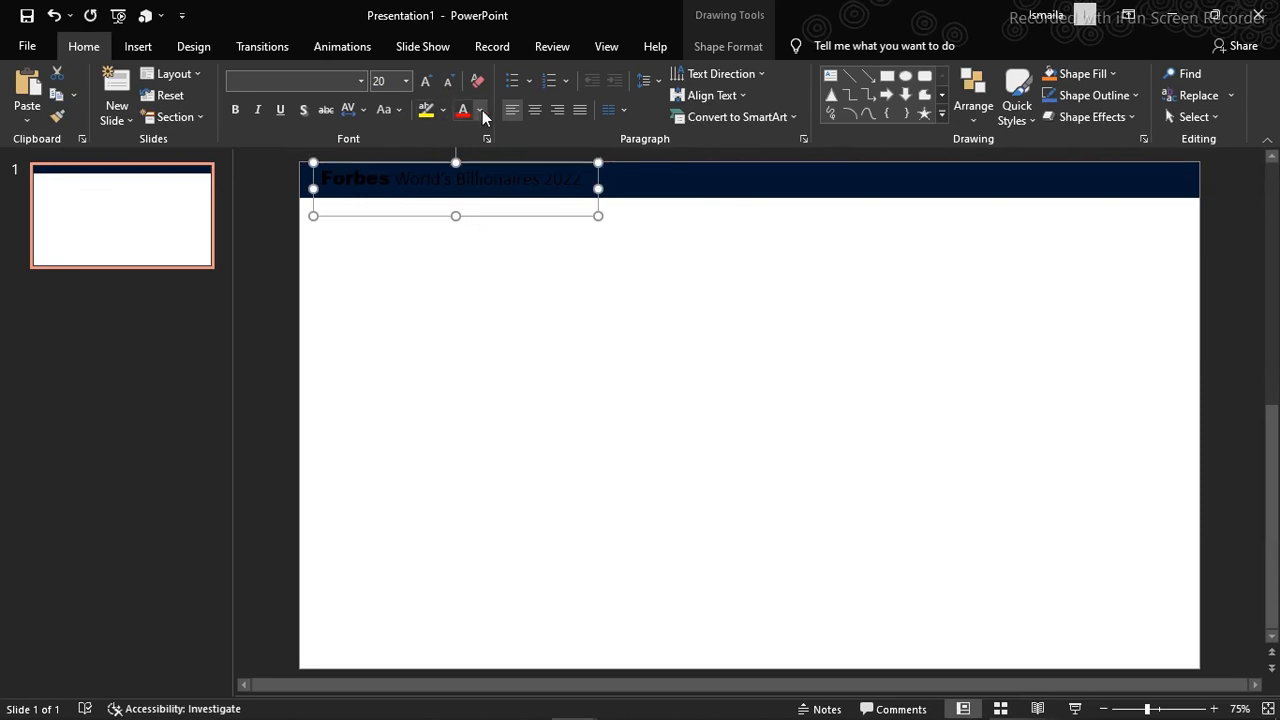
pyautogui.click(480, 110)
pyautogui.click(462, 152)
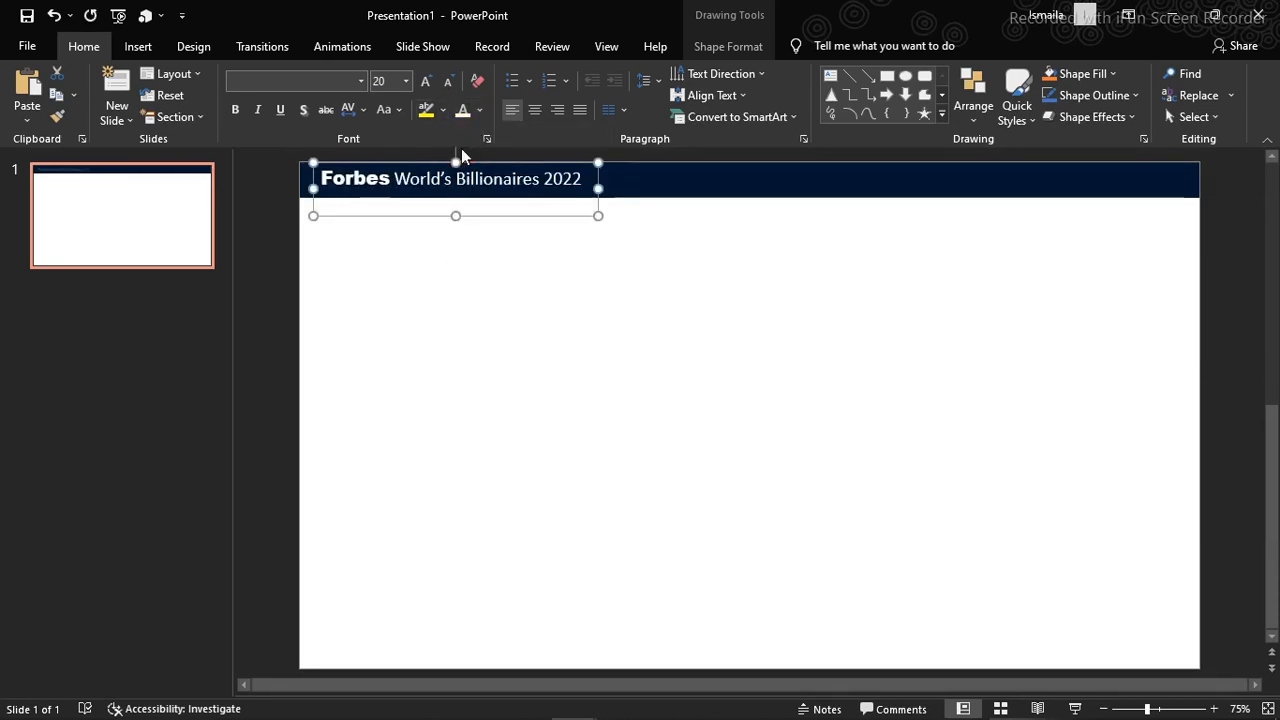
pyautogui.hotkey('ctrl', 'b')
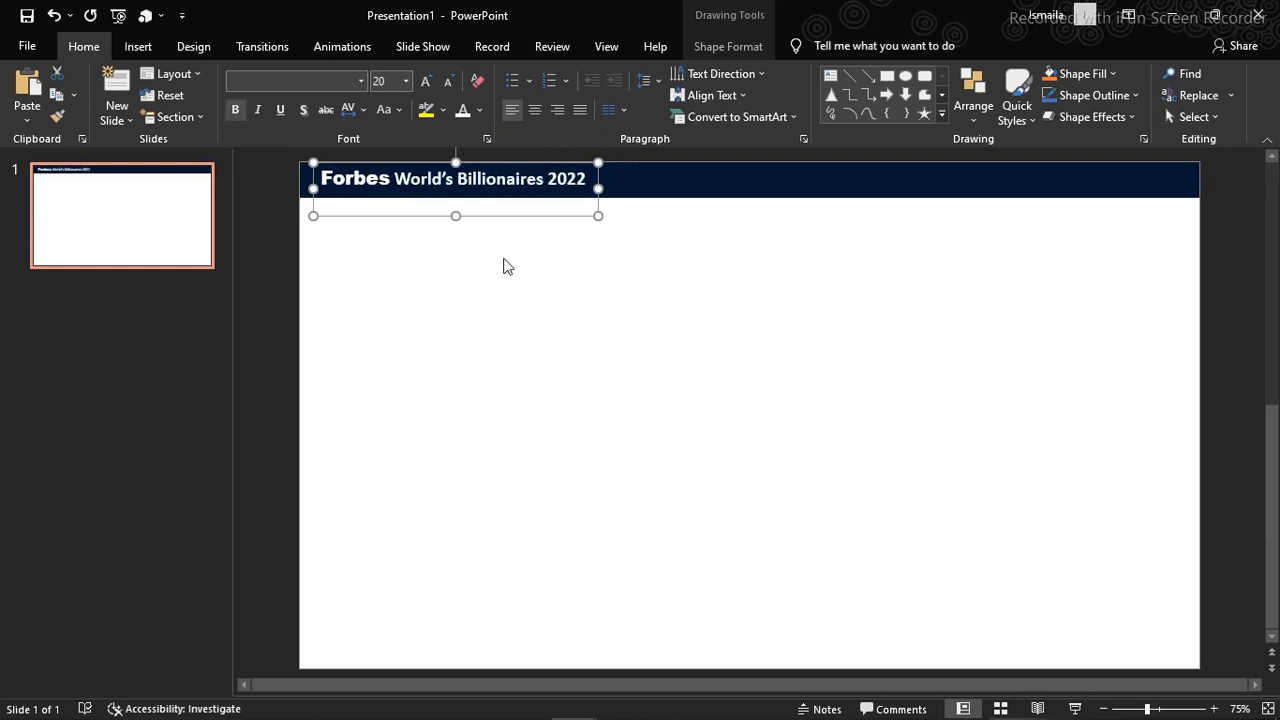
pyautogui.click(566, 256)
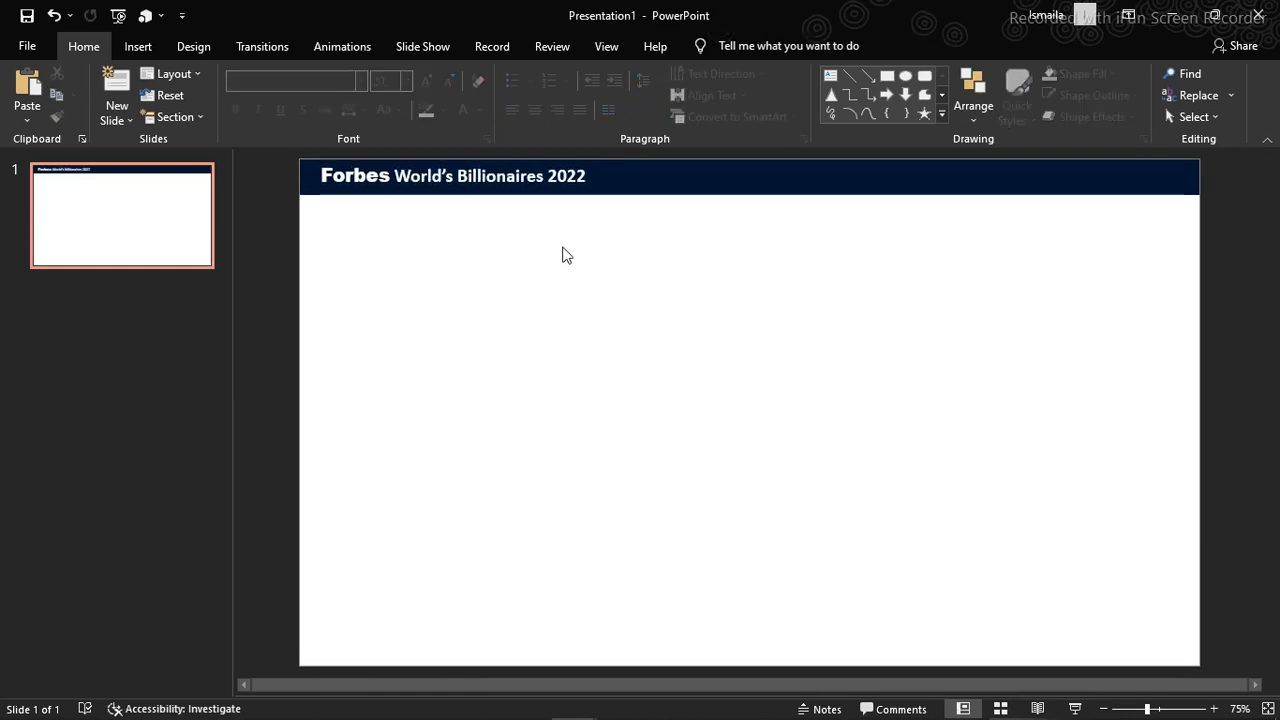
# Duplicate the title text box and place the copy beside the original in the header bar
pyautogui.click(536, 208)
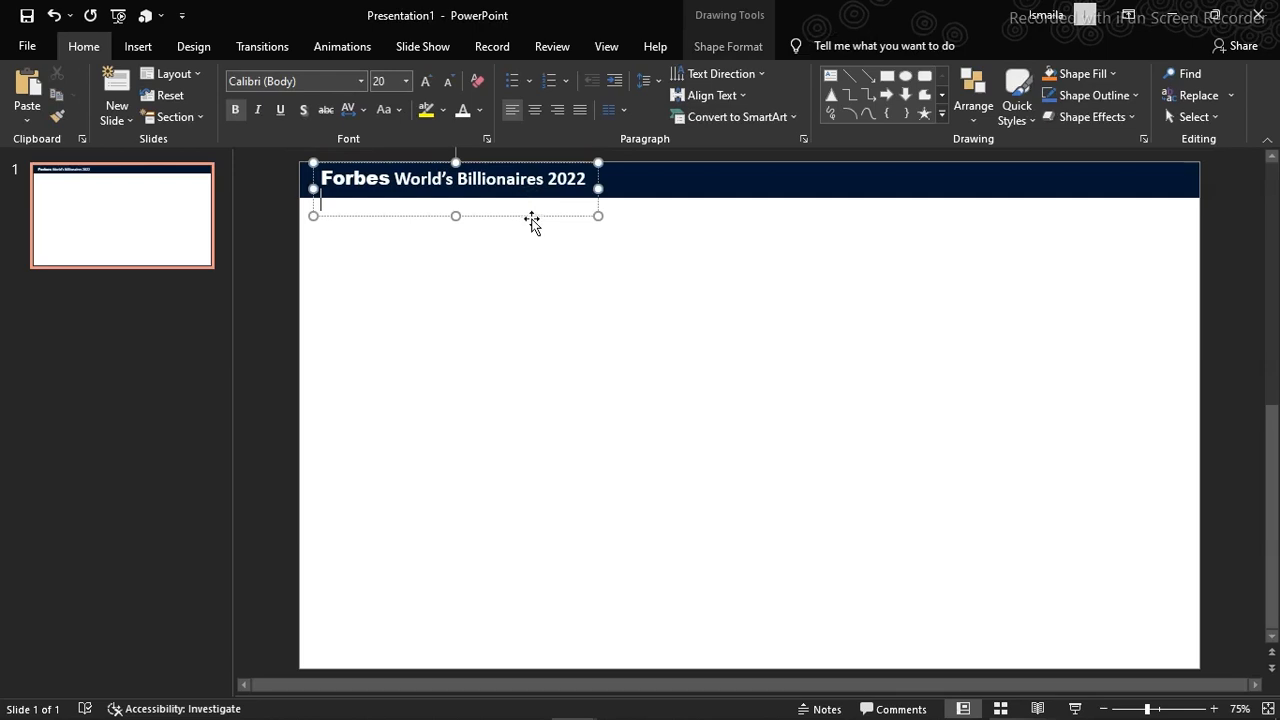
pyautogui.hotkey('ctrl', 'd')
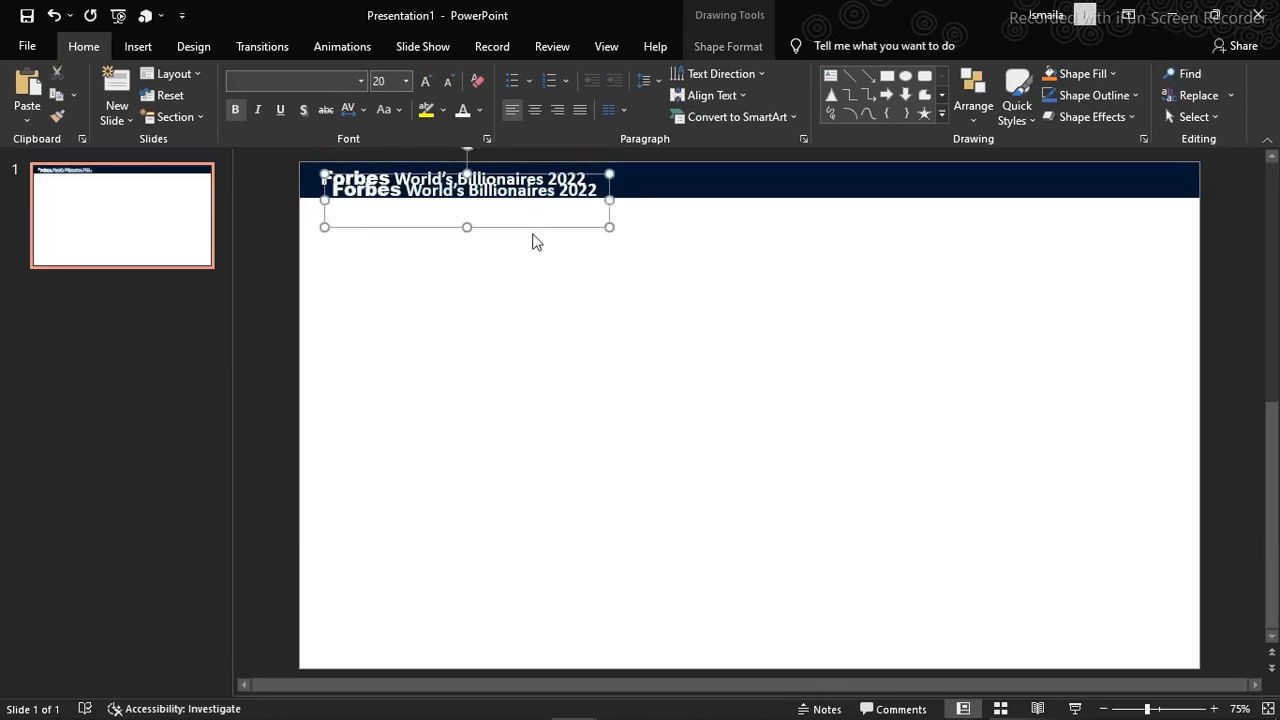
pyautogui.moveTo(533, 231); pyautogui.dragTo(878, 216)
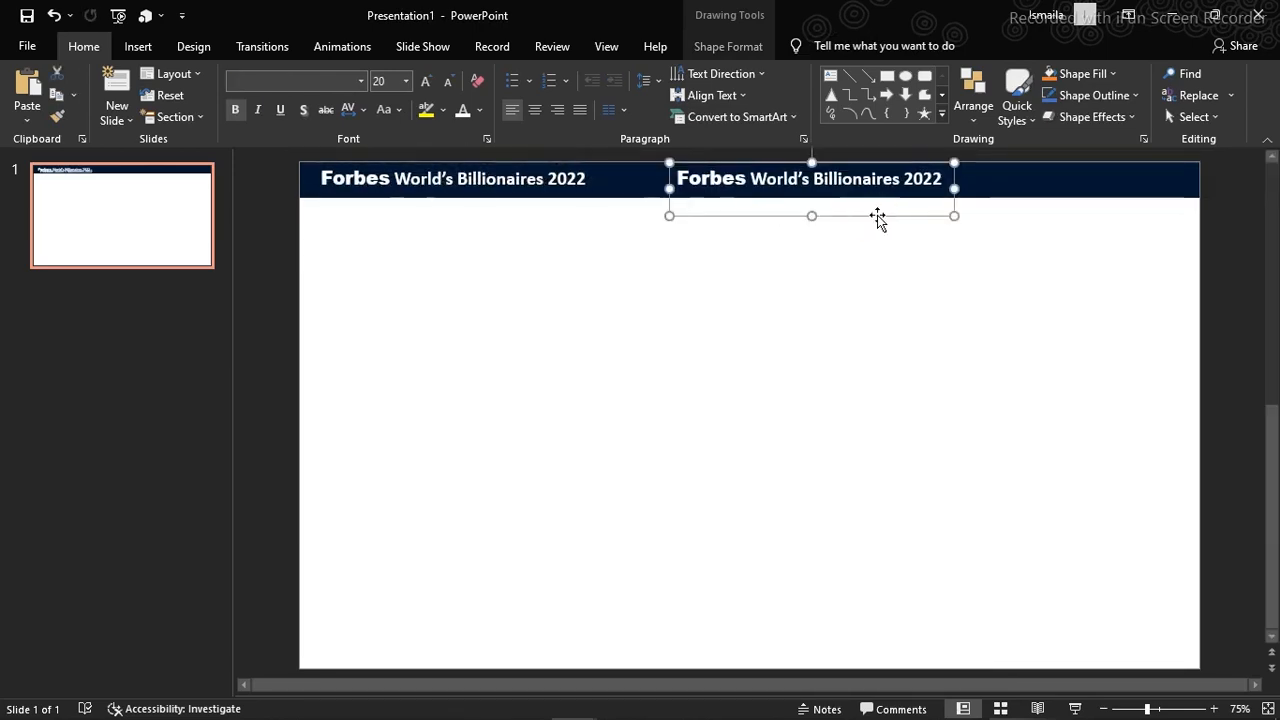
# Replace the copied text with "Dashboard" and fit its text box at the right end of the header bar
pyautogui.click(870, 190)
pyautogui.hotkey('ctrl', 'a')
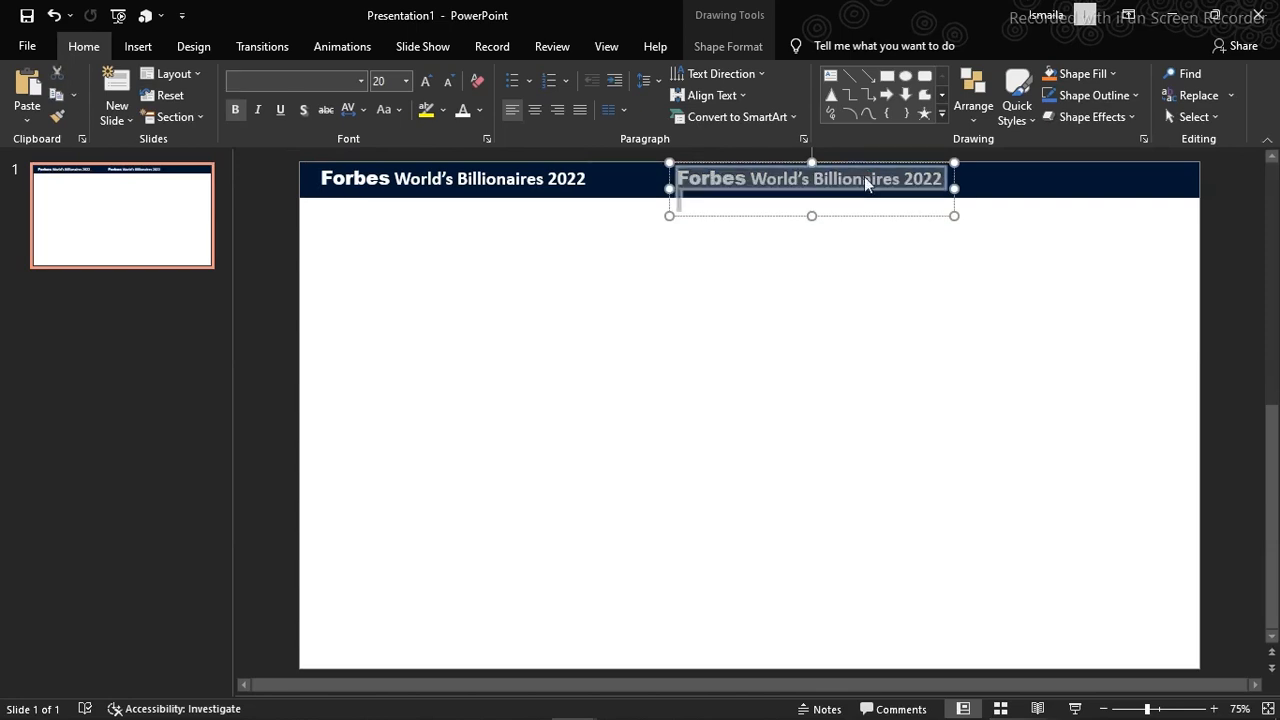
pyautogui.write('Daas')
pyautogui.press('BackSpace')
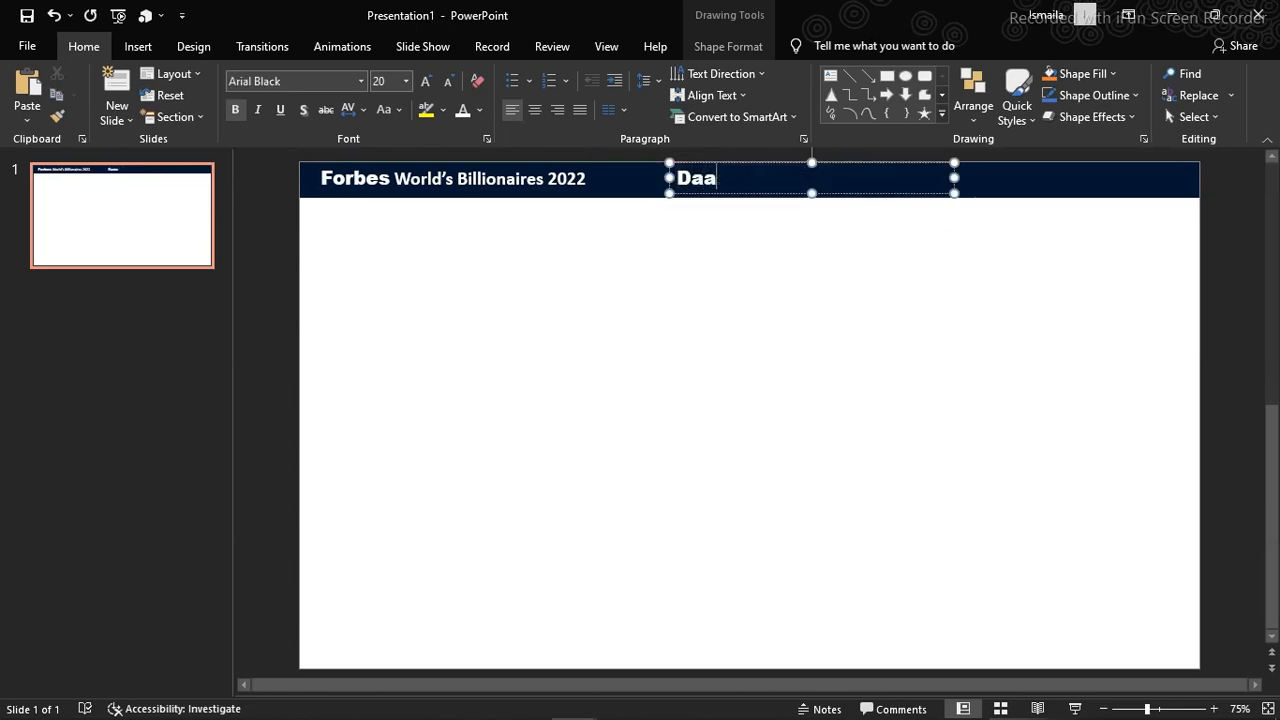
pyautogui.write('board')
pyautogui.press('BackSpace')
pyautogui.press('BackSpace')
pyautogui.press('BackSpace')
pyautogui.press('BackSpace')
pyautogui.press('BackSpace')
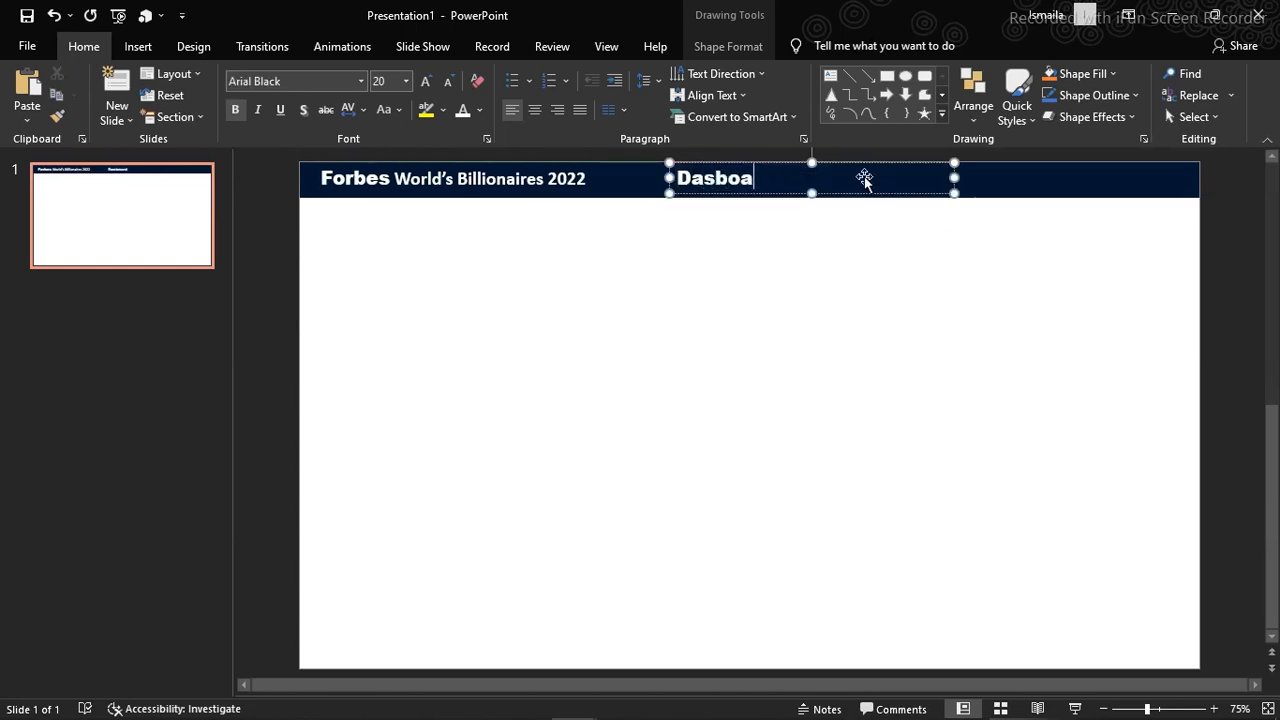
pyautogui.write('hboard')
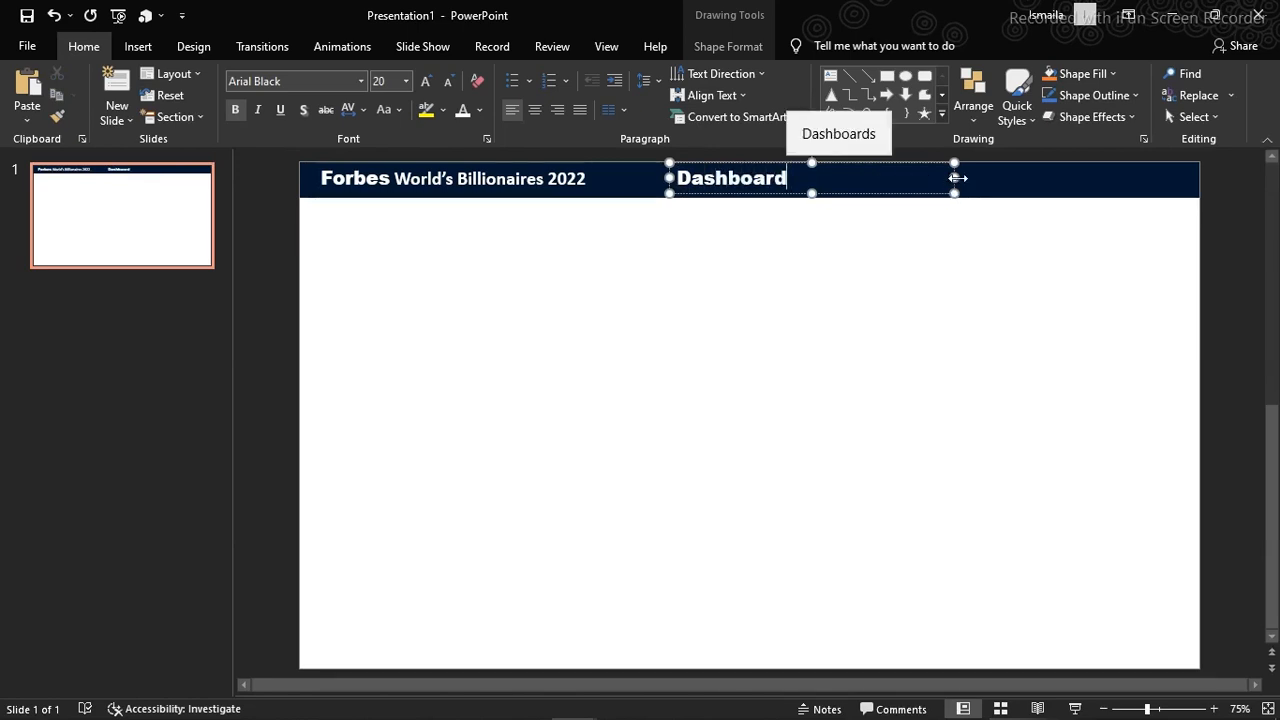
pyautogui.moveTo(955, 177); pyautogui.dragTo(1157, 192)
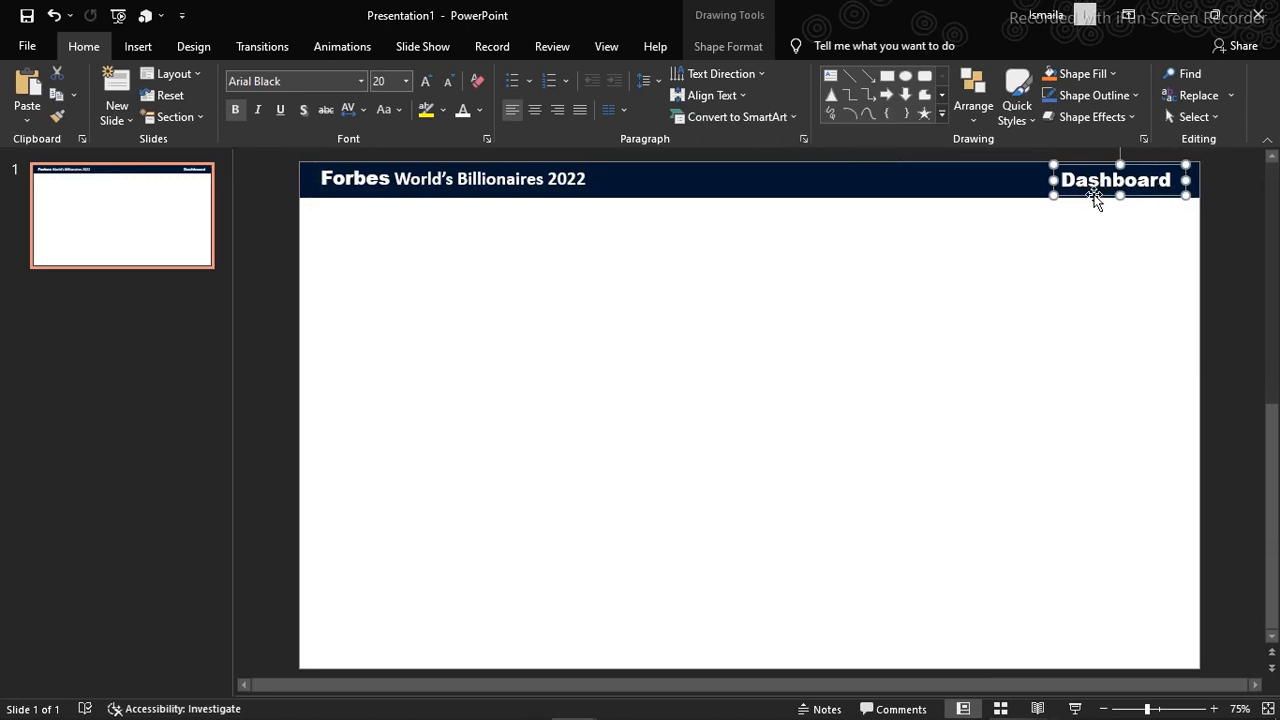
# Set the font color of the "Dashboard" text to the custom color #F98201 and deselect the text box
pyautogui.click(479, 108)
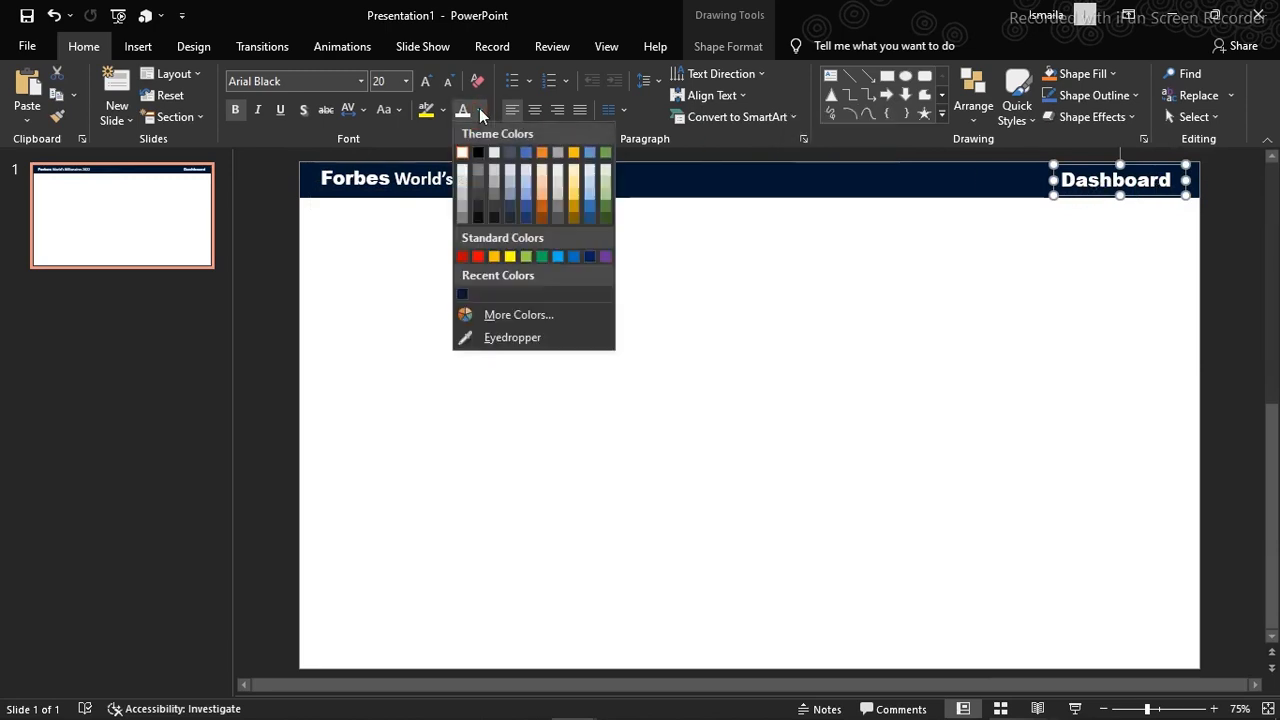
pyautogui.click(507, 316)
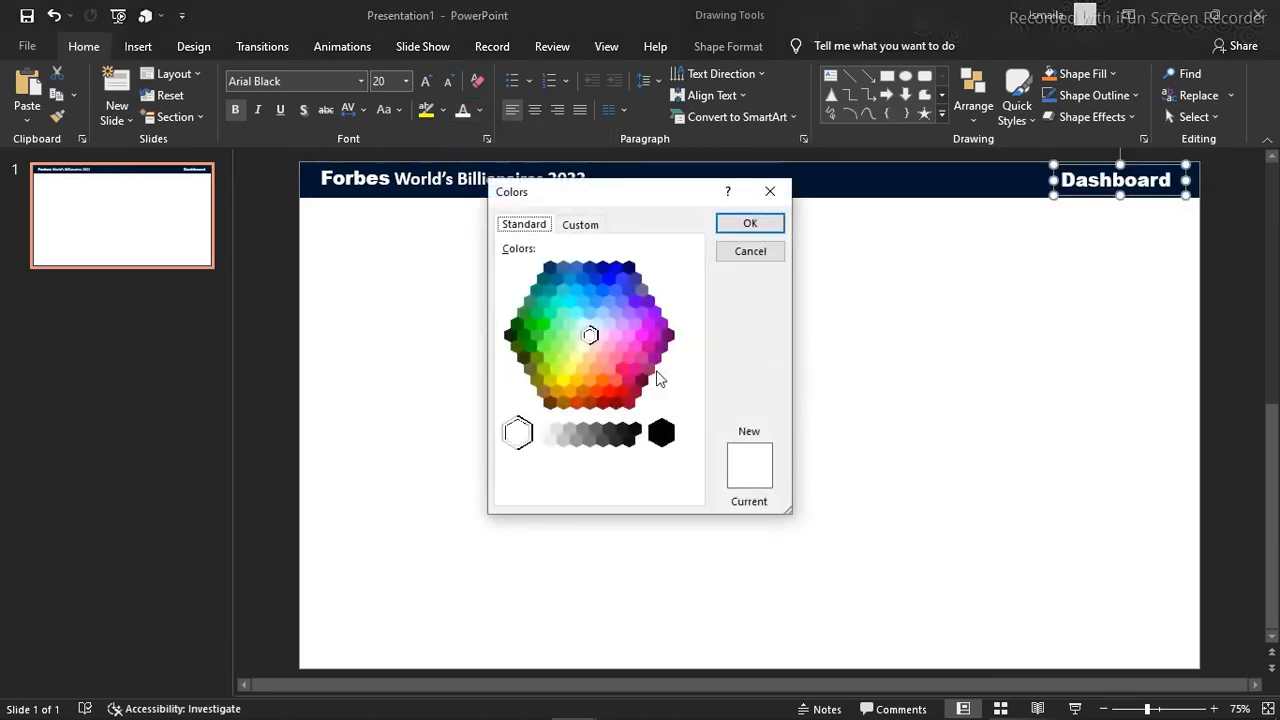
pyautogui.click(582, 224)
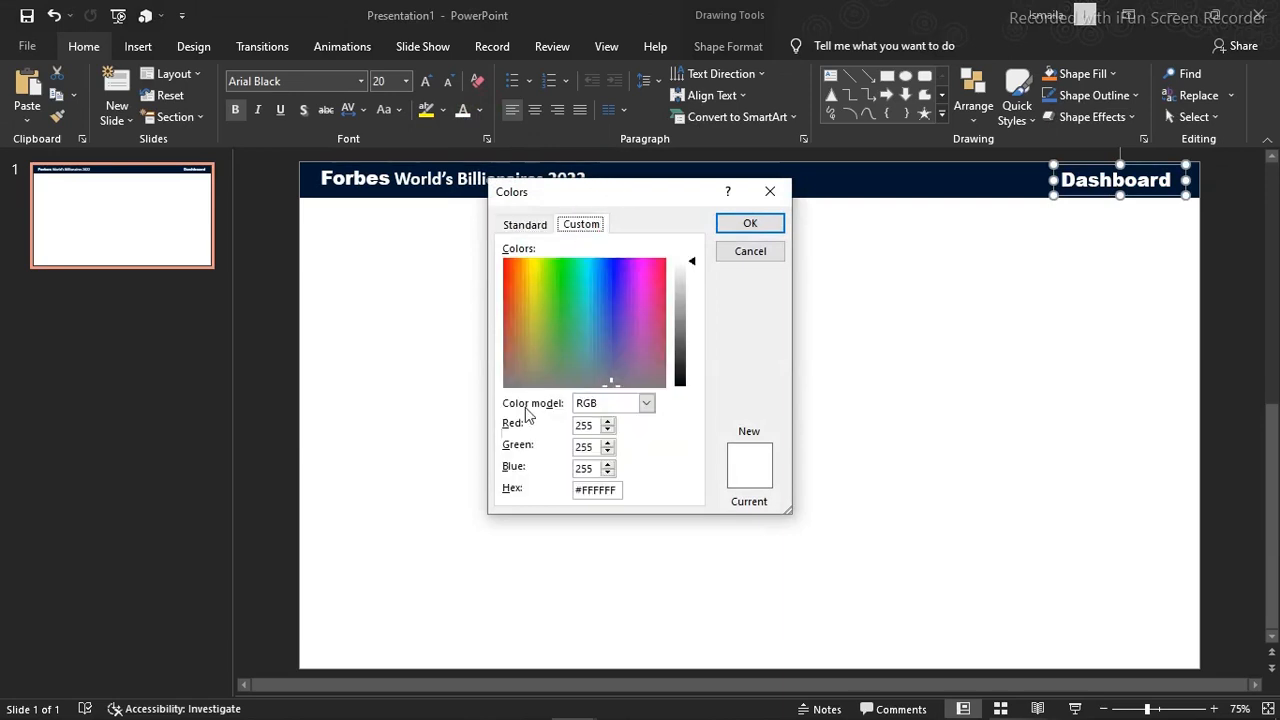
pyautogui.moveTo(617, 490); pyautogui.dragTo(575, 486)
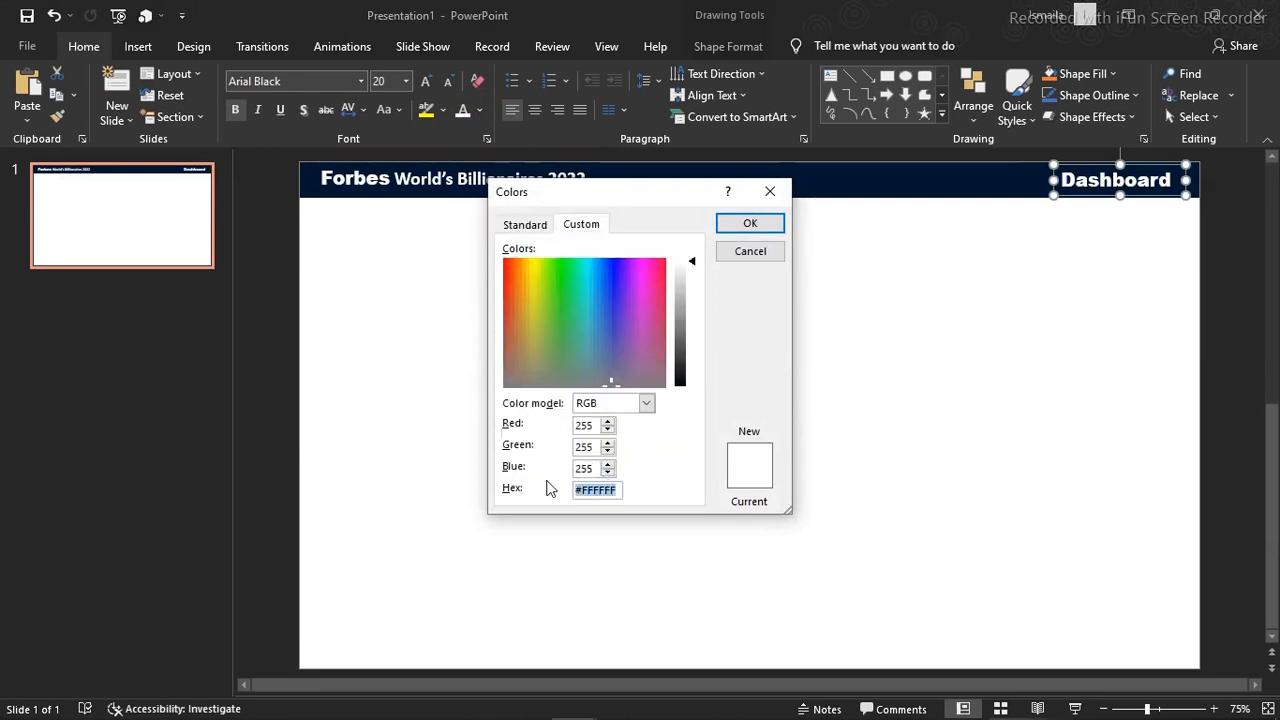
pyautogui.write('#F98201')
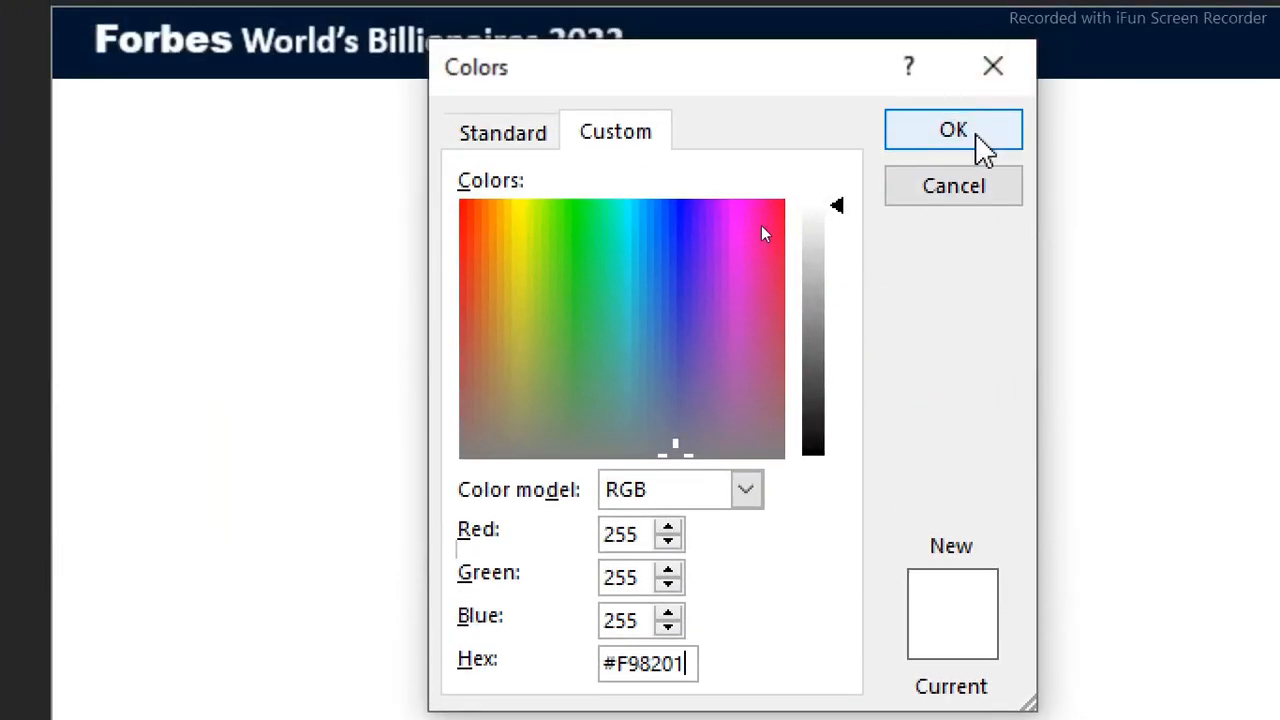
pyautogui.click(976, 135)
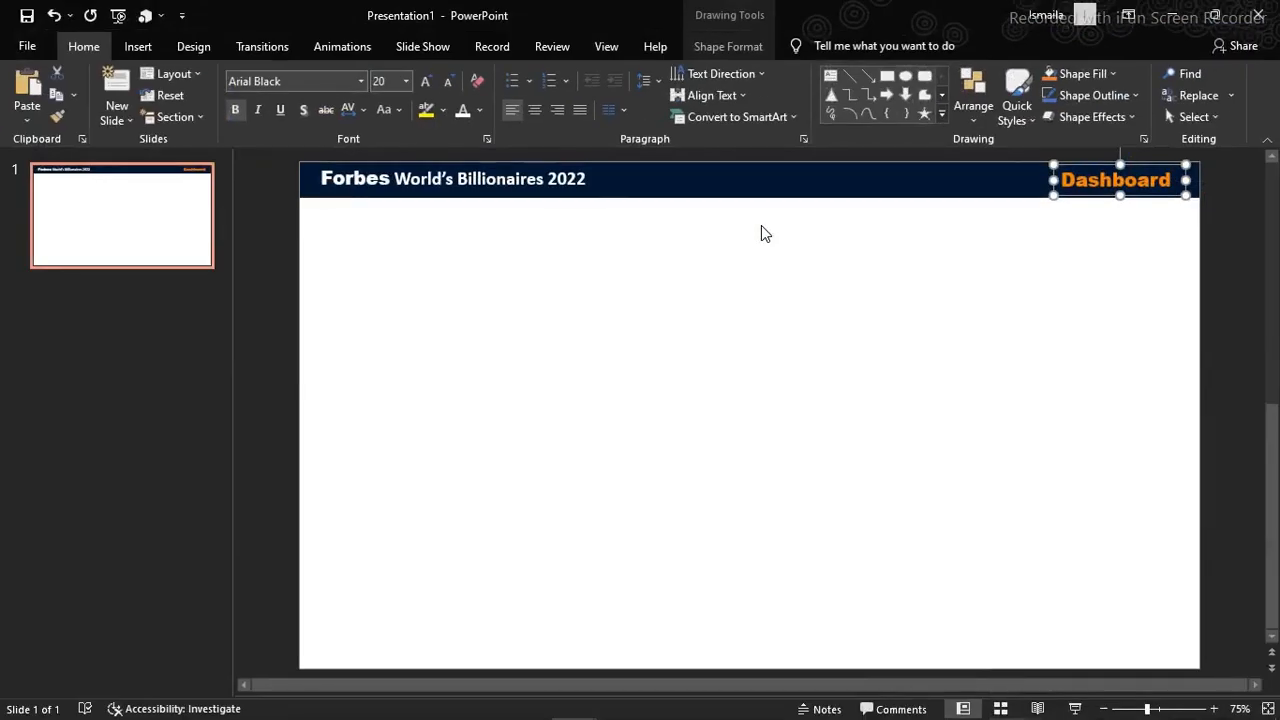
pyautogui.click(1025, 257)
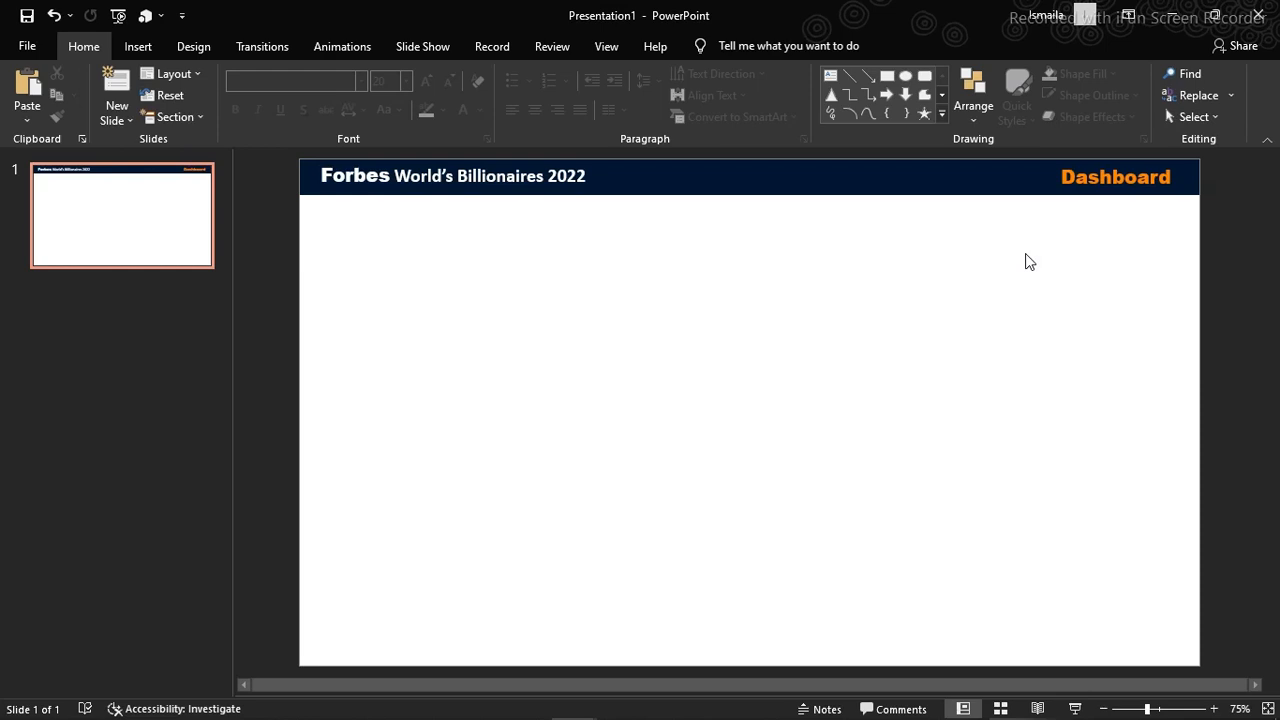
# Start exporting the presentation with the option to save it as another file type
pyautogui.click(24, 52)
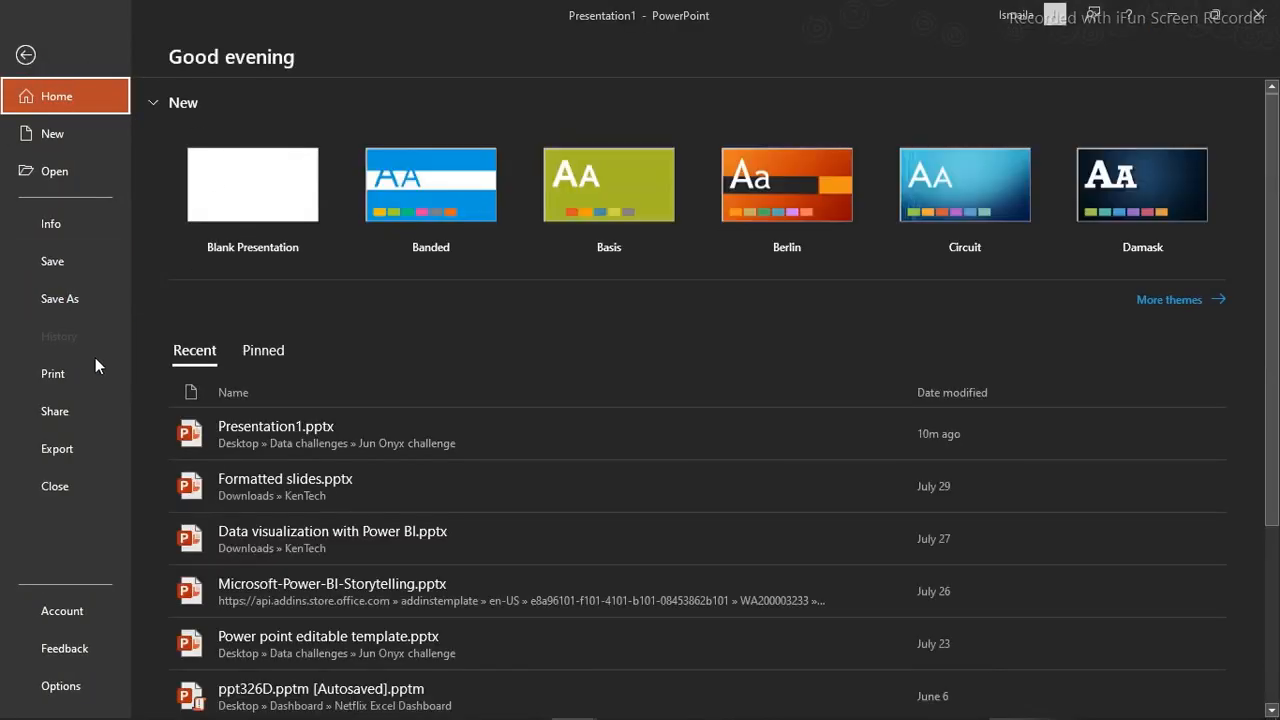
pyautogui.click(73, 448)
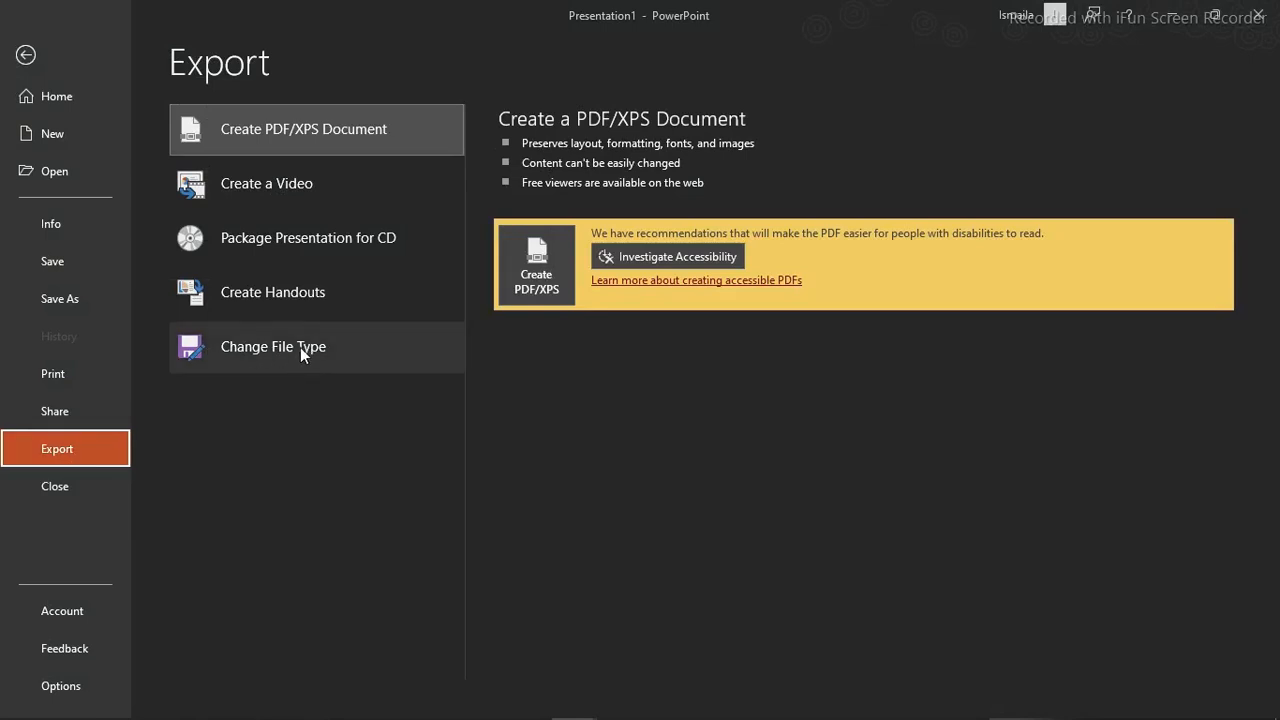
pyautogui.click(300, 347)
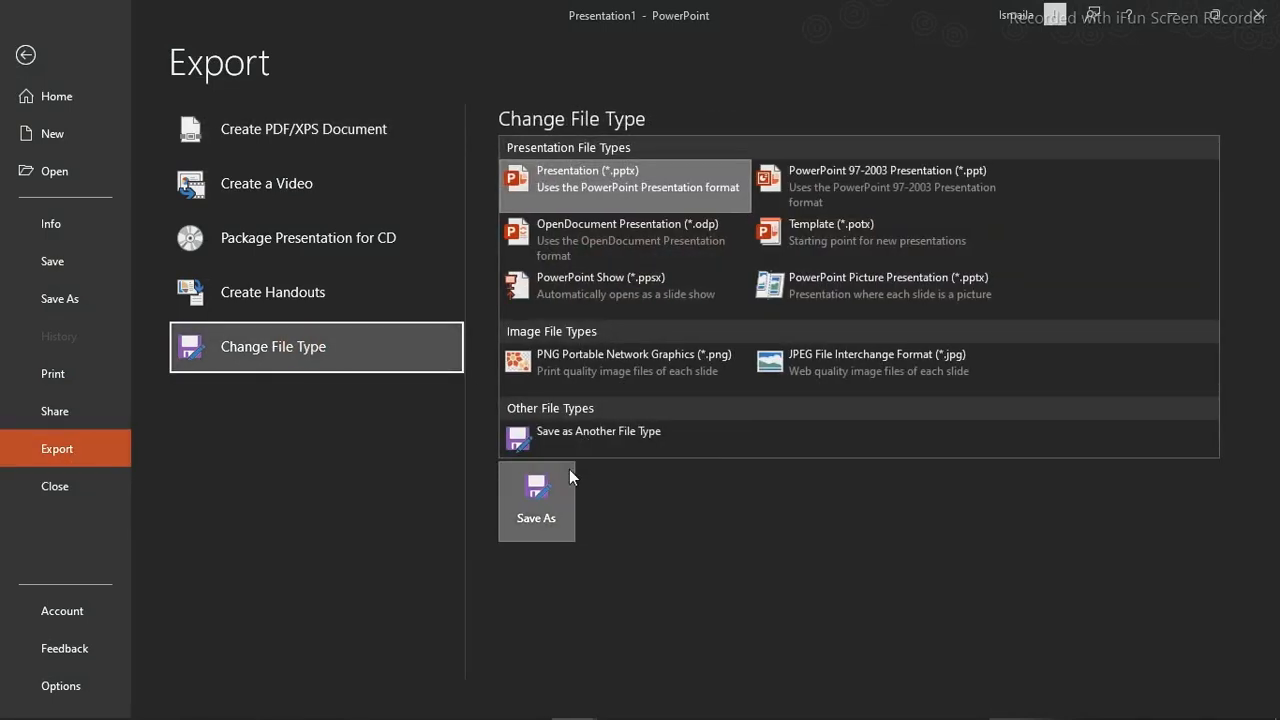
pyautogui.click(584, 435)
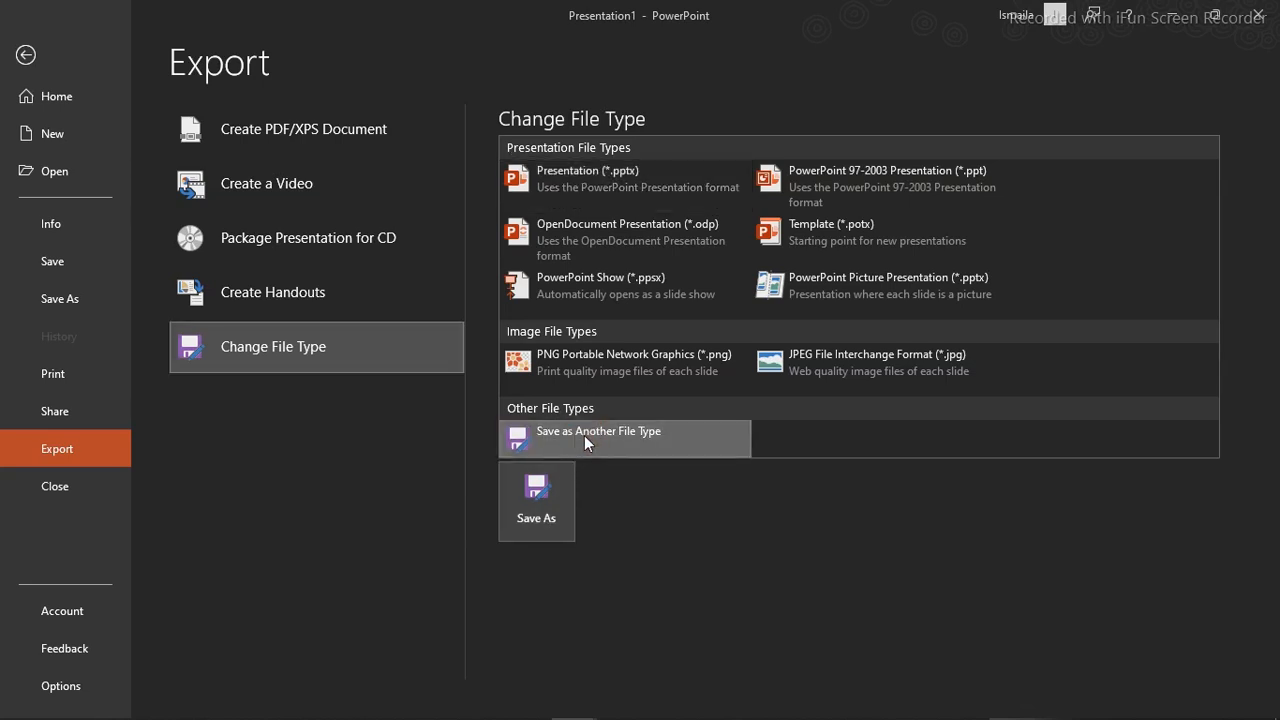
pyautogui.doubleClick(584, 435)
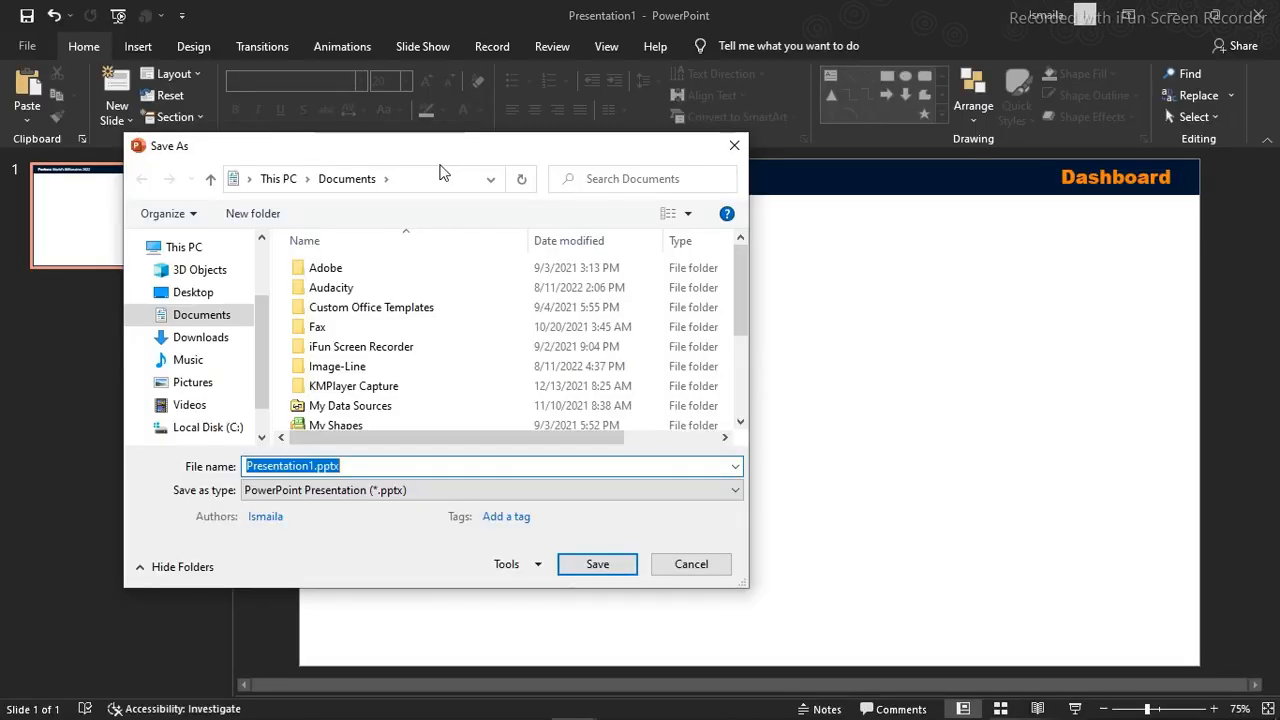
pyautogui.moveTo(409, 151); pyautogui.dragTo(577, 61)
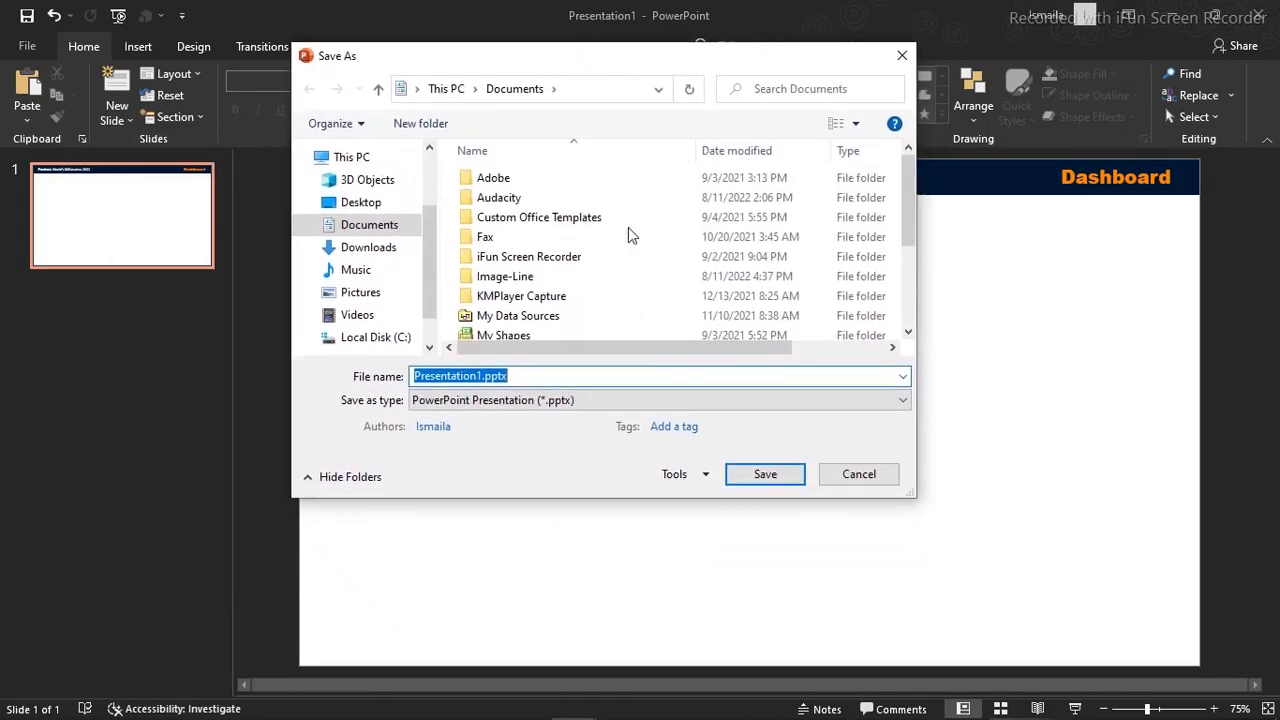
# Export only the current slide in GIF format to the YouTube Class folder with the file name "TopB 01"
pyautogui.click(592, 400)
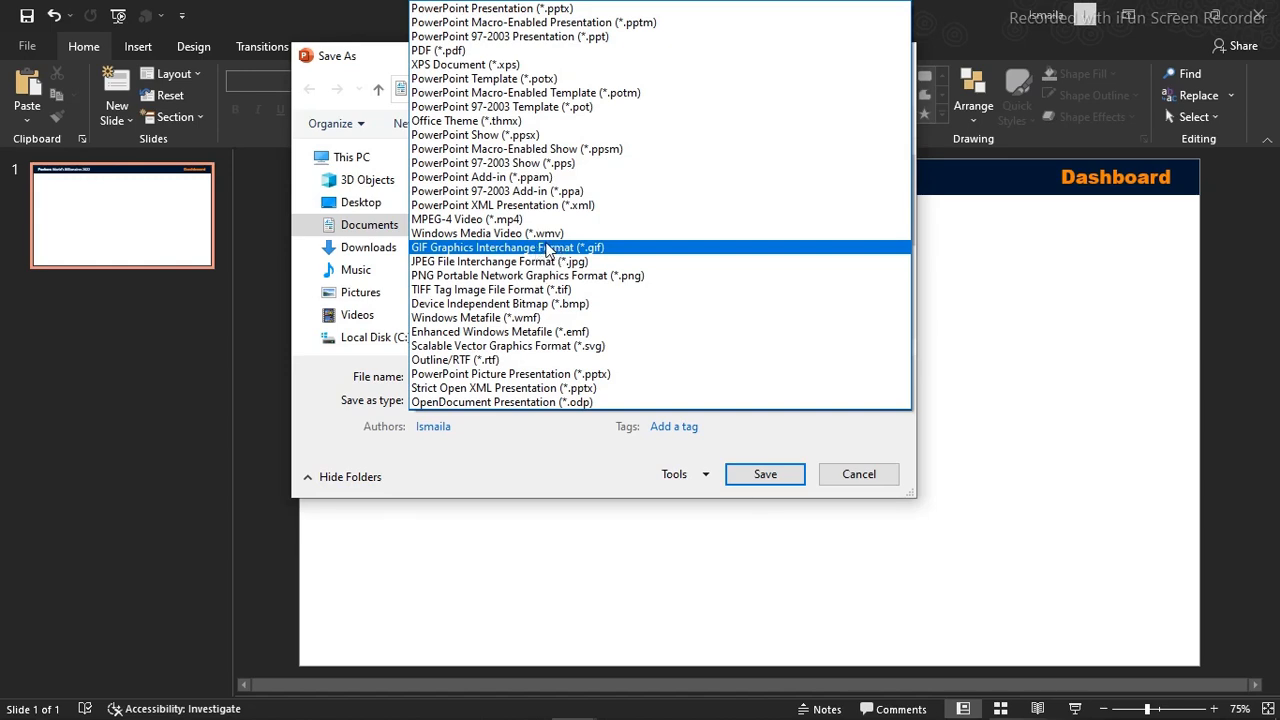
pyautogui.click(546, 248)
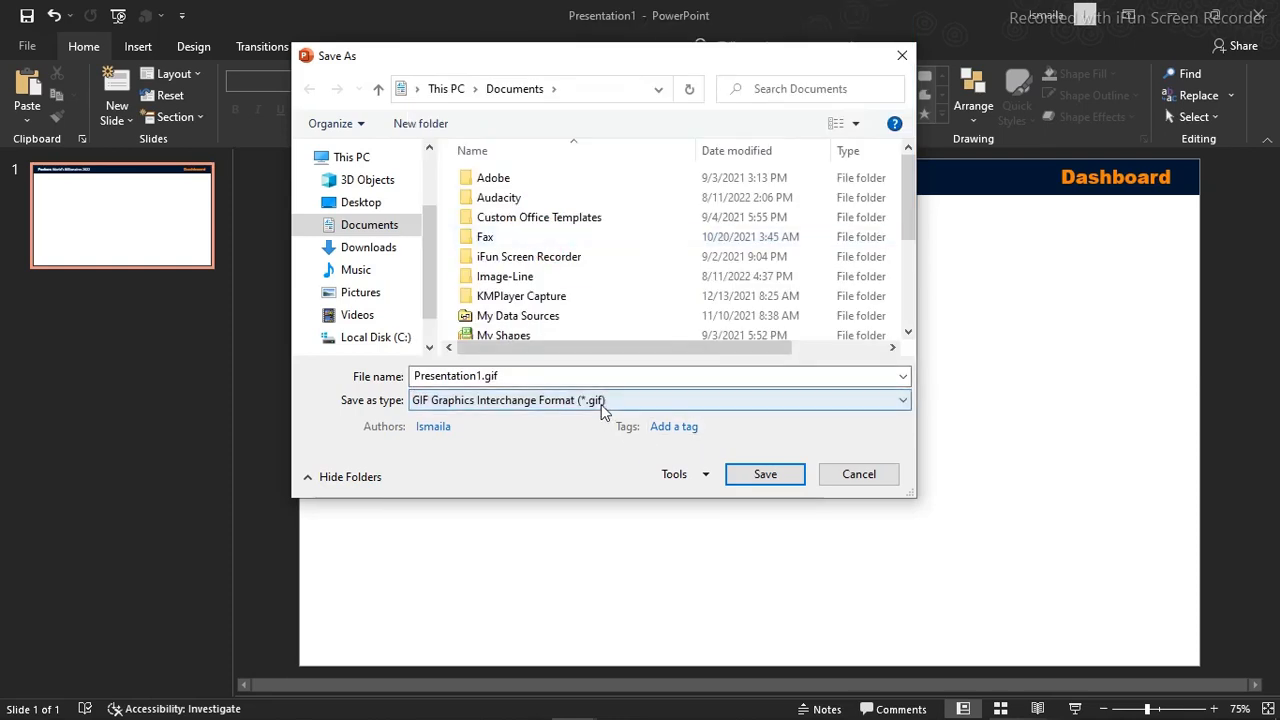
pyautogui.click(521, 375)
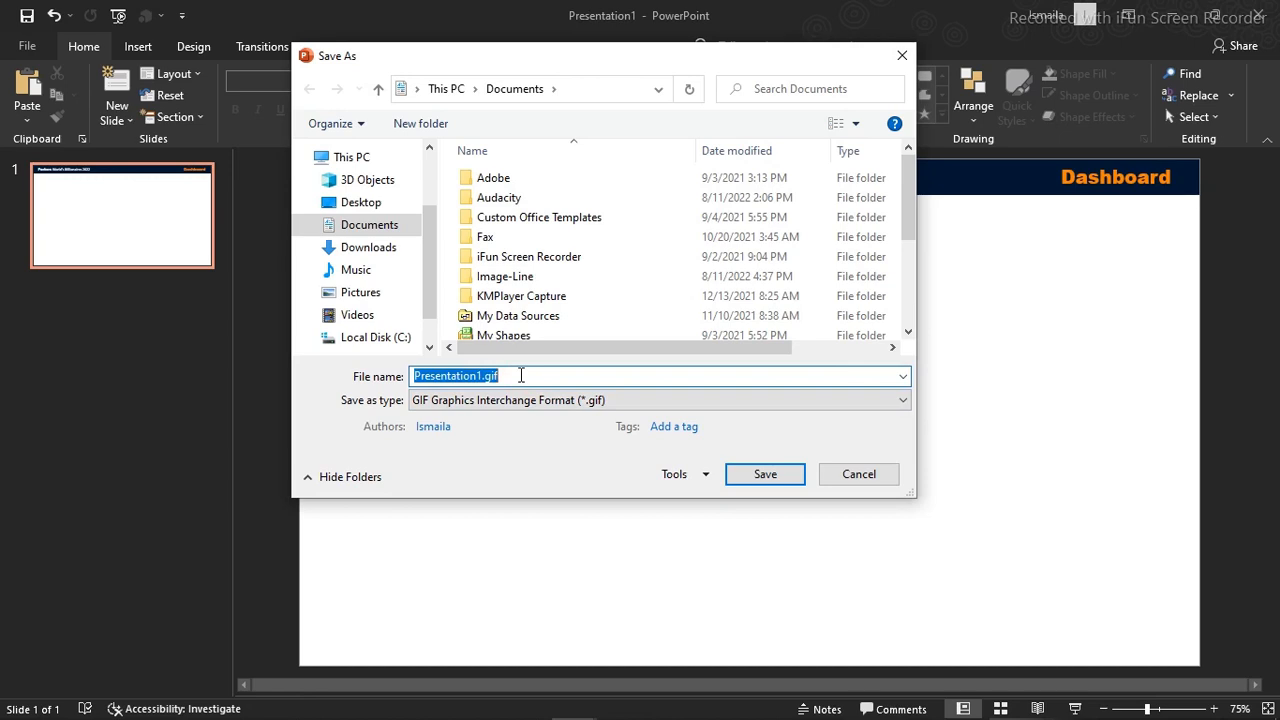
pyautogui.write('Top')
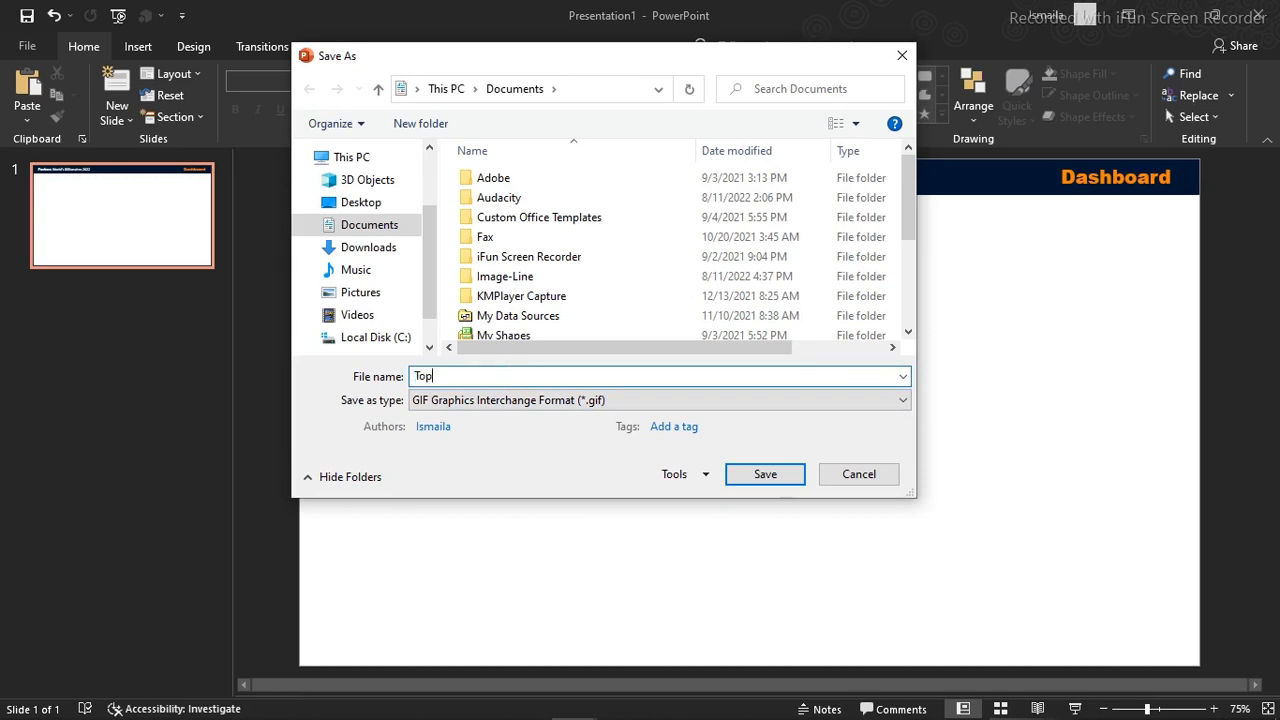
pyautogui.write(' b')
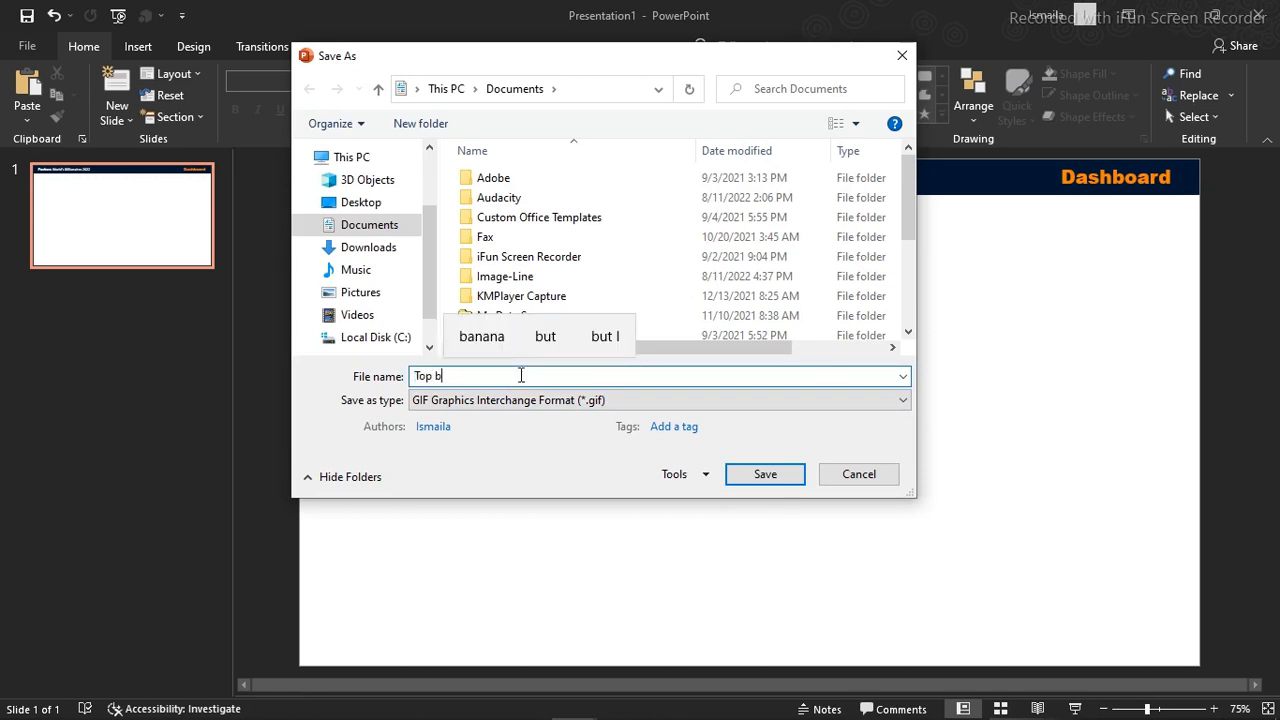
pyautogui.press('BackSpace')
pyautogui.press('BackSpace')
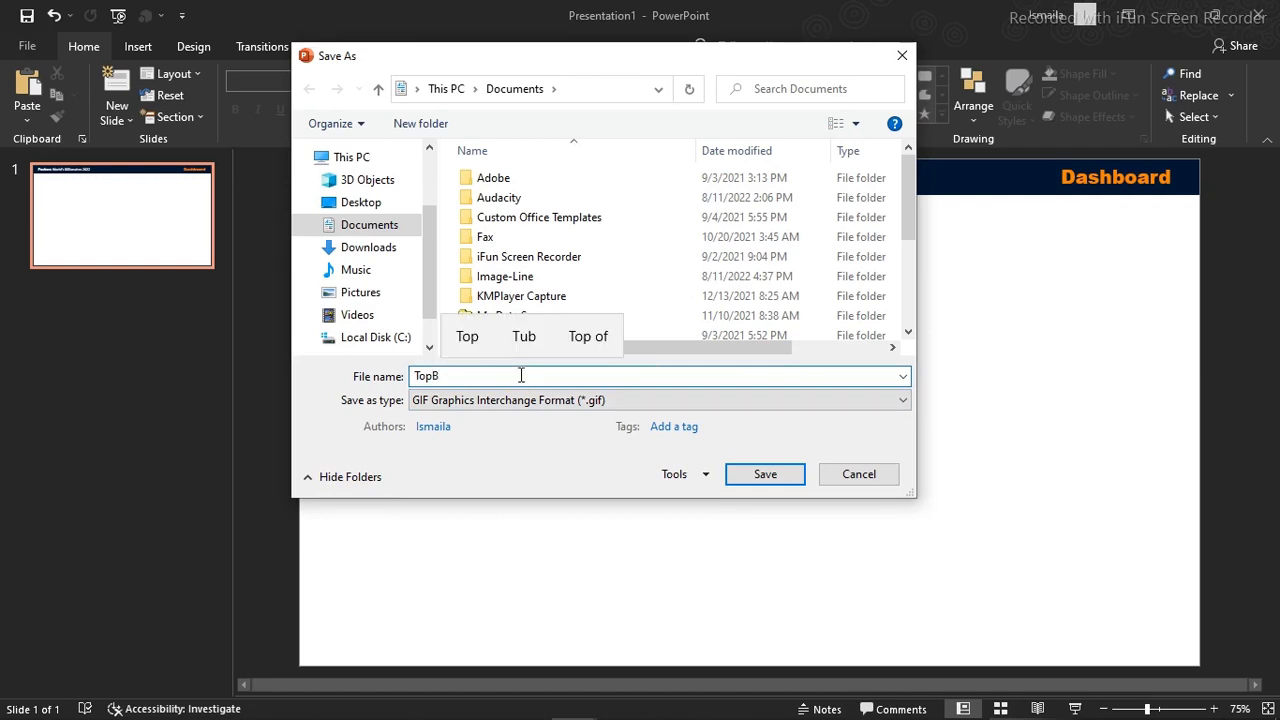
pyautogui.write('-')
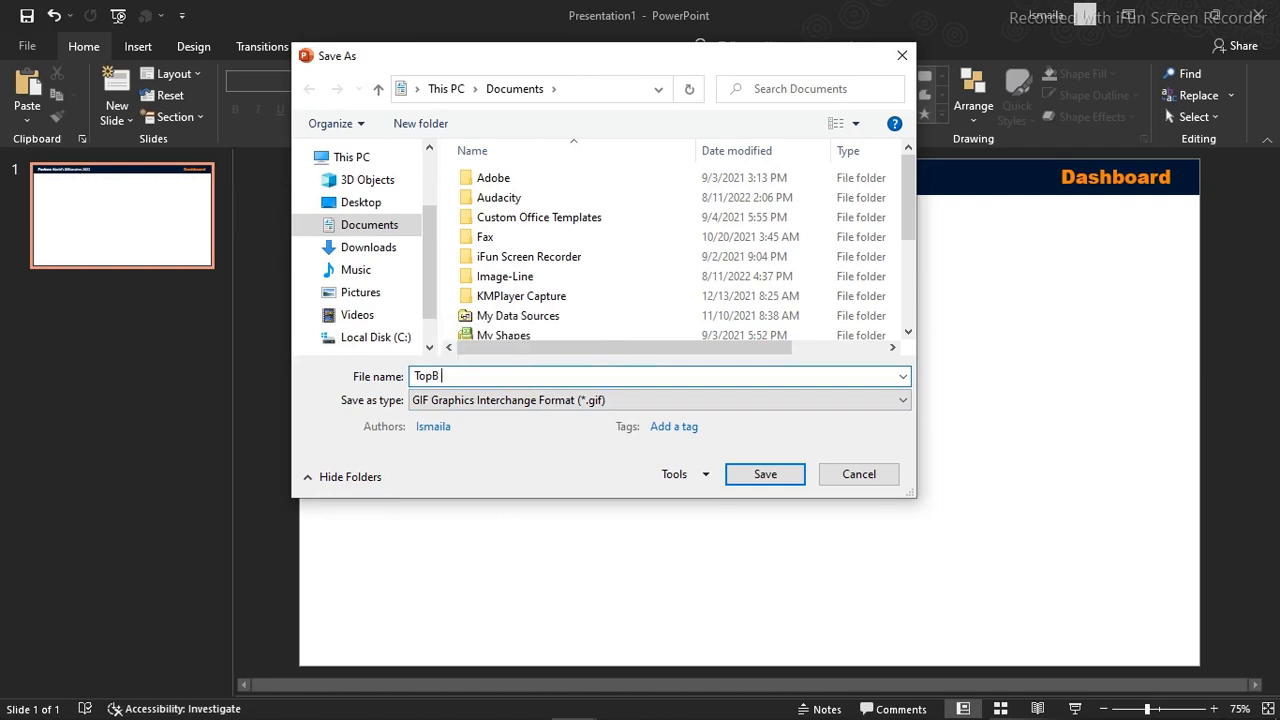
pyautogui.write('0')
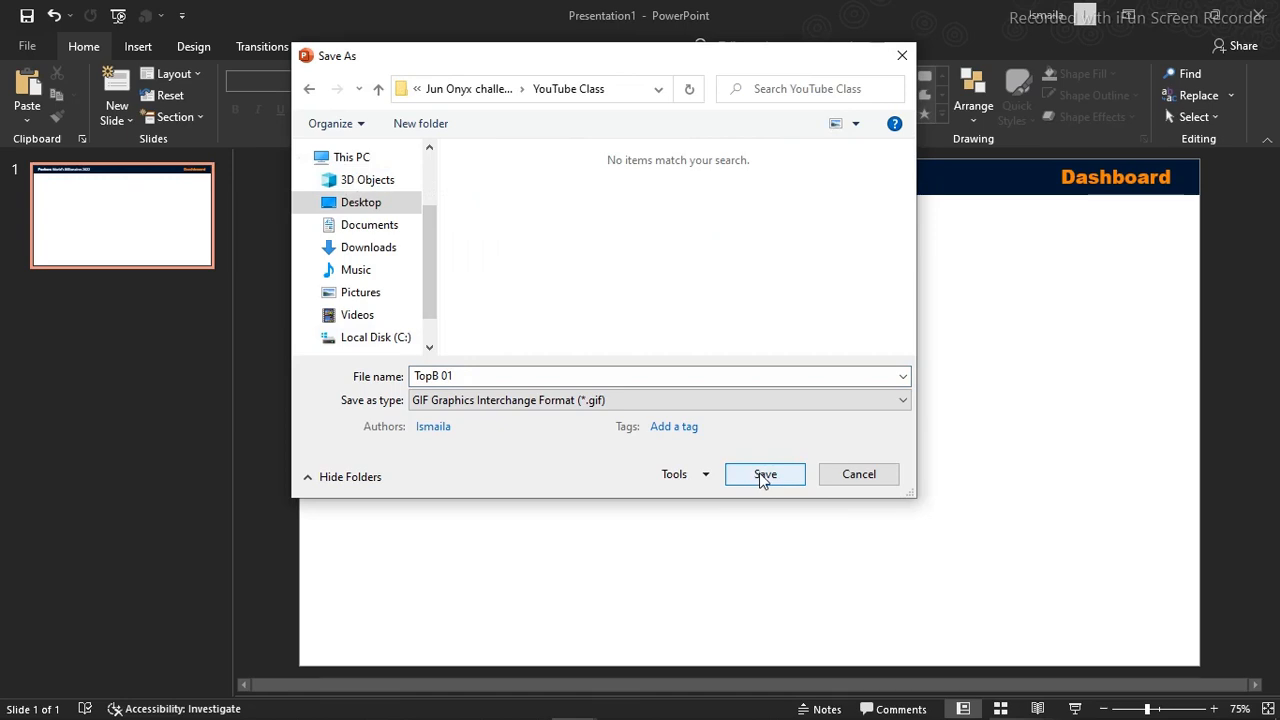
pyautogui.click(763, 476)
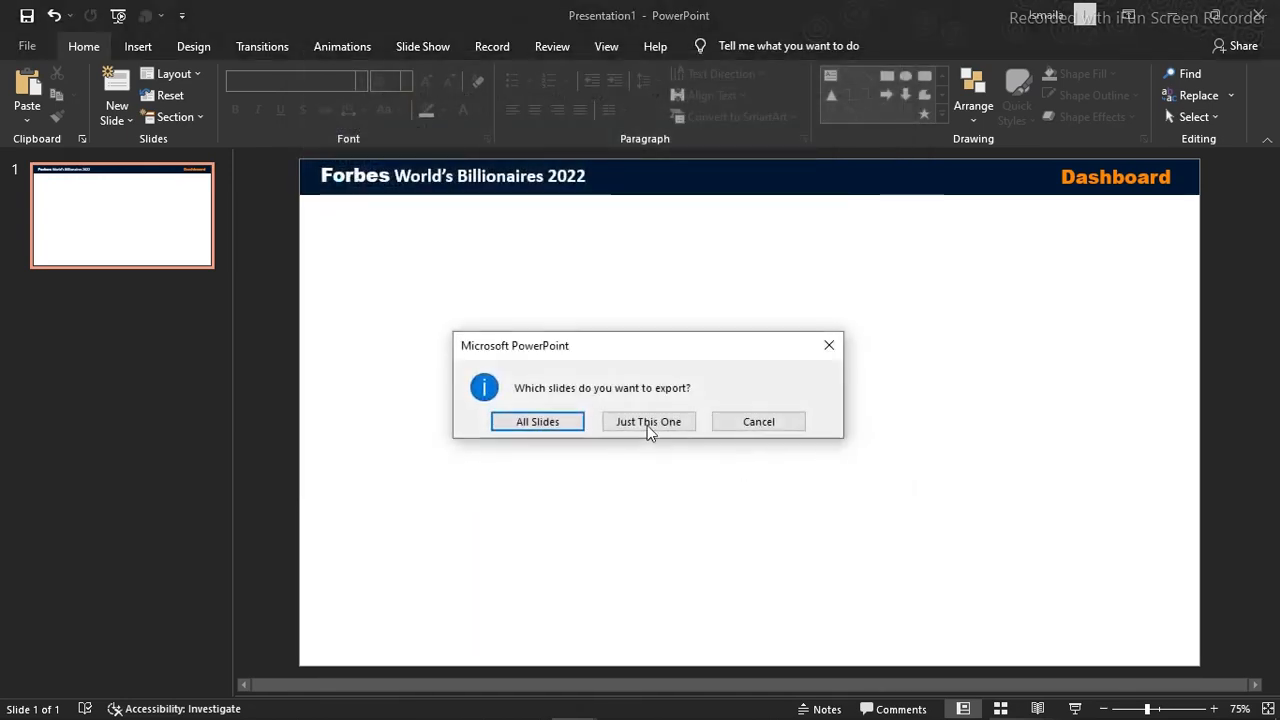
pyautogui.click(620, 430)
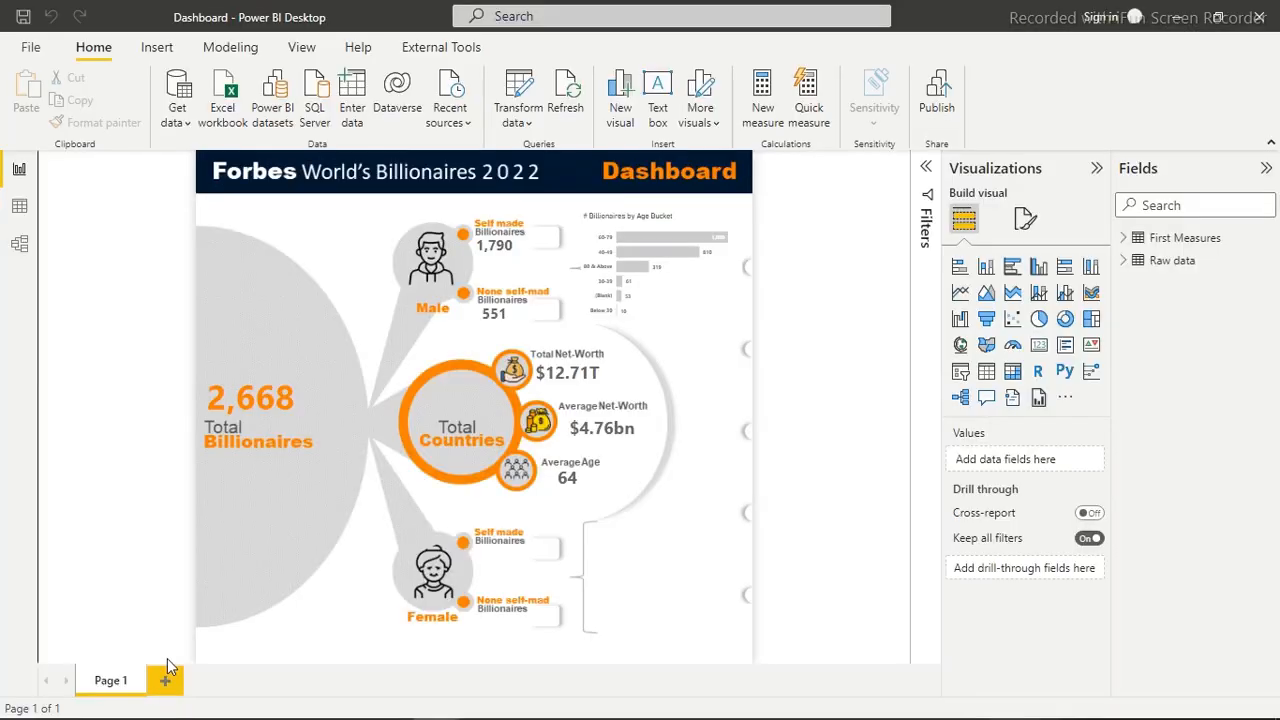
# Switch to Power BI Desktop, add a new report page, and set TopB 01.gif as its canvas background image
pyautogui.click(166, 681)
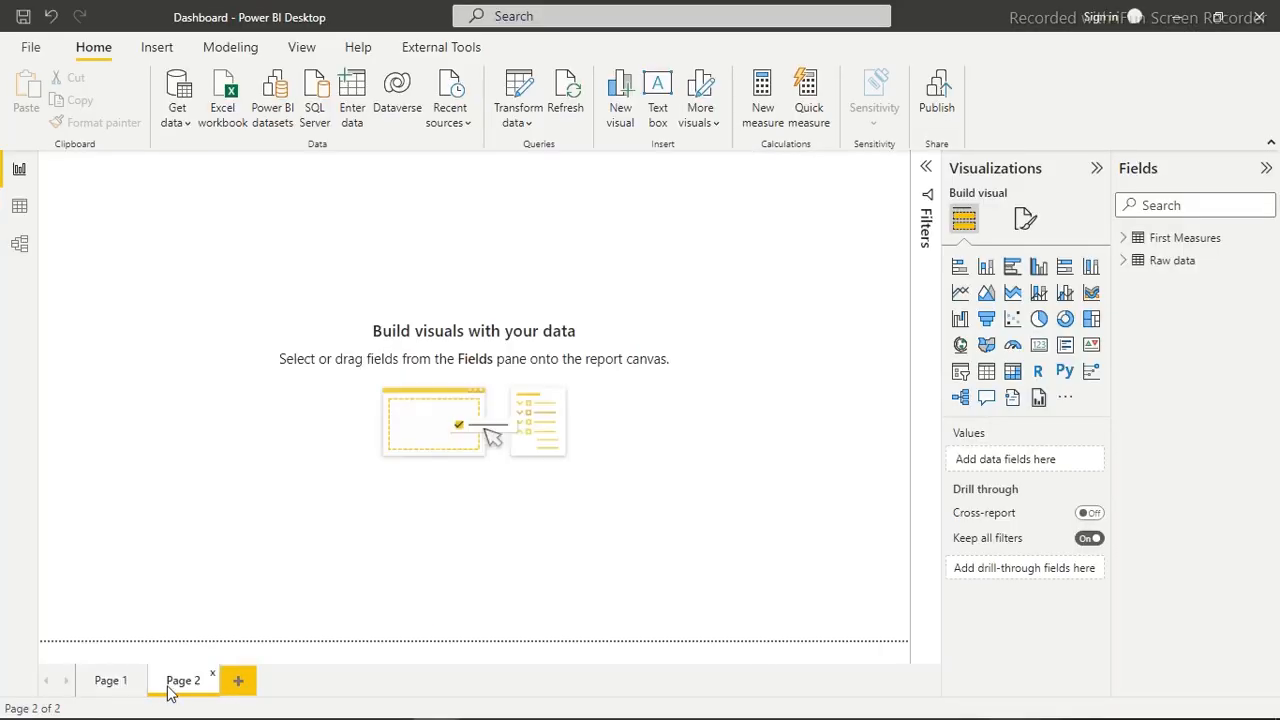
pyautogui.click(1024, 219)
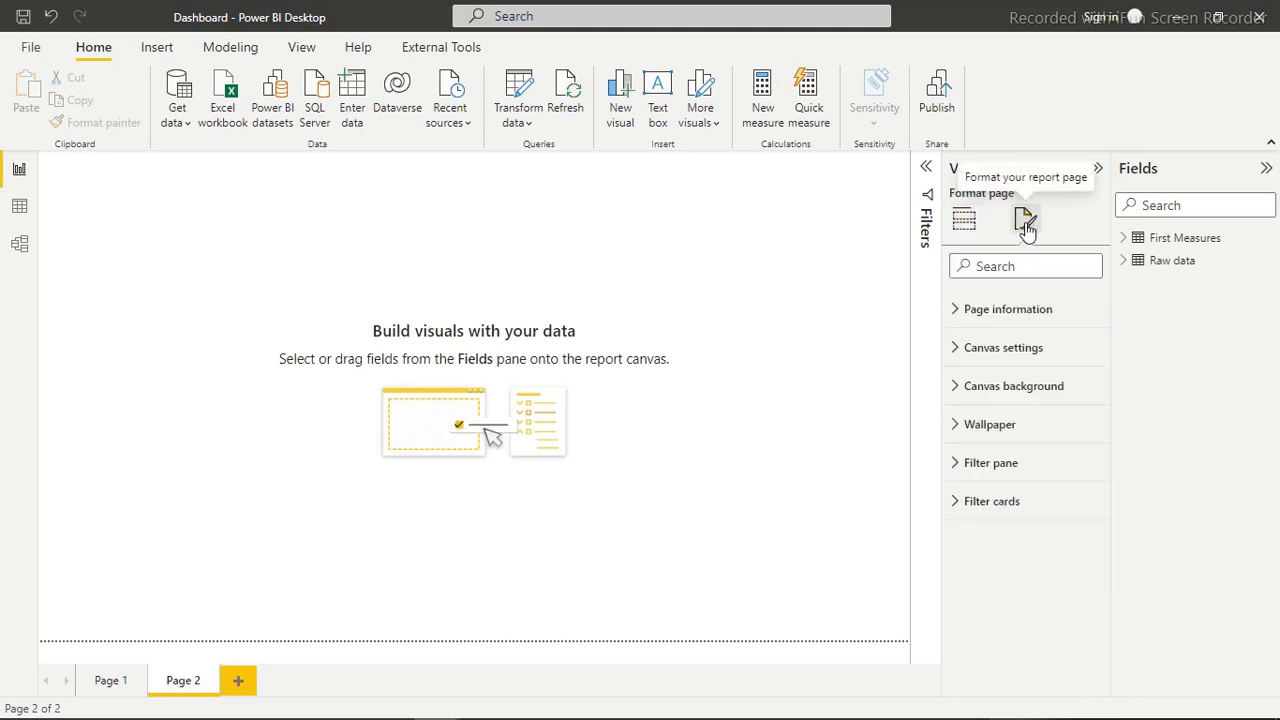
pyautogui.click(993, 387)
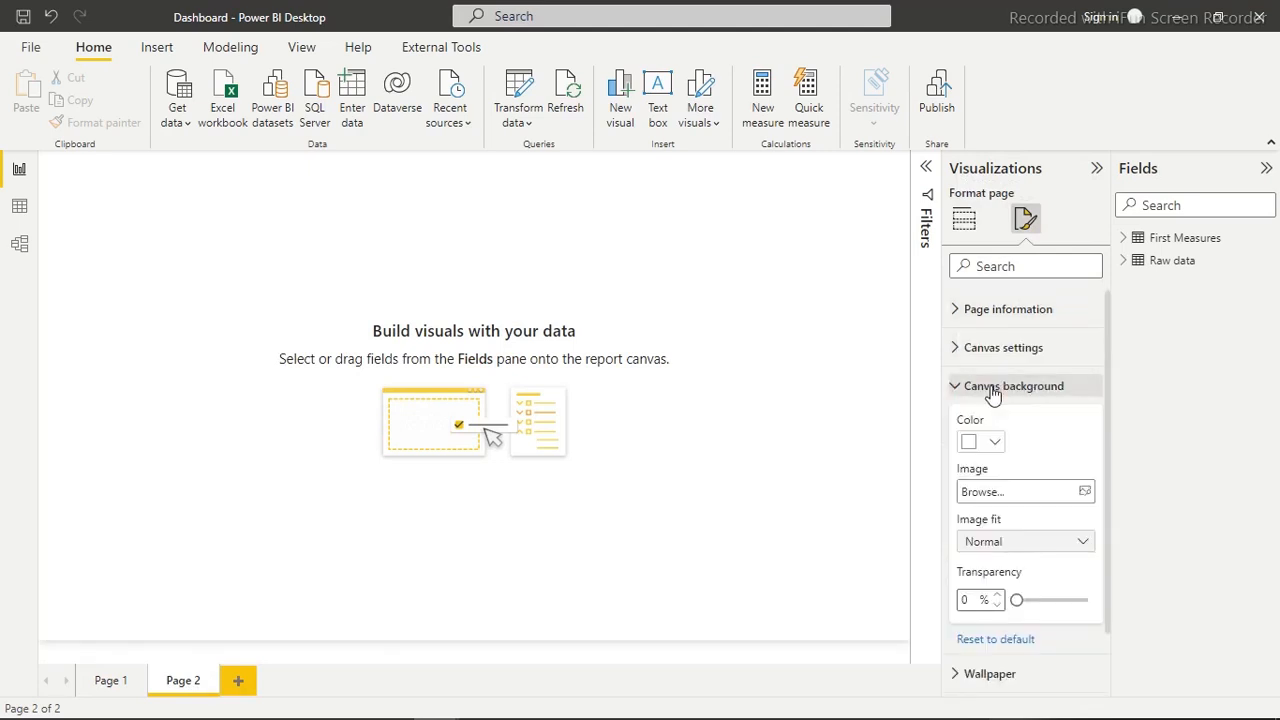
pyautogui.click(1085, 496)
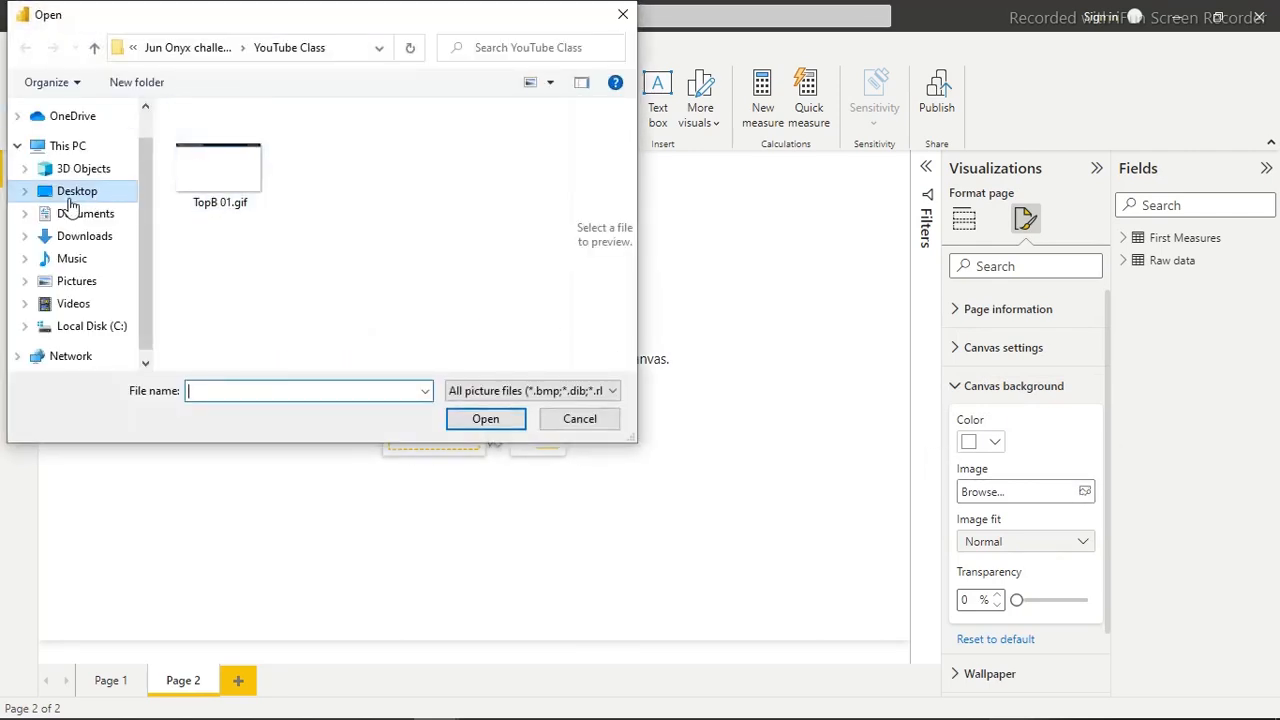
pyautogui.click(214, 186)
pyautogui.doubleClick(214, 186)
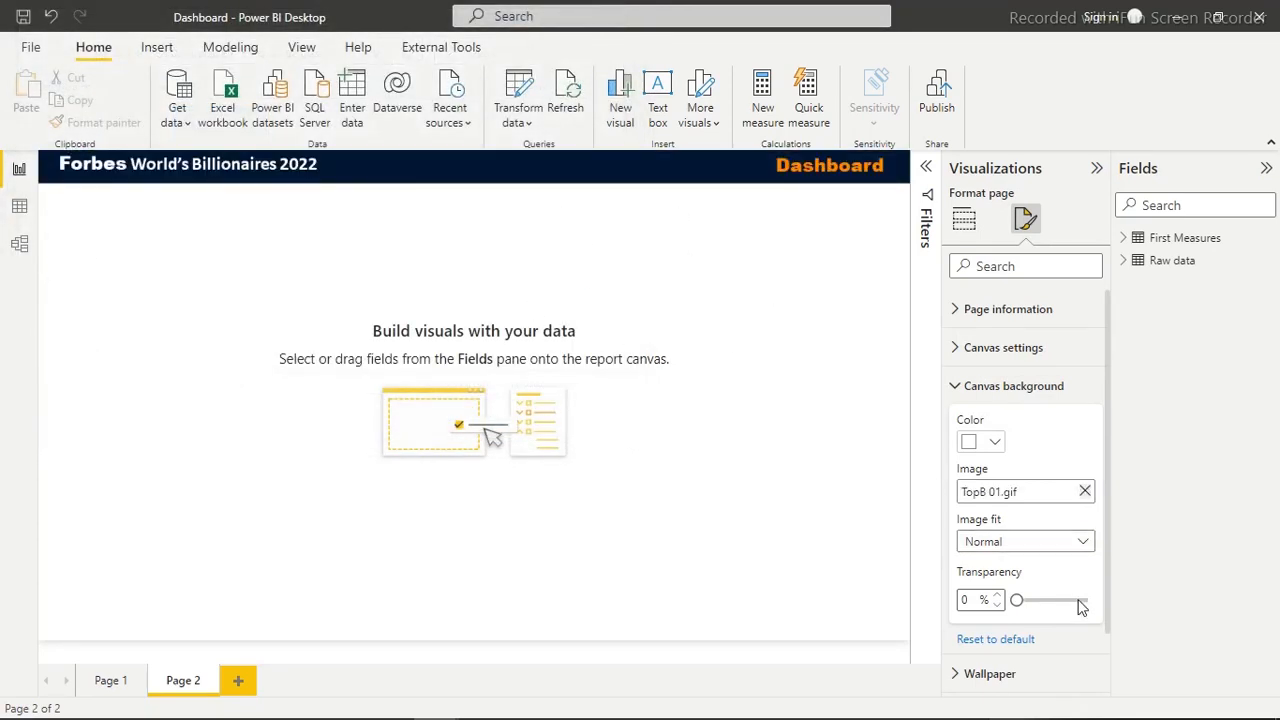
# Set the canvas background's image fit to Fill with 0% transparency
pyautogui.moveTo(1015, 598)
pyautogui.mouseDown()
pyautogui.moveTo(1094, 600)
pyautogui.moveTo(1016, 600)
pyautogui.mouseUp()
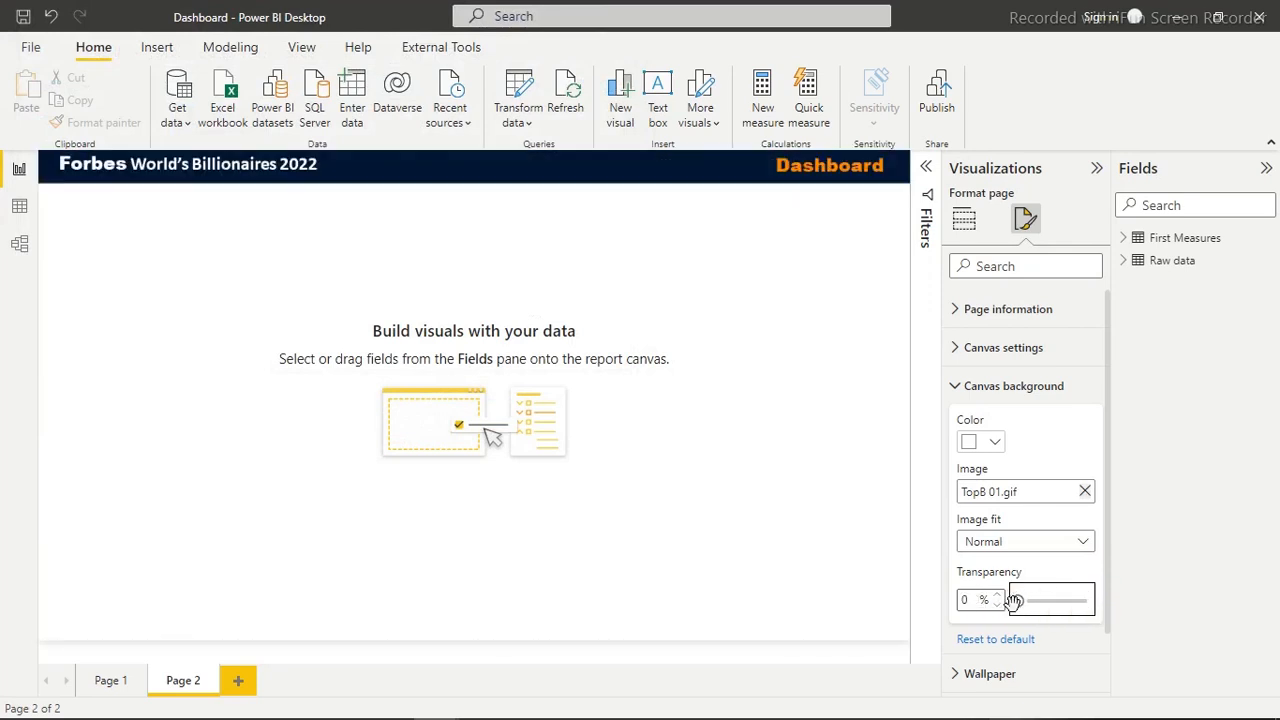
pyautogui.click(1025, 542)
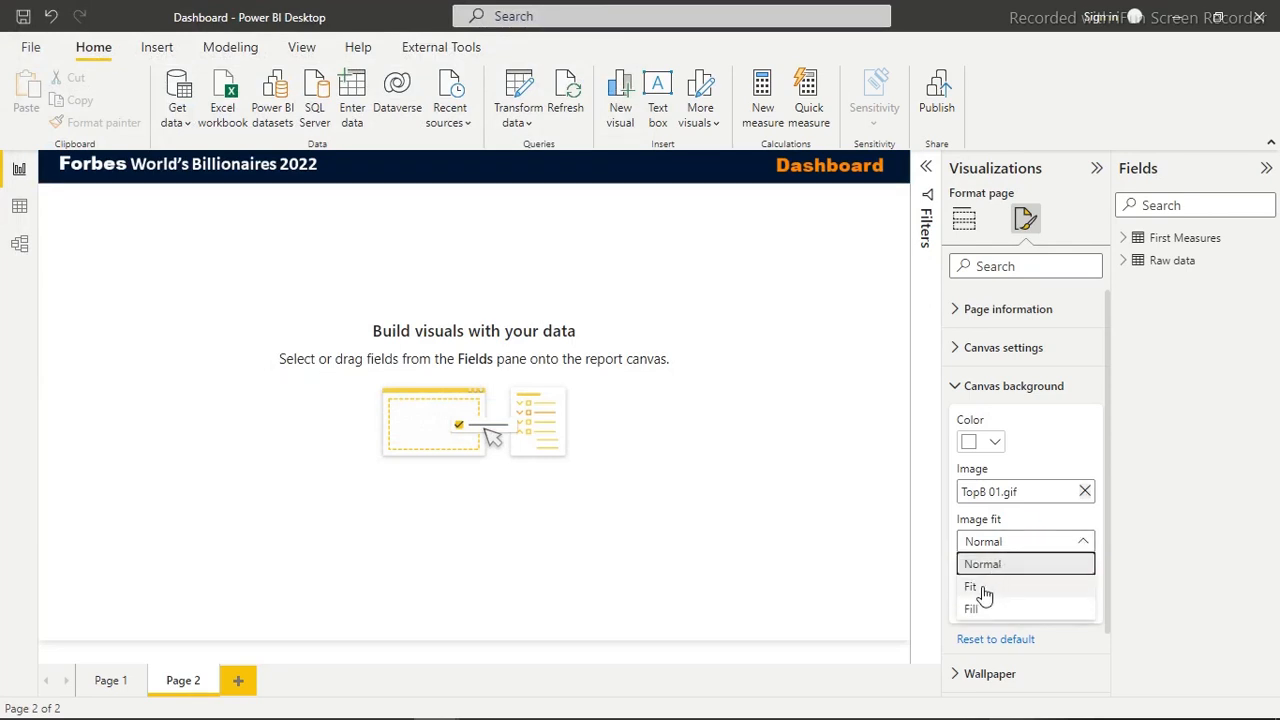
pyautogui.click(984, 590)
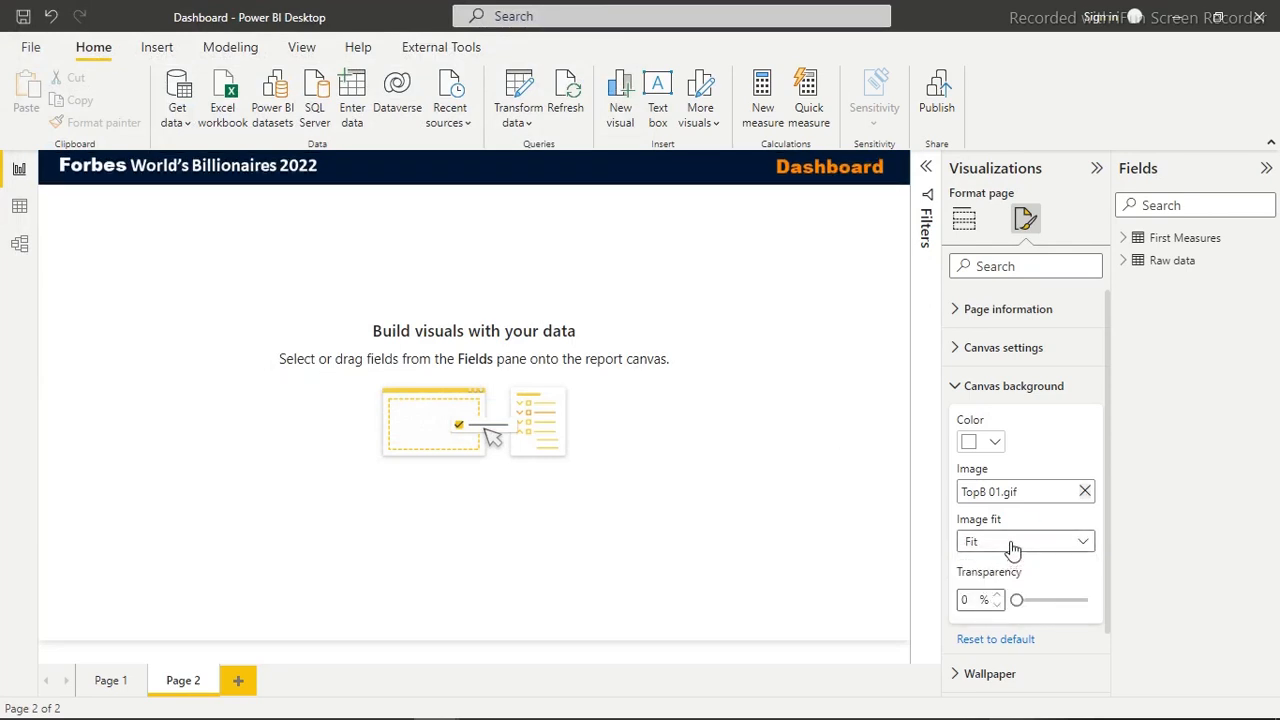
pyautogui.click(1012, 545)
pyautogui.click(971, 608)
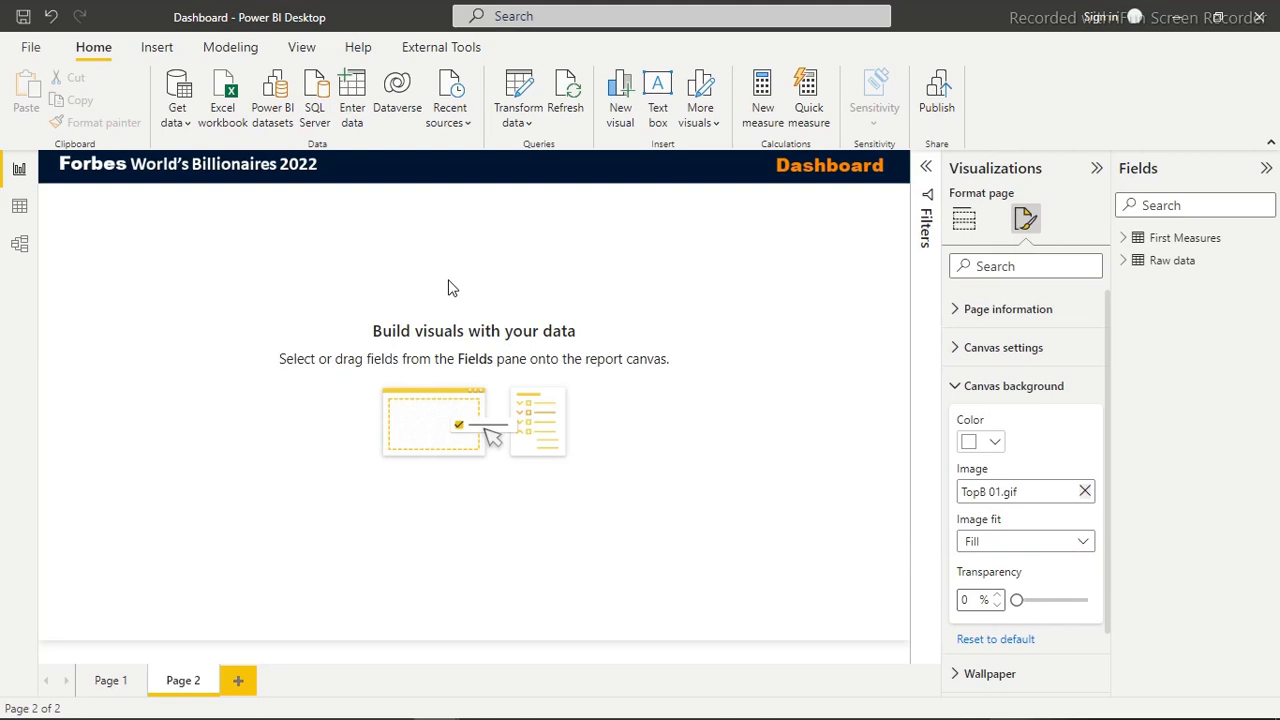
pyautogui.click(290, 272)
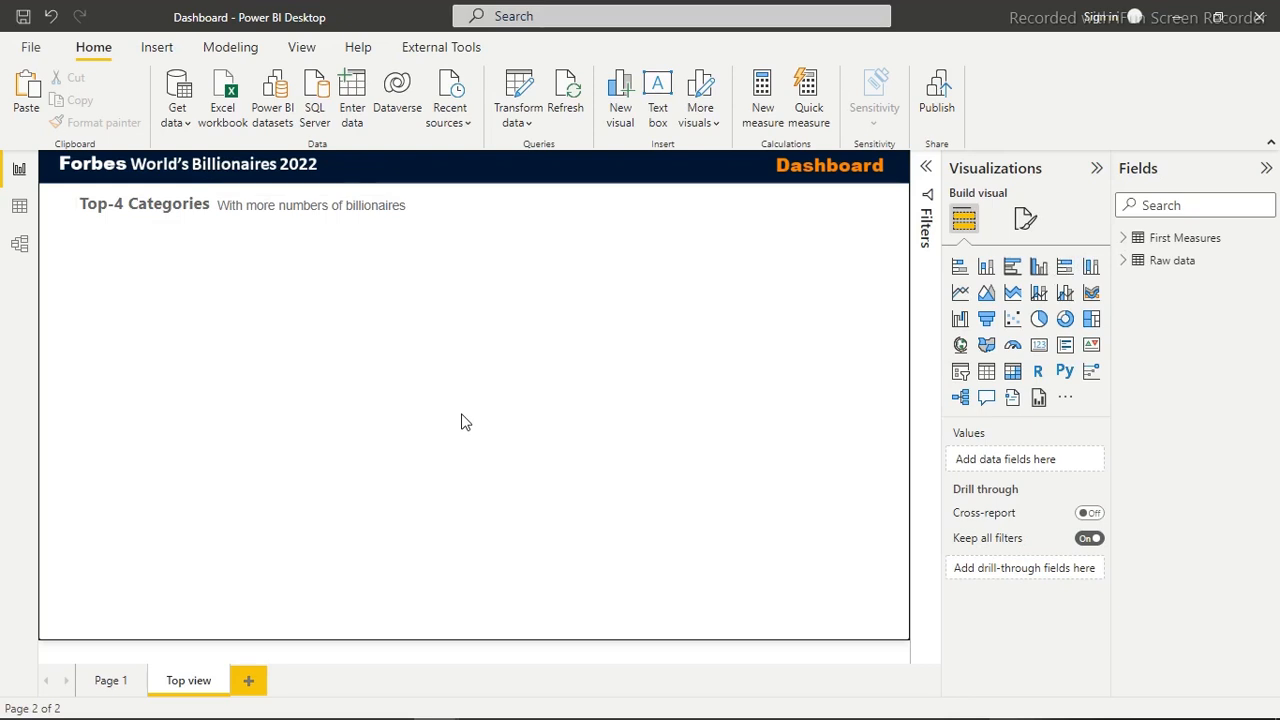
# Create a measure in the First Measures table defined as Total Billionaires = COUNTROWS('Raw data')
pyautogui.click(1127, 240)
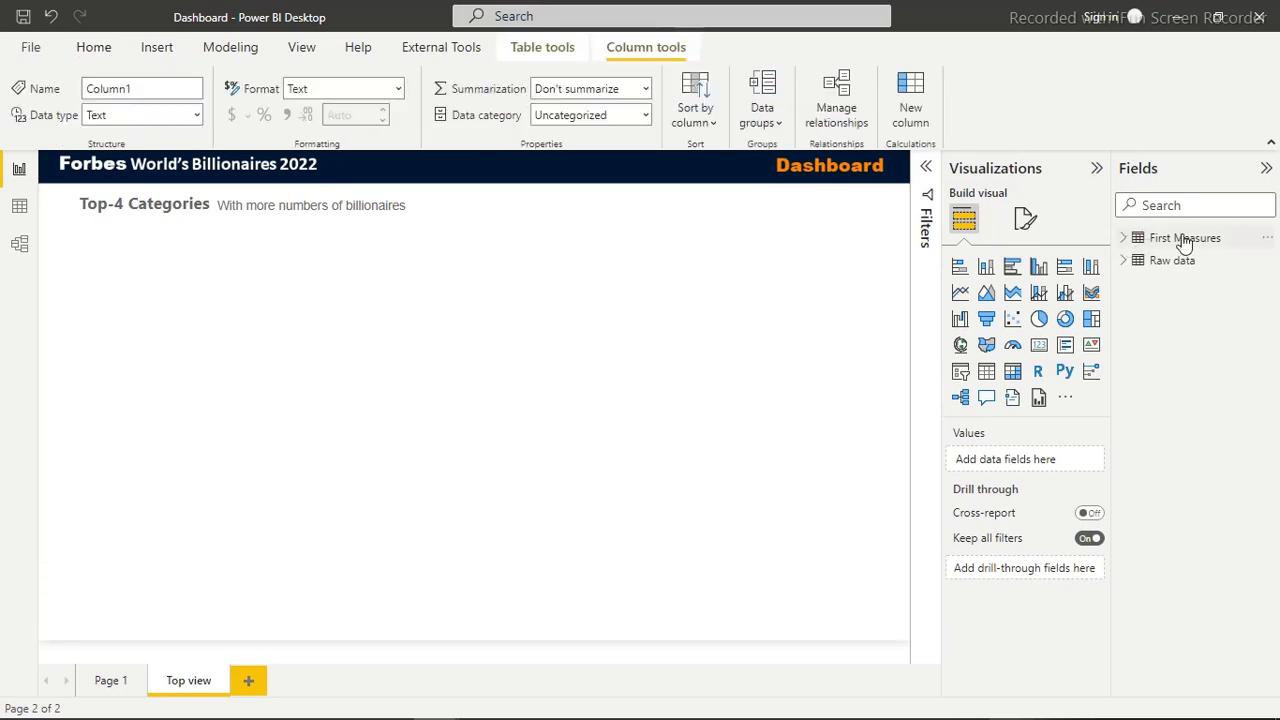
pyautogui.click(1123, 240)
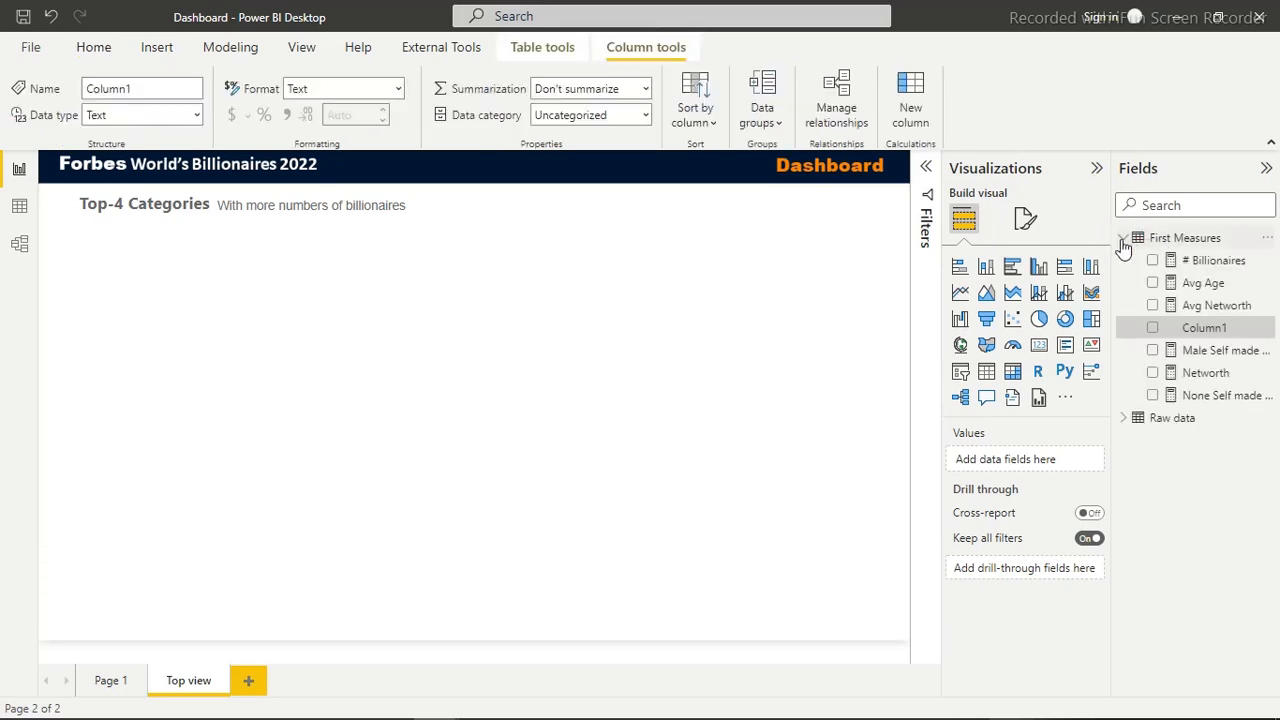
pyautogui.rightClick(1200, 330)
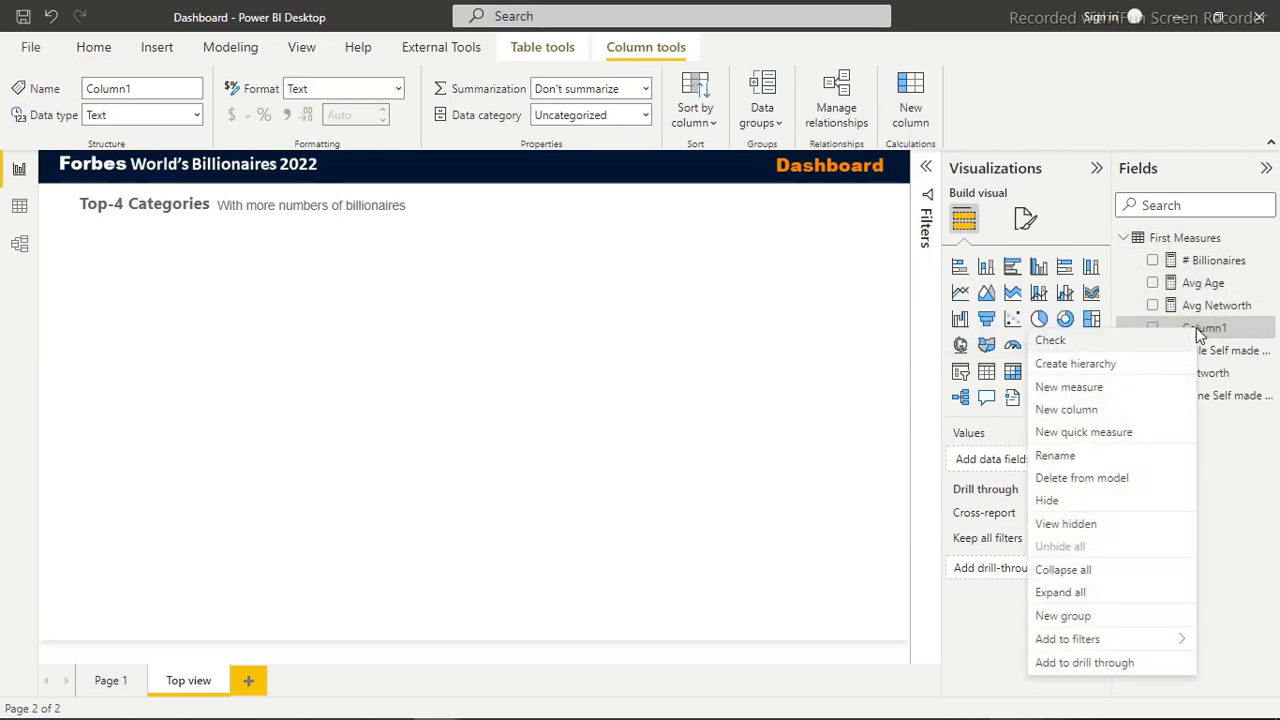
pyautogui.click(1078, 387)
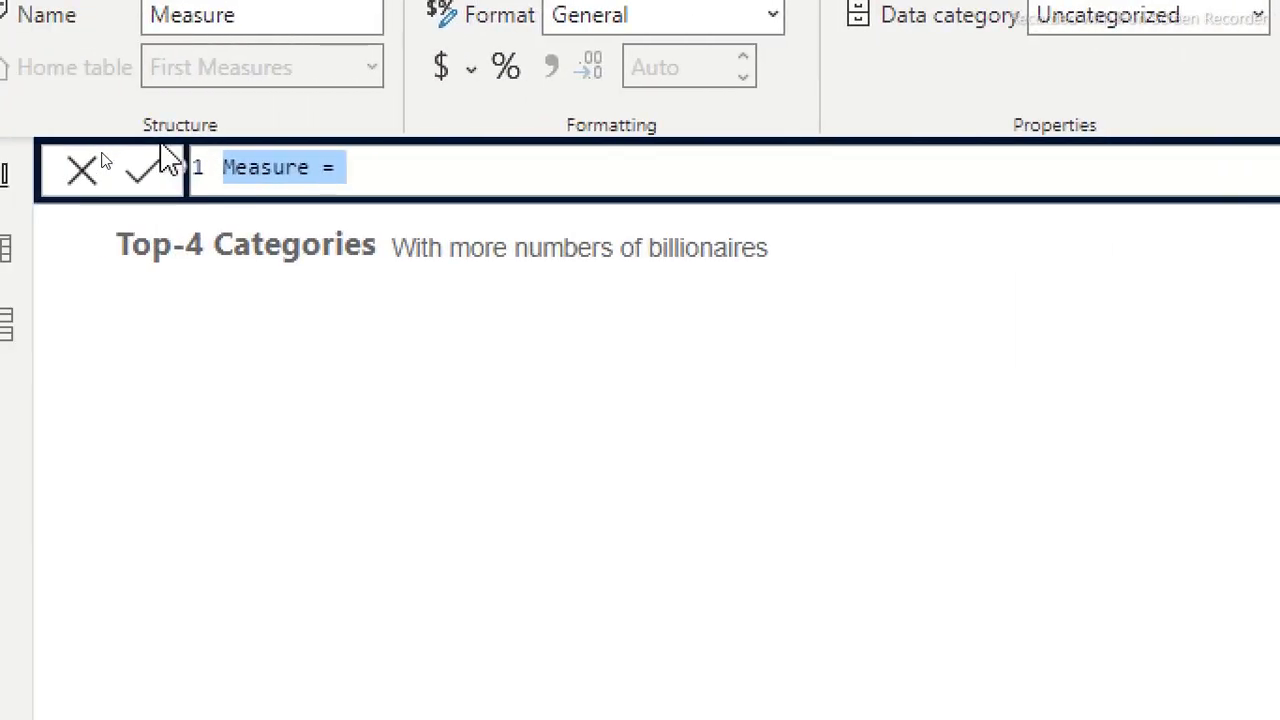
pyautogui.write('Total ')
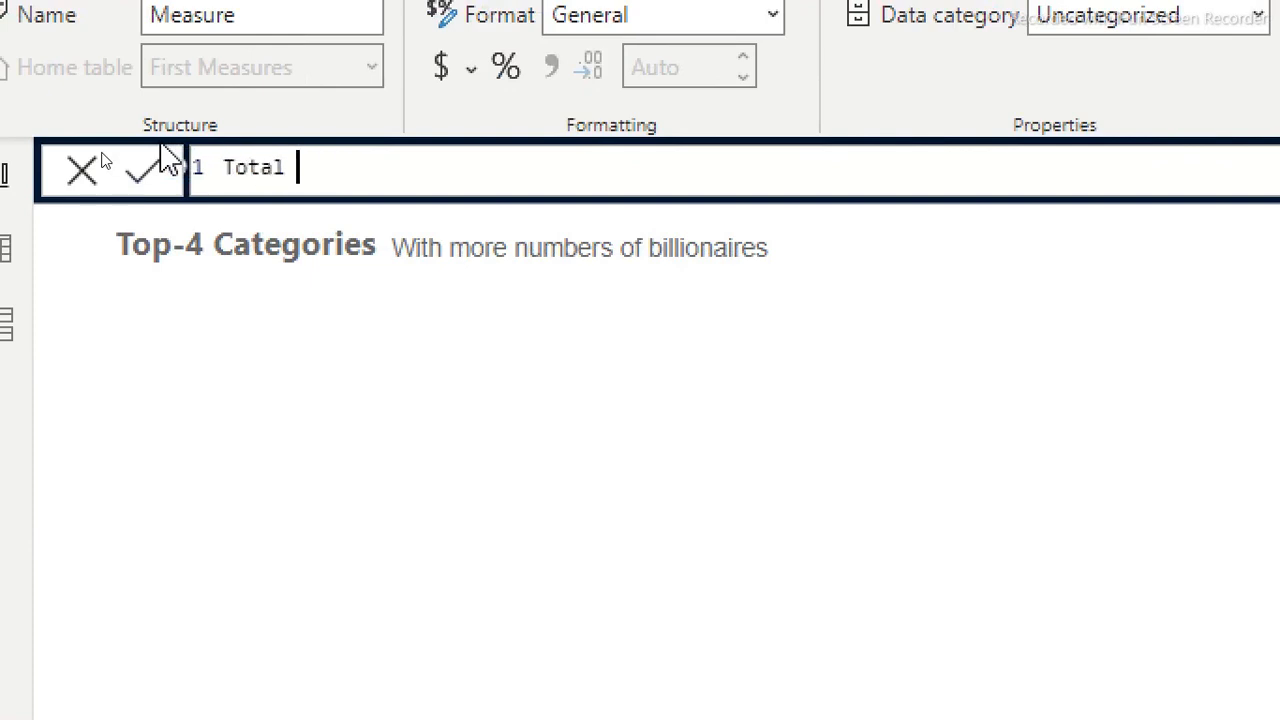
pyautogui.write('Bil')
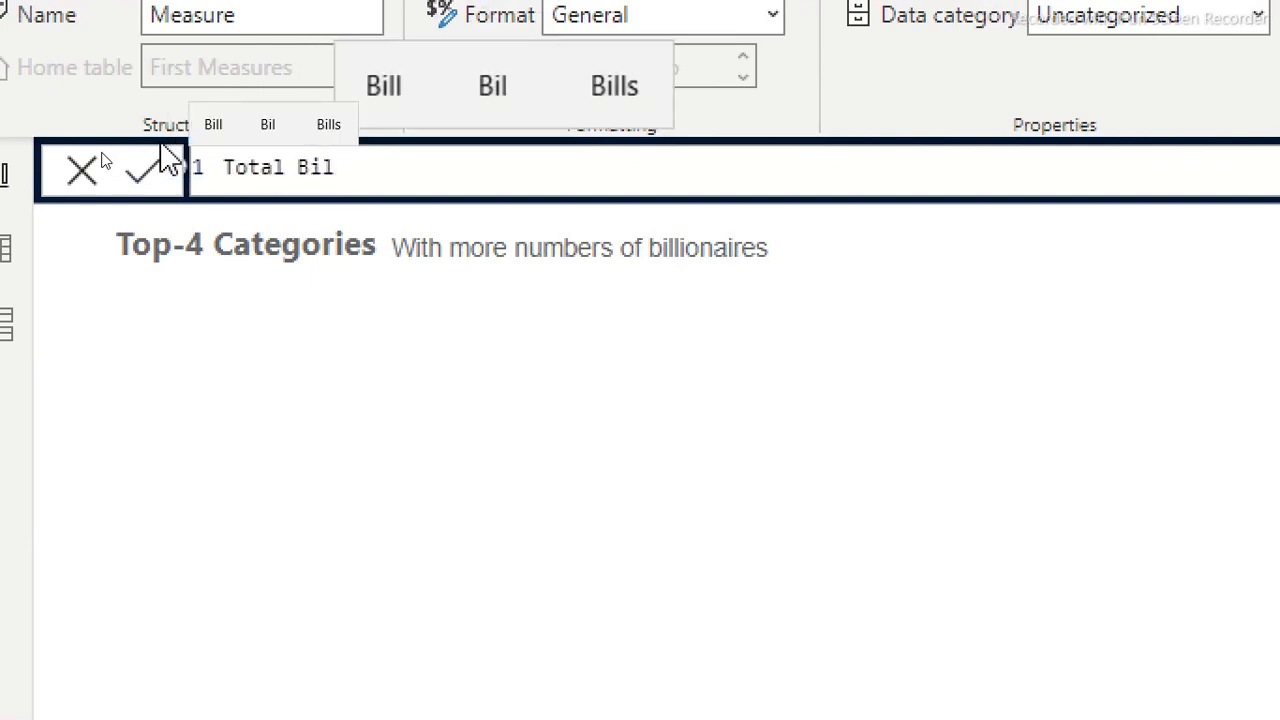
pyautogui.write('lion')
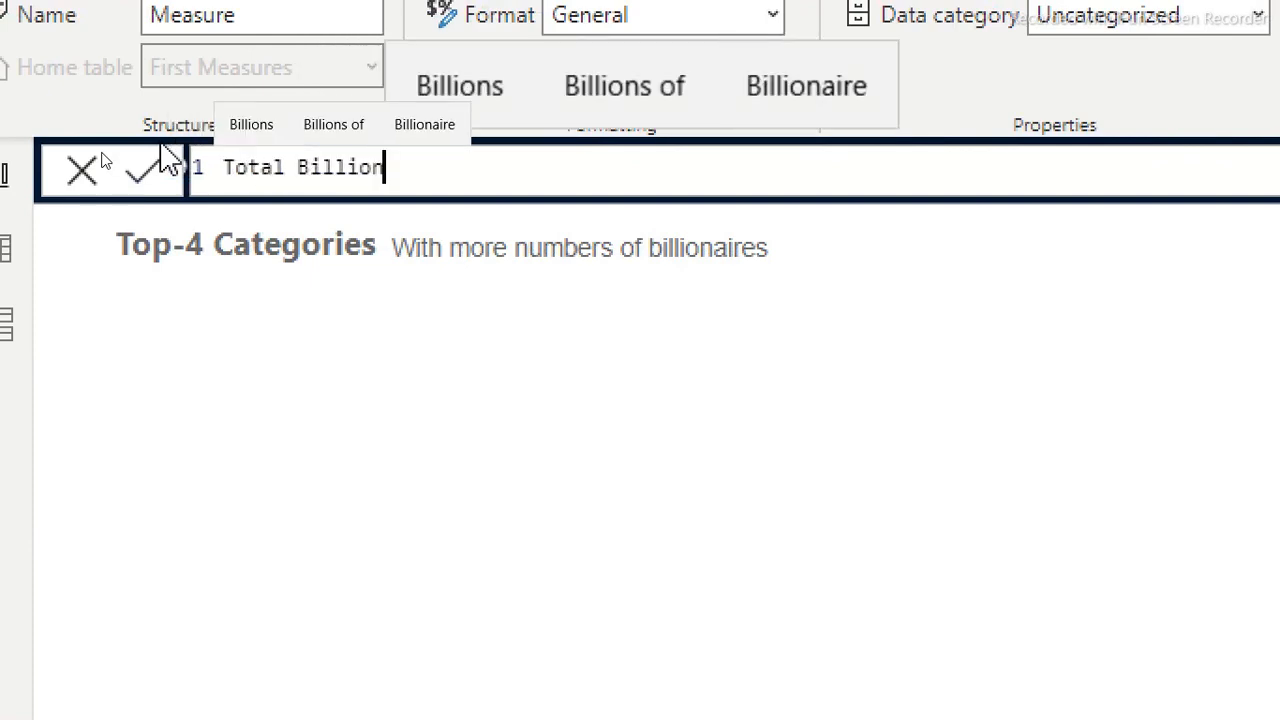
pyautogui.write('aires')
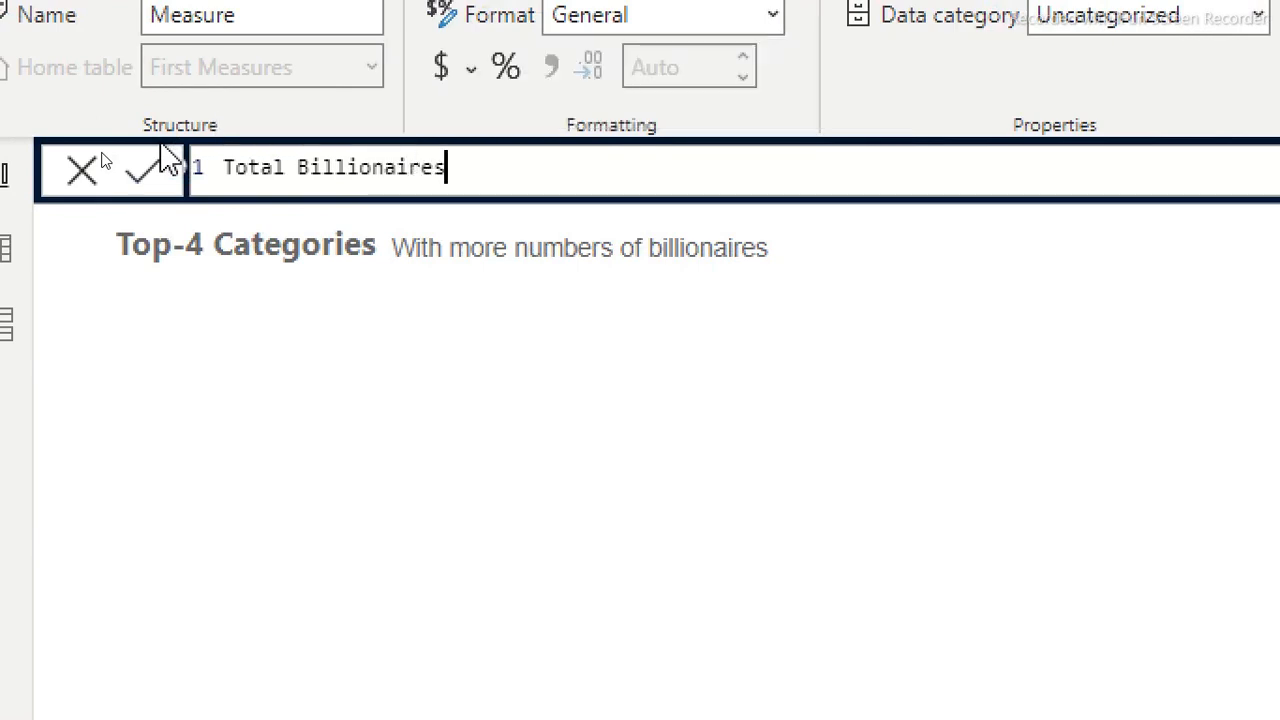
pyautogui.write('=countr')
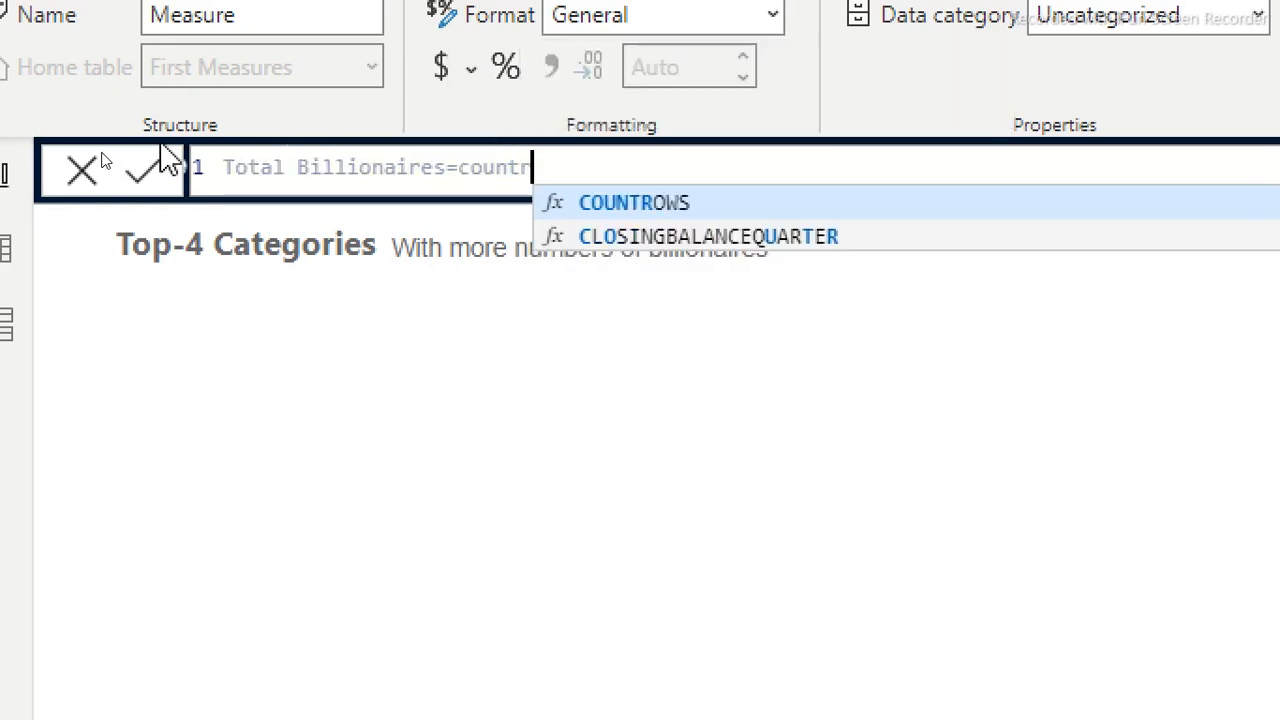
pyautogui.press('Tab')
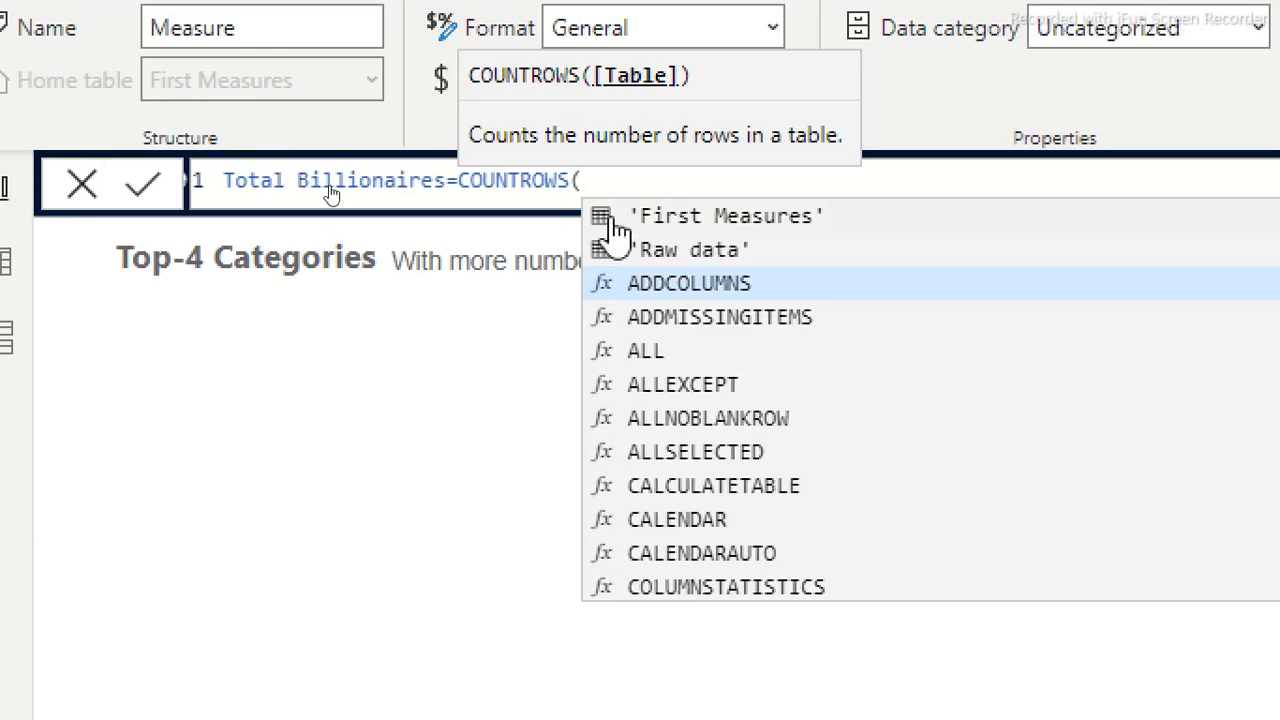
pyautogui.click(686, 255)
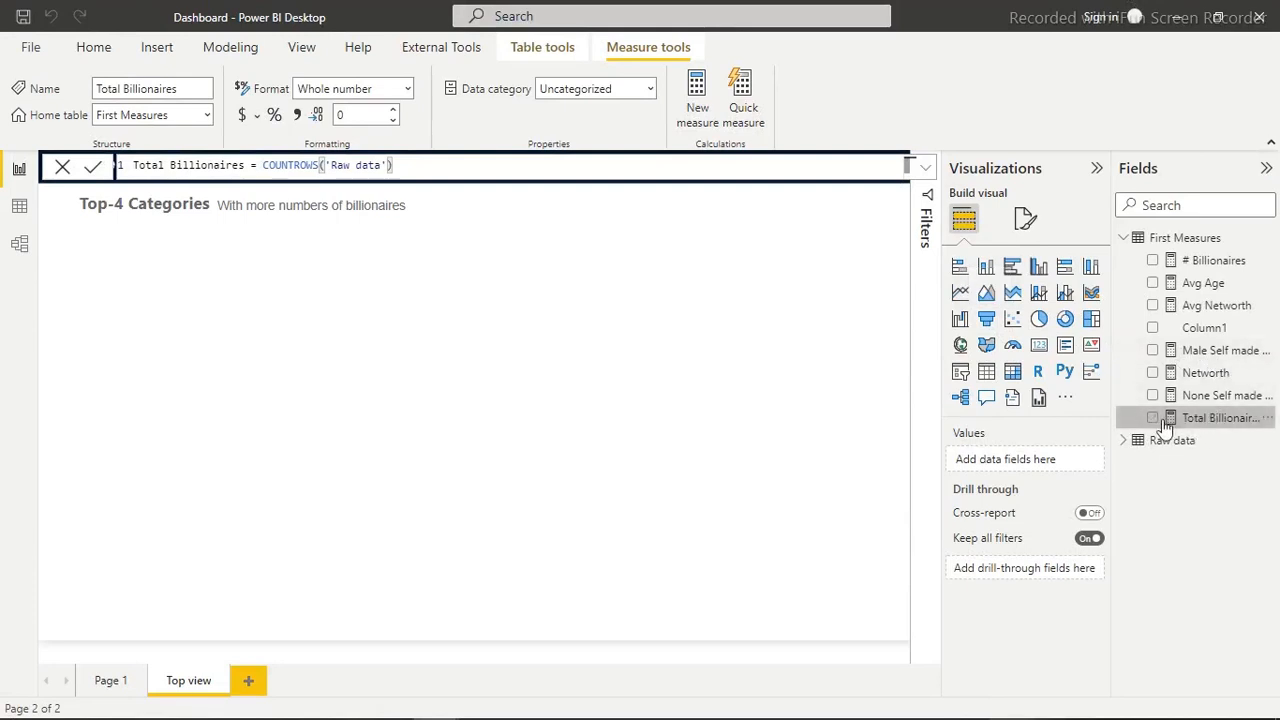
# Add a stacked column chart with the Total Billionaires measure as values and category from Raw data on the axis, and widen it
pyautogui.click(986, 268)
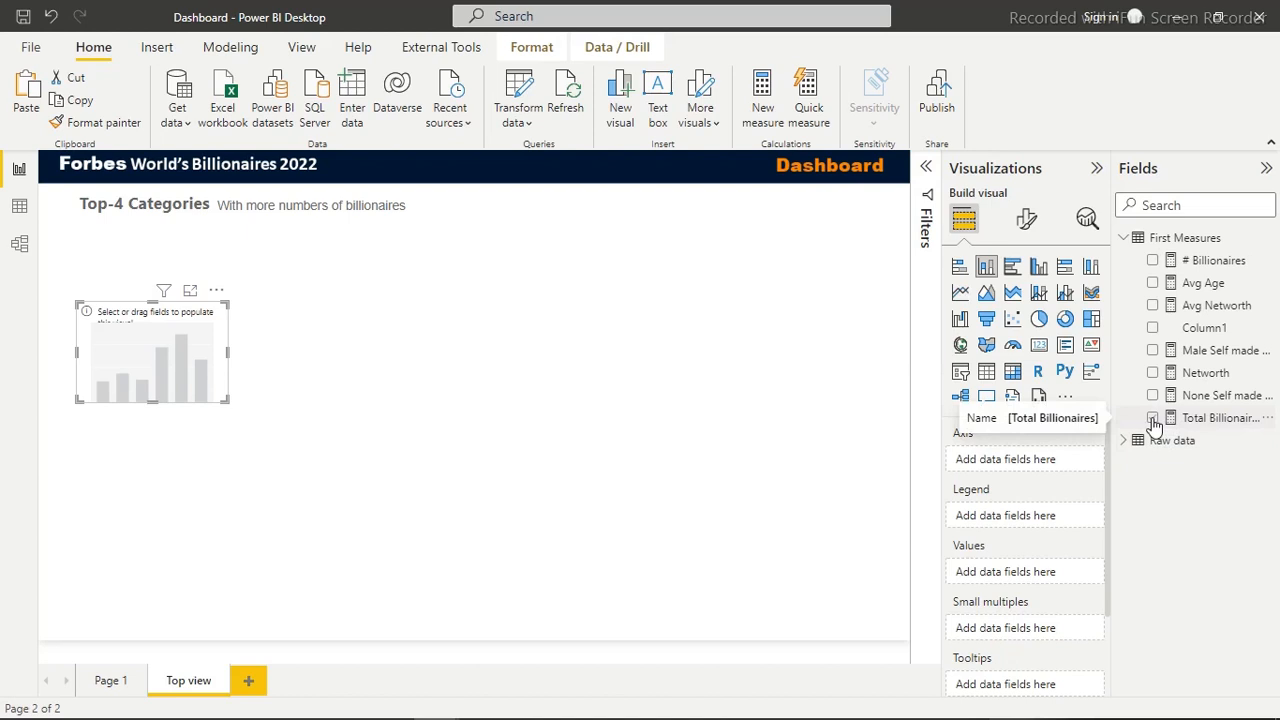
pyautogui.click(1153, 418)
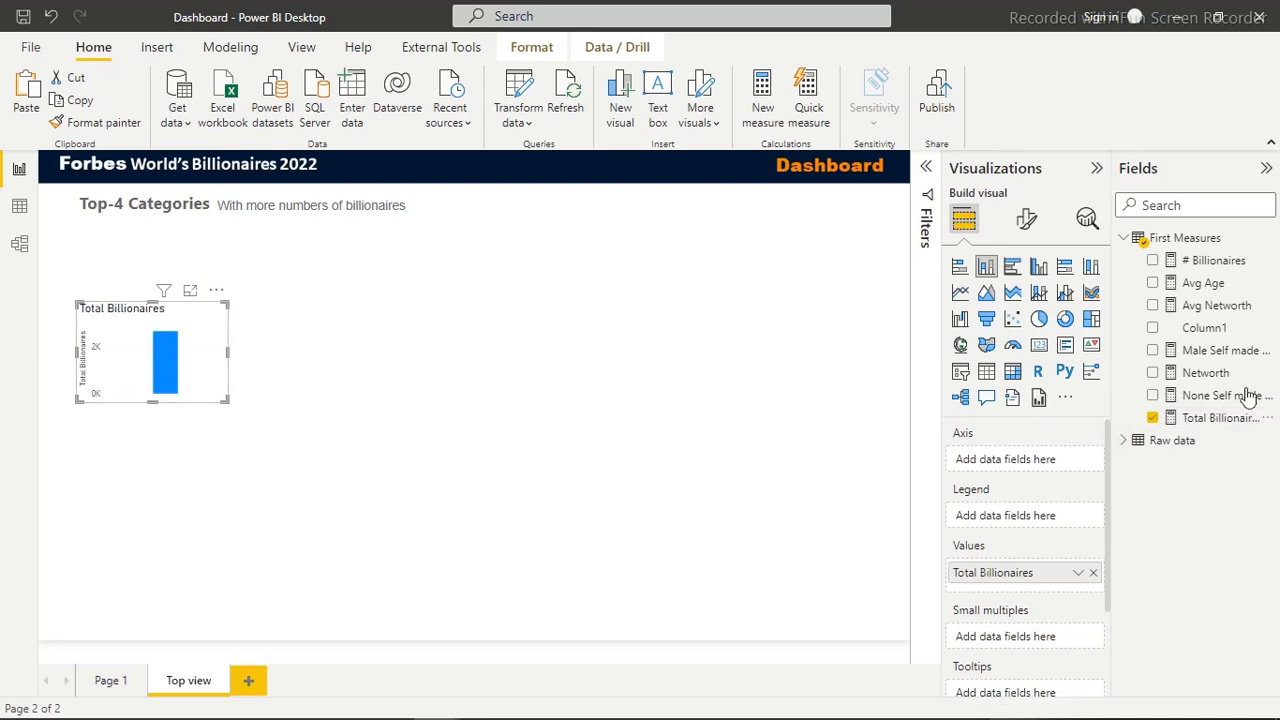
pyautogui.click(1126, 241)
pyautogui.click(1126, 241)
pyautogui.click(1125, 240)
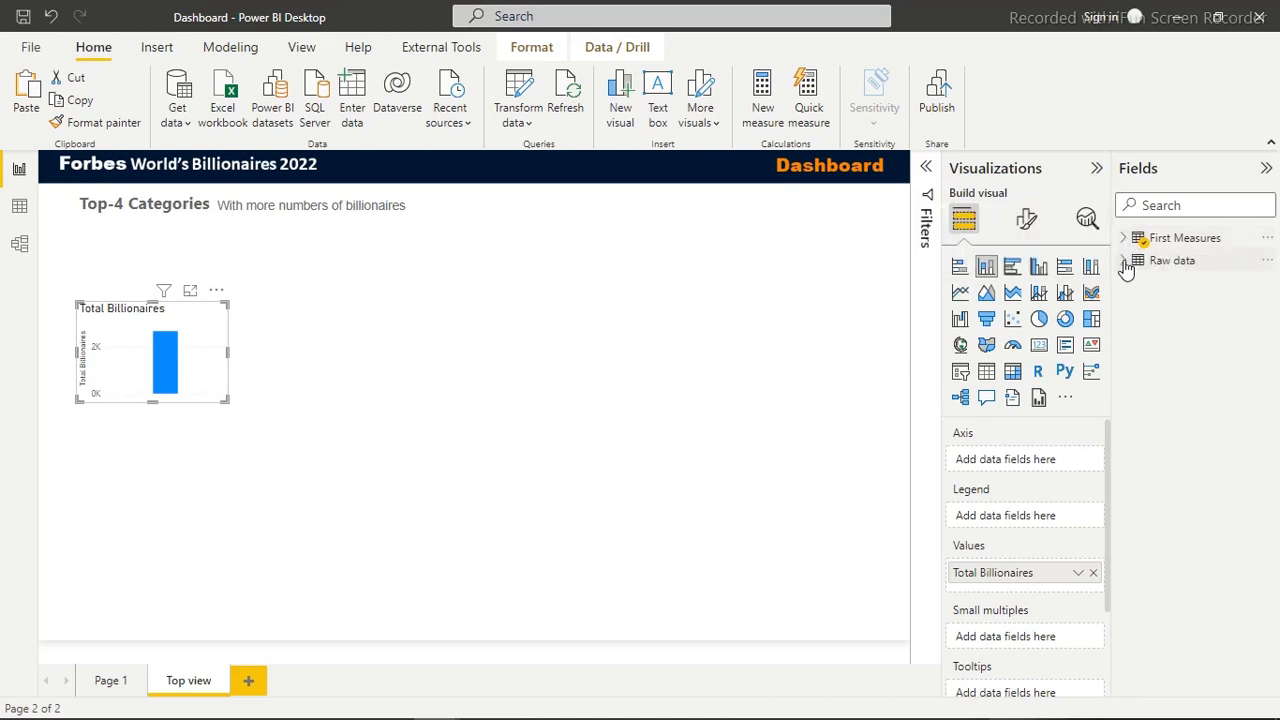
pyautogui.click(1125, 264)
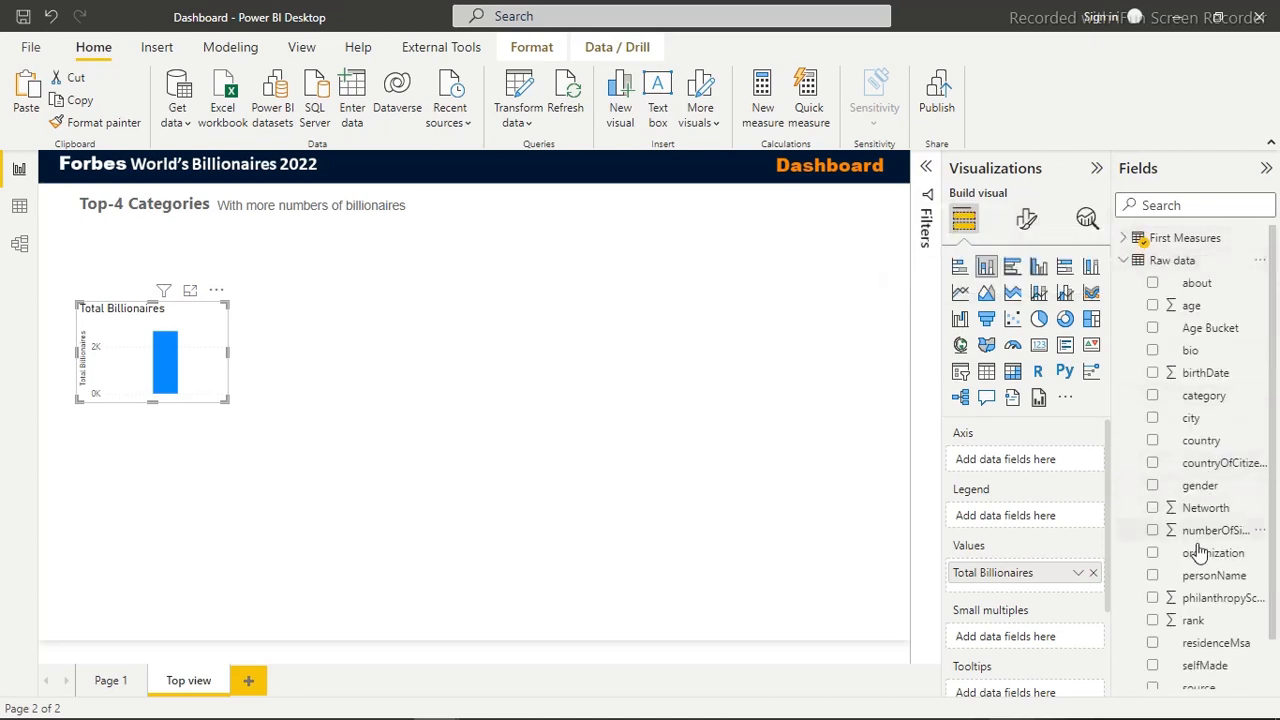
pyautogui.moveTo(1275, 332); pyautogui.dragTo(1275, 392)
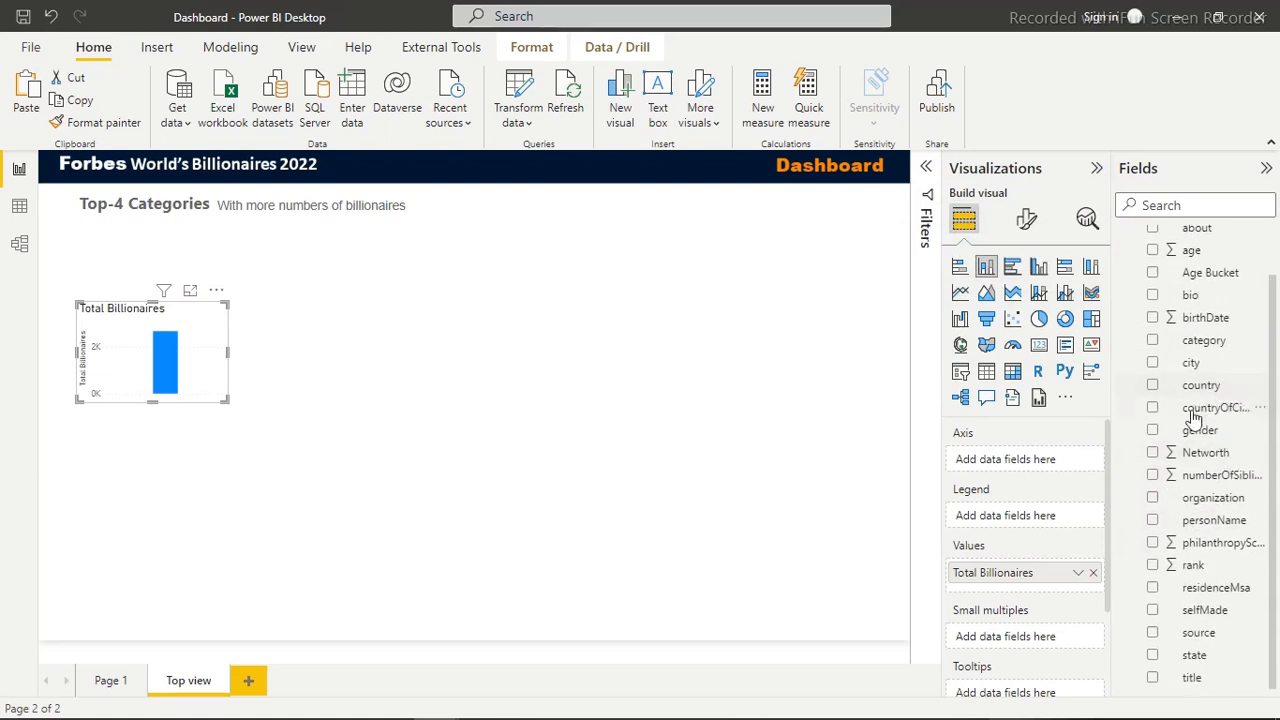
pyautogui.click(1153, 341)
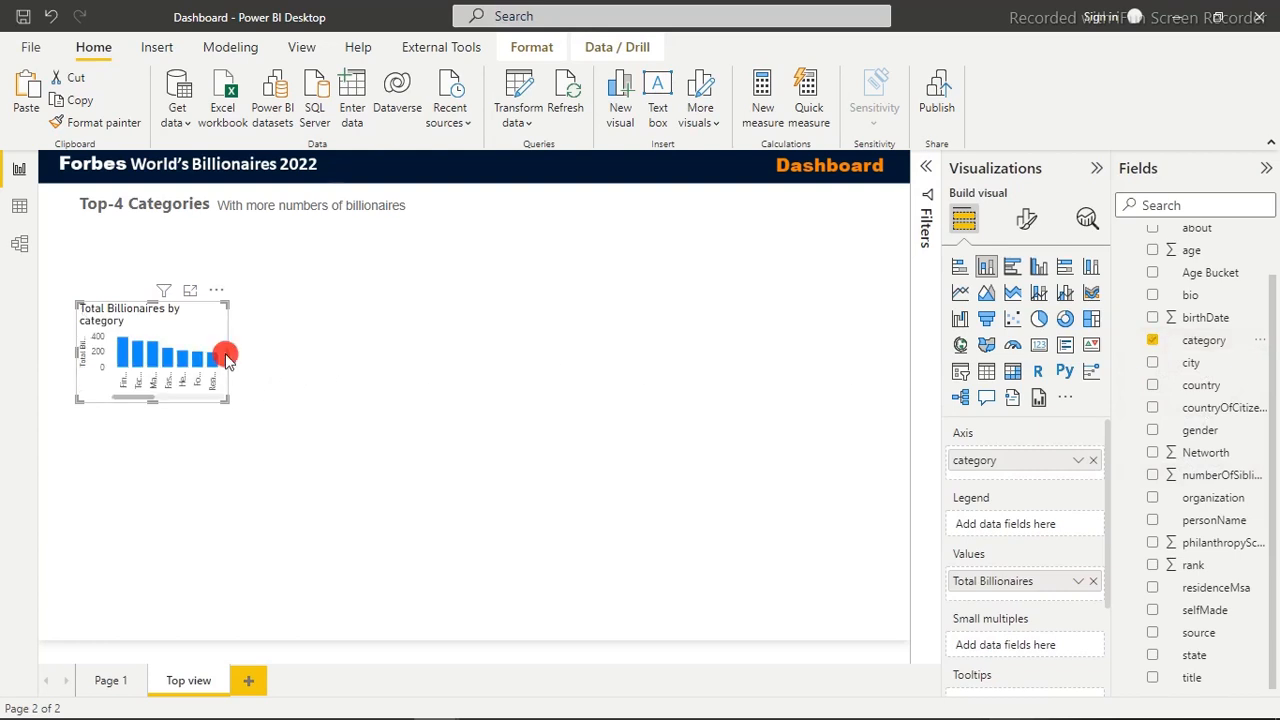
pyautogui.moveTo(229, 353); pyautogui.dragTo(401, 357)
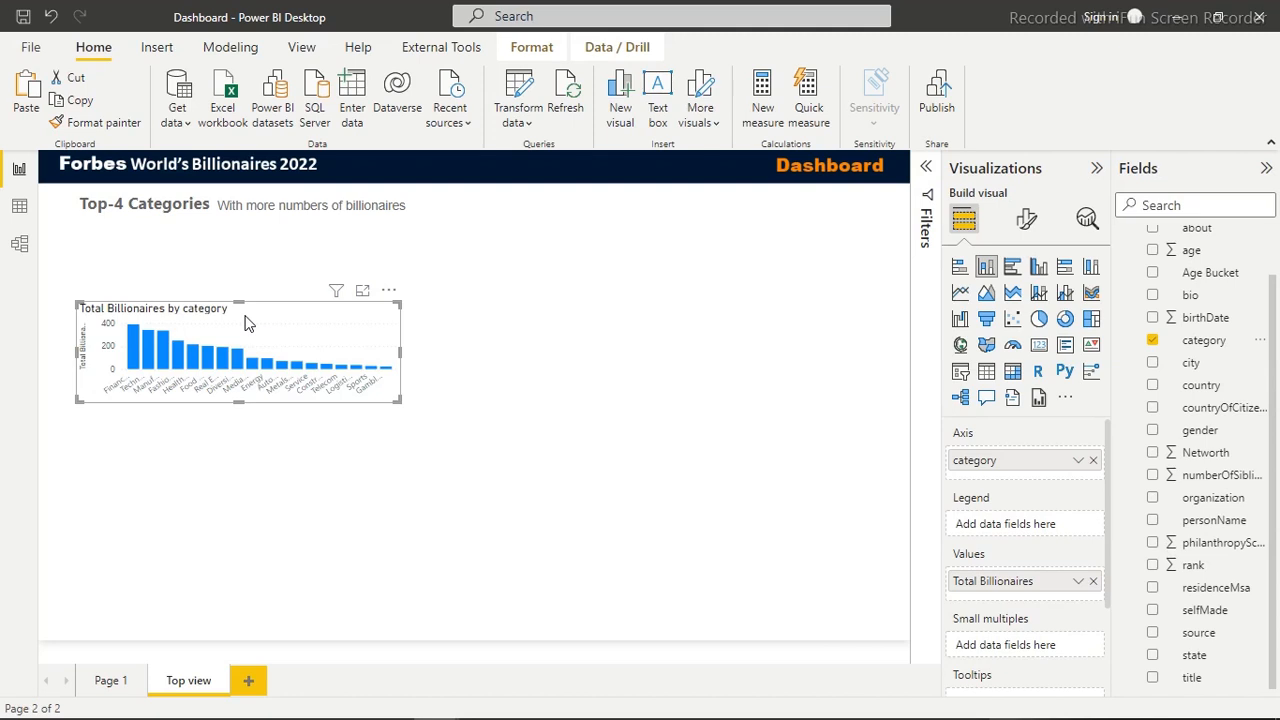
# Add category as another filter on the chart, with filter type Top N showing the top 4 items
pyautogui.click(926, 170)
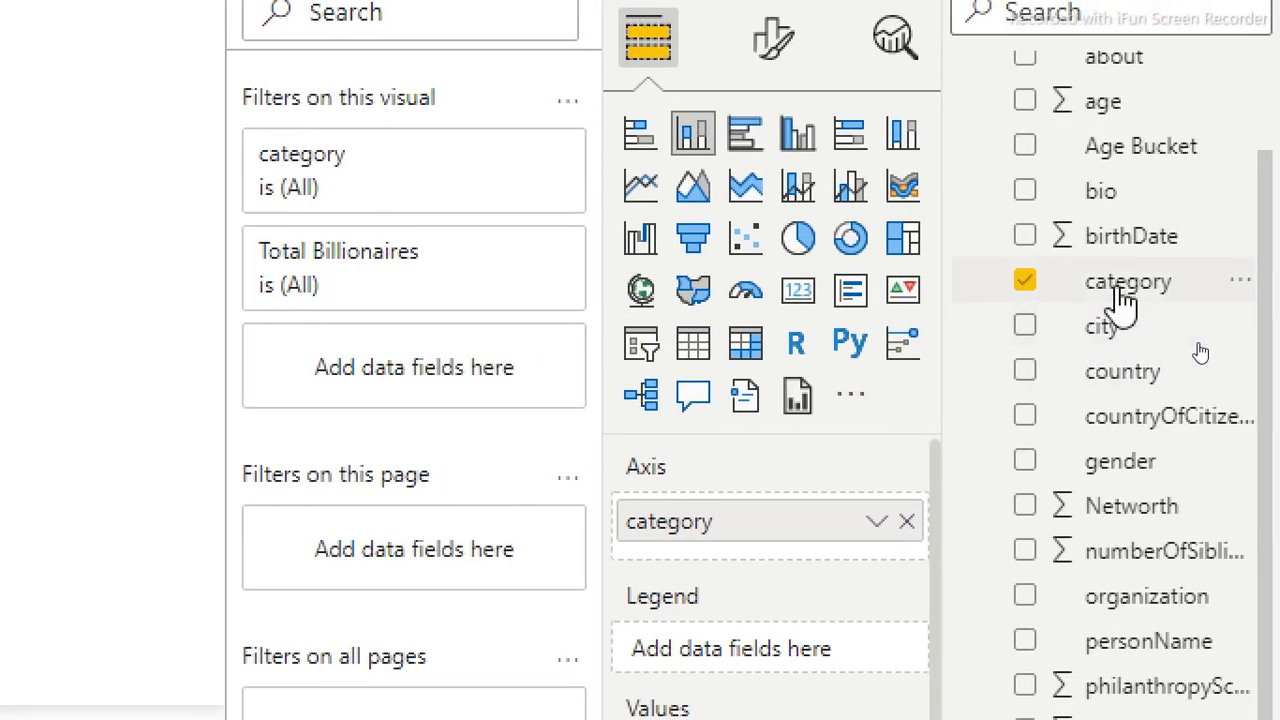
pyautogui.moveTo(405, 383); pyautogui.dragTo(394, 376)
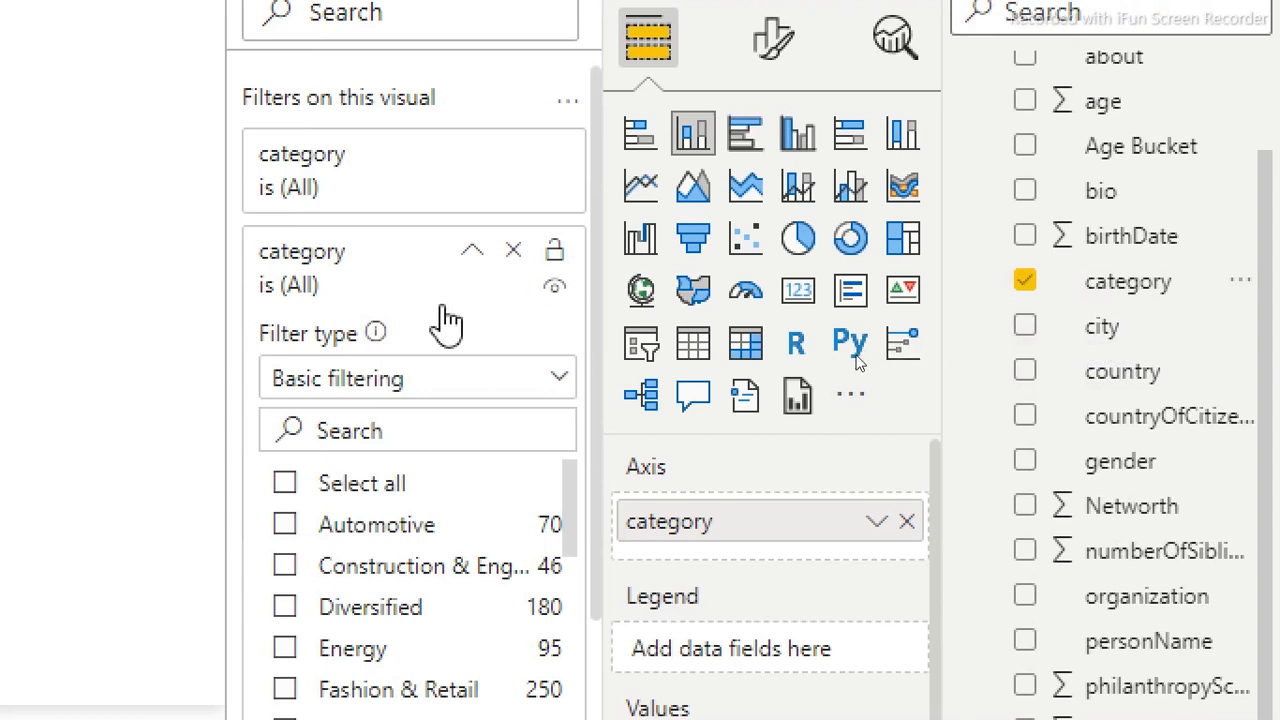
pyautogui.click(563, 390)
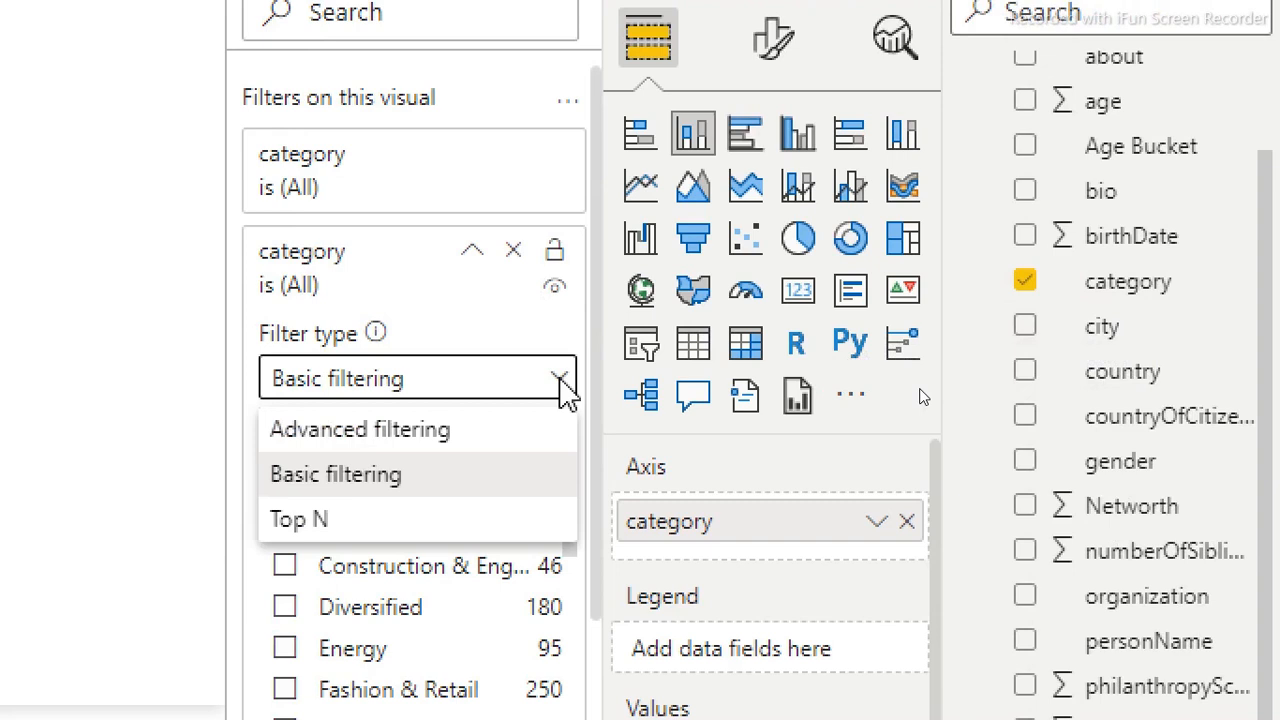
pyautogui.click(328, 530)
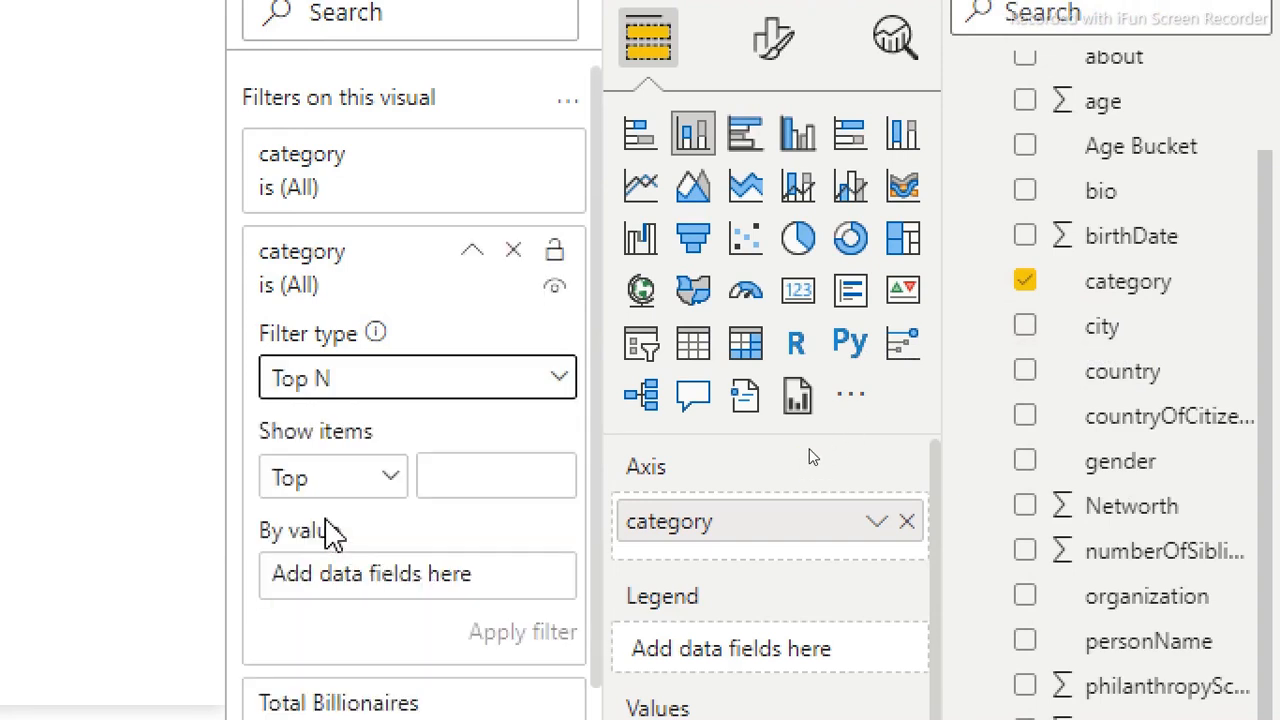
pyautogui.click(445, 472)
pyautogui.write('4')
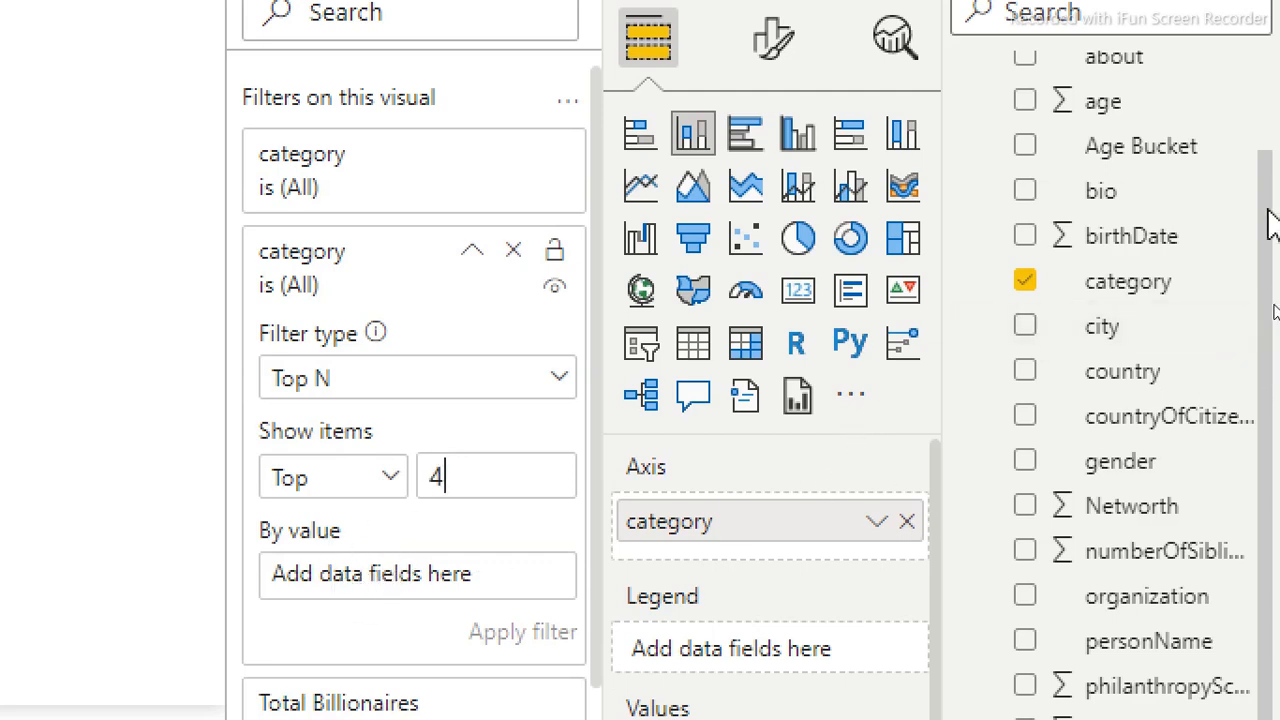
# Use the Total Billionaires measure as the Top N filter's ranking value and apply the filter
pyautogui.scroll(2, 1266, 229)
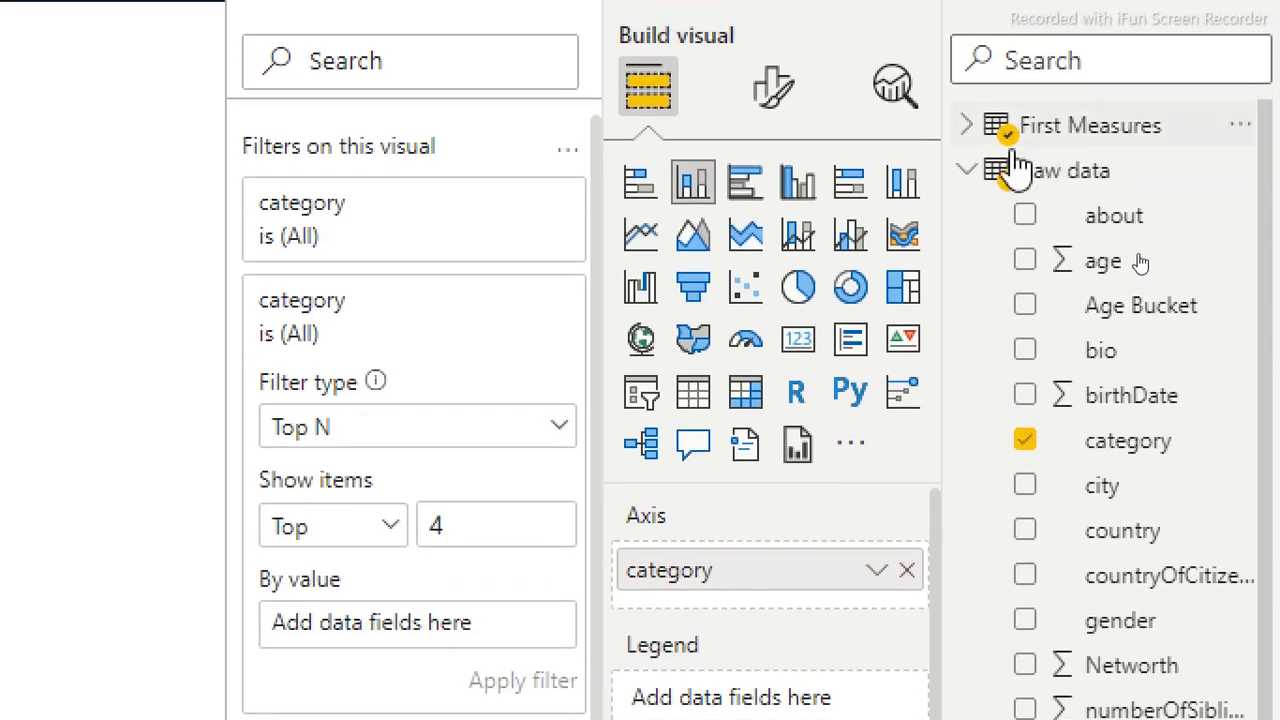
pyautogui.click(966, 172)
pyautogui.click(969, 127)
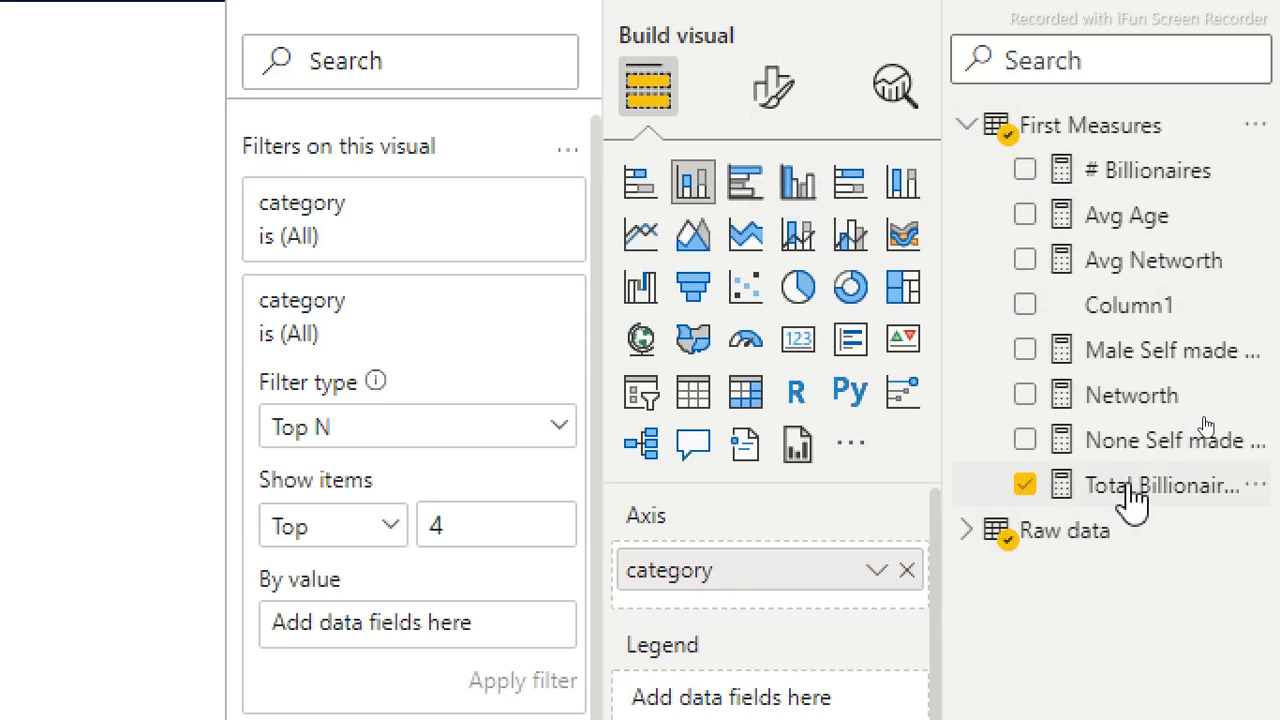
pyautogui.moveTo(1135, 500); pyautogui.dragTo(460, 630)
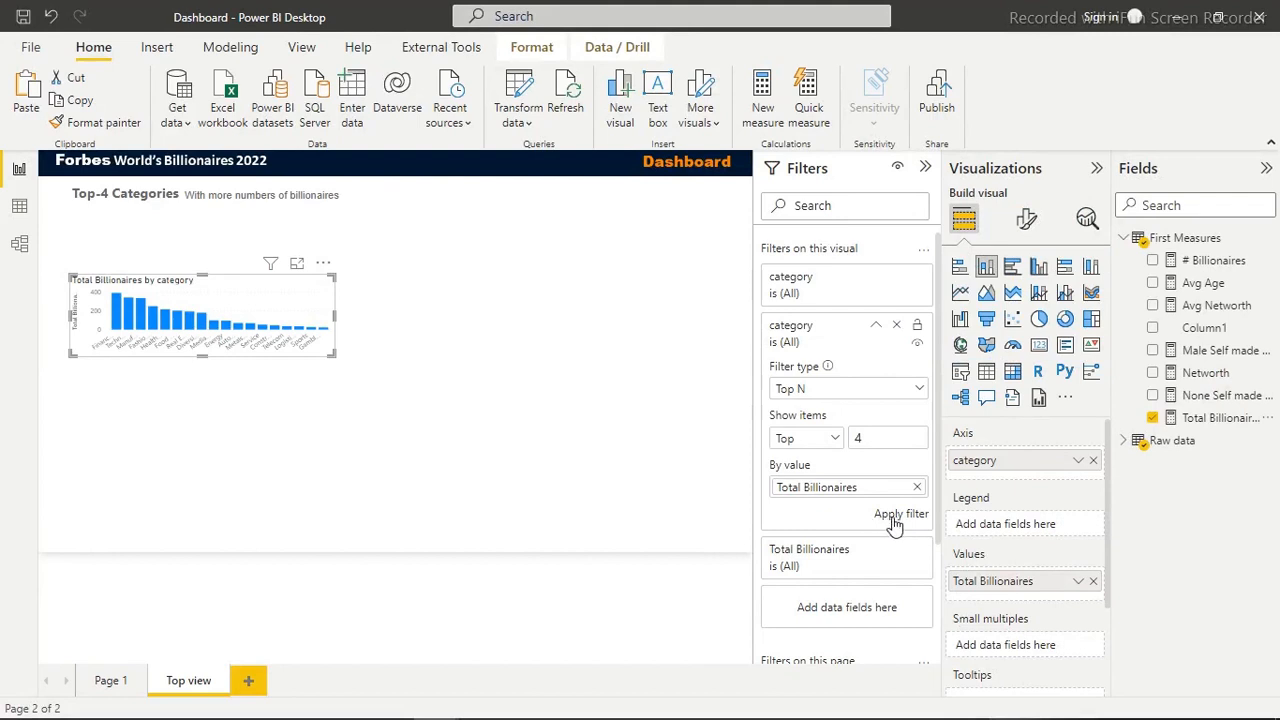
pyautogui.click(896, 518)
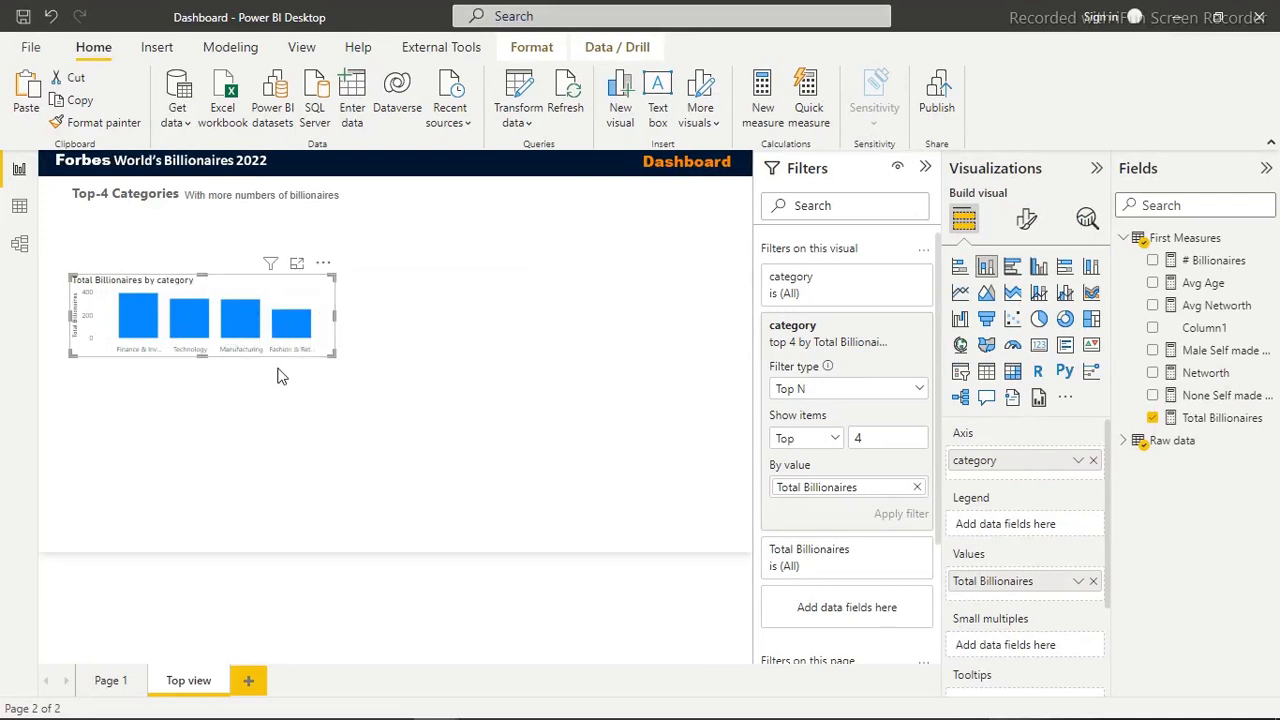
# Set the column chart's height to 200 and width to 622, and move it directly under the Top-4 Categories heading
pyautogui.click(1031, 221)
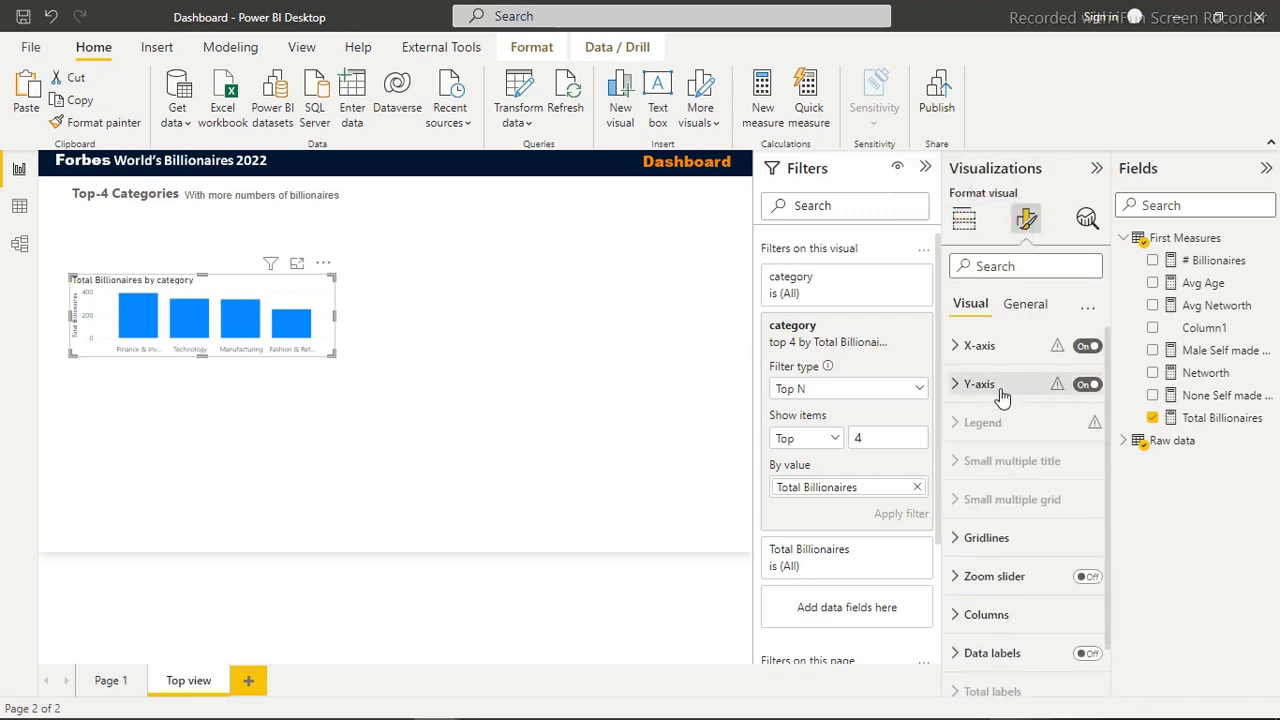
pyautogui.click(1018, 308)
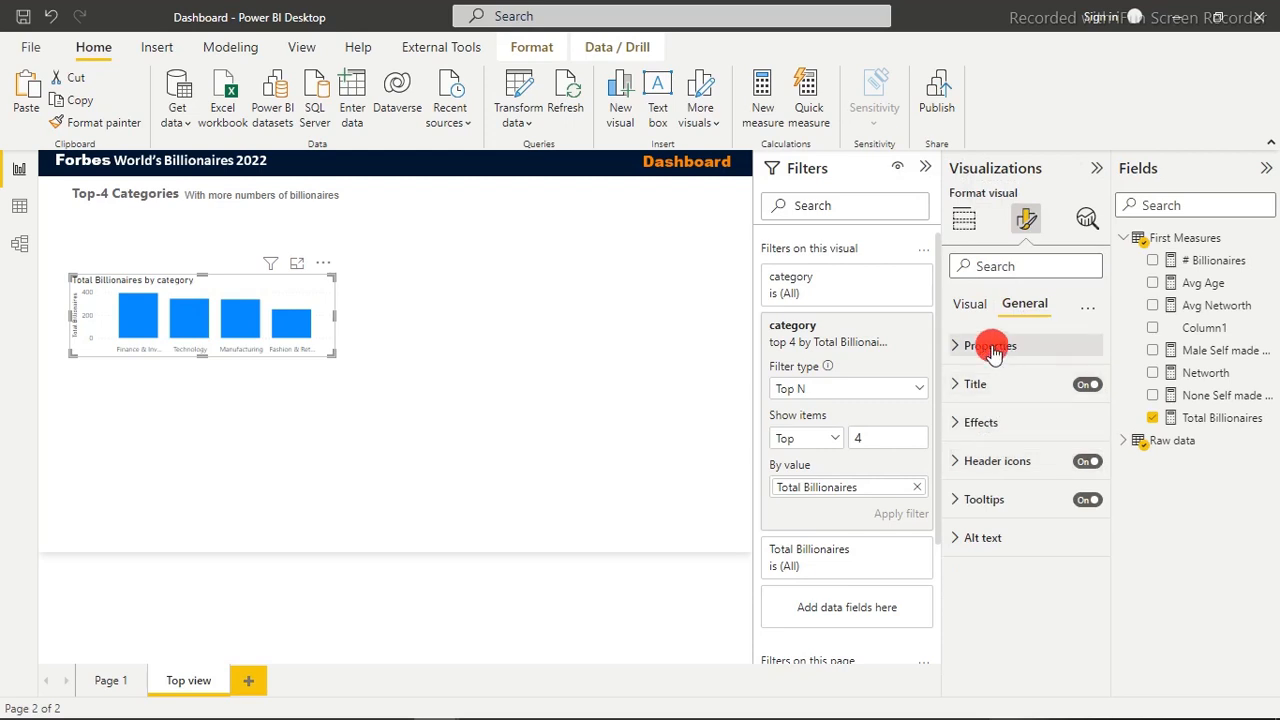
pyautogui.click(992, 346)
pyautogui.doubleClick(989, 430)
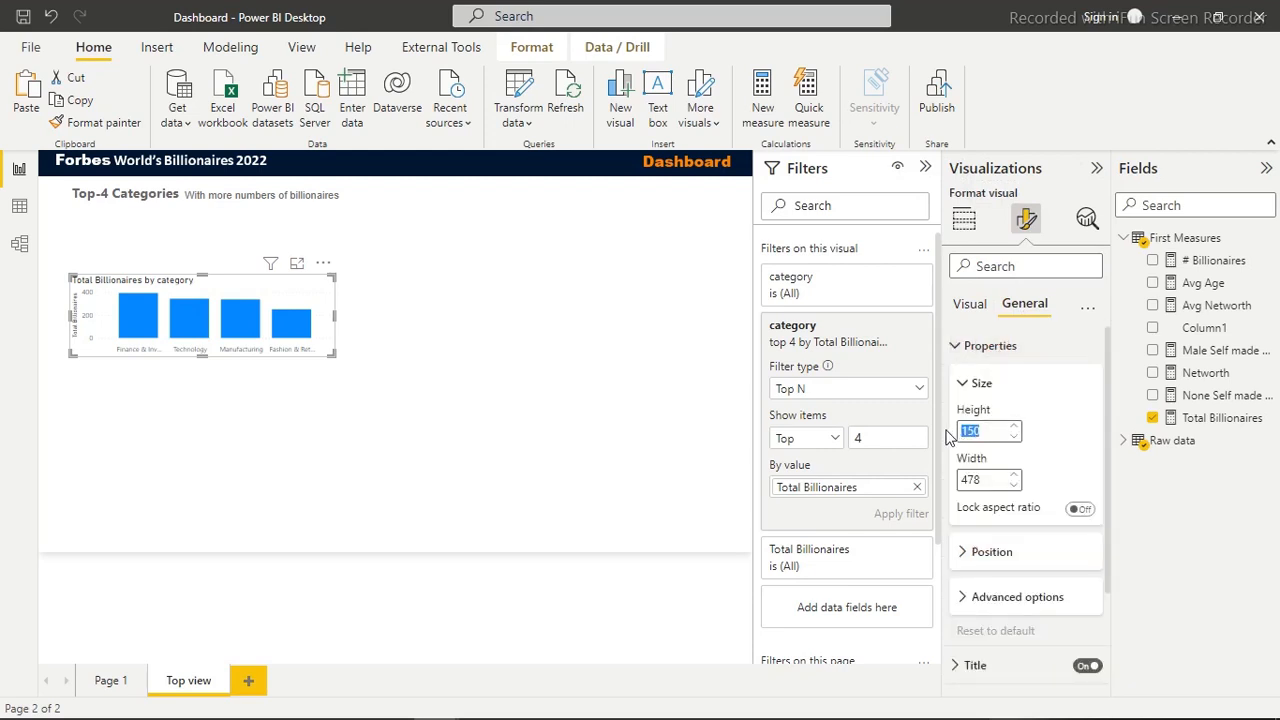
pyautogui.write('200')
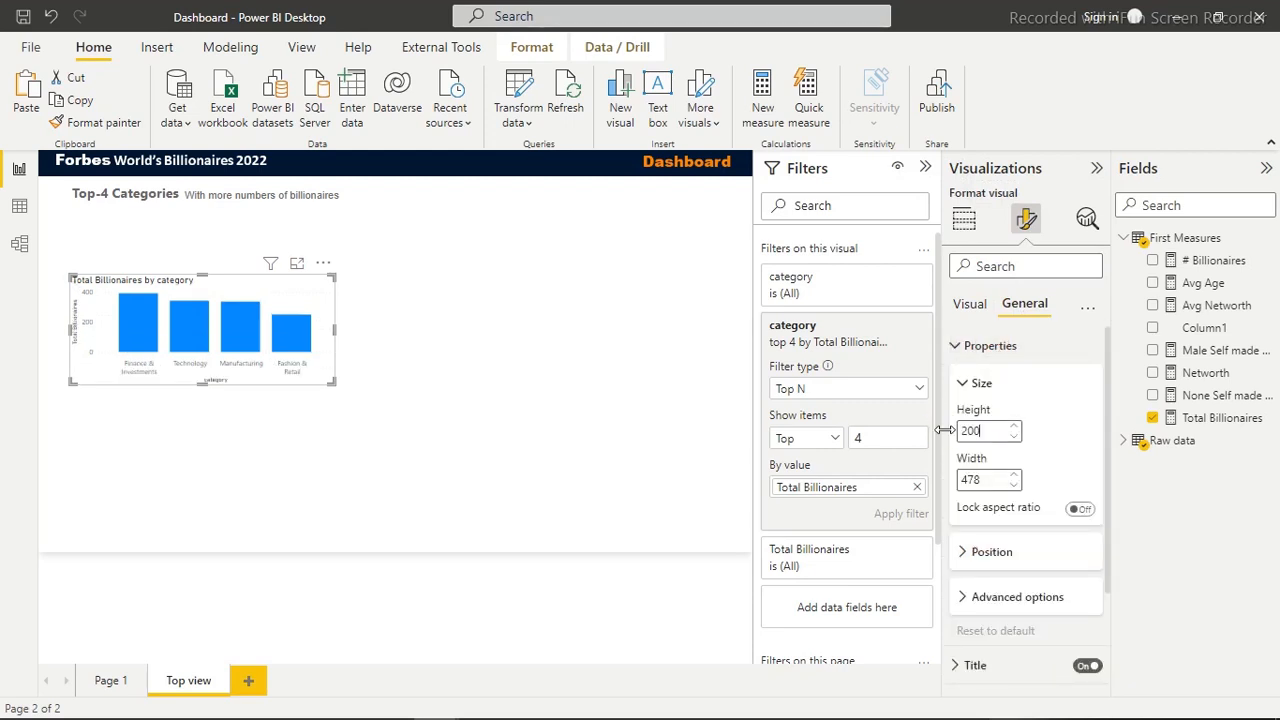
pyautogui.click(986, 478)
pyautogui.press('BackSpace')
pyautogui.press('BackSpace')
pyautogui.press('BackSpace')
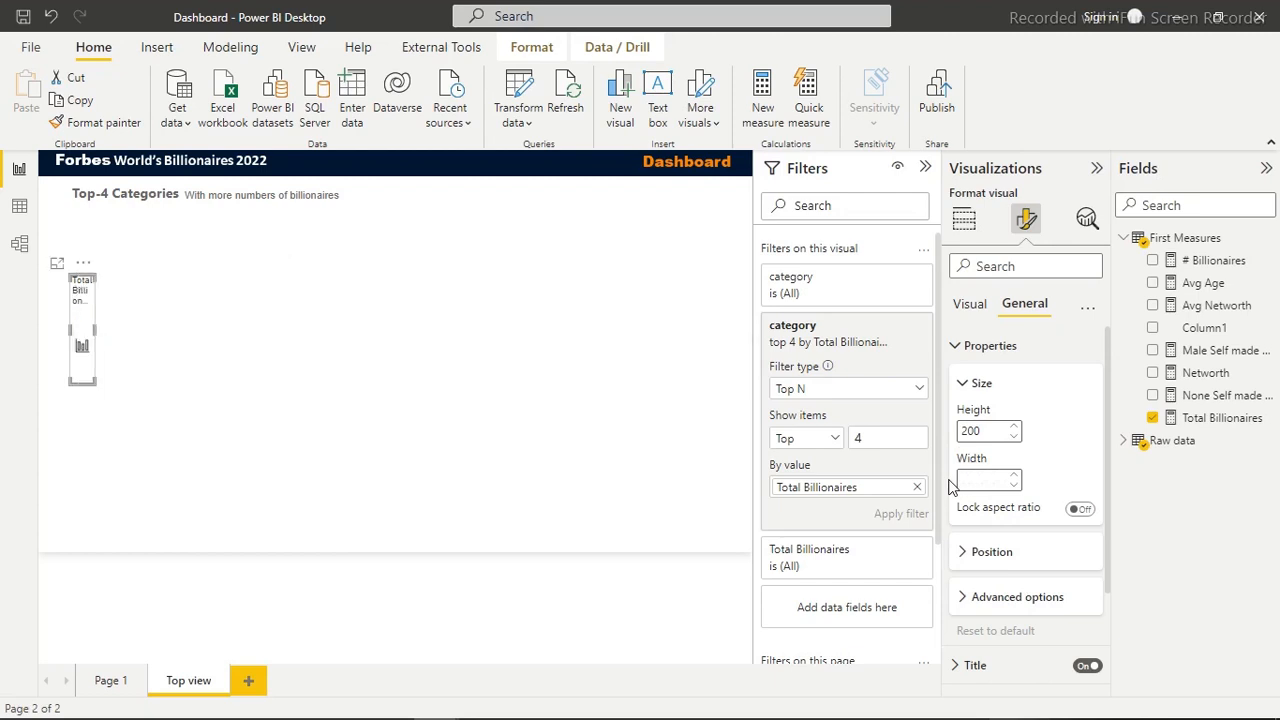
pyautogui.write('622')
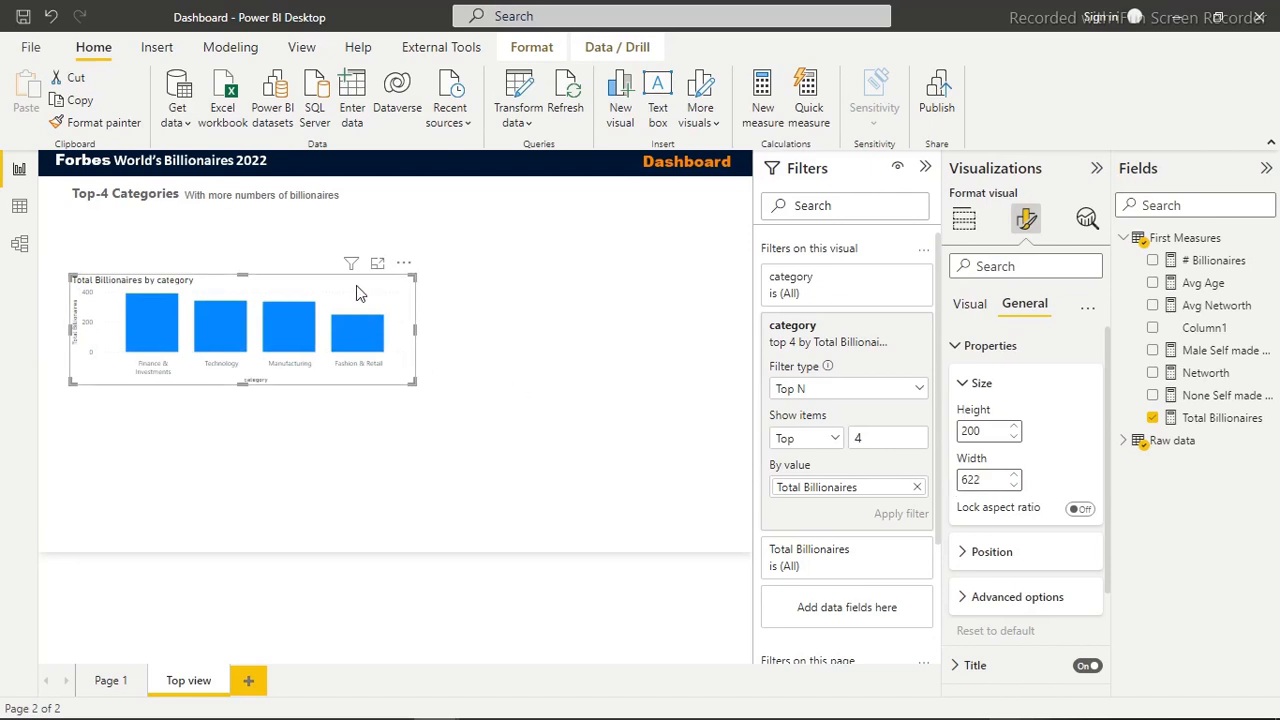
pyautogui.moveTo(372, 290); pyautogui.dragTo(356, 224)
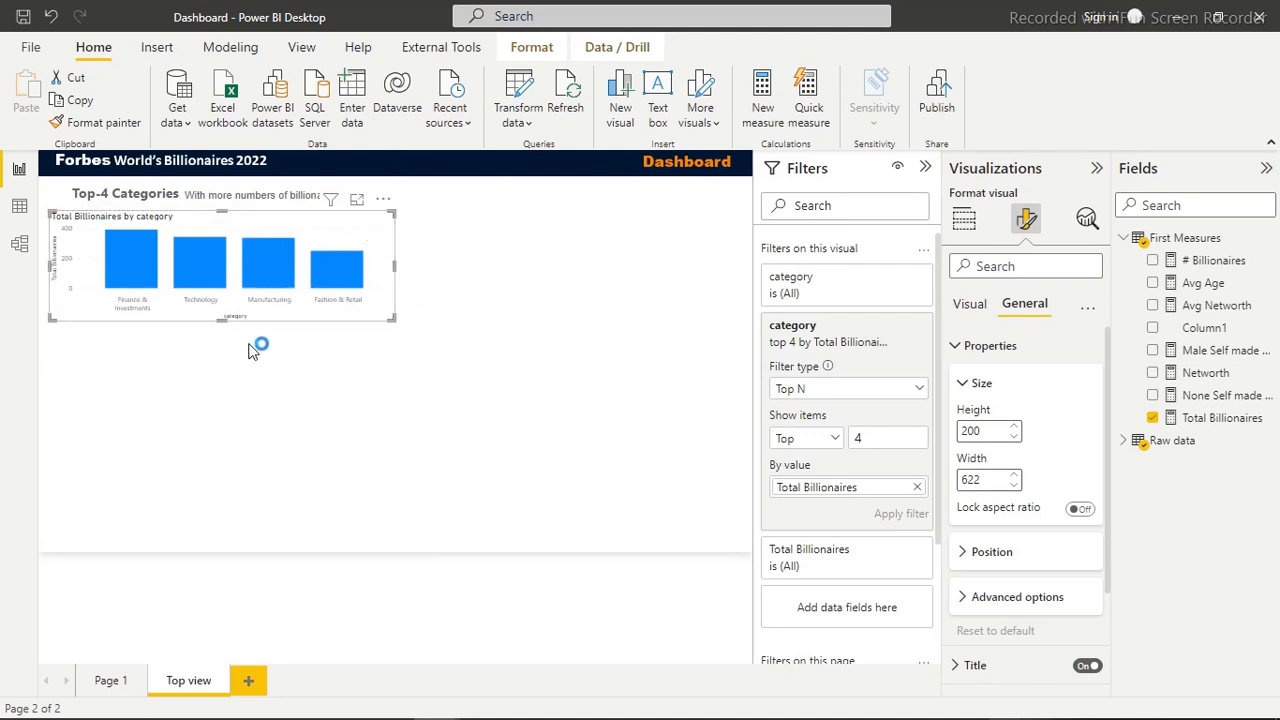
# Switch to the 2022 Billionaires dashboard report and examine its Top view page as the layout reference
pyautogui.moveTo(400, 715)
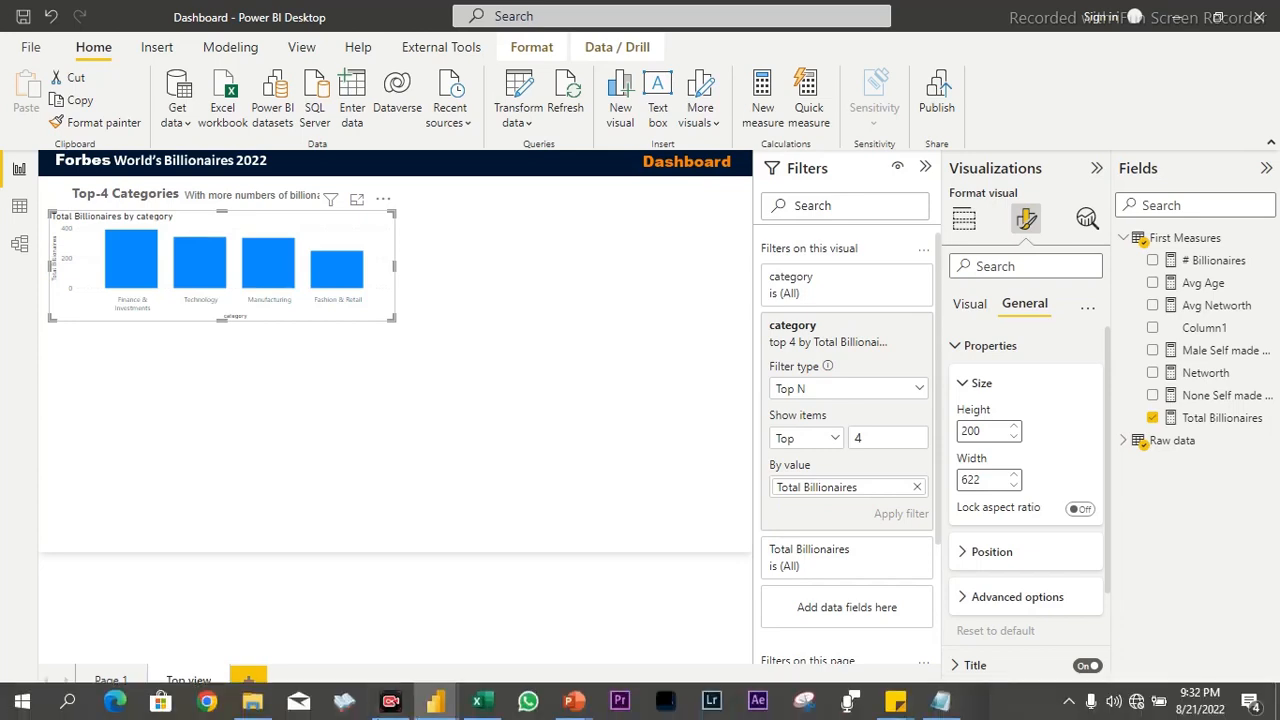
pyautogui.moveTo(455, 712)
pyautogui.click(500, 615)
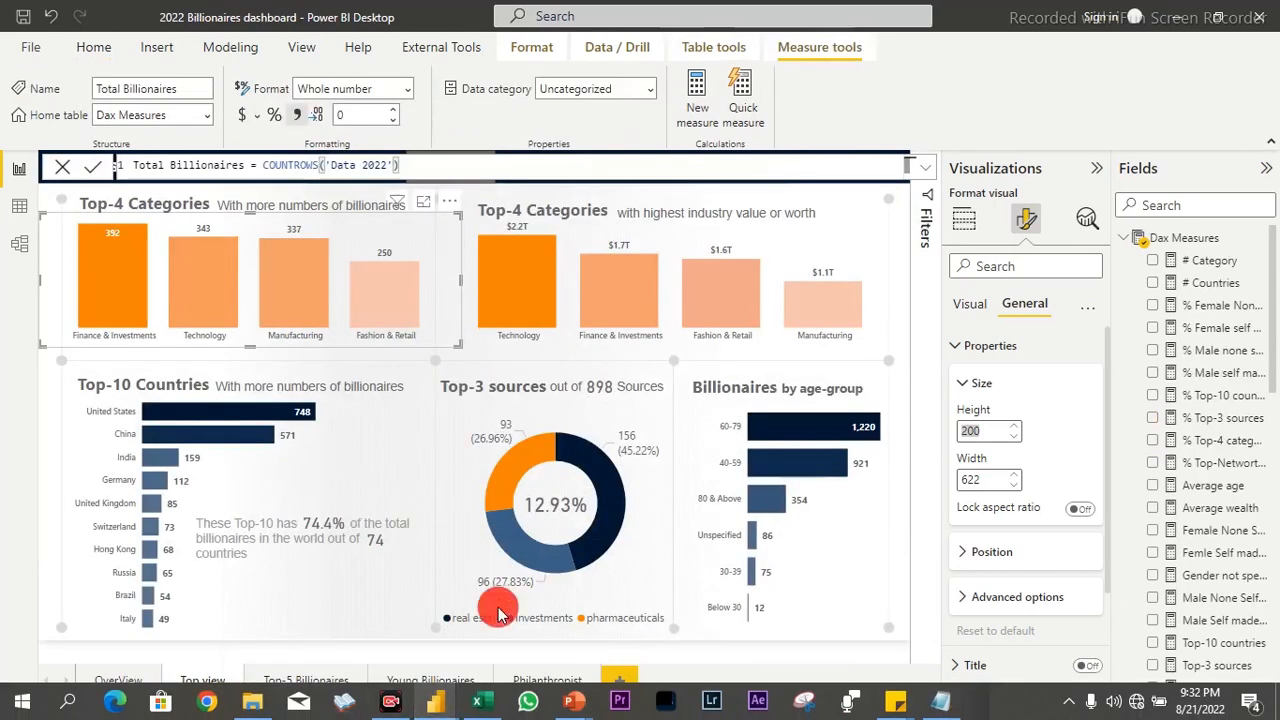
pyautogui.click(47, 407)
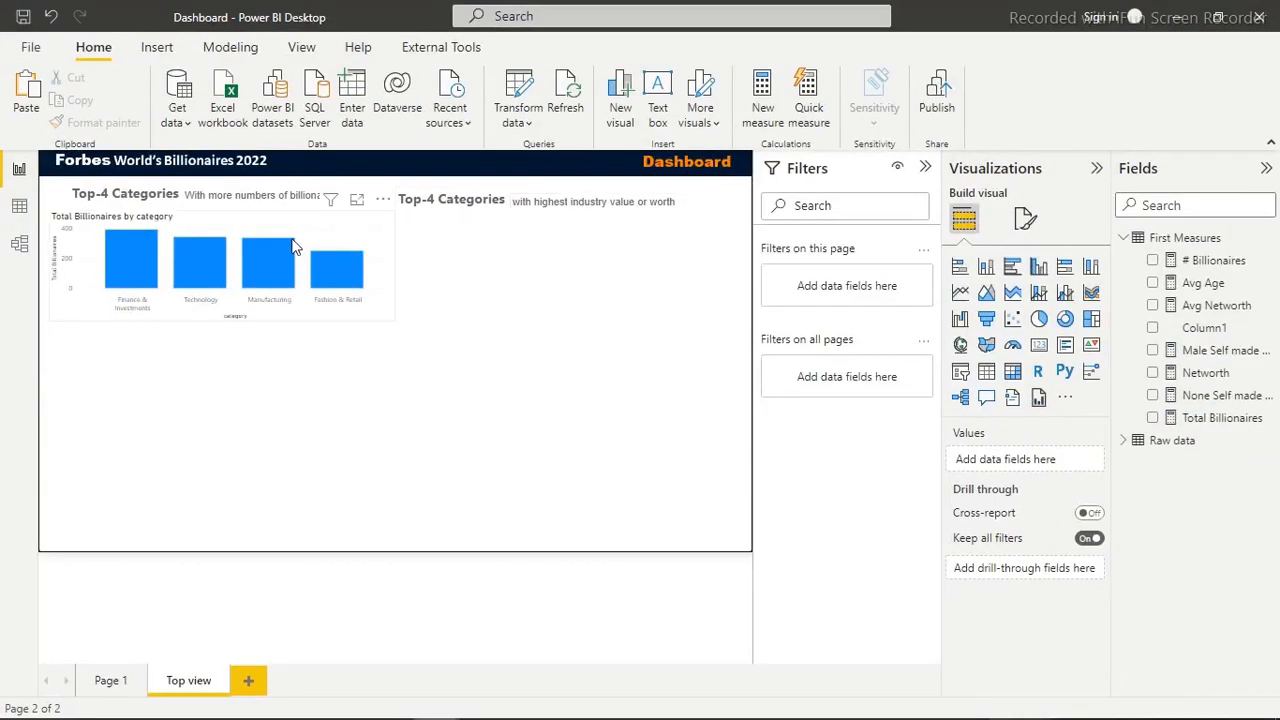
# Duplicate the Total Billionaires column chart and place the copy under the heading for highest industry value or worth
pyautogui.click(314, 232)
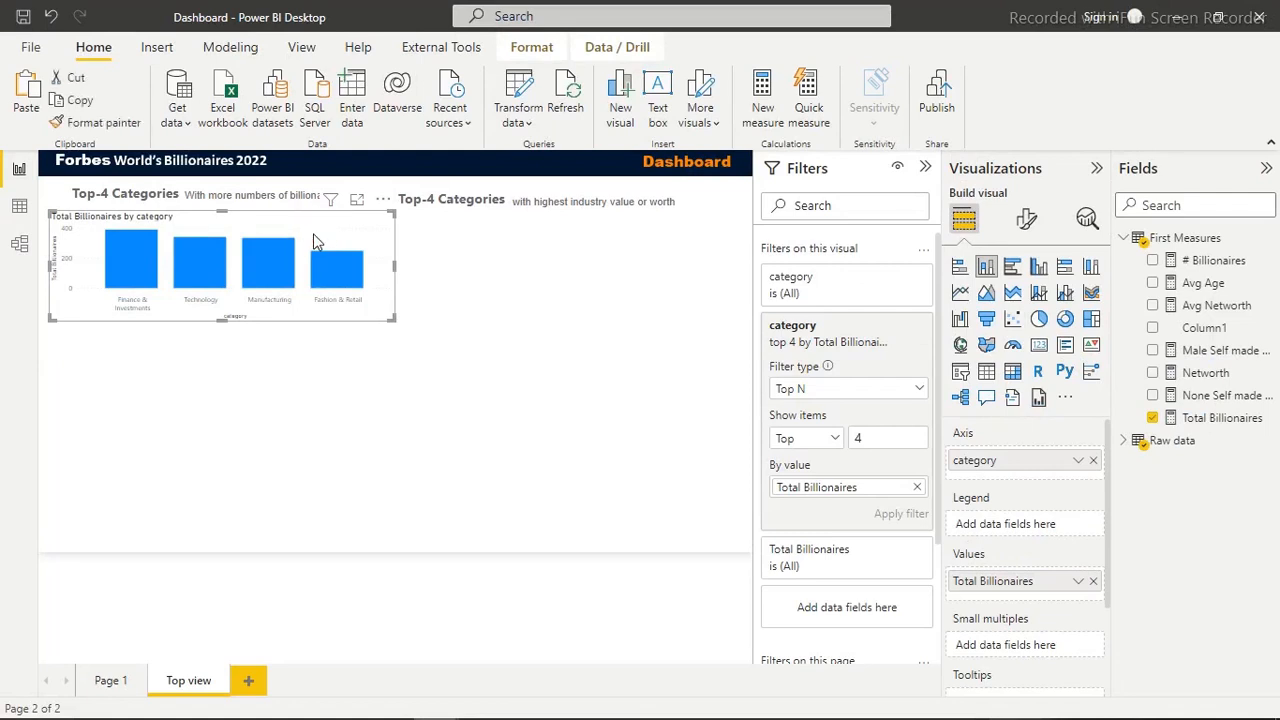
pyautogui.hotkey('ctrl', 'v')
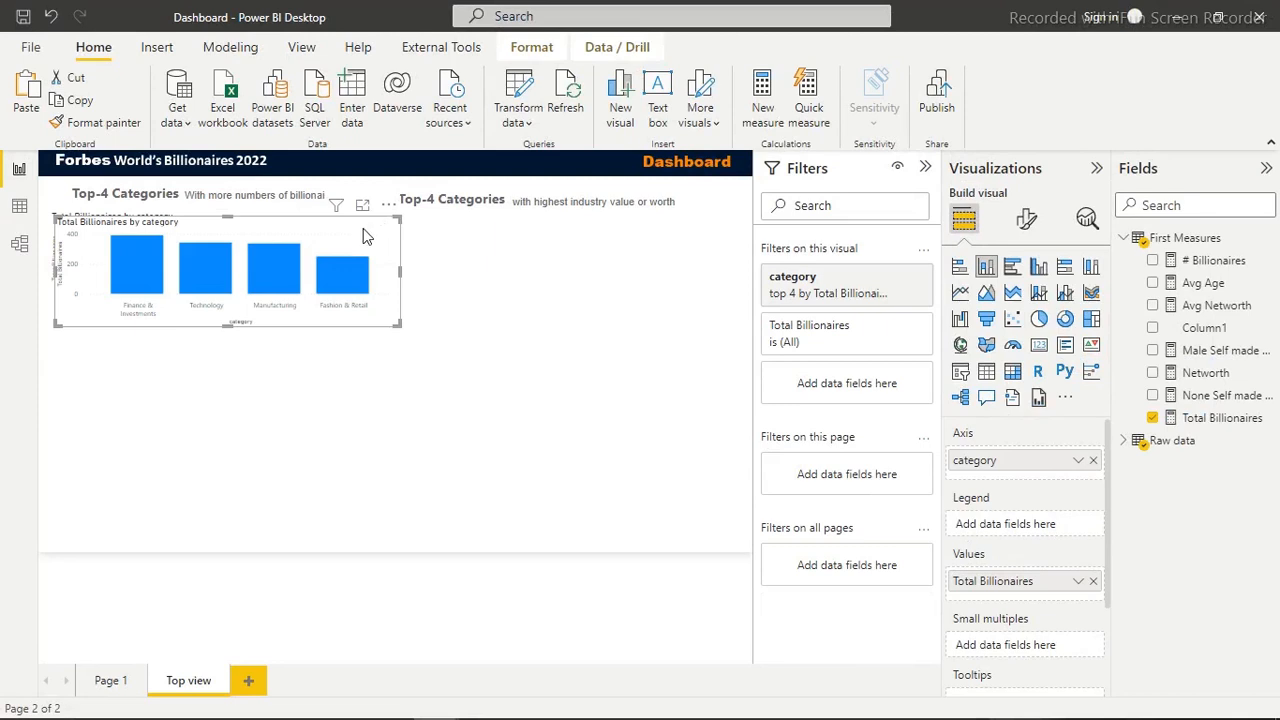
pyautogui.moveTo(365, 236); pyautogui.dragTo(703, 224)
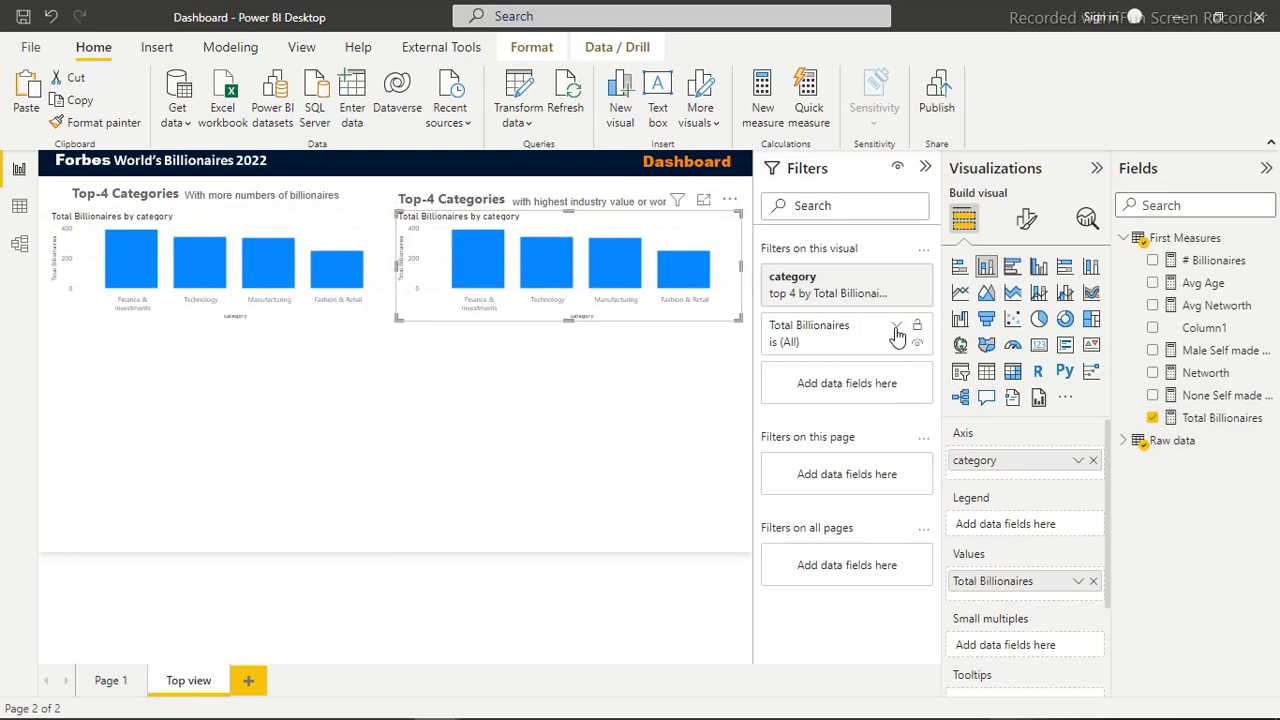
# Replace Total Billionaires with the Networth measure as the copied chart's values
pyautogui.click(1124, 441)
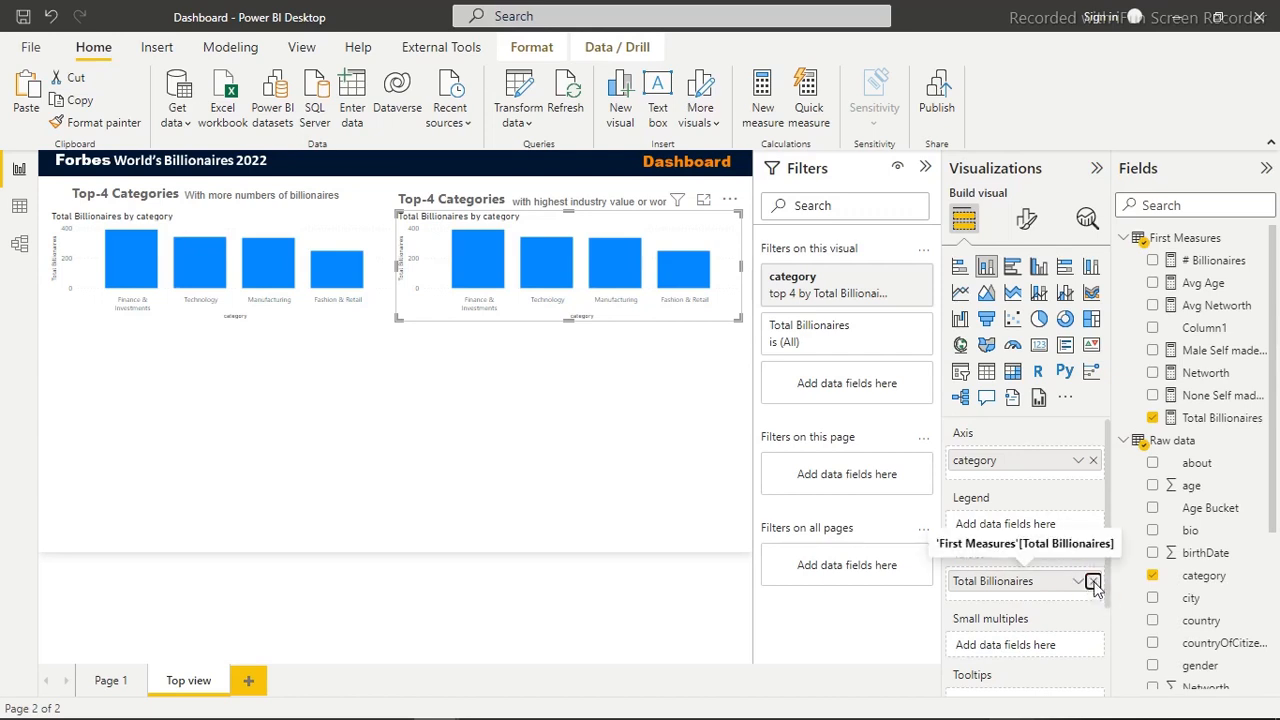
pyautogui.click(1093, 581)
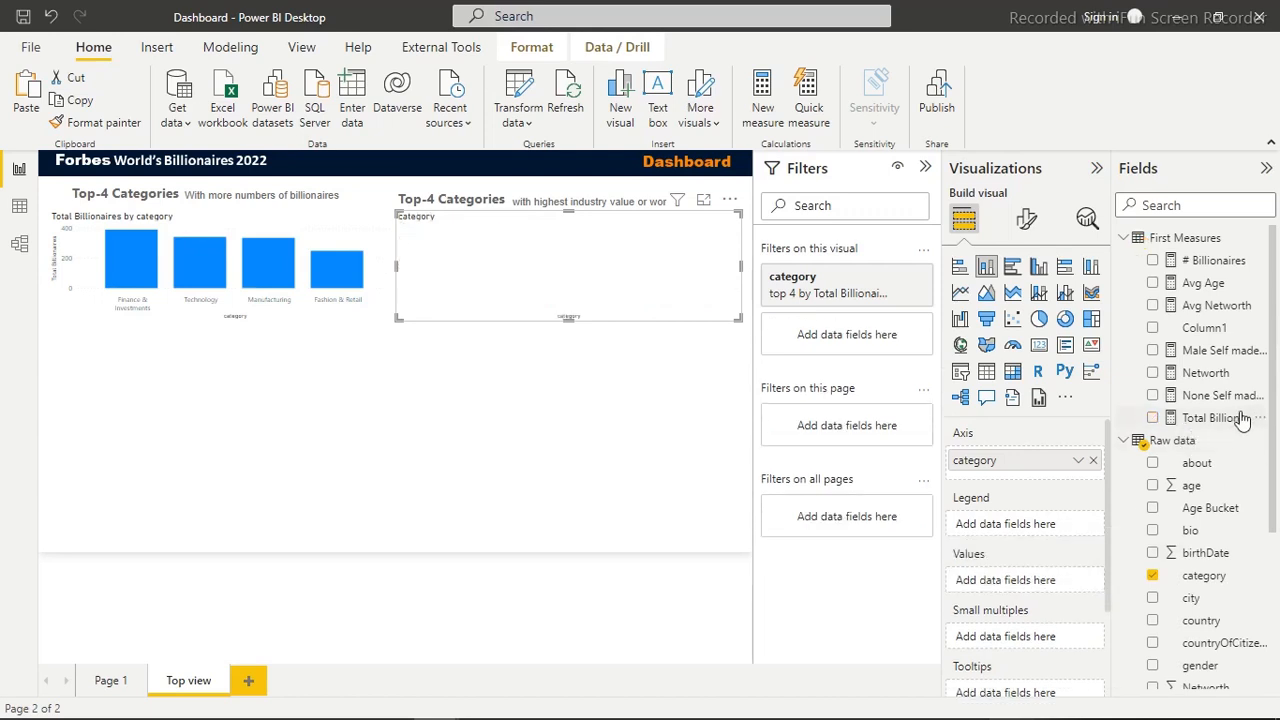
pyautogui.click(1153, 374)
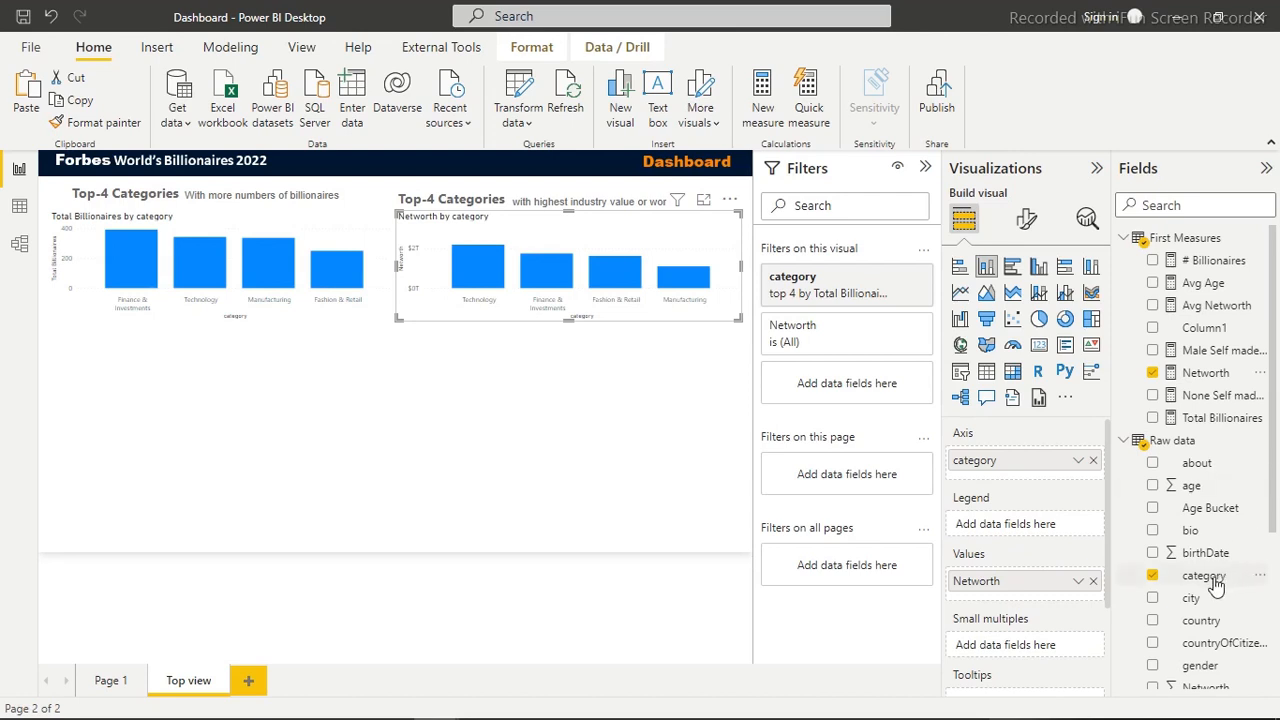
pyautogui.moveTo(1210, 585); pyautogui.dragTo(886, 390)
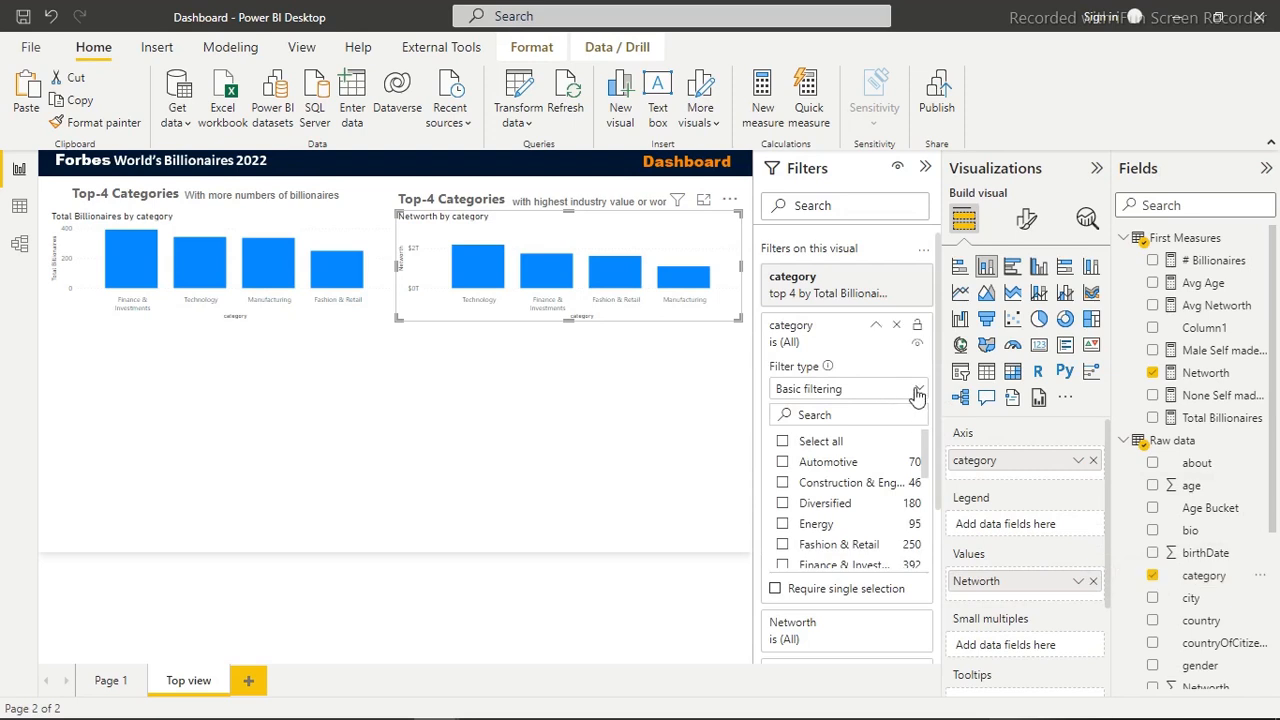
pyautogui.click(915, 388)
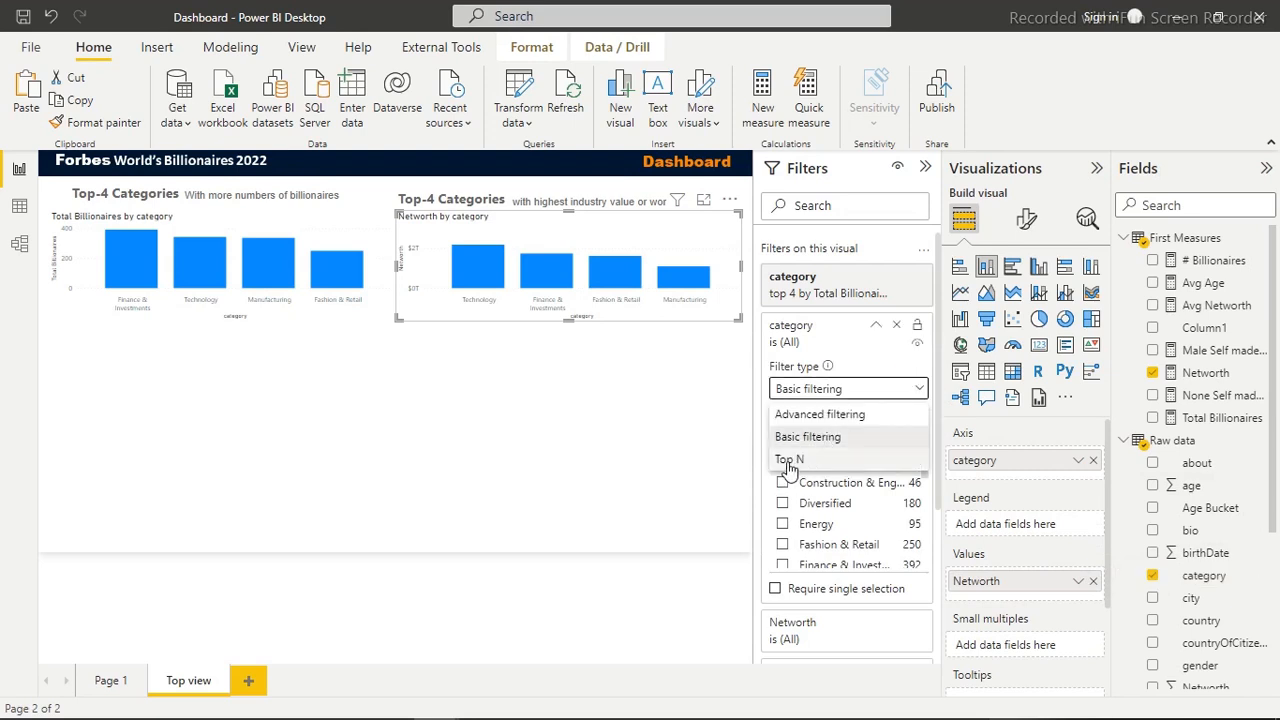
pyautogui.click(790, 460)
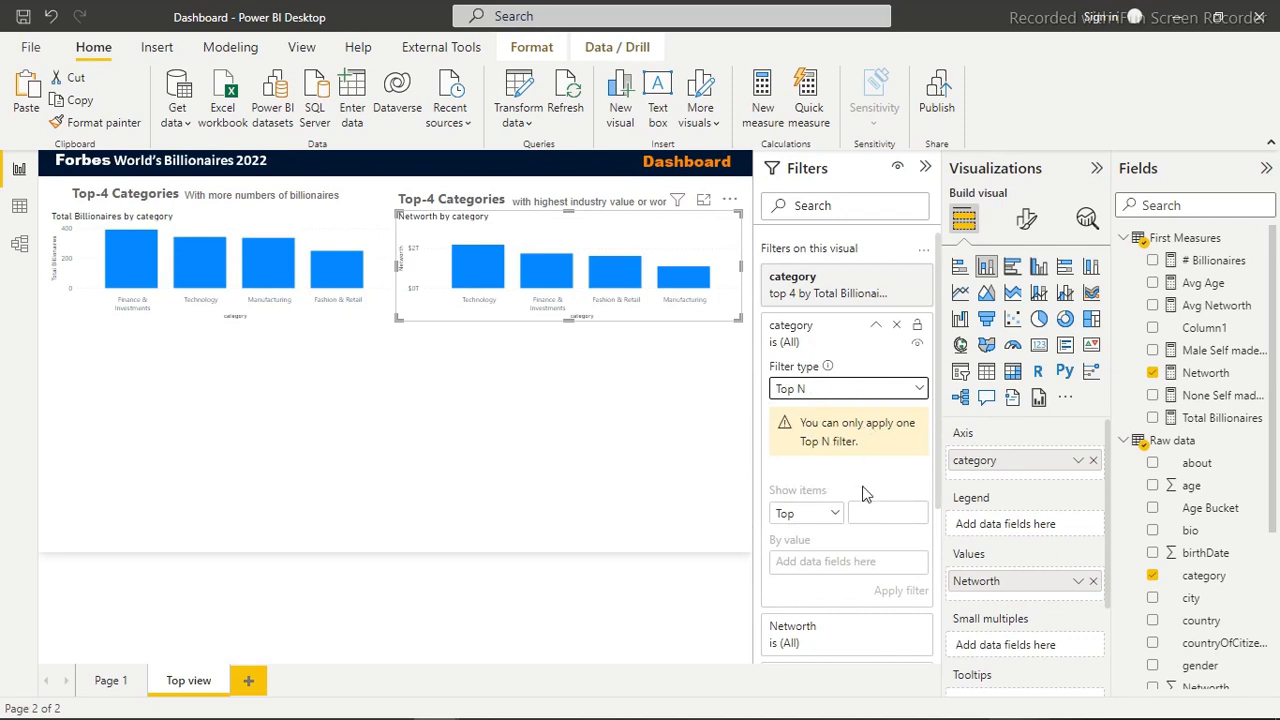
pyautogui.click(897, 328)
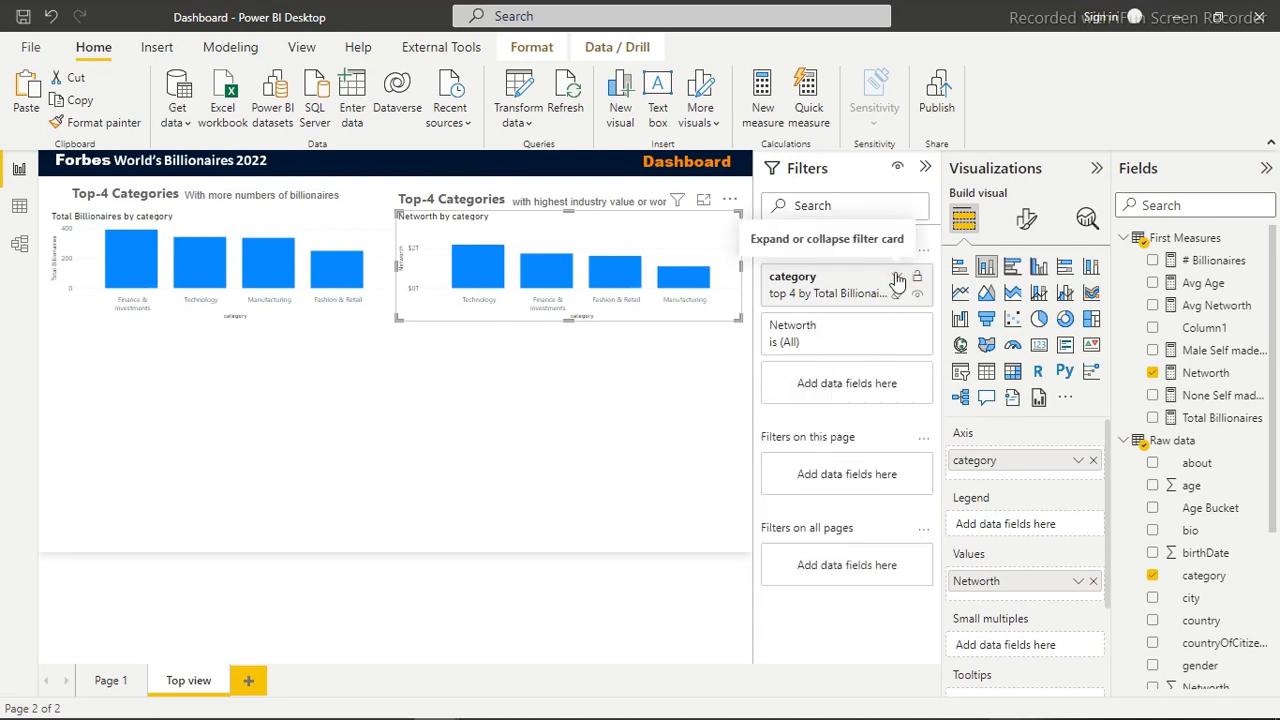
# Change the Networth chart's existing category Top N filter to rank its top 4 by Networth, and apply it
pyautogui.click(897, 281)
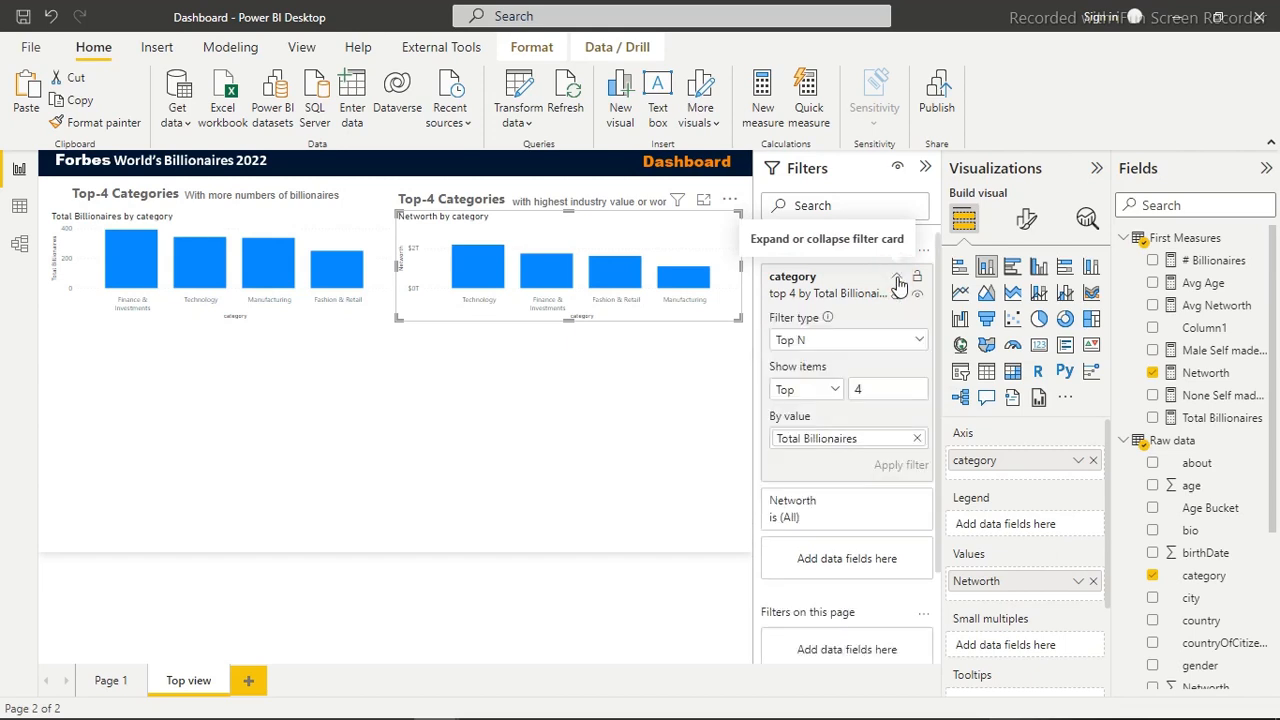
pyautogui.click(897, 281)
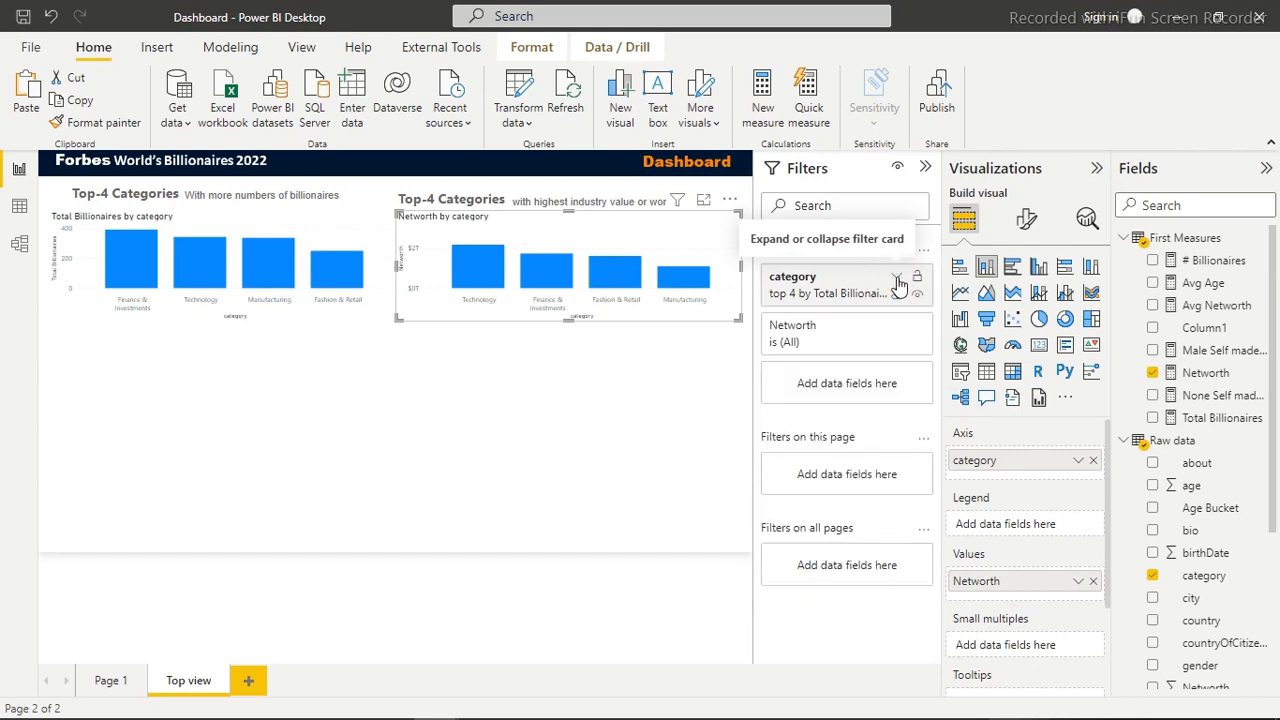
pyautogui.click(897, 281)
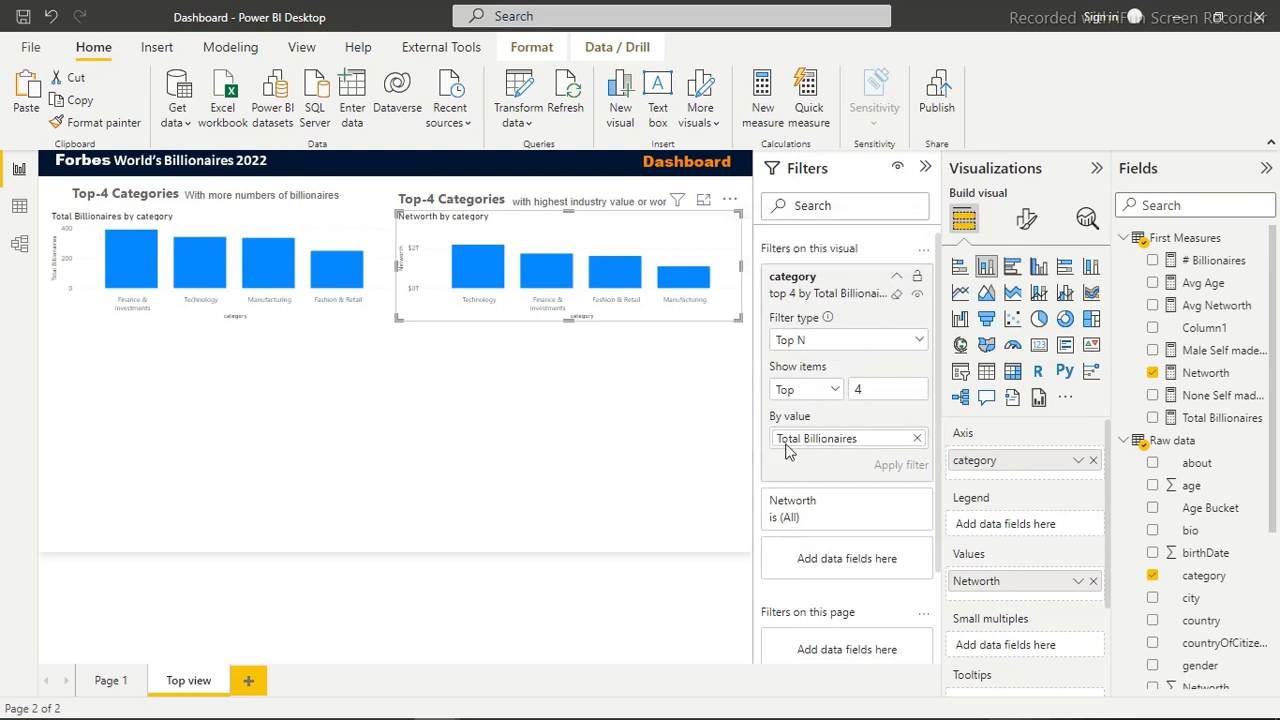
pyautogui.click(916, 438)
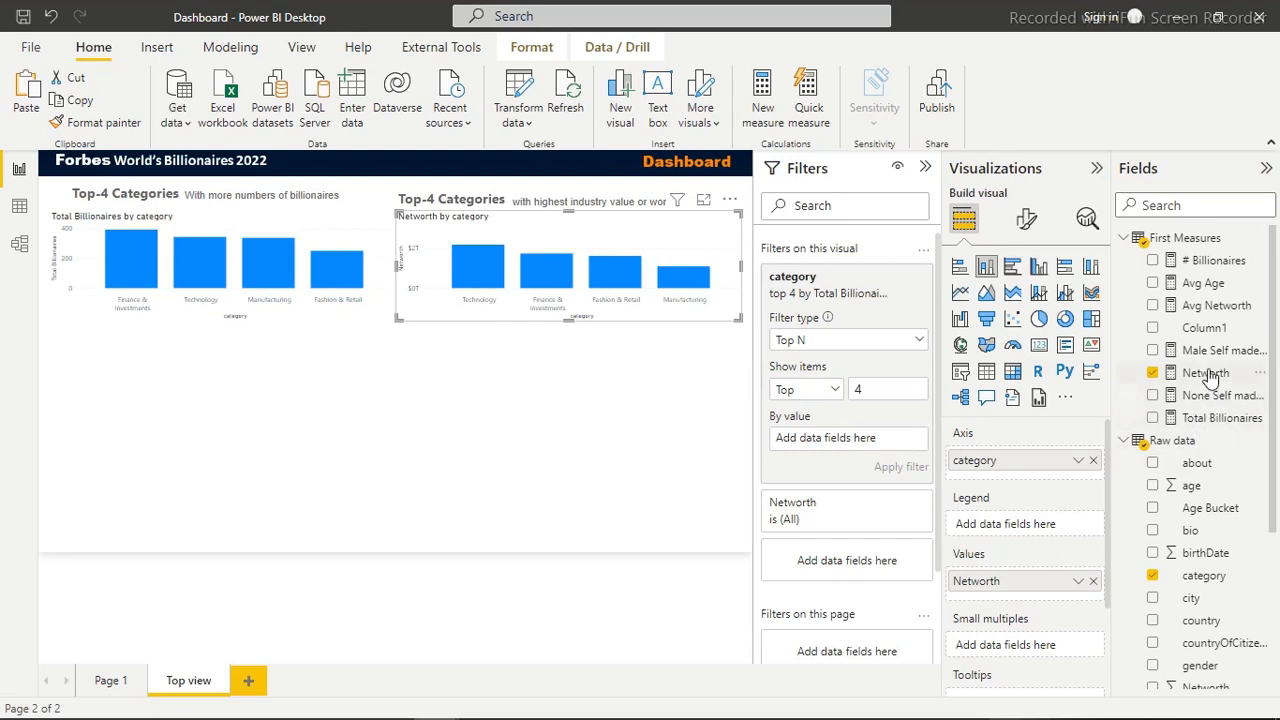
pyautogui.moveTo(1208, 375); pyautogui.dragTo(868, 448)
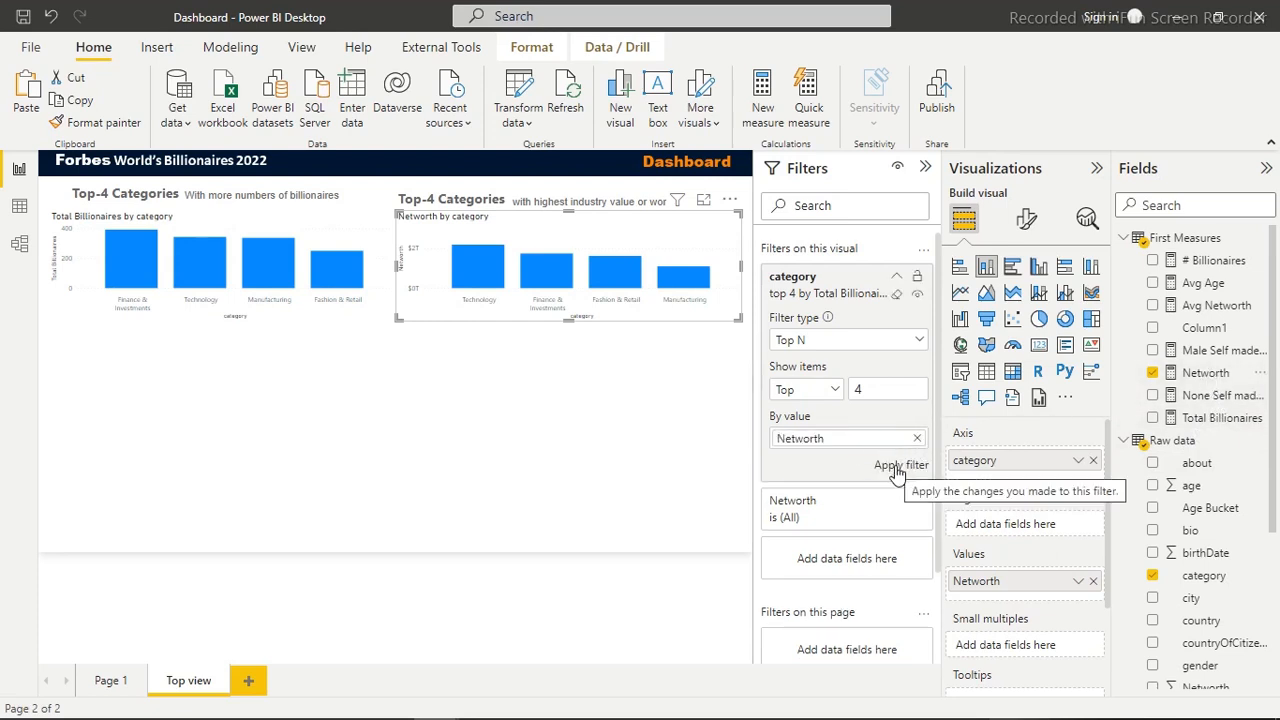
pyautogui.click(895, 467)
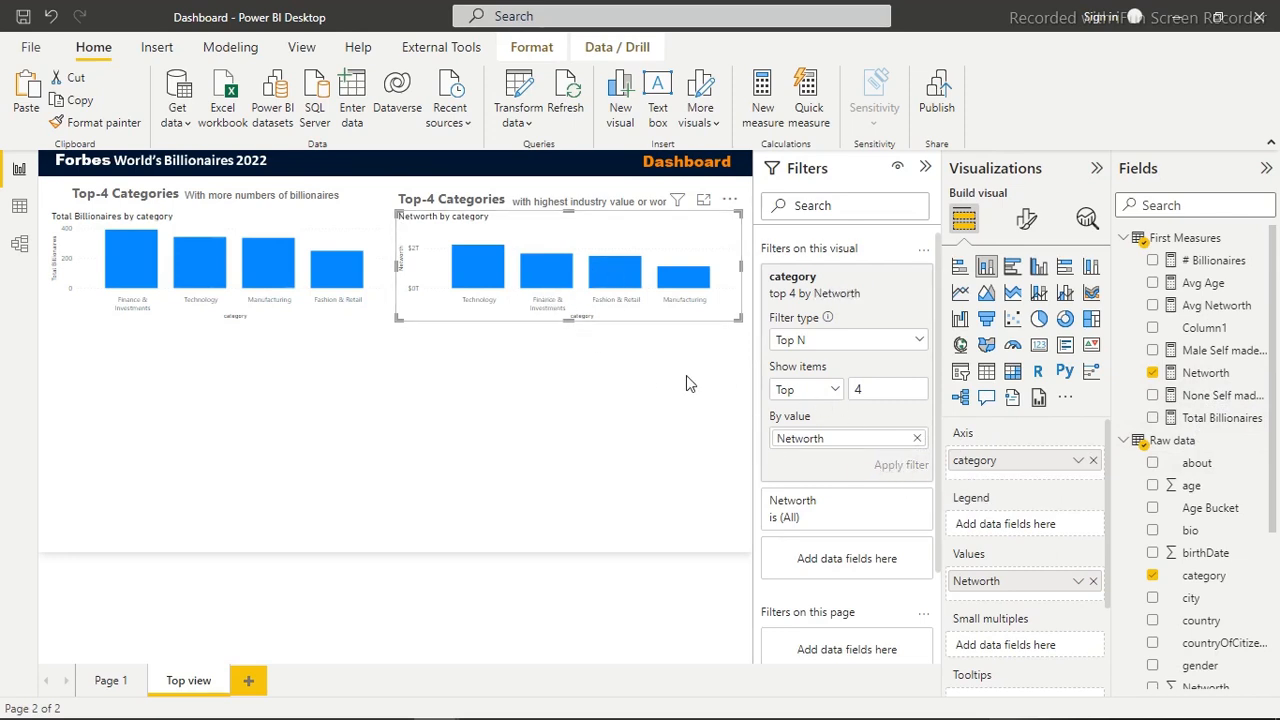
pyautogui.click(296, 428)
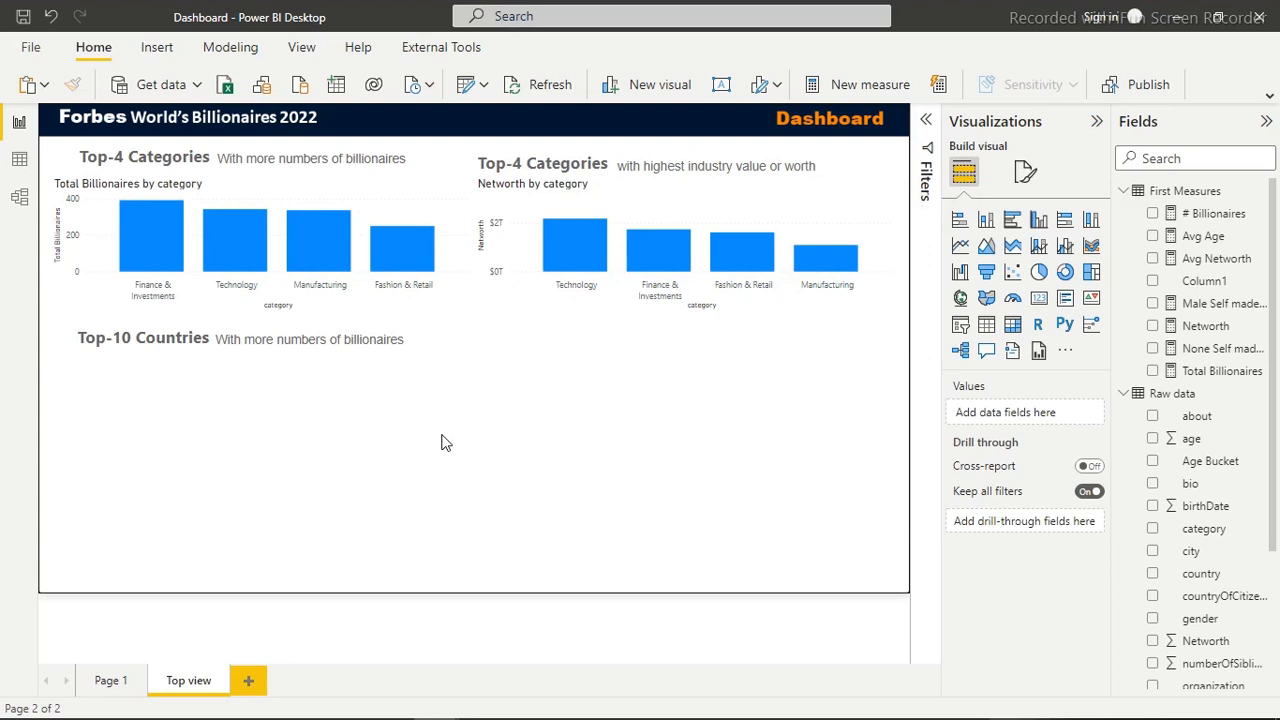
# Create a new measure named Top-10 countries in the First Measures table and expand its formula editor
pyautogui.click(1267, 124)
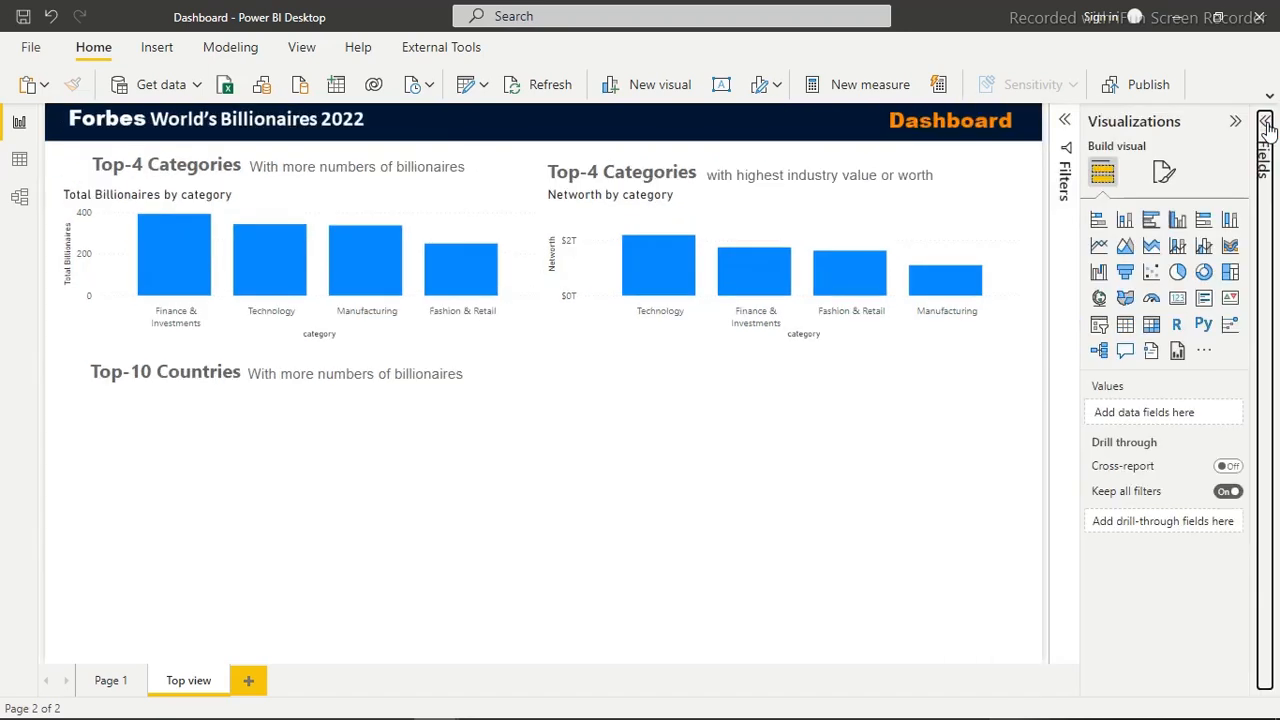
pyautogui.click(1266, 118)
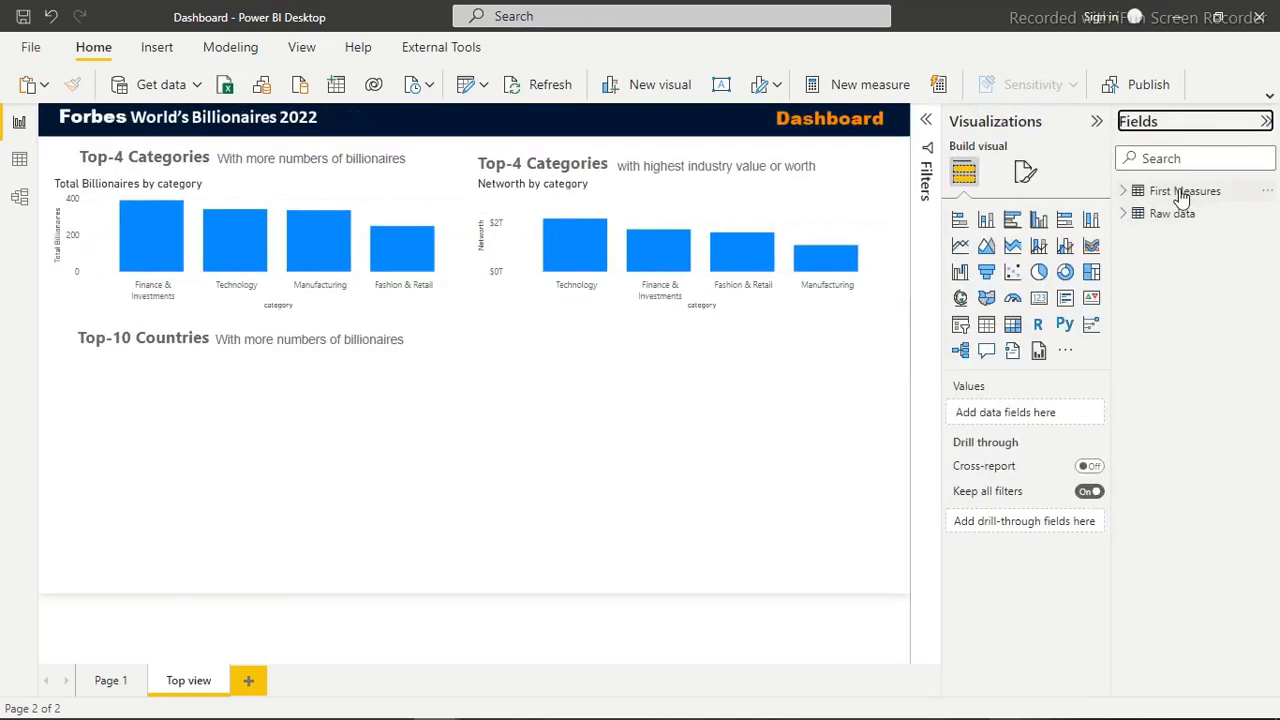
pyautogui.click(1124, 192)
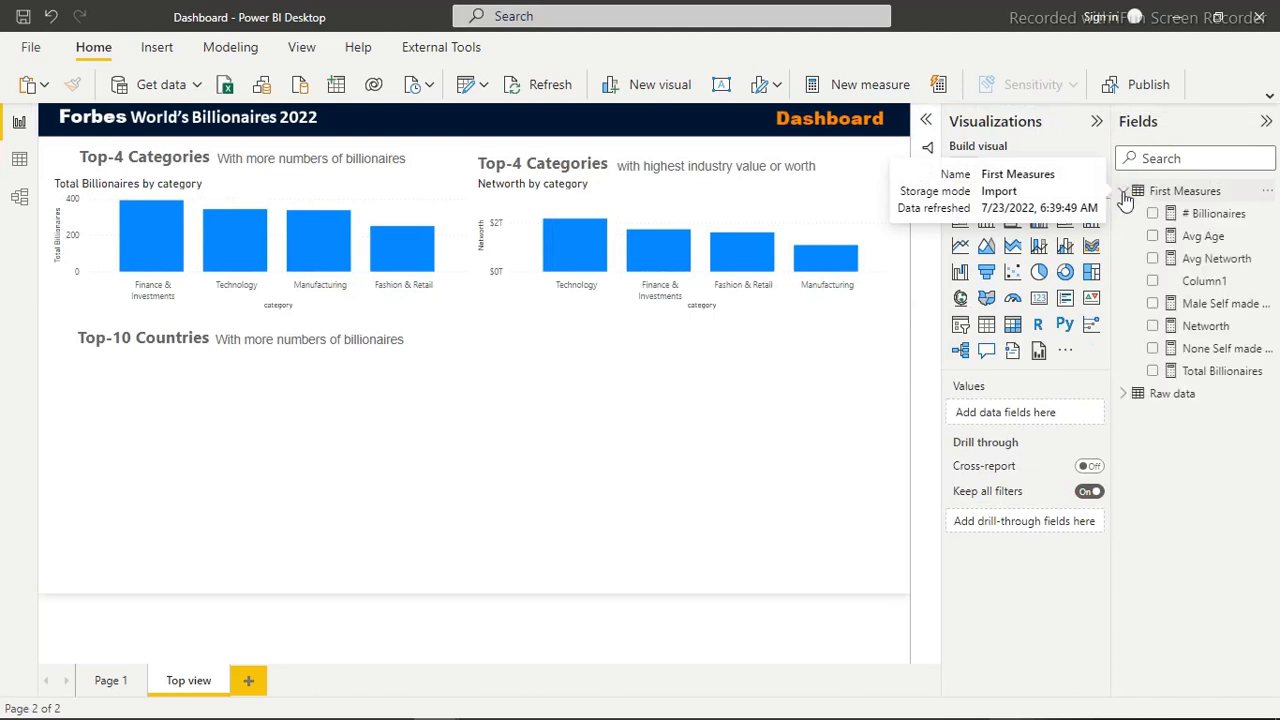
pyautogui.click(1210, 306)
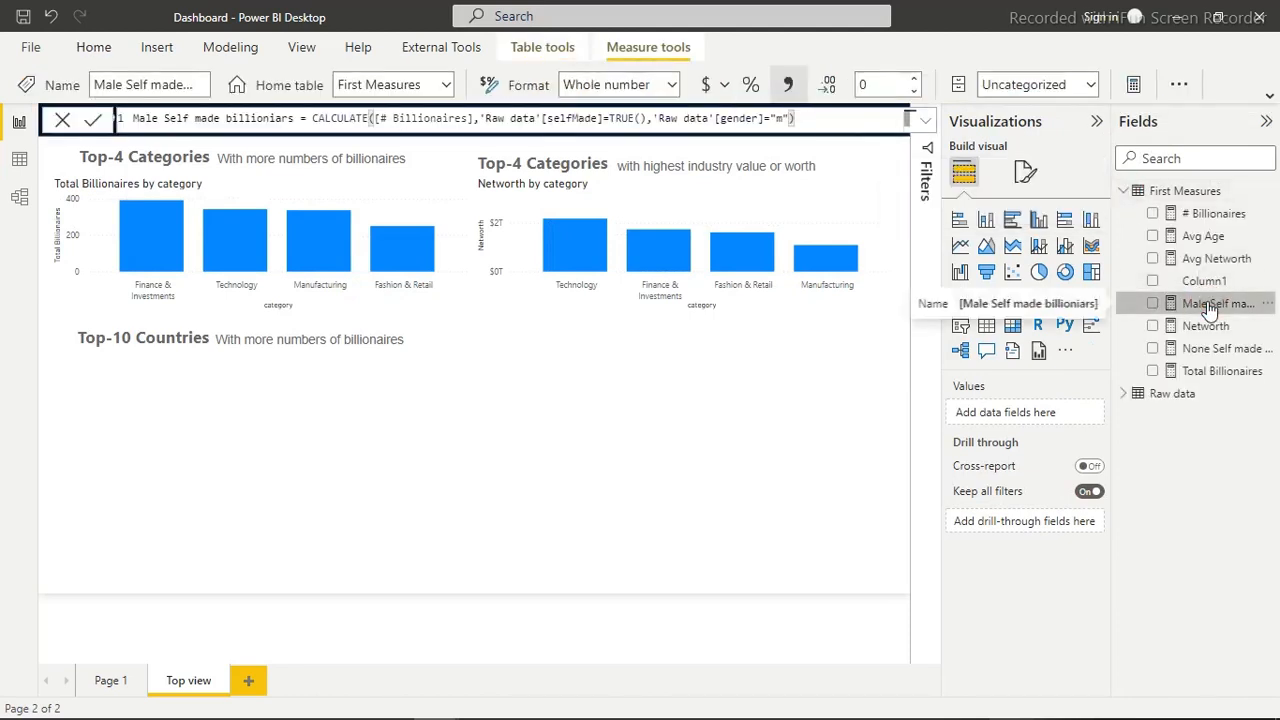
pyautogui.rightClick(1210, 306)
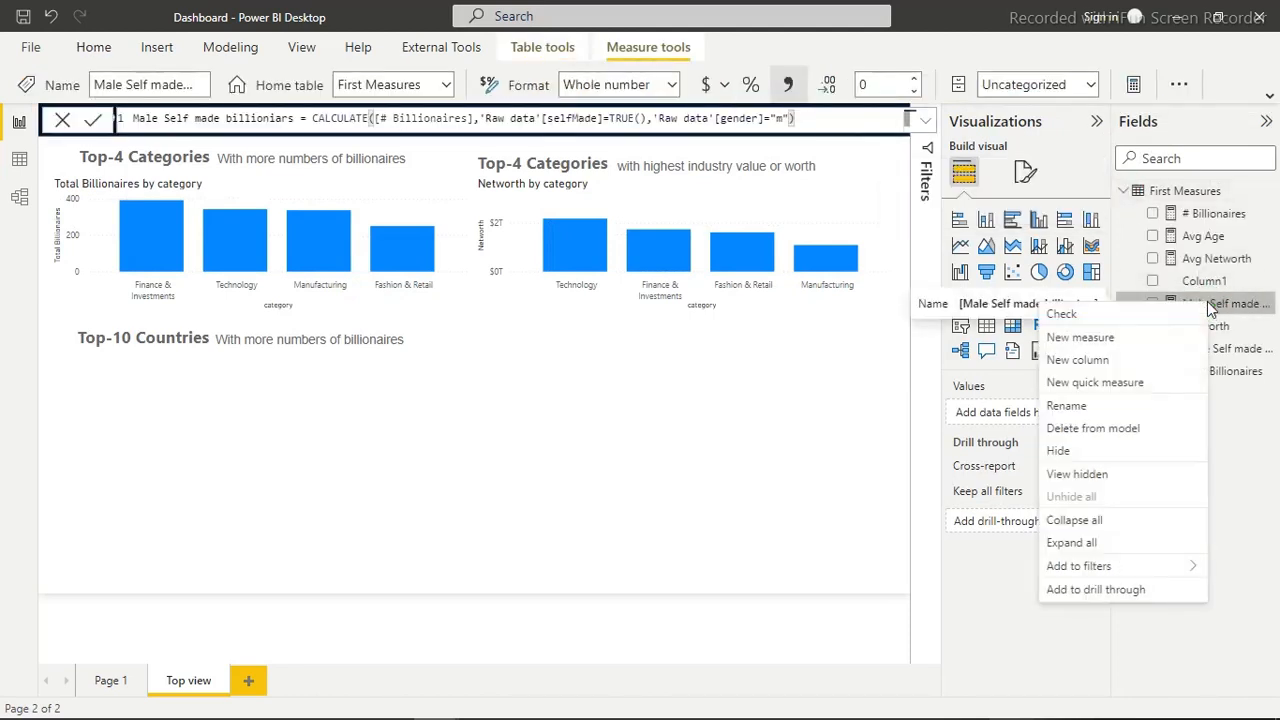
pyautogui.click(1085, 340)
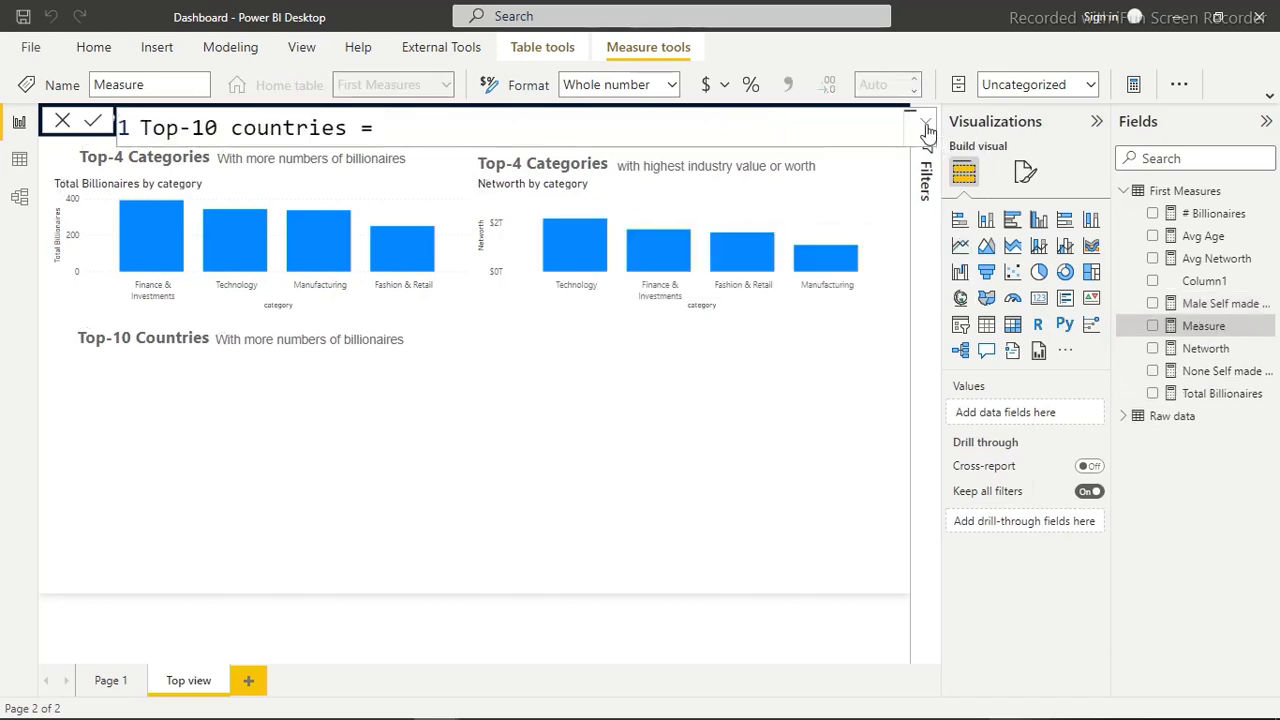
pyautogui.click(927, 130)
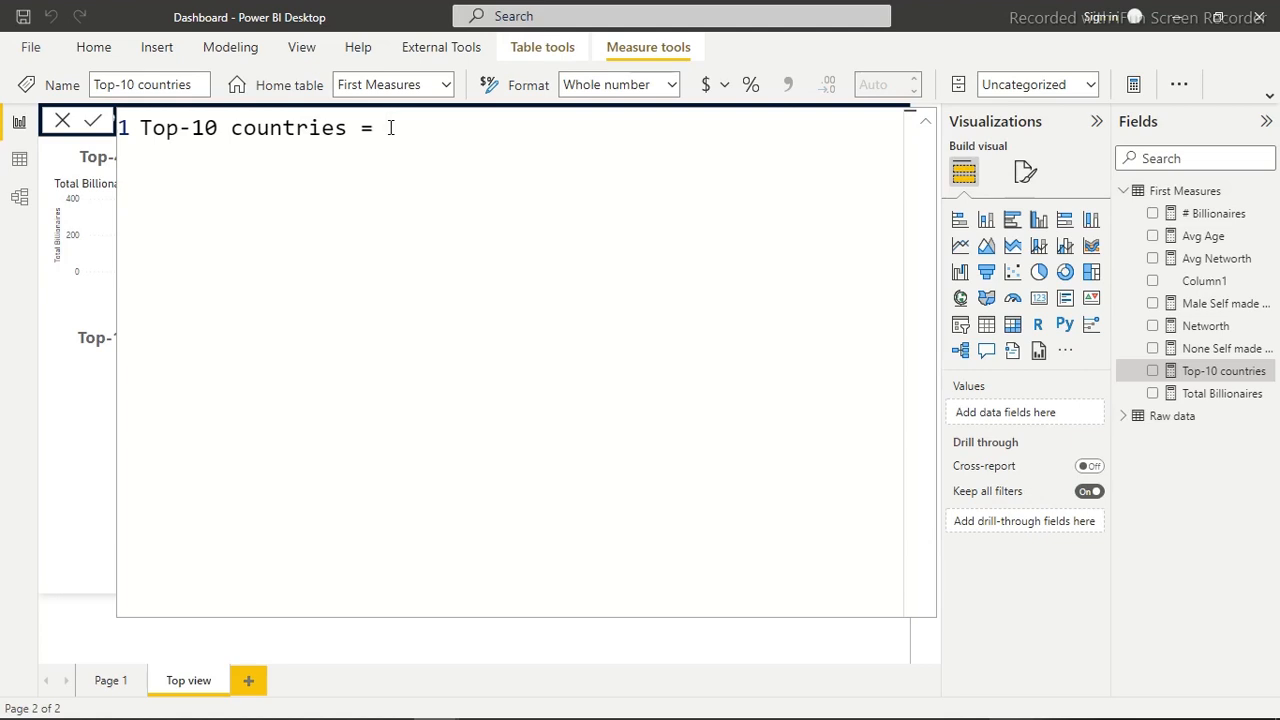
# Declare a variable named RankCountry with VAR on a new indented line of the Top-10 countries formula
pyautogui.hotkey('shift', 'Return')
pyautogui.press('Tab')
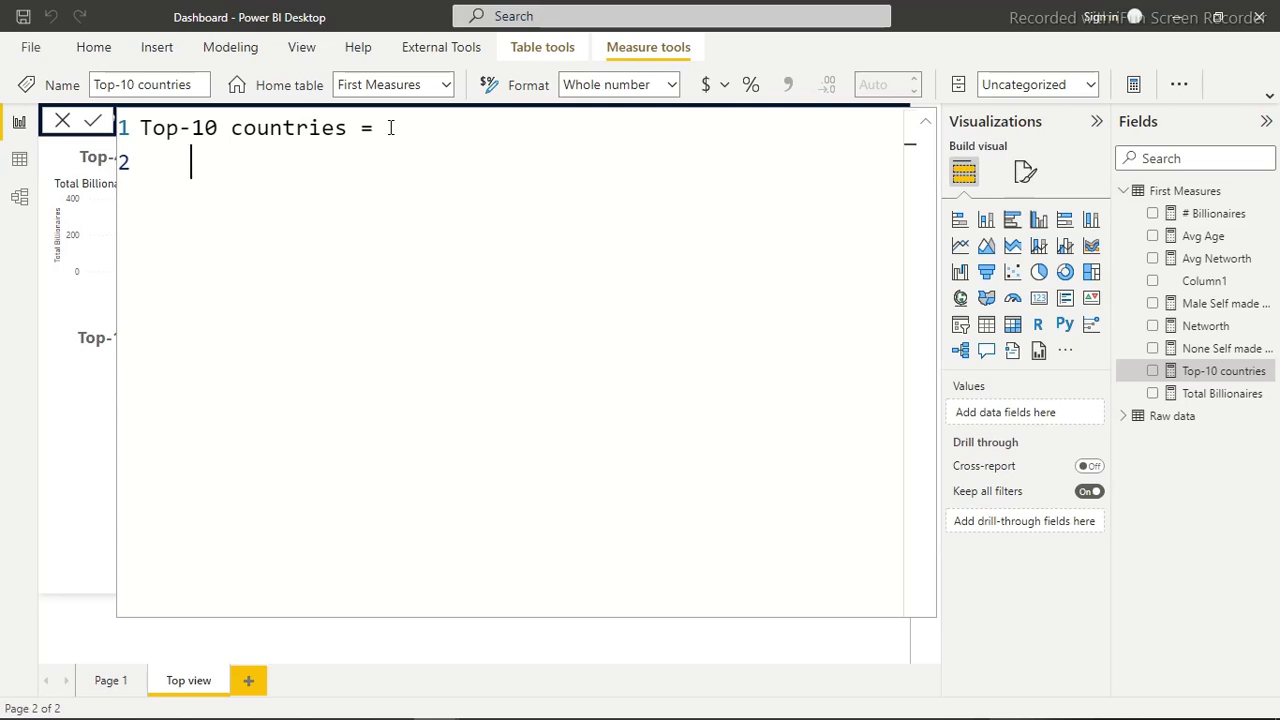
pyautogui.write('ar')
pyautogui.press('BackSpace')
pyautogui.press('BackSpace')
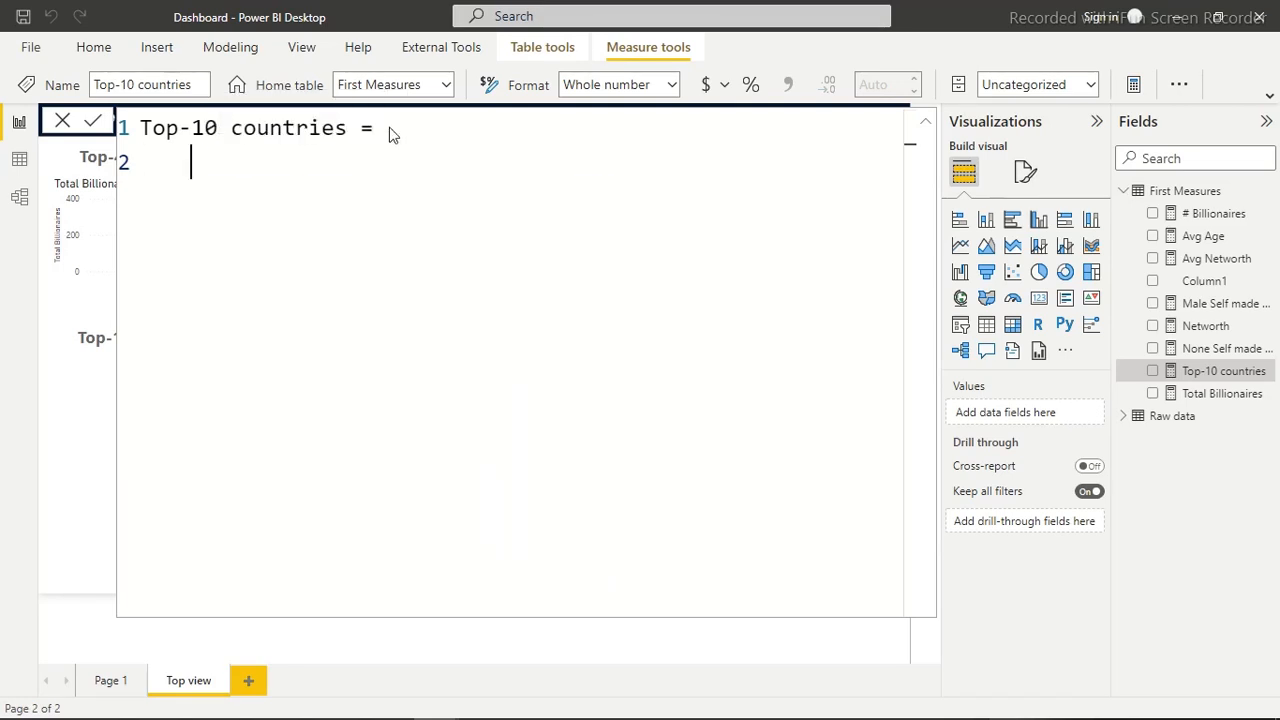
pyautogui.write('ver')
pyautogui.press('BackSpace')
pyautogui.press('BackSpace')
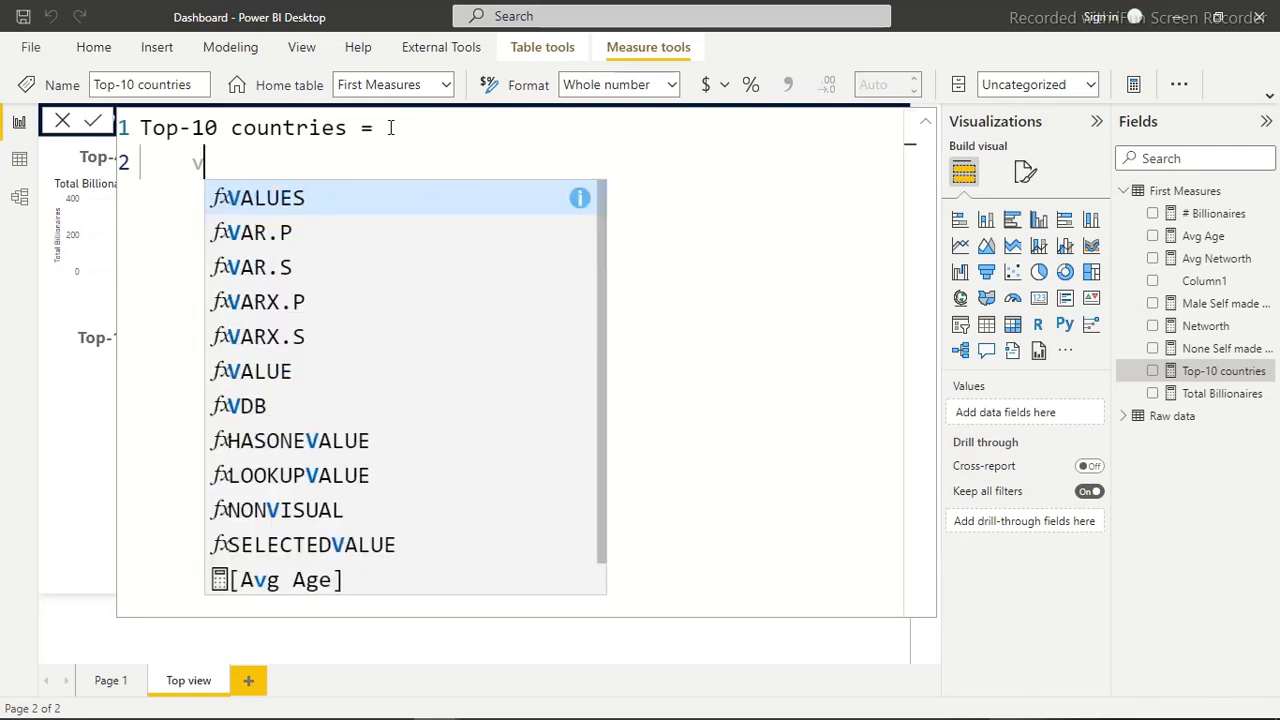
pyautogui.write('ar')
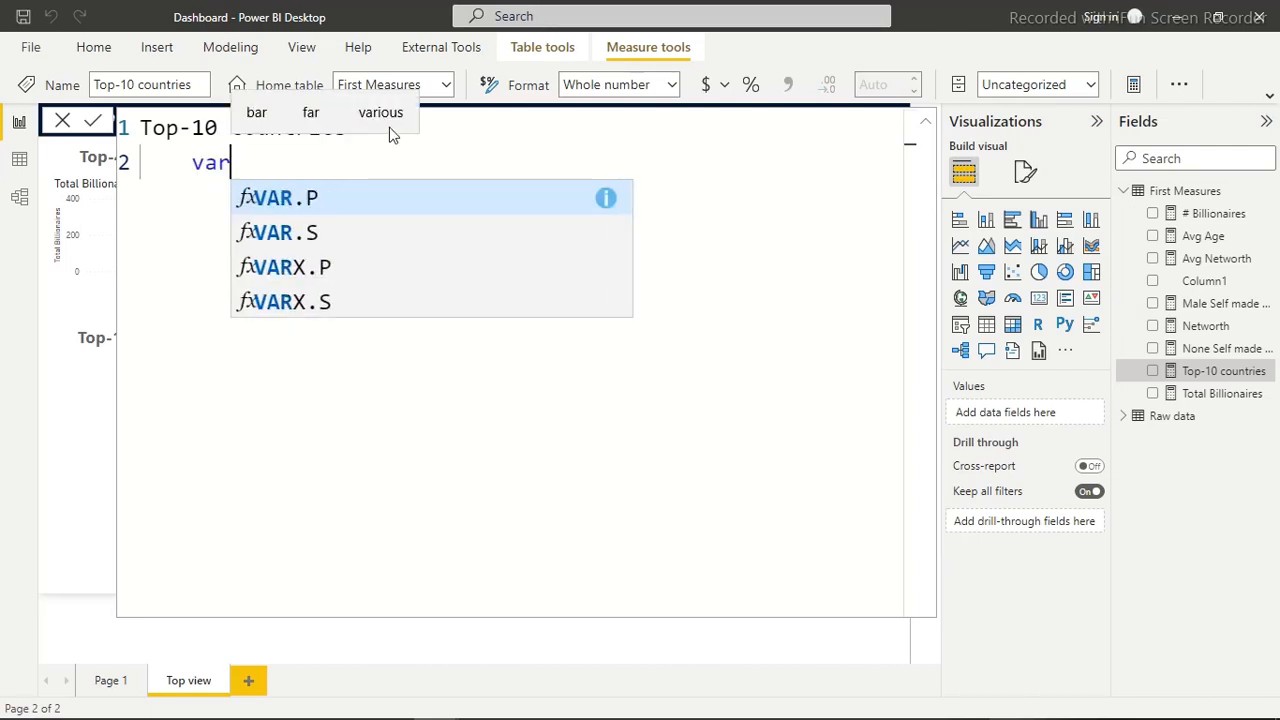
pyautogui.press('Tab')
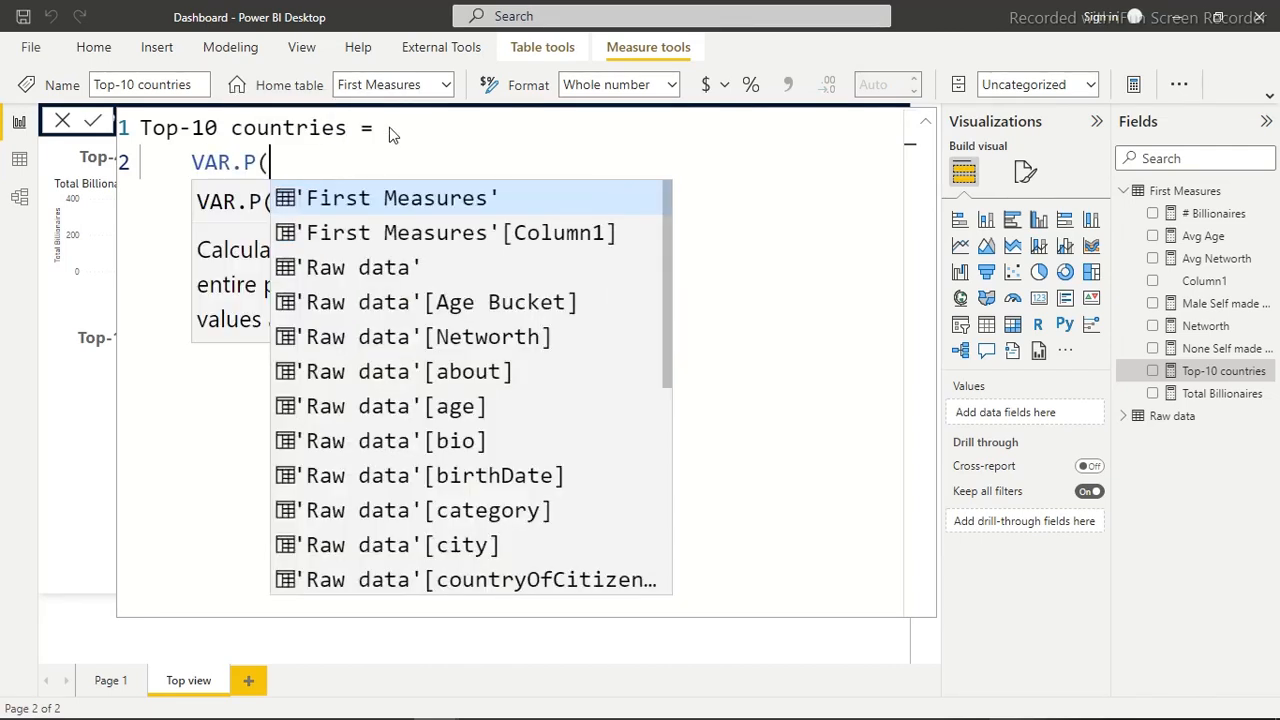
pyautogui.press('BackSpace')
pyautogui.press('BackSpace')
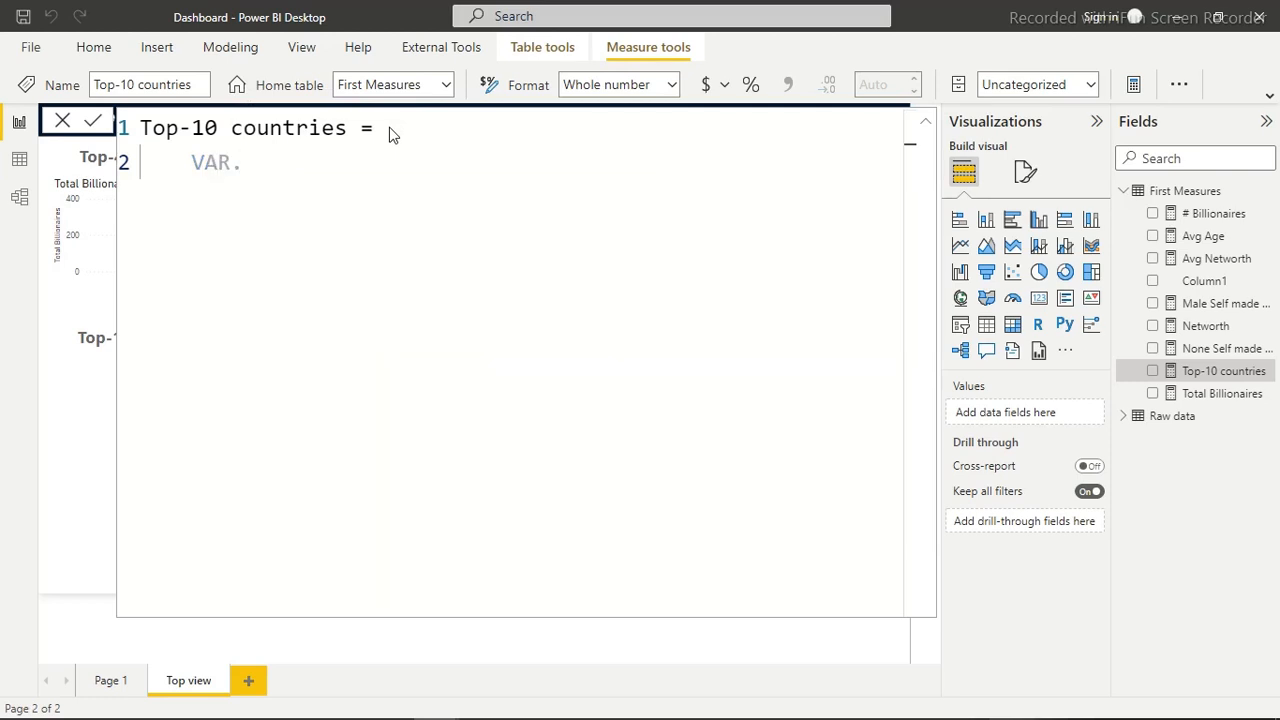
pyautogui.press('BackSpace')
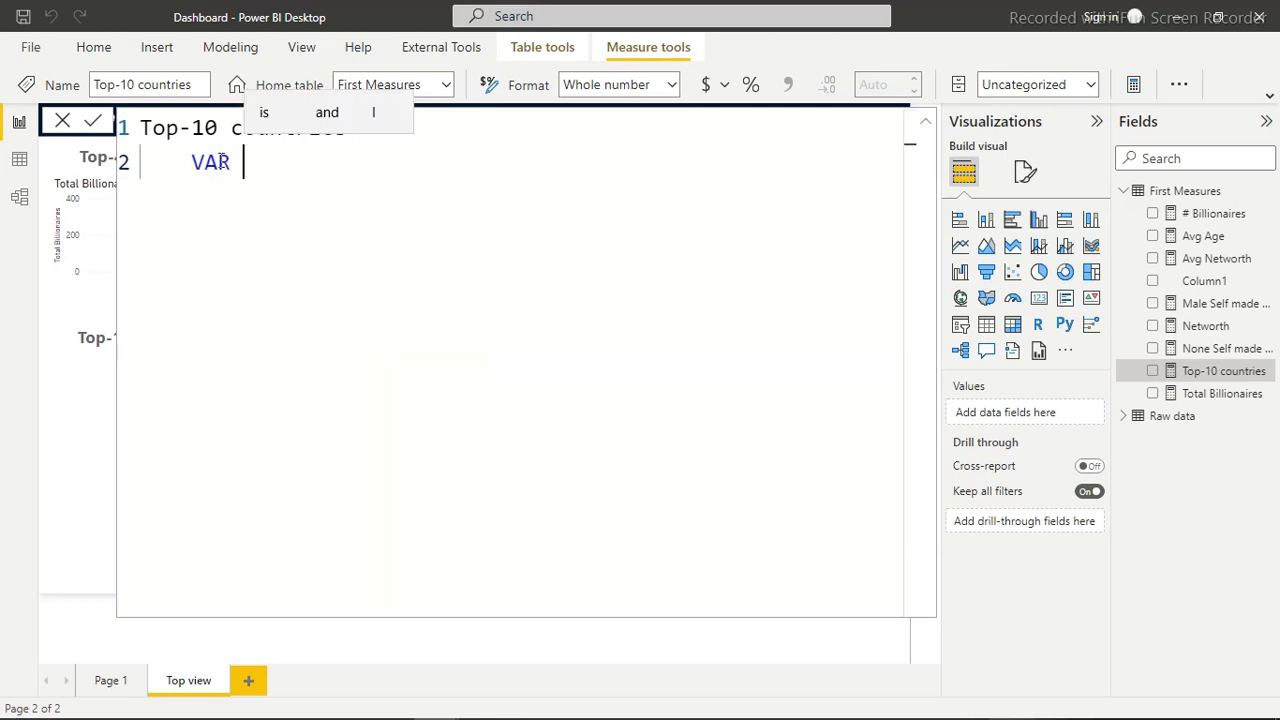
pyautogui.write('Ra')
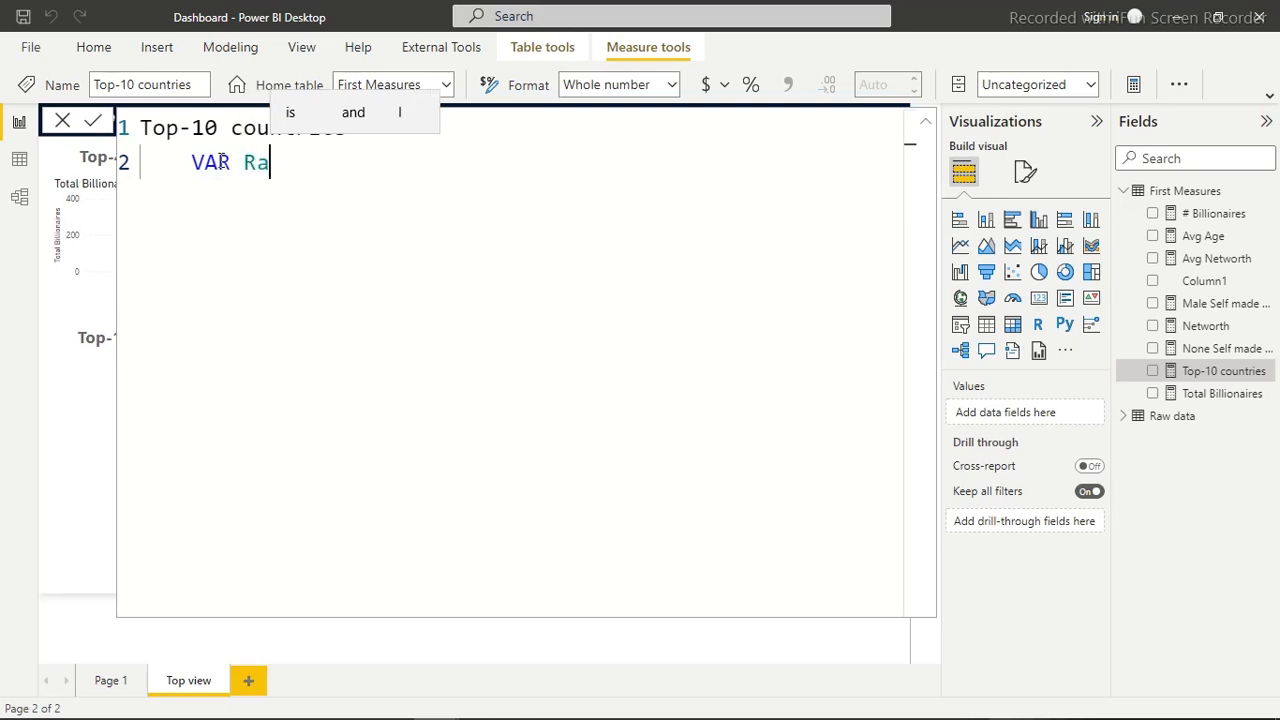
pyautogui.write('nkCountr')
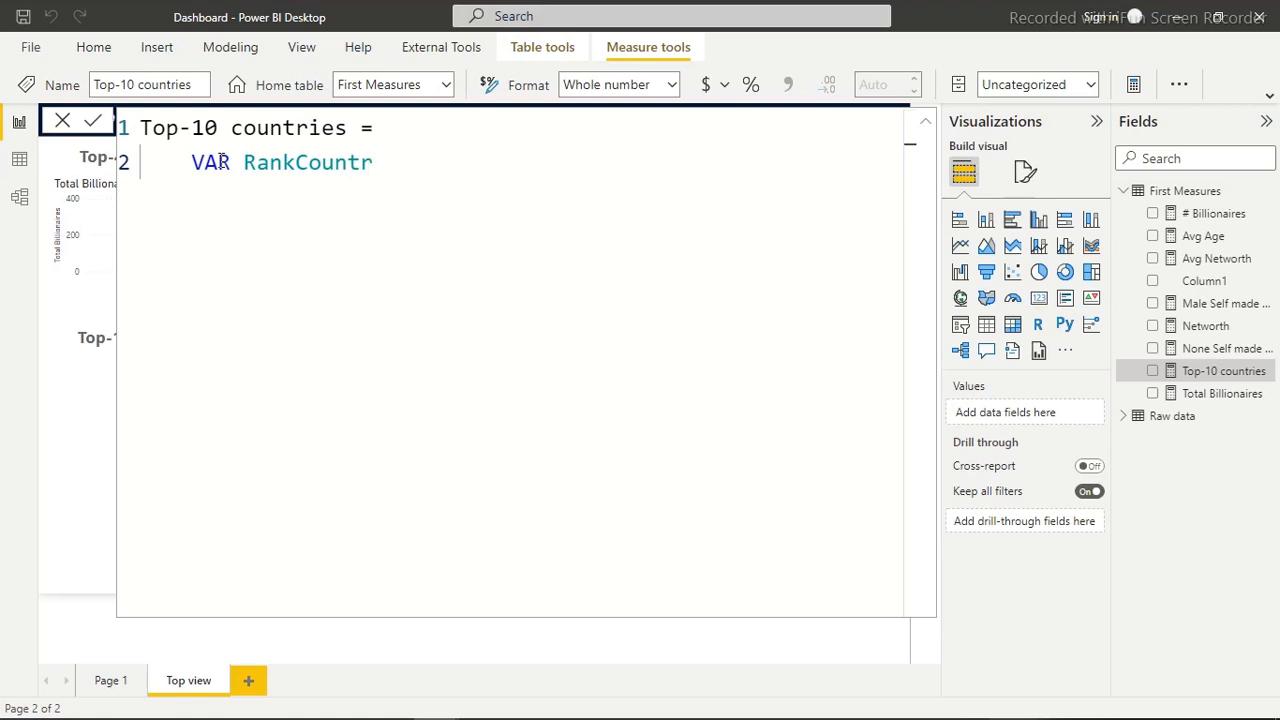
pyautogui.write('y')
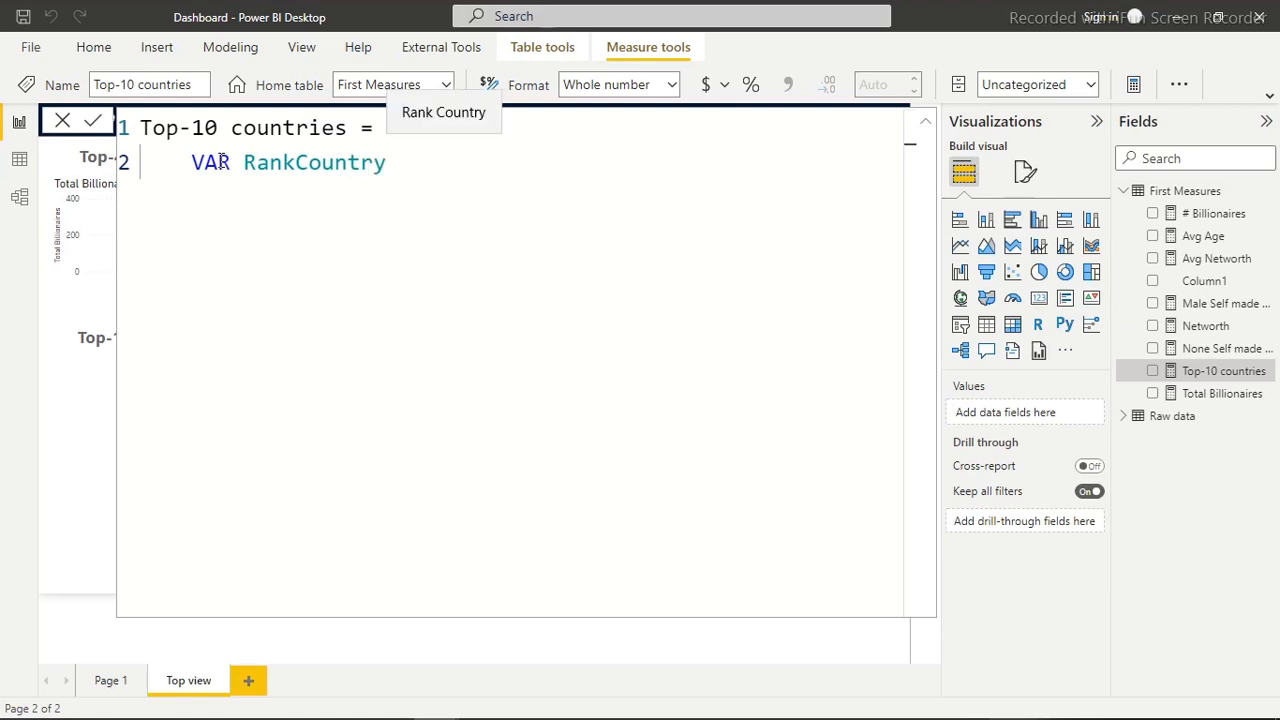
pyautogui.write('=')
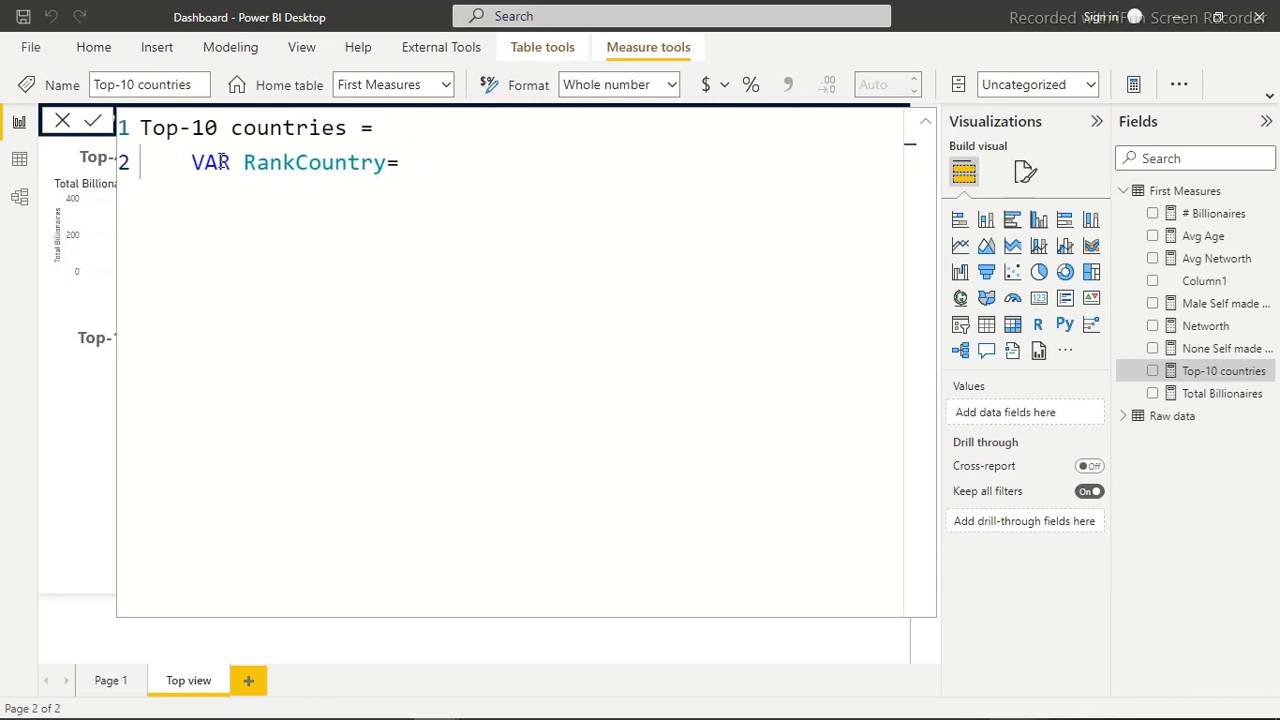
pyautogui.write(' v')
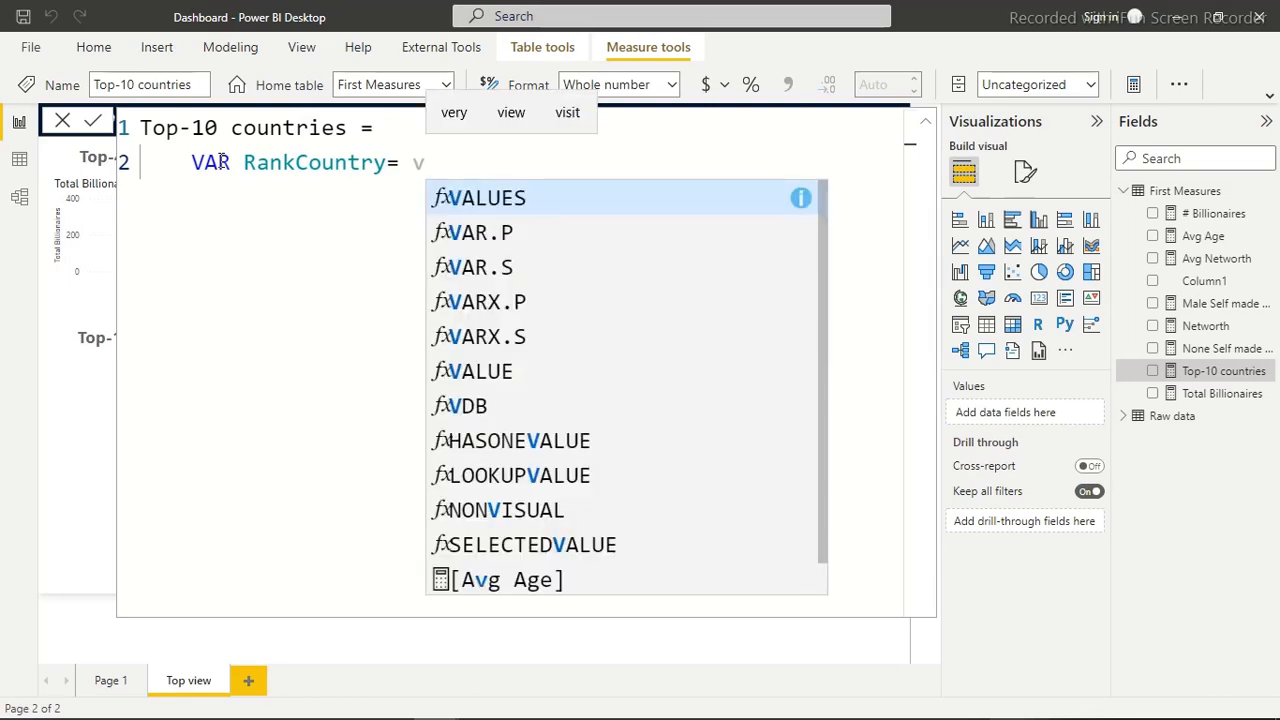
pyautogui.write('aul')
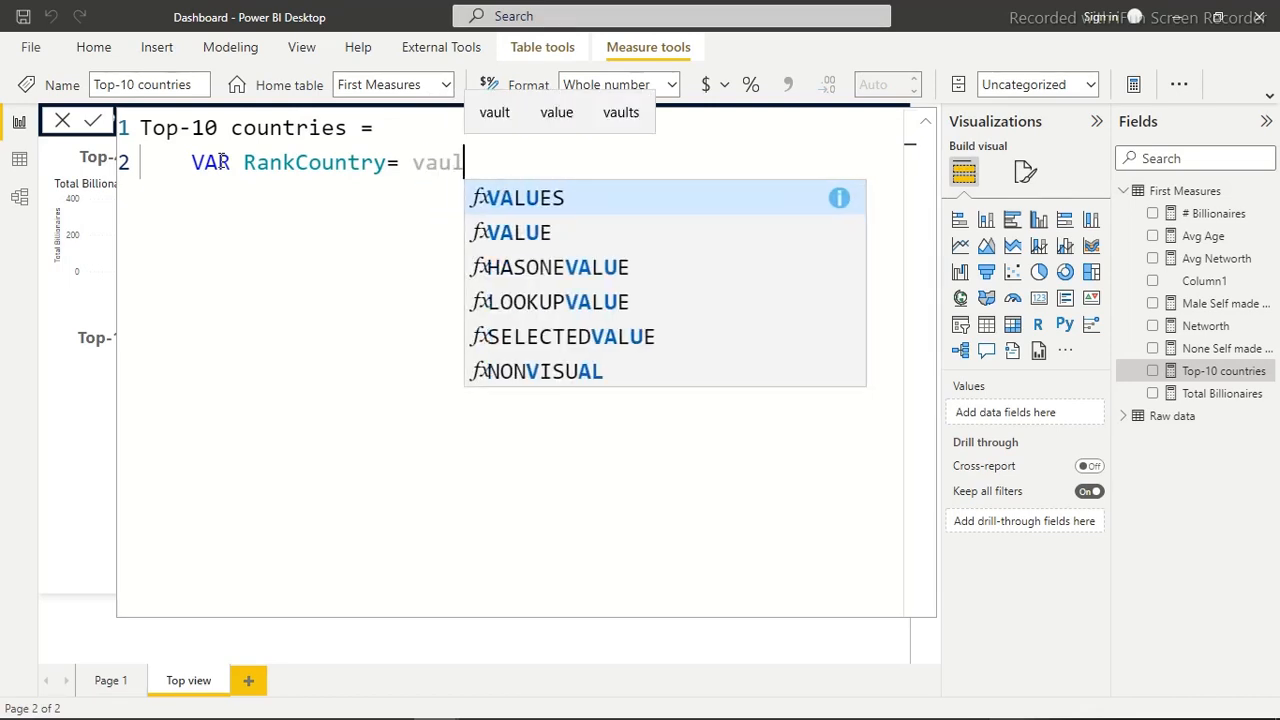
# Assign VALUES('Raw data') to the RankCountry variable in the Top-10 countries formula
pyautogui.press('Tab')
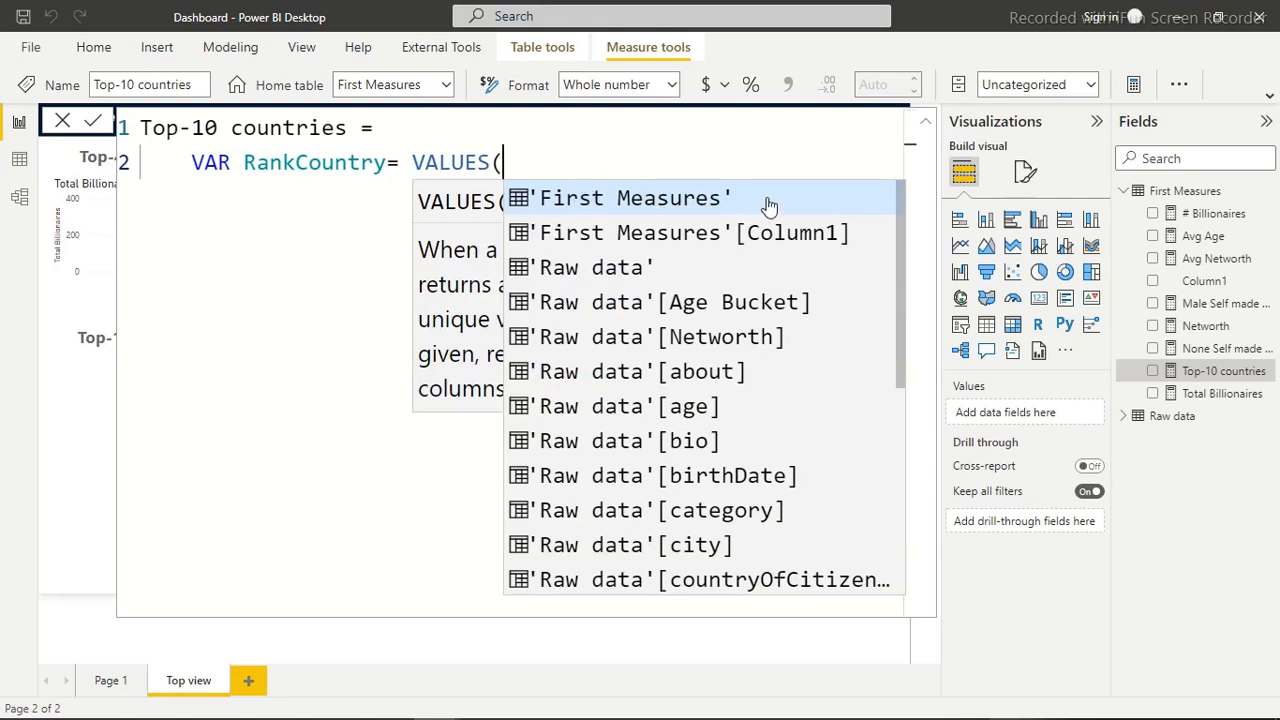
pyautogui.click(560, 162)
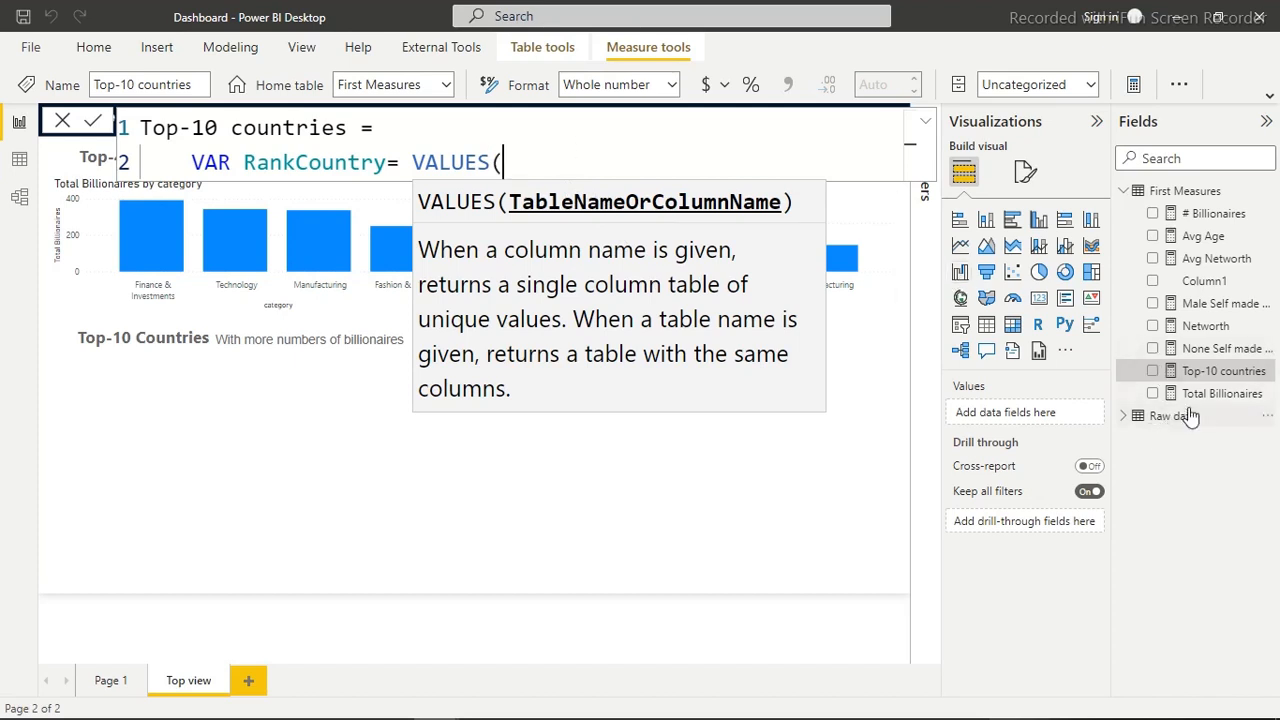
pyautogui.write('r')
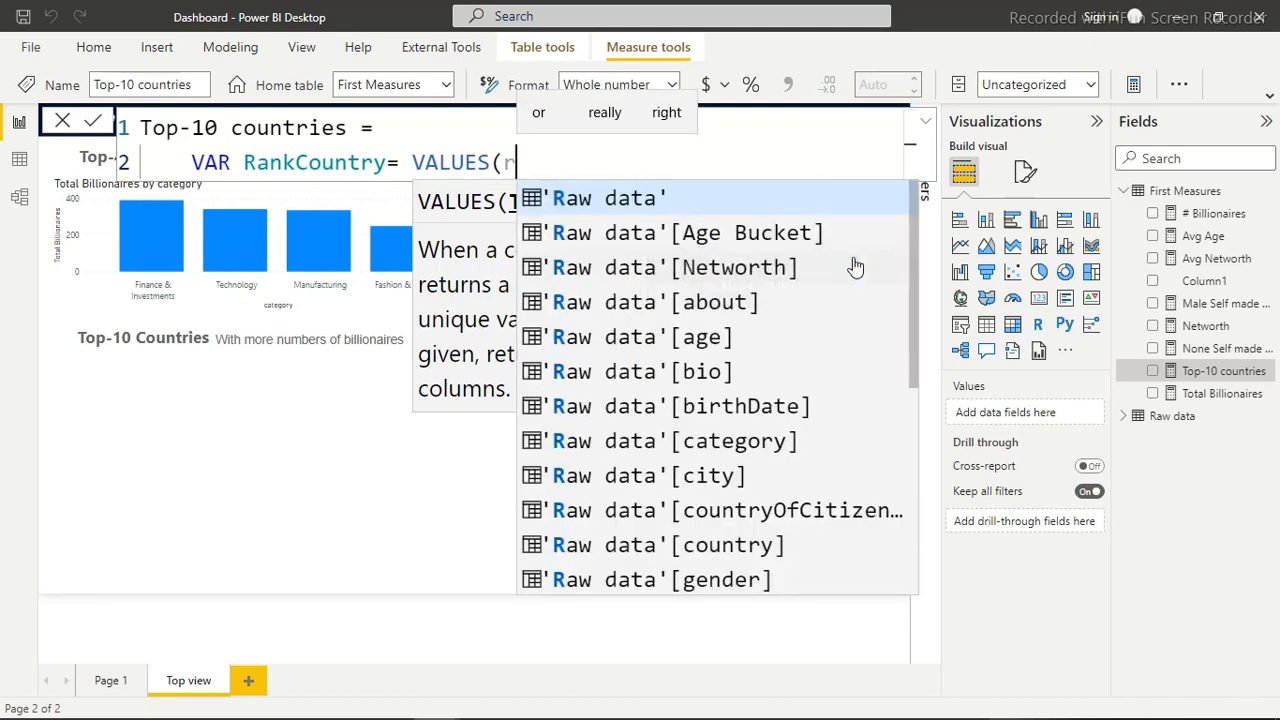
pyautogui.write('aw')
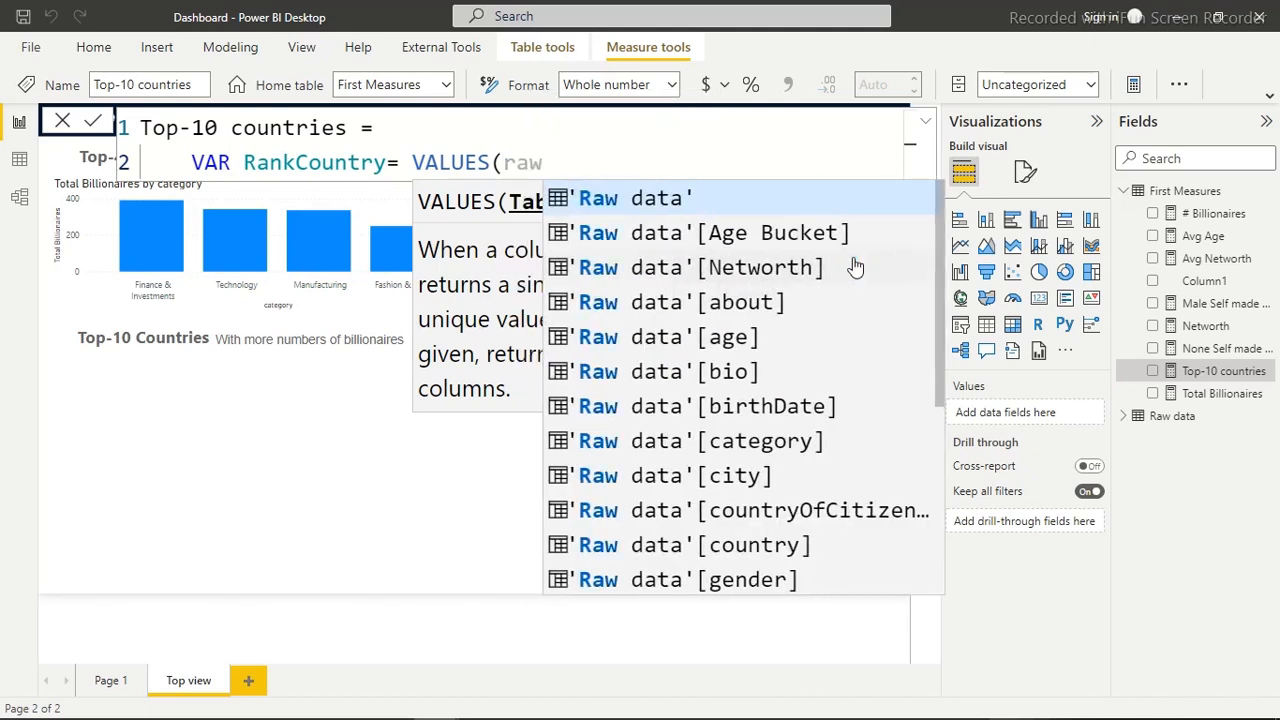
pyautogui.press('Tab')
pyautogui.click(663, 162)
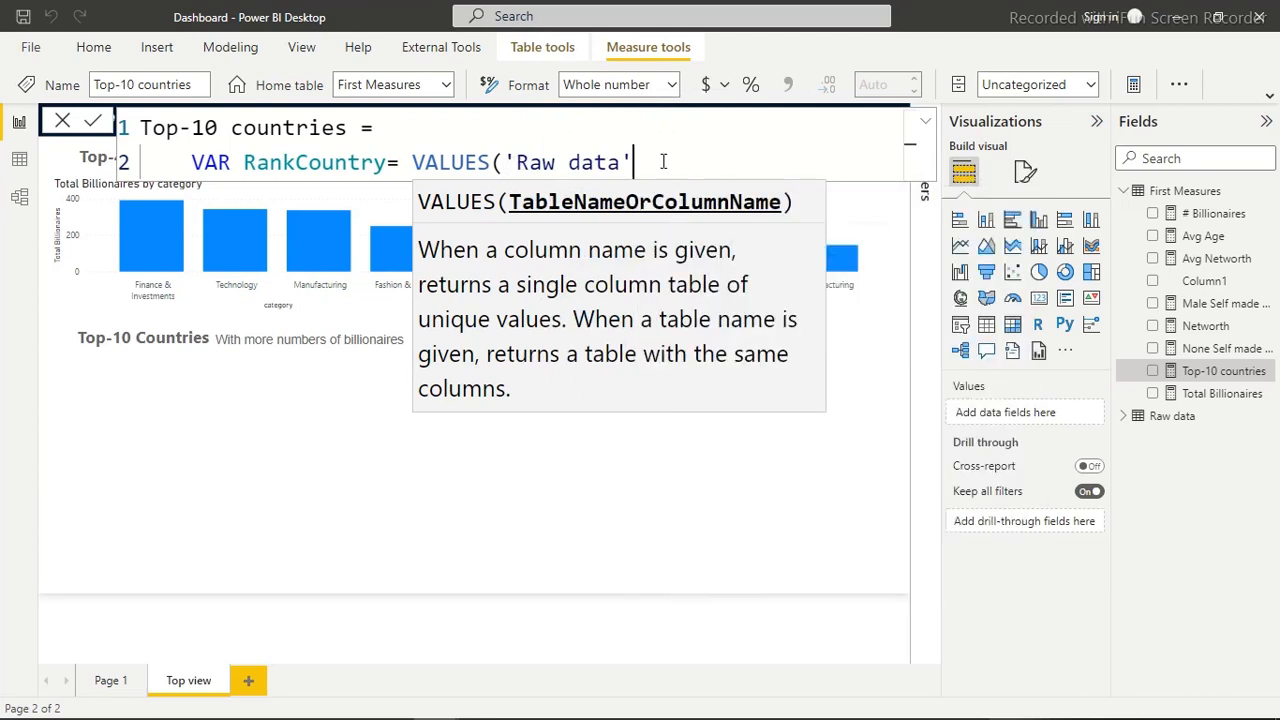
pyautogui.write(')')
# Add an indented Return keyword on a new line below the RankCountry variable
pyautogui.hotkey('shift', 'Return')
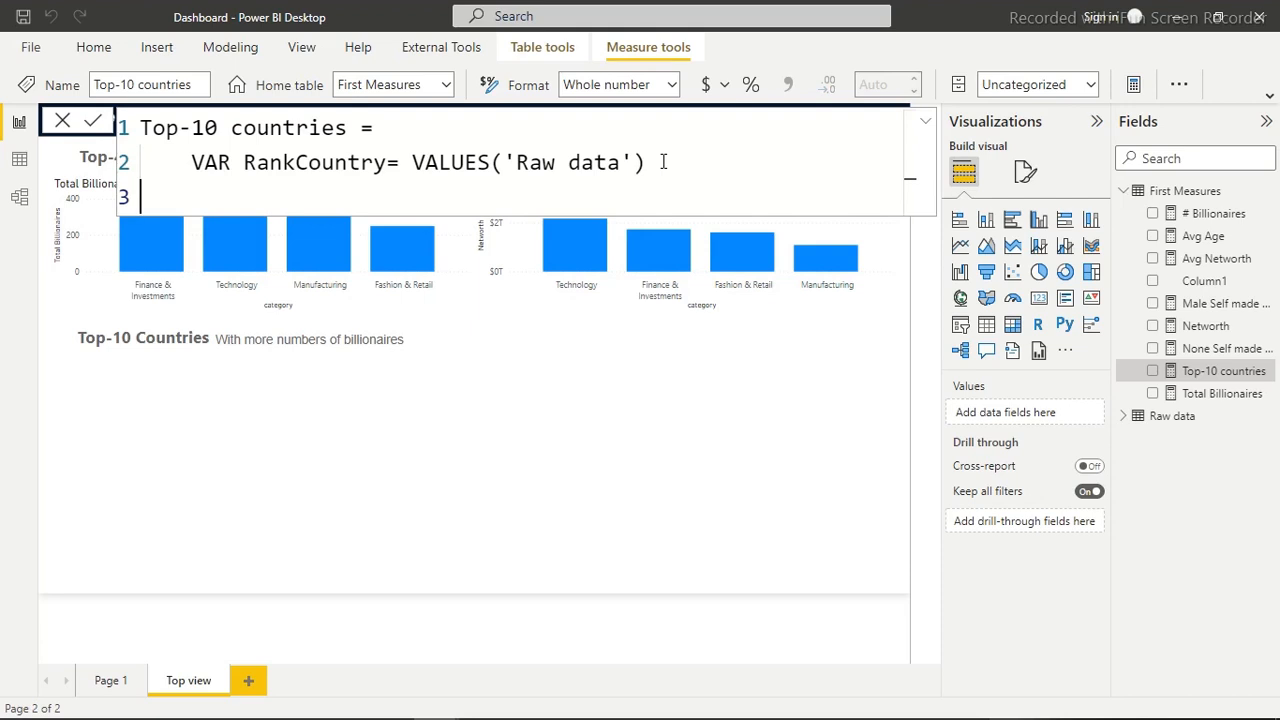
pyautogui.press('Tab')
pyautogui.write('Retur')
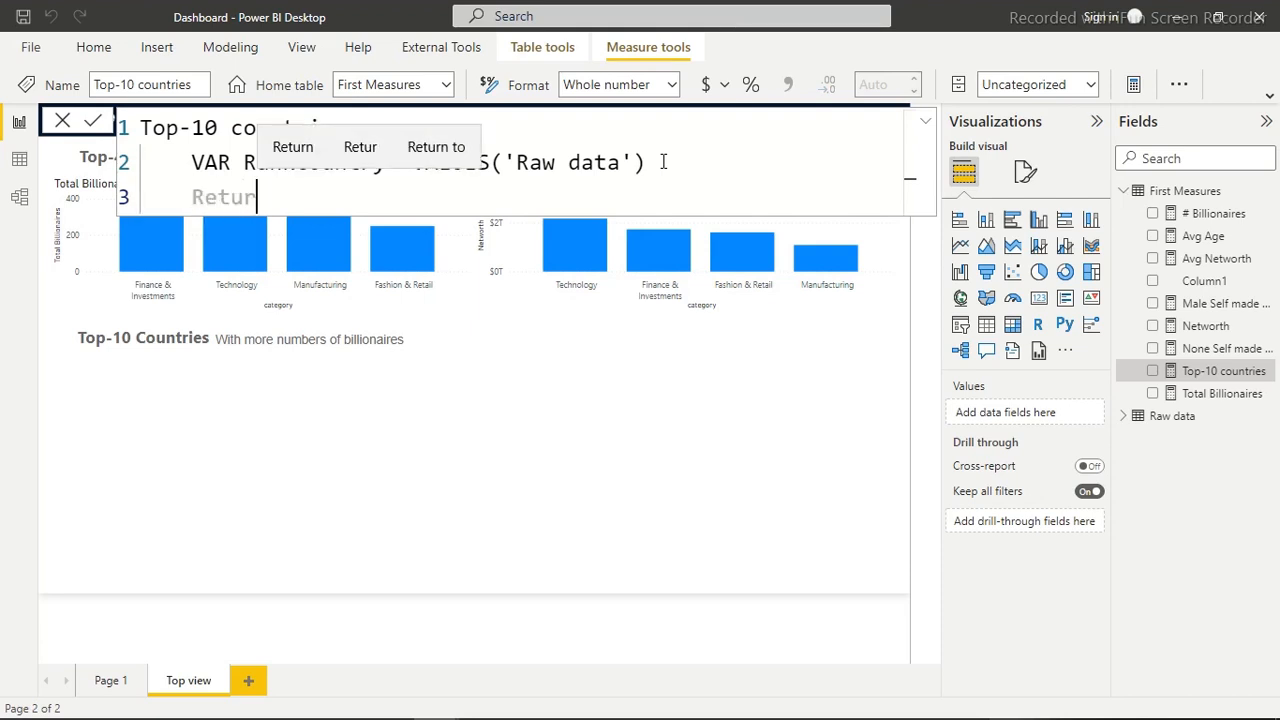
pyautogui.write('n')
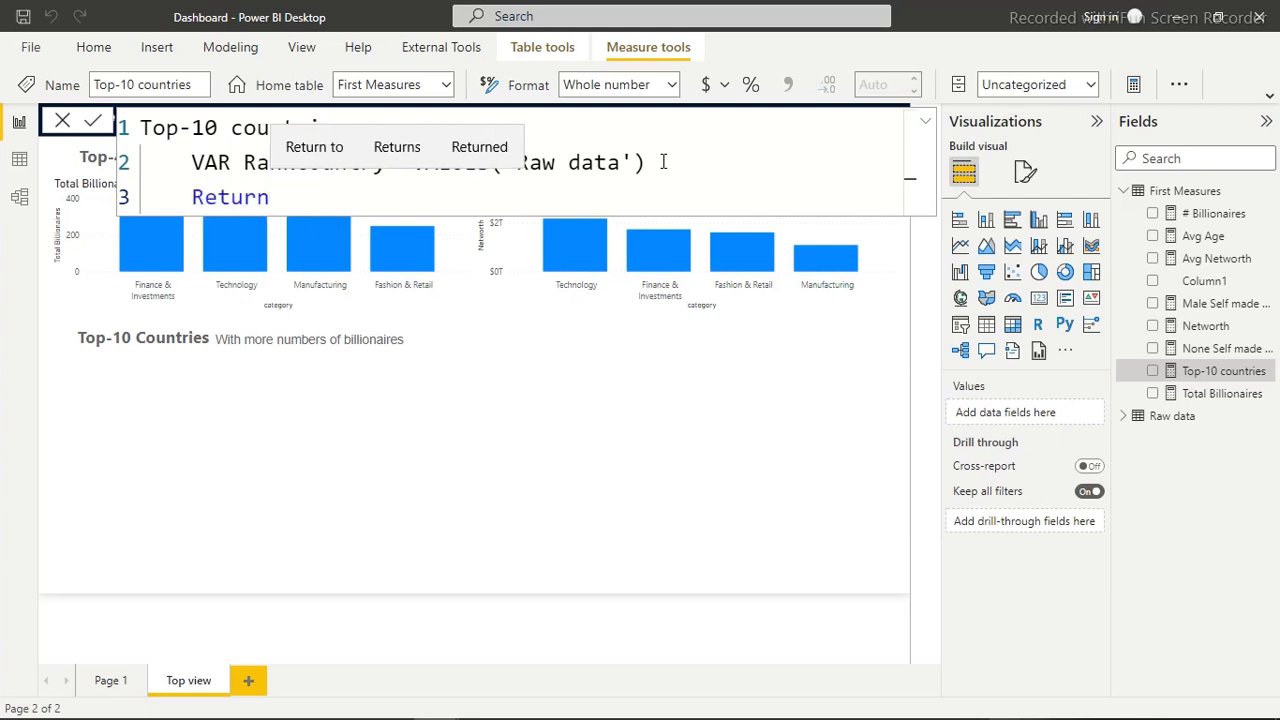
pyautogui.press('Escape')
# Below Return, begin a CALCULATE function with the [Total Billionaires] measure as its expression, ready for a filter argument
pyautogui.hotkey('shift', 'Return')
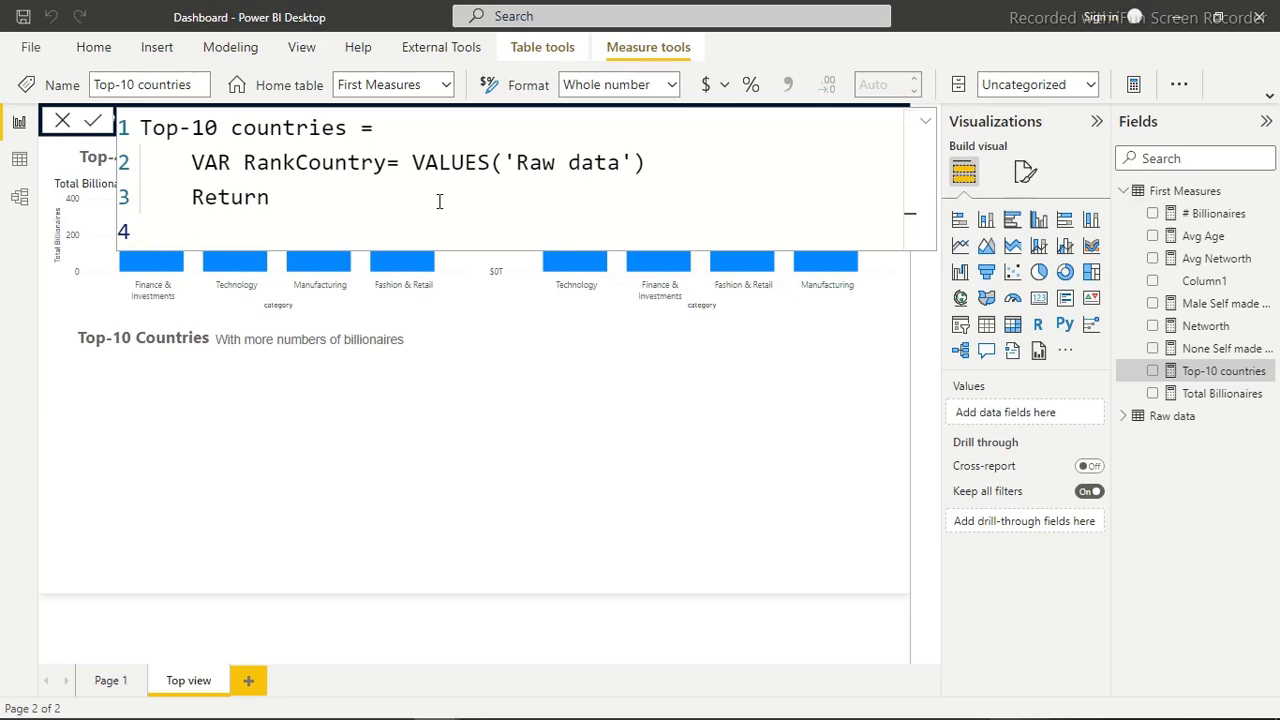
pyautogui.write('Cou')
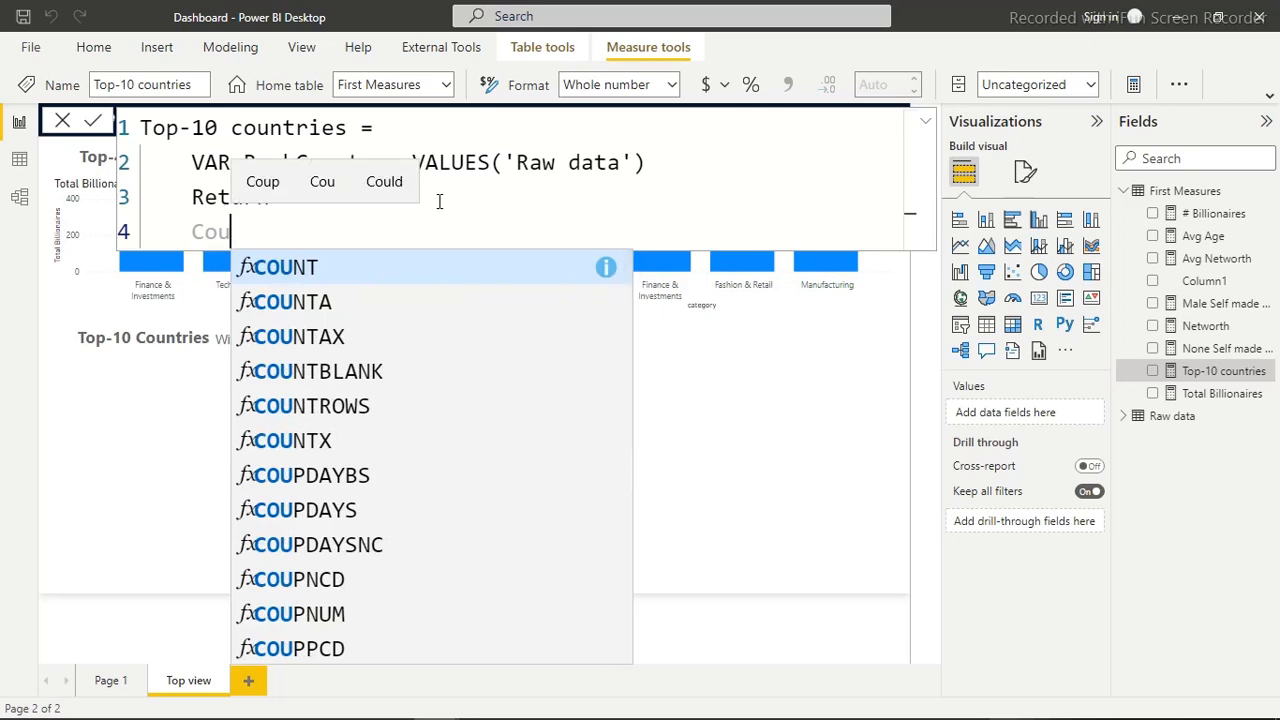
pyautogui.press('BackSpace')
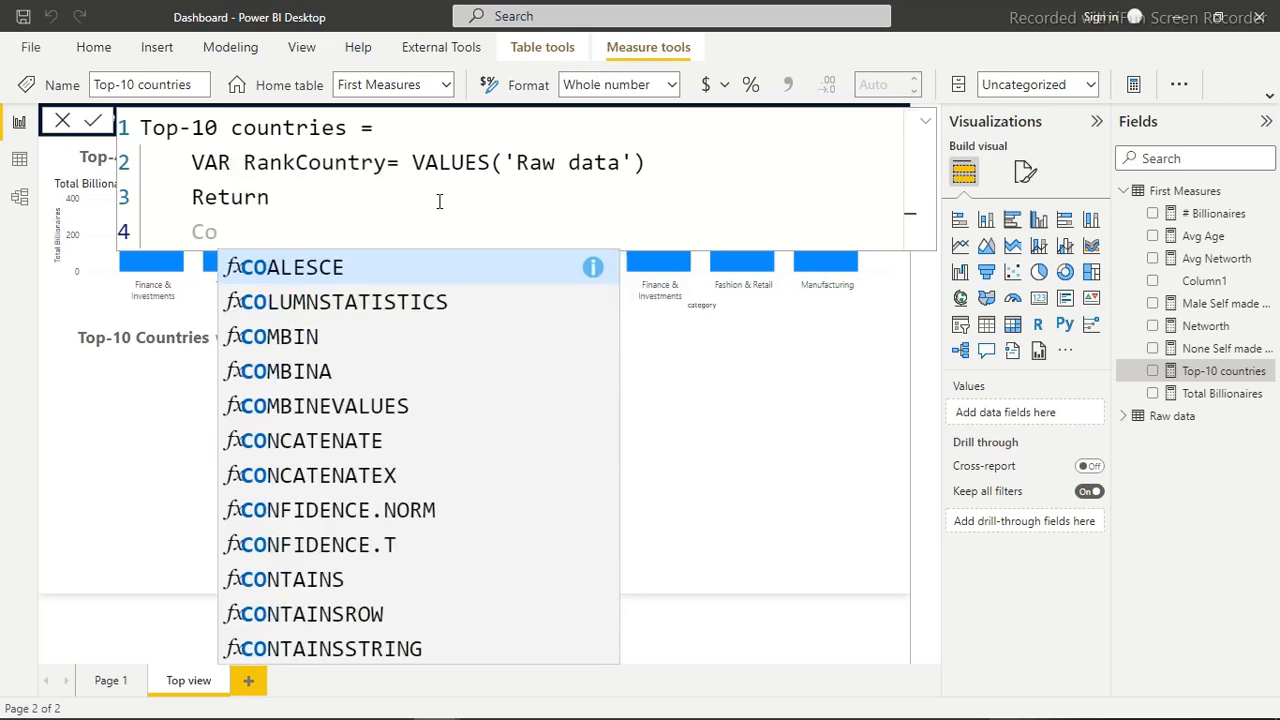
pyautogui.press('BackSpace')
pyautogui.write('a')
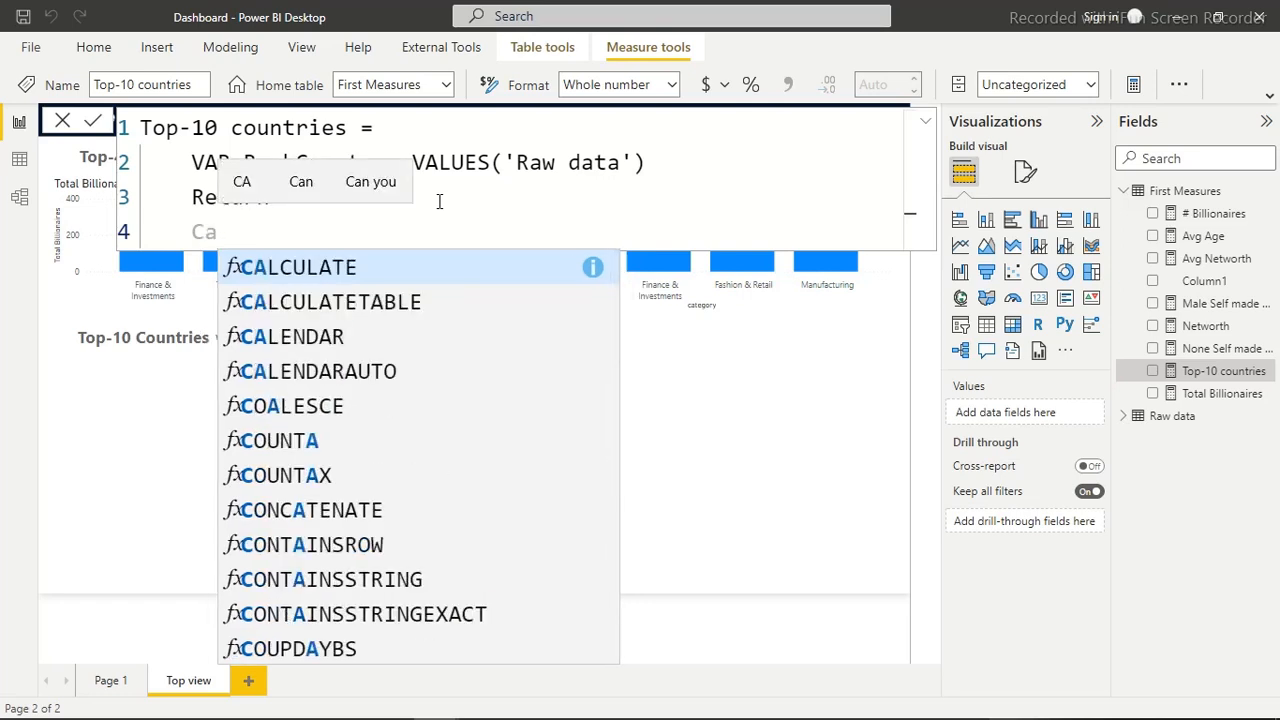
pyautogui.press('Tab')
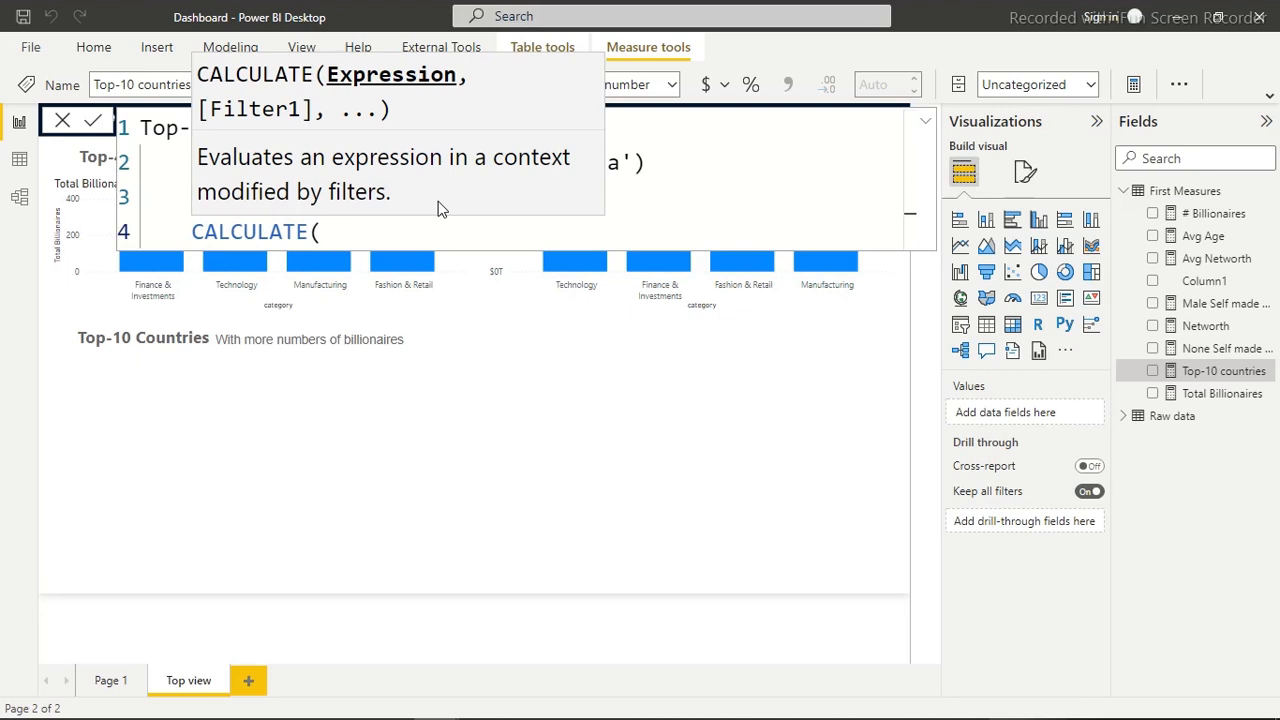
pyautogui.write('tota')
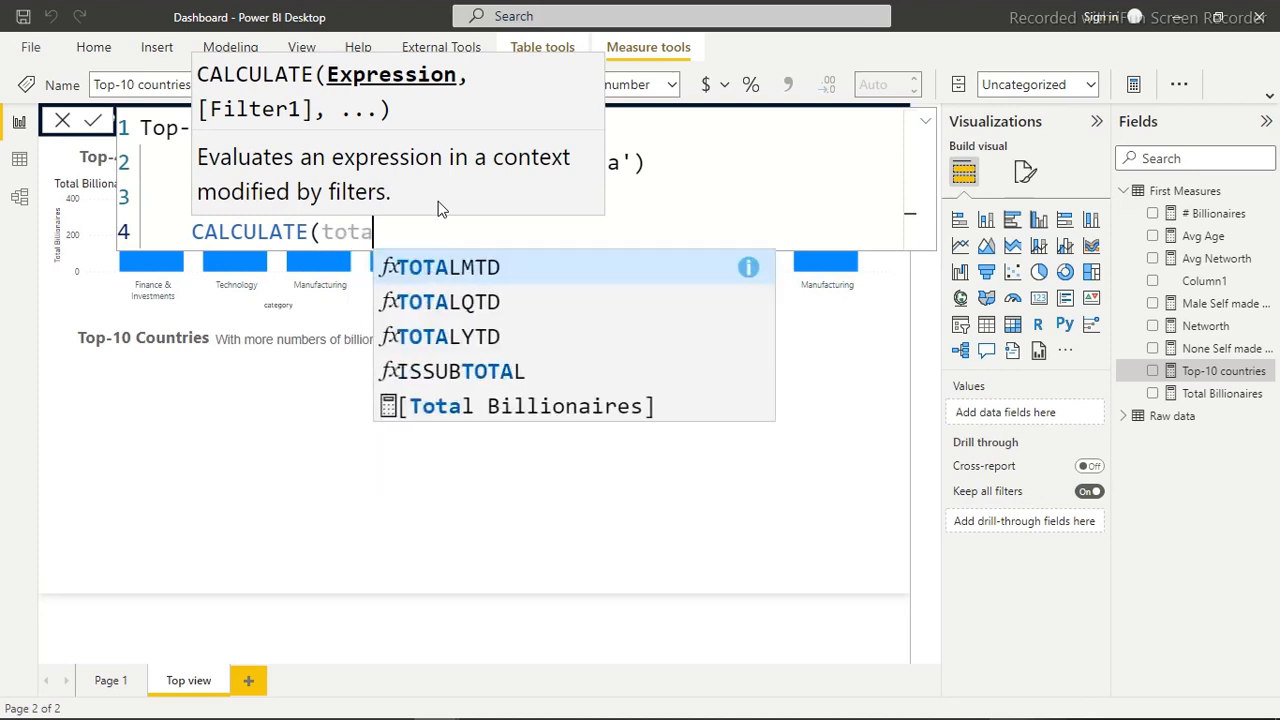
pyautogui.press('Down')
pyautogui.press('Down')
pyautogui.press('Down')
pyautogui.press('Down')
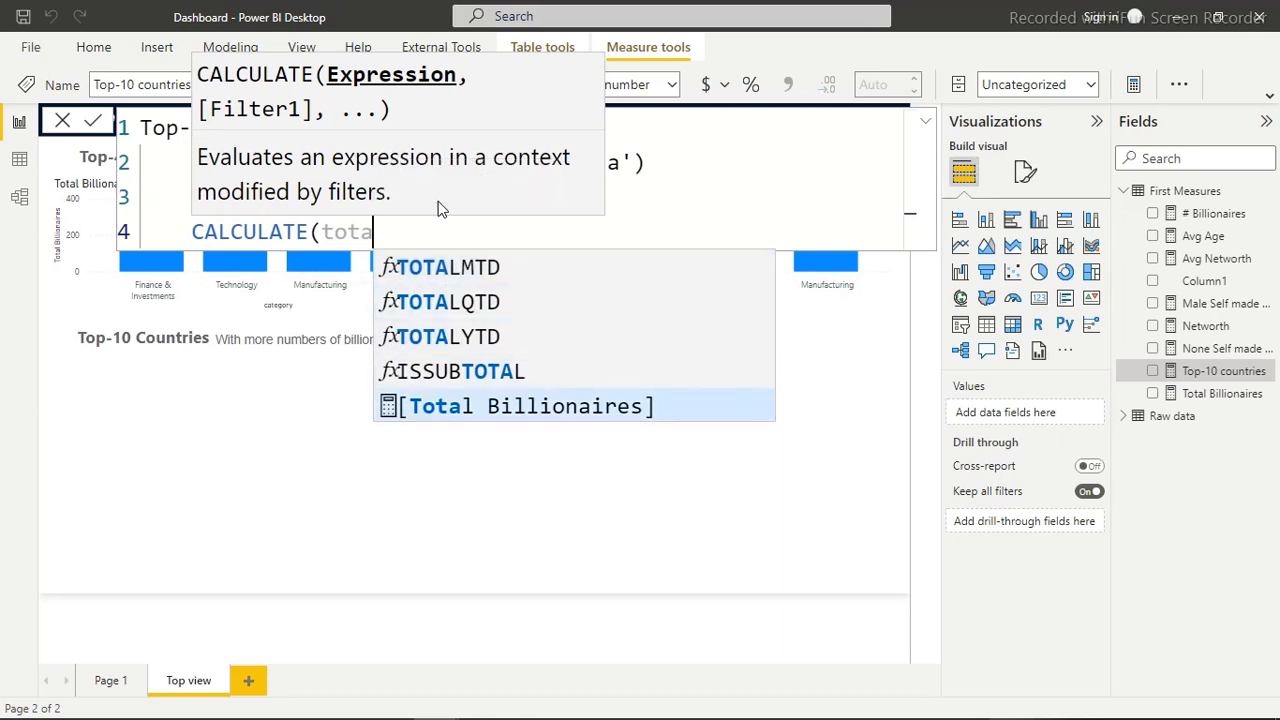
pyautogui.press('Tab')
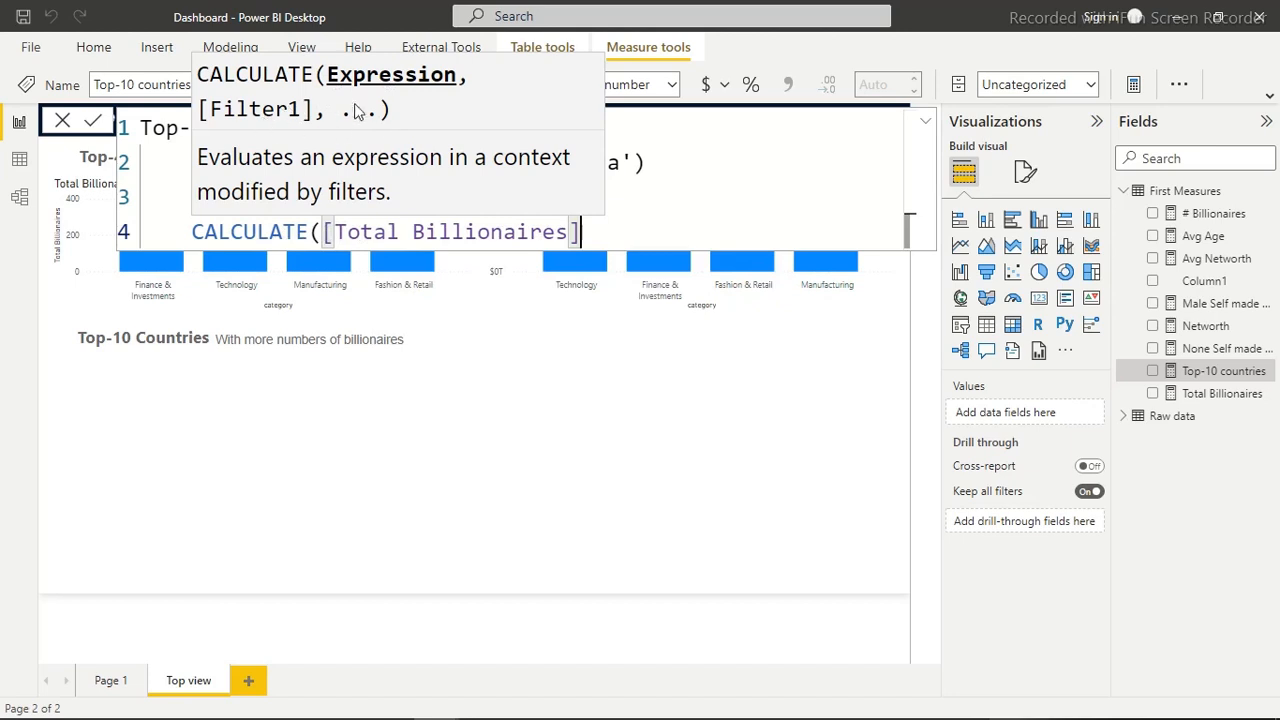
pyautogui.write(',')
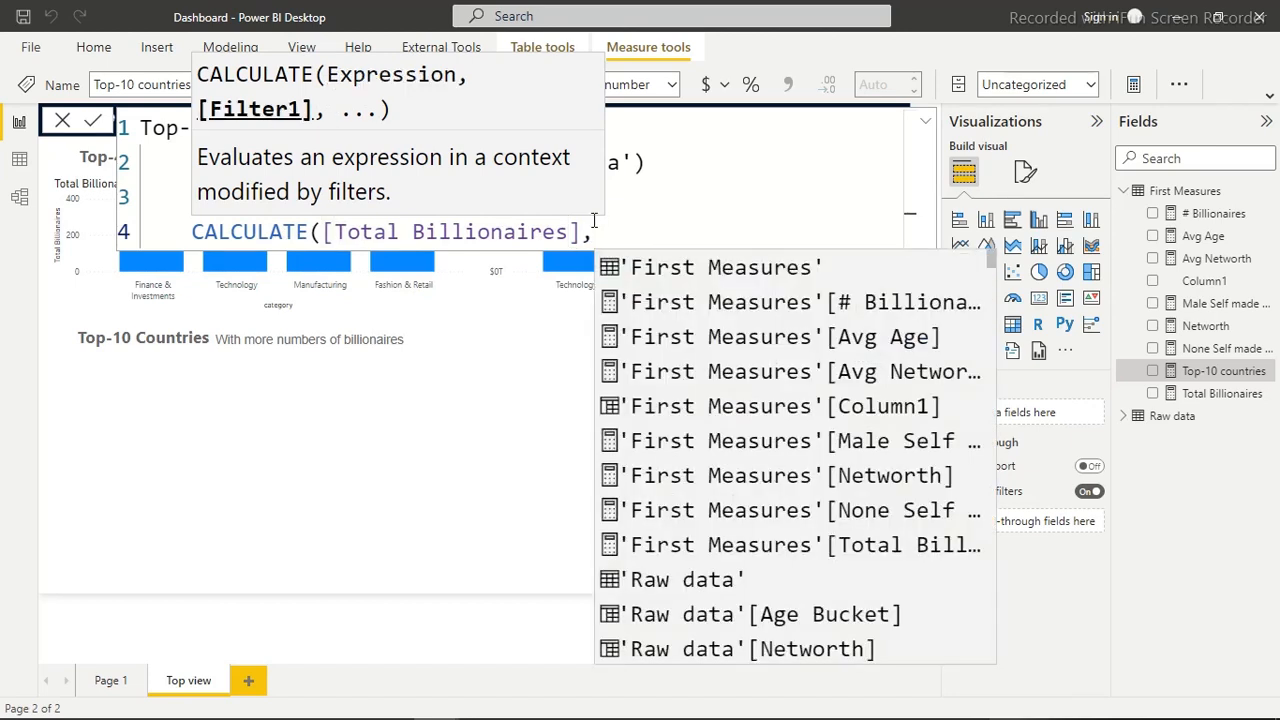
# On a new line, start a TOPN function as the CALCULATE filter with 10 as its N value
pyautogui.hotkey('shift', 'Return')
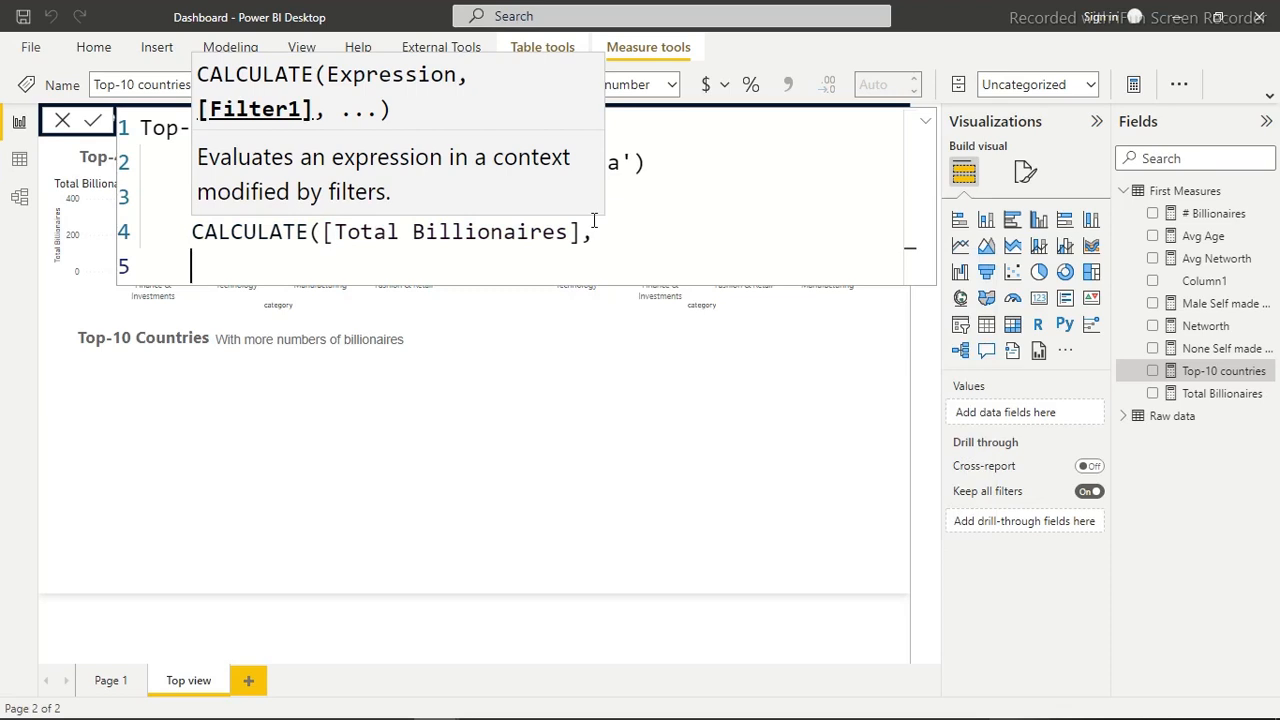
pyautogui.write('tot')
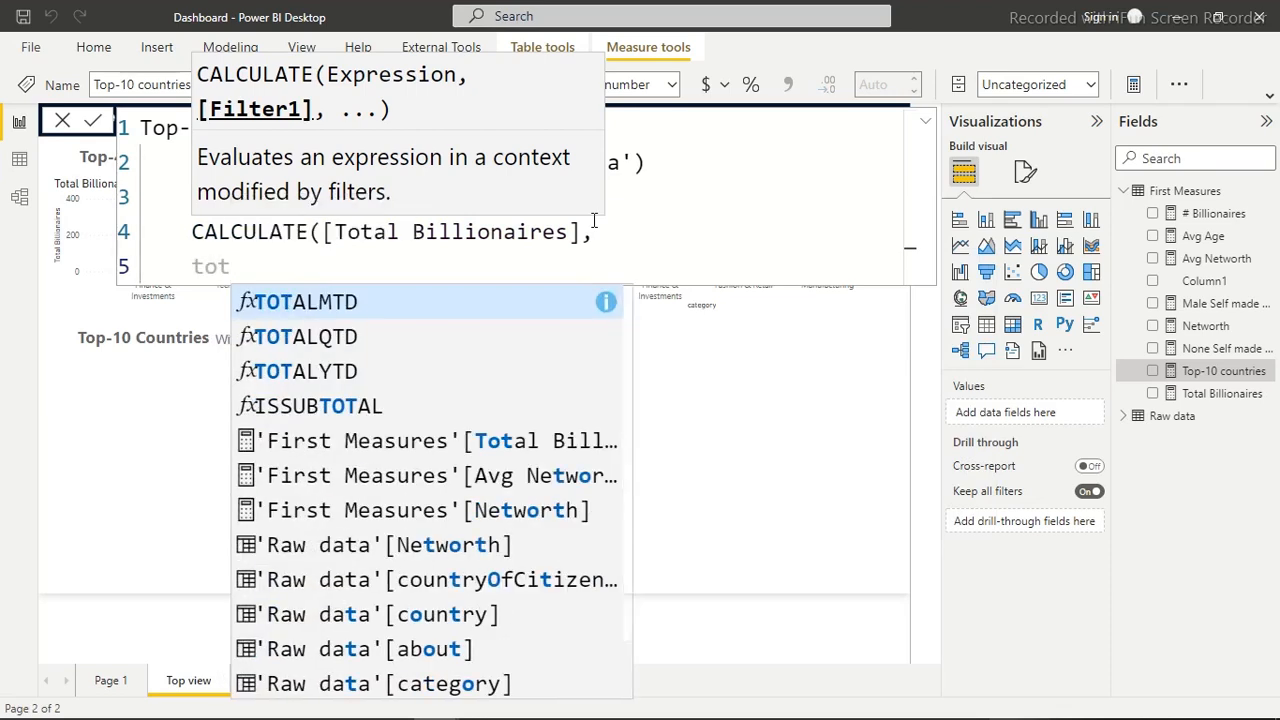
pyautogui.press('BackSpace')
pyautogui.write('pt')
pyautogui.press('BackSpace')
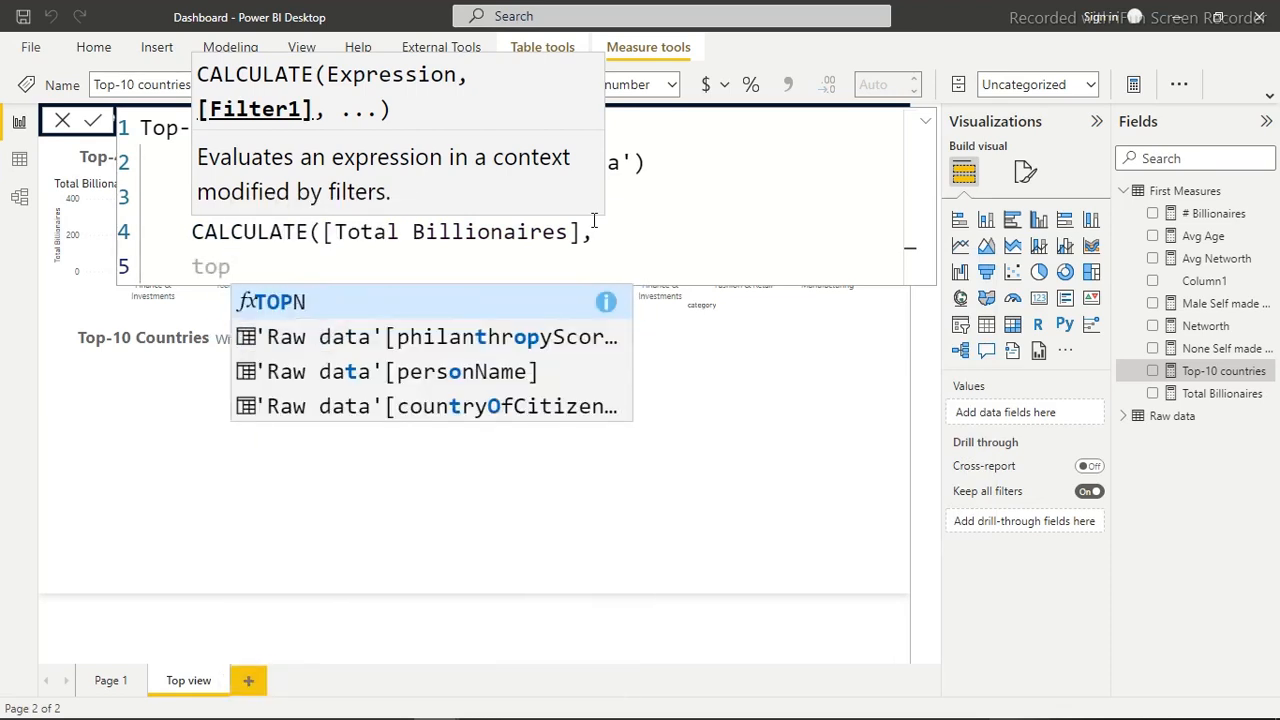
pyautogui.press('Tab')
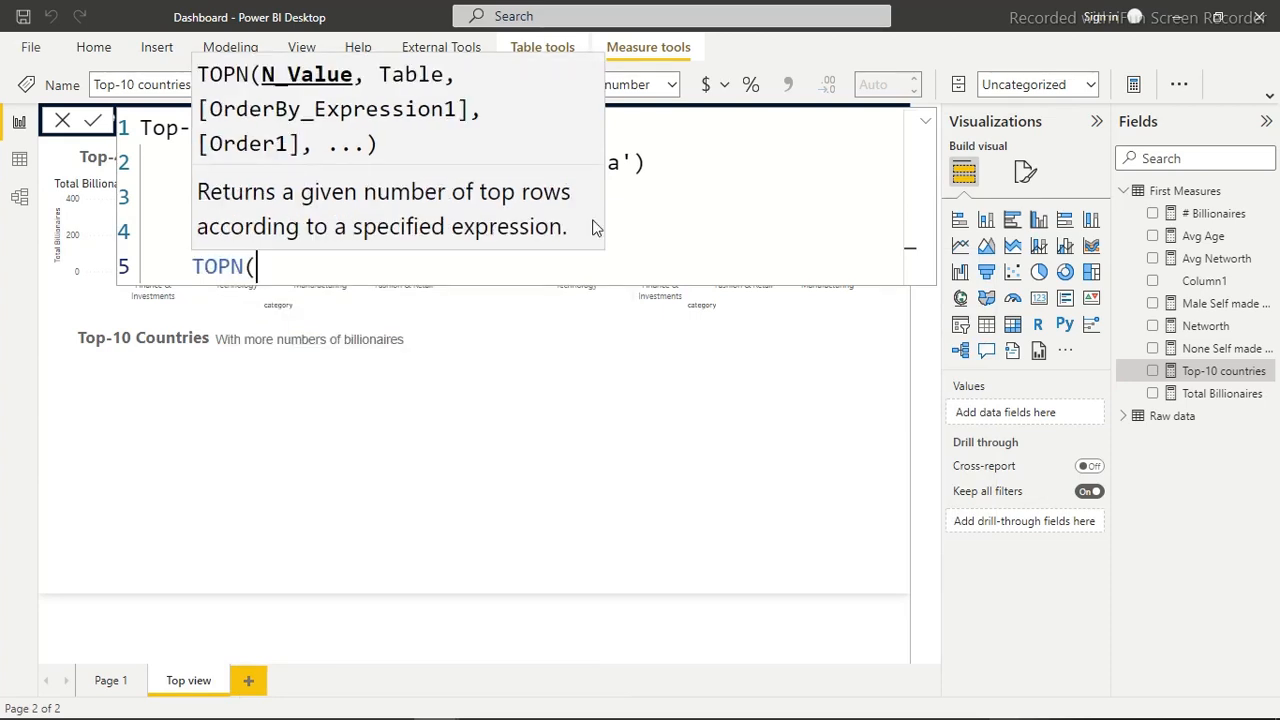
pyautogui.write('10,')
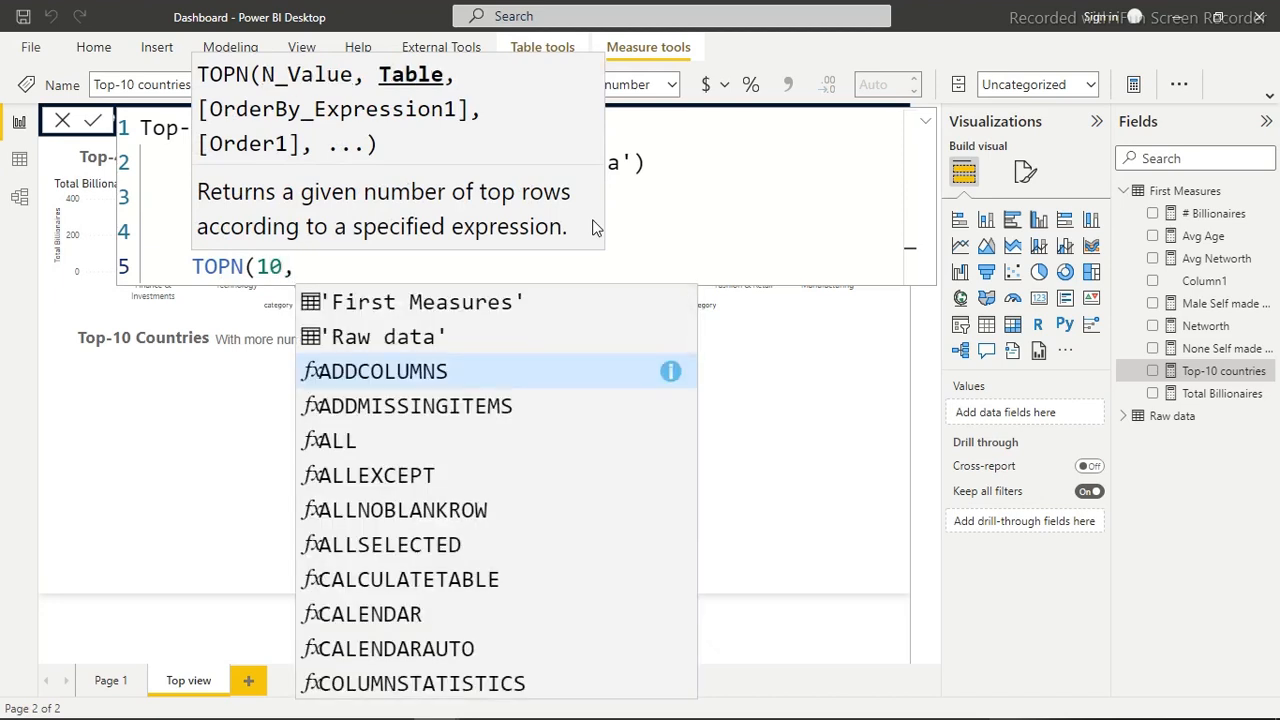
# Supply ALL('Raw data') as TOPN's table argument on its own line, followed by a comma
pyautogui.hotkey('shift', 'Return')
pyautogui.press('Tab')
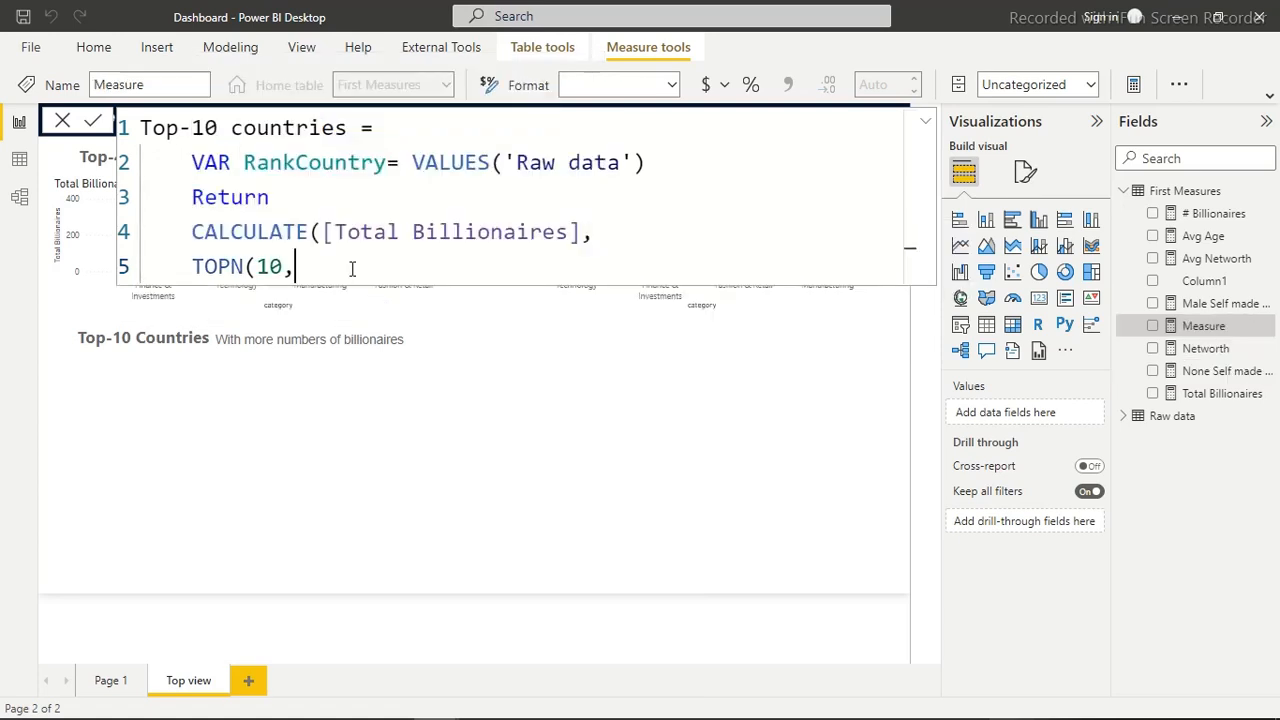
pyautogui.hotkey('shift', 'Return')
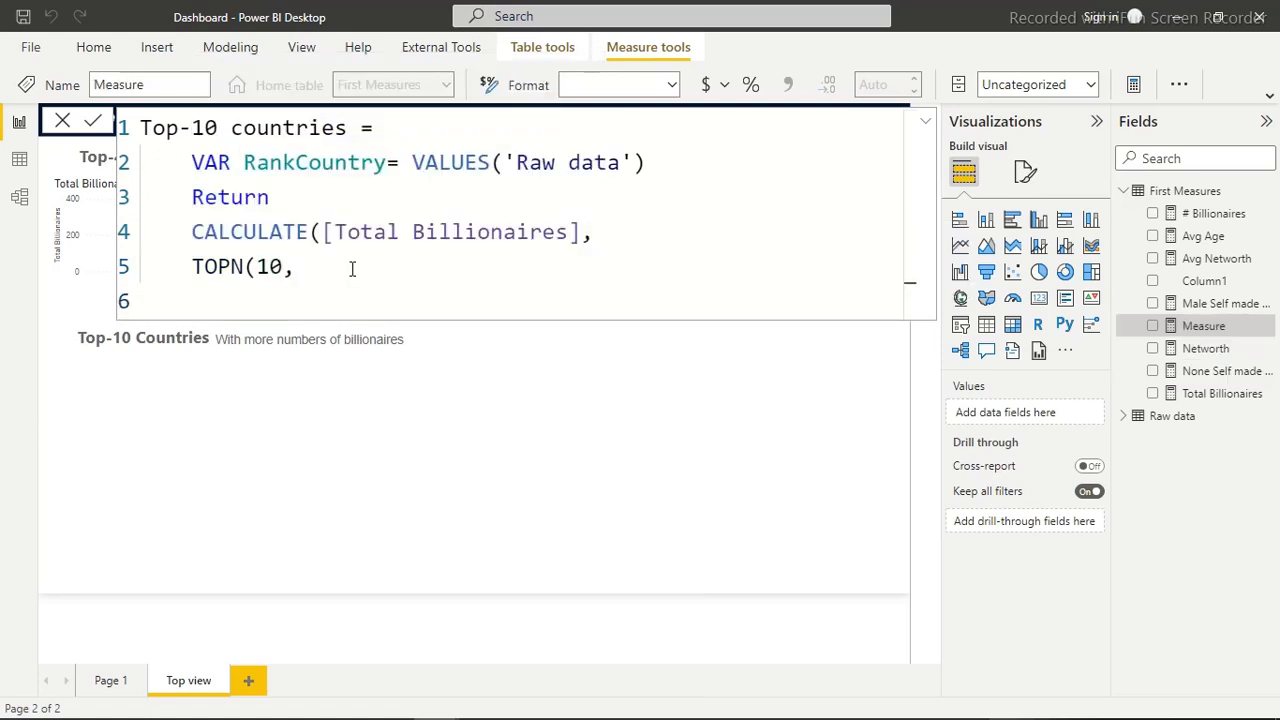
pyautogui.write('all')
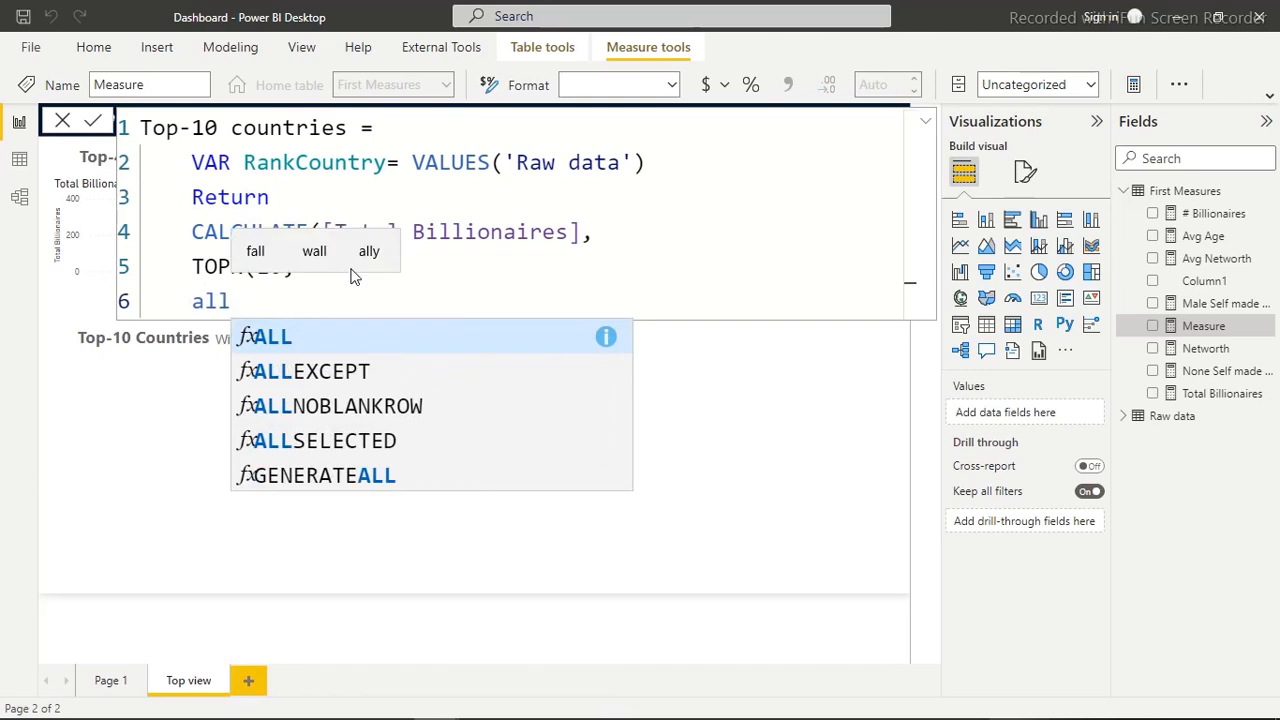
pyautogui.press('Tab')
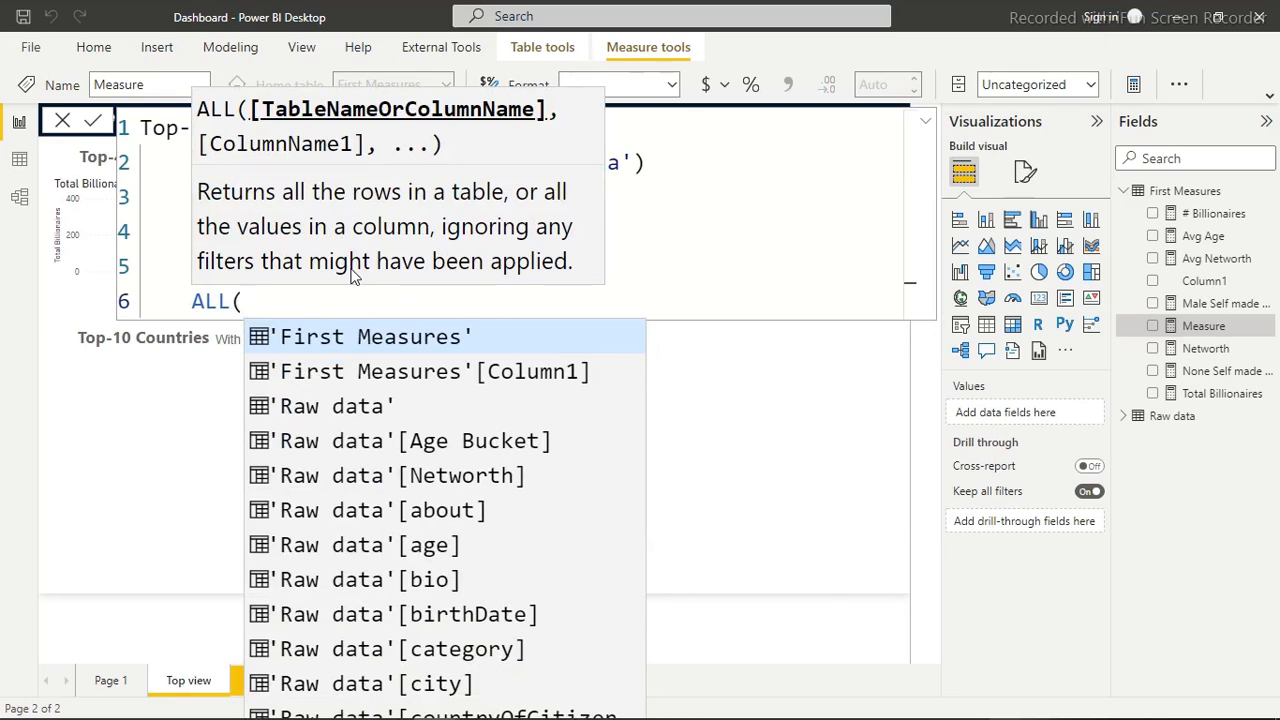
pyautogui.write('rw')
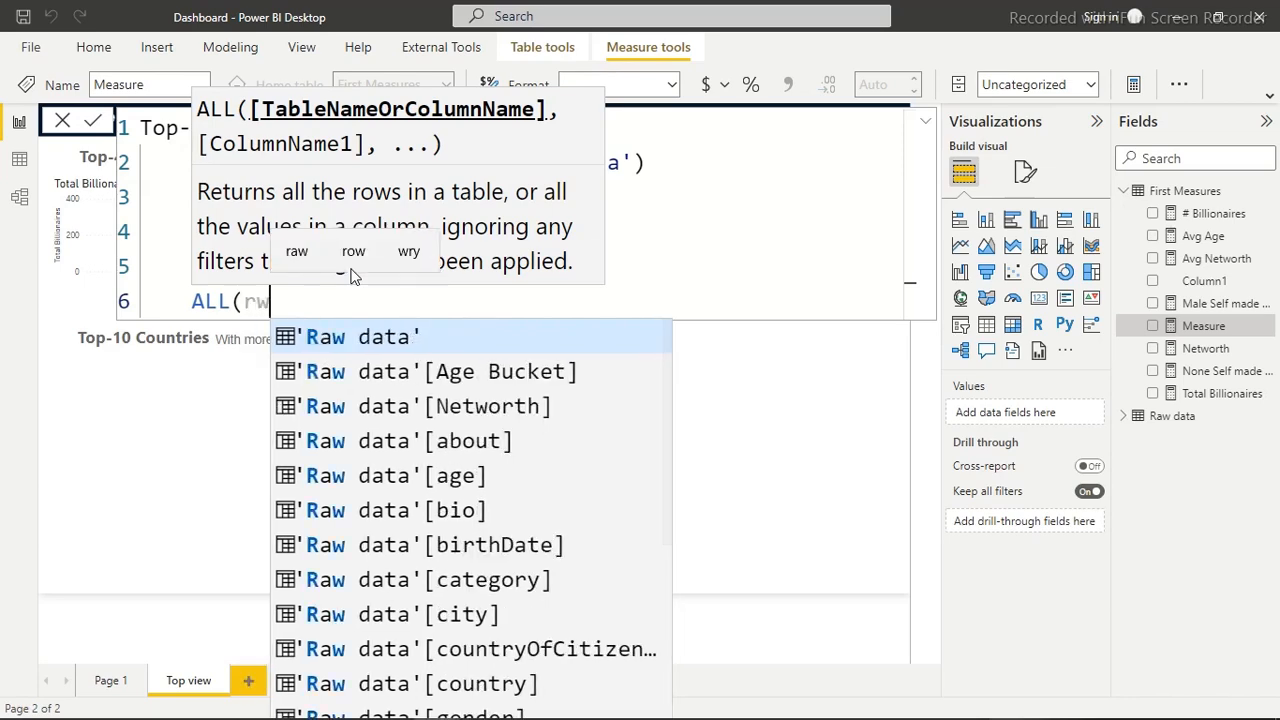
pyautogui.write('w')
pyautogui.press('BackSpace')
pyautogui.press('BackSpace')
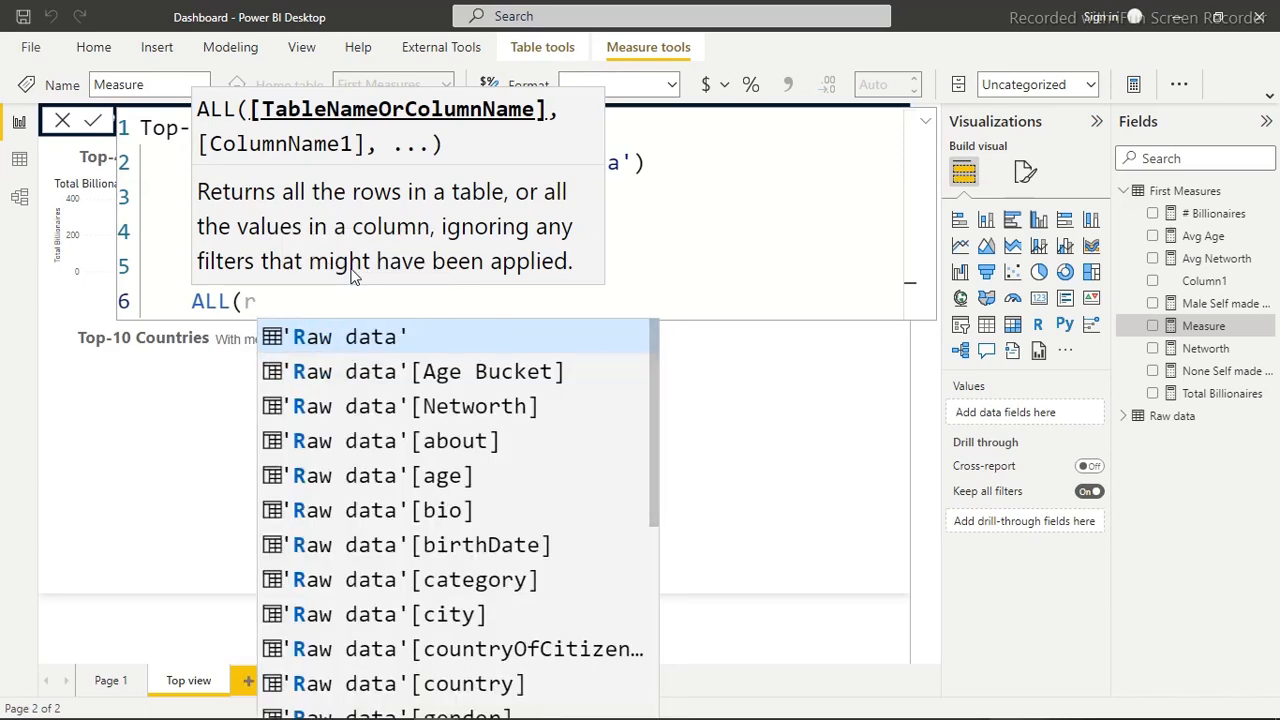
pyautogui.click(357, 337)
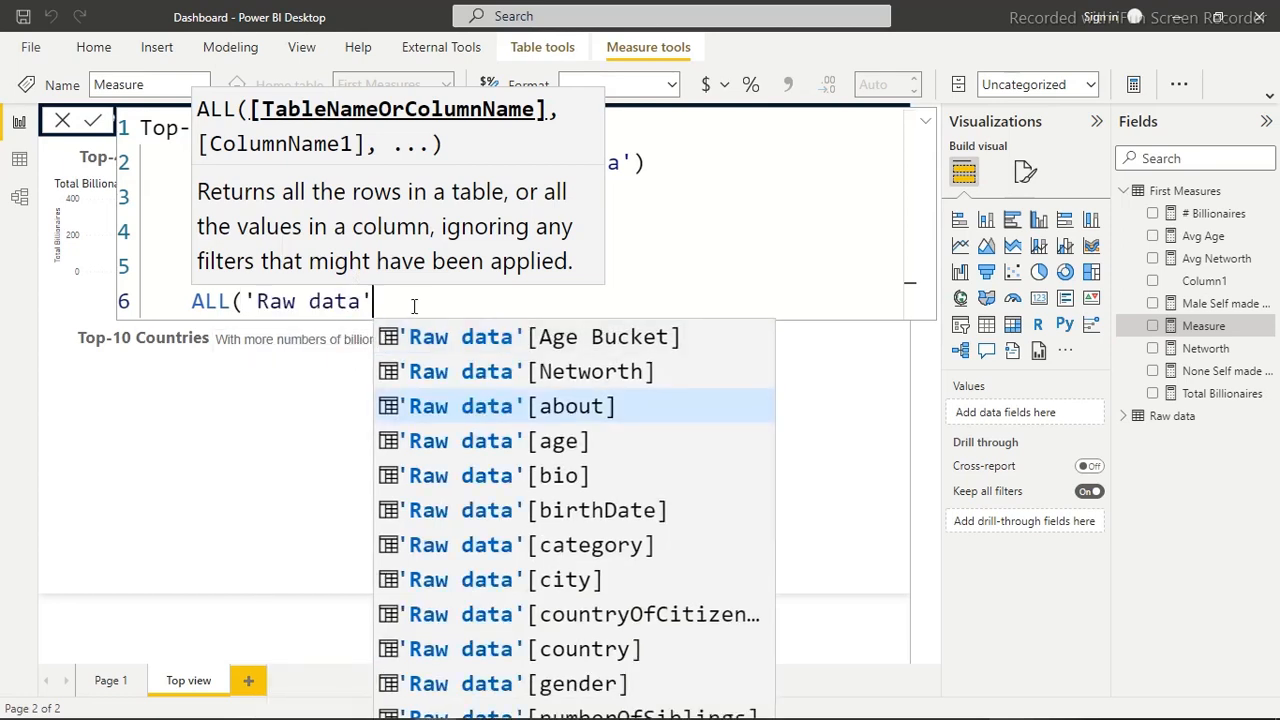
pyautogui.write('),')
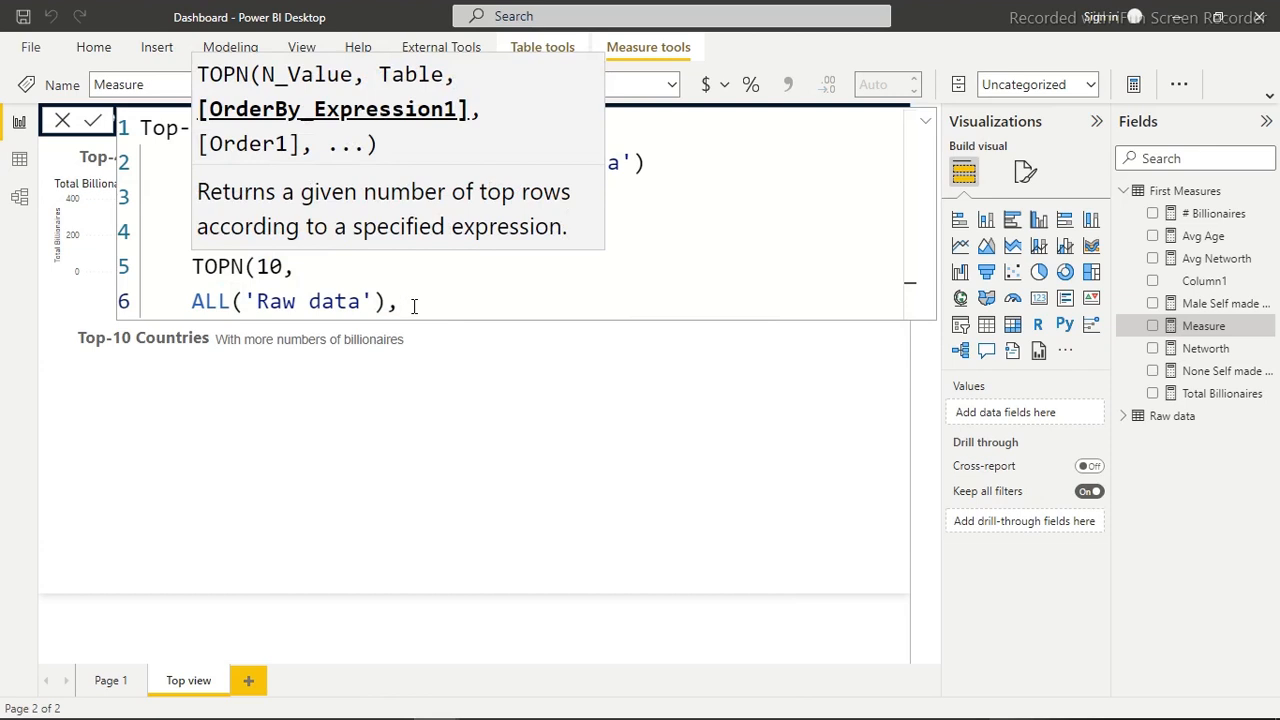
# Enter the [Total Billionaires] measure on a new line as TOPN's order-by expression
pyautogui.hotkey('shift', 'Return')
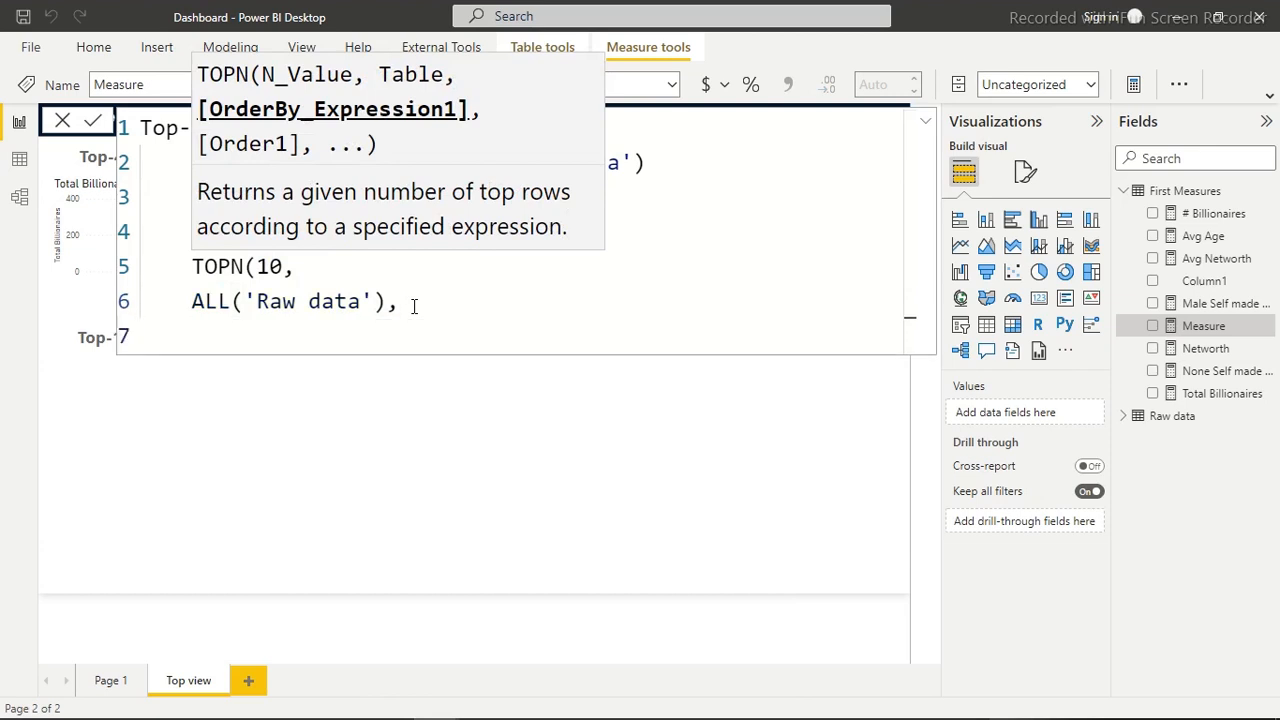
pyautogui.write('to')
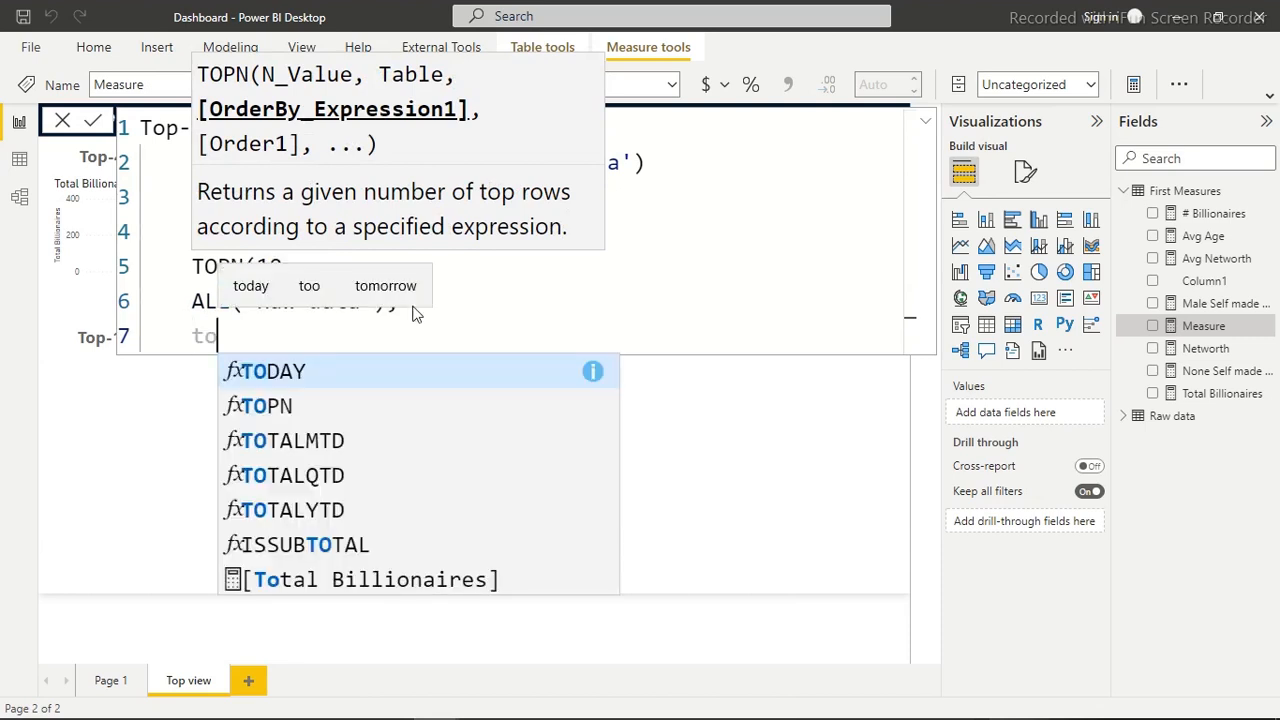
pyautogui.click(422, 580)
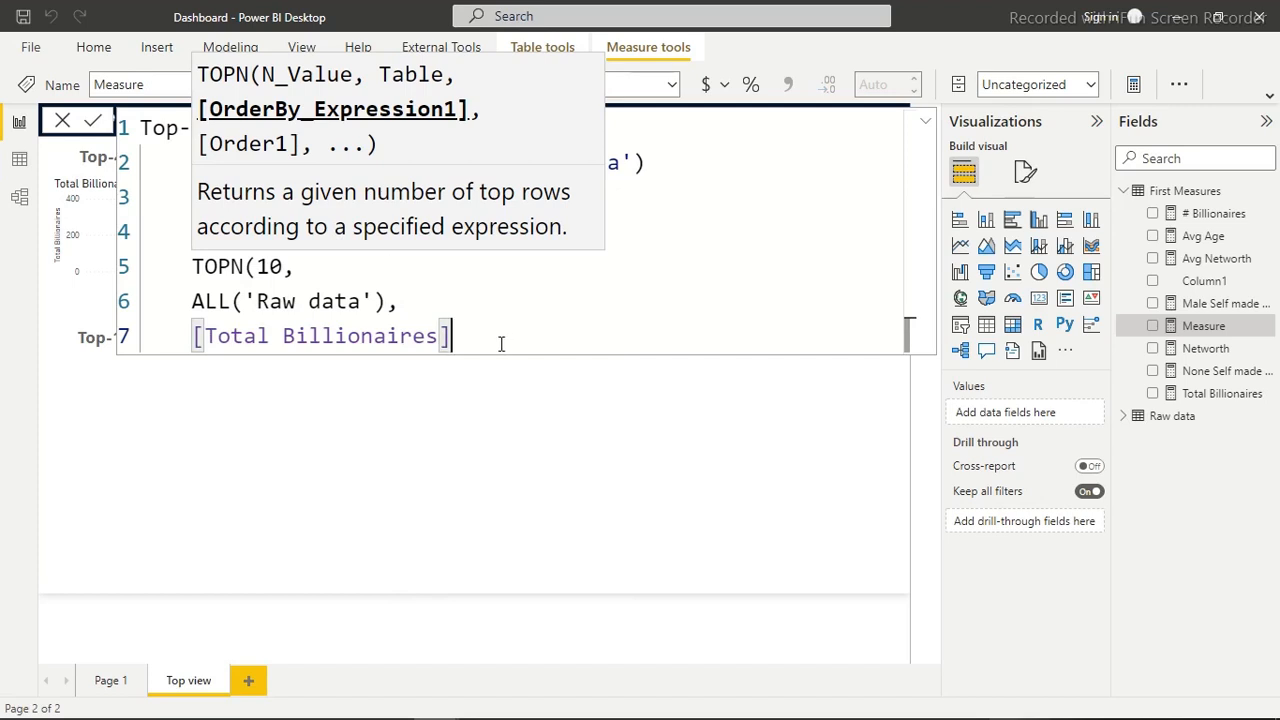
# Close the TOPN function, add a comma, and start a new line for the next CALCULATE filter
pyautogui.write('),')
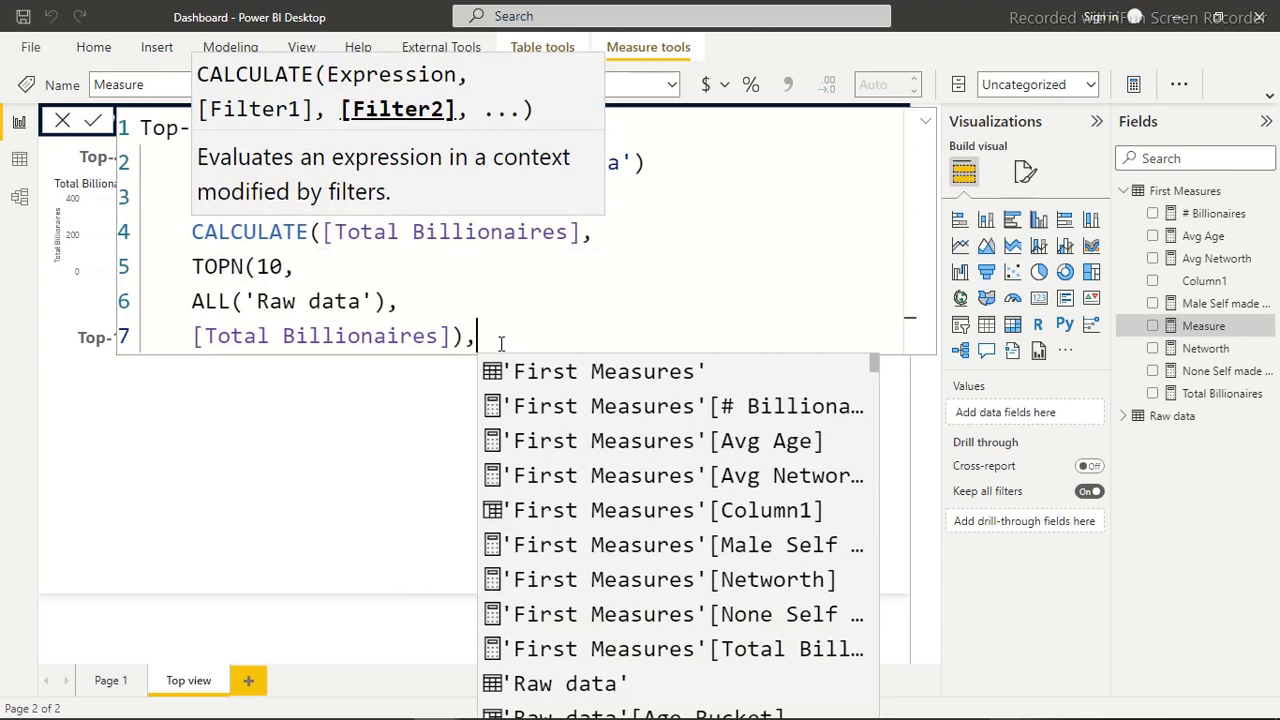
pyautogui.hotkey('shift', 'Return')
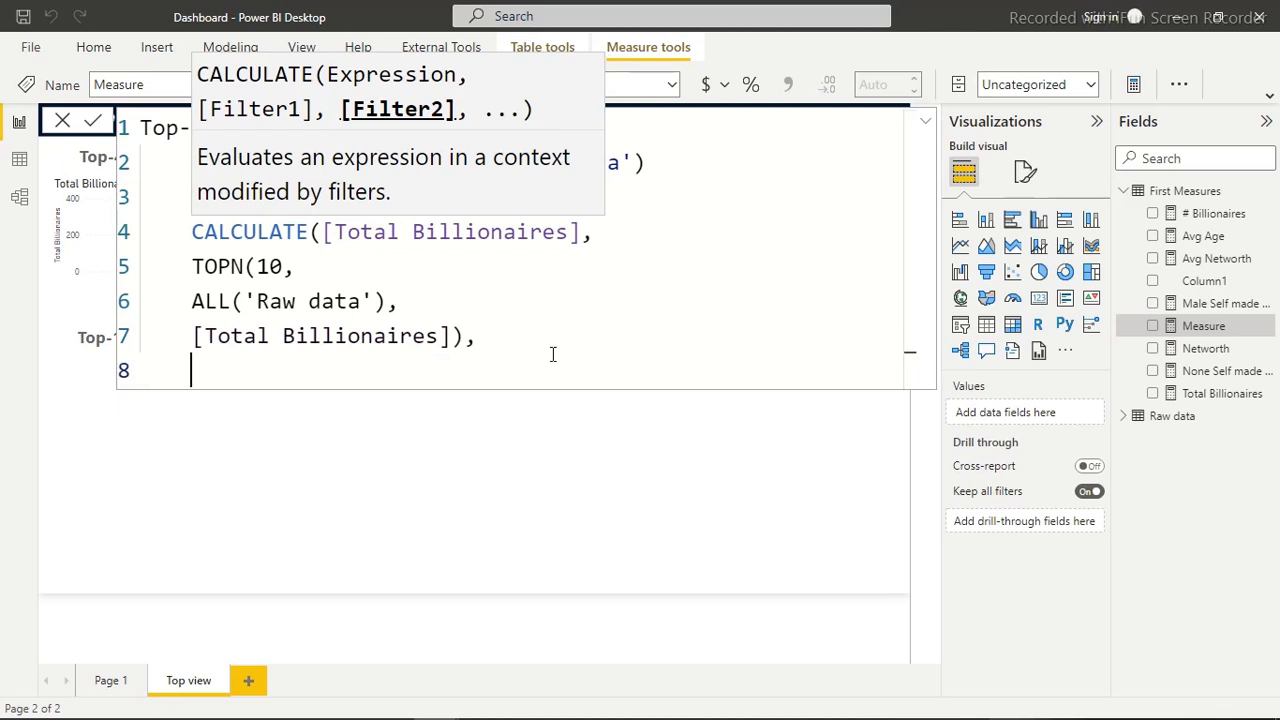
# Add the RankCountry variable as the last CALCULATE filter on line 8 and close the function
pyautogui.click(258, 268)
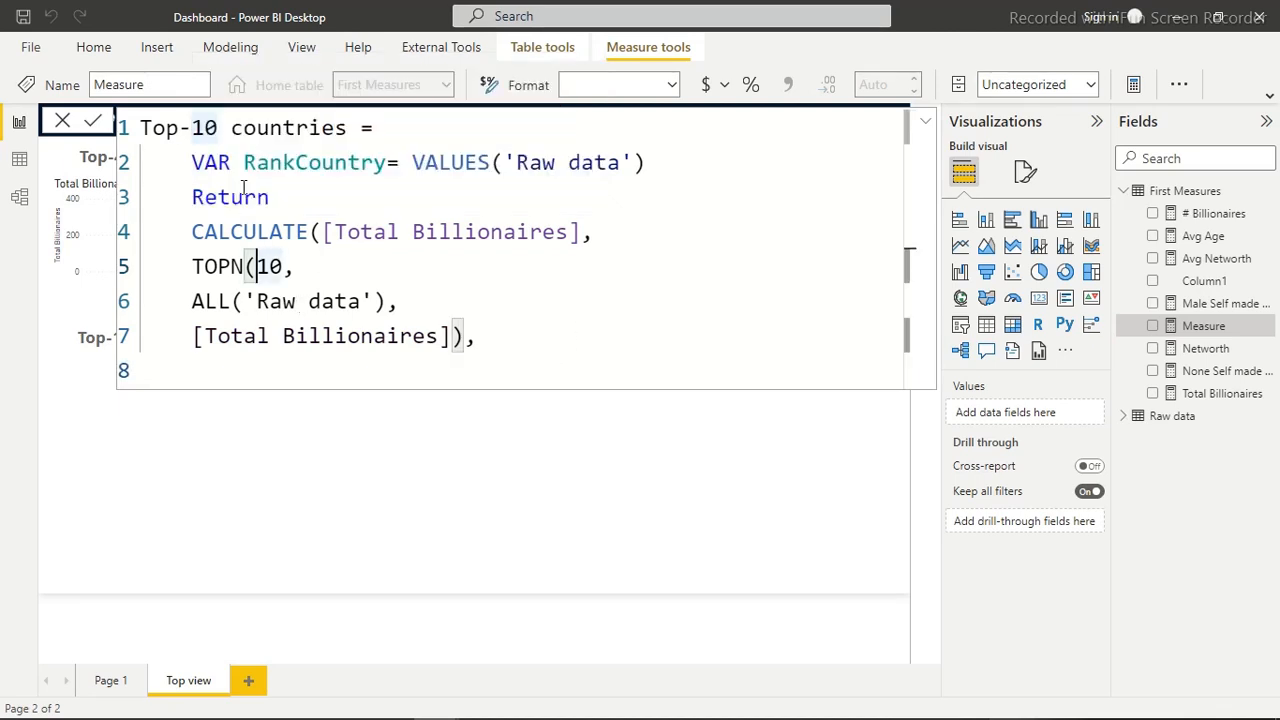
pyautogui.moveTo(241, 163); pyautogui.dragTo(390, 162)
pyautogui.hotkey('ctrl', 'c')
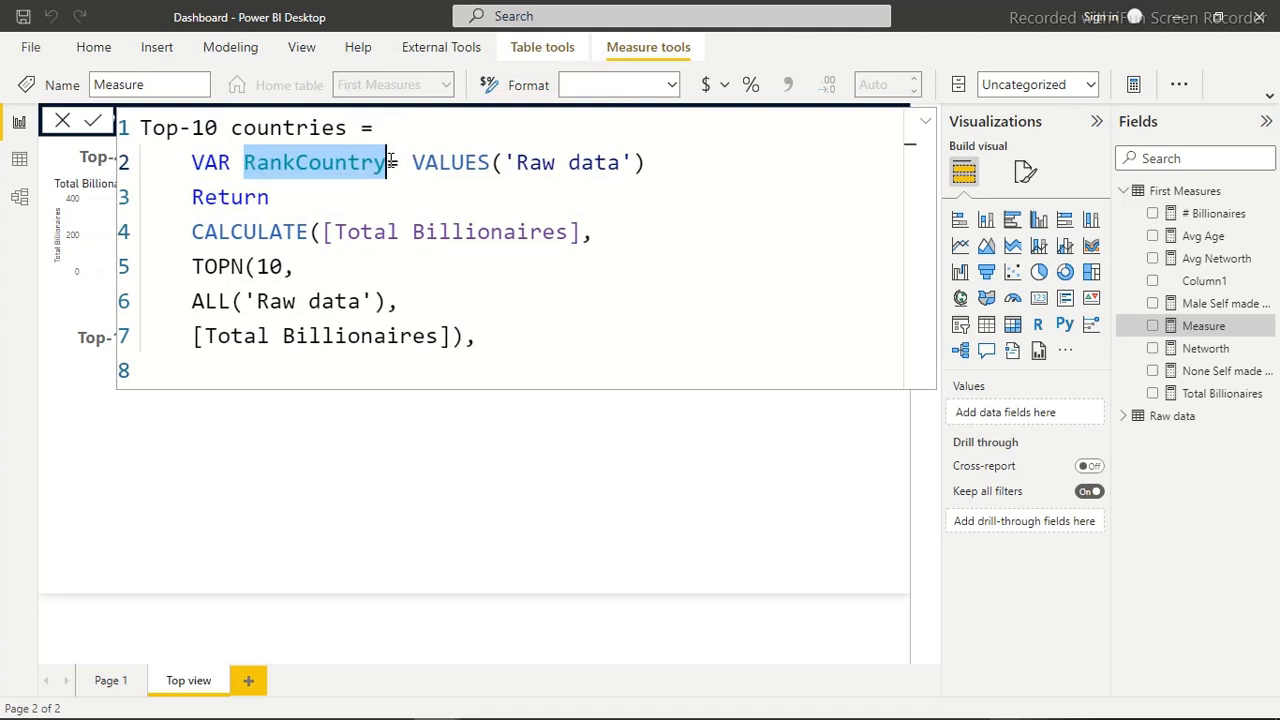
pyautogui.click(326, 374)
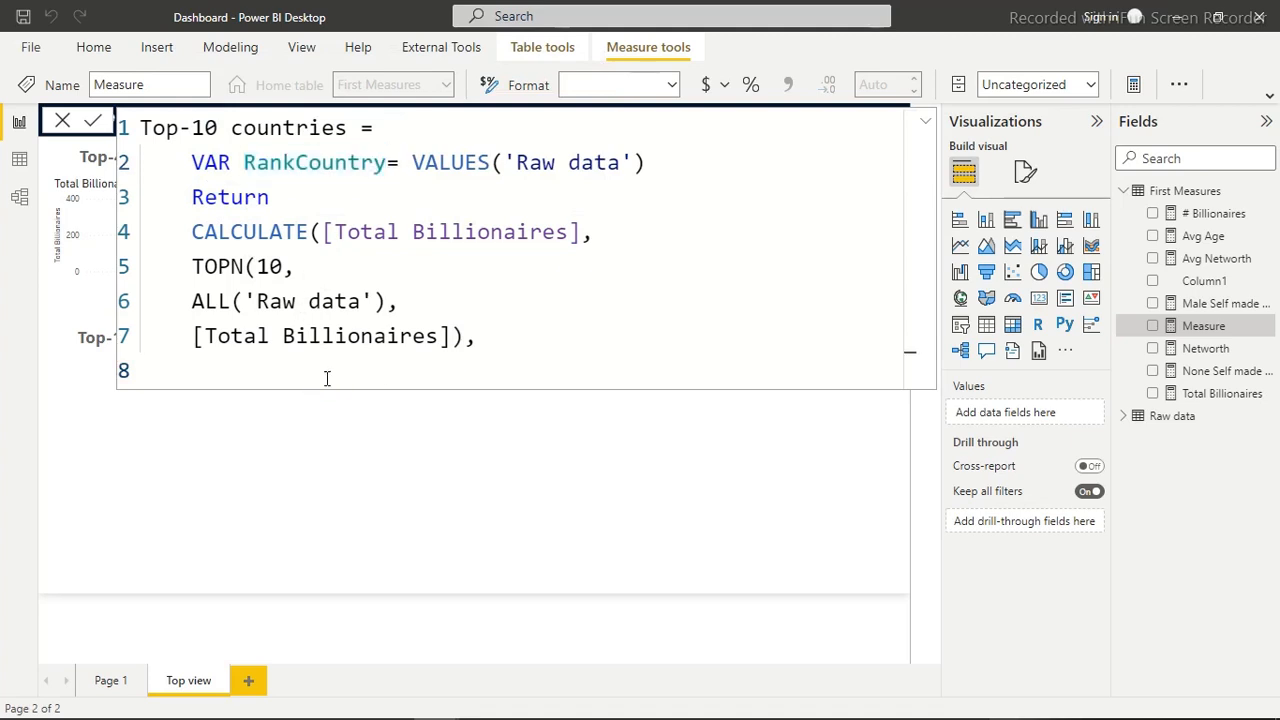
pyautogui.hotkey('ctrl', 'v')
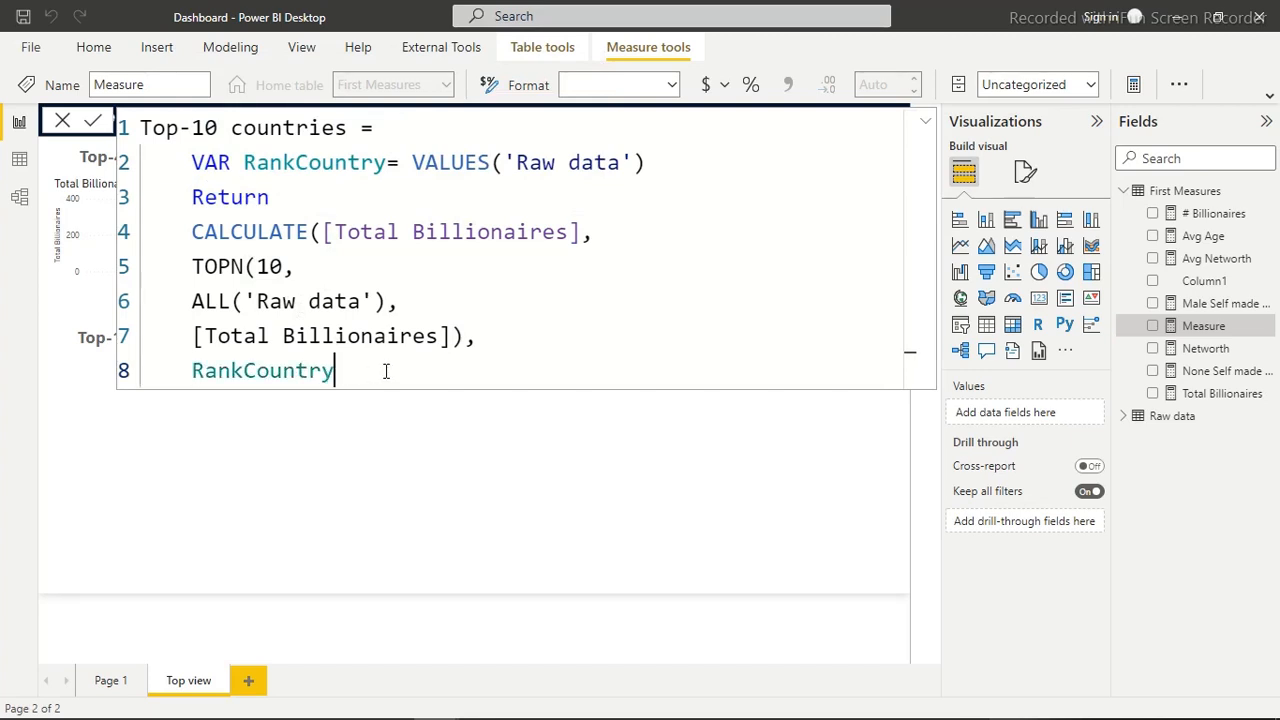
pyautogui.write(')')
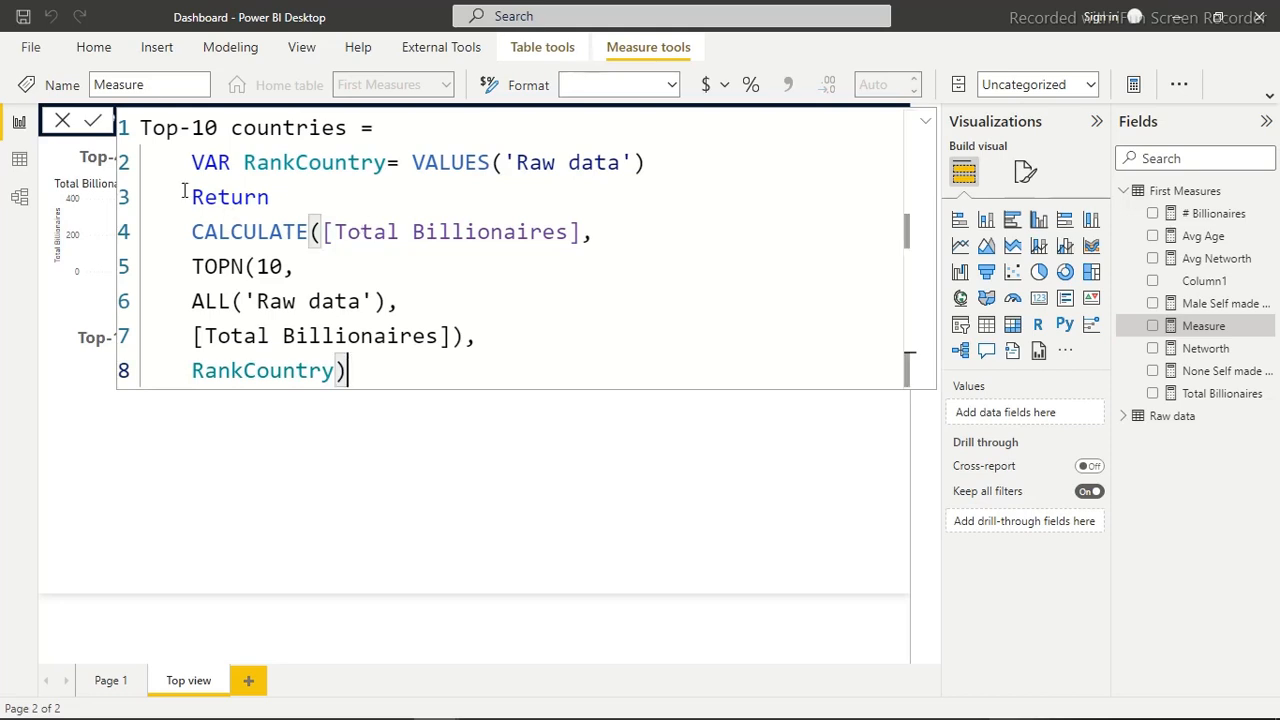
# Review the formula's RankCountry variable, Return, CALCULATE expression and TOPN parts, and commit the Top-10 countries measure
pyautogui.moveTo(190, 163); pyautogui.dragTo(420, 165)
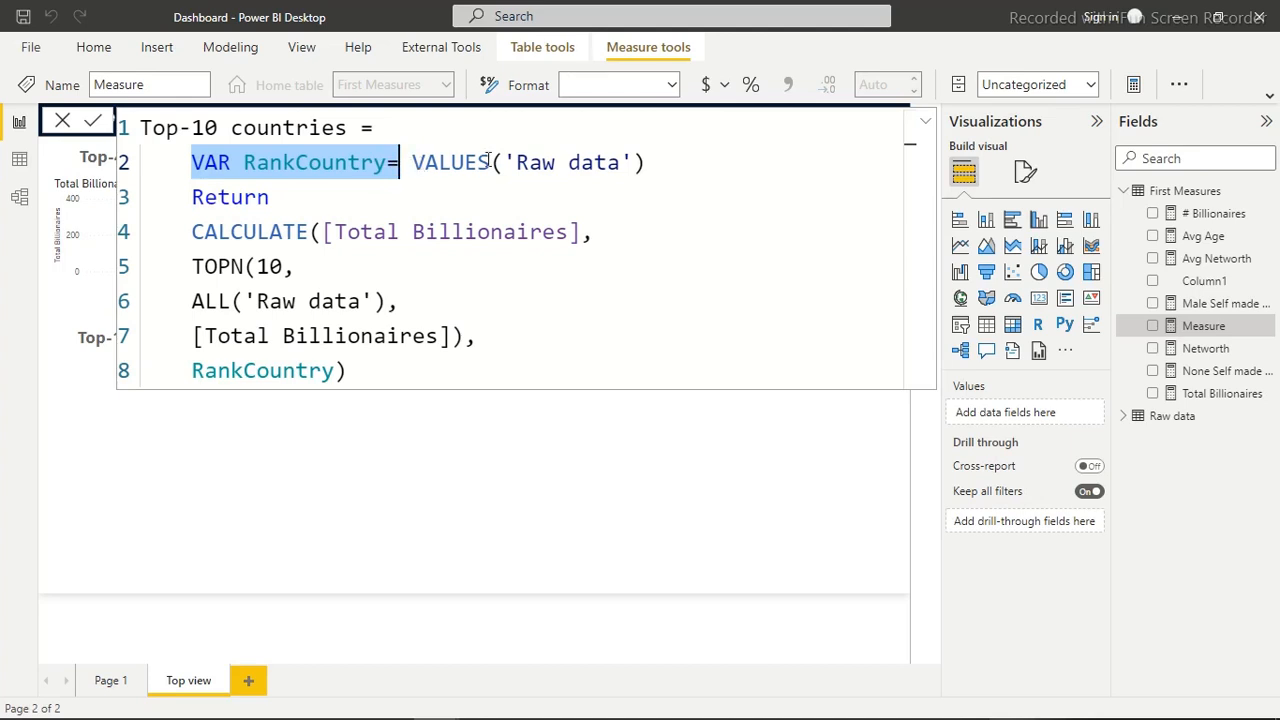
pyautogui.moveTo(516, 163); pyautogui.dragTo(625, 162)
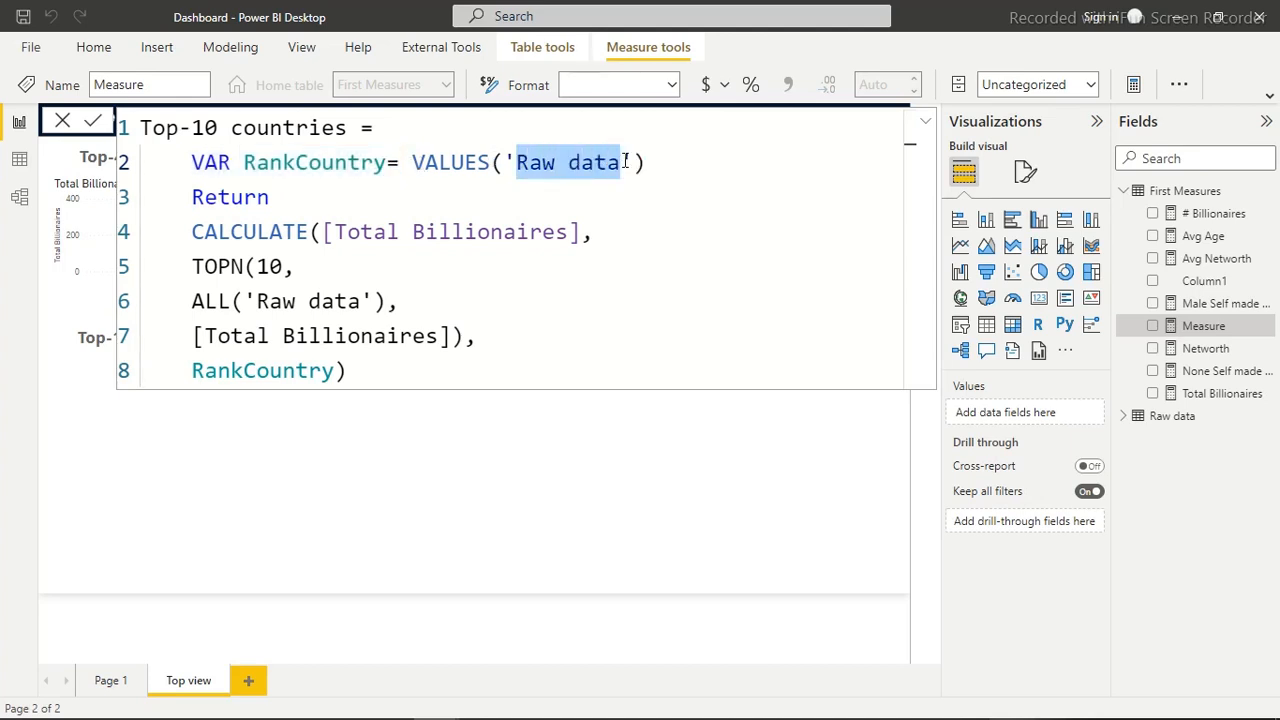
pyautogui.click(272, 197)
pyautogui.click(194, 236)
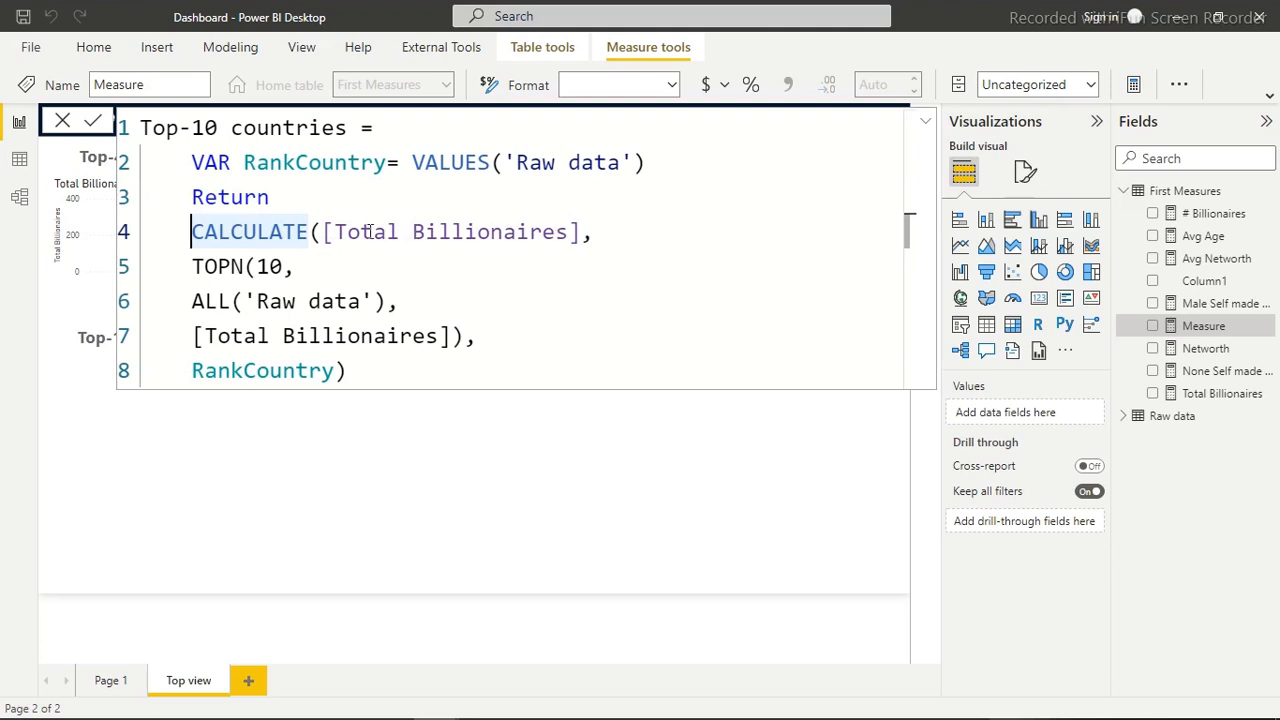
pyautogui.moveTo(331, 232); pyautogui.dragTo(572, 232)
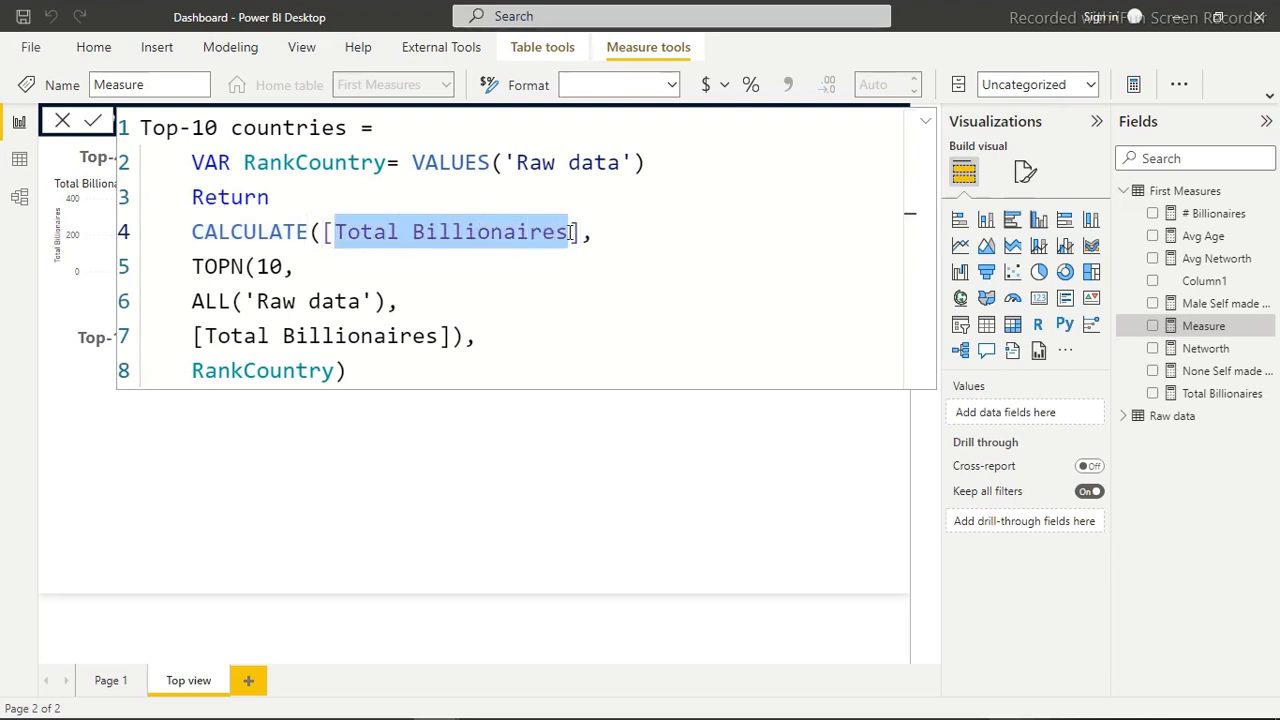
pyautogui.click(308, 266)
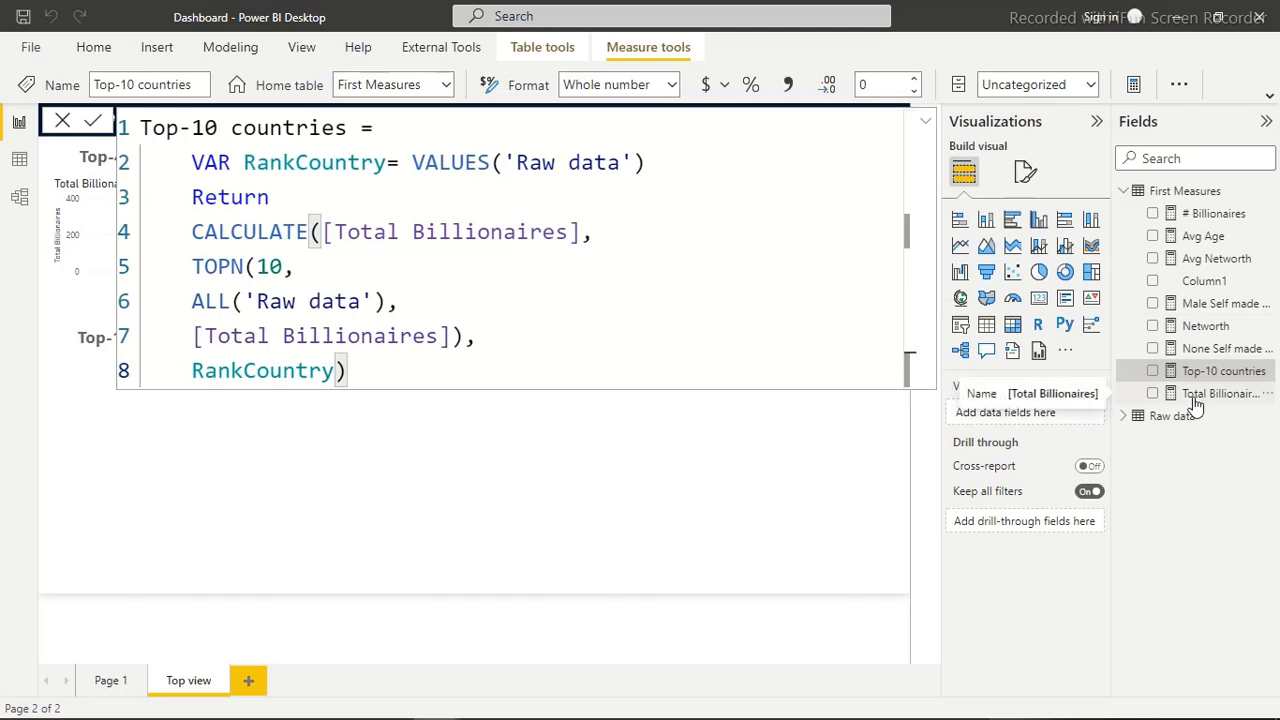
# Collapse the formula editor and insert a stacked bar chart with the Top-10 countries measure as its values
pyautogui.click(926, 121)
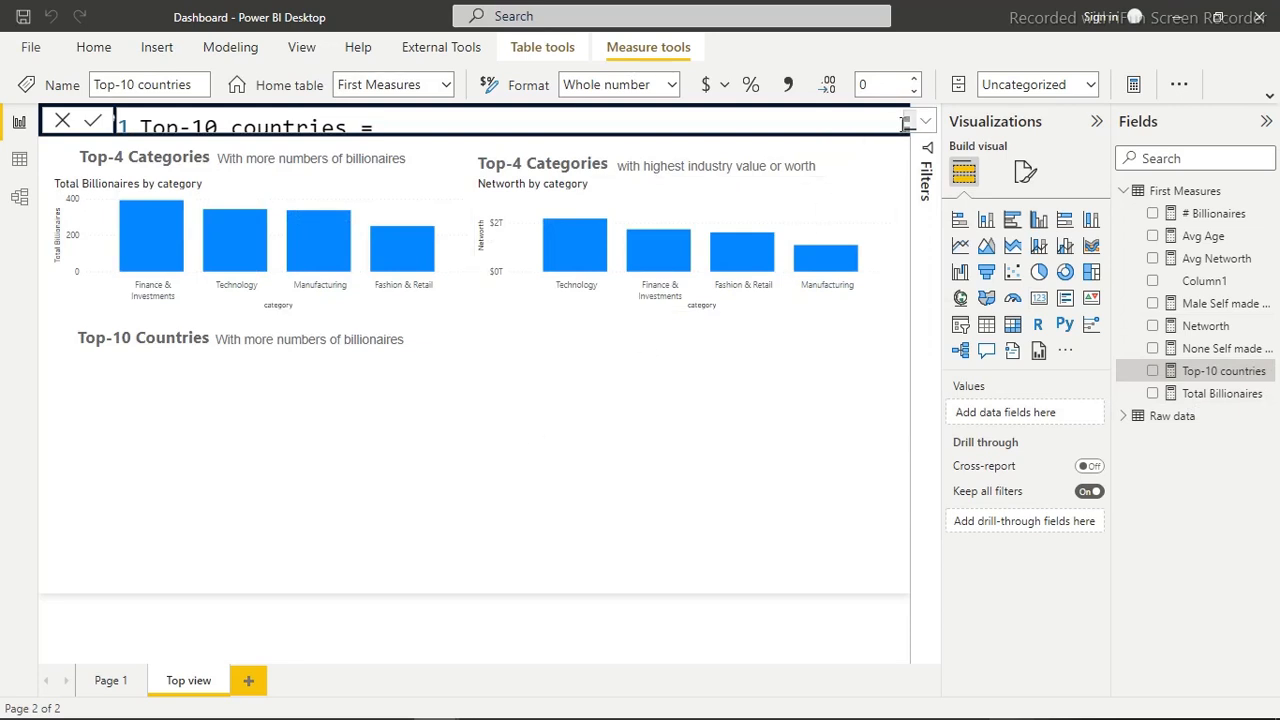
pyautogui.click(927, 127)
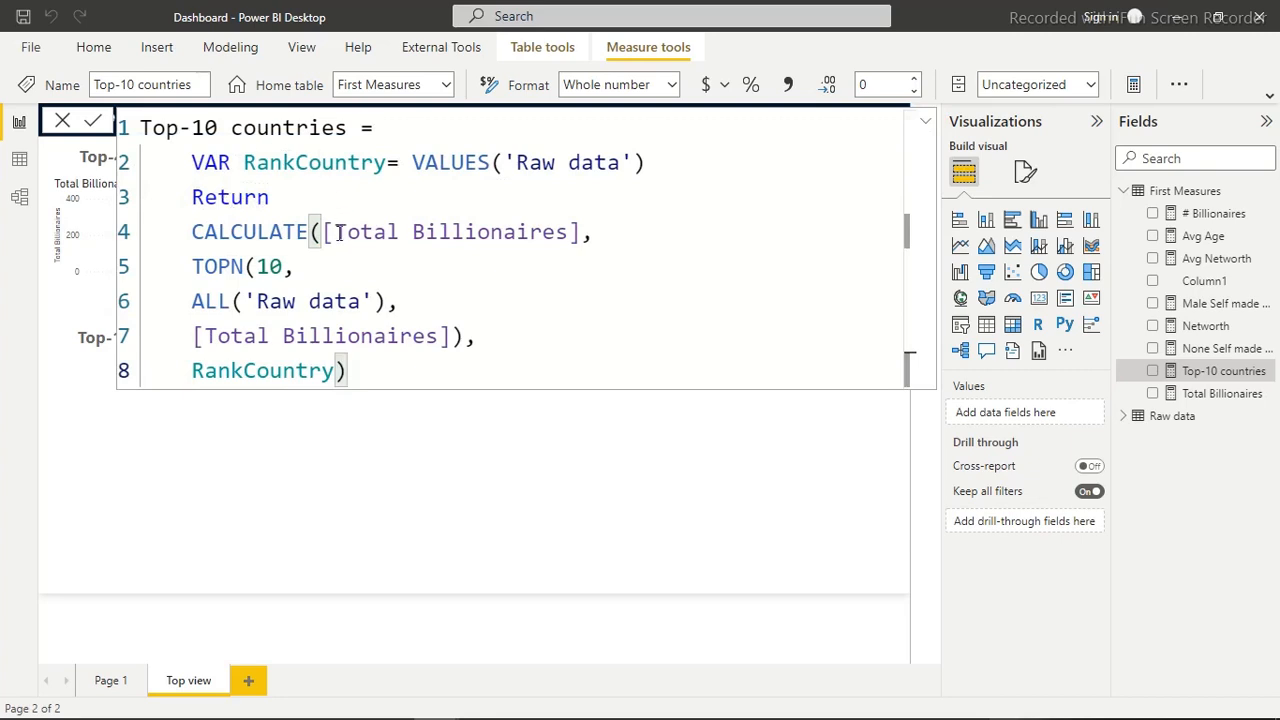
pyautogui.click(925, 123)
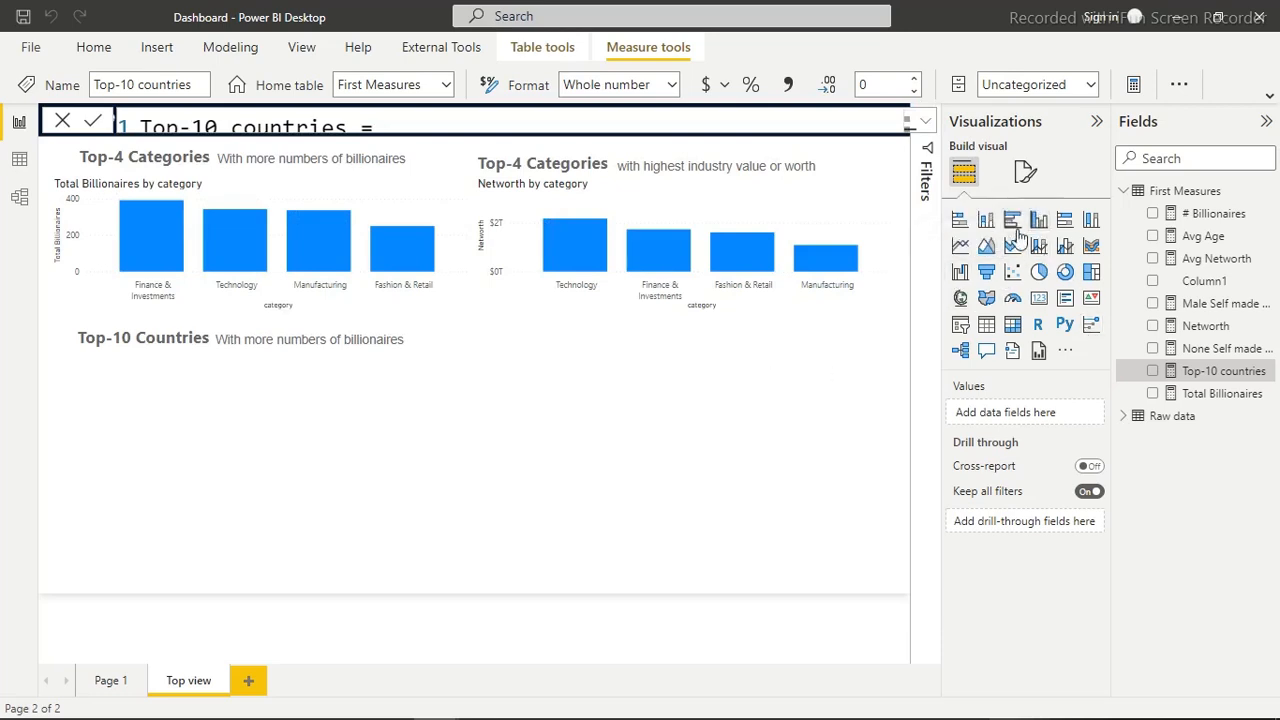
pyautogui.click(966, 224)
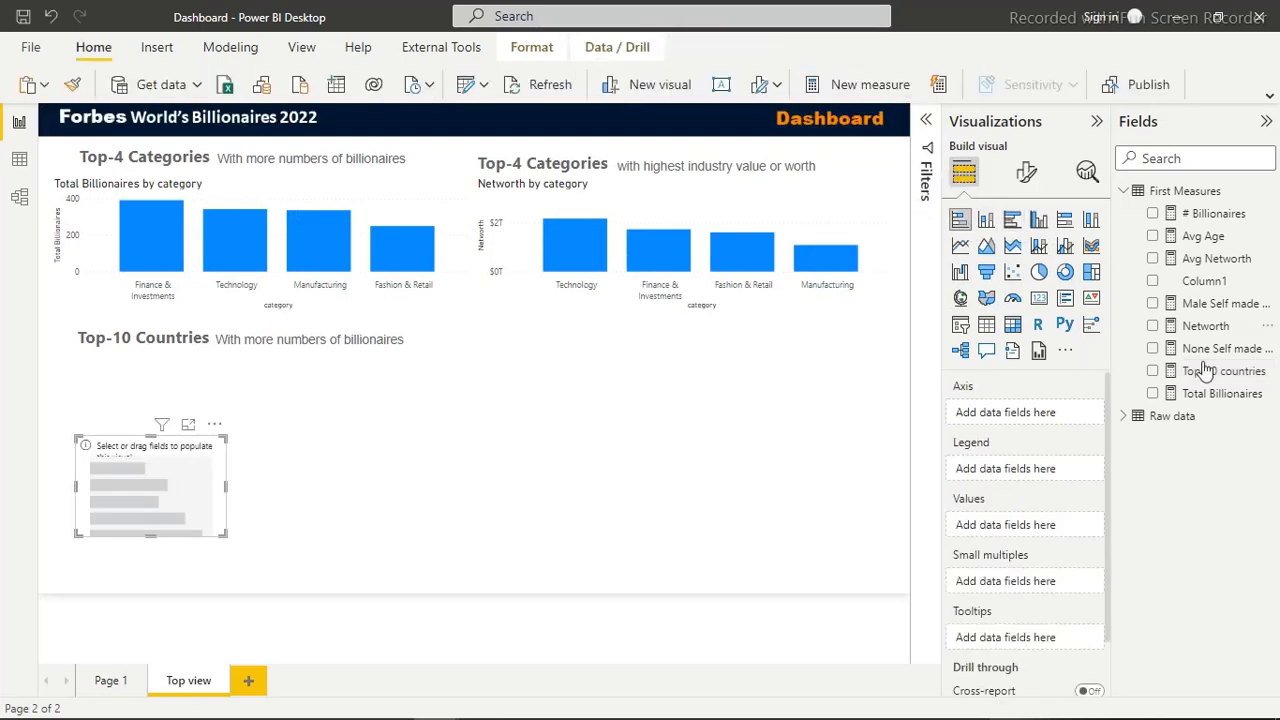
pyautogui.click(1154, 372)
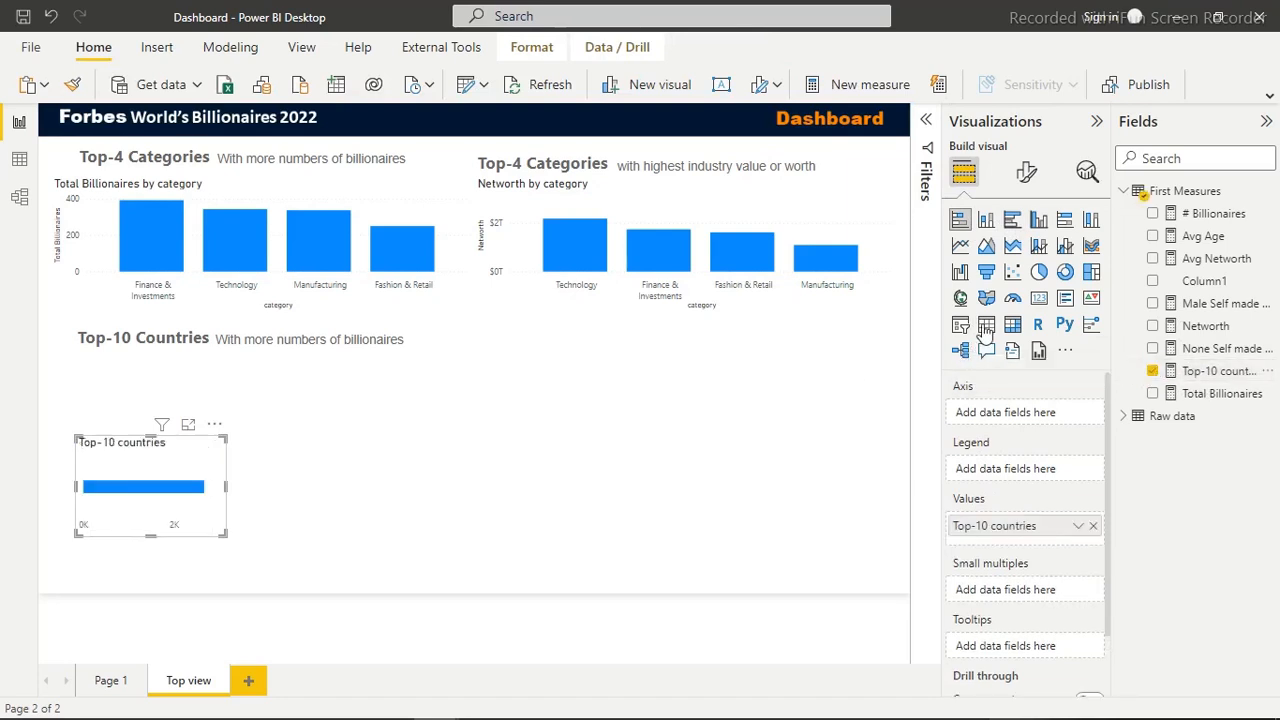
# Put the country field from Raw data on the bar chart's axis and enlarge the chart up to the Top-10 Countries heading
pyautogui.click(1125, 198)
pyautogui.click(1124, 215)
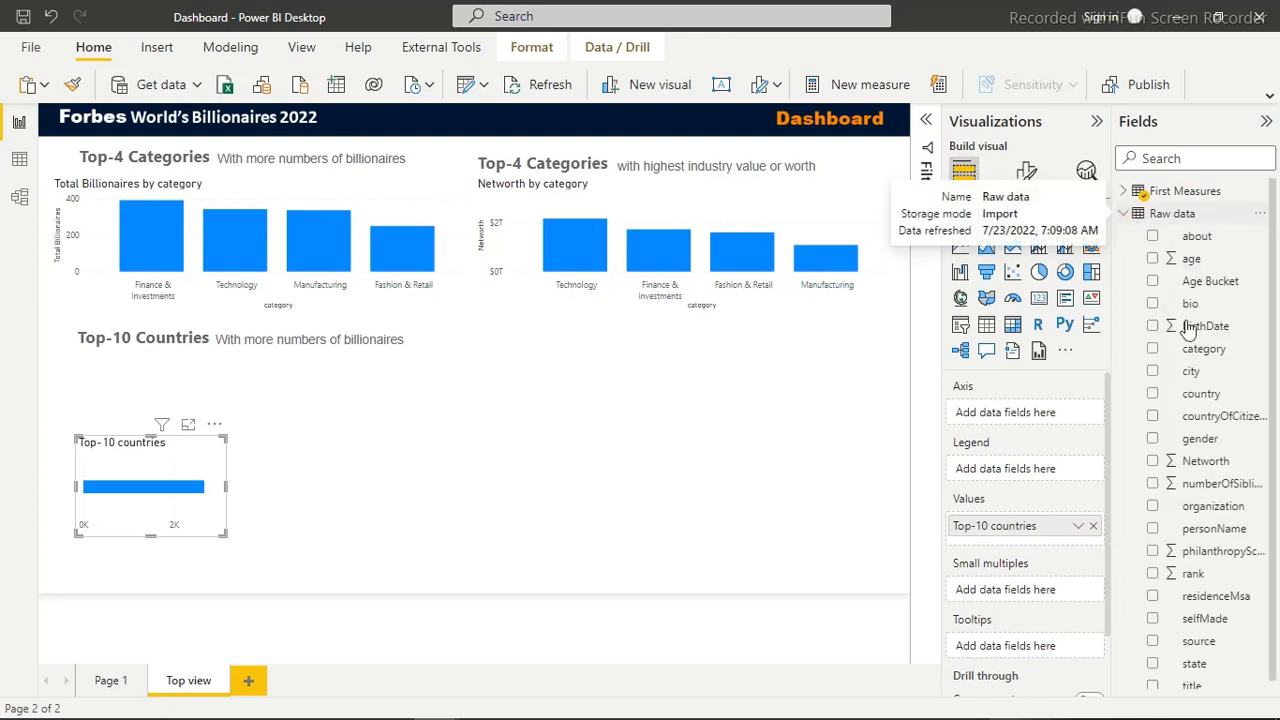
pyautogui.moveTo(1153, 400); pyautogui.dragTo(1005, 412)
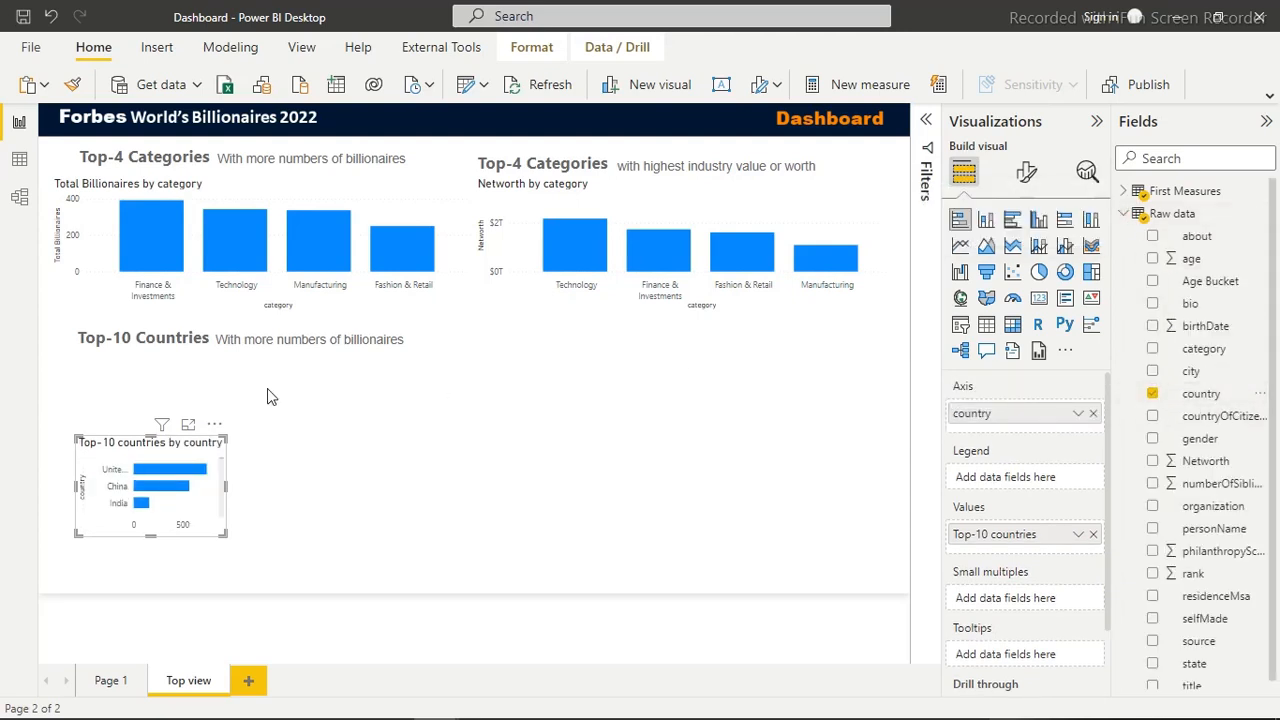
pyautogui.moveTo(148, 432); pyautogui.dragTo(148, 370)
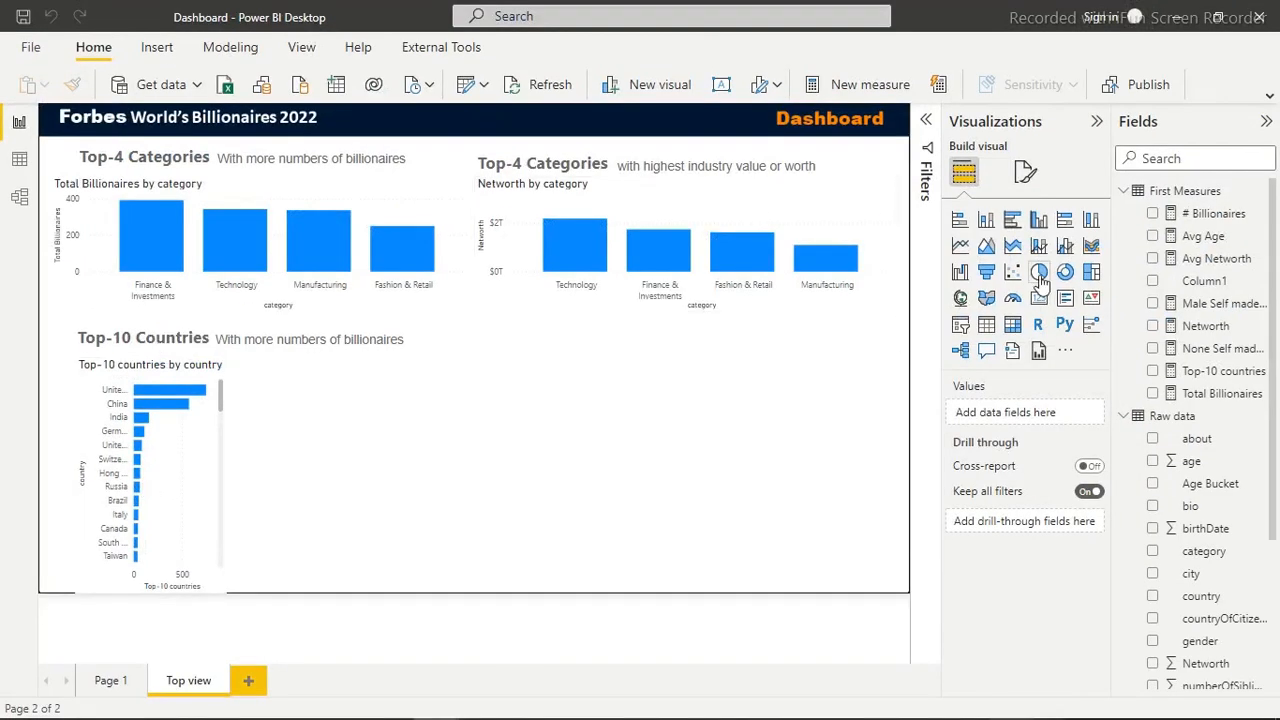
# In the Top-10 countries measure, replace ALL's argument with 'Raw data'[country] and commit the formula
pyautogui.click(1205, 370)
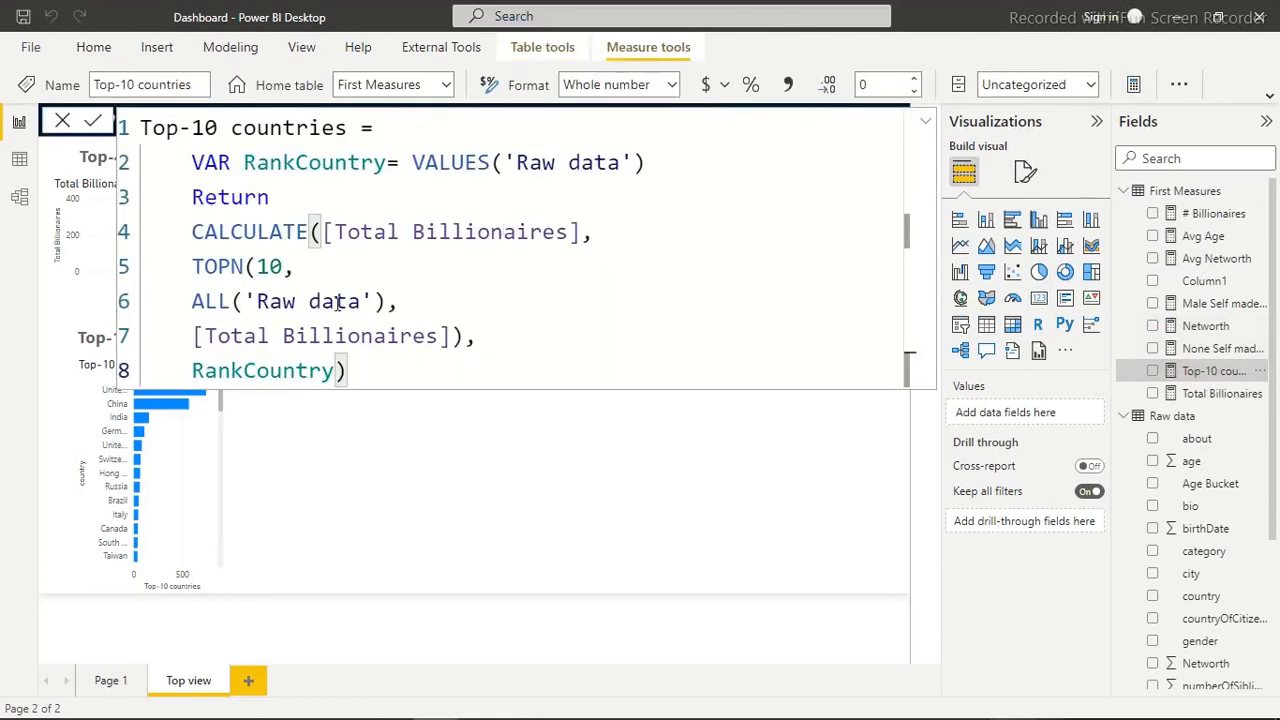
pyautogui.moveTo(378, 301); pyautogui.dragTo(248, 301)
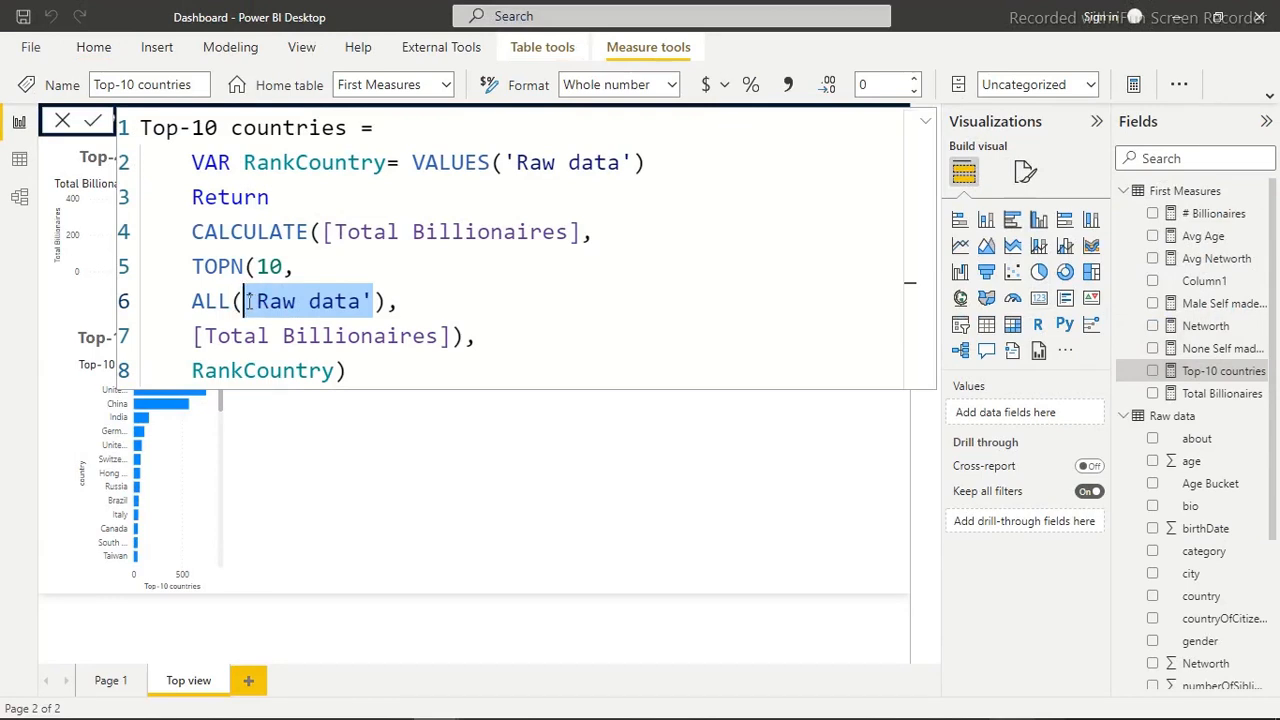
pyautogui.write('count')
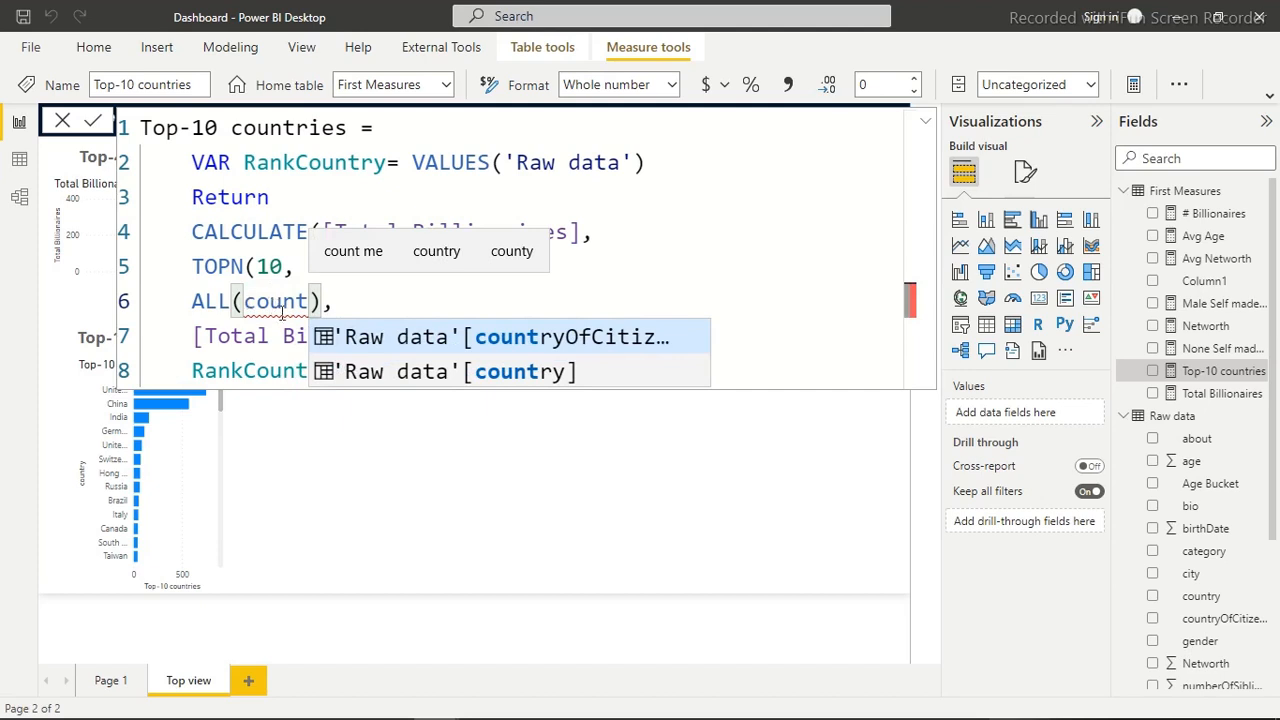
pyautogui.click(366, 371)
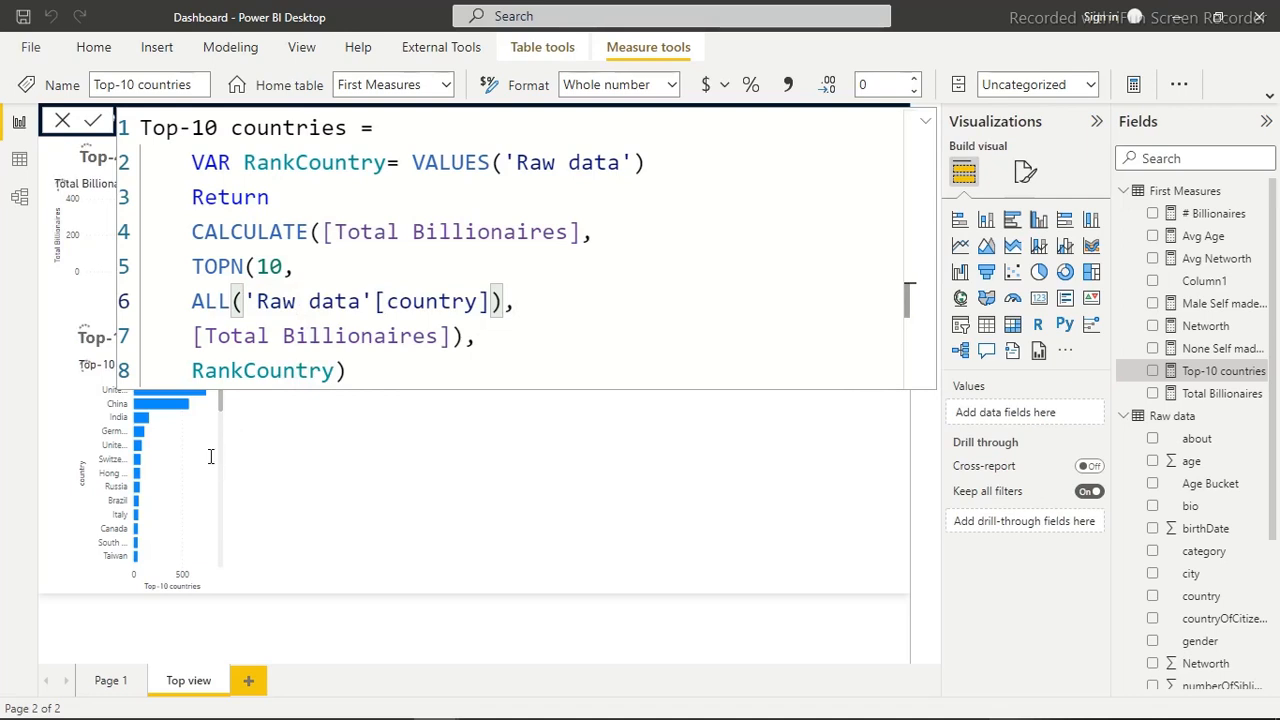
pyautogui.click(341, 450)
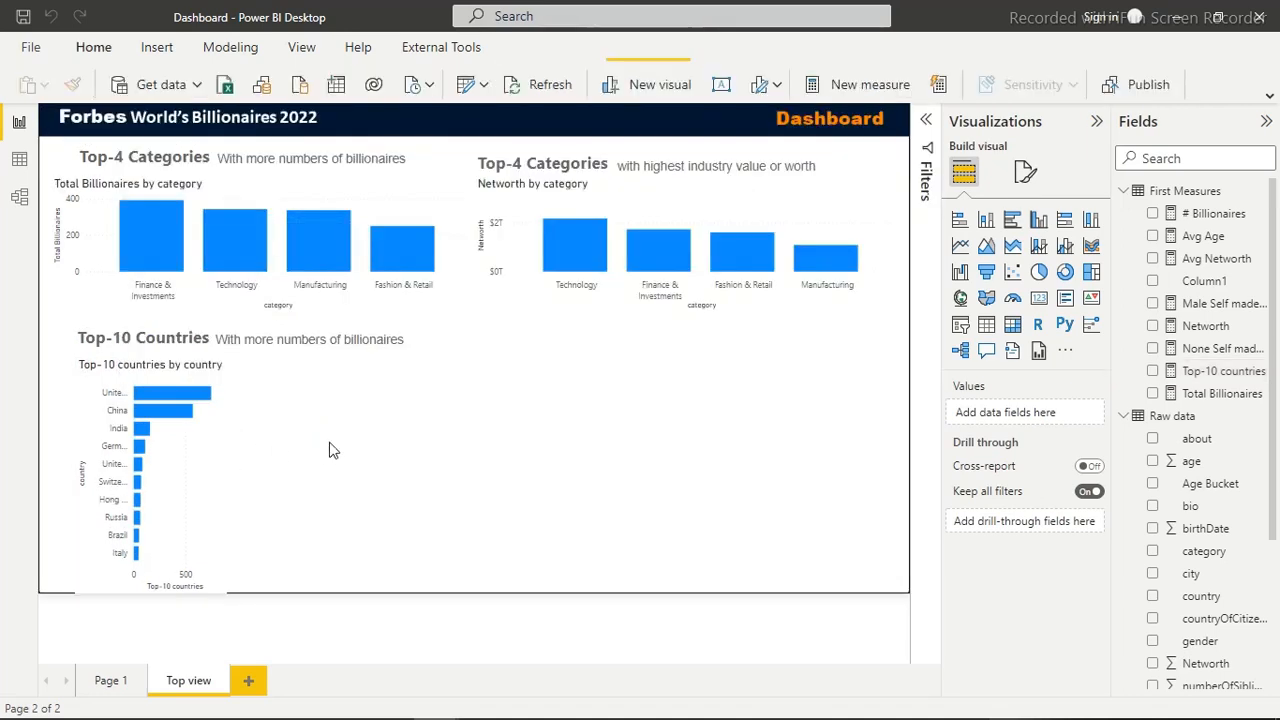
# Widen the country bar chart to span the full Top-10 Countries heading and its subtitle, and deselect it
pyautogui.click(200, 435)
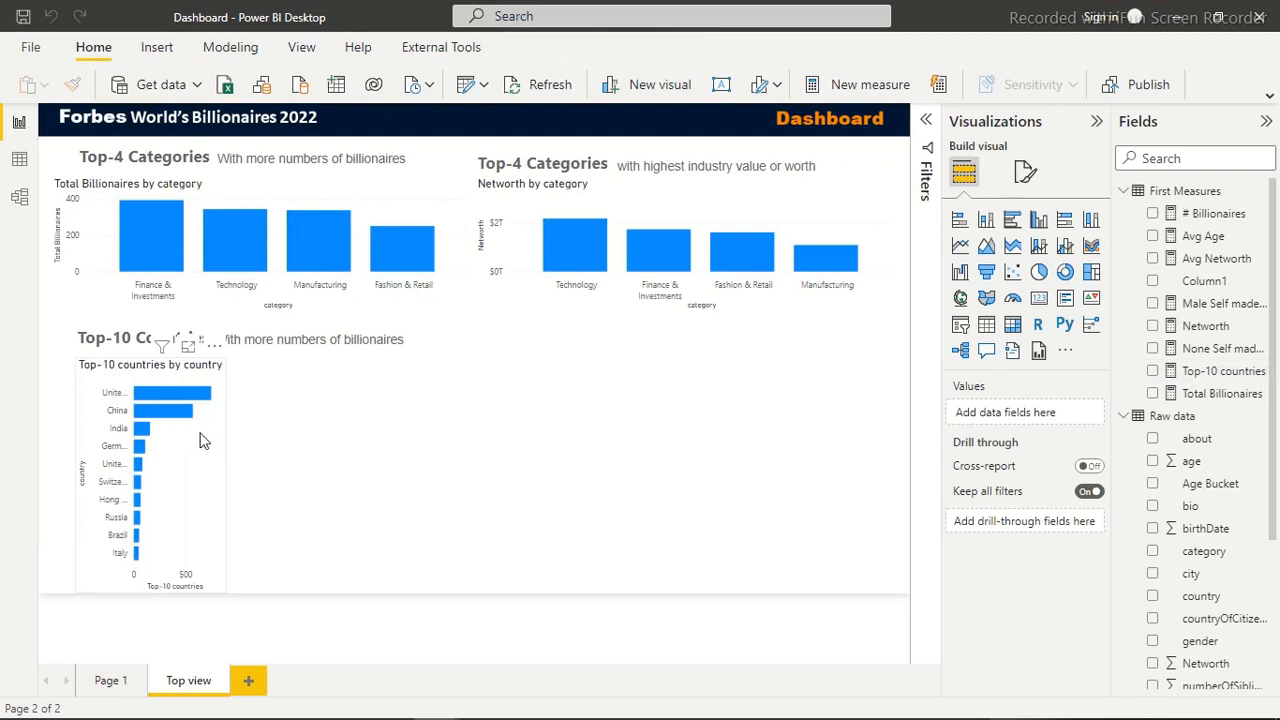
pyautogui.moveTo(224, 475); pyautogui.dragTo(401, 464)
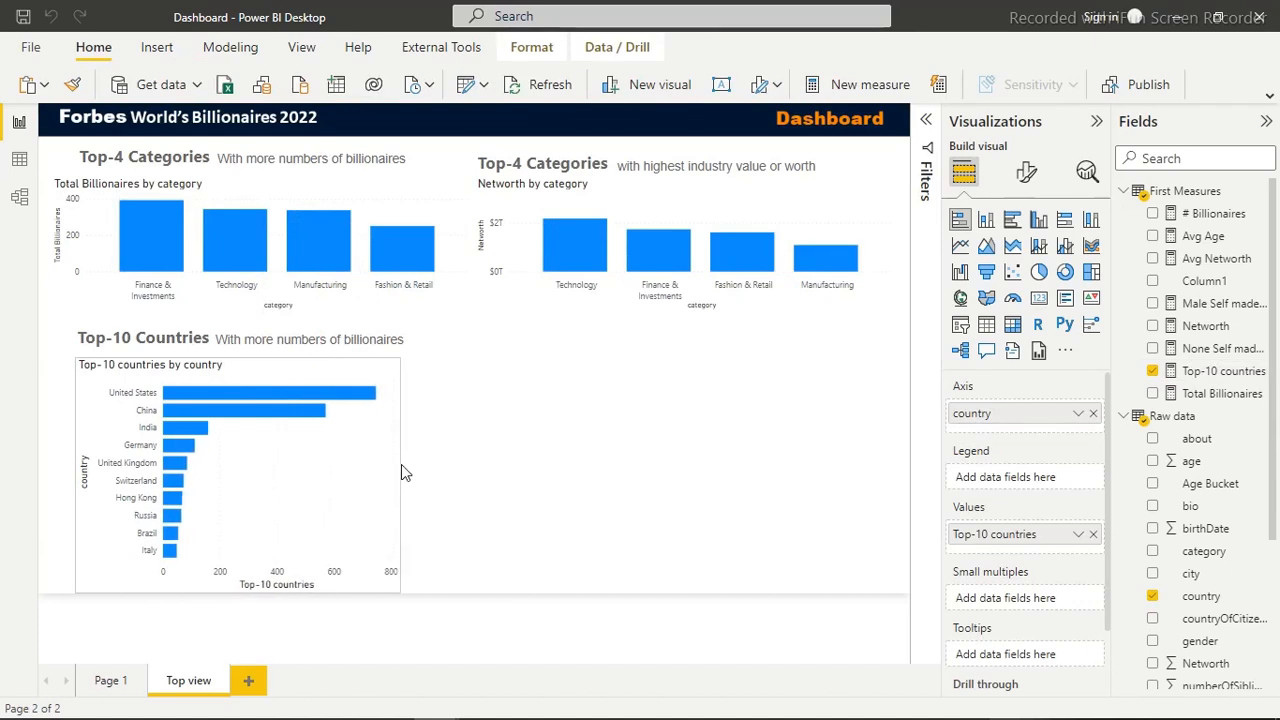
pyautogui.click(573, 436)
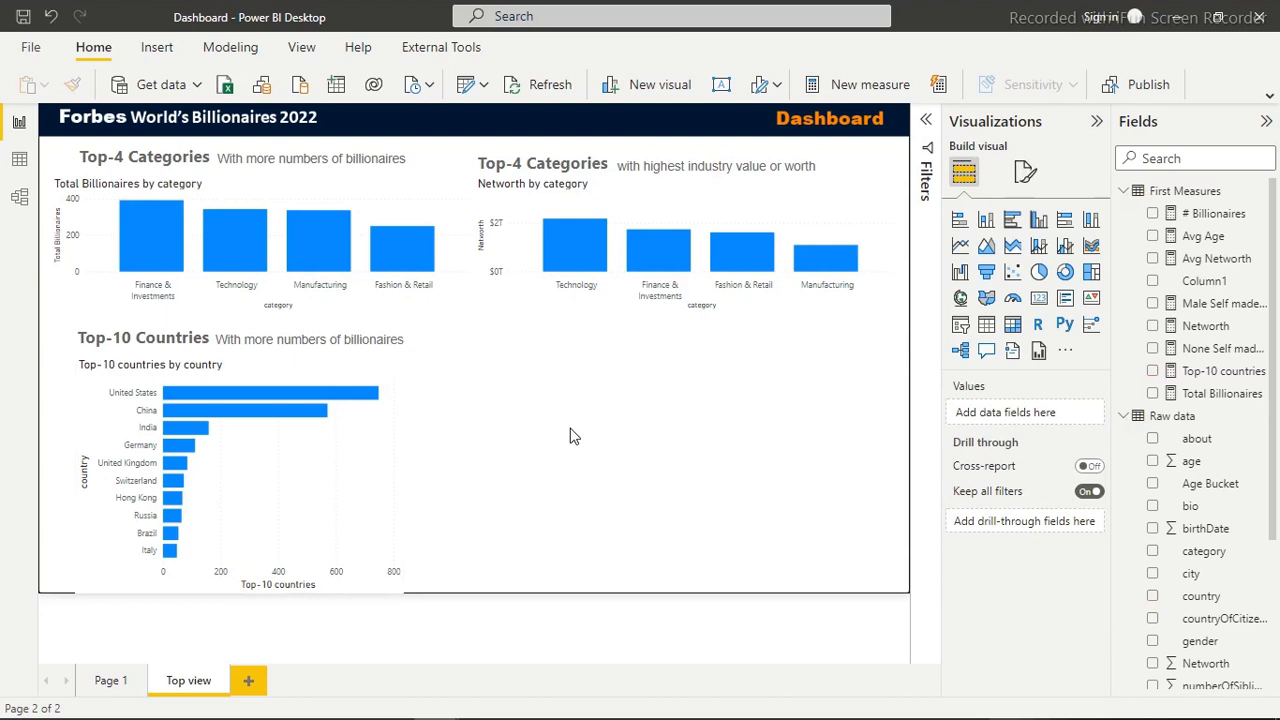
pyautogui.click(592, 441)
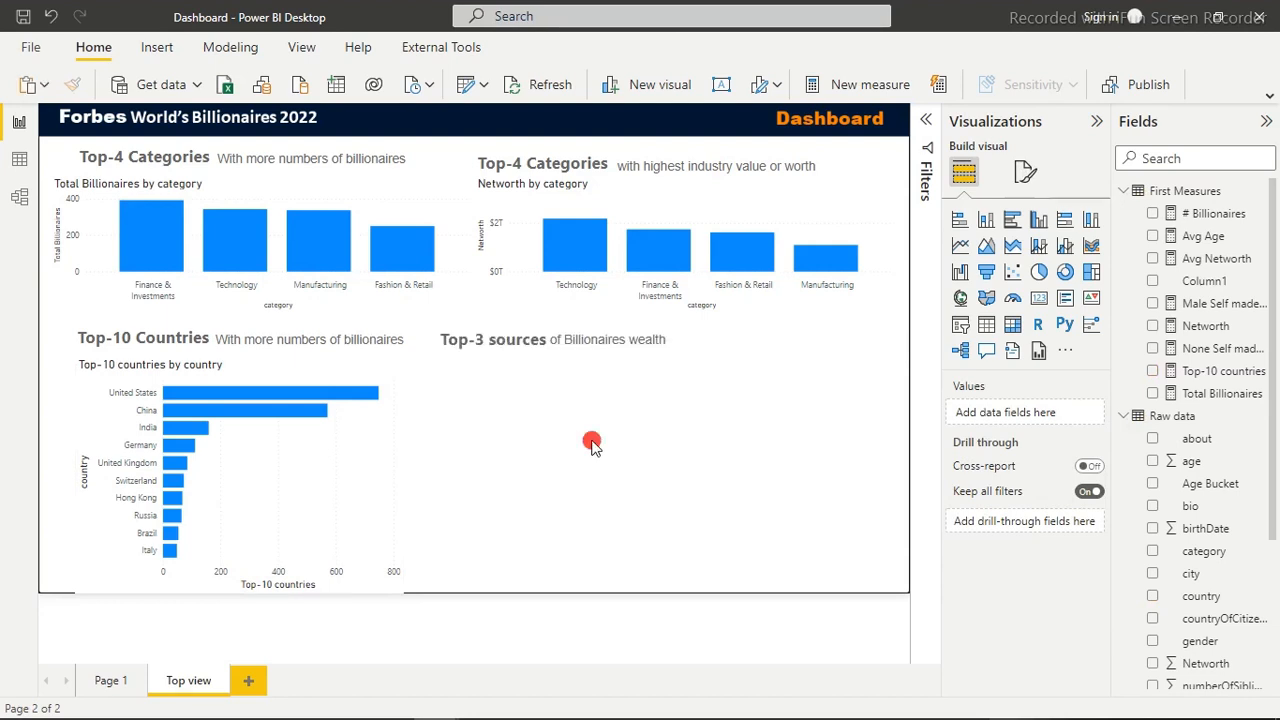
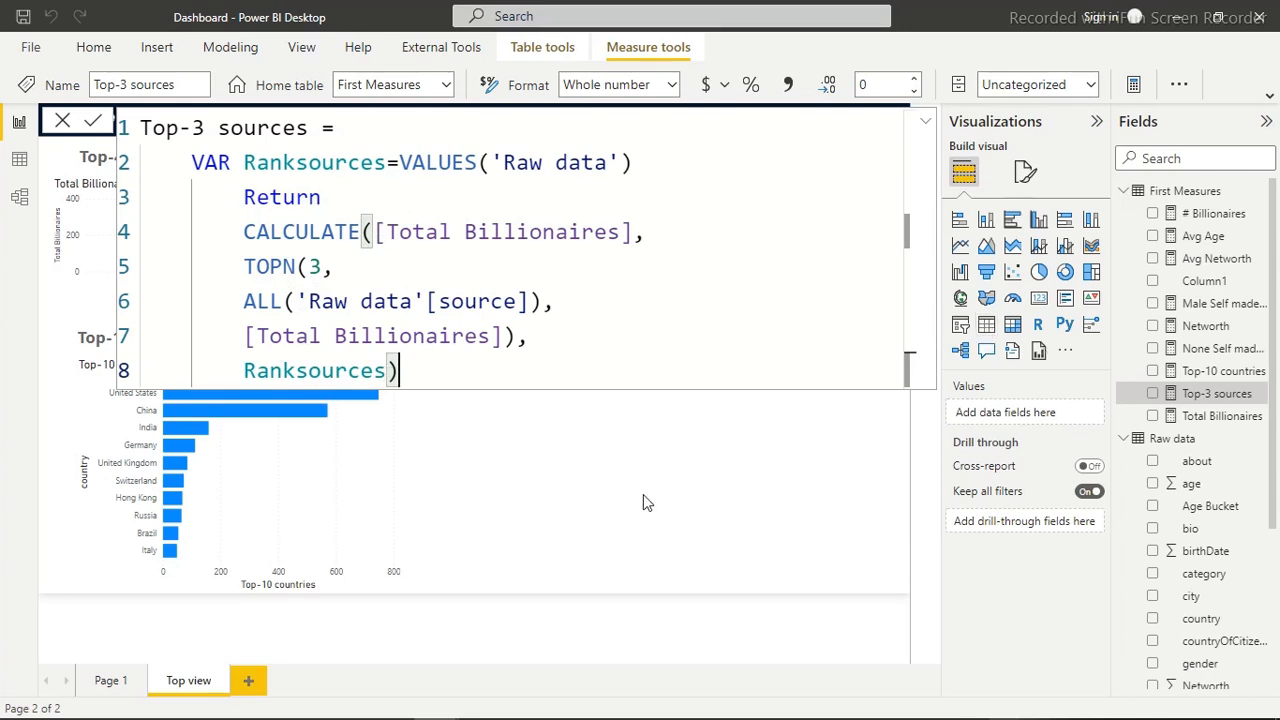
# Close the formula editor and insert a donut chart under the Top-3 sources heading with the Top-3 sources measure as its values
pyautogui.click(566, 486)
pyautogui.click(566, 489)
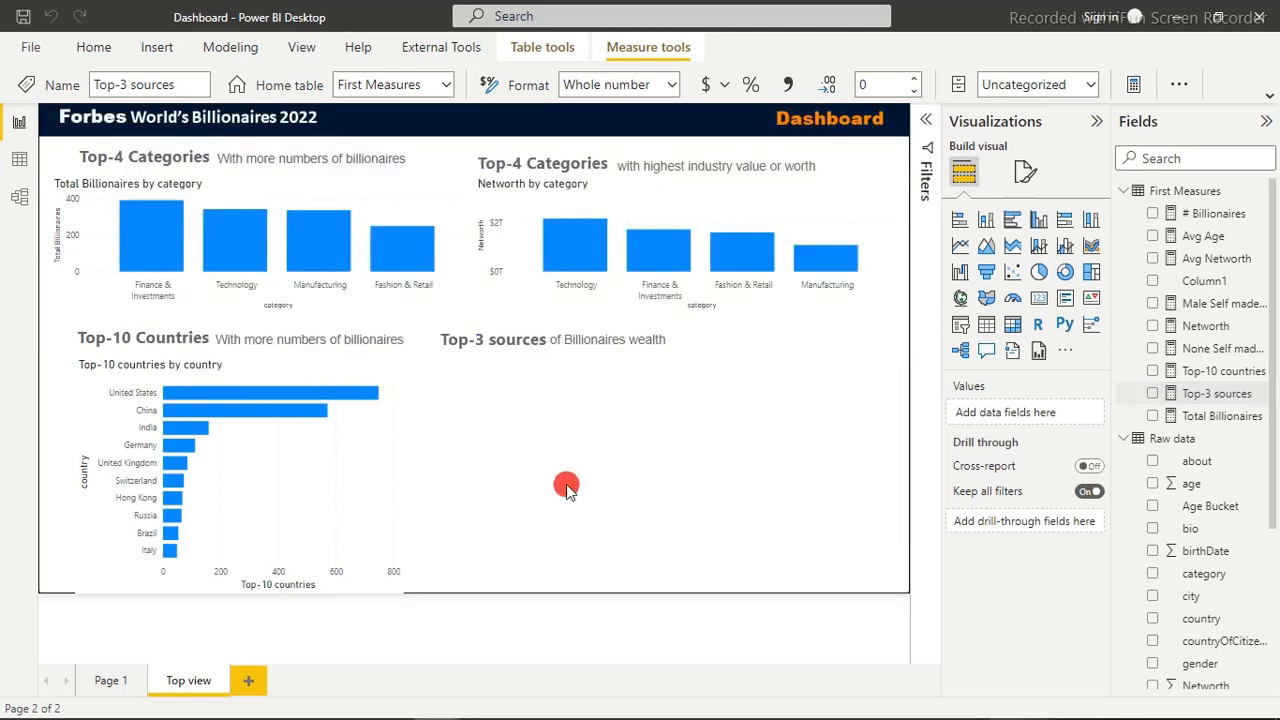
pyautogui.click(1064, 277)
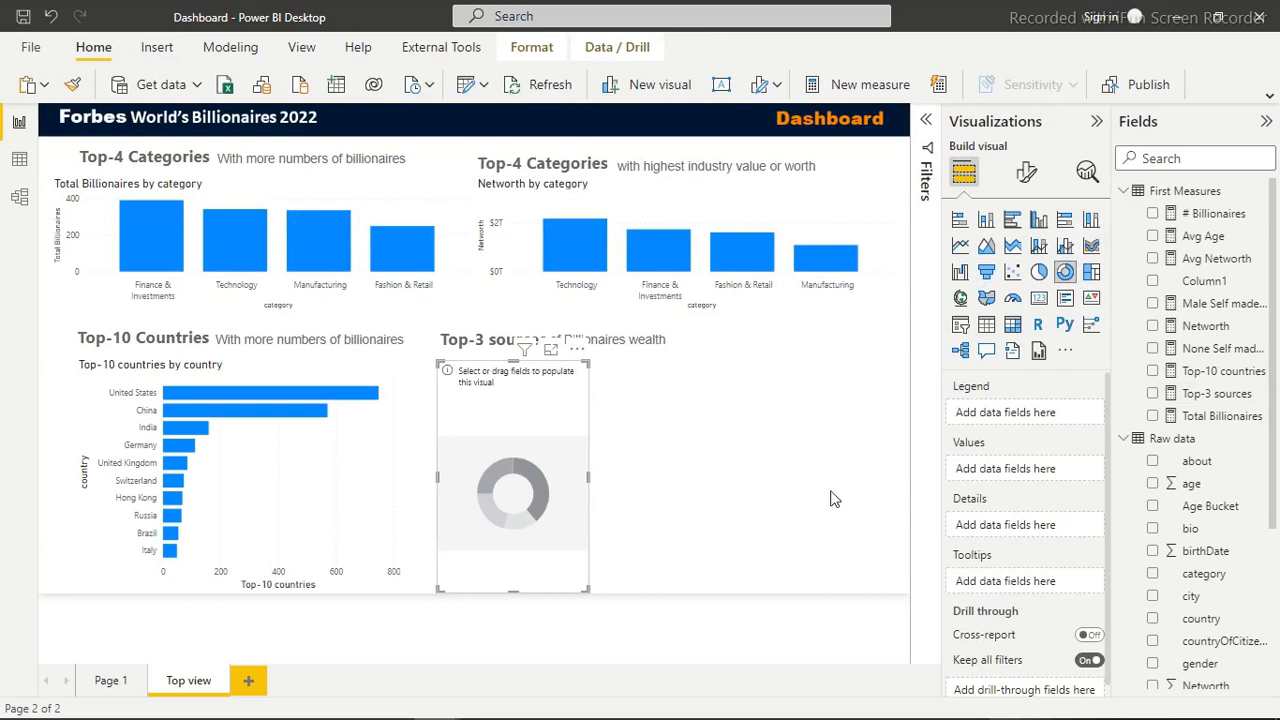
pyautogui.click(1153, 394)
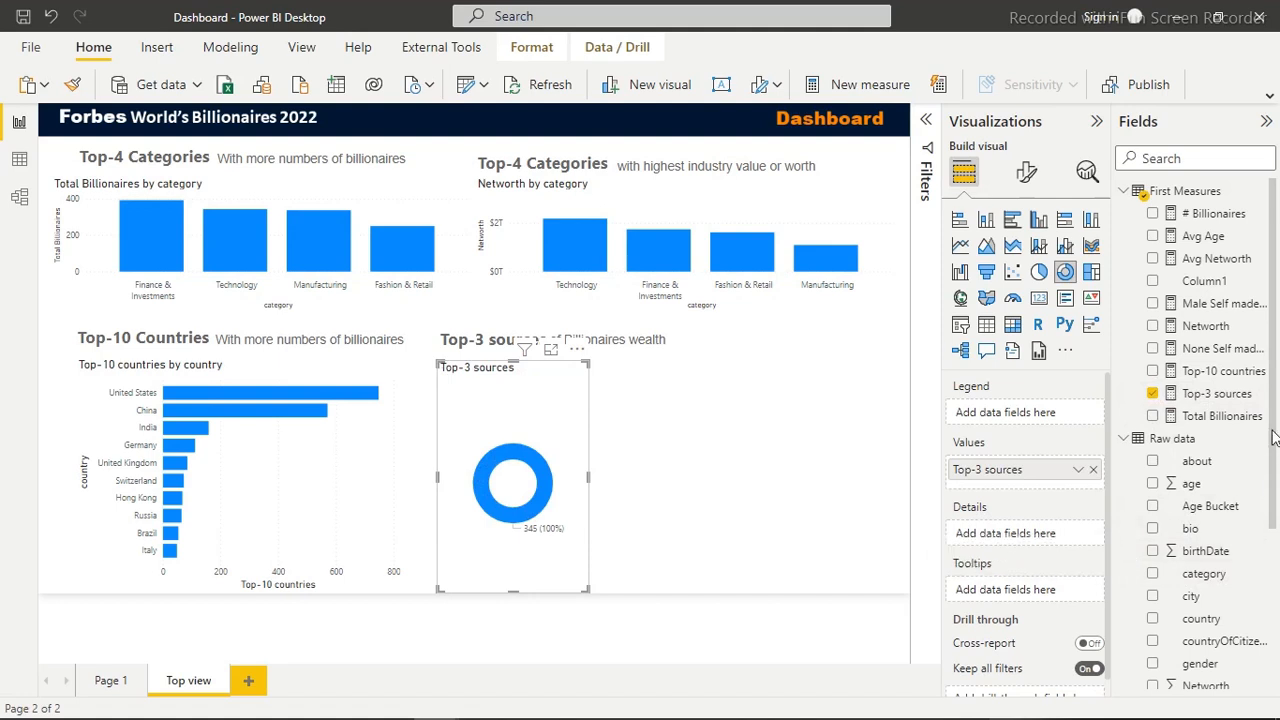
# Use the source field from Raw data as the donut chart's legend, enlarge the chart up to its heading, and deselect it
pyautogui.moveTo(1273, 437); pyautogui.dragTo(1274, 555)
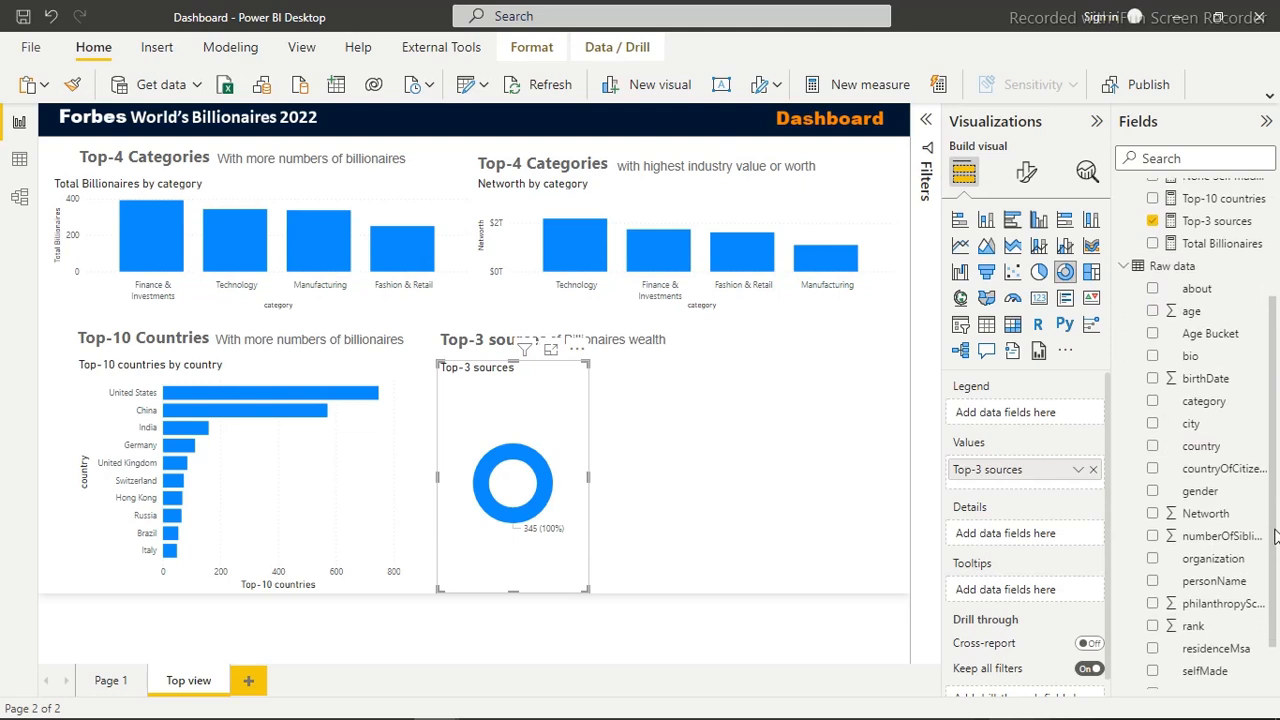
pyautogui.scroll(-1, 1153, 648)
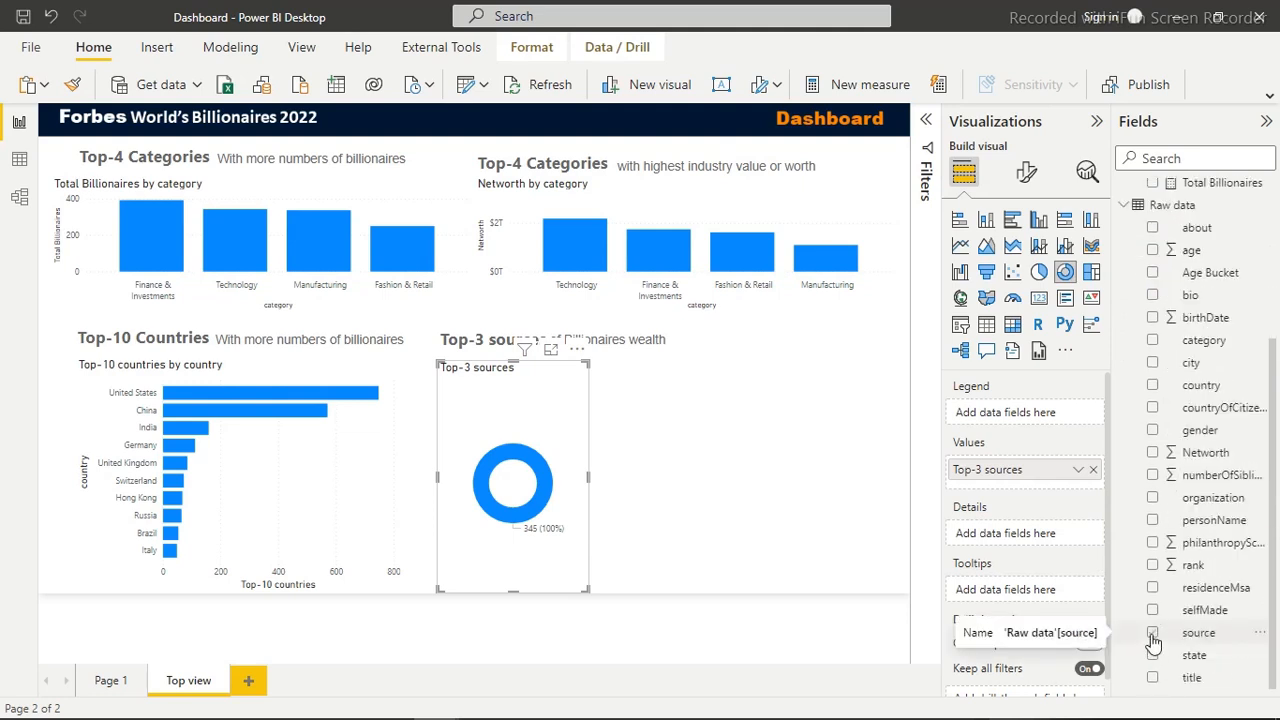
pyautogui.click(1153, 634)
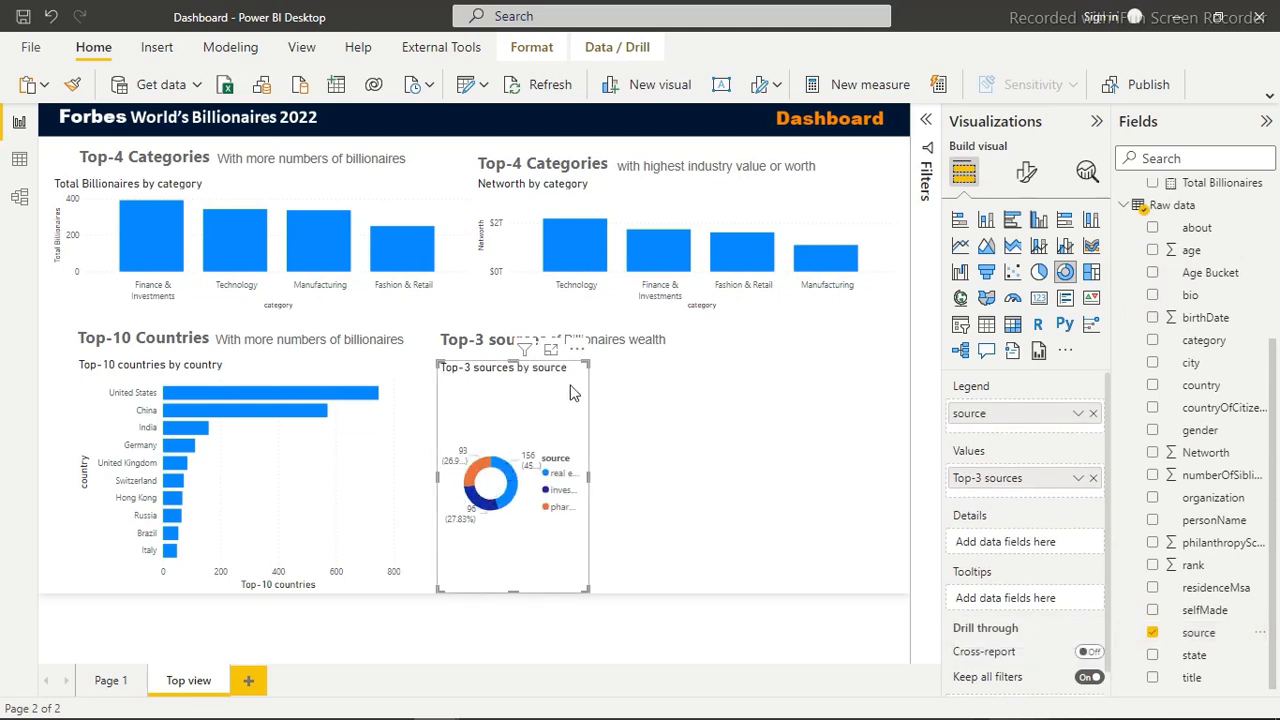
pyautogui.moveTo(640, 360); pyautogui.dragTo(673, 350)
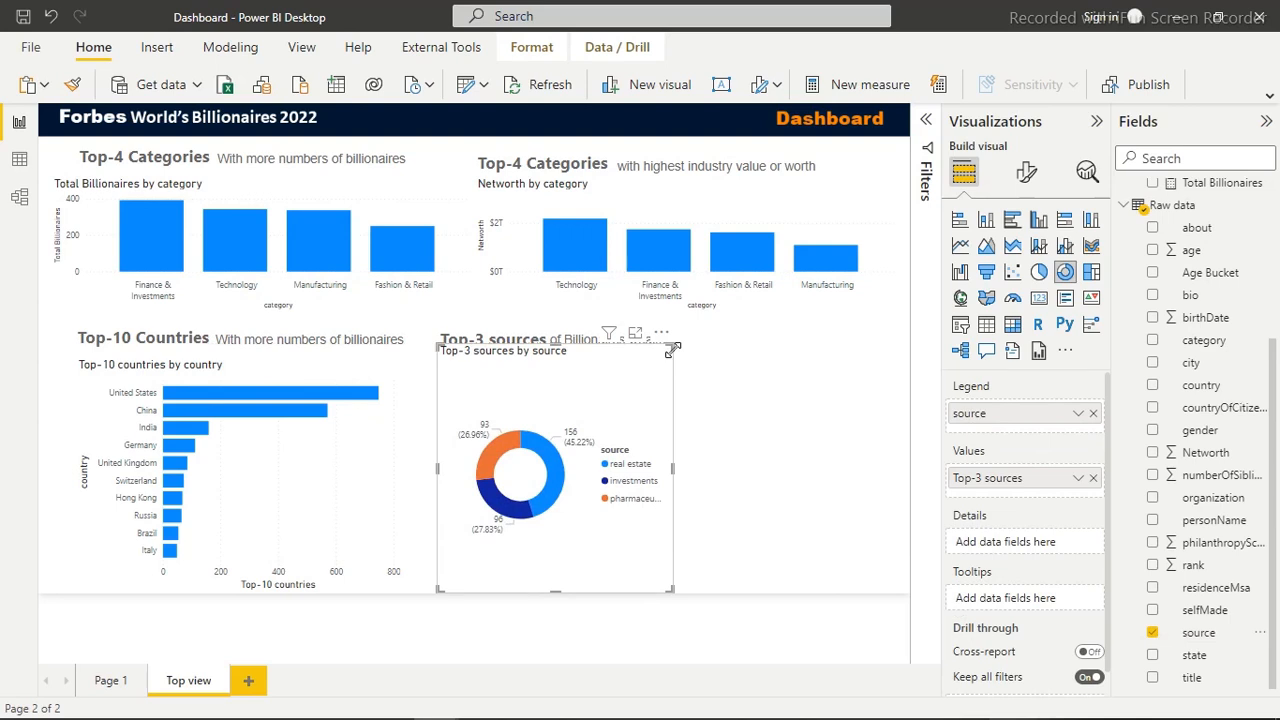
pyautogui.click(720, 400)
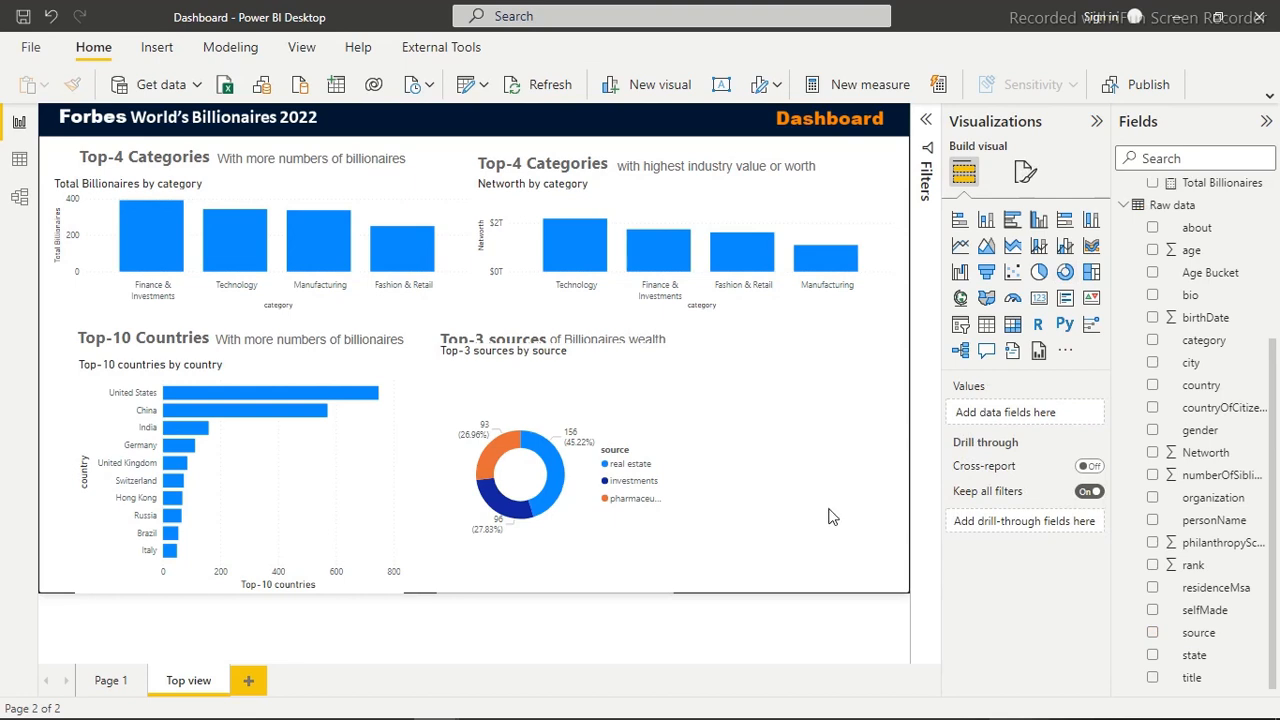
# Insert a stacked bar chart beside the donut chart showing Total Billionaires by Age Bucket
pyautogui.click(962, 225)
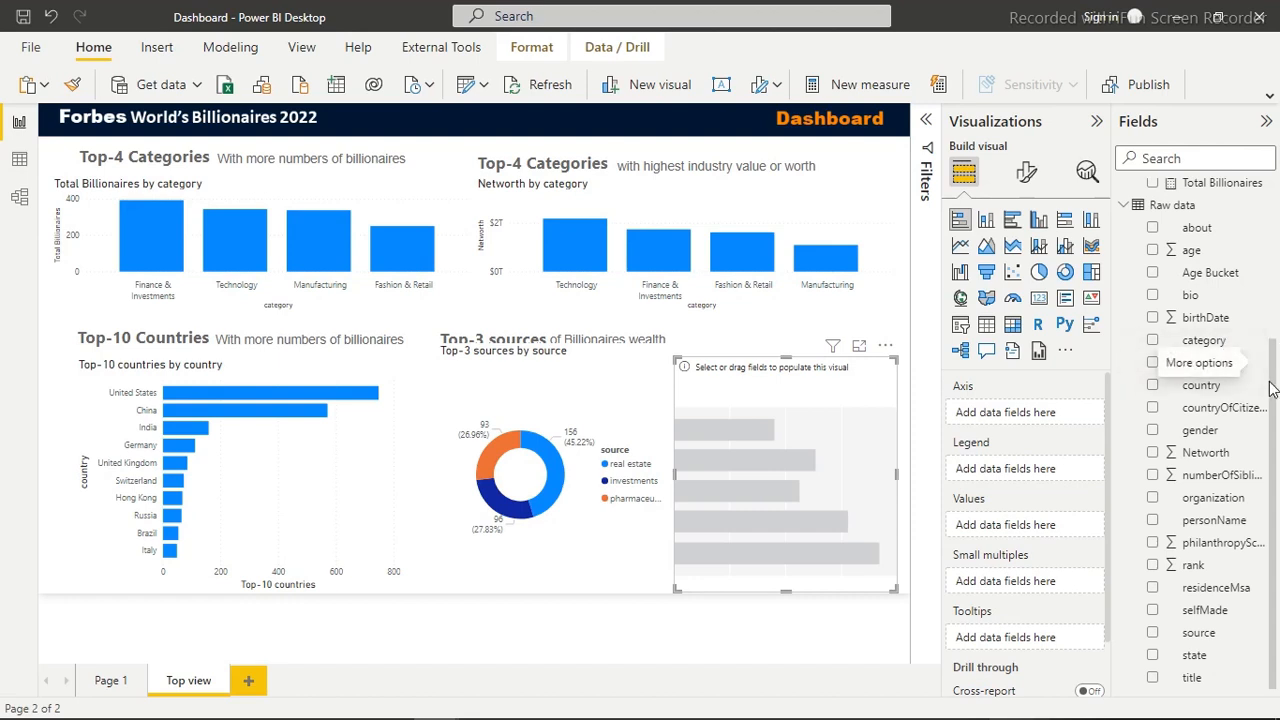
pyautogui.scroll(2, 1265, 380)
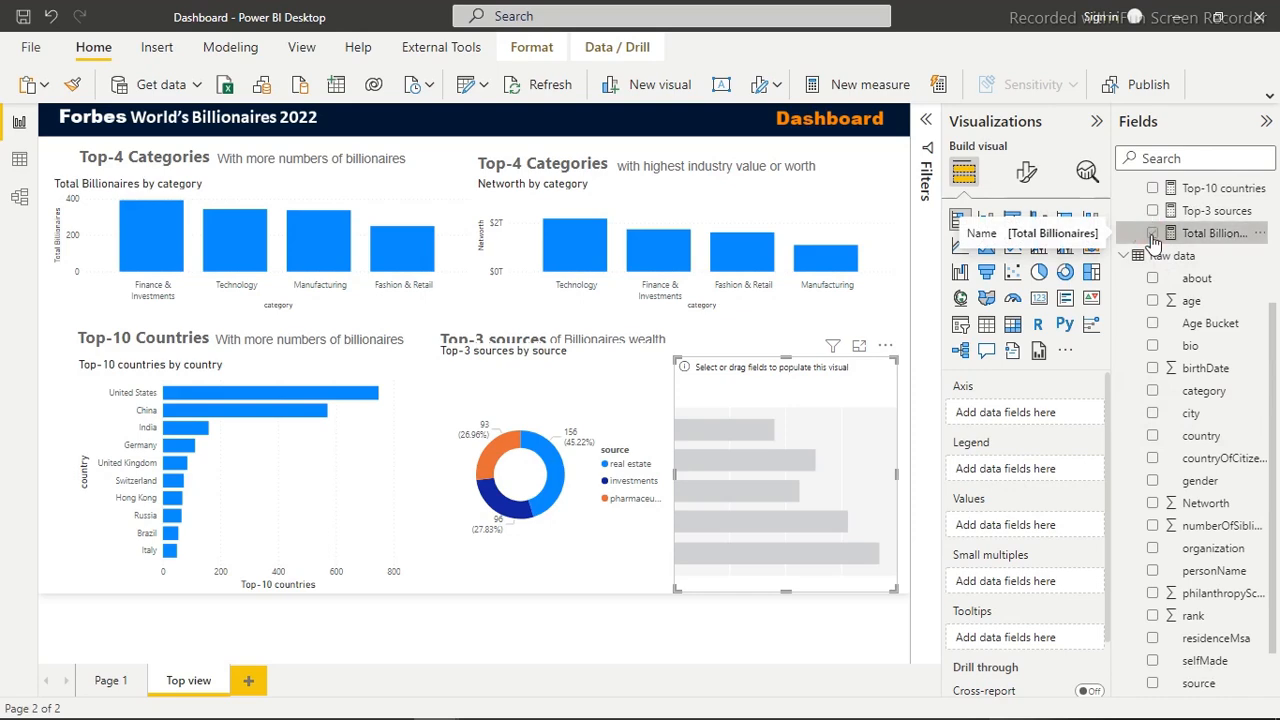
pyautogui.click(1152, 236)
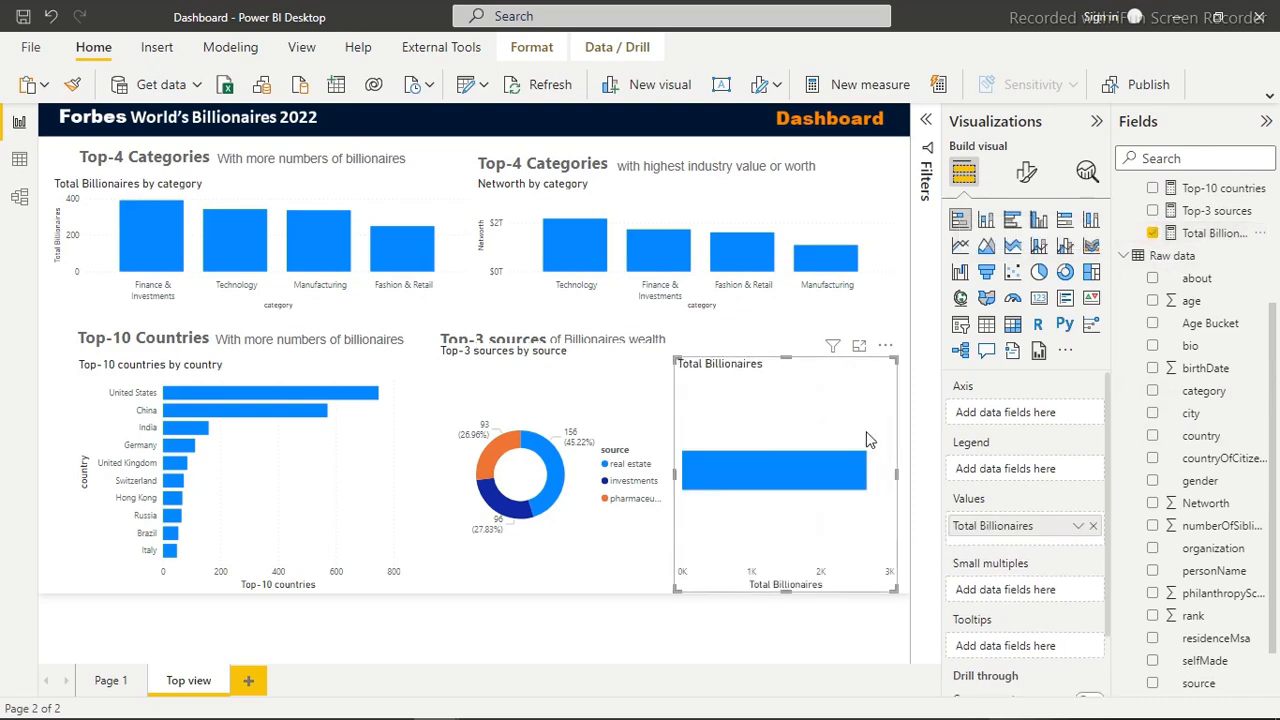
pyautogui.click(1265, 123)
pyautogui.click(1265, 123)
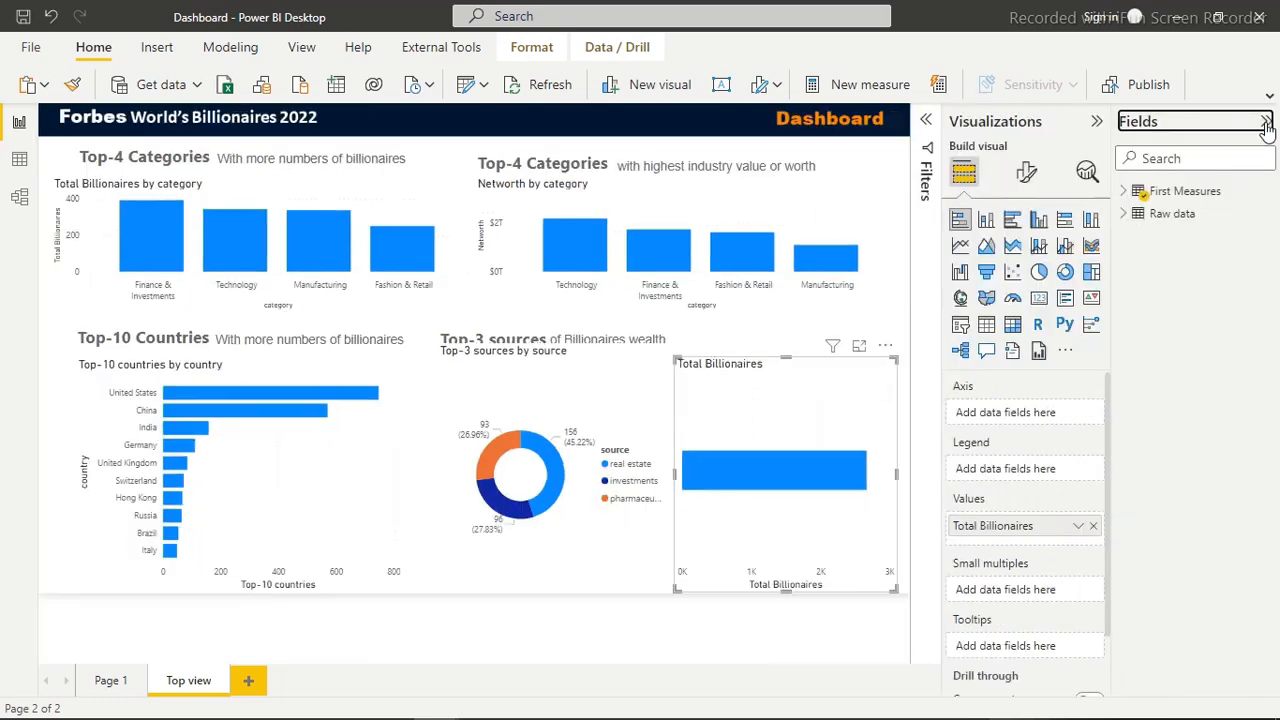
pyautogui.click(1124, 215)
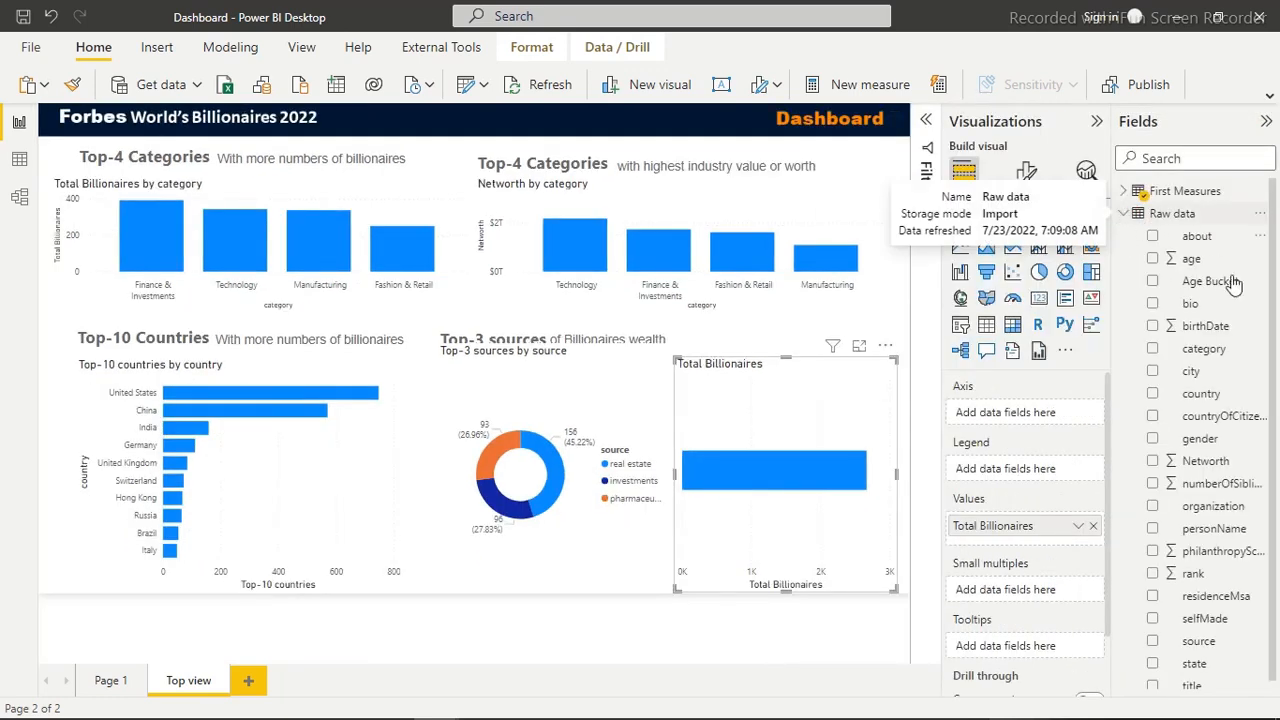
pyautogui.click(1151, 284)
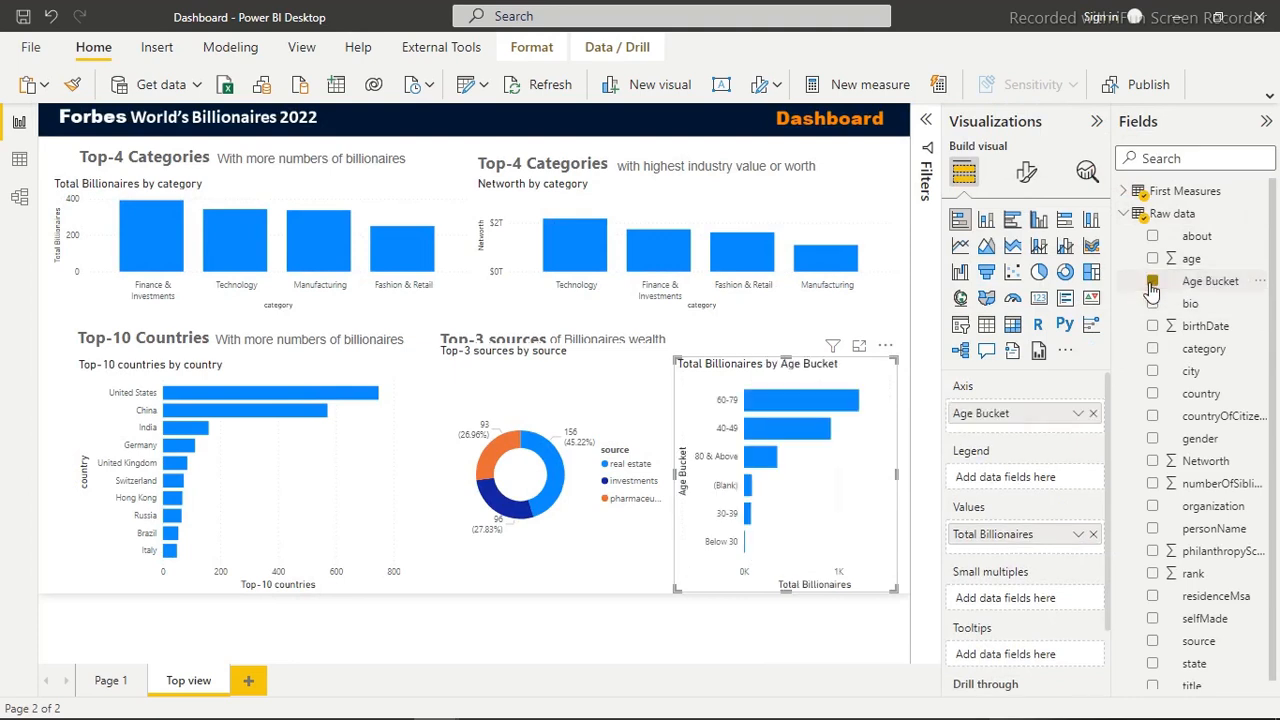
# Examine the Age Bucket, age, category and Networth columns of the Raw data table, and return to the report view
pyautogui.click(18, 161)
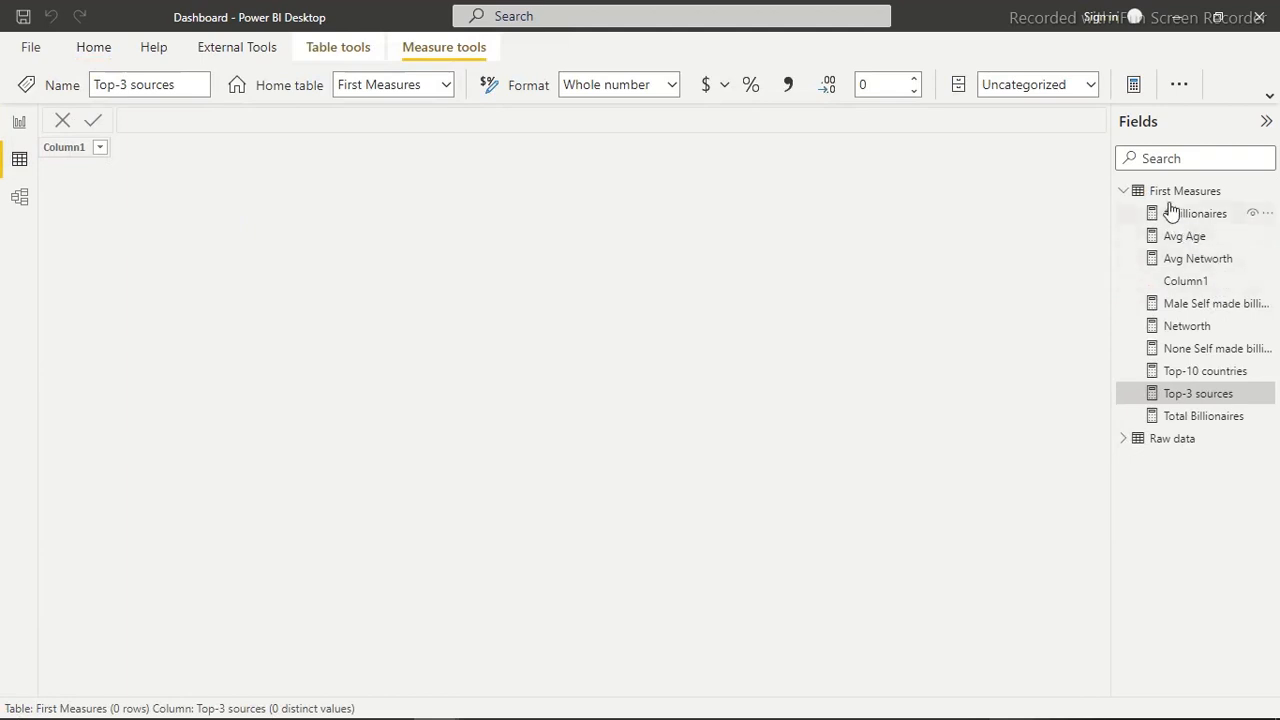
pyautogui.click(1156, 450)
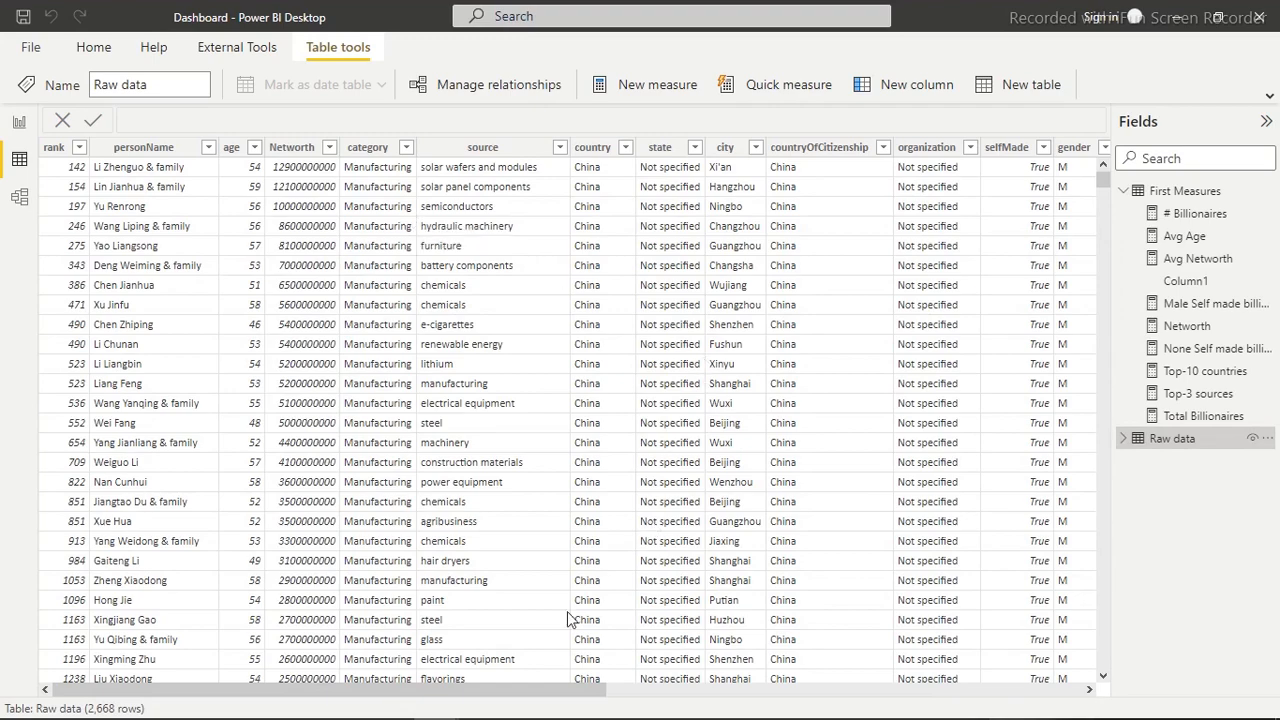
pyautogui.moveTo(505, 695); pyautogui.dragTo(1012, 655)
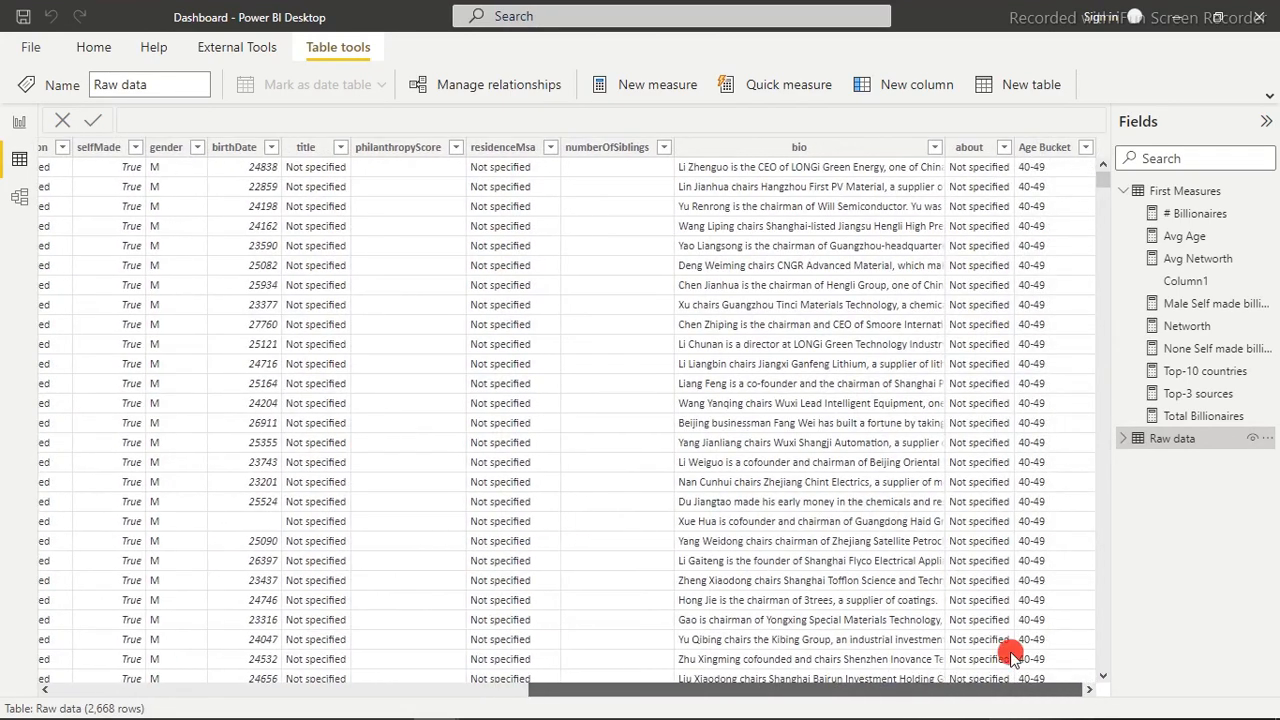
pyautogui.click(1050, 152)
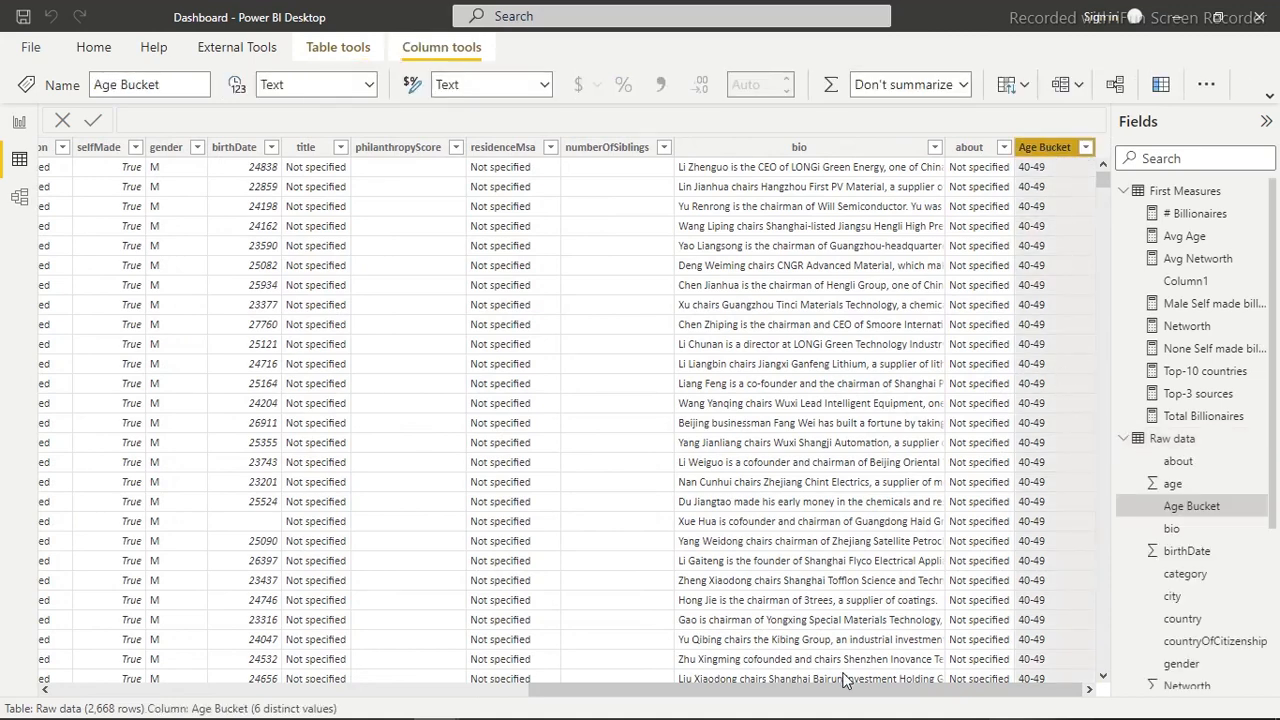
pyautogui.moveTo(875, 700); pyautogui.dragTo(330, 688)
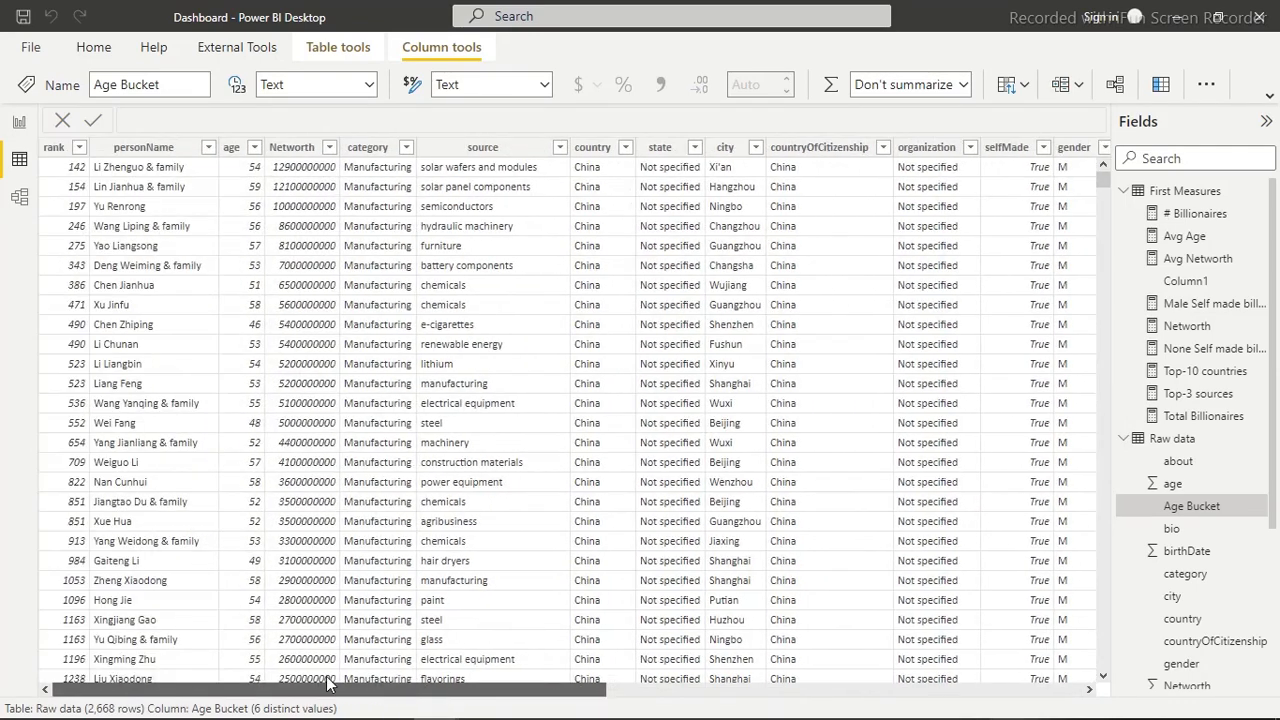
pyautogui.click(232, 149)
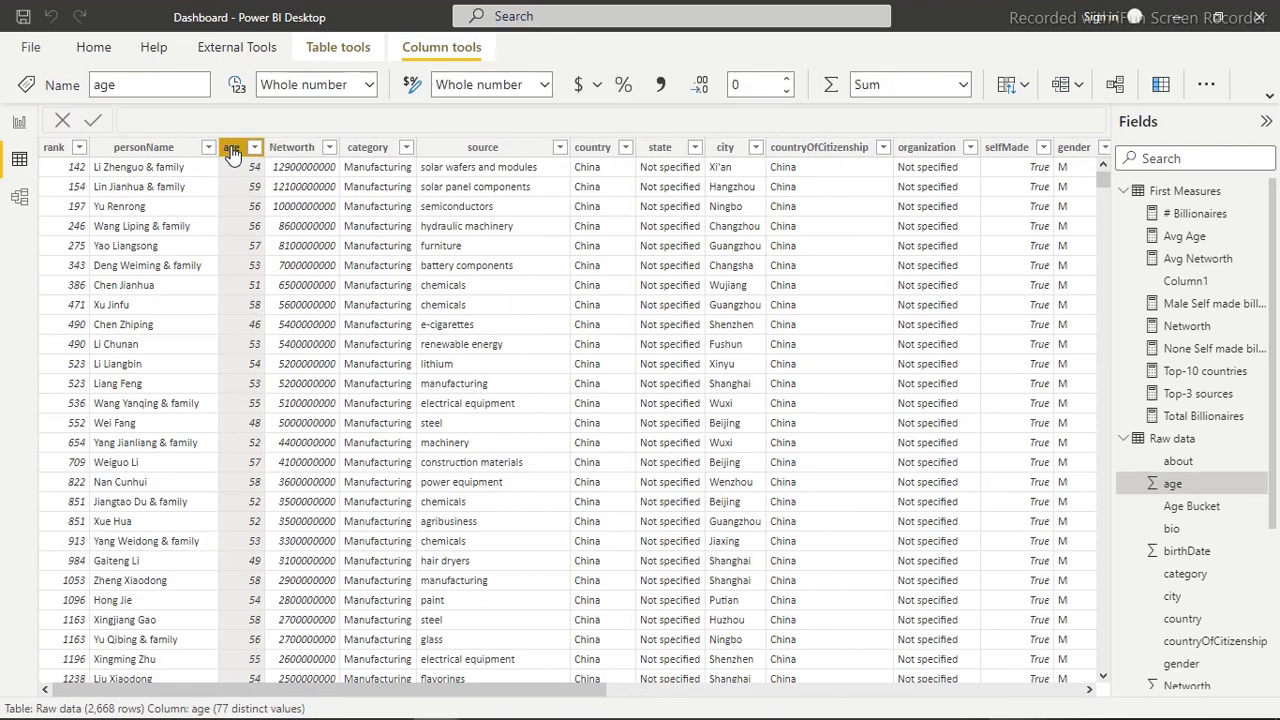
pyautogui.click(477, 150)
pyautogui.click(378, 150)
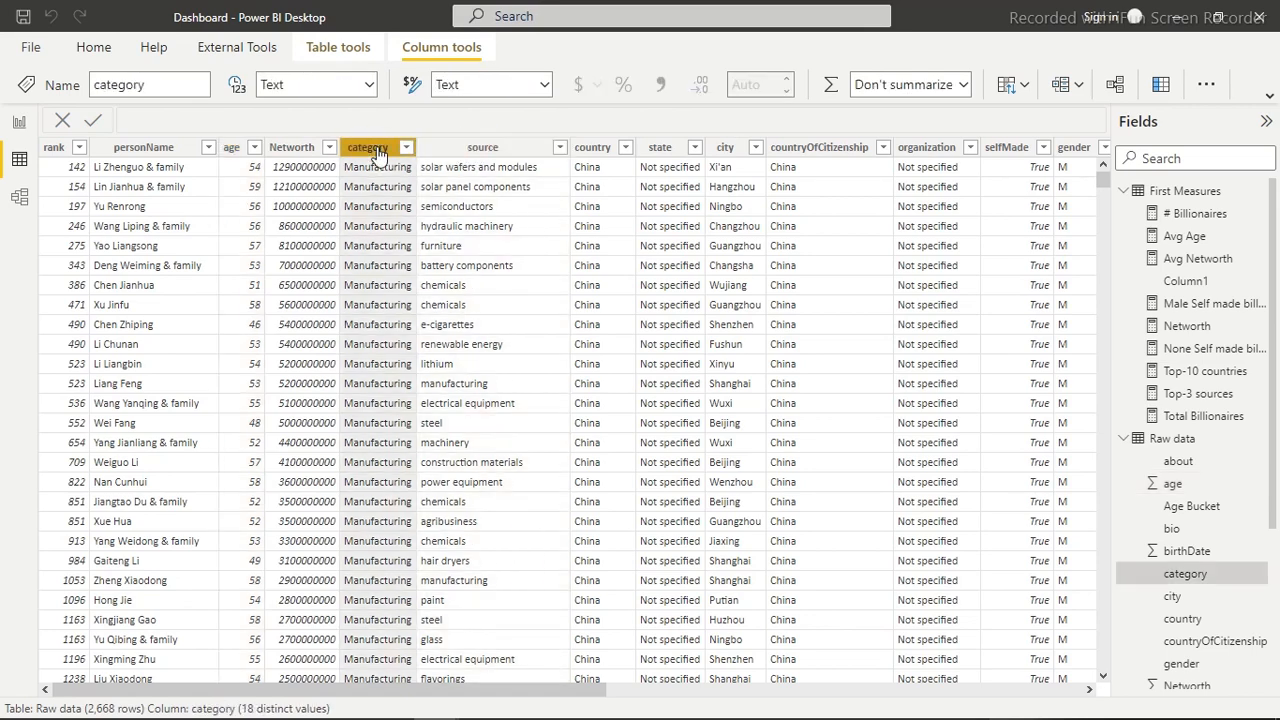
pyautogui.click(303, 150)
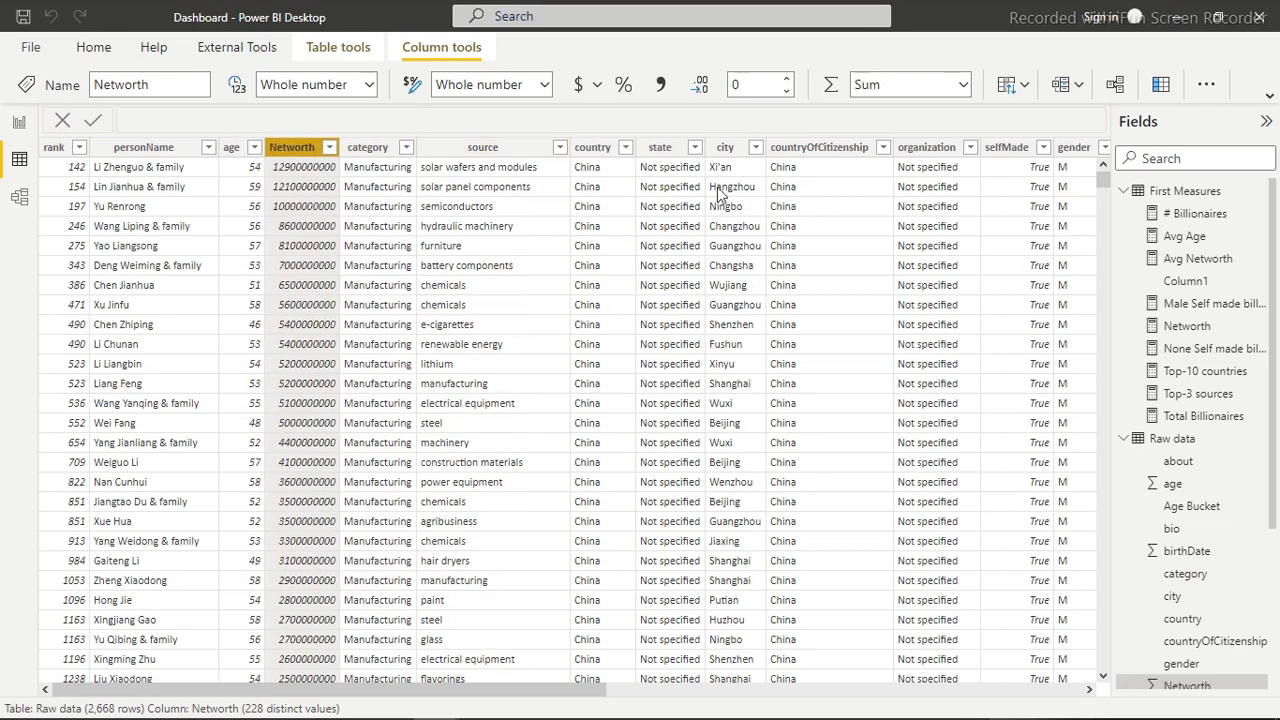
pyautogui.click(19, 121)
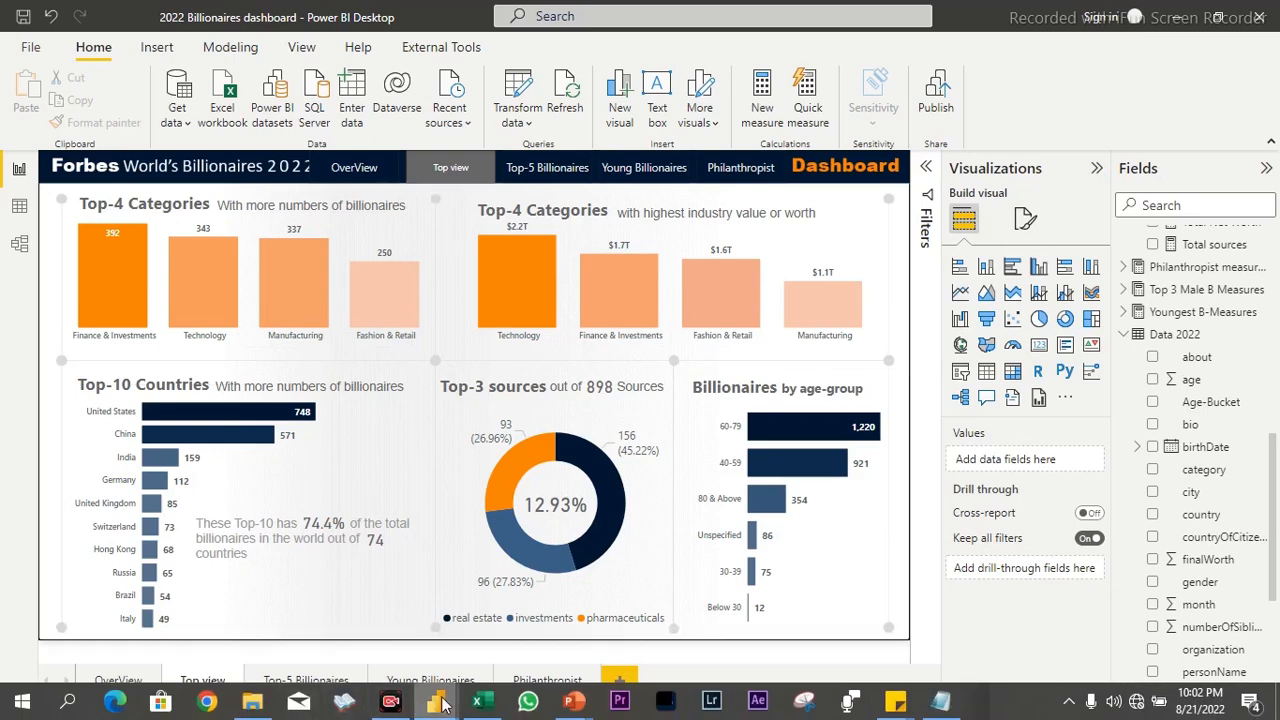
# Switch back to the Dashboard report window, select the Total Billionaires by category chart, and collapse the field list
pyautogui.moveTo(444, 704)
pyautogui.click(354, 628)
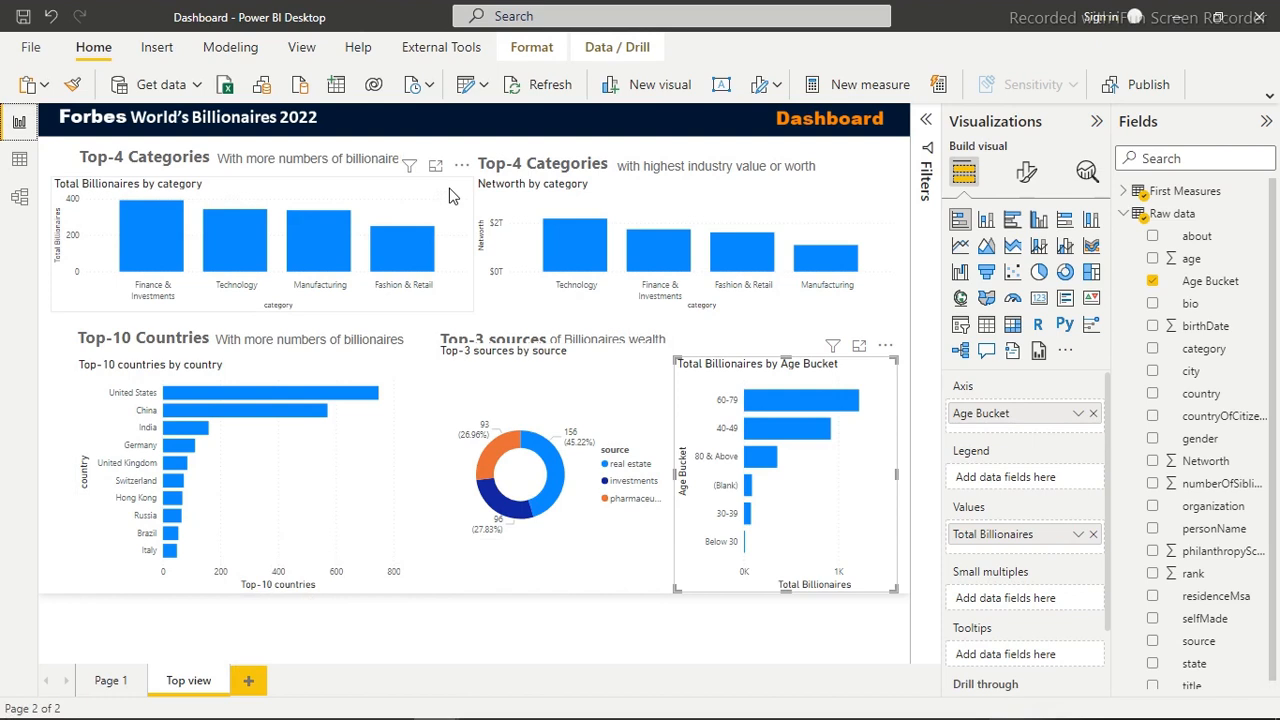
pyautogui.click(395, 192)
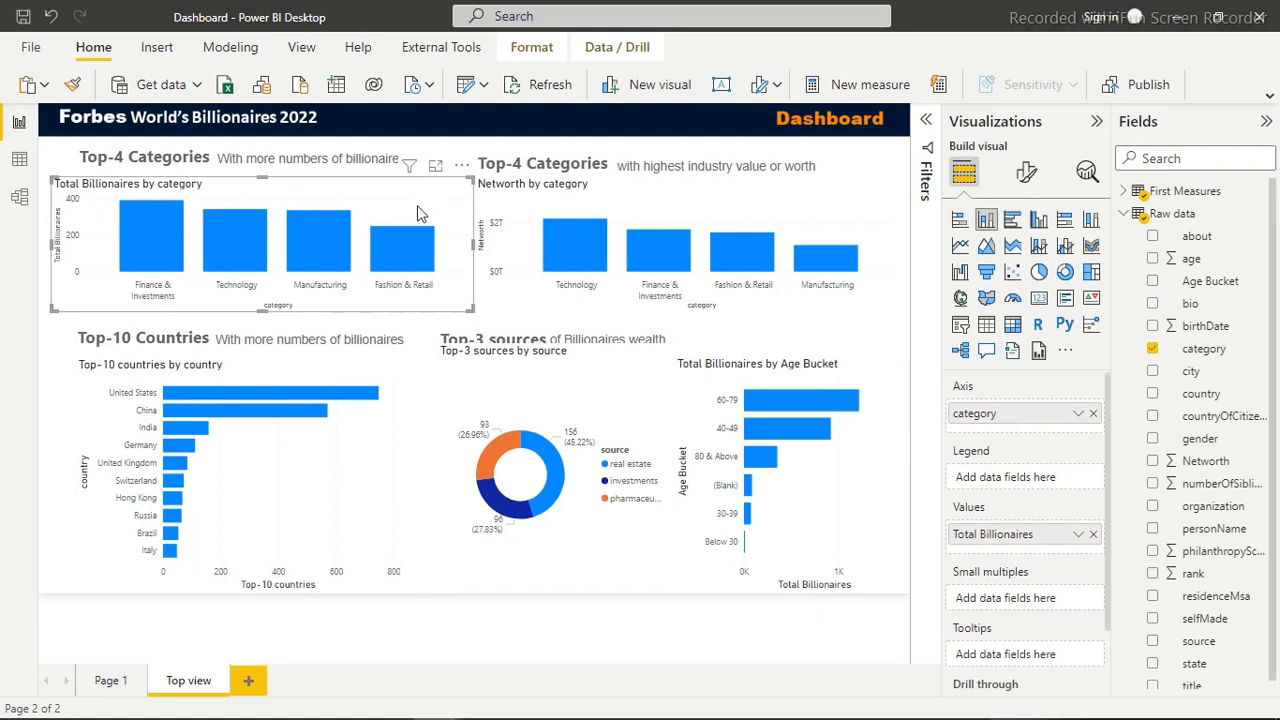
pyautogui.click(1266, 122)
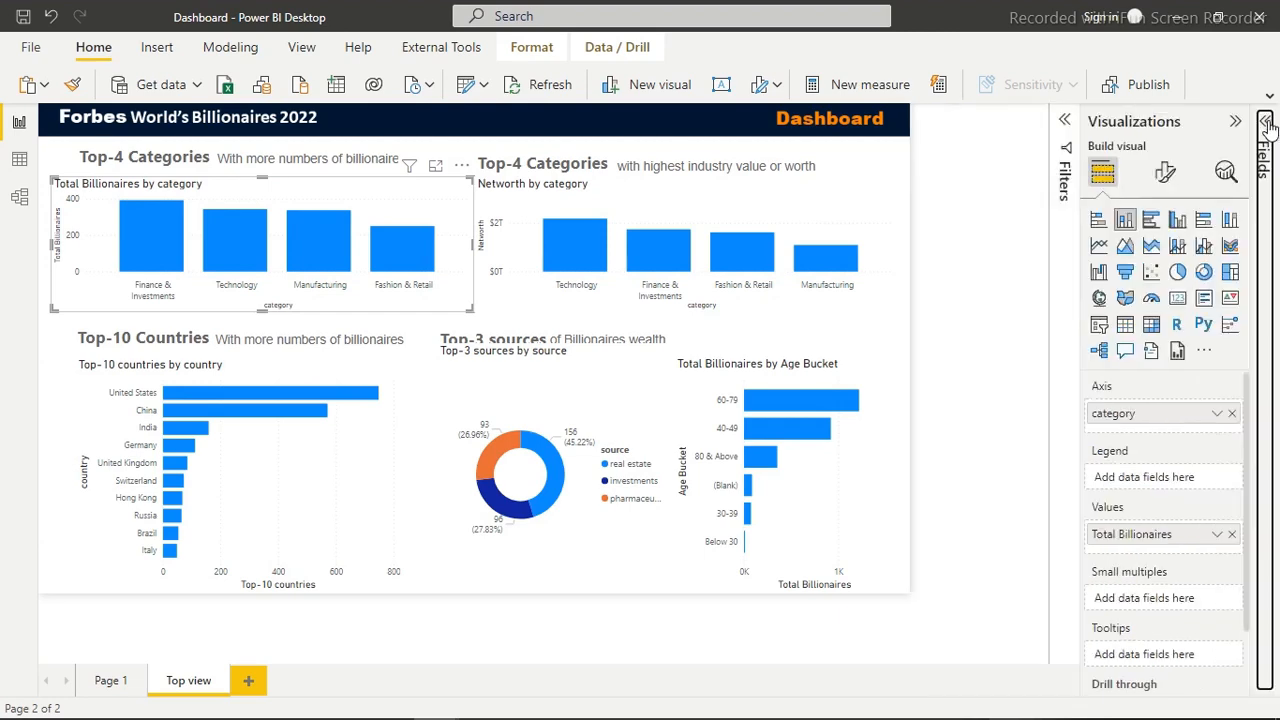
pyautogui.click(1266, 122)
pyautogui.click(1266, 122)
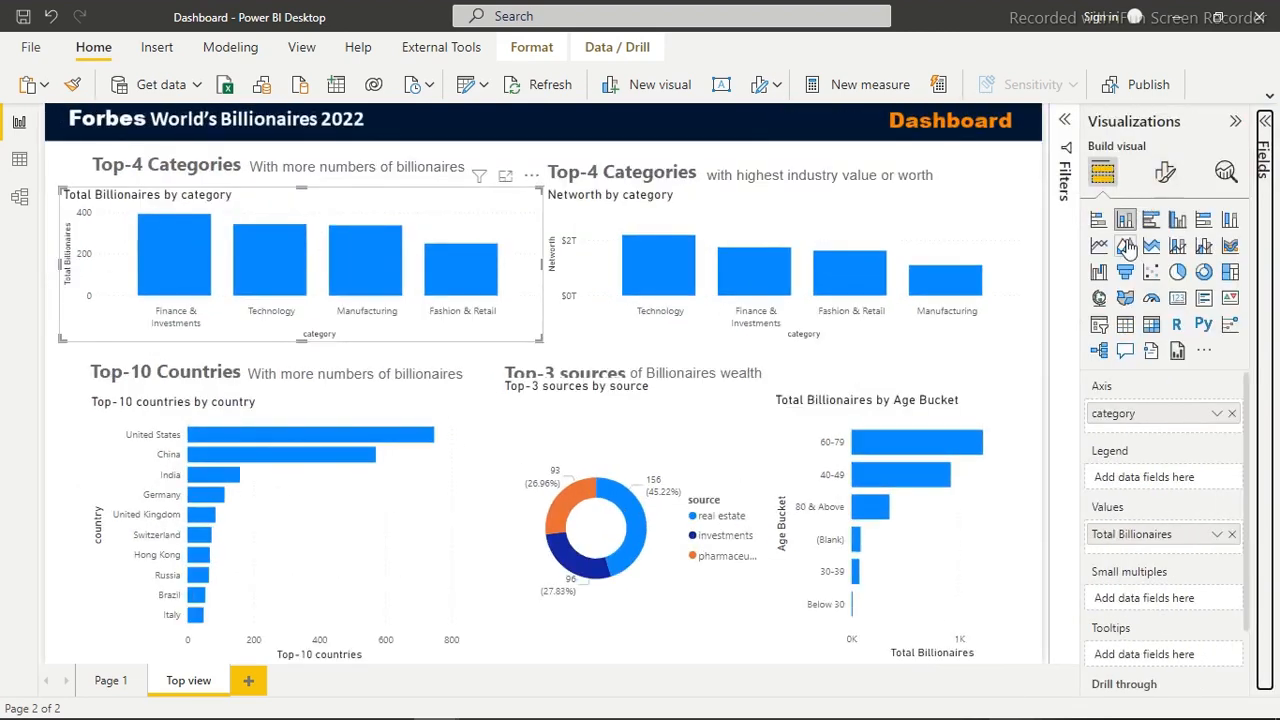
# Turn off the X-axis title of the Total Billionaires by category chart, keeping the X-axis on
pyautogui.click(1167, 174)
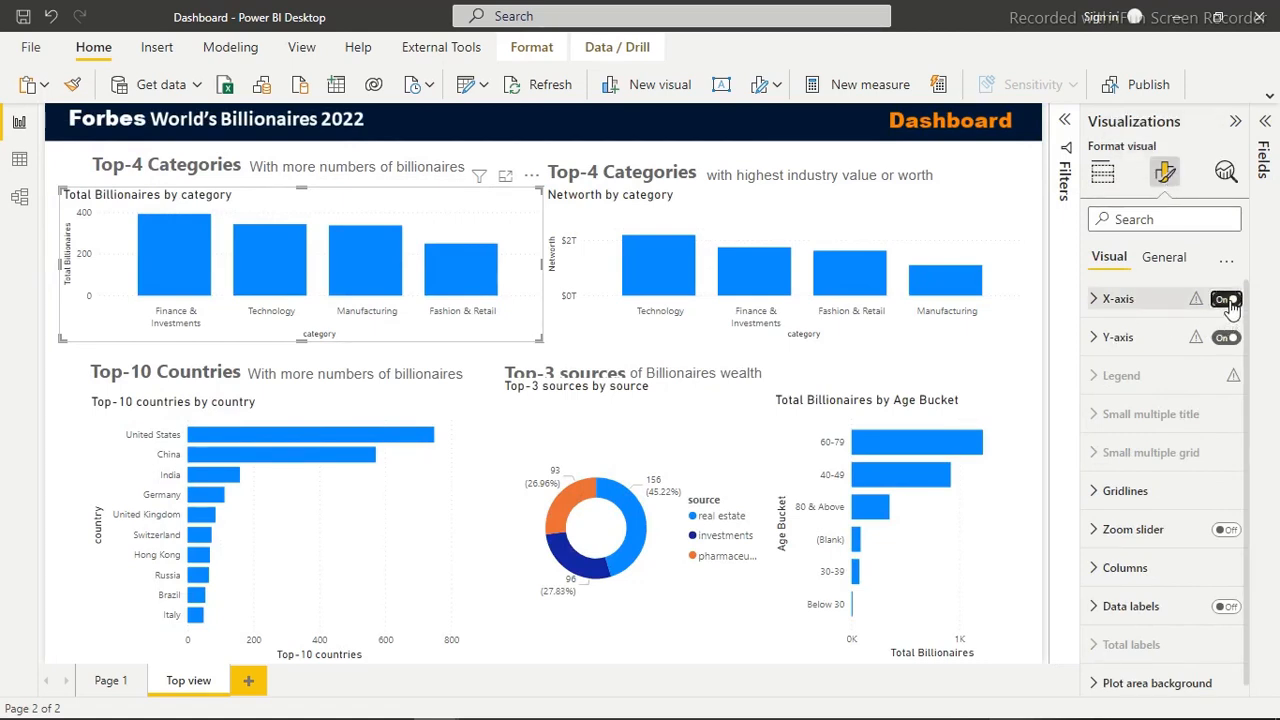
pyautogui.click(1228, 302)
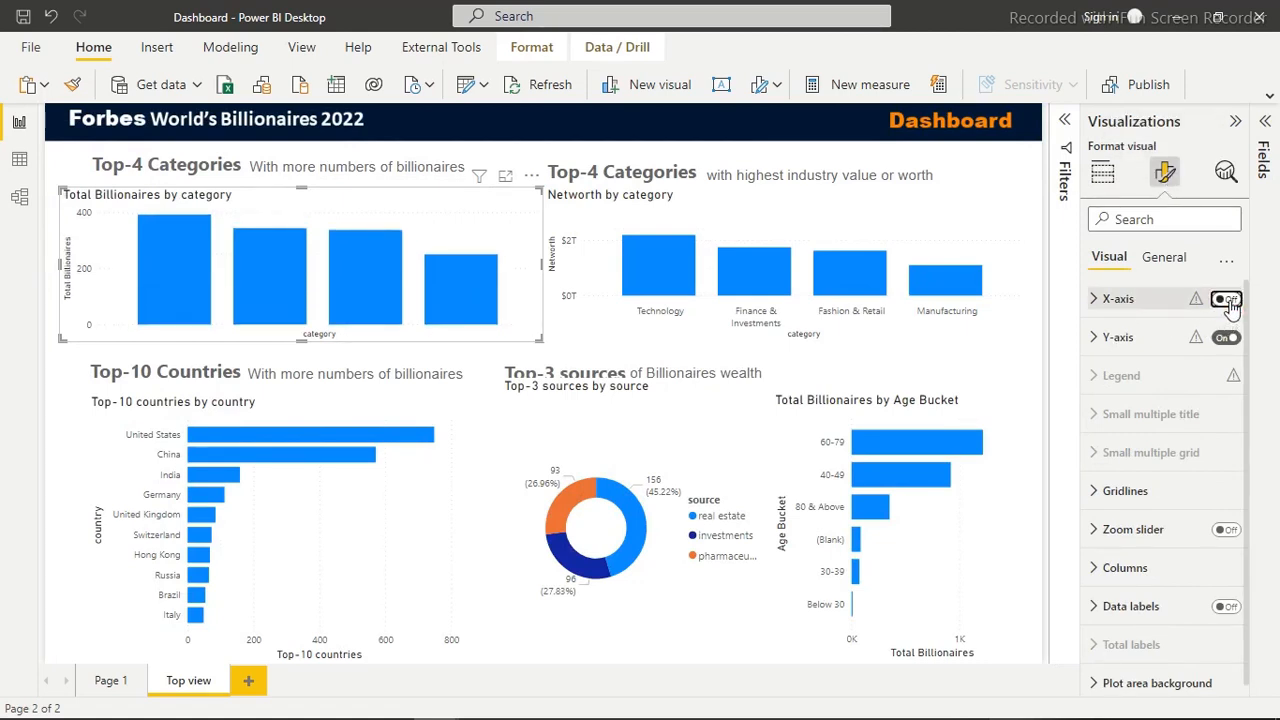
pyautogui.click(1228, 301)
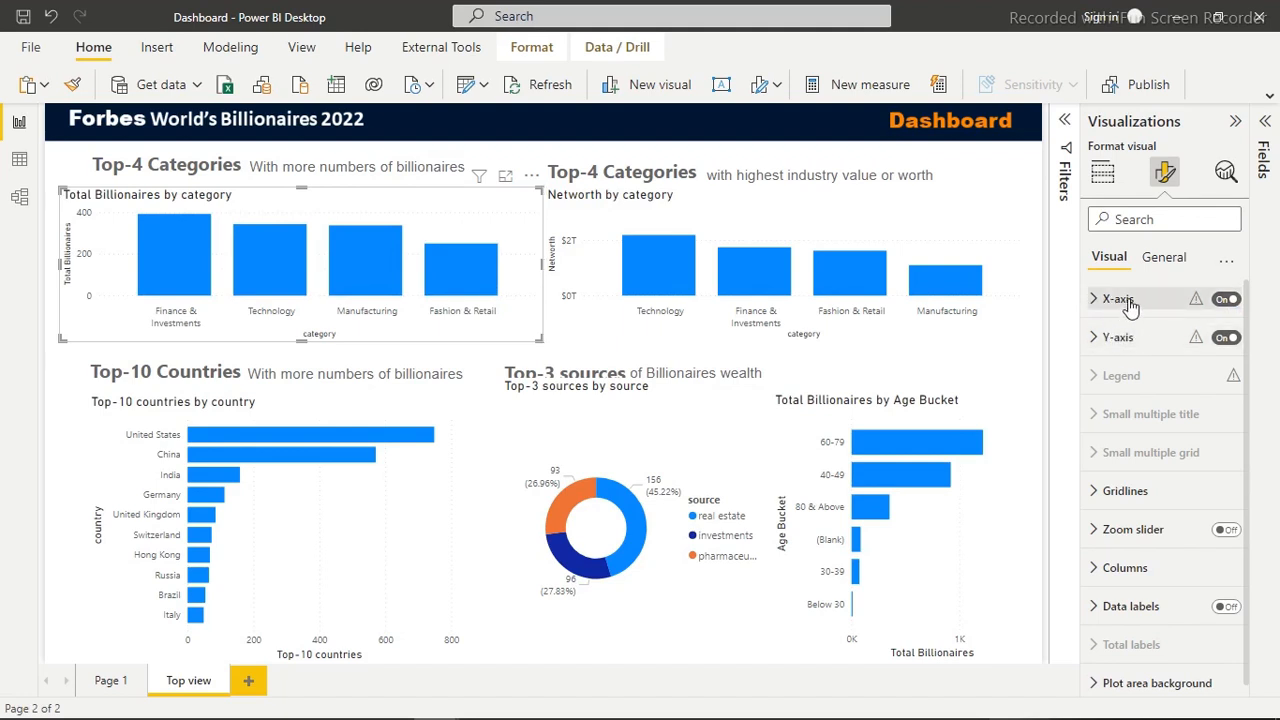
pyautogui.click(1129, 302)
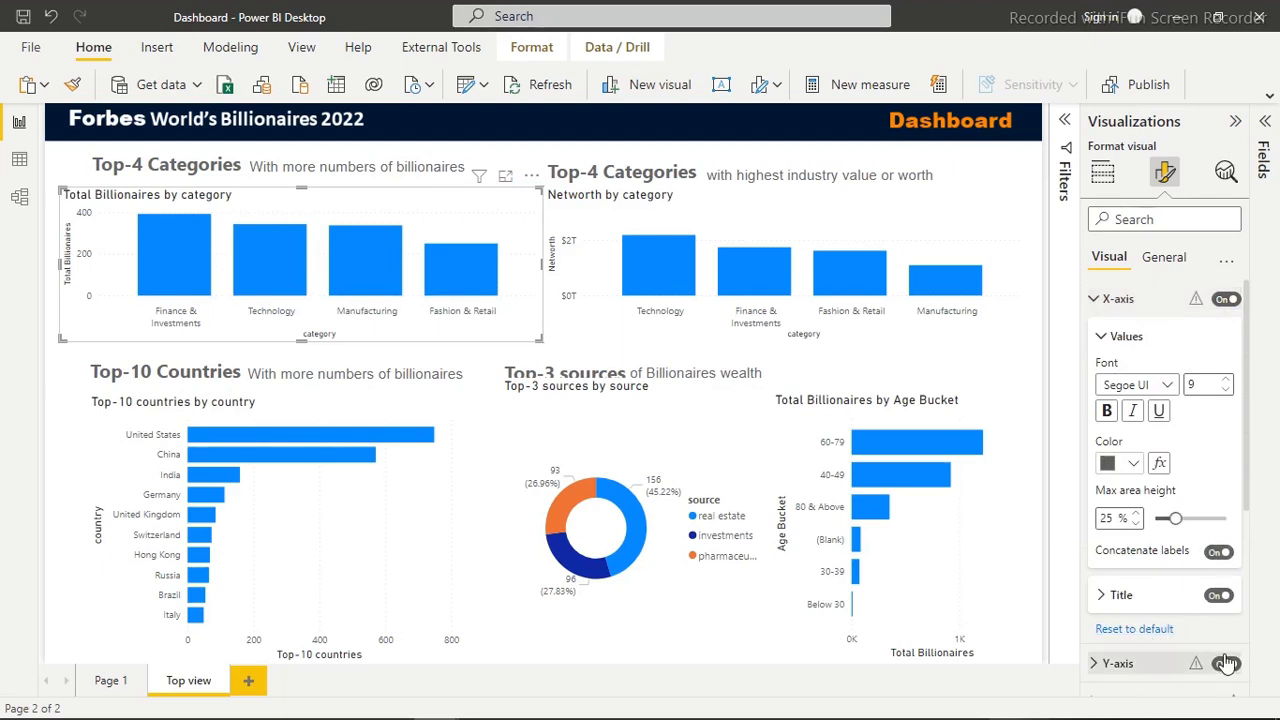
pyautogui.click(1220, 598)
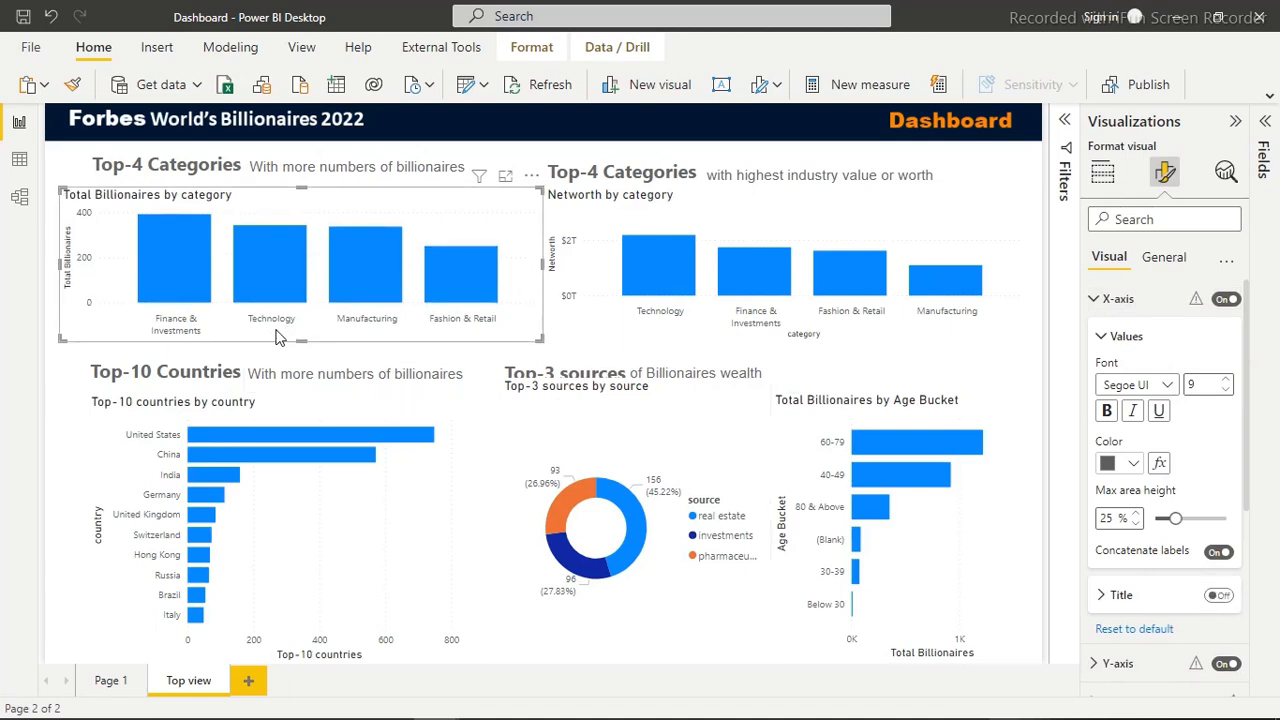
# Turn off the Y-axis title of the Total Billionaires by category chart
pyautogui.click(1170, 300)
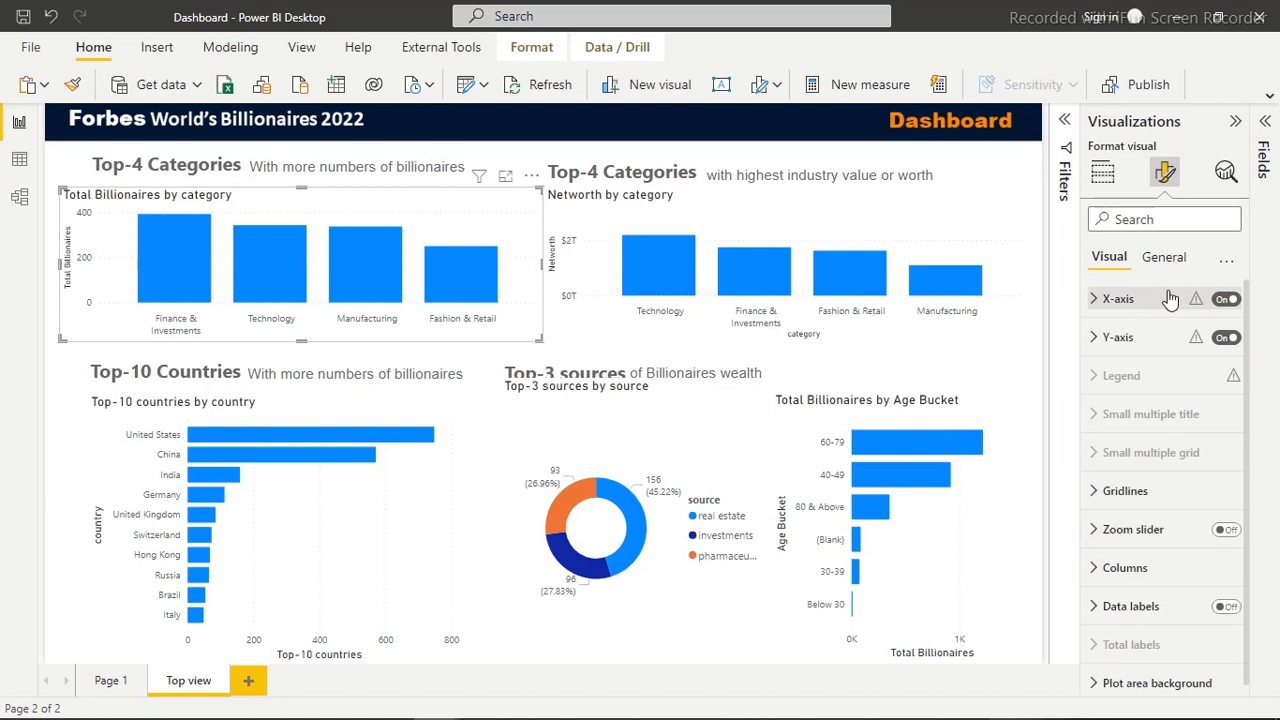
pyautogui.click(1148, 336)
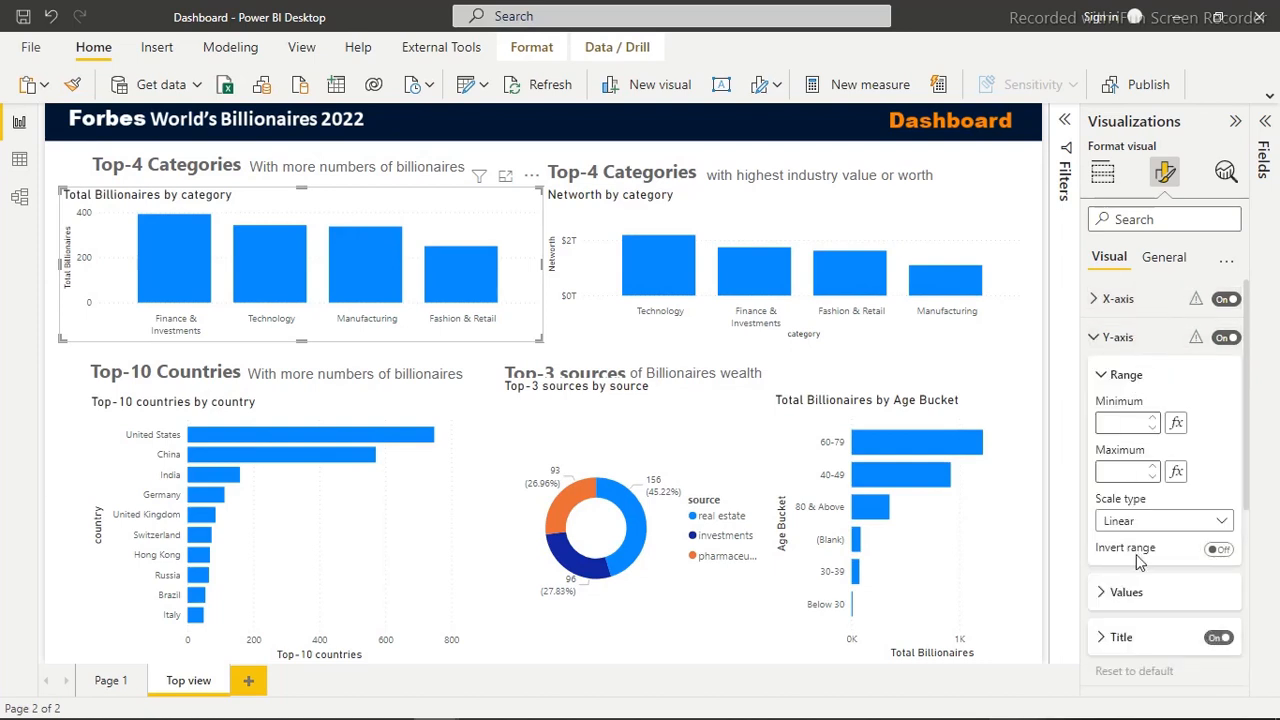
pyautogui.click(1219, 639)
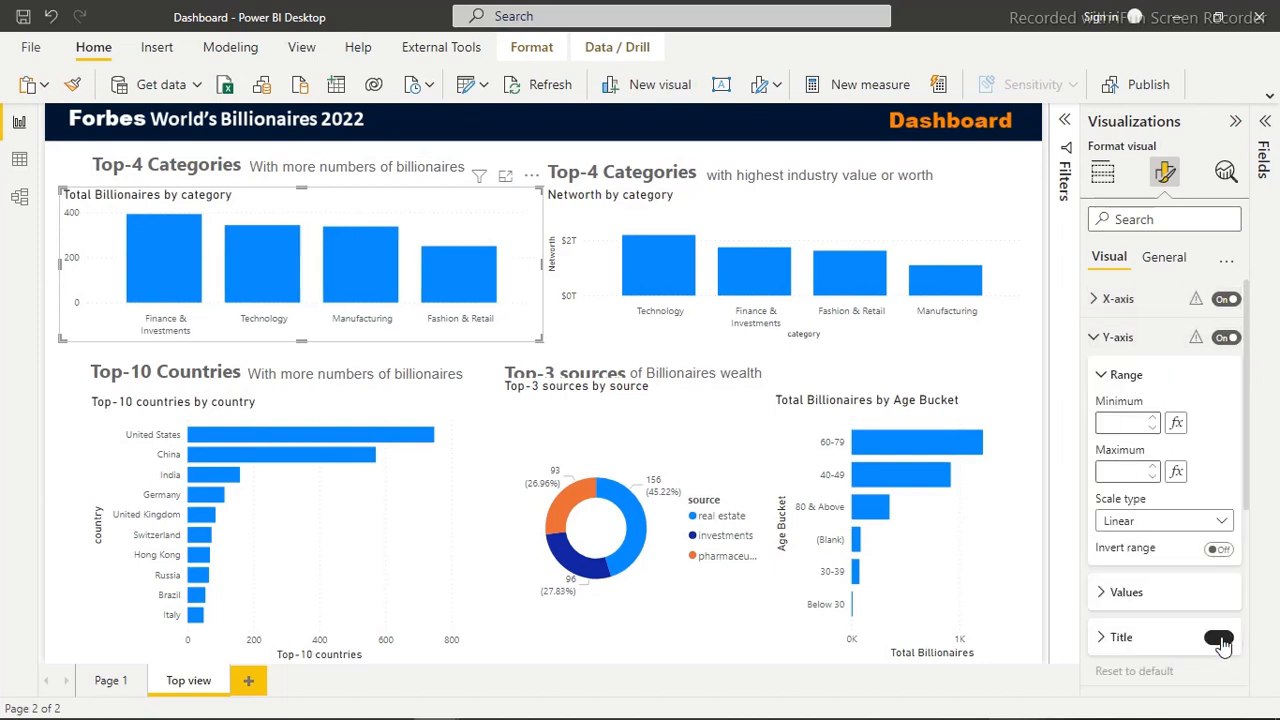
# Turn off the Y-axis of the Total Billionaires by category chart and set its X-axis values font to Arial
pyautogui.click(1226, 339)
pyautogui.click(1138, 338)
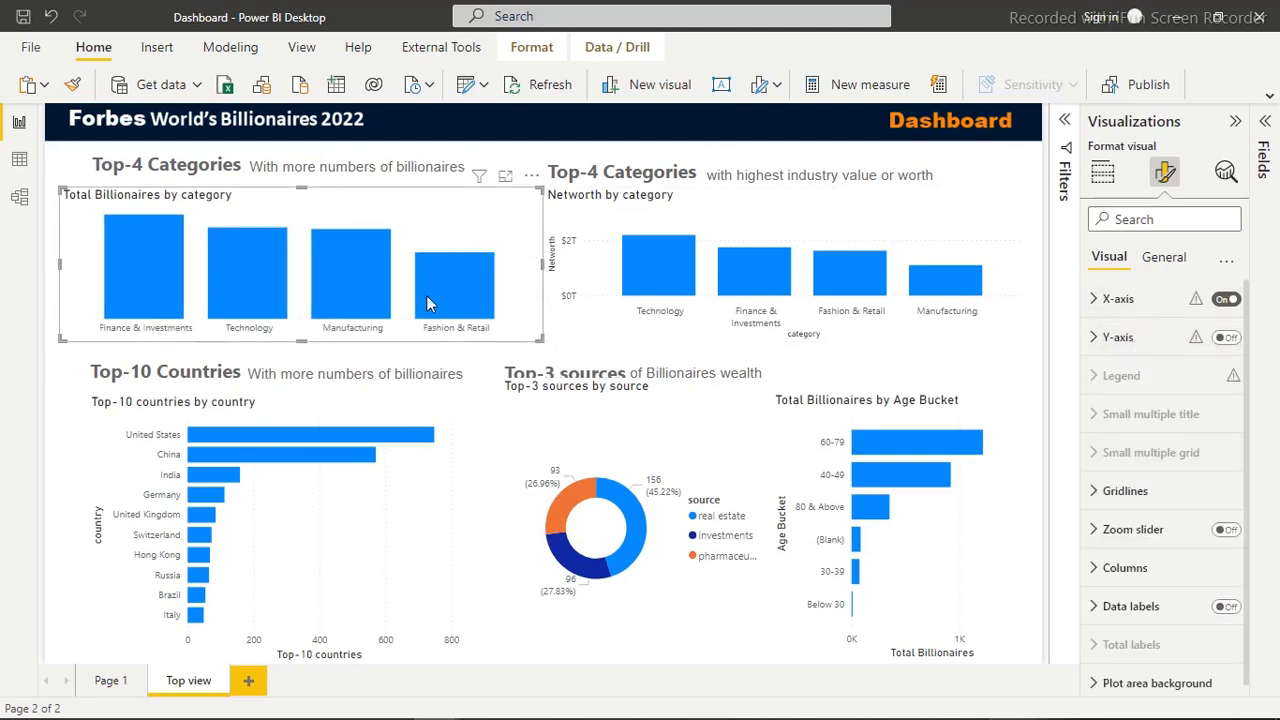
pyautogui.click(1121, 298)
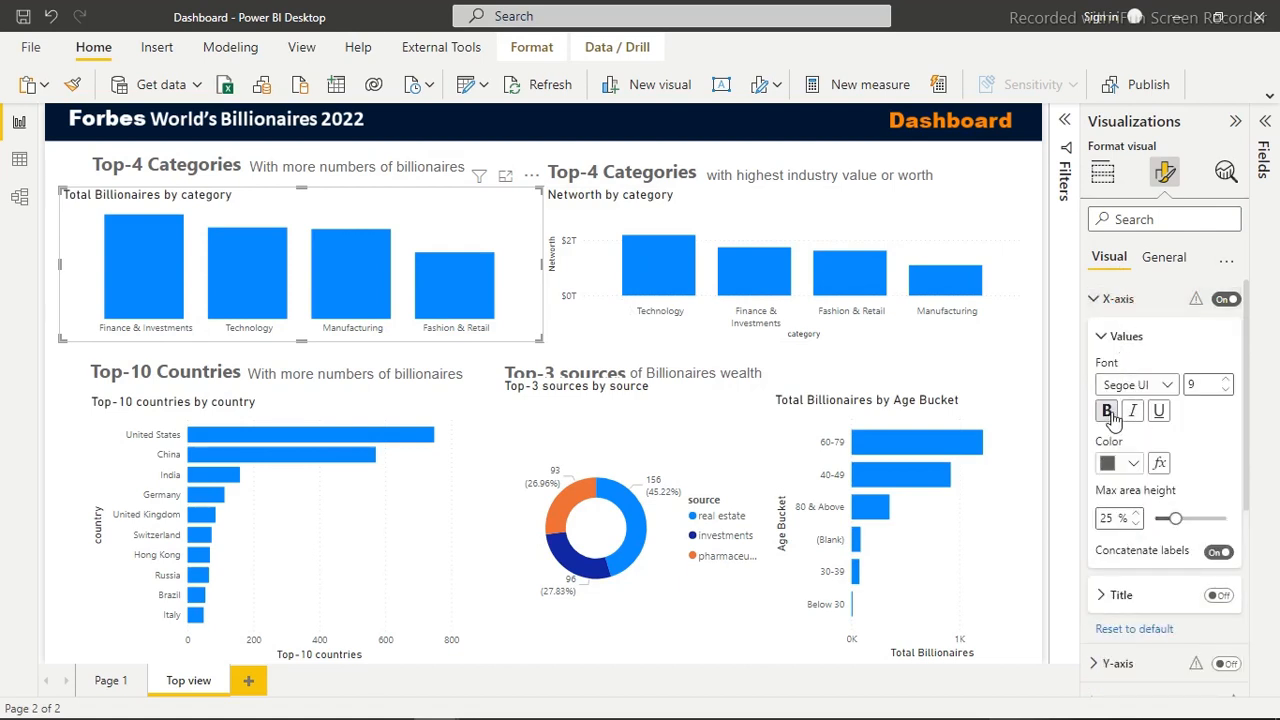
pyautogui.click(1167, 386)
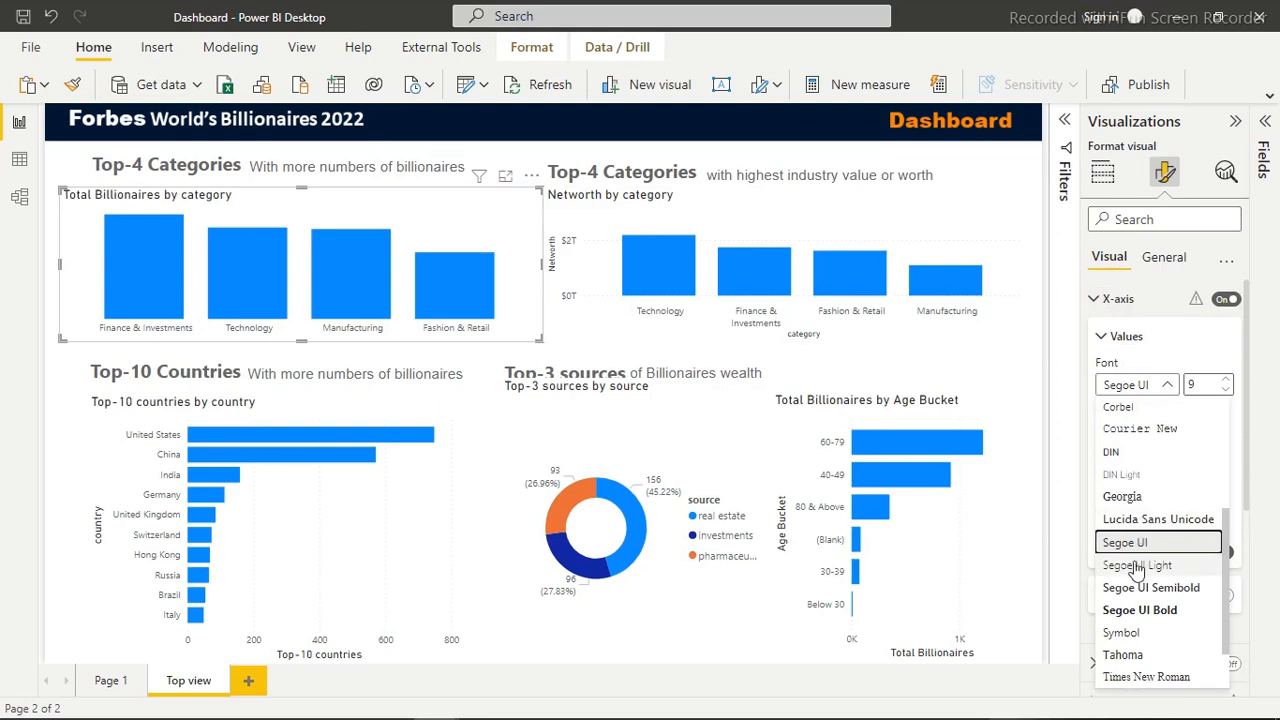
pyautogui.click(1127, 612)
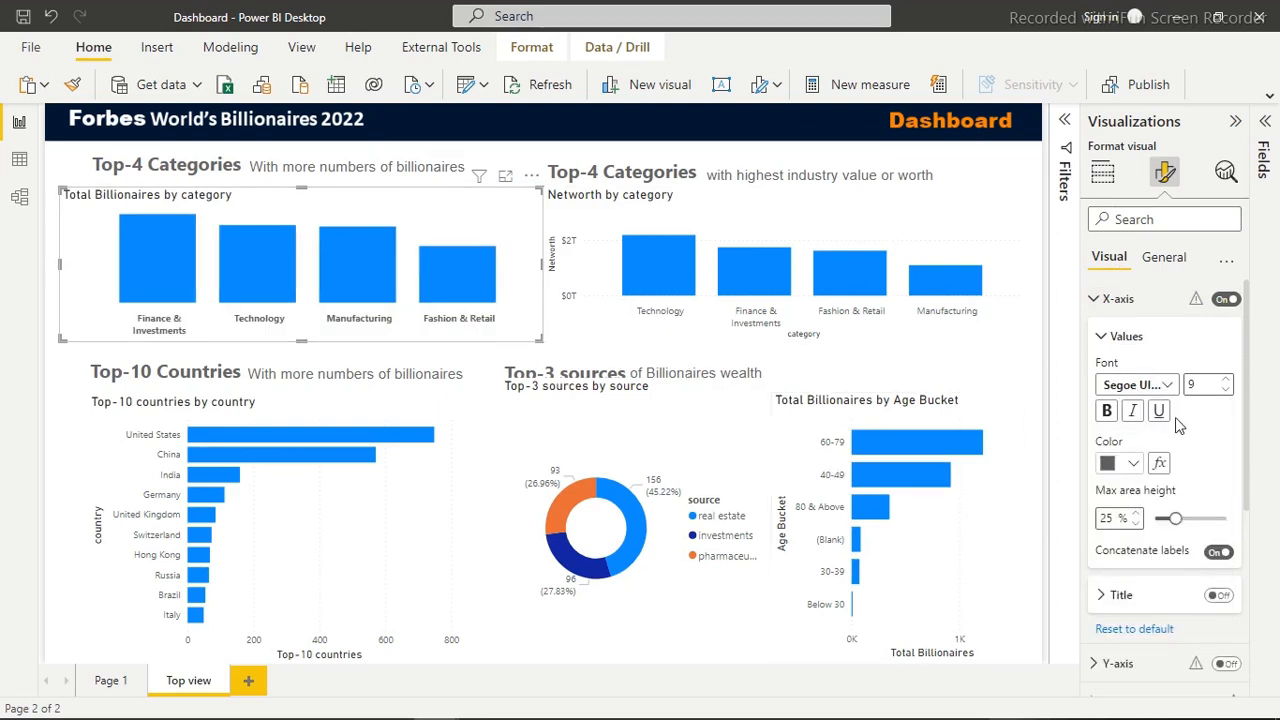
pyautogui.click(1162, 388)
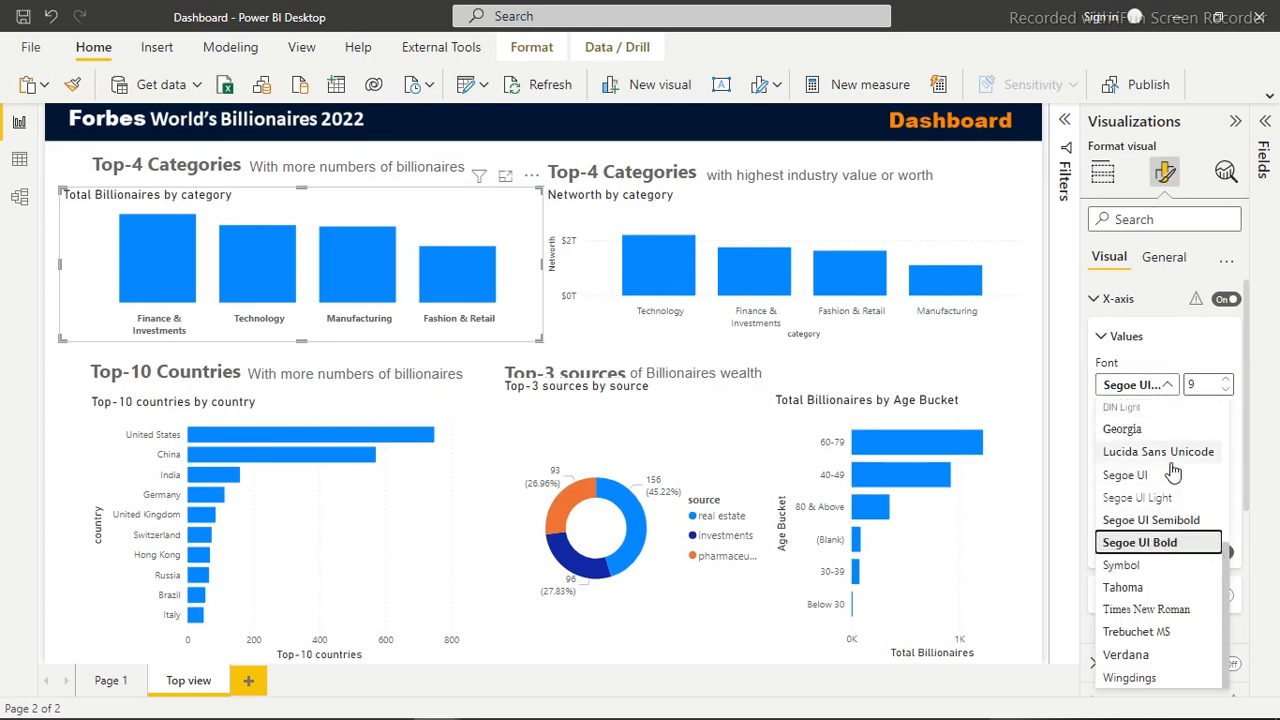
pyautogui.scroll(3, 1173, 472)
pyautogui.click(1145, 411)
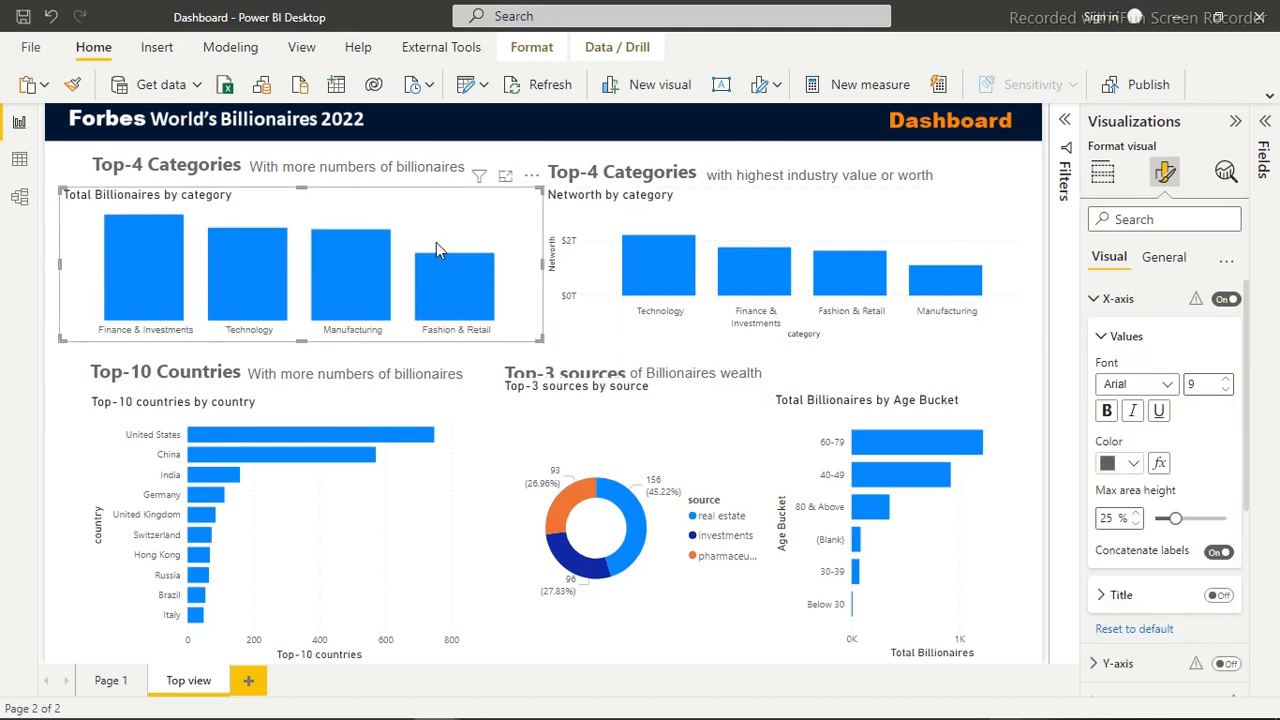
# Copy the formatting of the Total Billionaires by category chart onto the Networth by category chart with Format painter
pyautogui.click(71, 84)
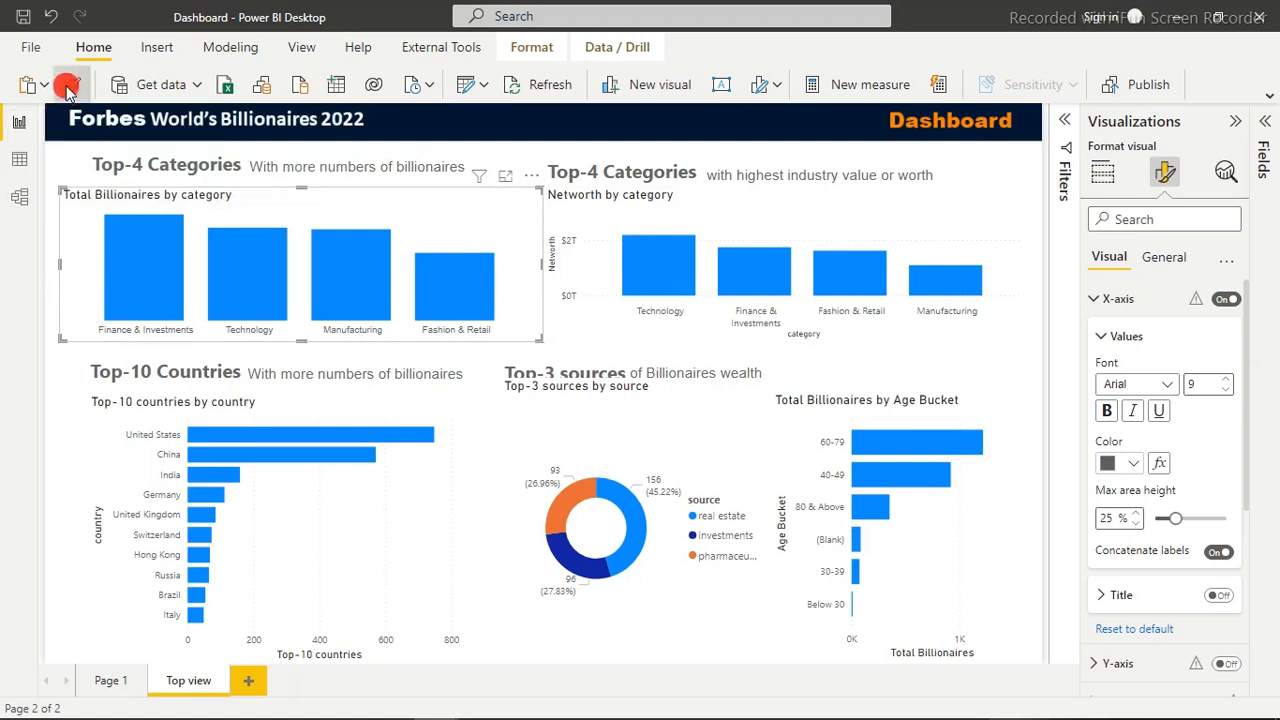
pyautogui.click(738, 222)
pyautogui.click(738, 222)
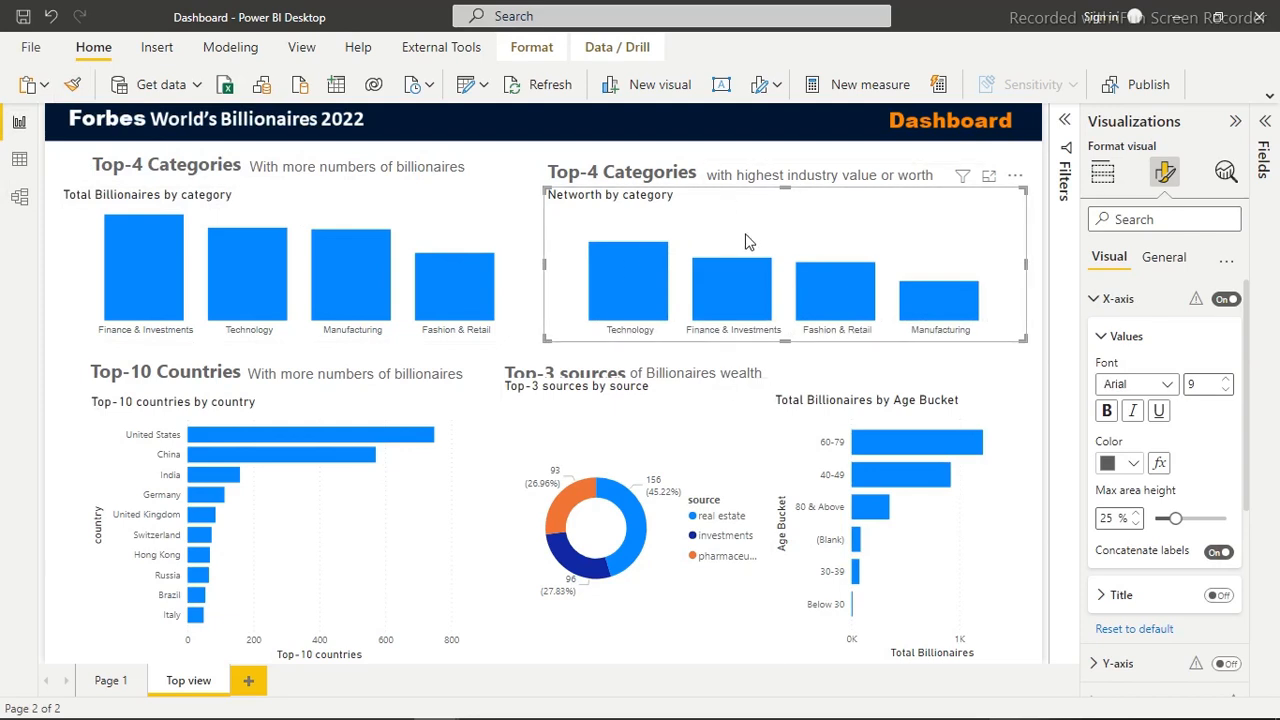
# Turn off the background and title of the Networth by category chart, and copy its formatting onto the Total Billionaires by category chart
pyautogui.click(1166, 262)
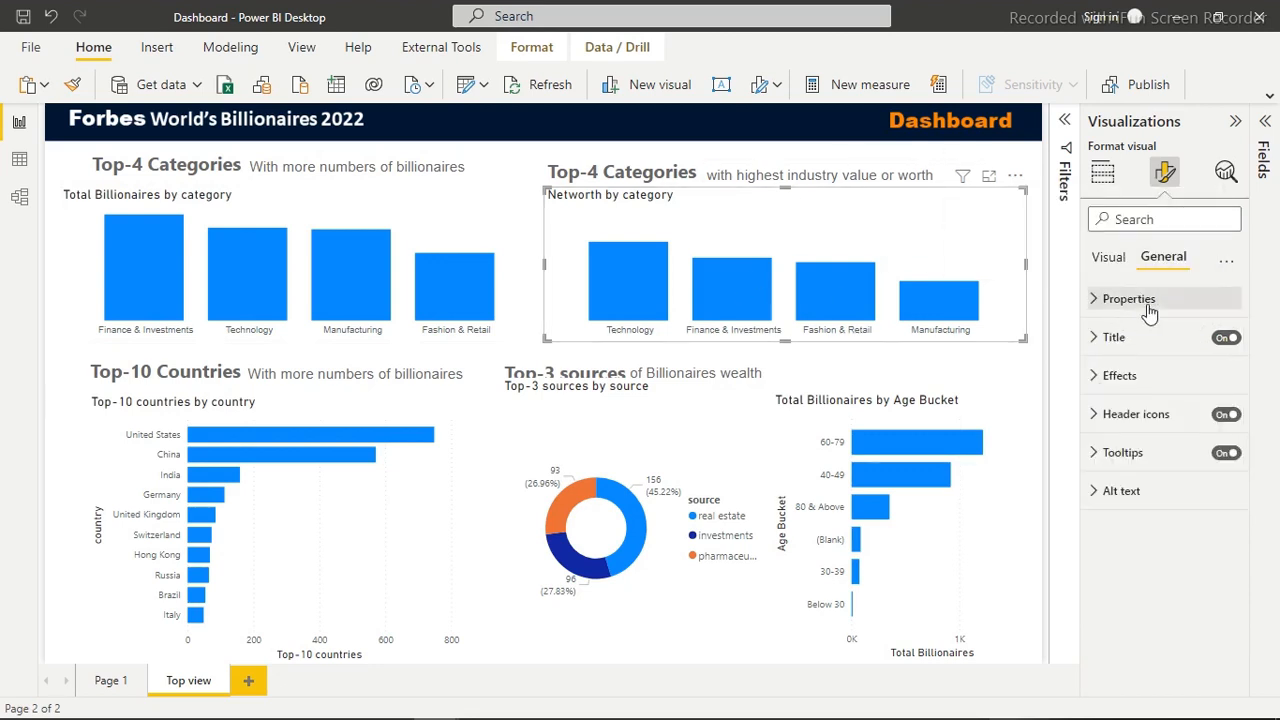
pyautogui.click(1130, 380)
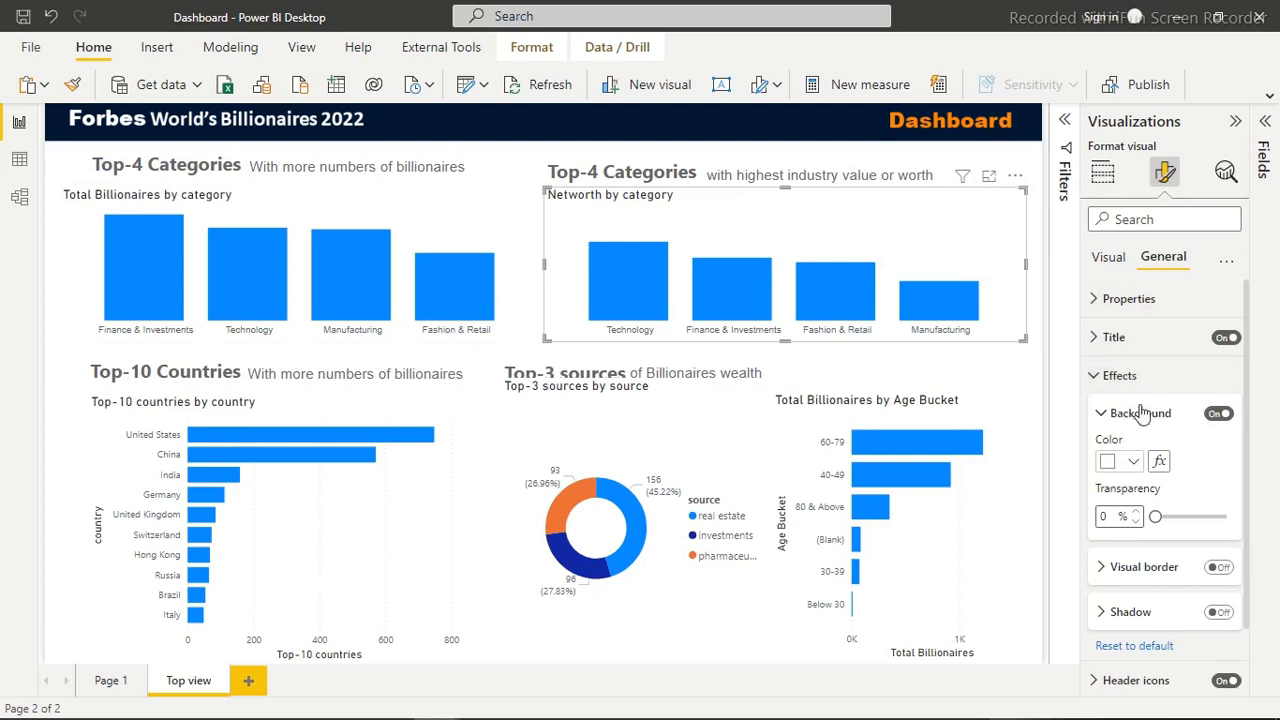
pyautogui.click(1219, 416)
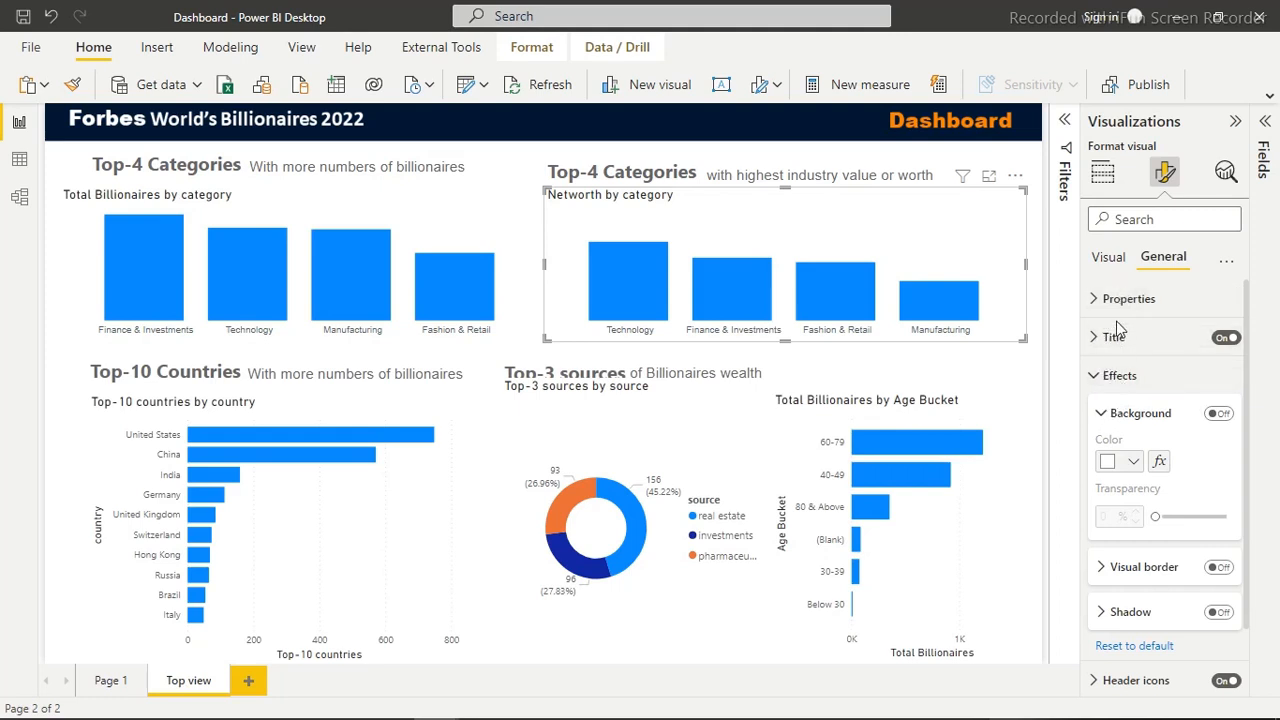
pyautogui.click(1227, 339)
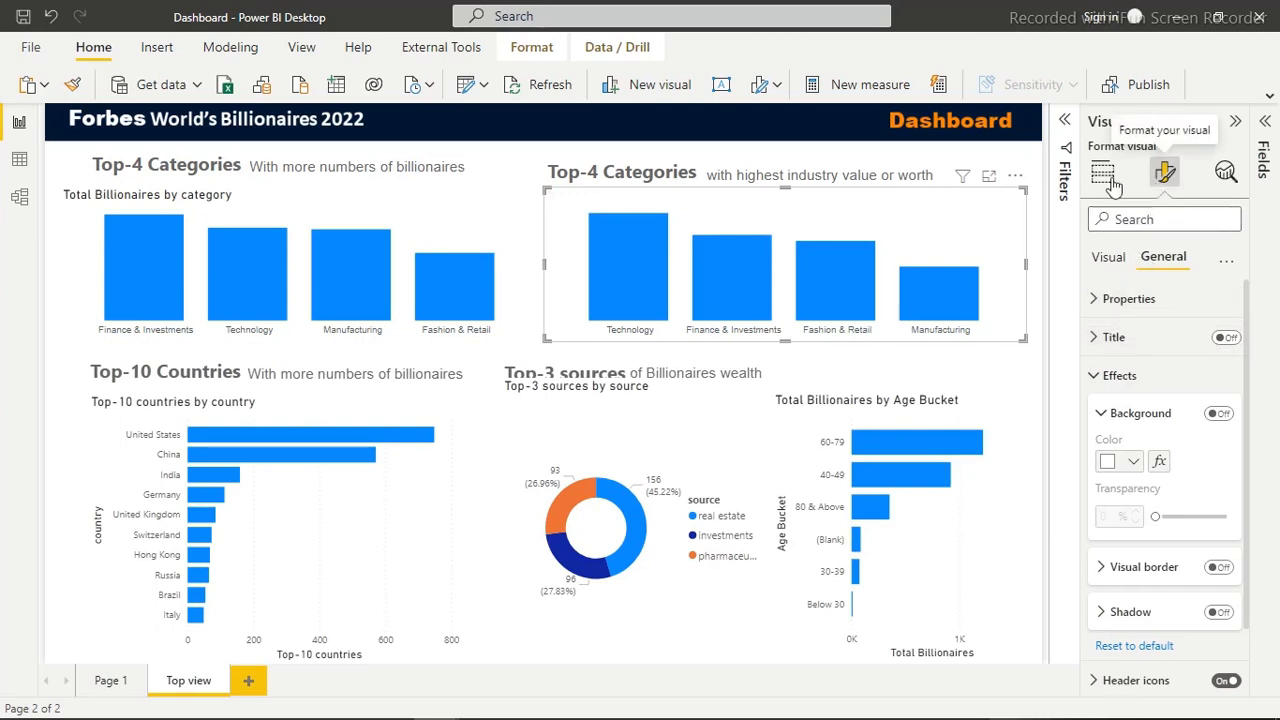
pyautogui.click(72, 86)
pyautogui.click(302, 232)
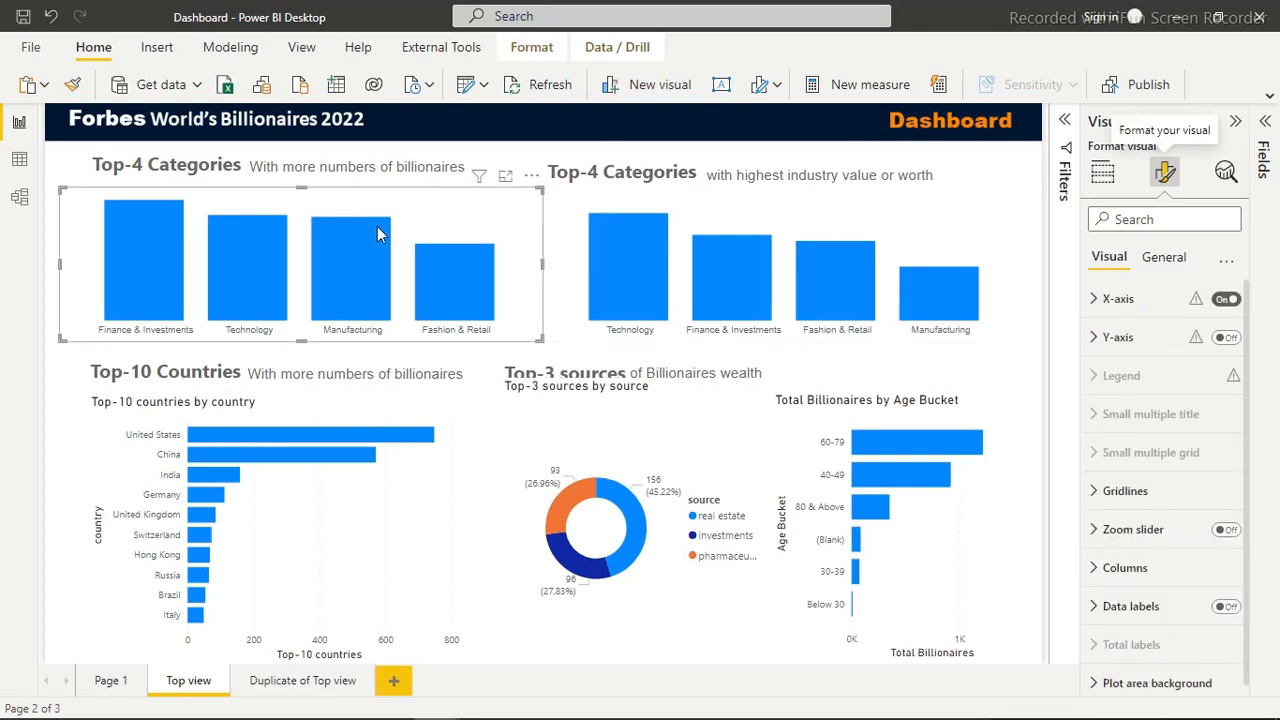
# Set up gradient conditional formatting with a middle color for the Total Billionaires chart's columns, using #F5C4AF for the lowest value
pyautogui.click(1124, 568)
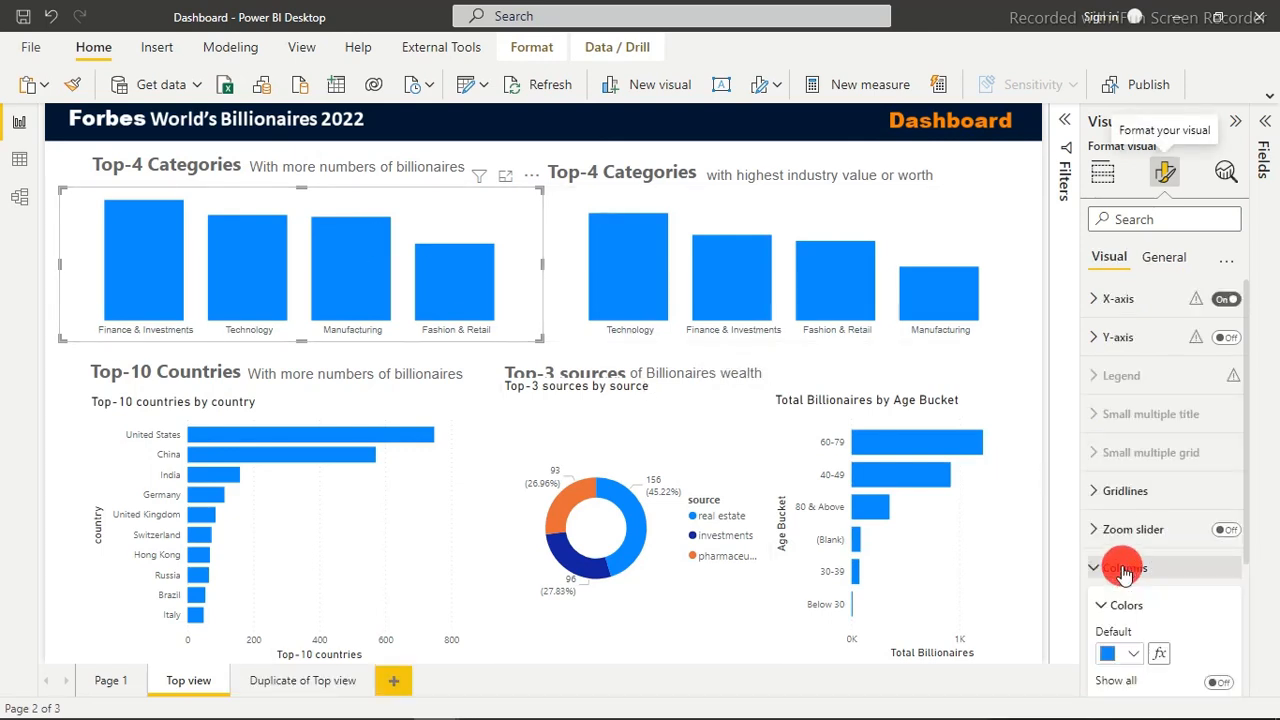
pyautogui.click(1160, 655)
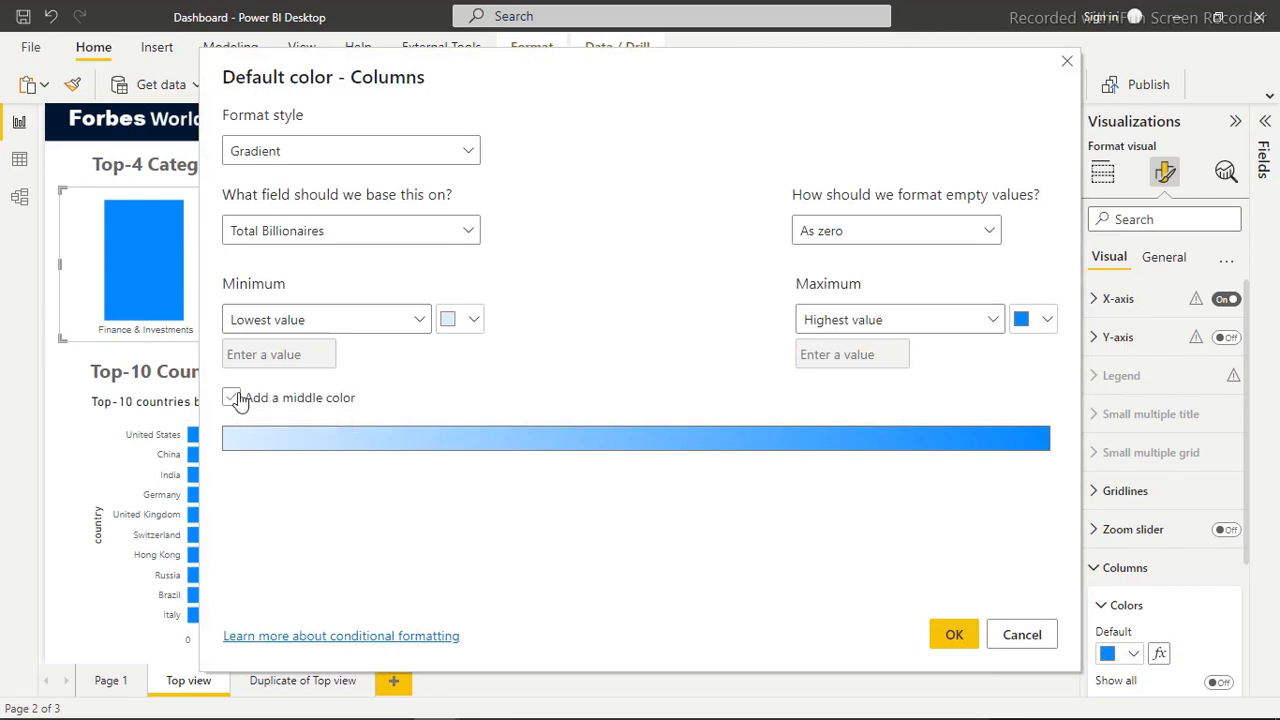
pyautogui.click(232, 399)
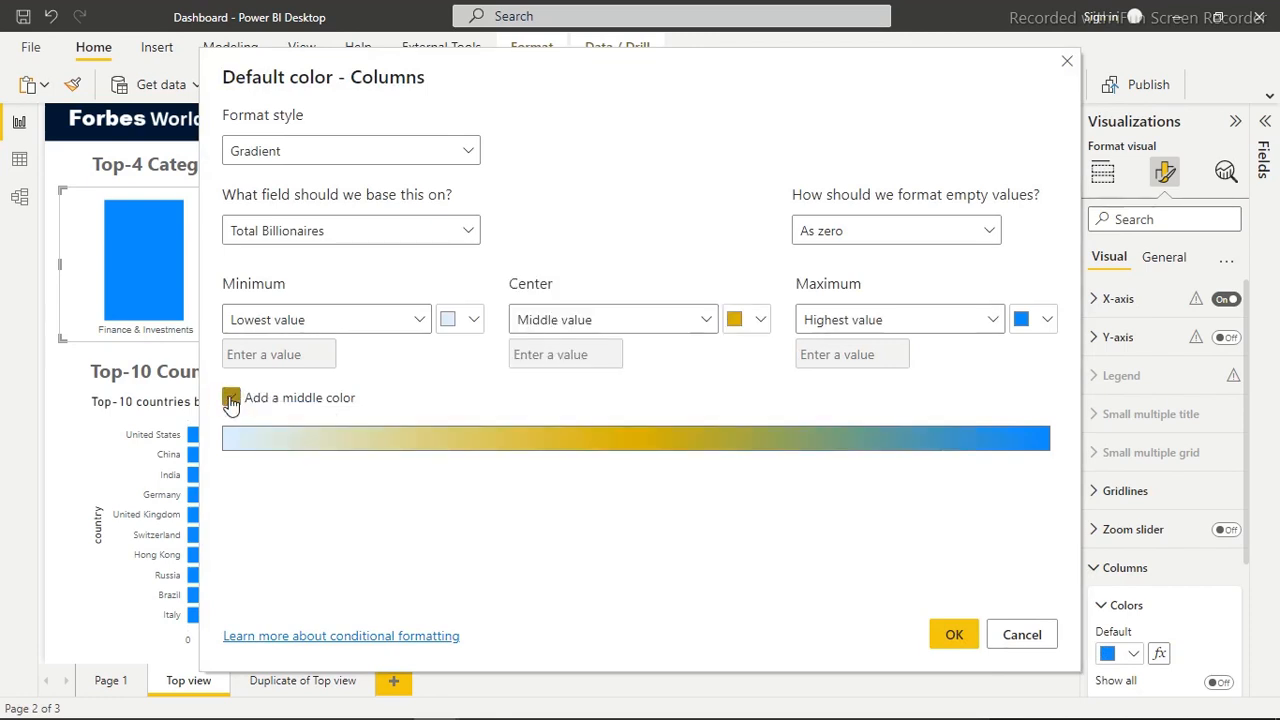
pyautogui.click(473, 319)
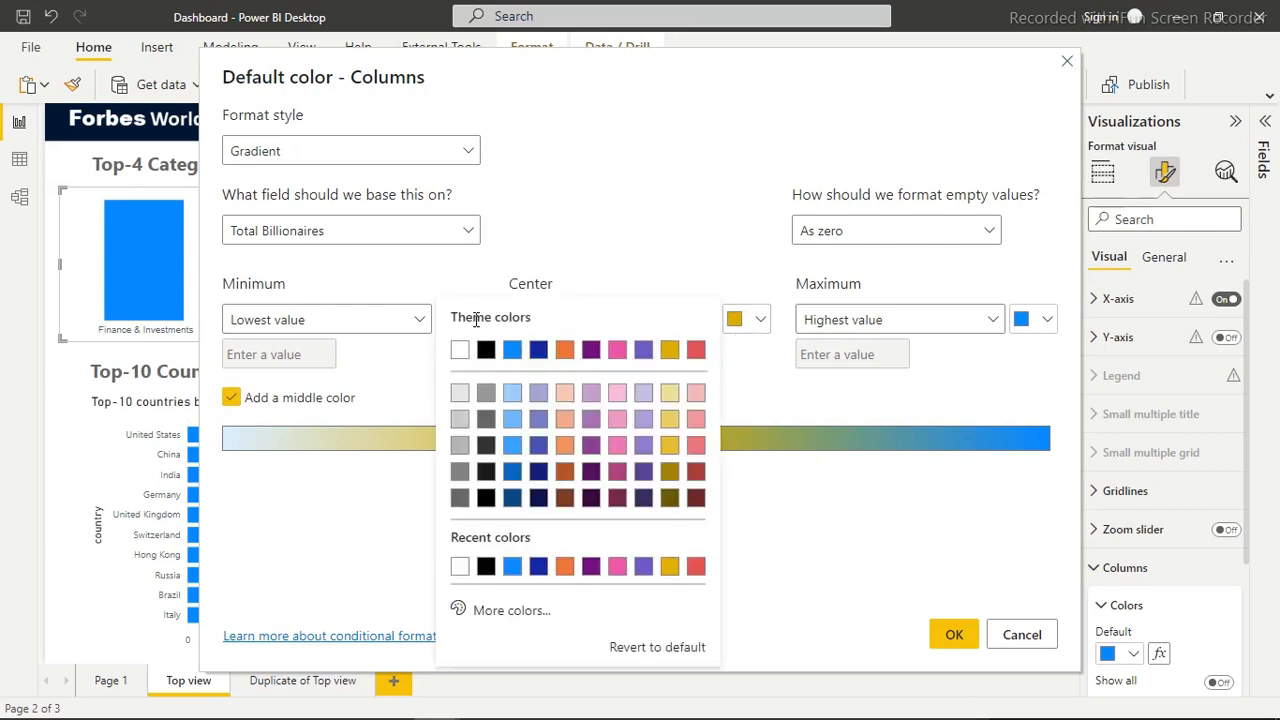
pyautogui.click(500, 614)
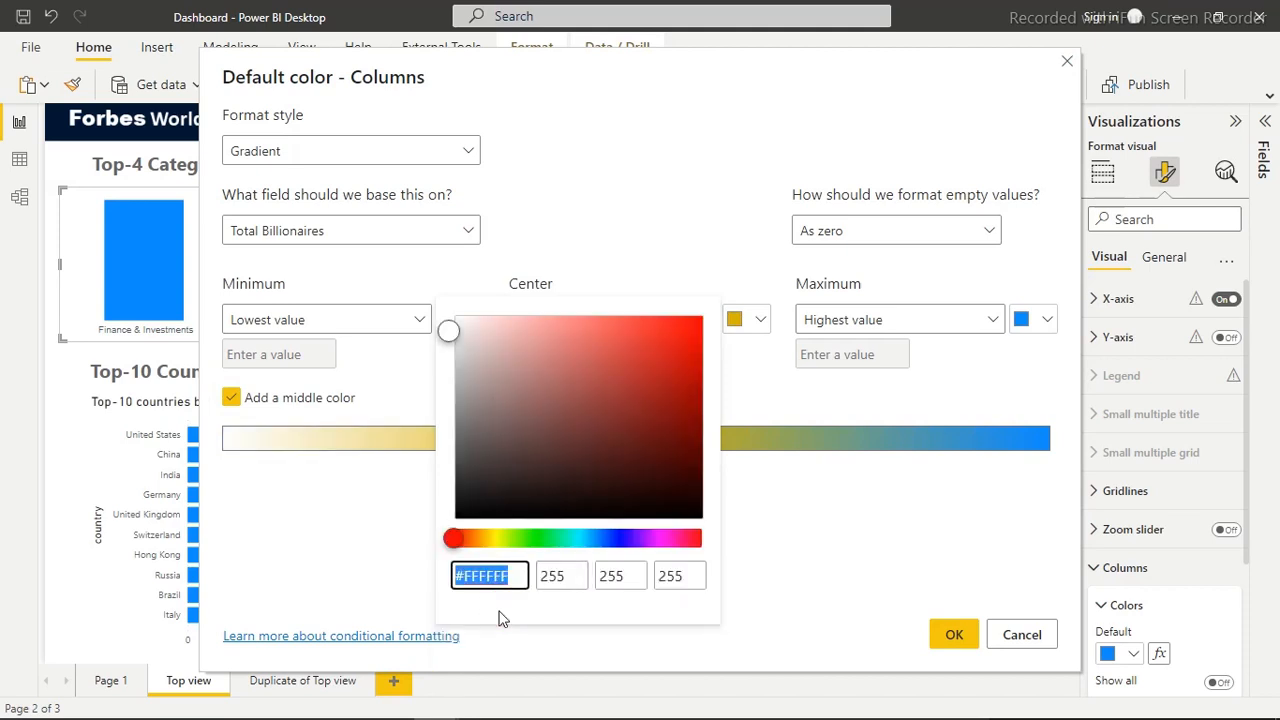
pyautogui.write('#F5C4AF')
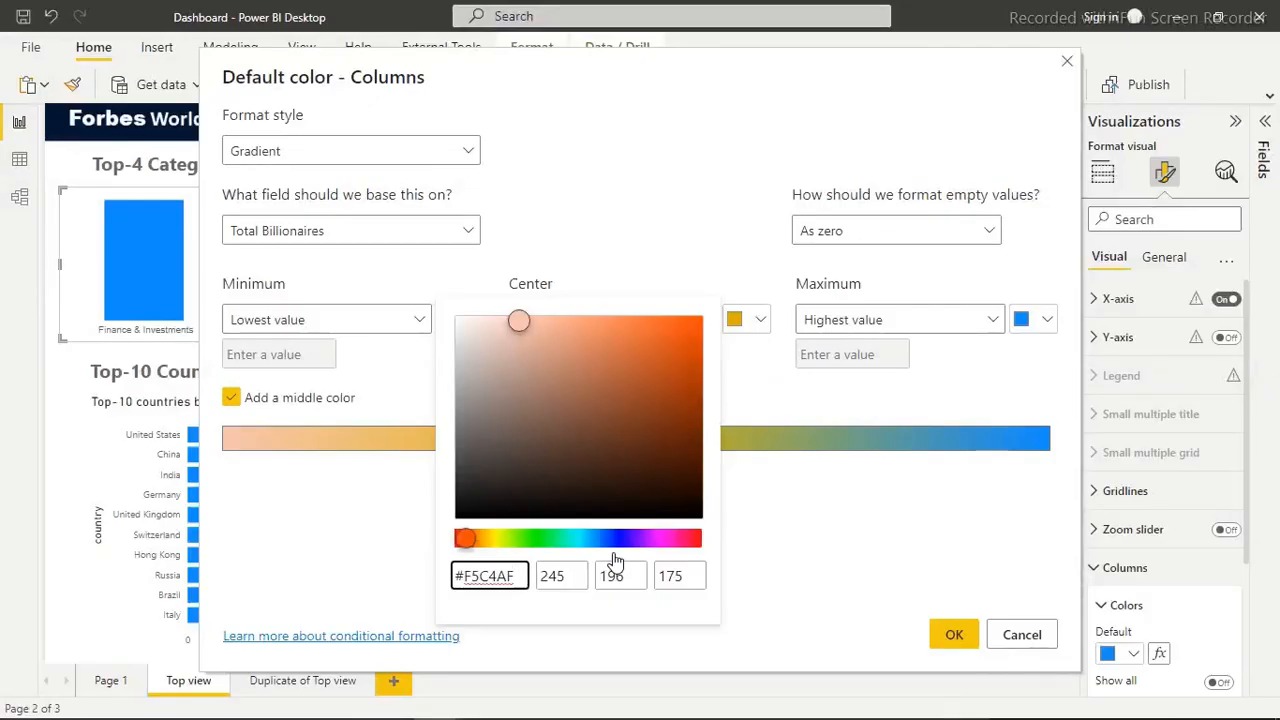
pyautogui.click(762, 327)
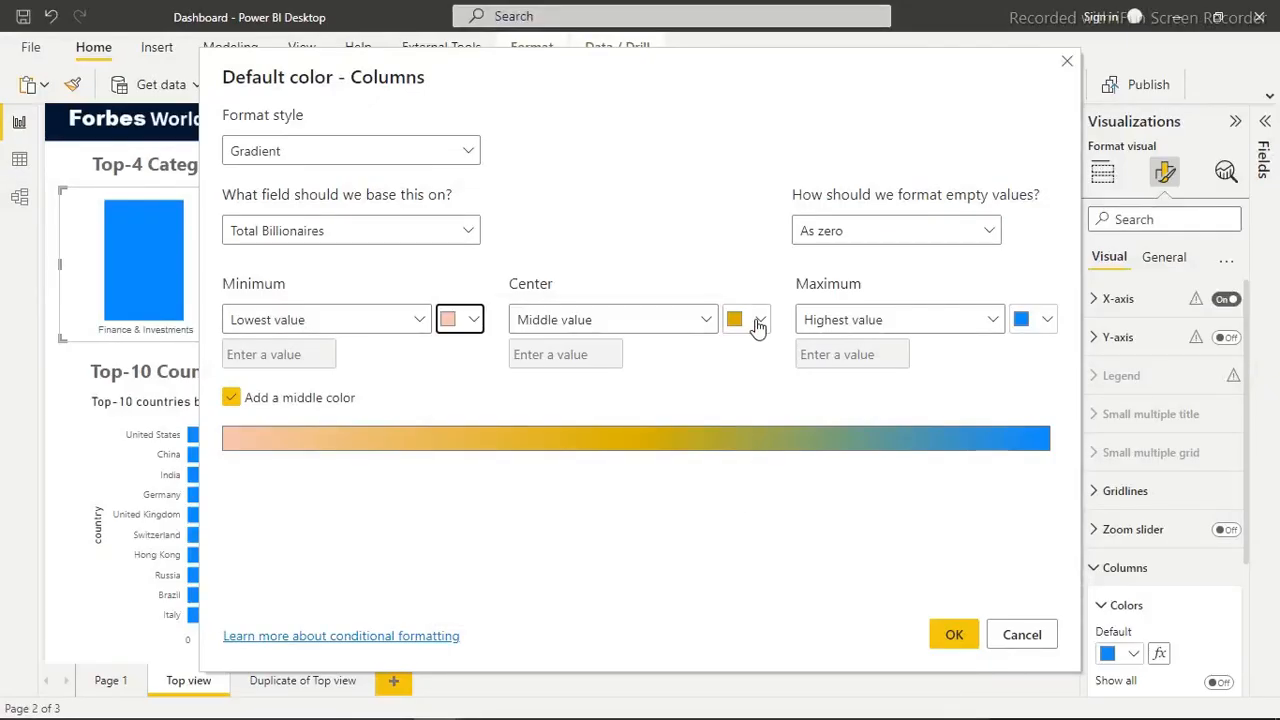
# Set the gradient's center color for the middle value to #F0A787
pyautogui.click(758, 324)
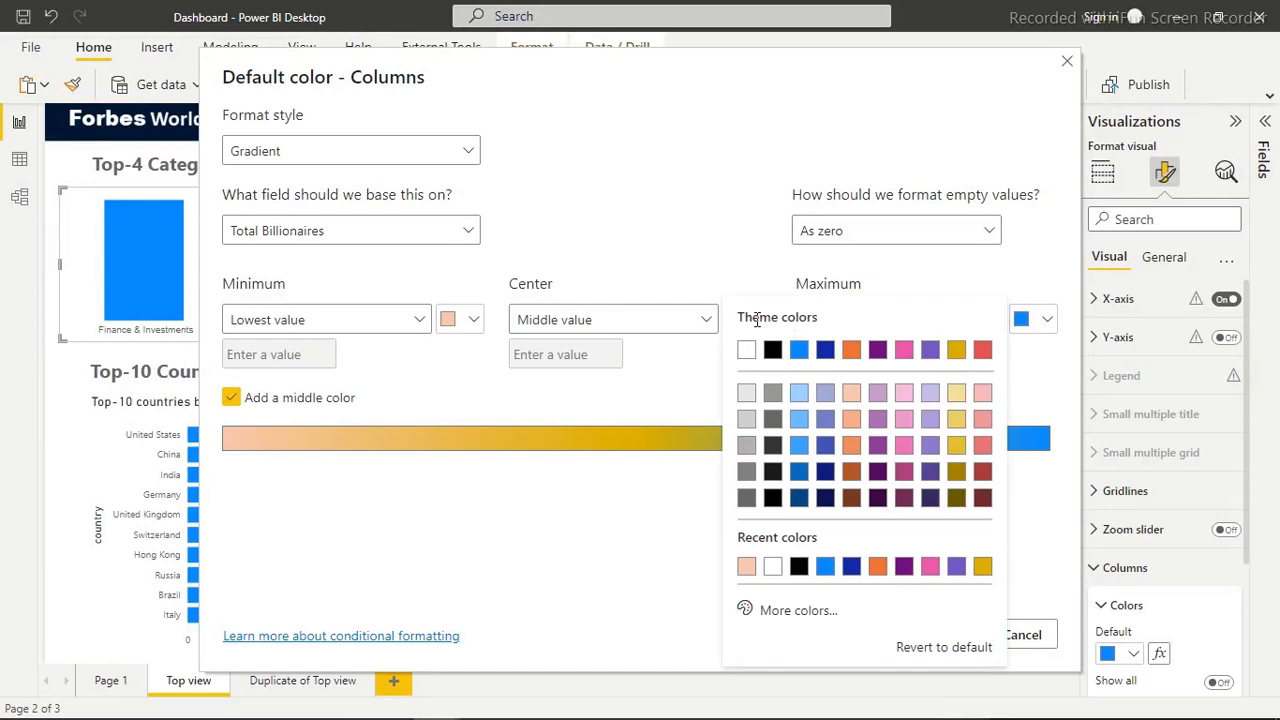
pyautogui.click(800, 612)
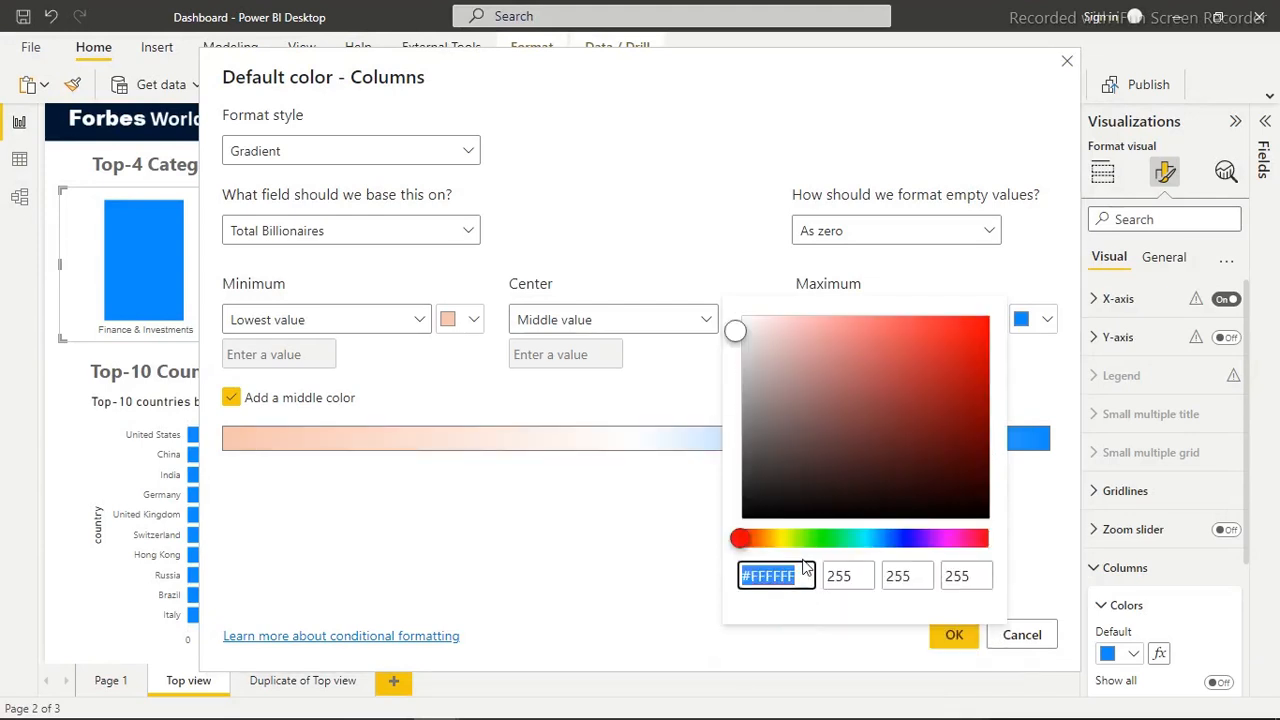
pyautogui.write('#F0A787')
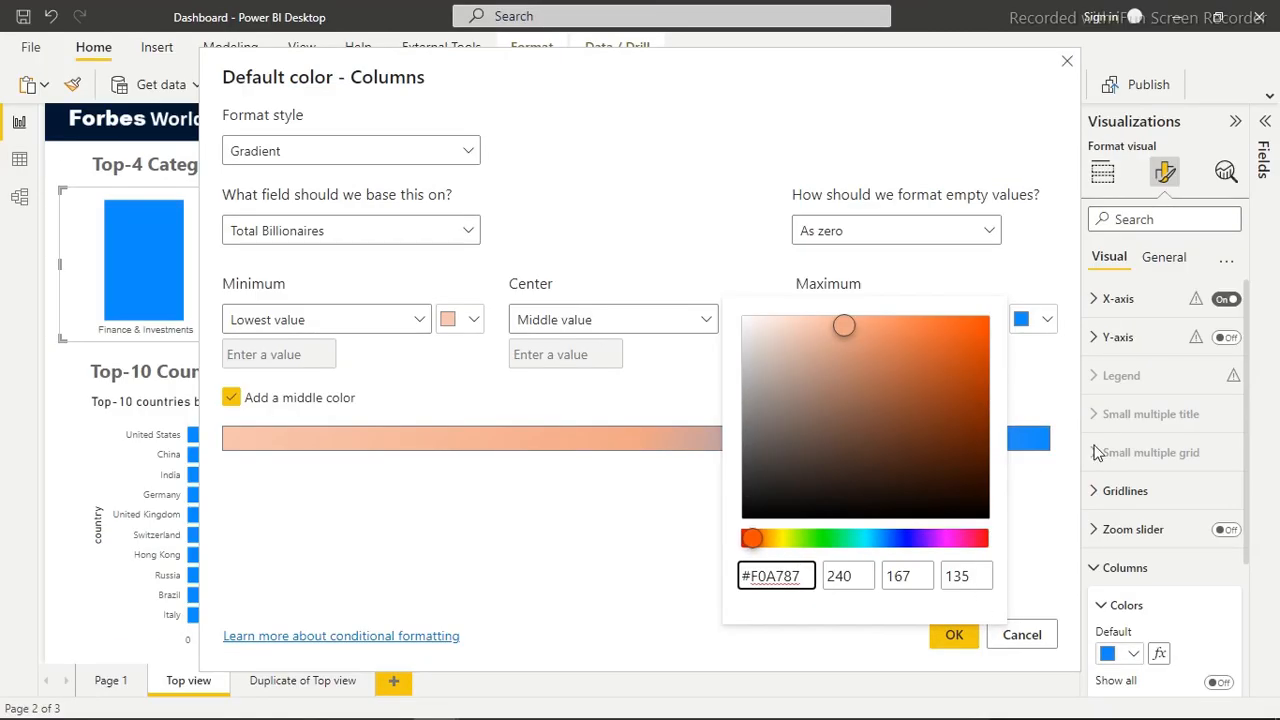
pyautogui.click(1045, 322)
# Set the gradient's maximum color for the highest value to #F98201 and apply the conditional formatting to the columns
pyautogui.click(1045, 325)
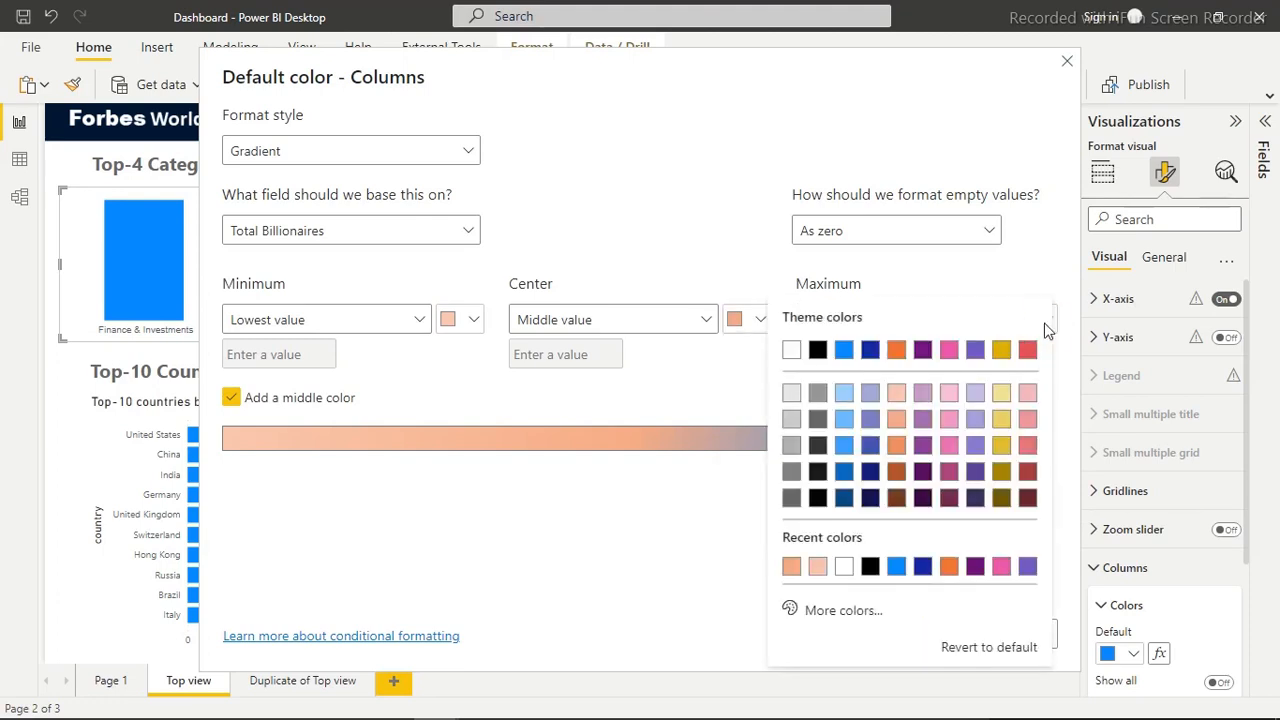
pyautogui.click(843, 612)
pyautogui.write('#F98201')
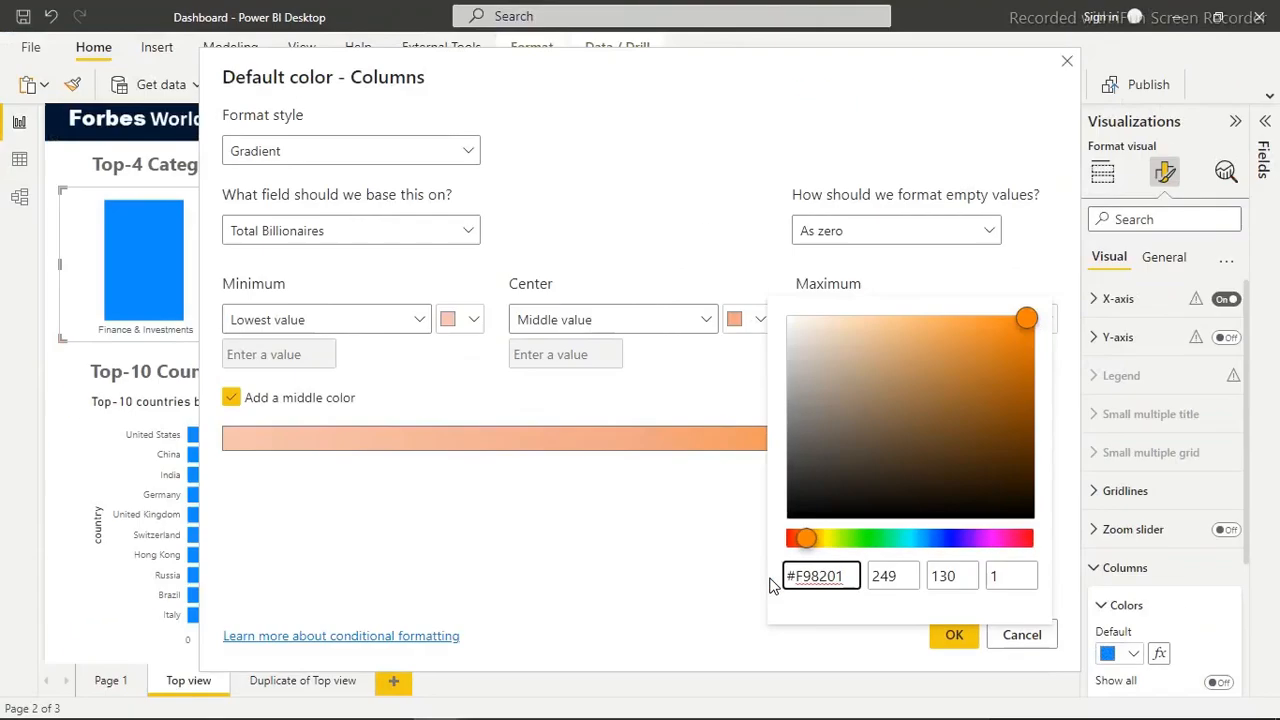
pyautogui.click(704, 627)
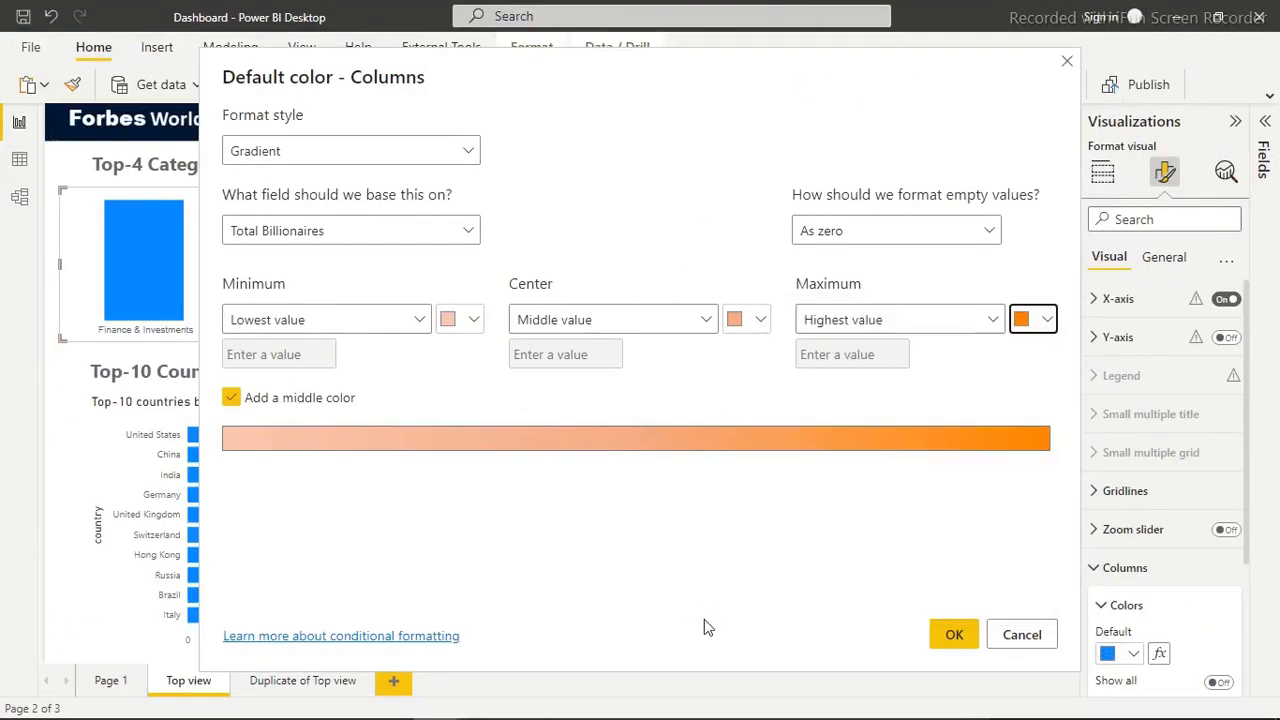
pyautogui.click(954, 635)
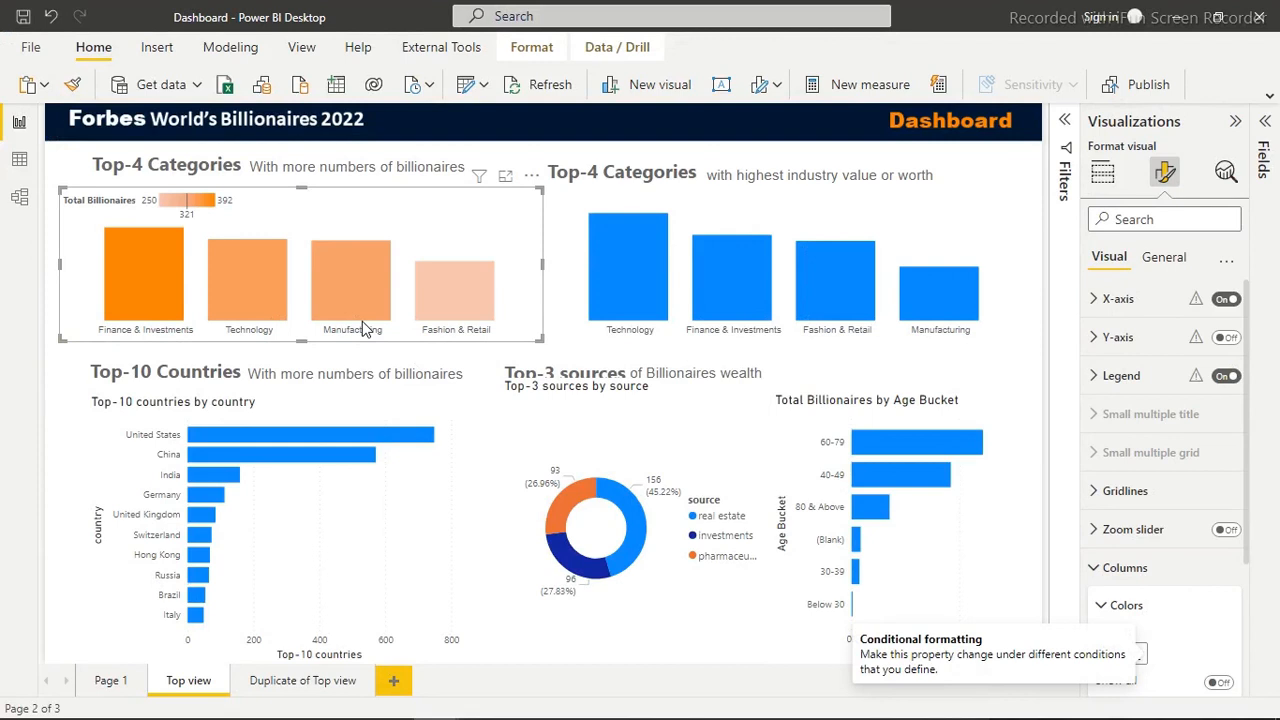
# Turn off the legend and turn on data labels for the Total Billionaires by category chart
pyautogui.click(1227, 379)
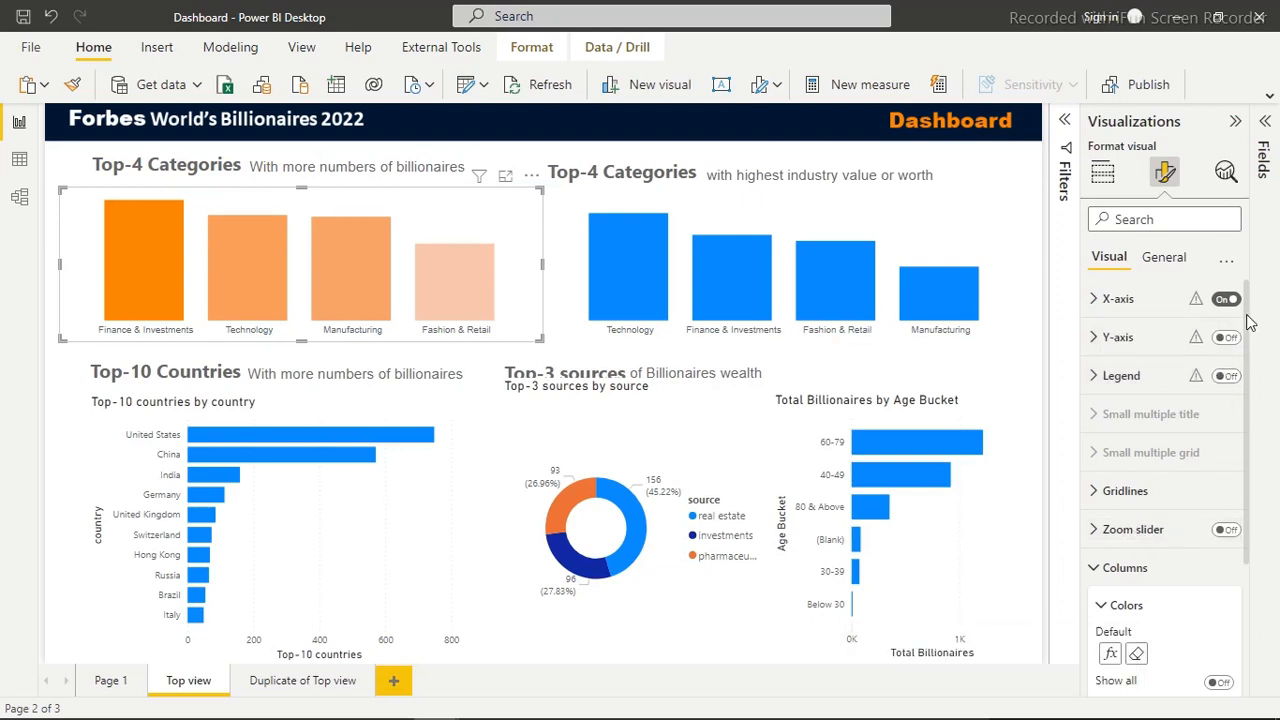
pyautogui.moveTo(1248, 322); pyautogui.dragTo(1249, 458)
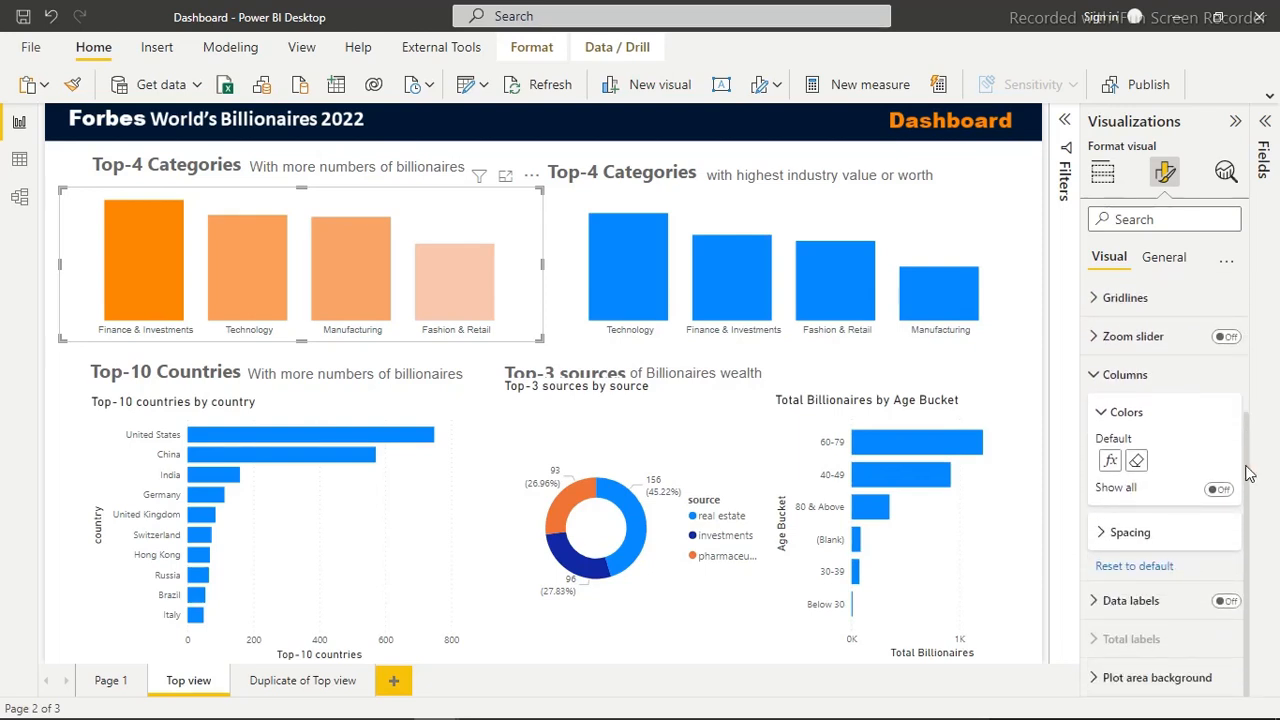
pyautogui.click(1226, 601)
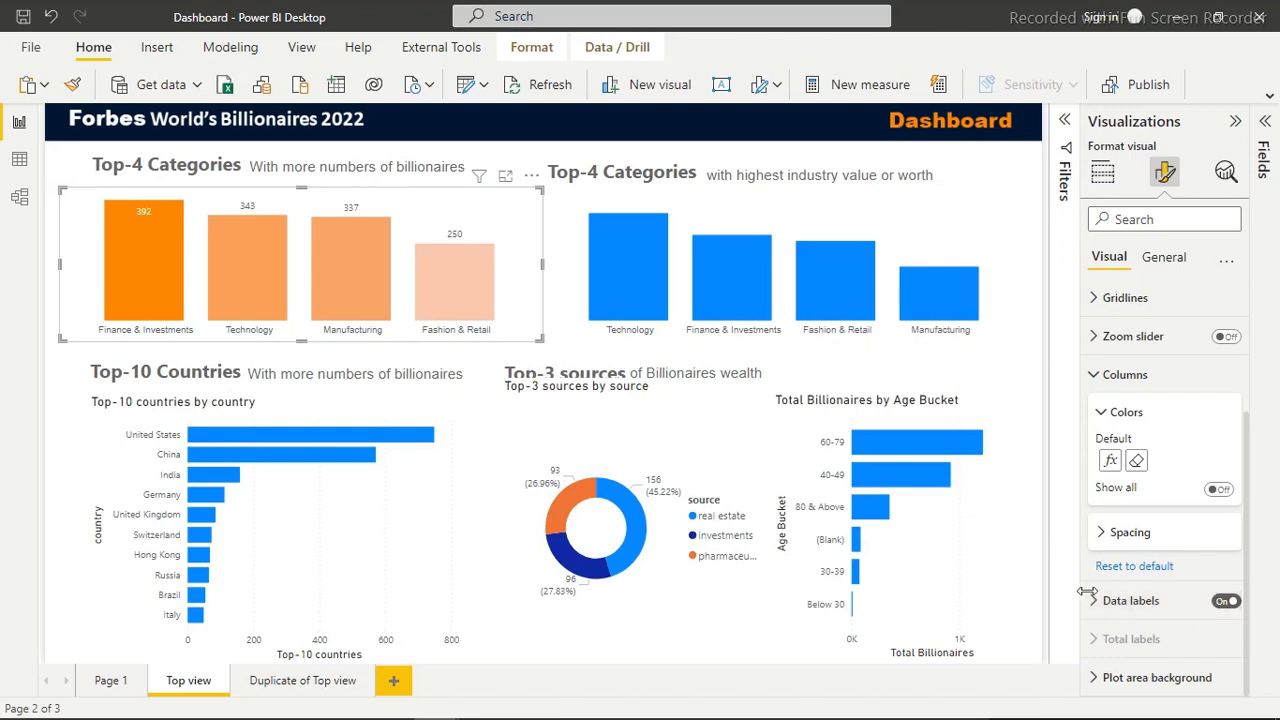
# Set the data label values of the Total Billionaires by category chart to a bold Segoe UI font
pyautogui.click(1118, 600)
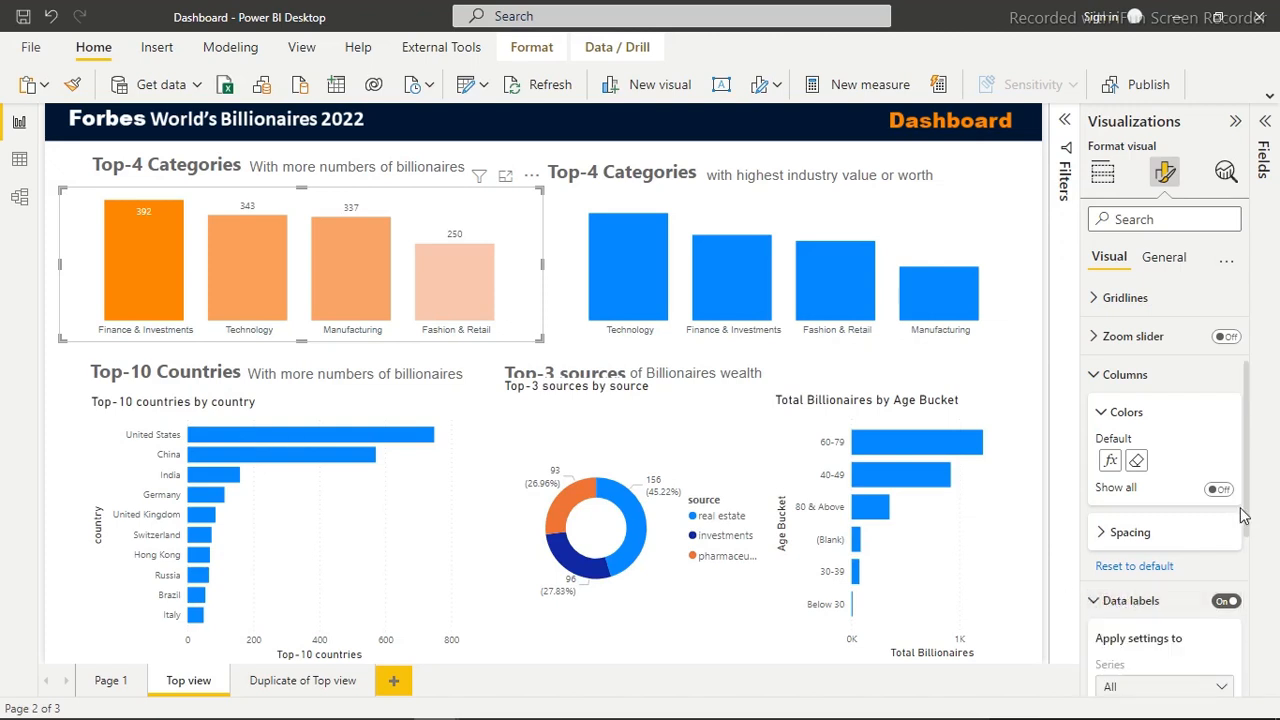
pyautogui.moveTo(1250, 480); pyautogui.dragTo(1248, 600)
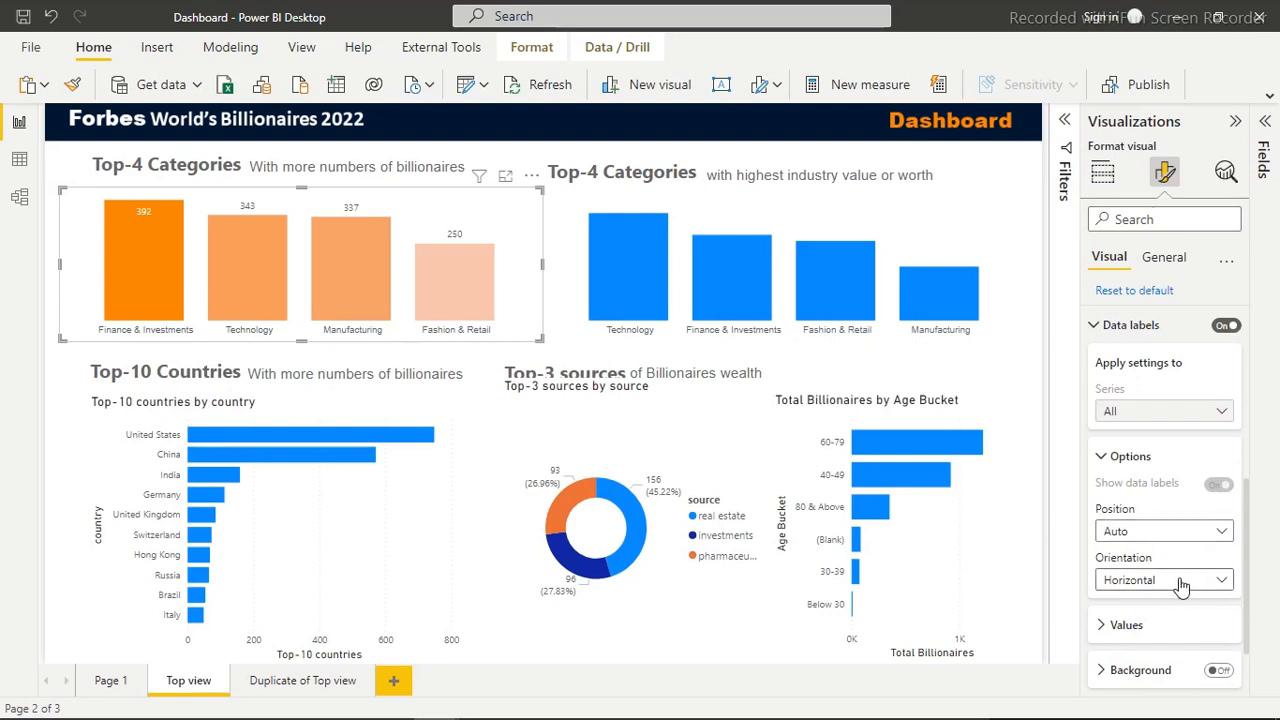
pyautogui.moveTo(1248, 500); pyautogui.dragTo(1181, 553)
pyautogui.click(1145, 545)
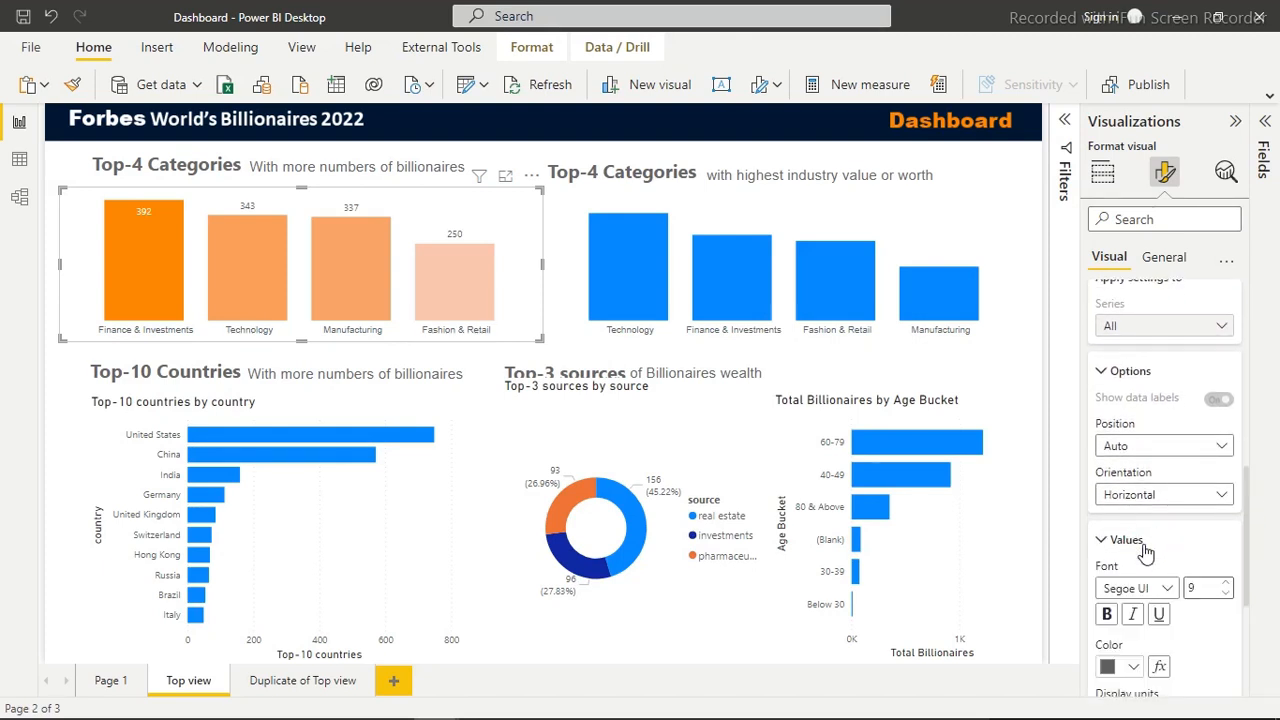
pyautogui.click(1164, 590)
pyautogui.click(1170, 500)
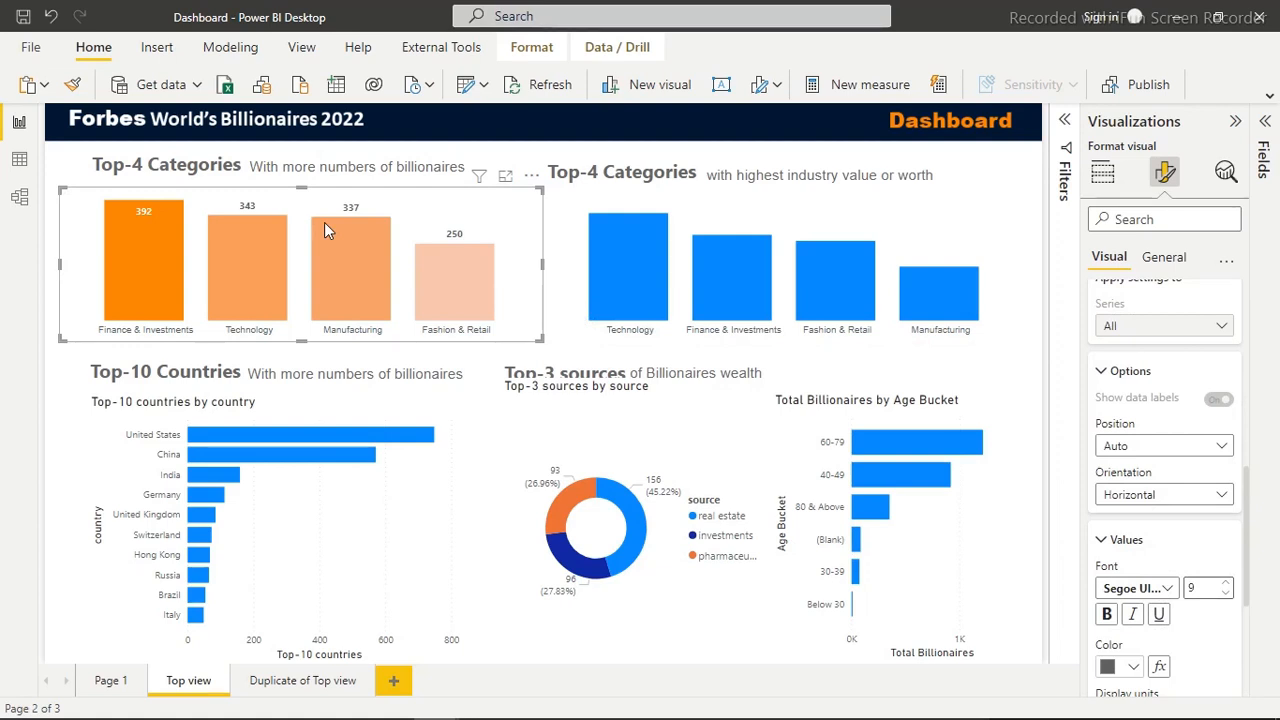
pyautogui.moveTo(324, 230)
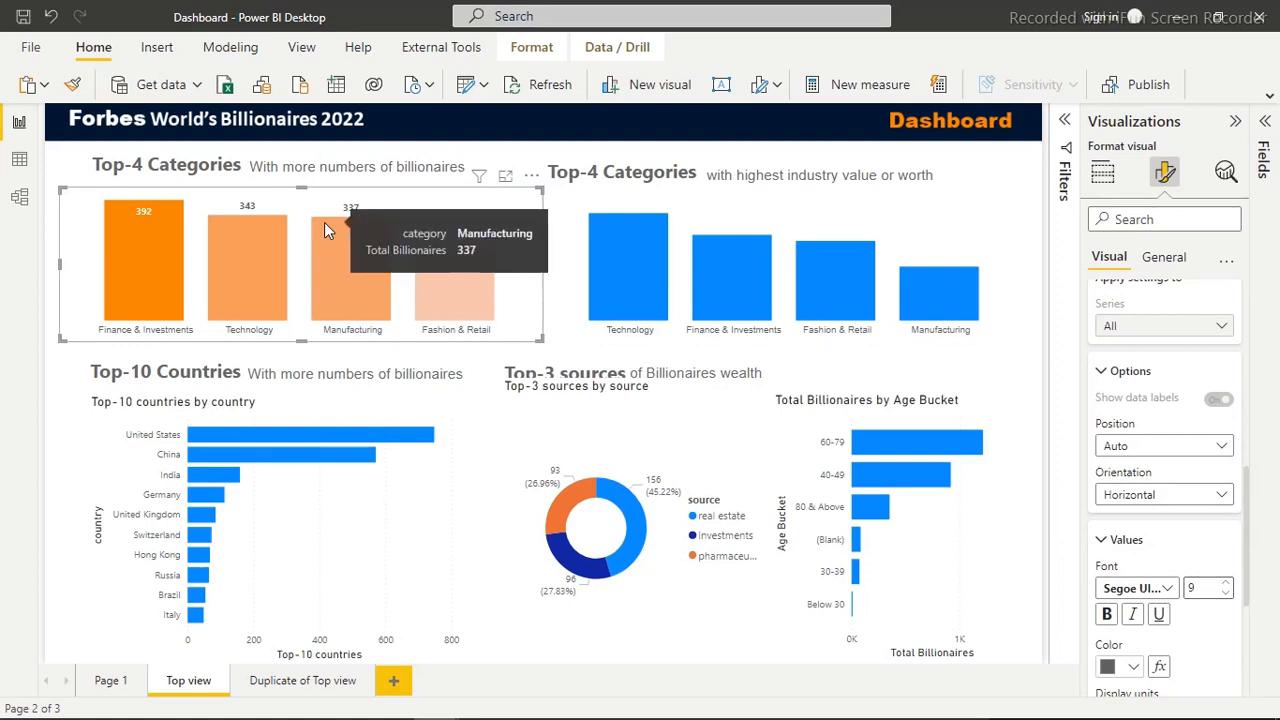
# Start gradient conditional formatting for the bars of the Top-10 countries chart with #5A738E as the minimum color for the lowest value
pyautogui.click(711, 220)
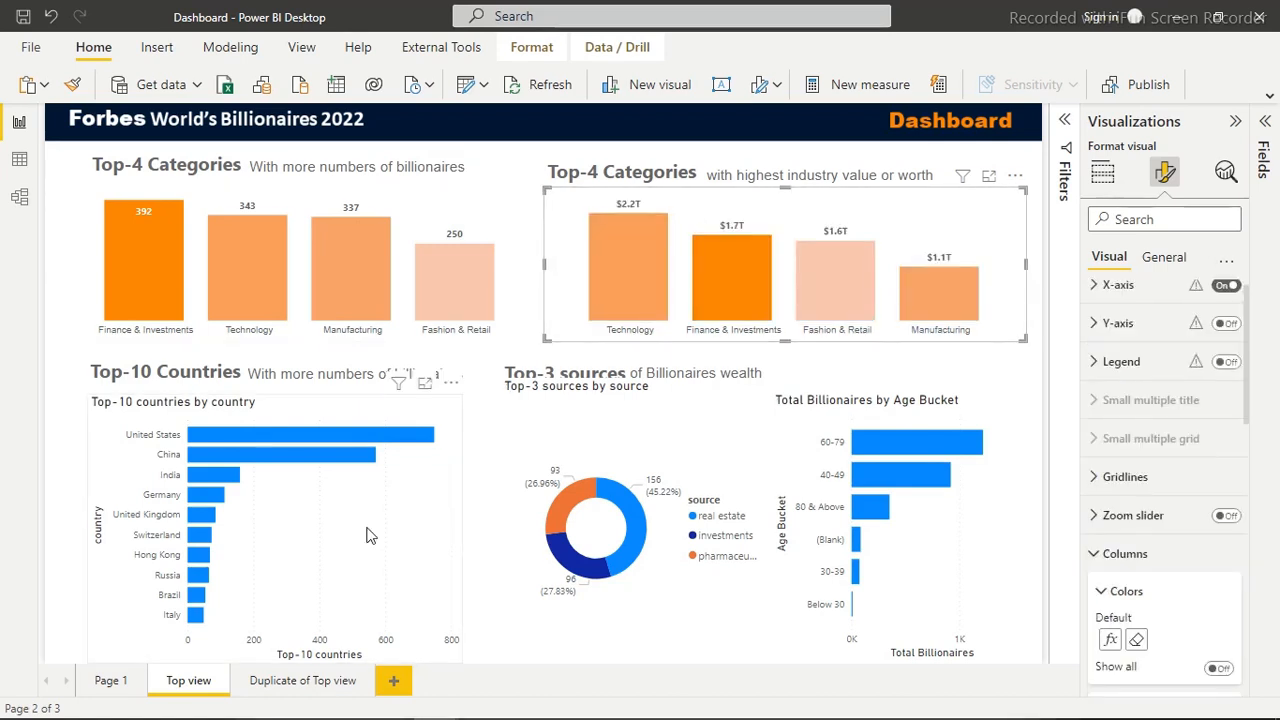
pyautogui.click(321, 478)
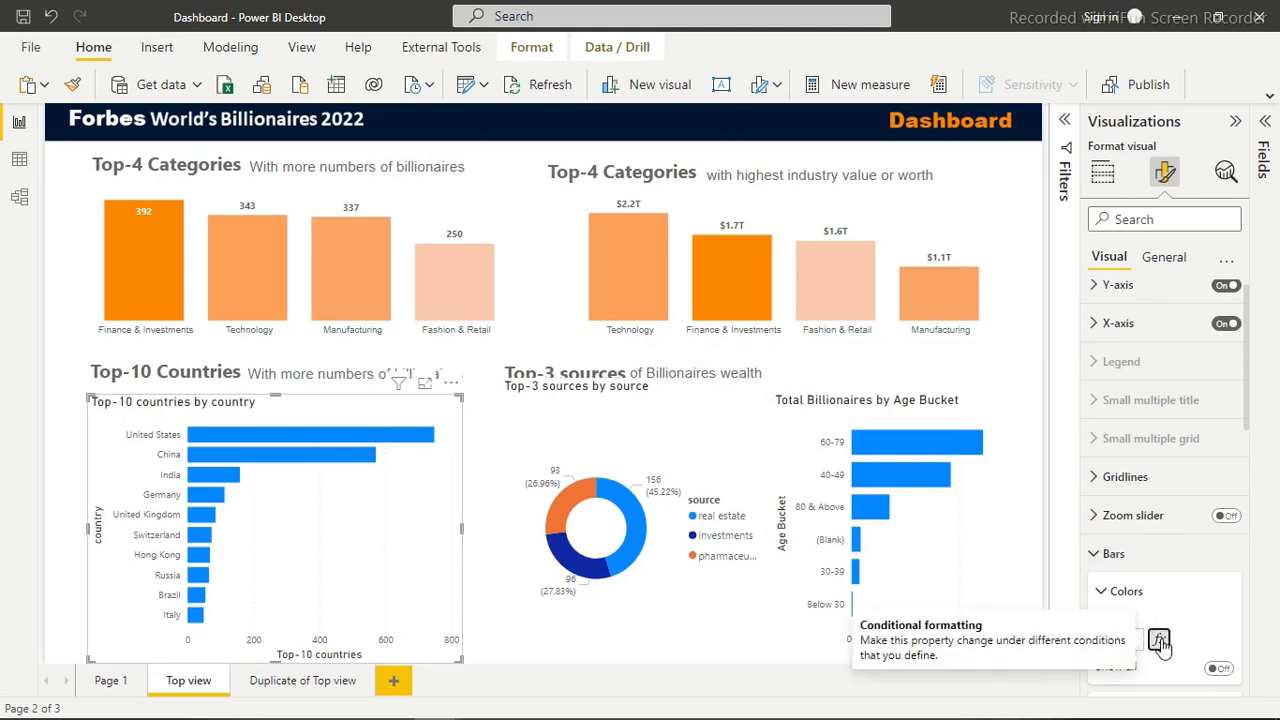
pyautogui.click(1158, 640)
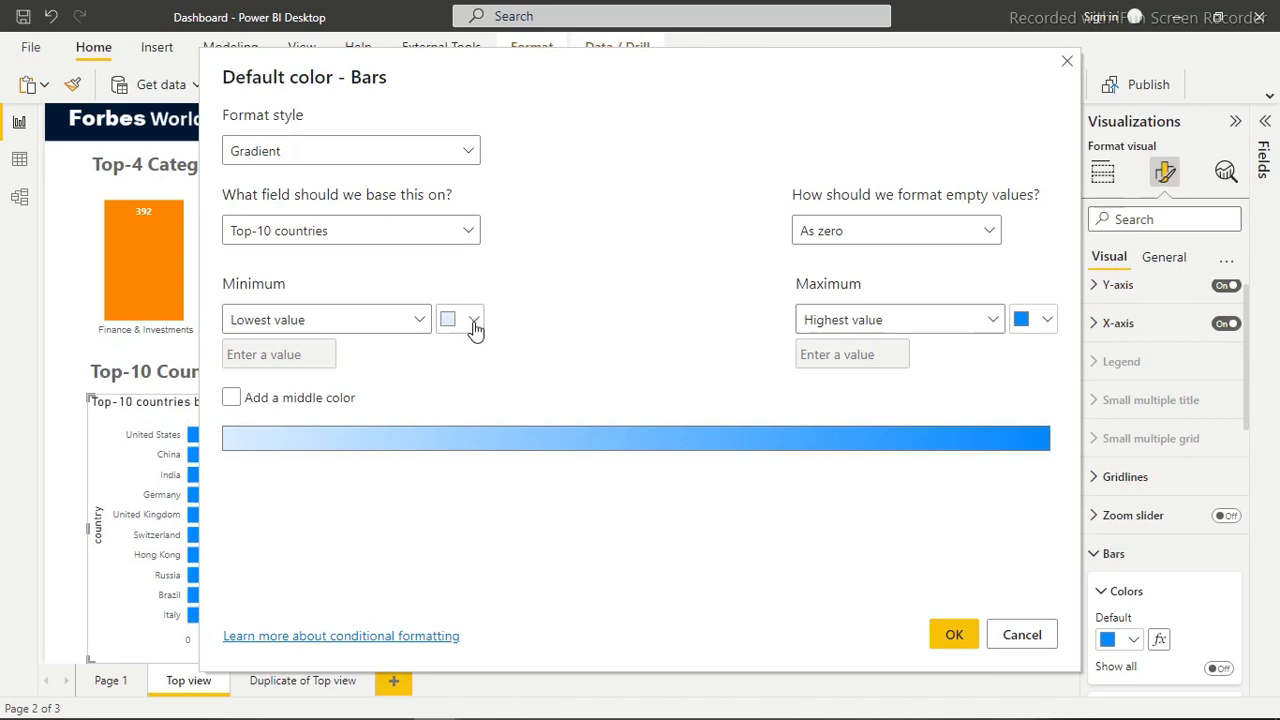
pyautogui.click(474, 322)
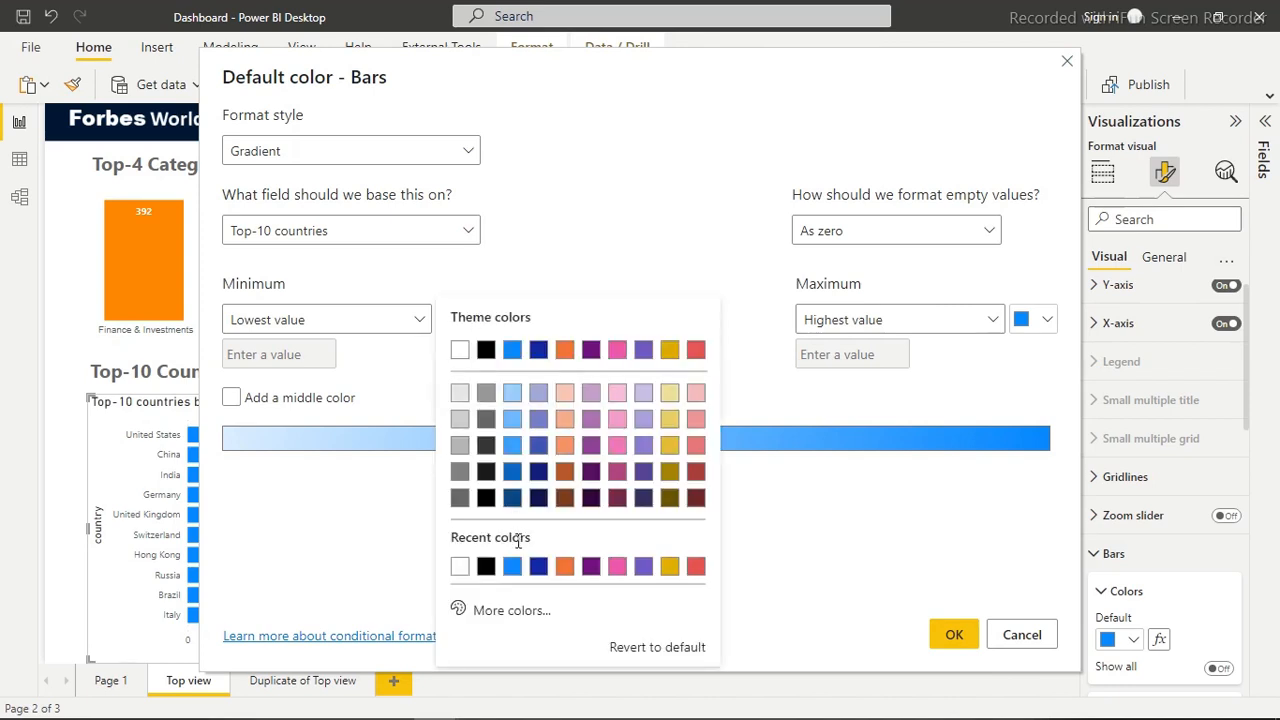
pyautogui.click(500, 610)
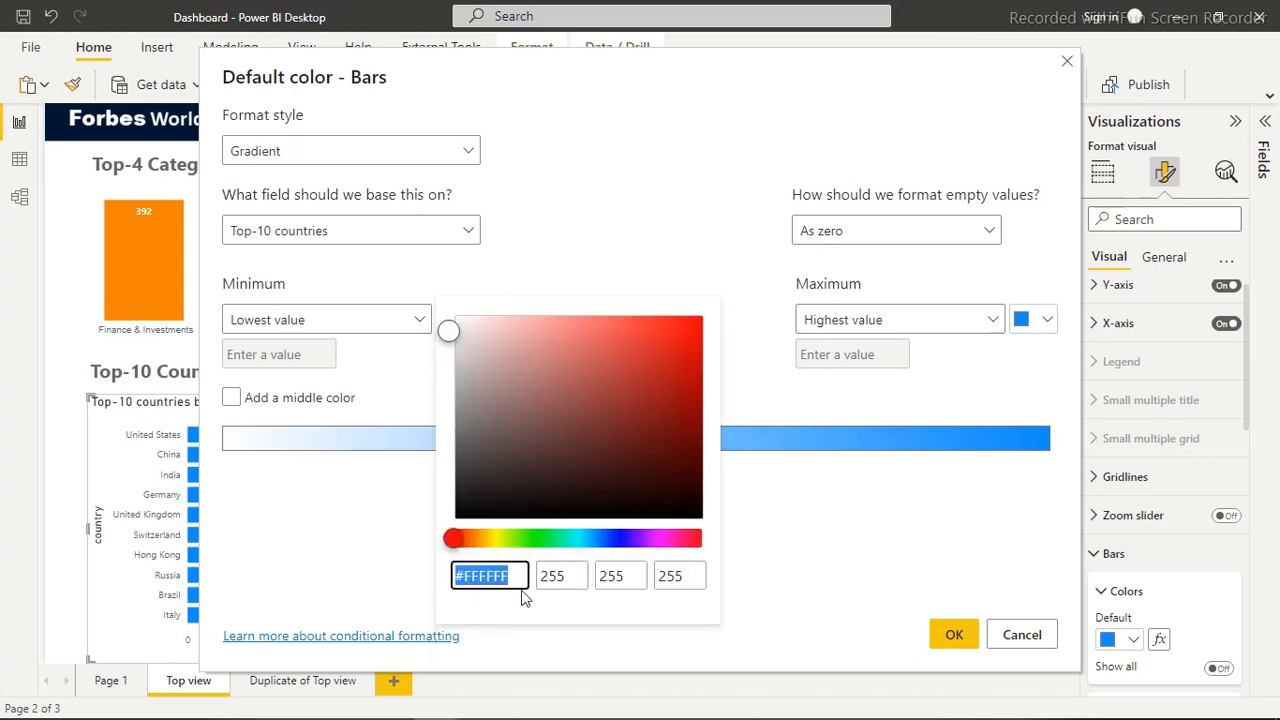
pyautogui.write('#5A738E')
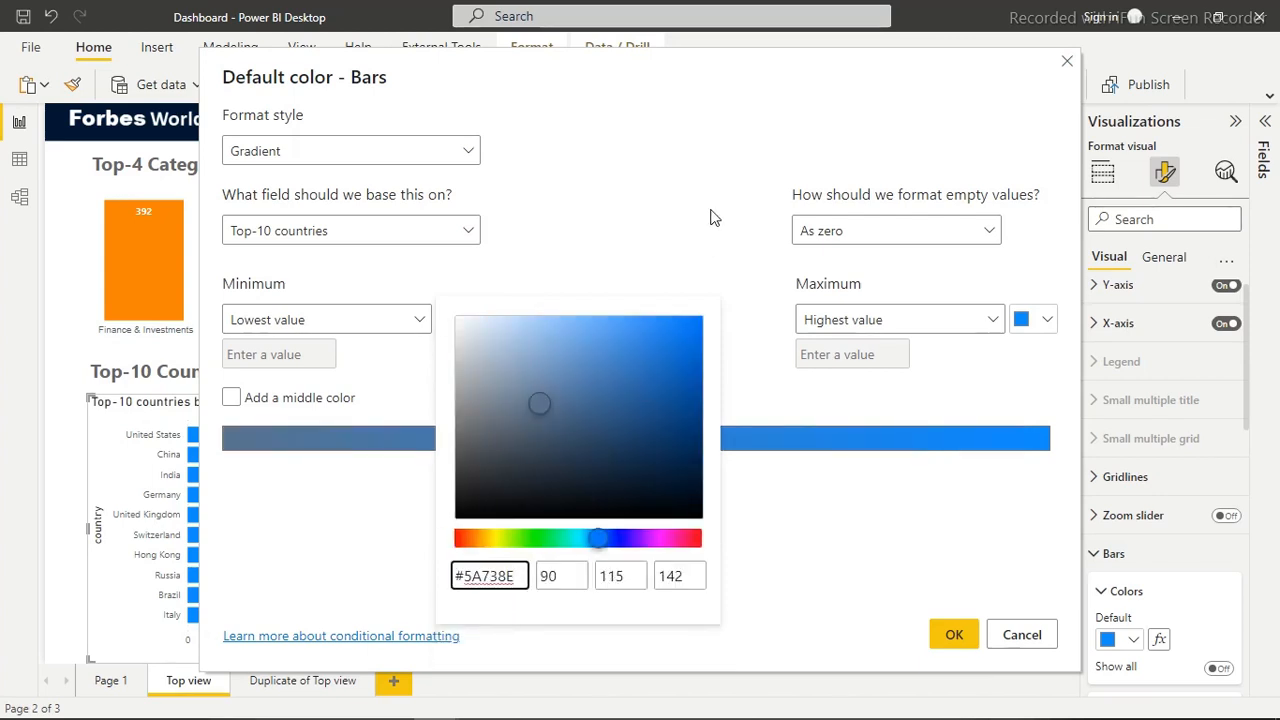
pyautogui.press('Return')
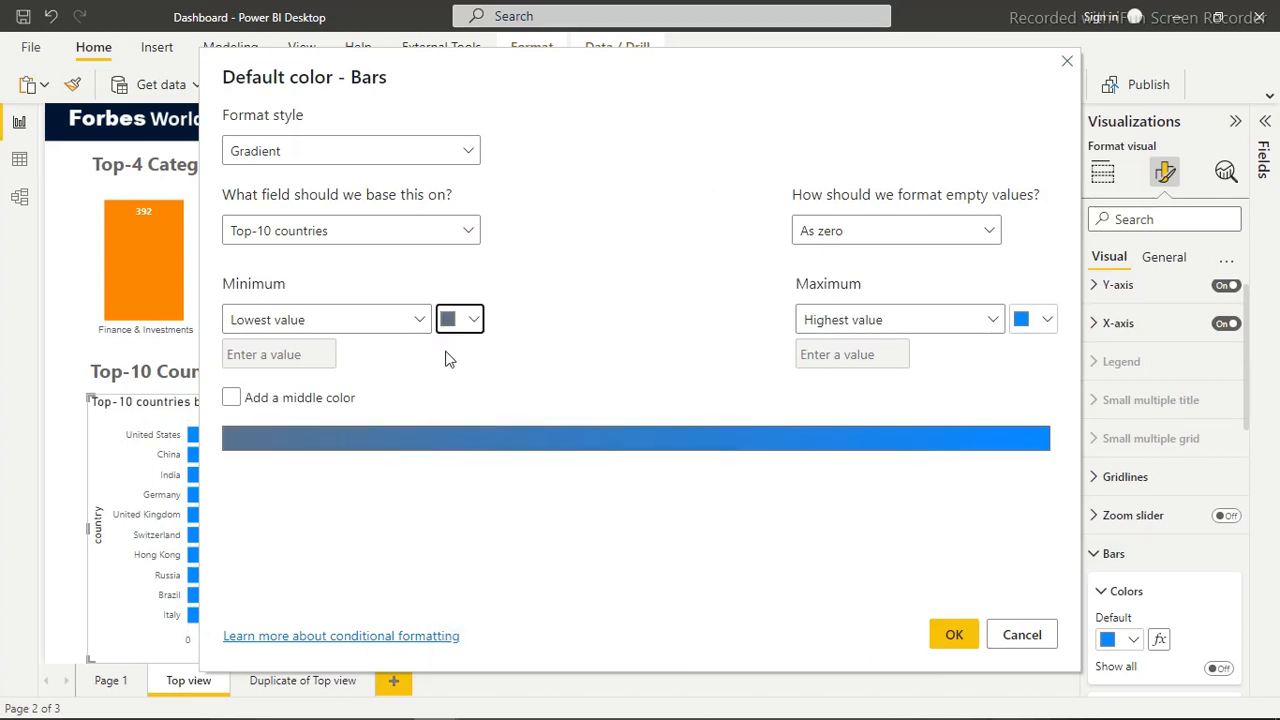
# Add a middle color to the bars' gradient and set the center color for the middle value to #1C3F65
pyautogui.click(232, 398)
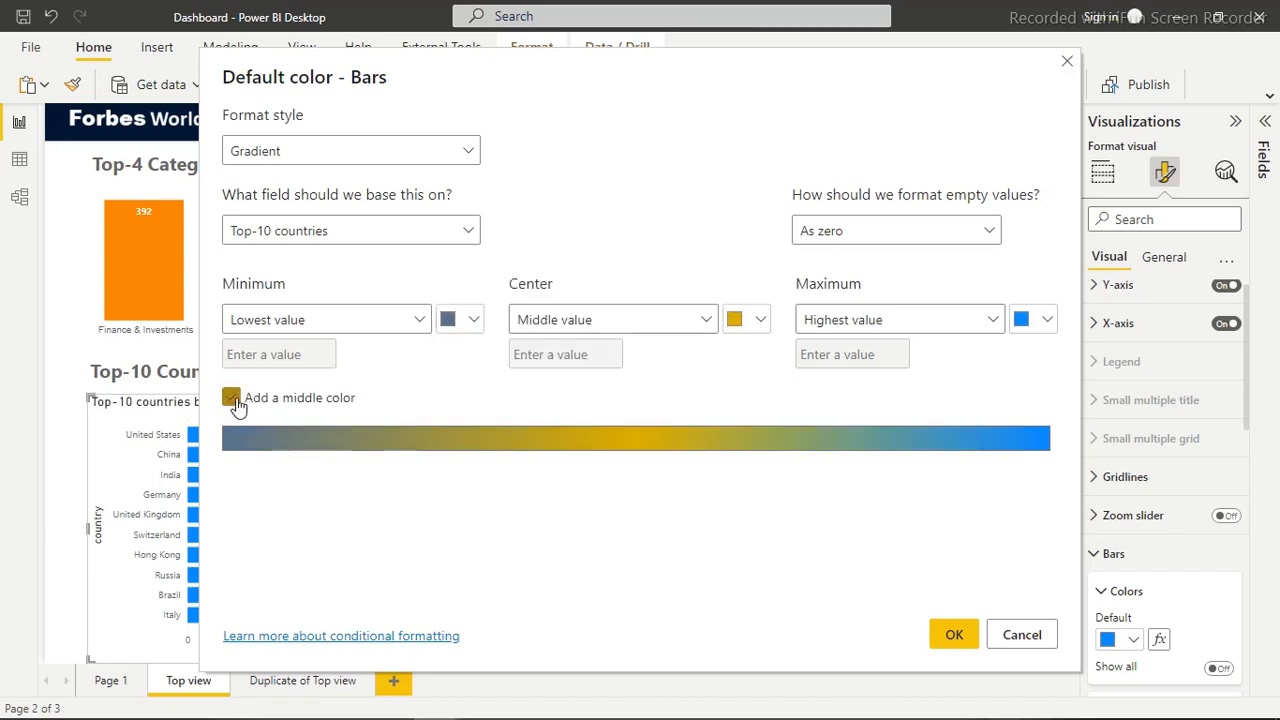
pyautogui.click(760, 320)
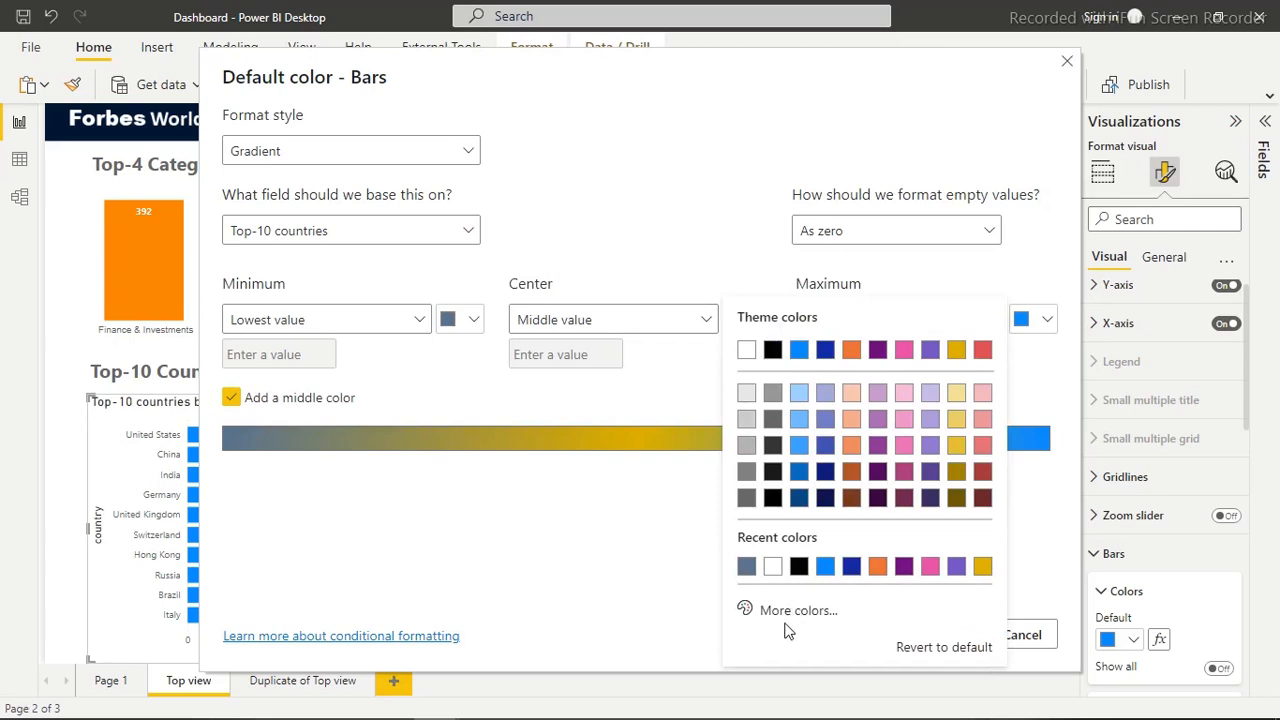
pyautogui.click(786, 612)
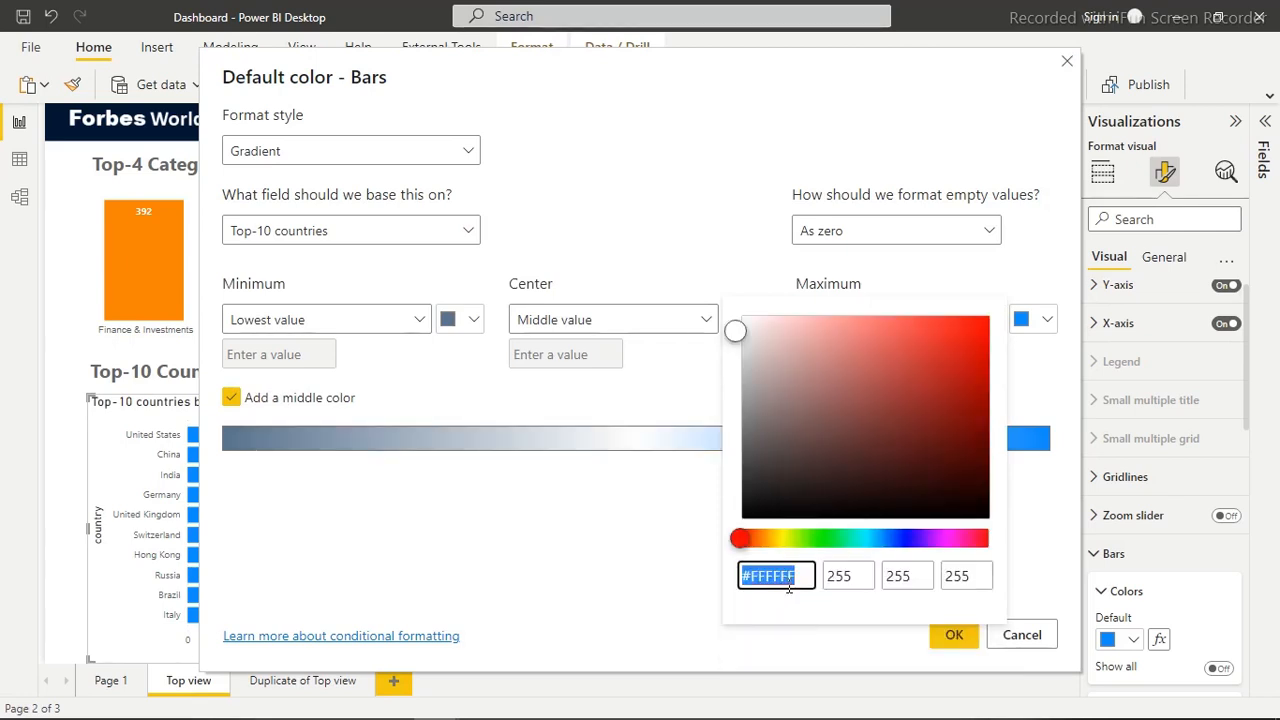
pyautogui.write('#1C3F65')
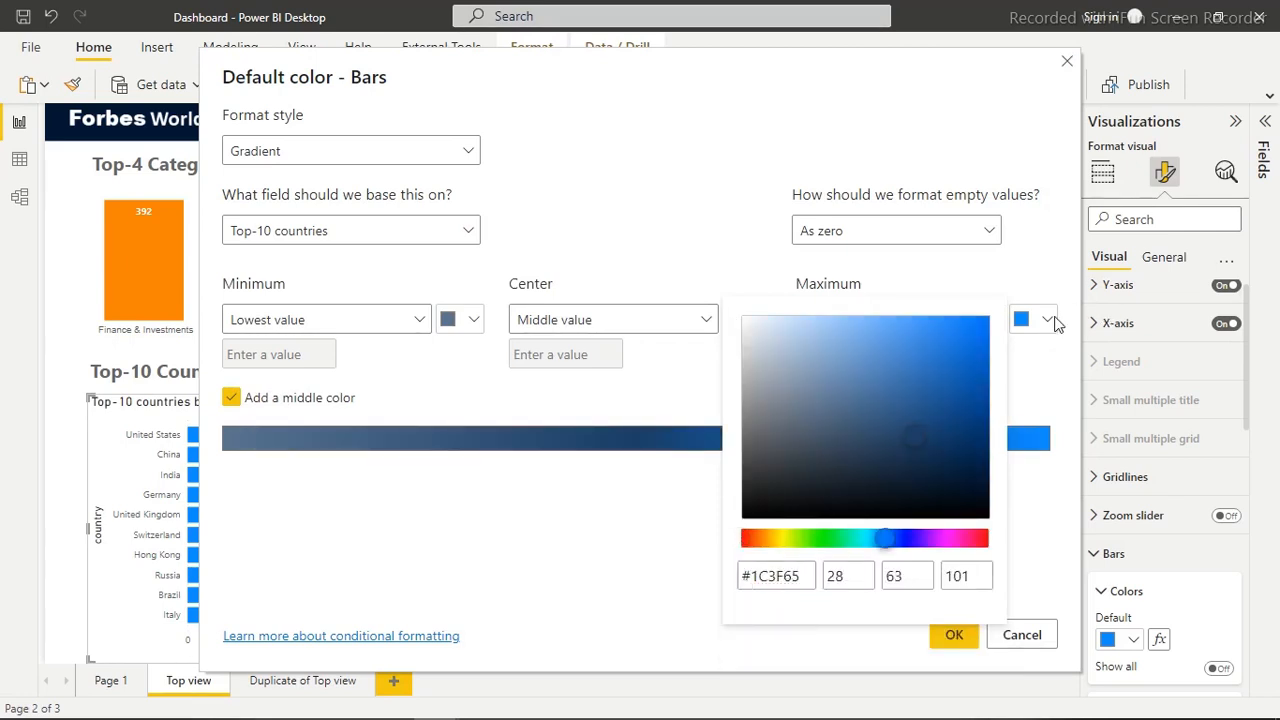
pyautogui.click(1046, 320)
# Set the gradient's maximum color for the highest value to #001832 and apply the conditional formatting to the bars
pyautogui.click(1046, 320)
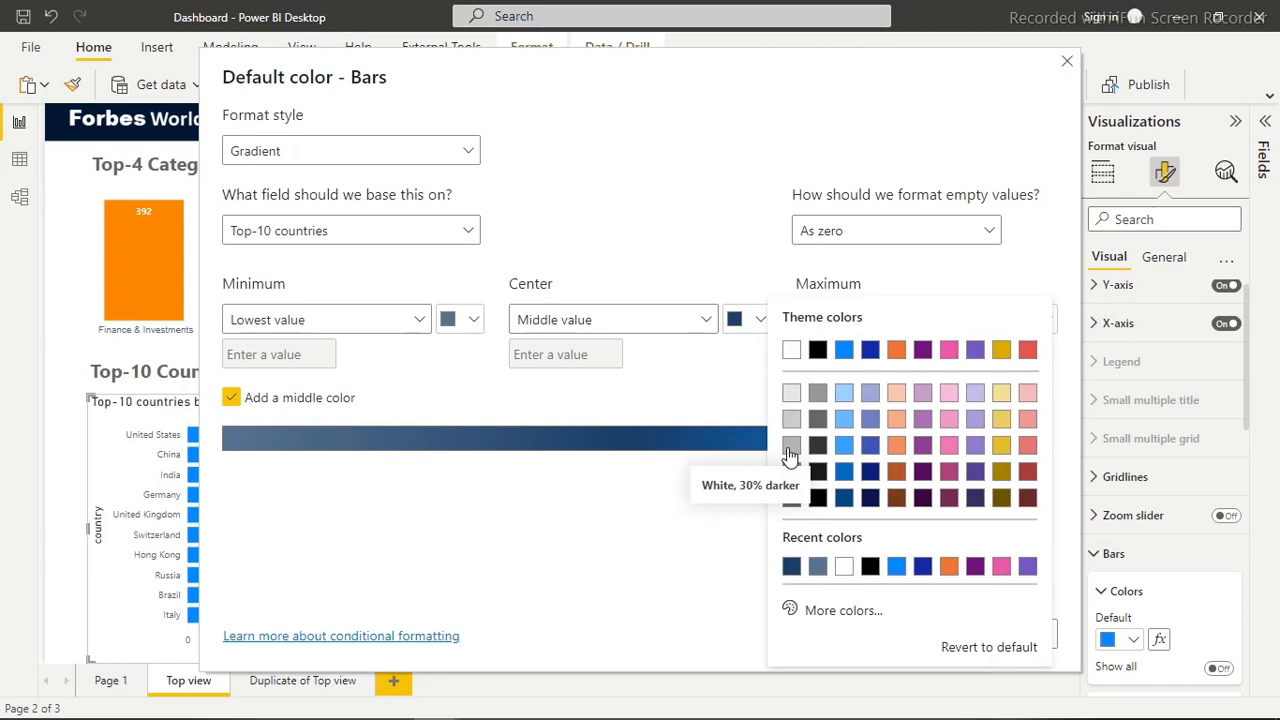
pyautogui.click(834, 612)
pyautogui.write('#001832')
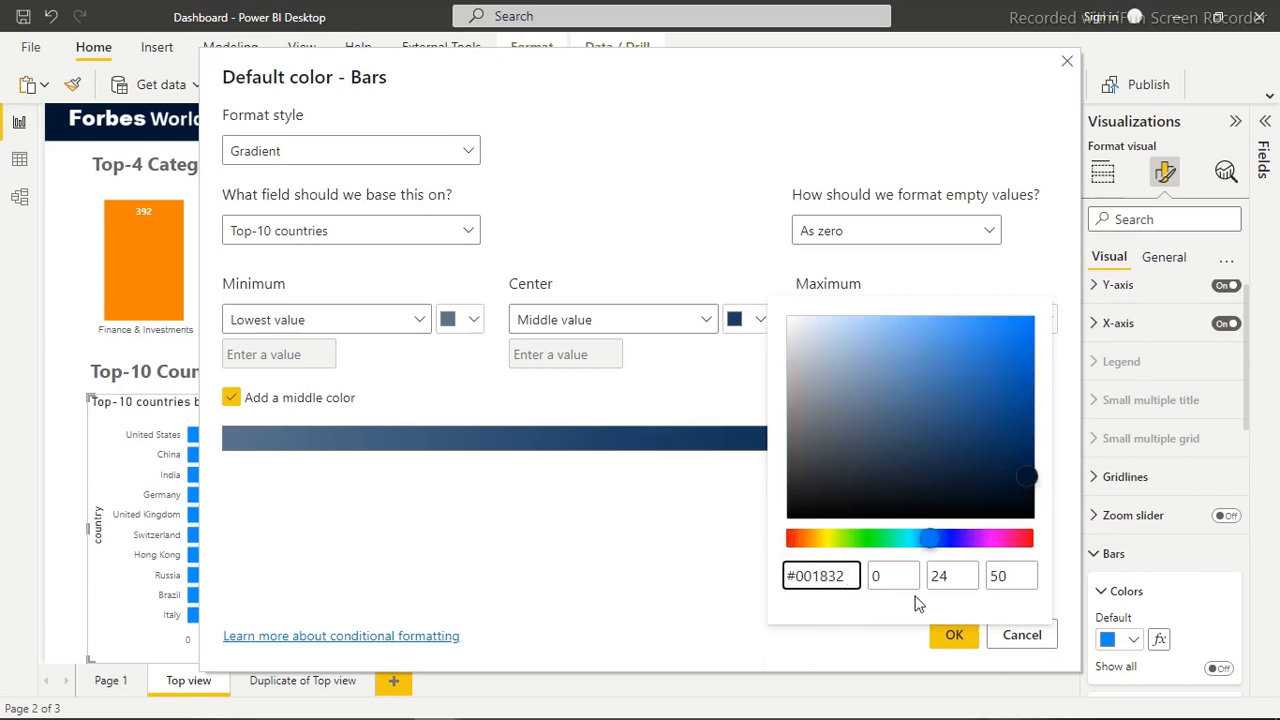
pyautogui.click(704, 241)
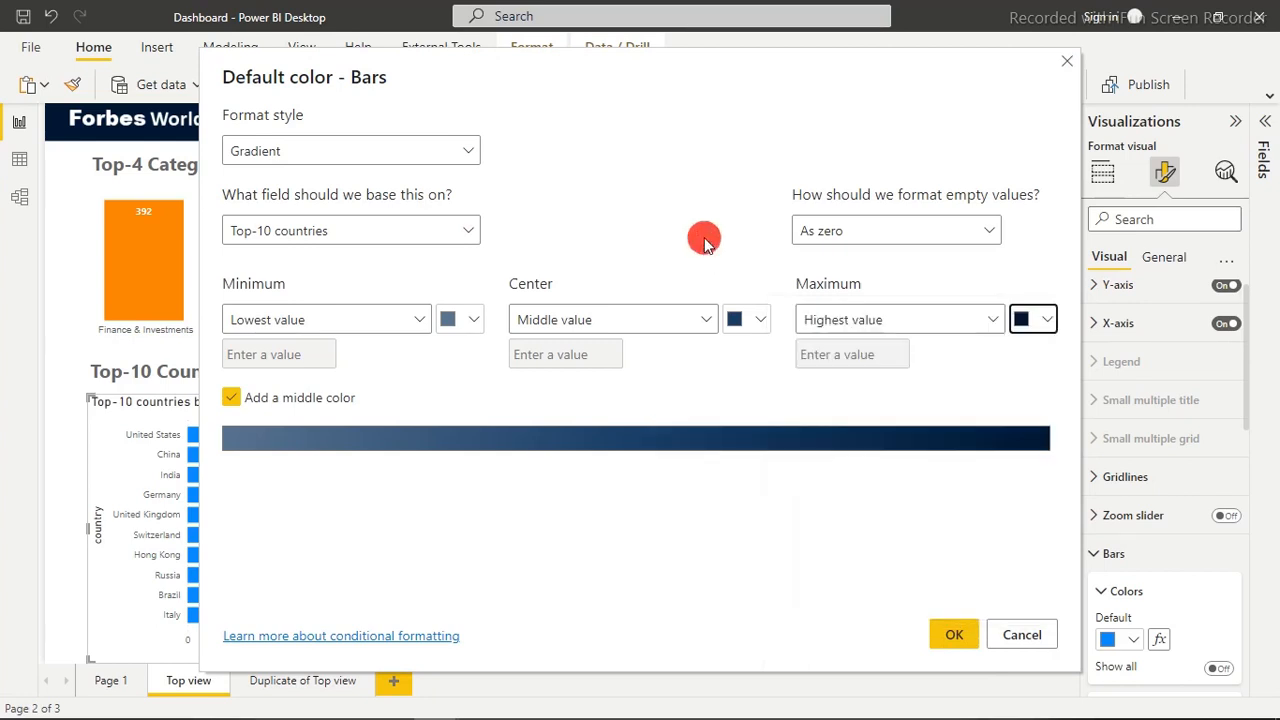
pyautogui.click(945, 640)
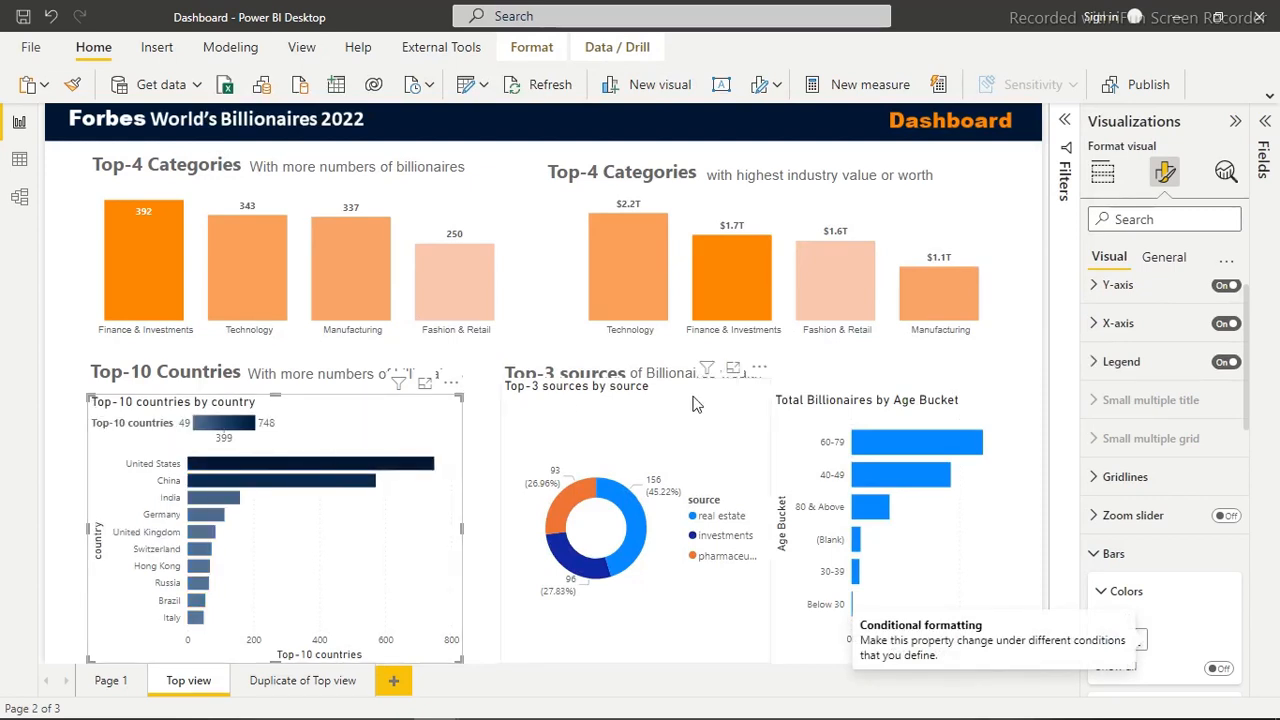
# Turn off the legend, the X-axis and both axis titles for the Top-10 countries chart
pyautogui.click(1226, 362)
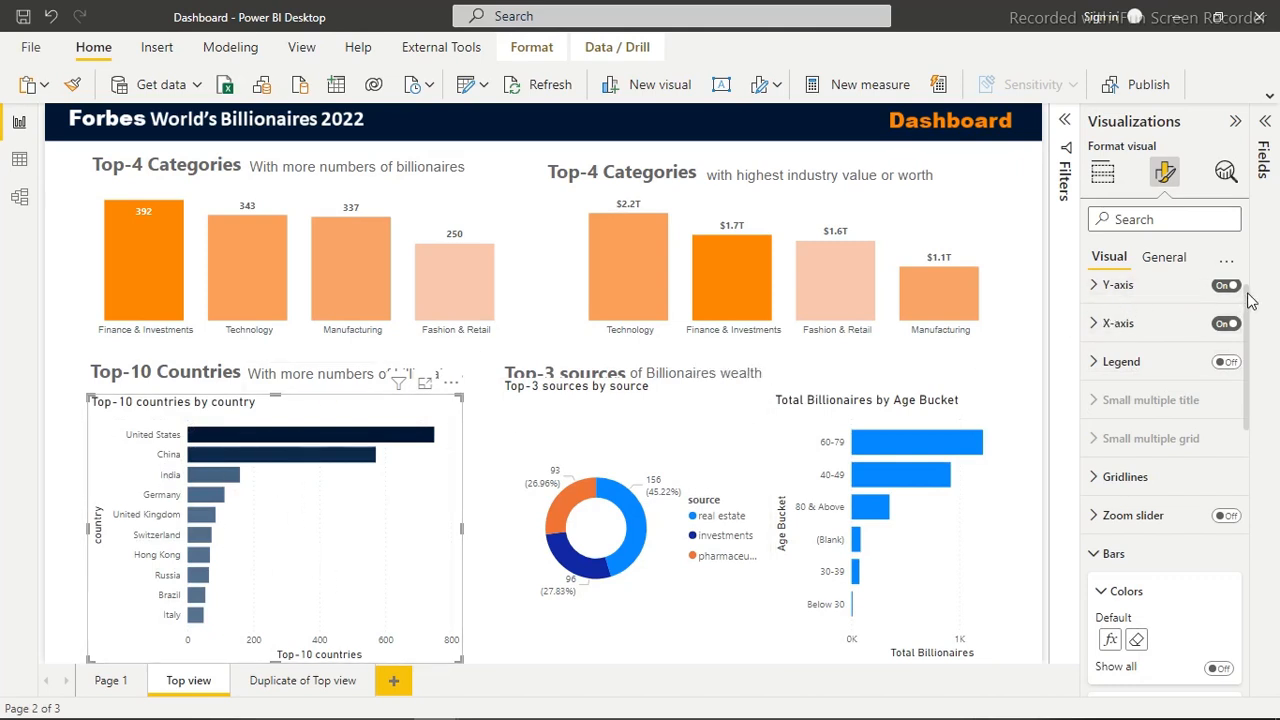
pyautogui.click(1158, 330)
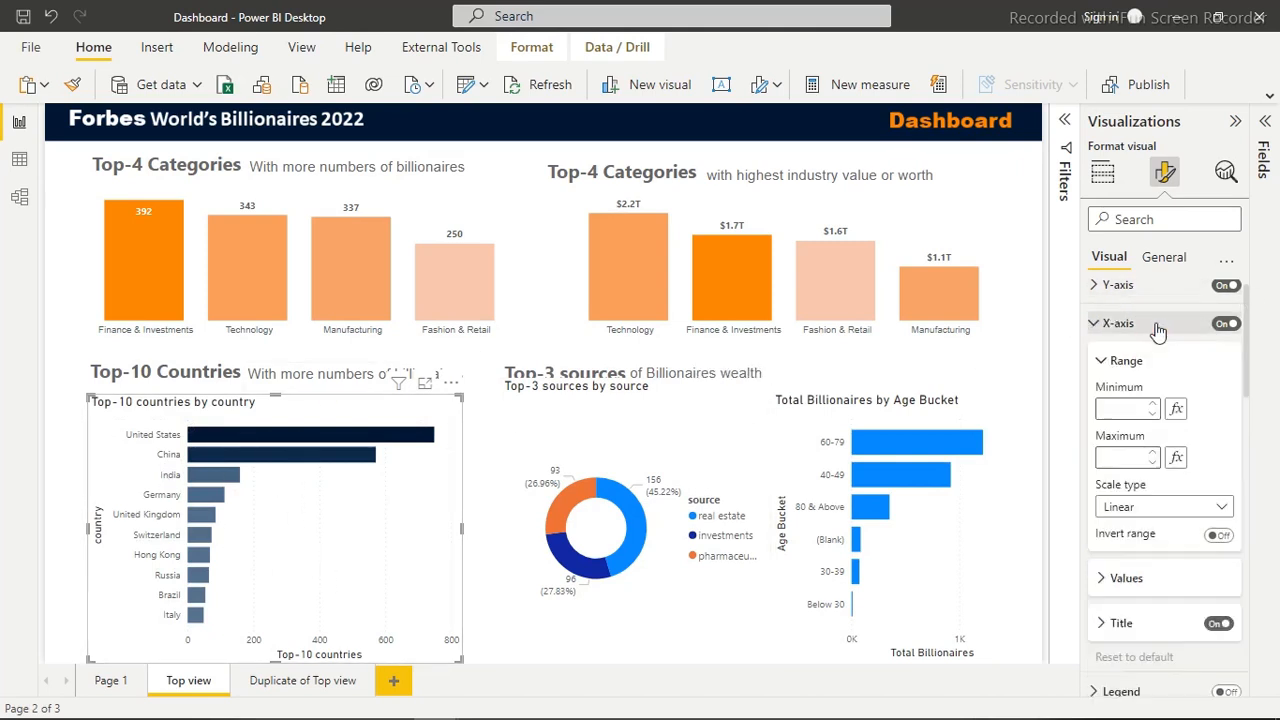
pyautogui.click(1218, 625)
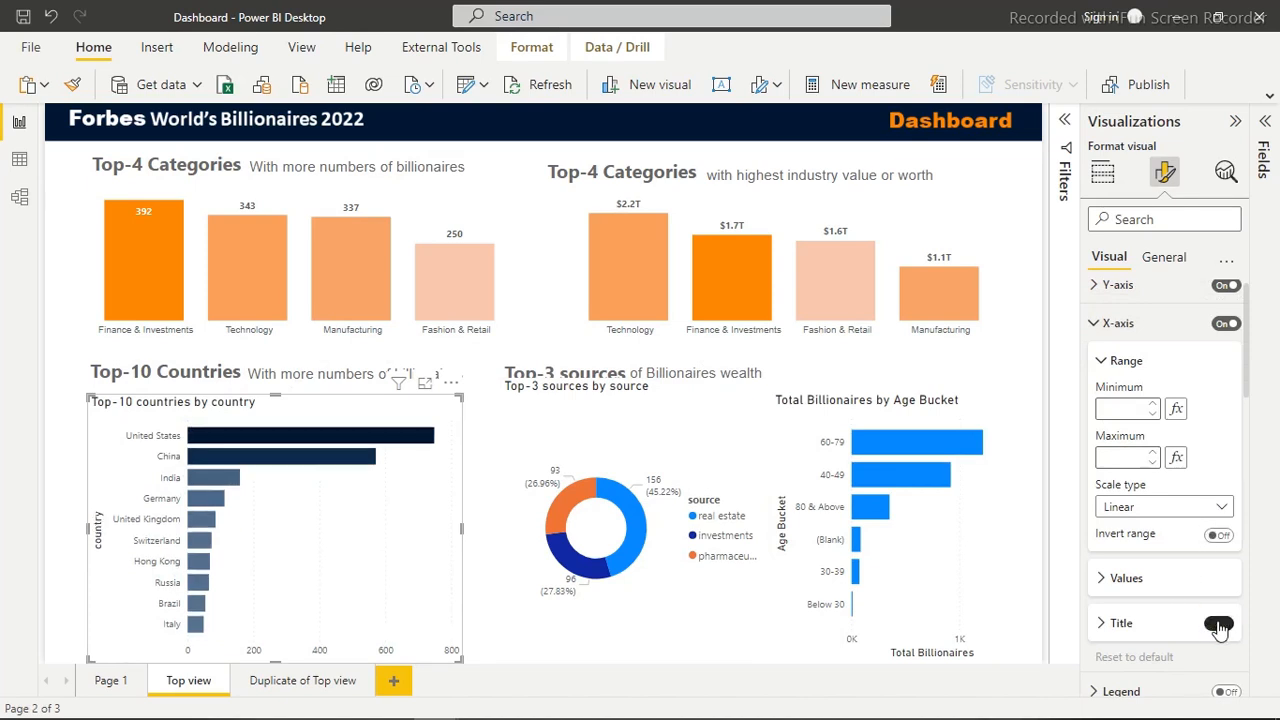
pyautogui.click(1225, 325)
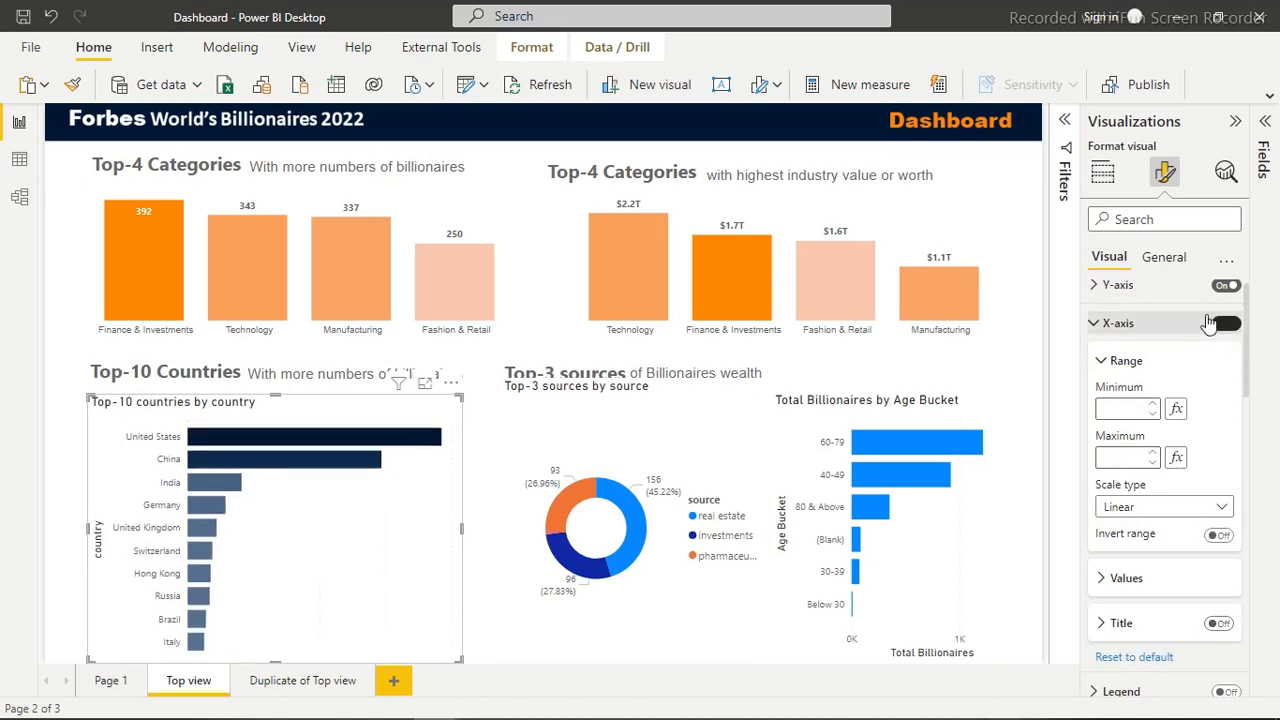
pyautogui.click(1118, 285)
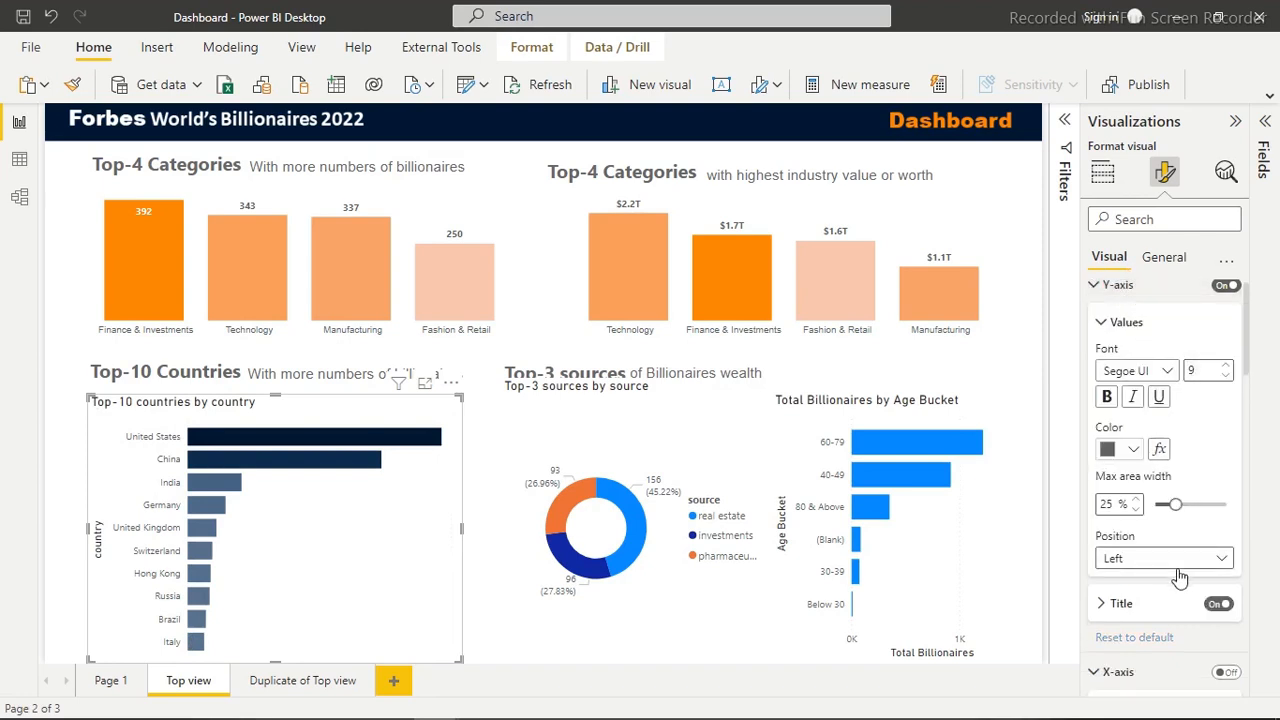
pyautogui.click(1214, 605)
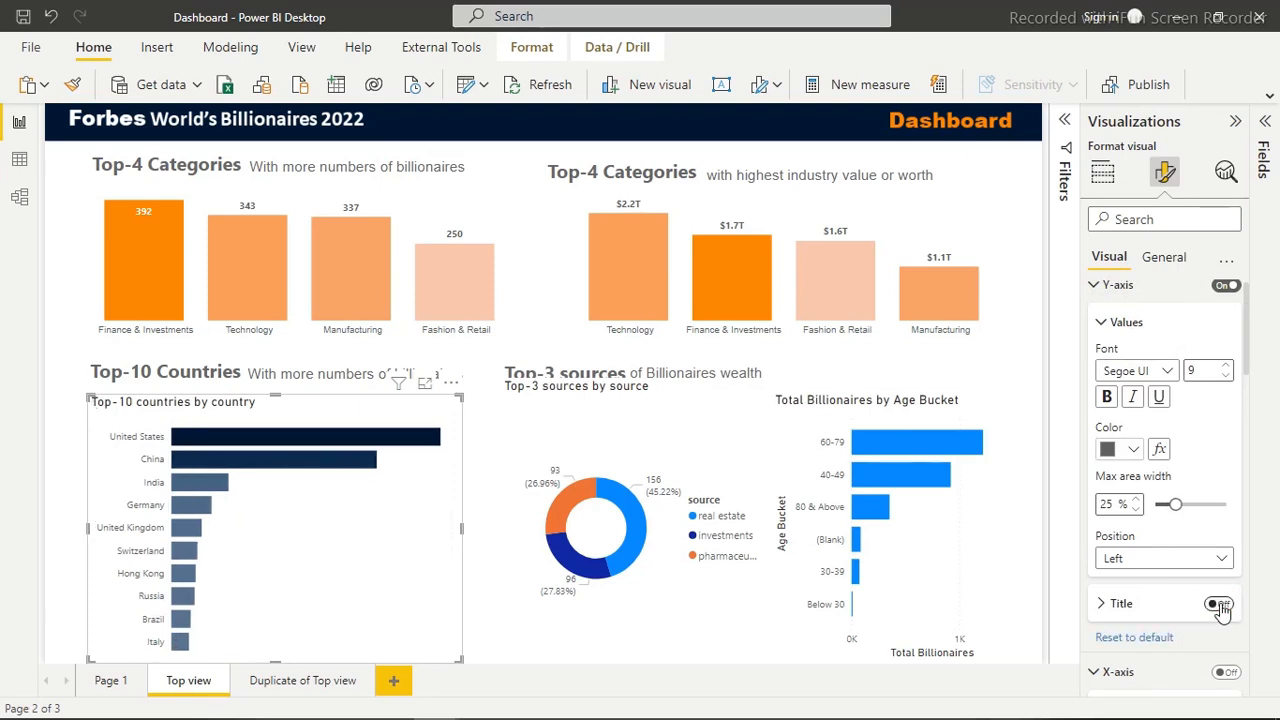
# Turn off the background and the title of the Top-10 countries chart
pyautogui.click(1157, 261)
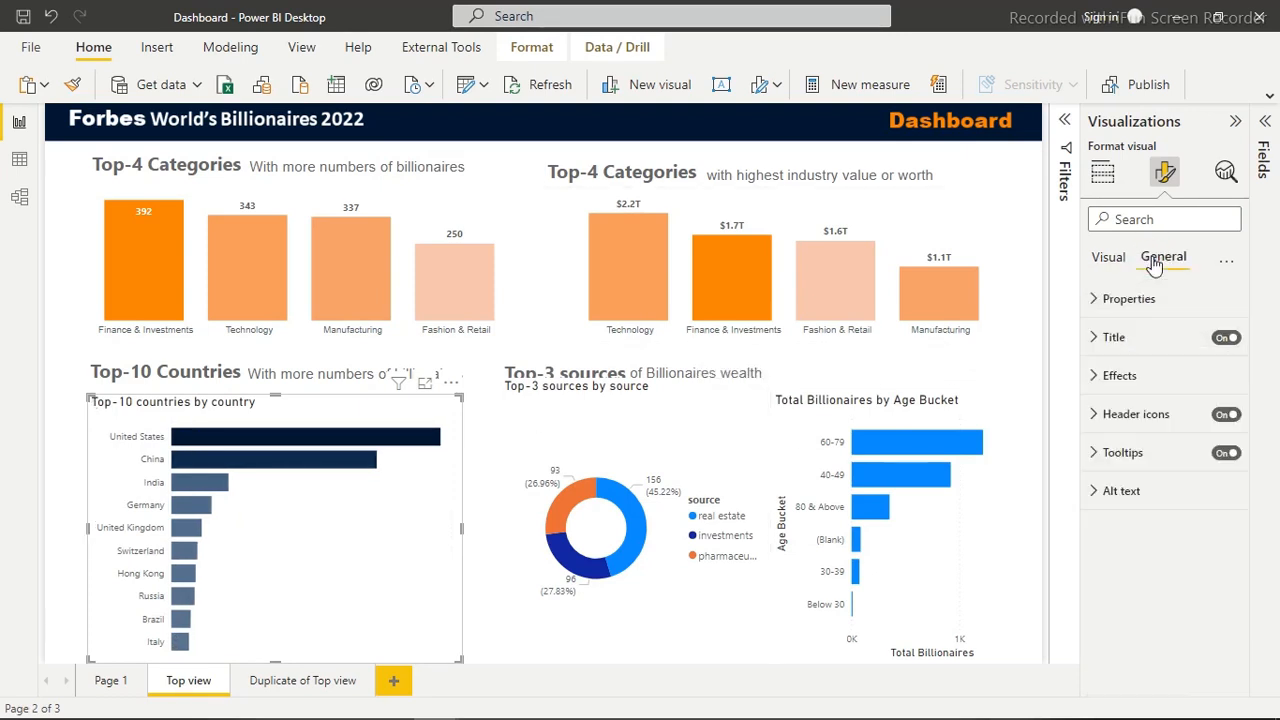
pyautogui.click(1167, 381)
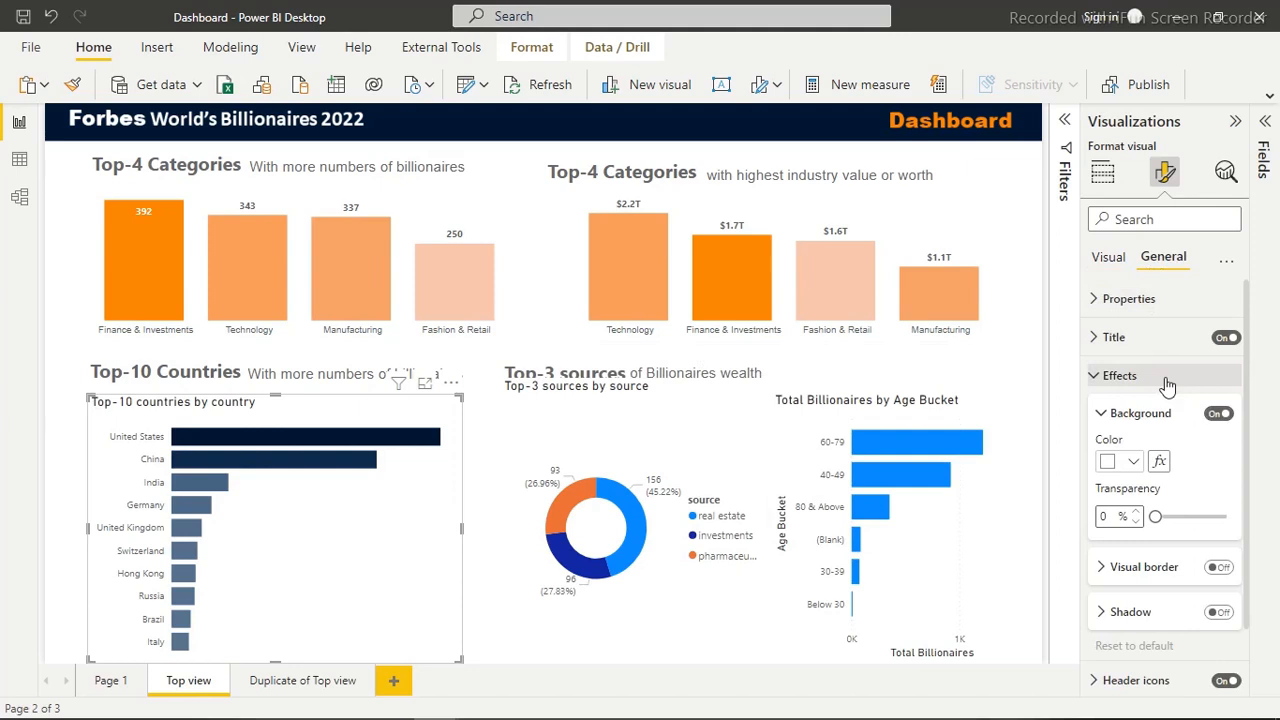
pyautogui.click(1219, 414)
pyautogui.click(1225, 339)
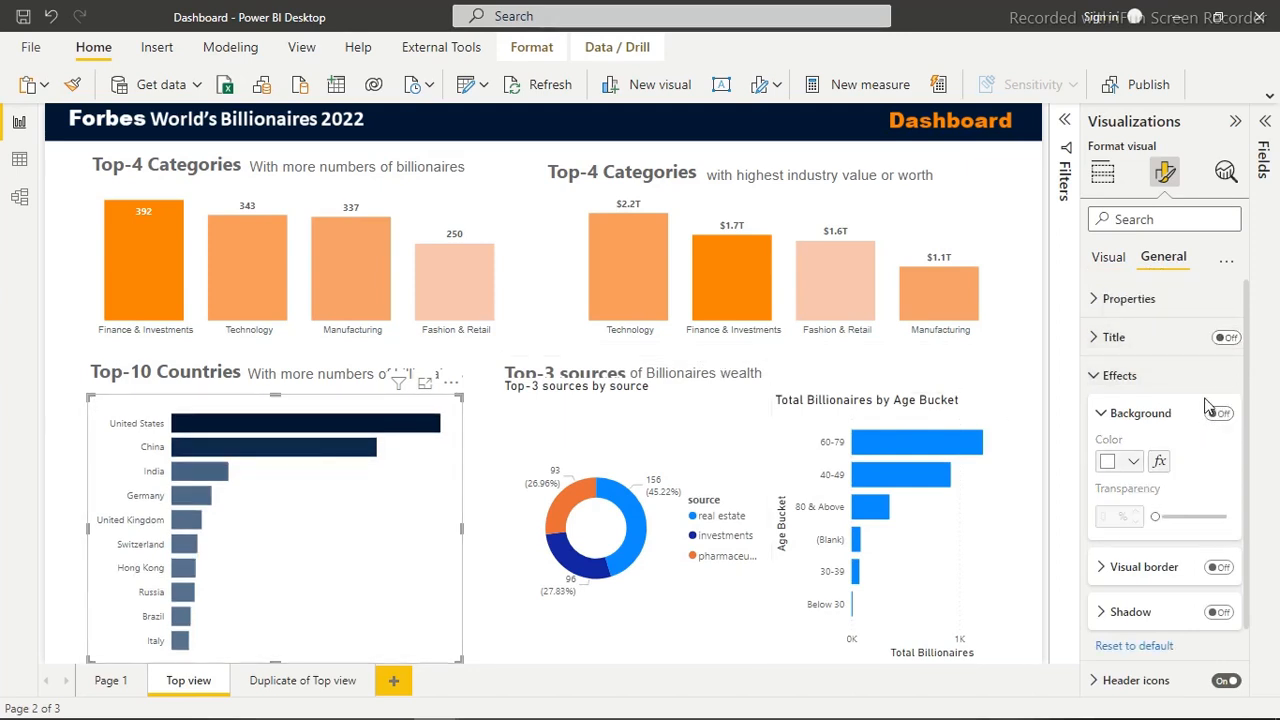
# Set the font of the Y-axis values in the Top-10 countries chart to Arial
pyautogui.click(1108, 258)
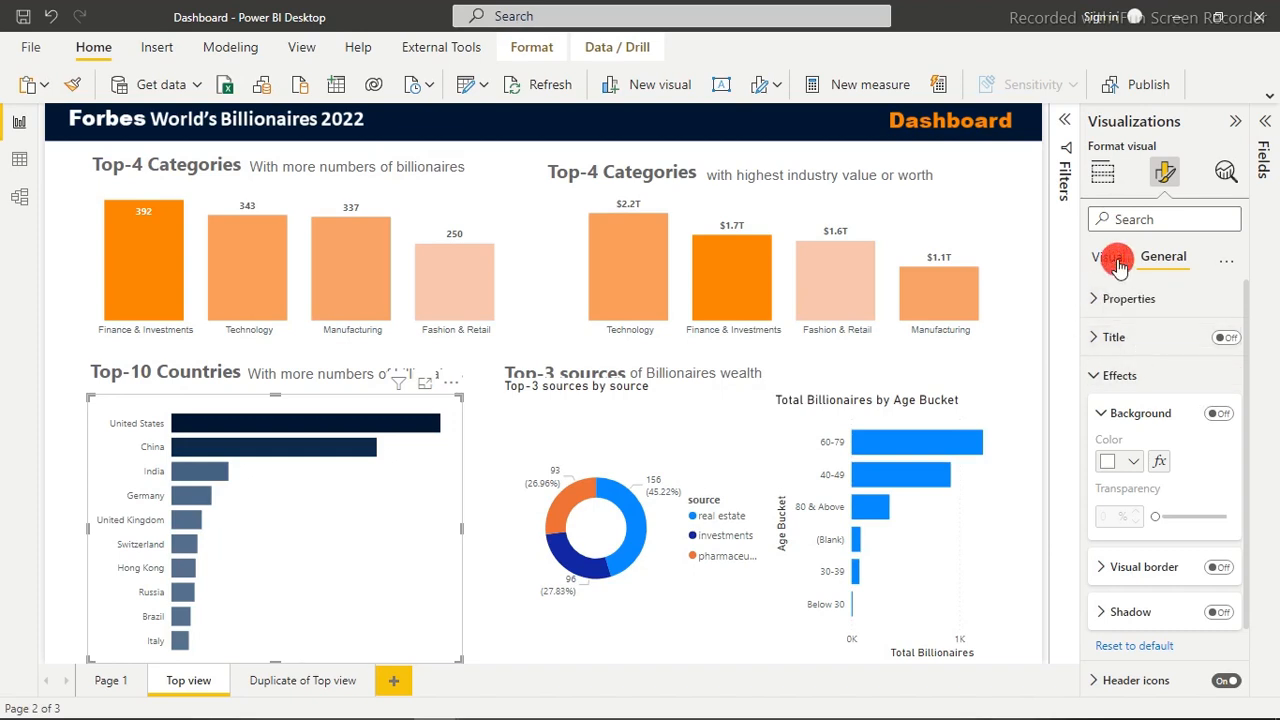
pyautogui.click(1114, 260)
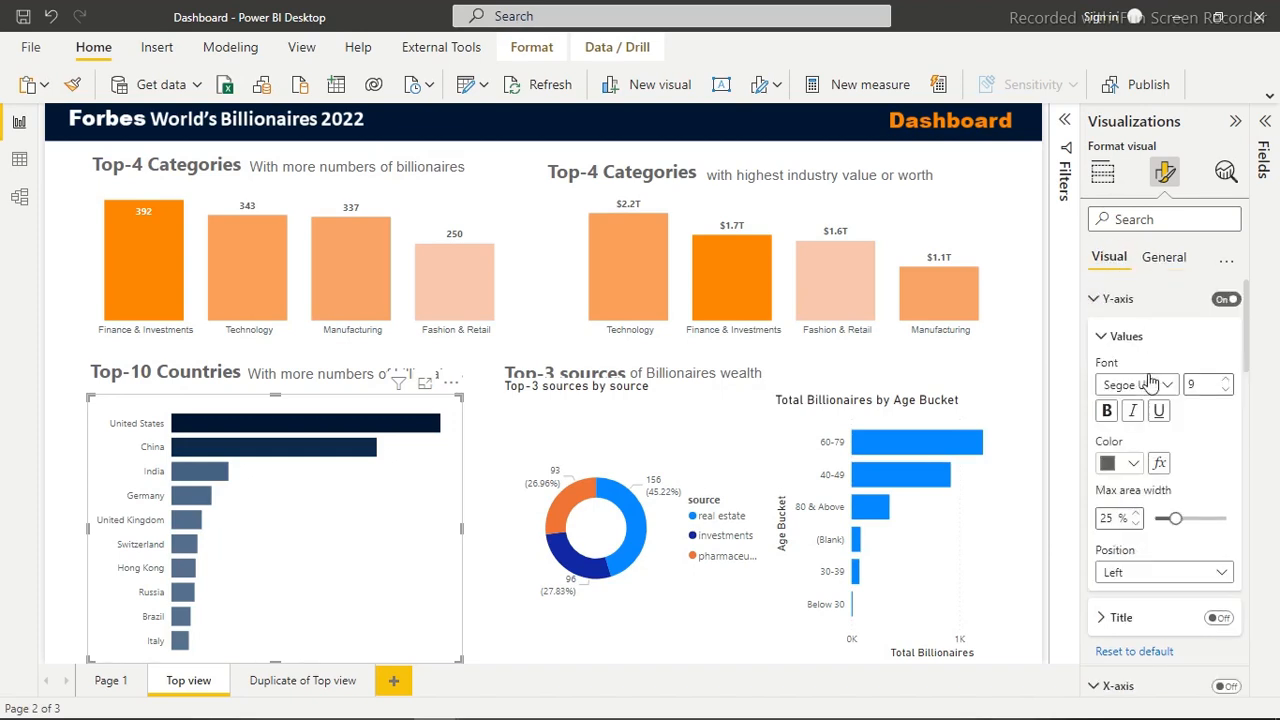
pyautogui.click(1131, 299)
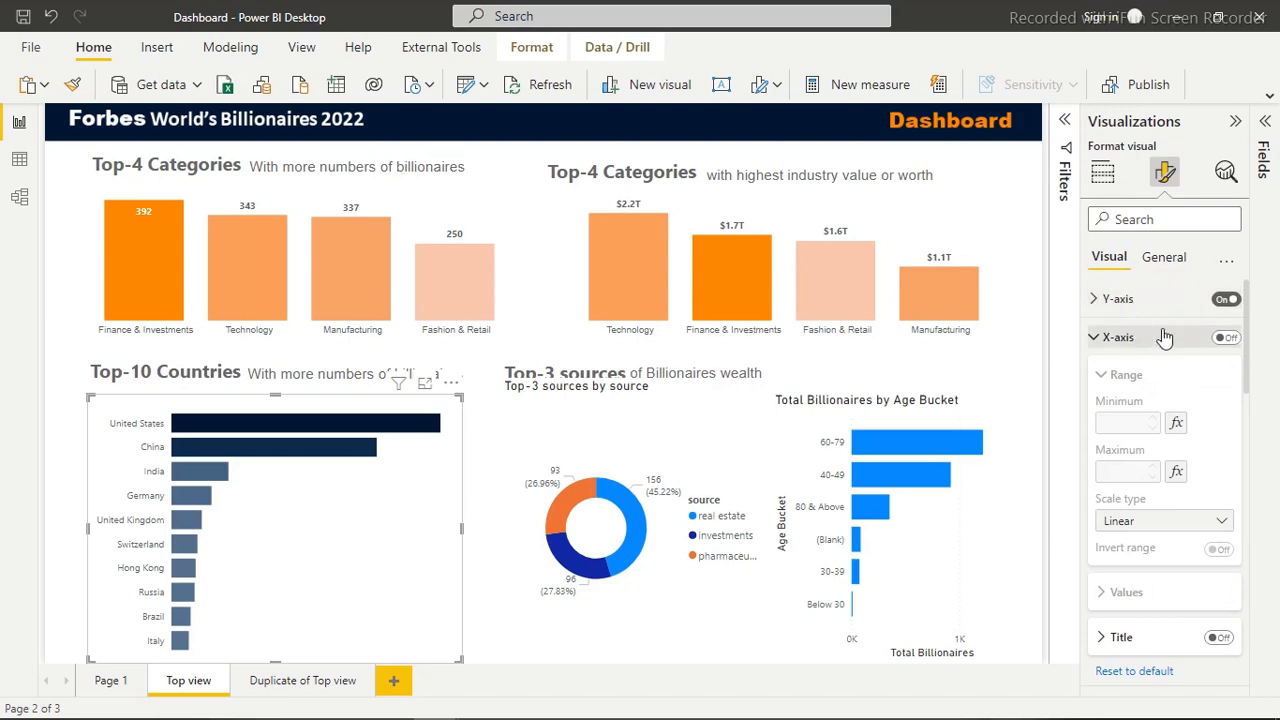
pyautogui.click(1162, 302)
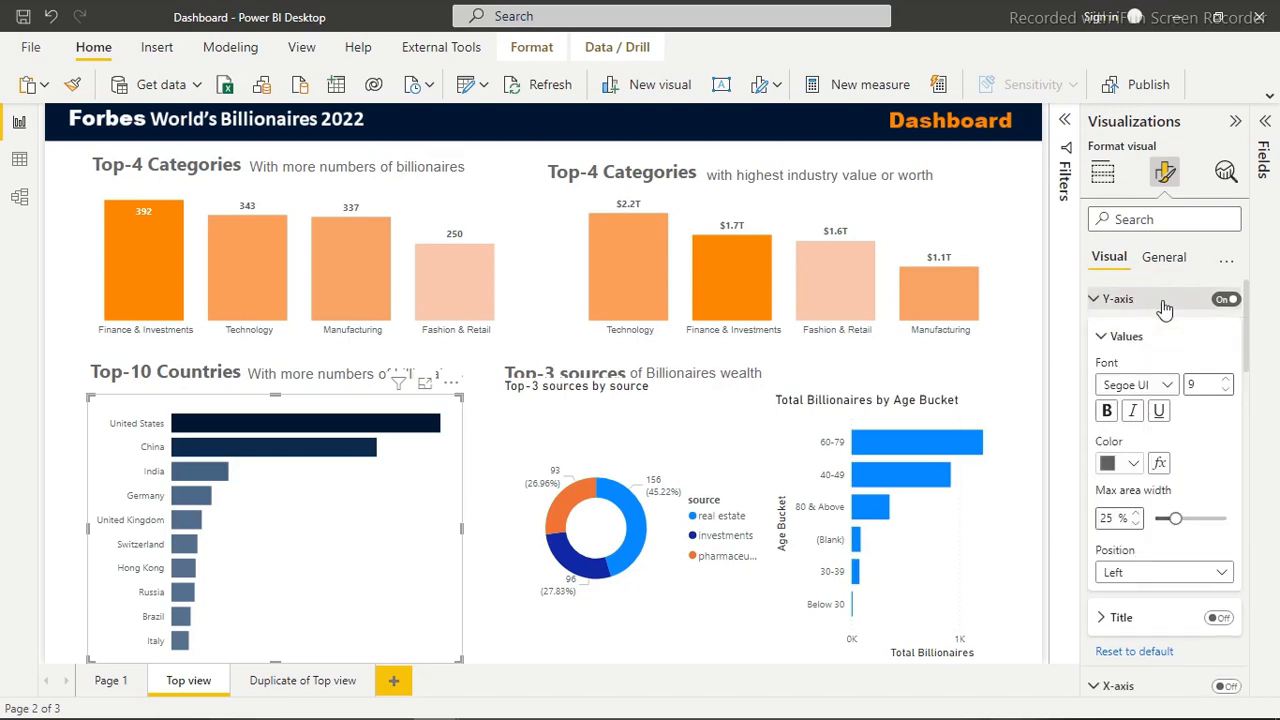
pyautogui.click(1166, 388)
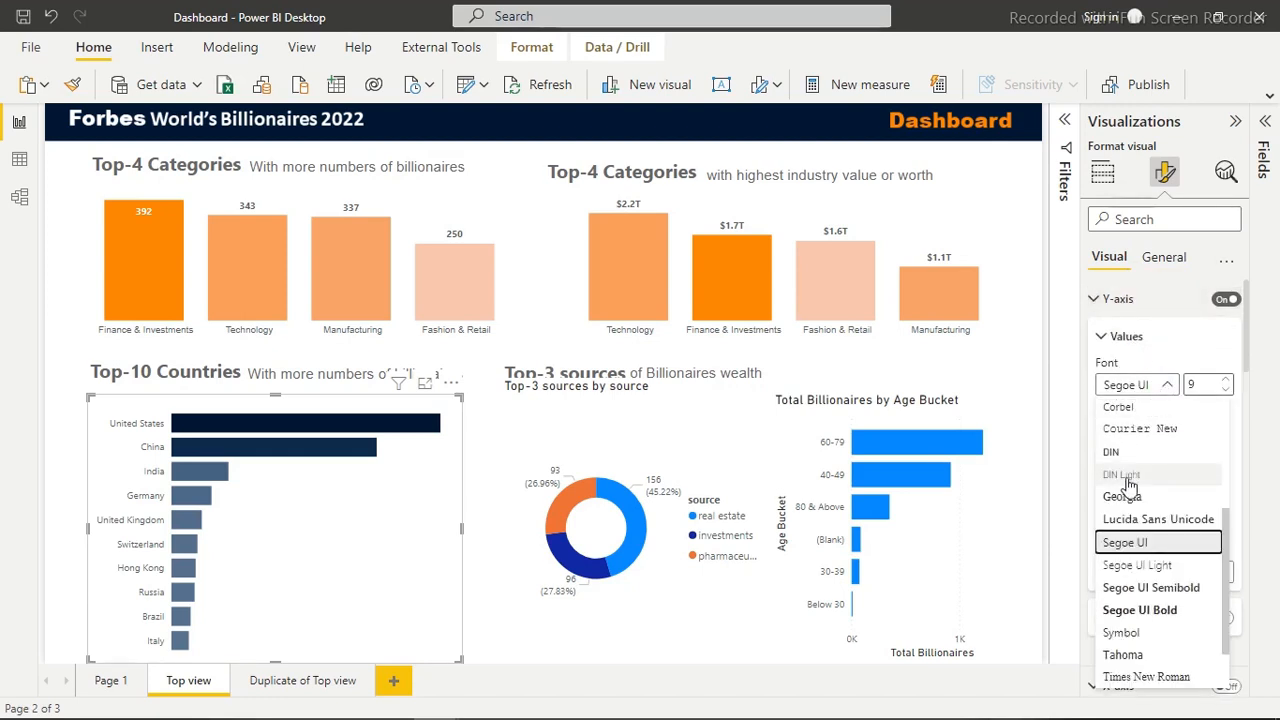
pyautogui.moveTo(1226, 540); pyautogui.dragTo(1220, 427)
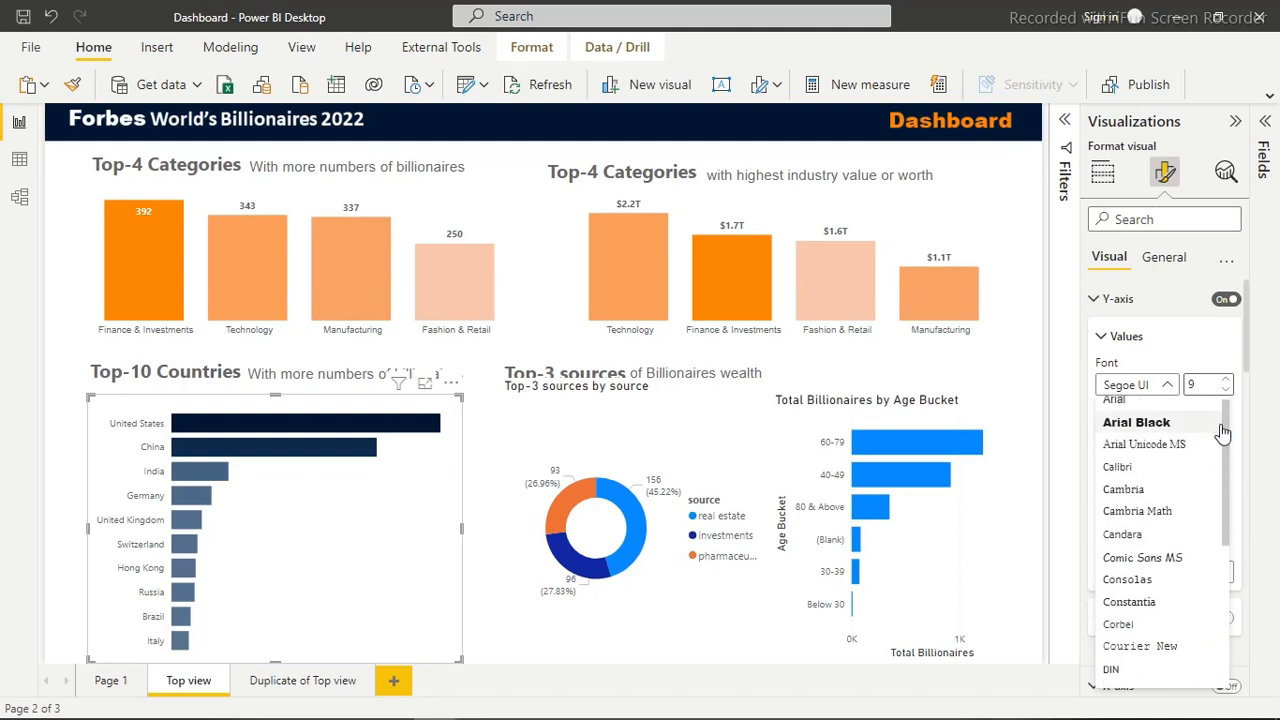
pyautogui.click(1118, 403)
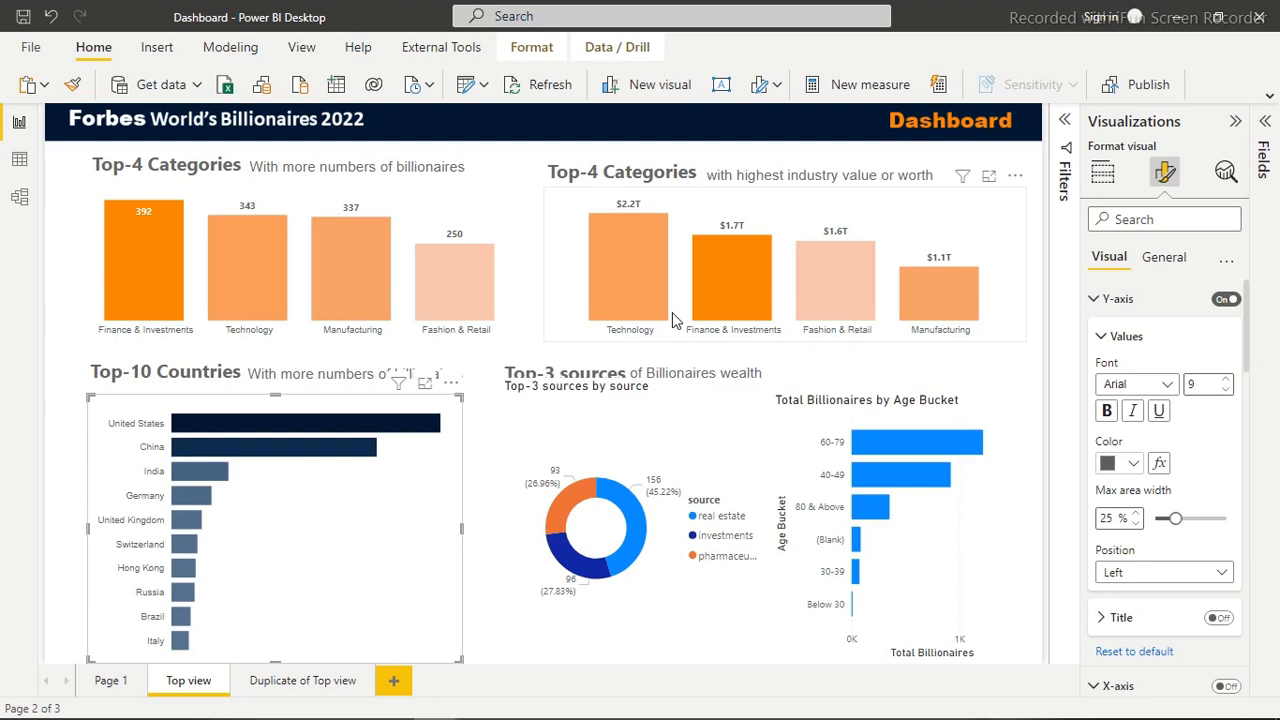
# Set the real estate slice of the Top-3 sources donut chart to color #001832
pyautogui.click(652, 400)
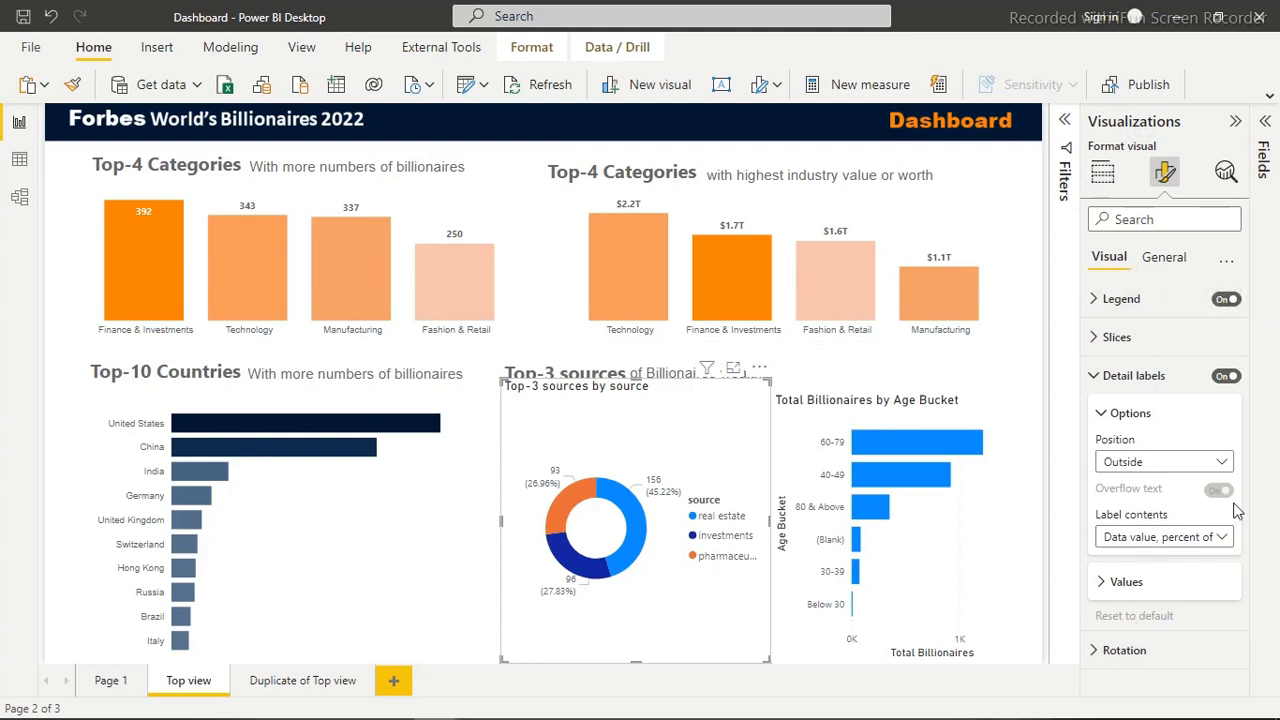
pyautogui.click(1133, 376)
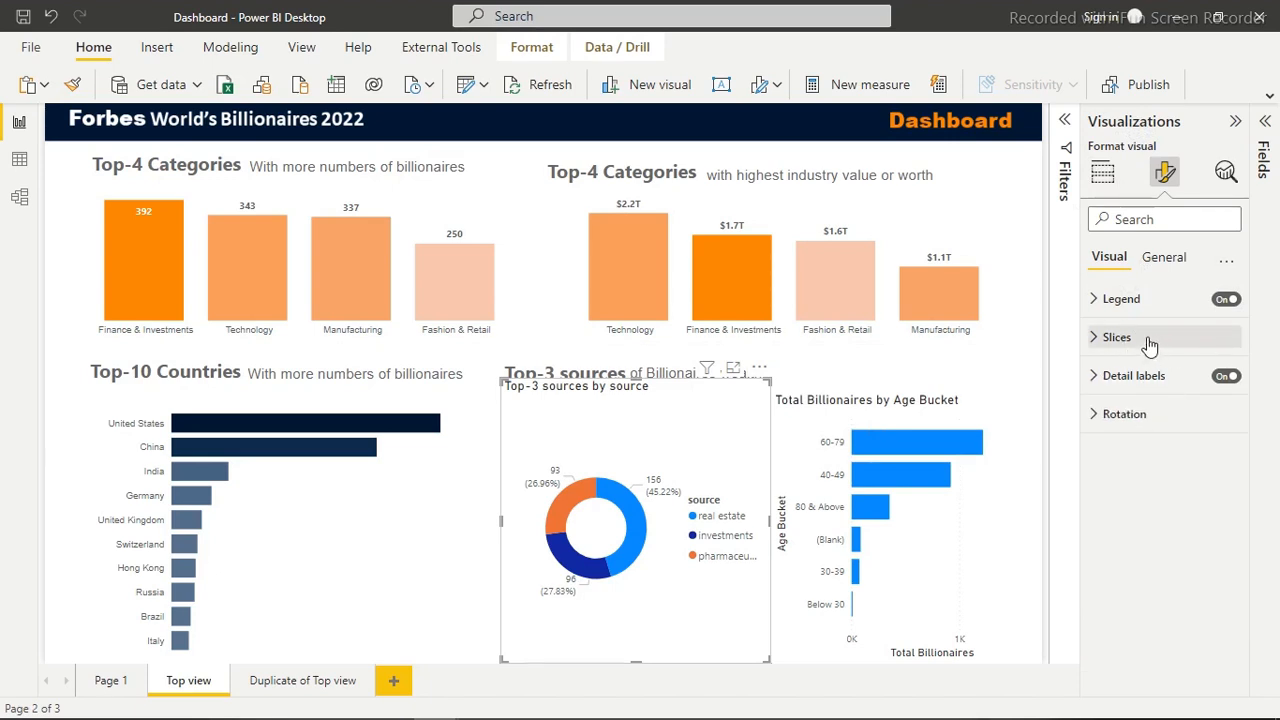
pyautogui.click(1148, 341)
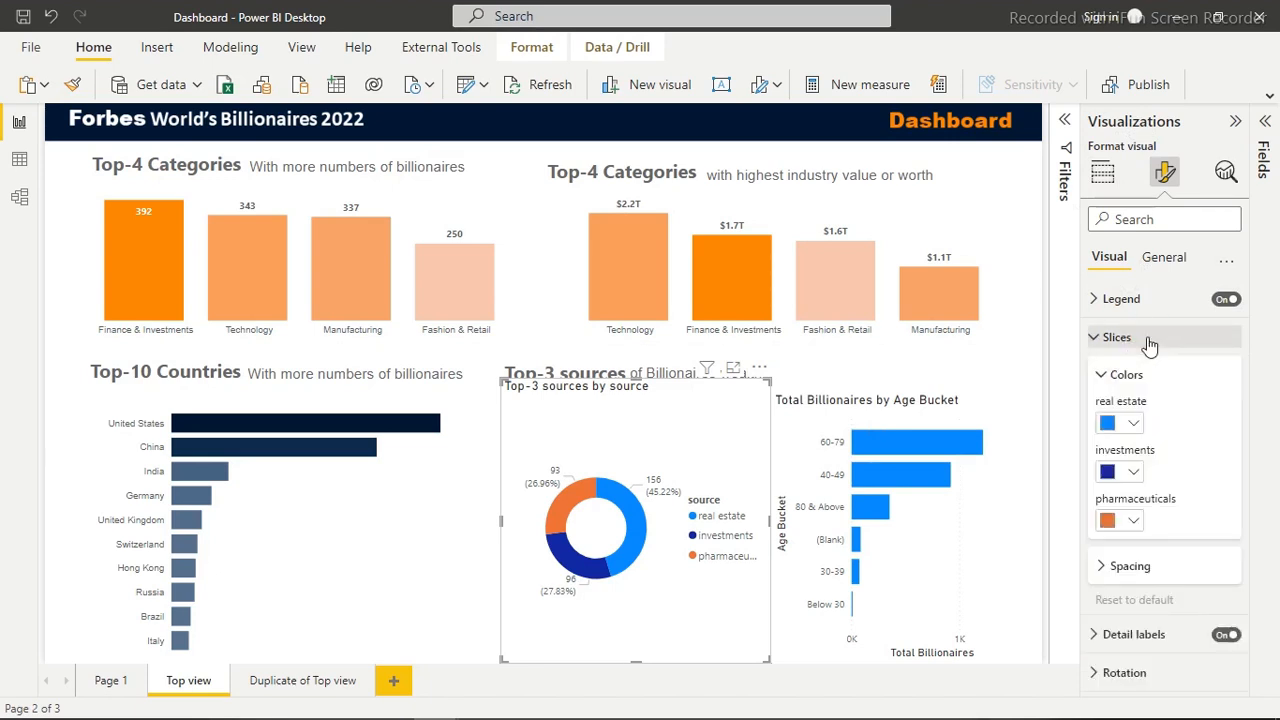
pyautogui.click(1135, 425)
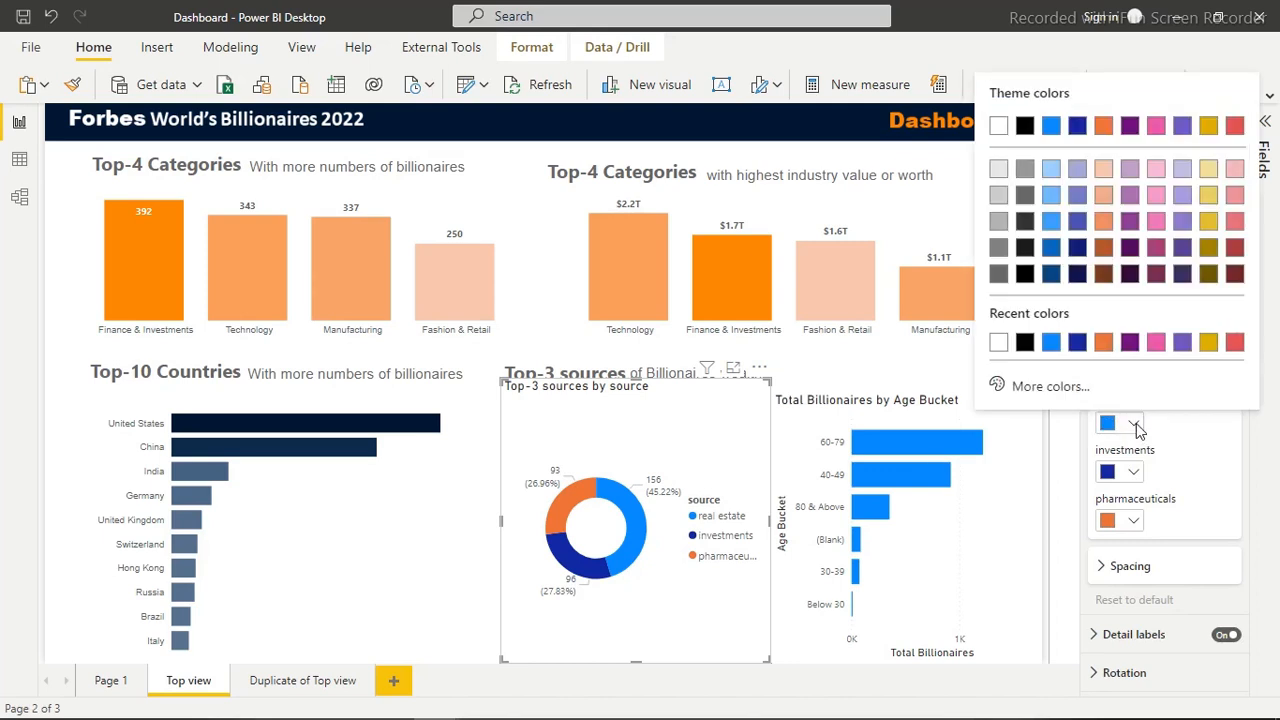
pyautogui.click(1040, 390)
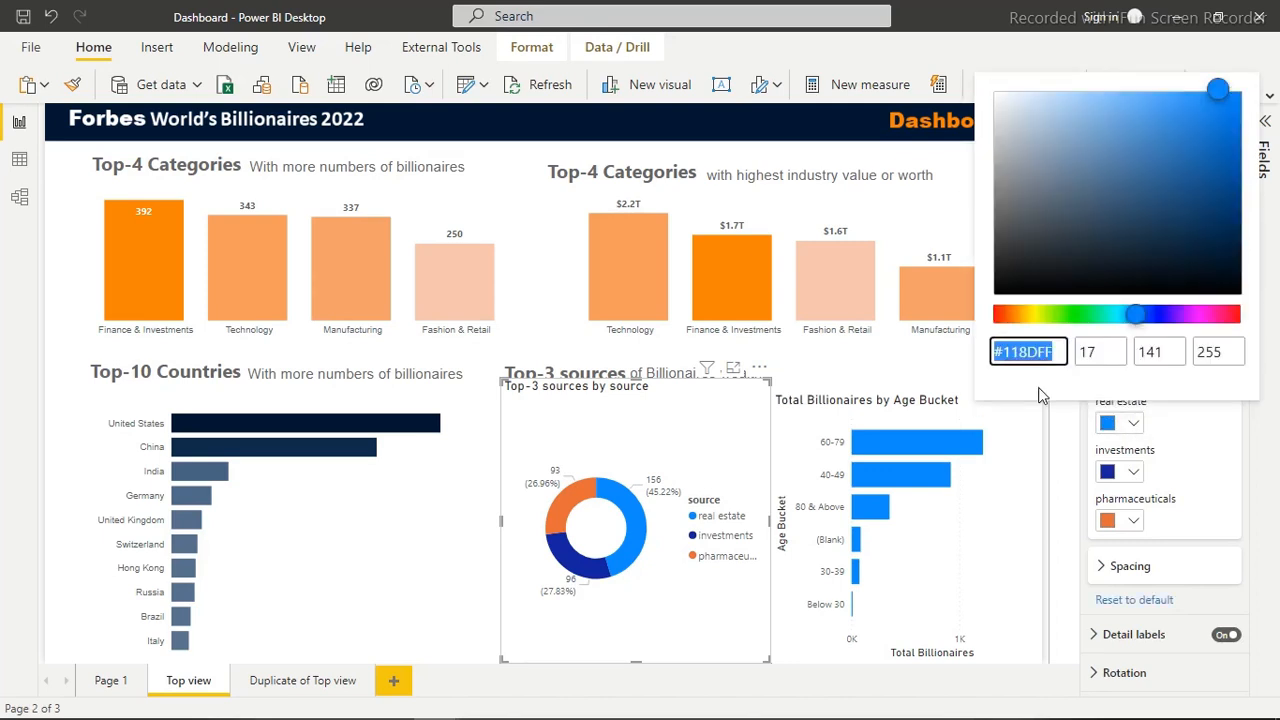
pyautogui.write('#001832')
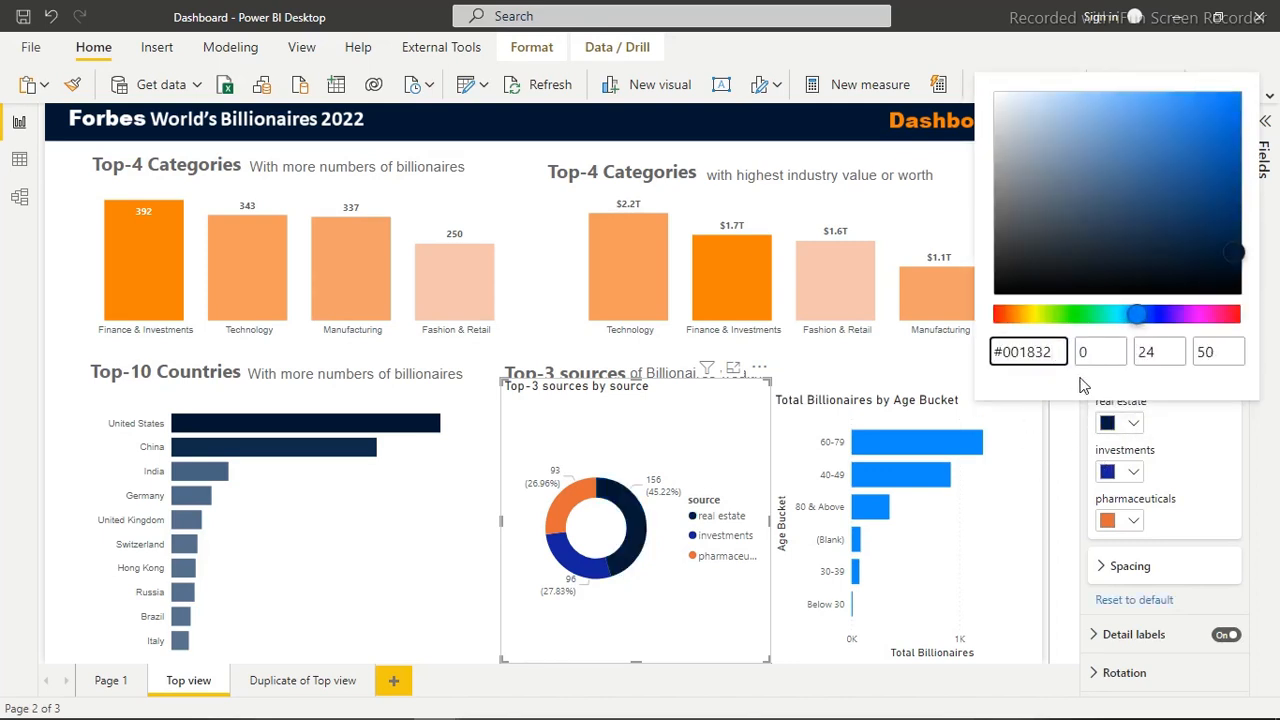
# Set the investments slice of the donut chart to color #5A738E
pyautogui.click(1136, 472)
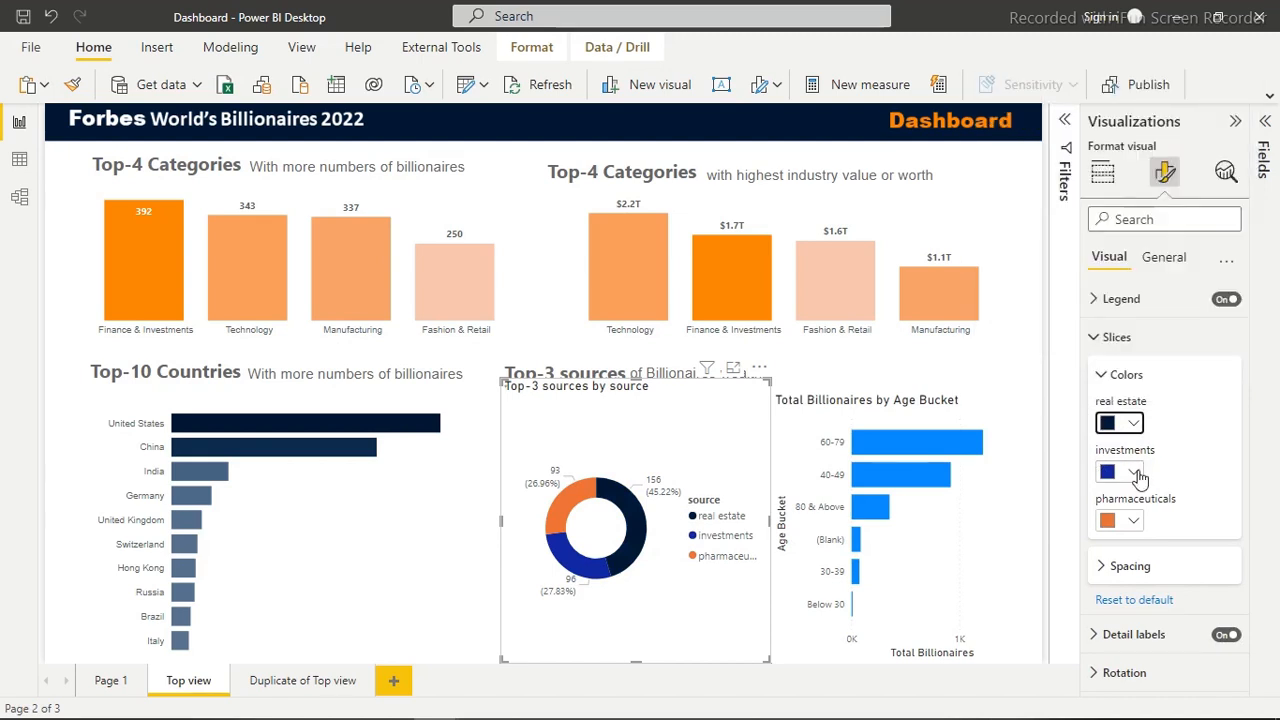
pyautogui.click(1137, 473)
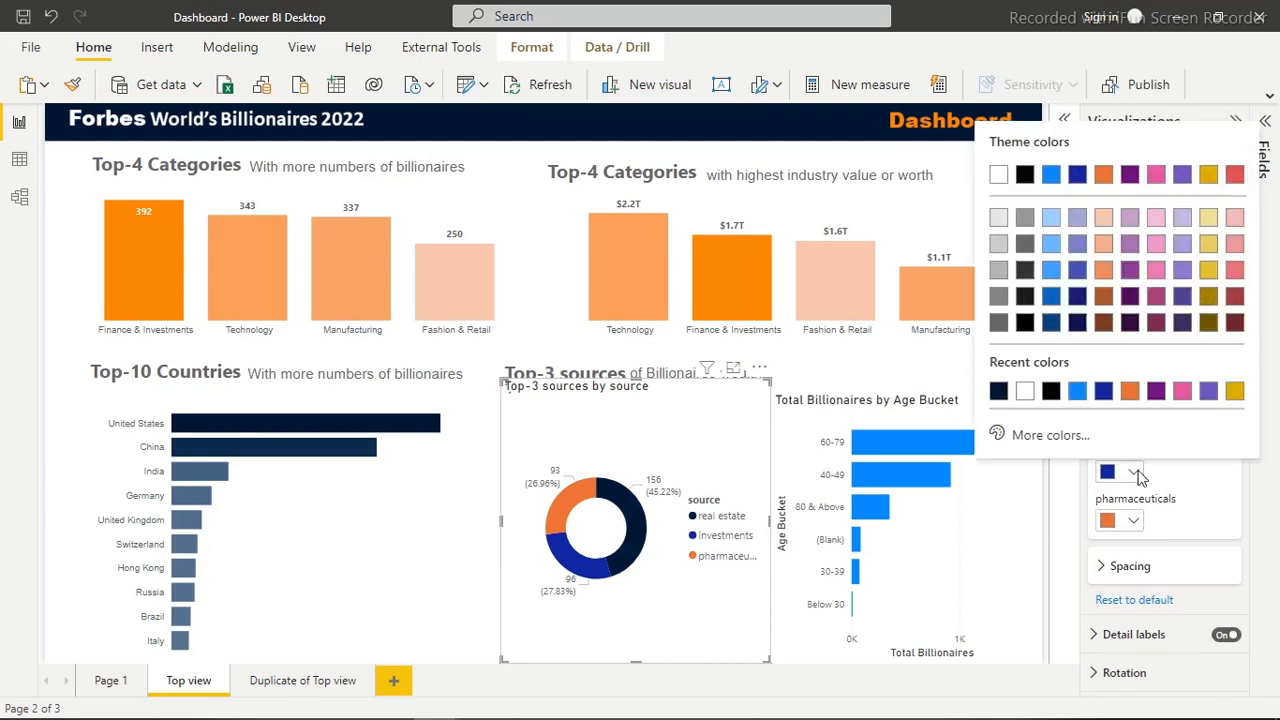
pyautogui.click(1050, 436)
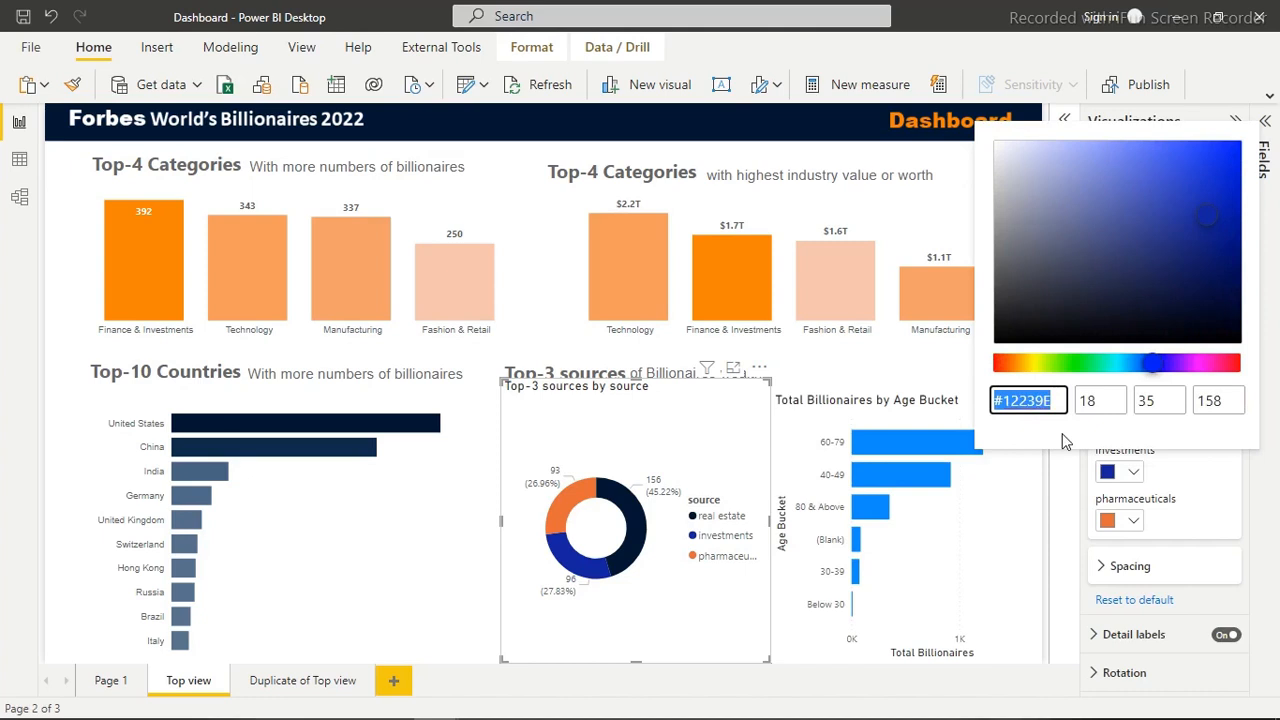
pyautogui.write('#5A738E')
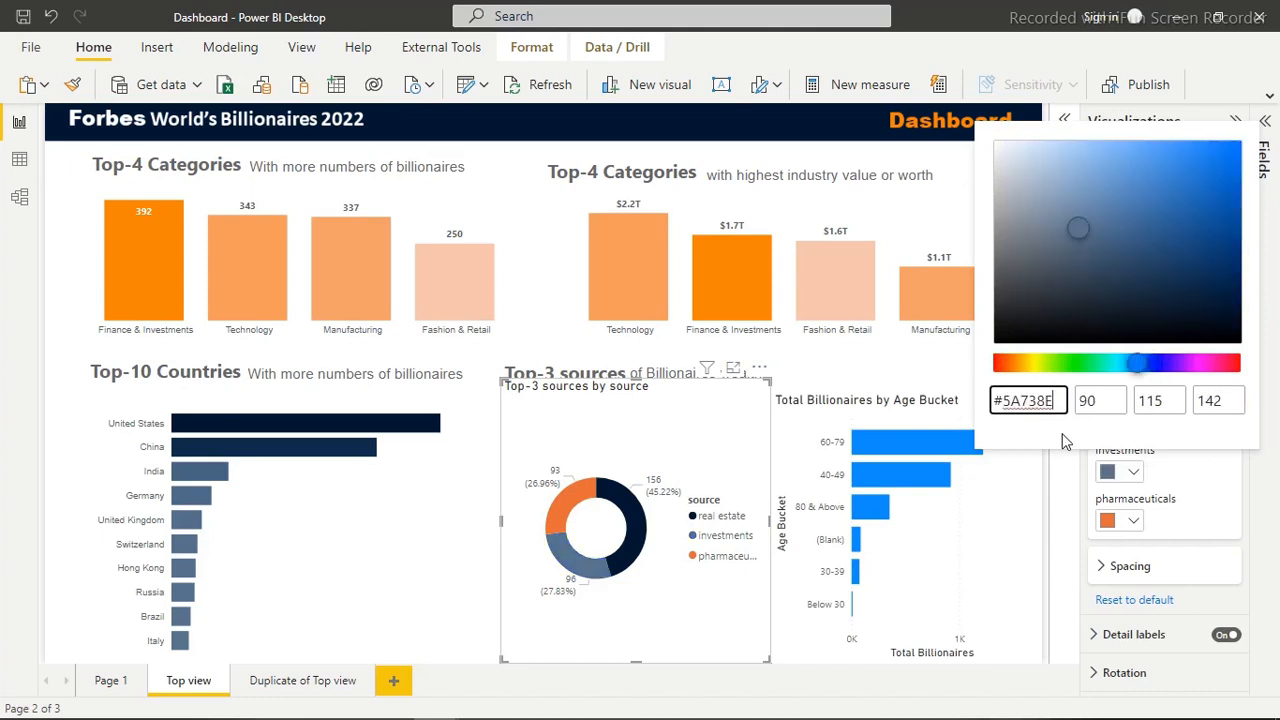
# Recolor the pharmaceuticals slice of the donut chart with a golden yellow theme shade
pyautogui.click(1140, 523)
pyautogui.click(1133, 522)
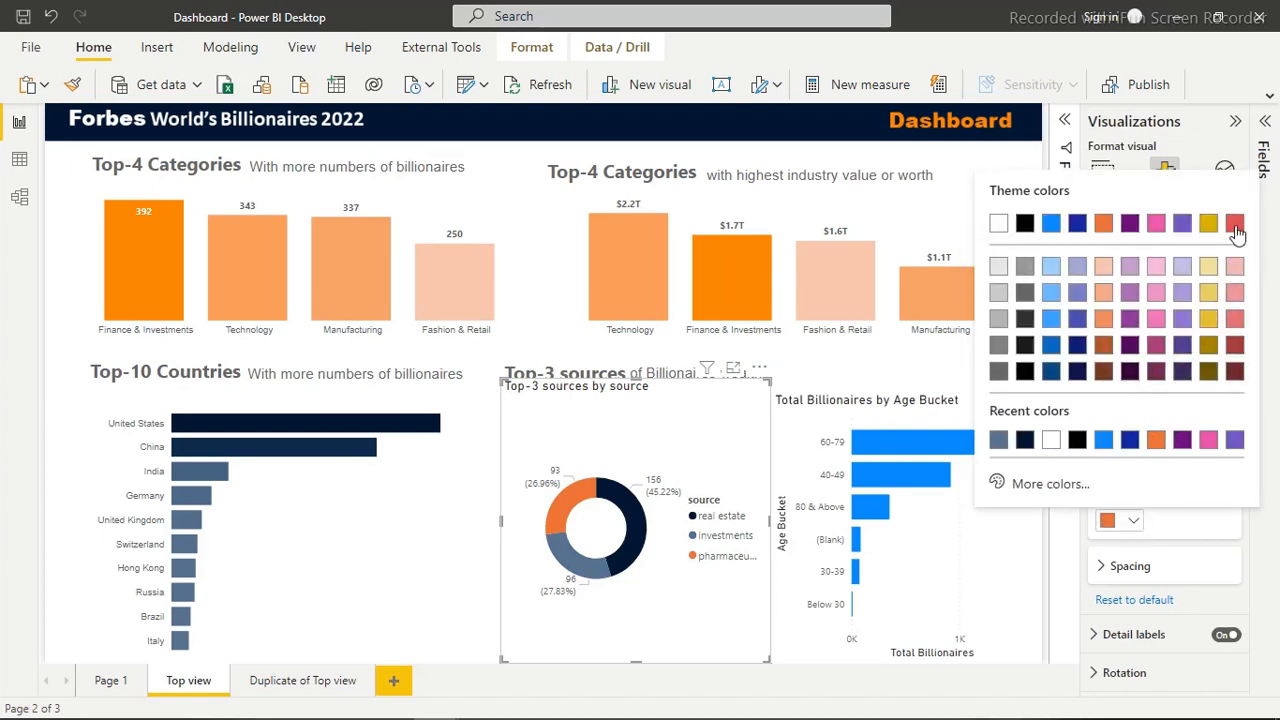
pyautogui.click(1209, 293)
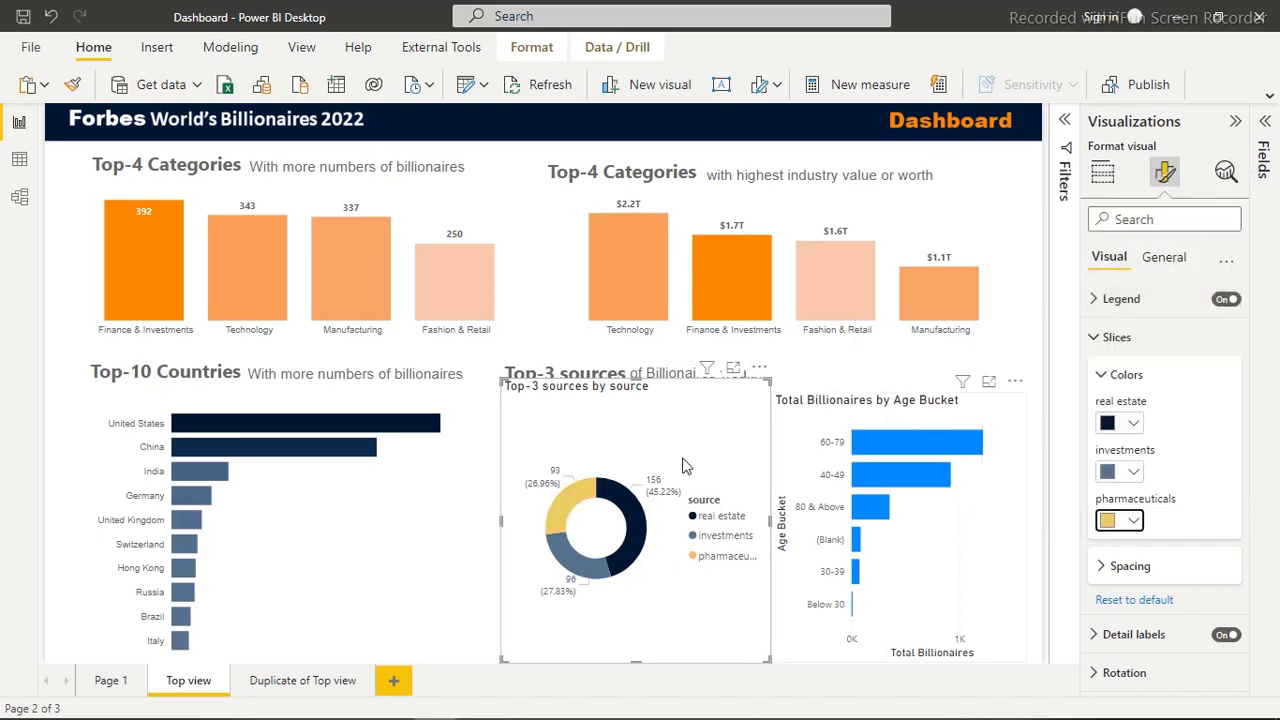
pyautogui.click(1135, 523)
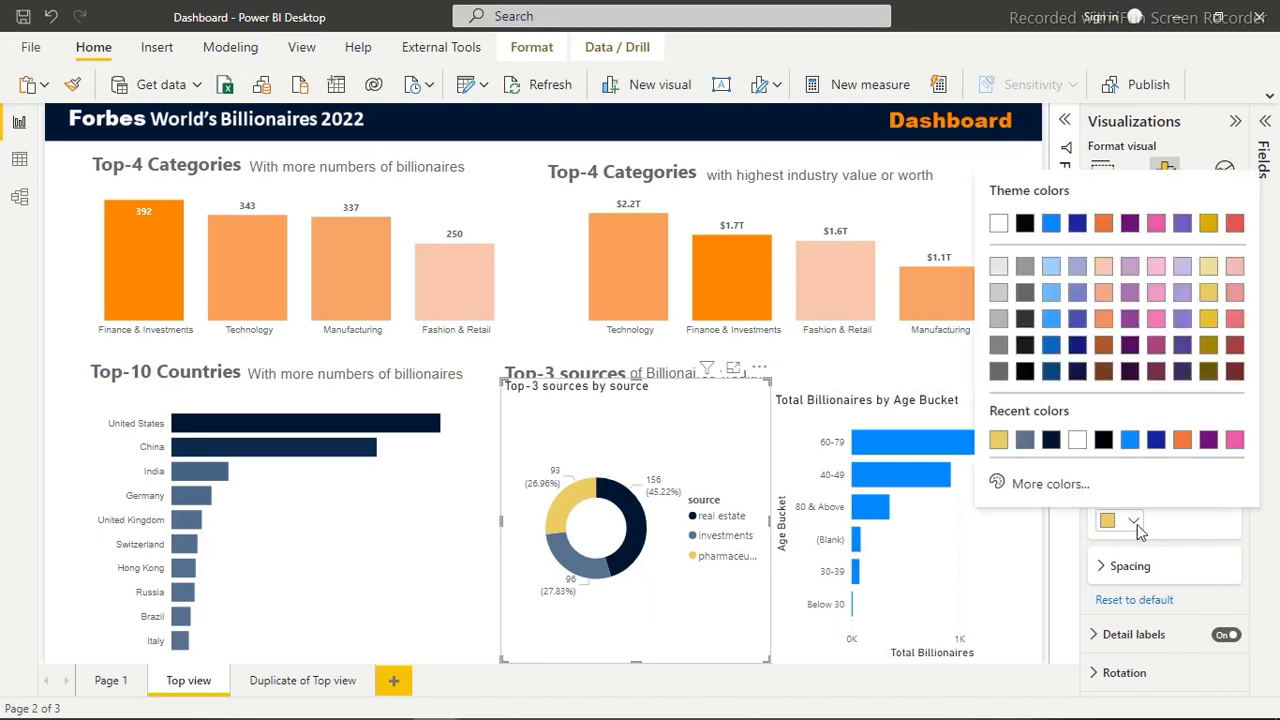
pyautogui.click(1208, 316)
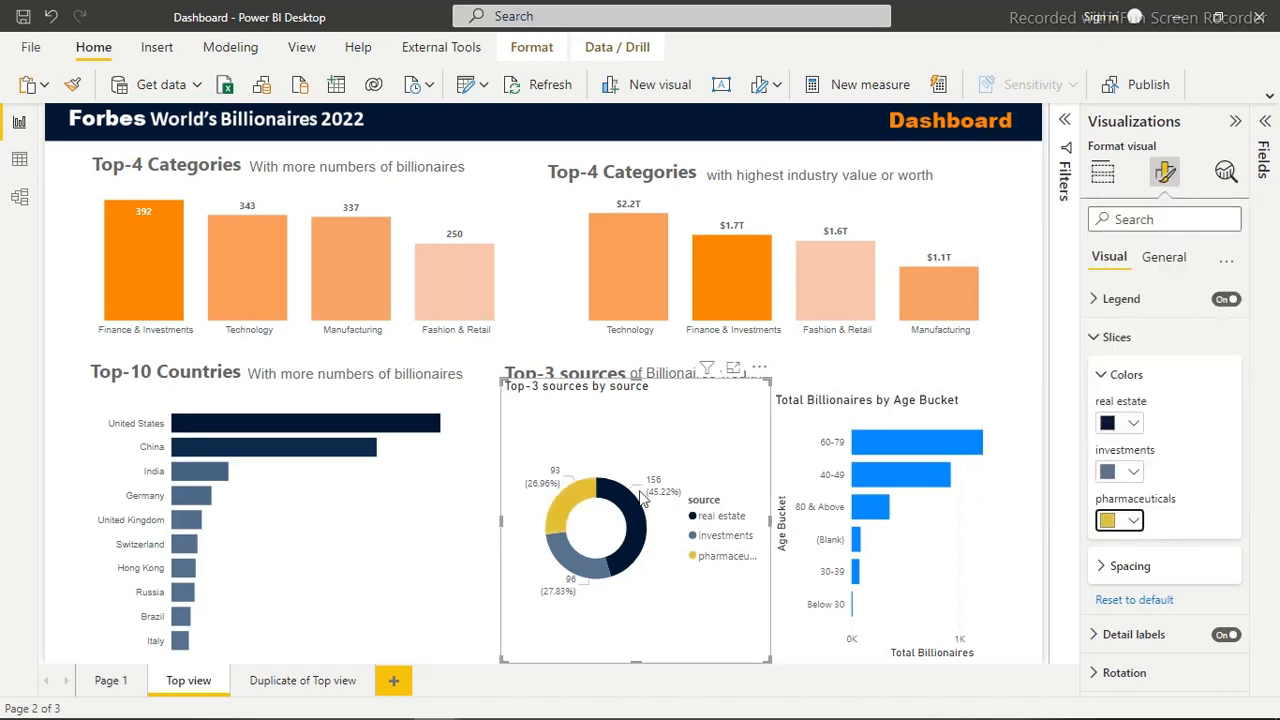
# Turn off the background and the title of the Top-3 sources donut chart
pyautogui.click(988, 482)
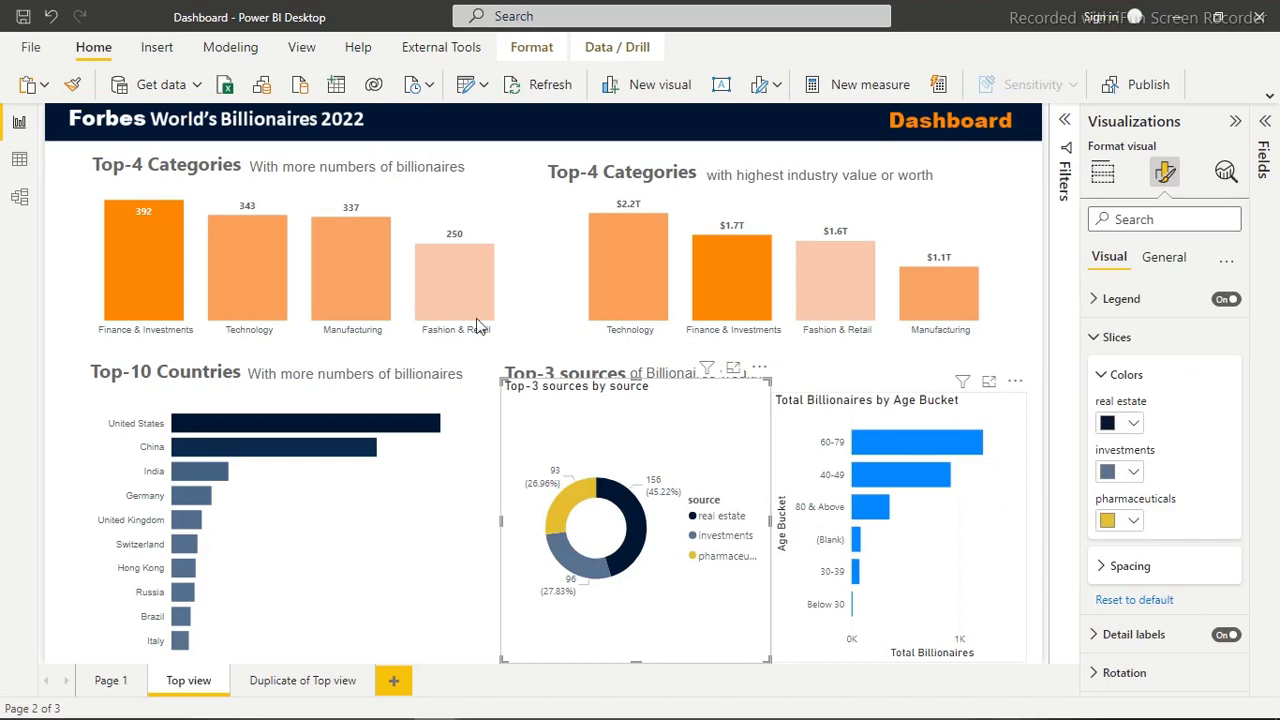
pyautogui.click(620, 440)
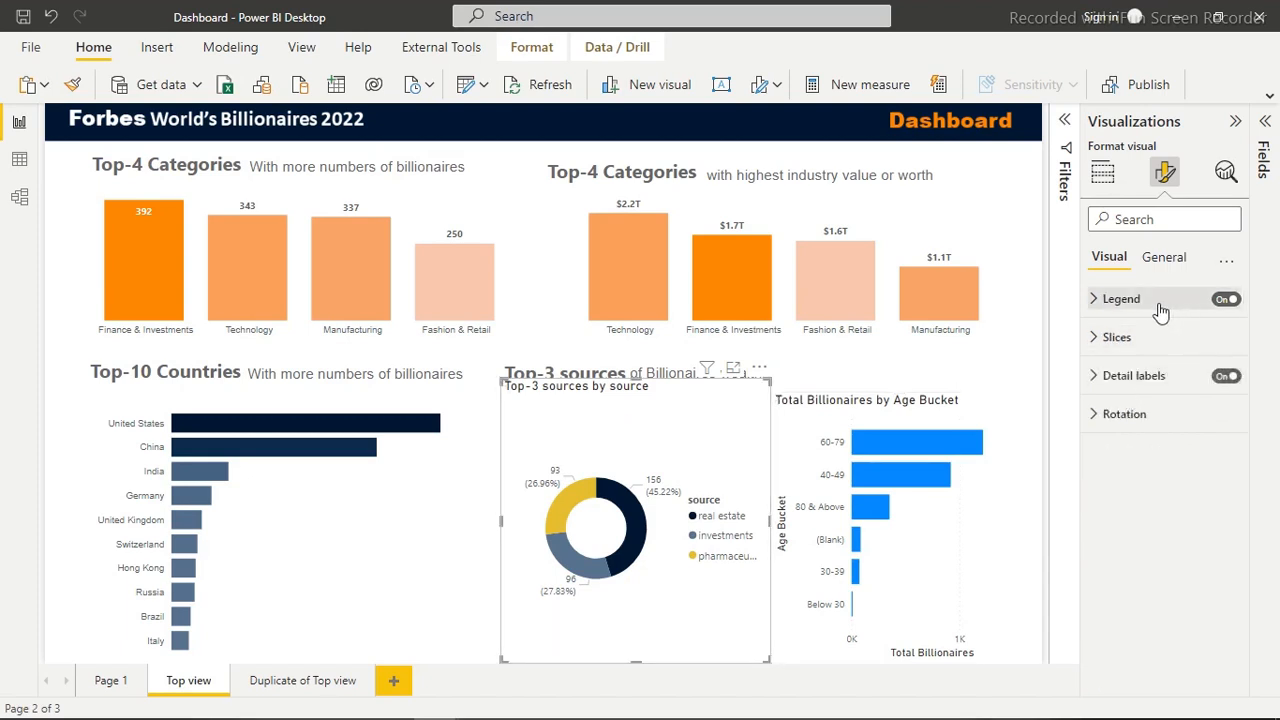
pyautogui.click(1166, 257)
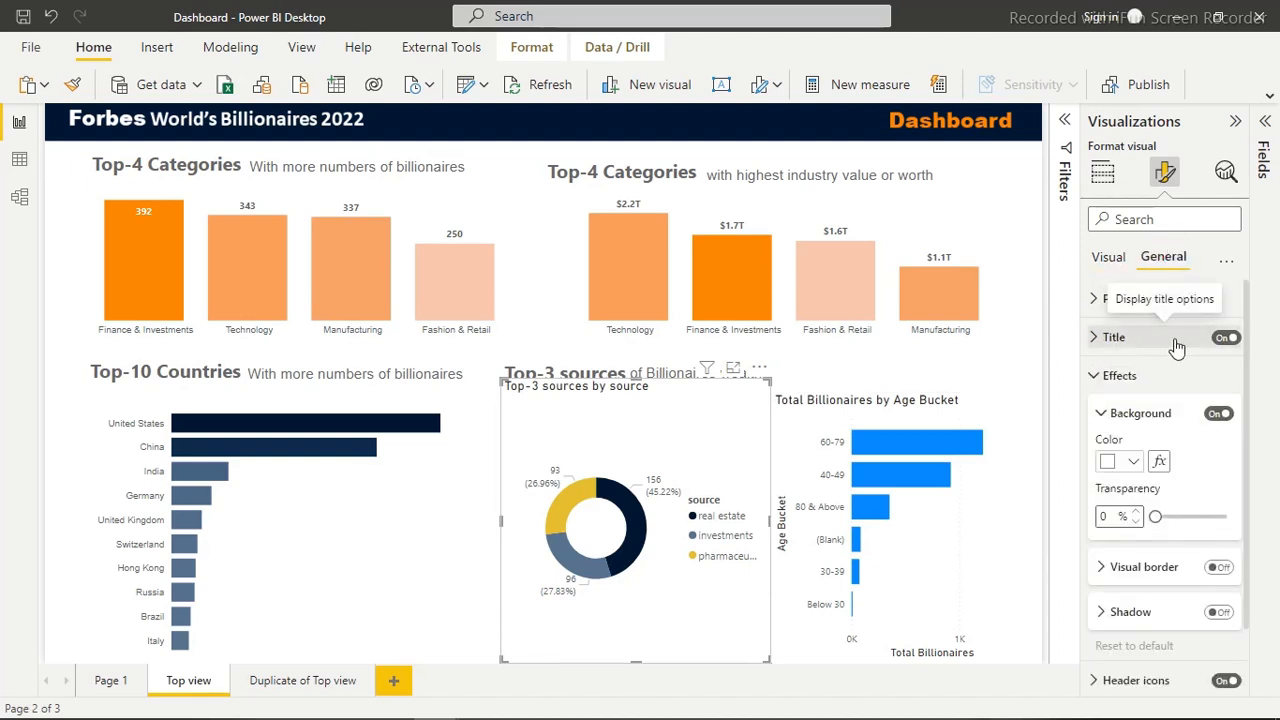
pyautogui.click(1219, 418)
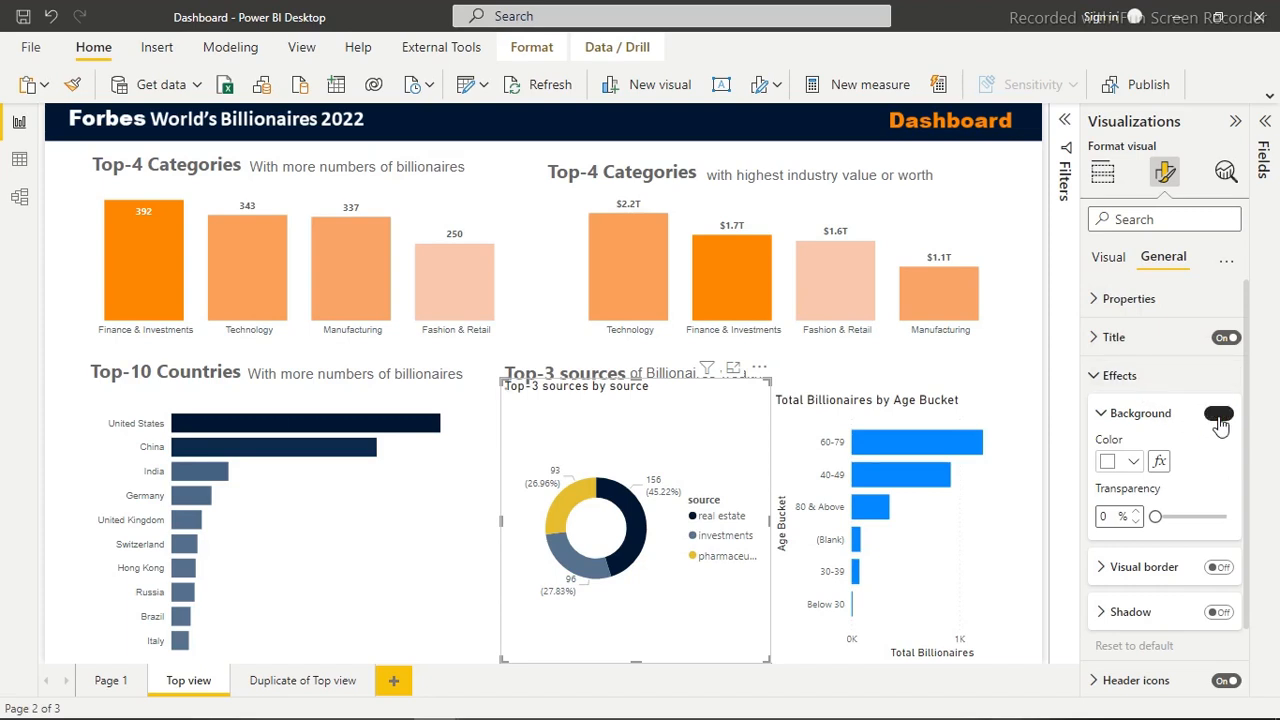
pyautogui.click(1117, 376)
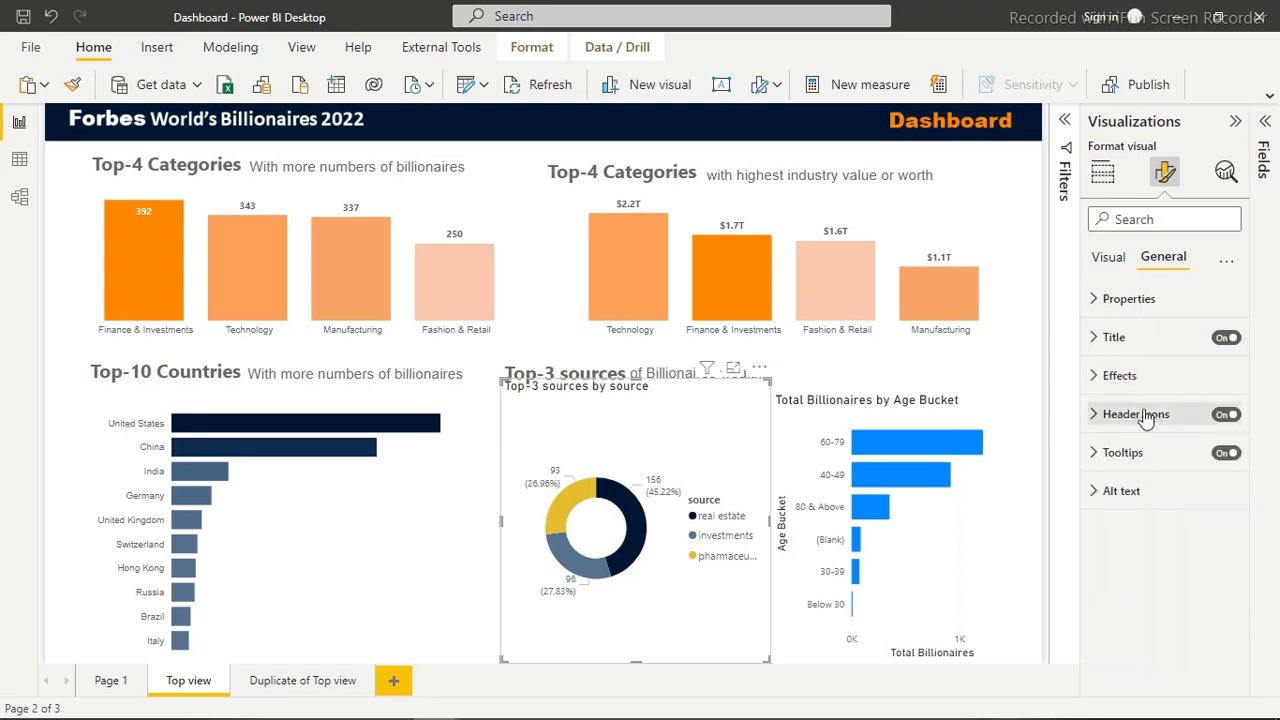
pyautogui.click(1226, 339)
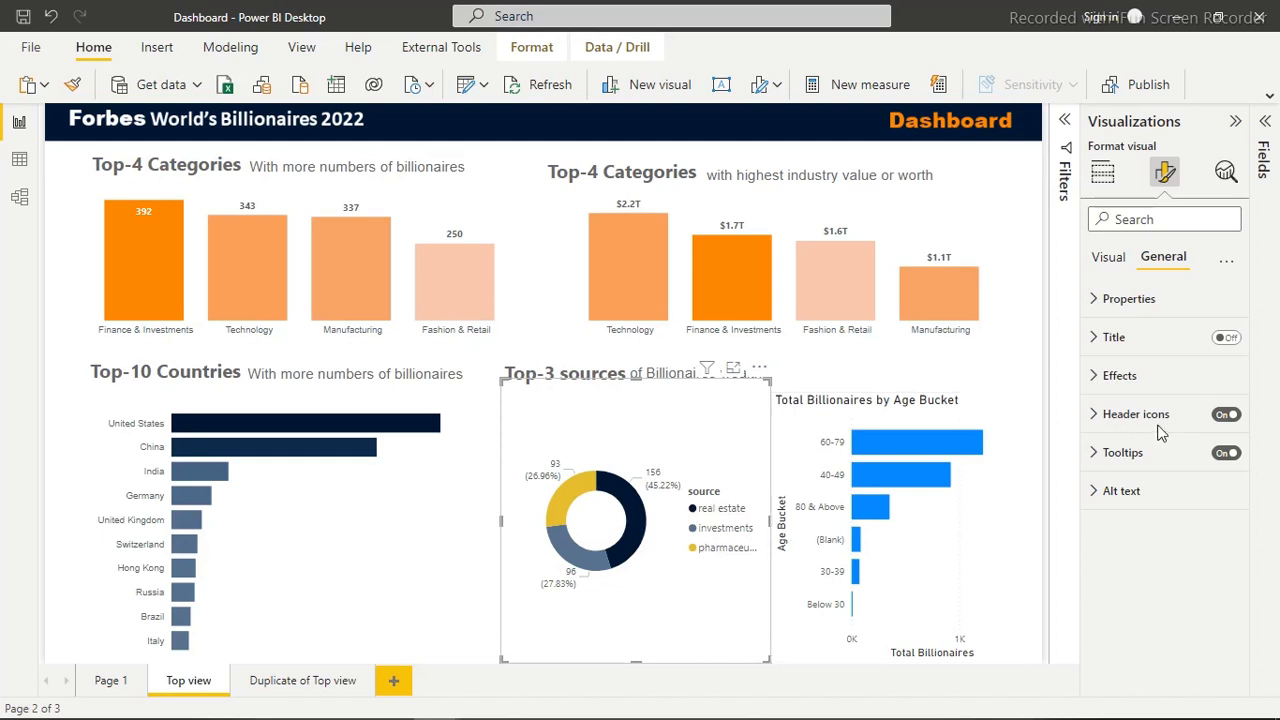
# Set the donut chart's legend position to Bottom center
pyautogui.click(1108, 259)
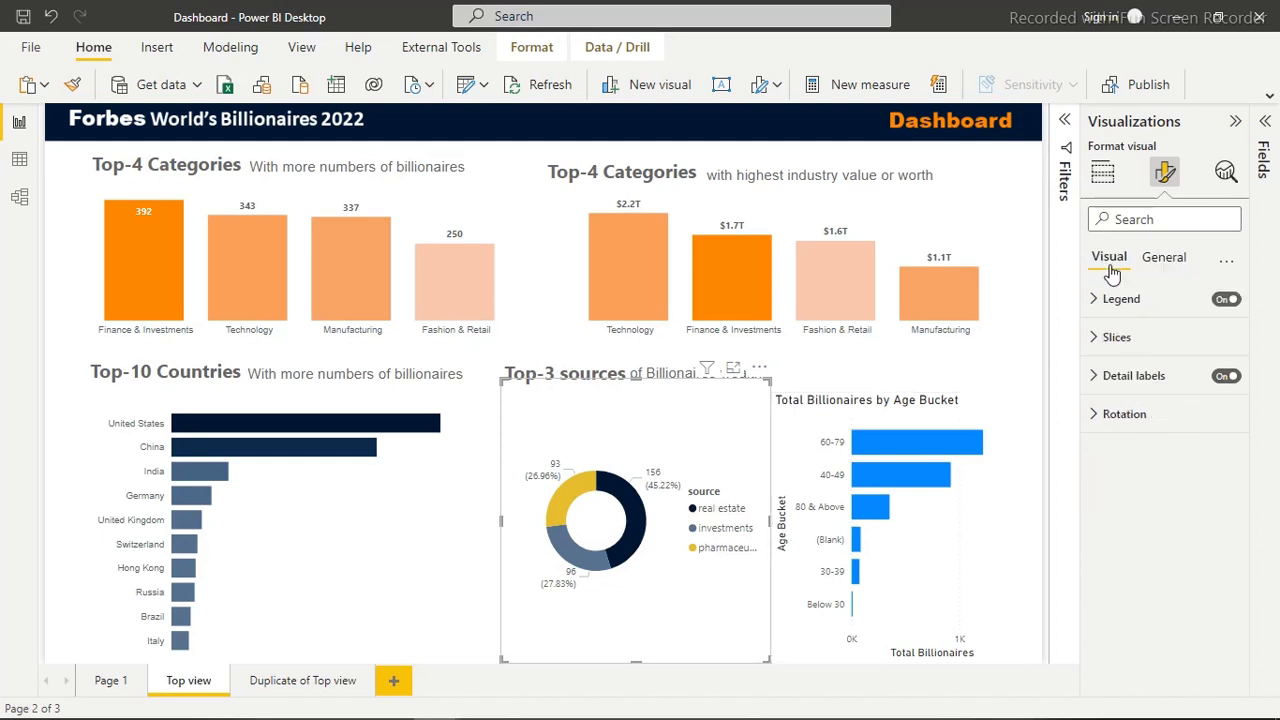
pyautogui.click(1115, 300)
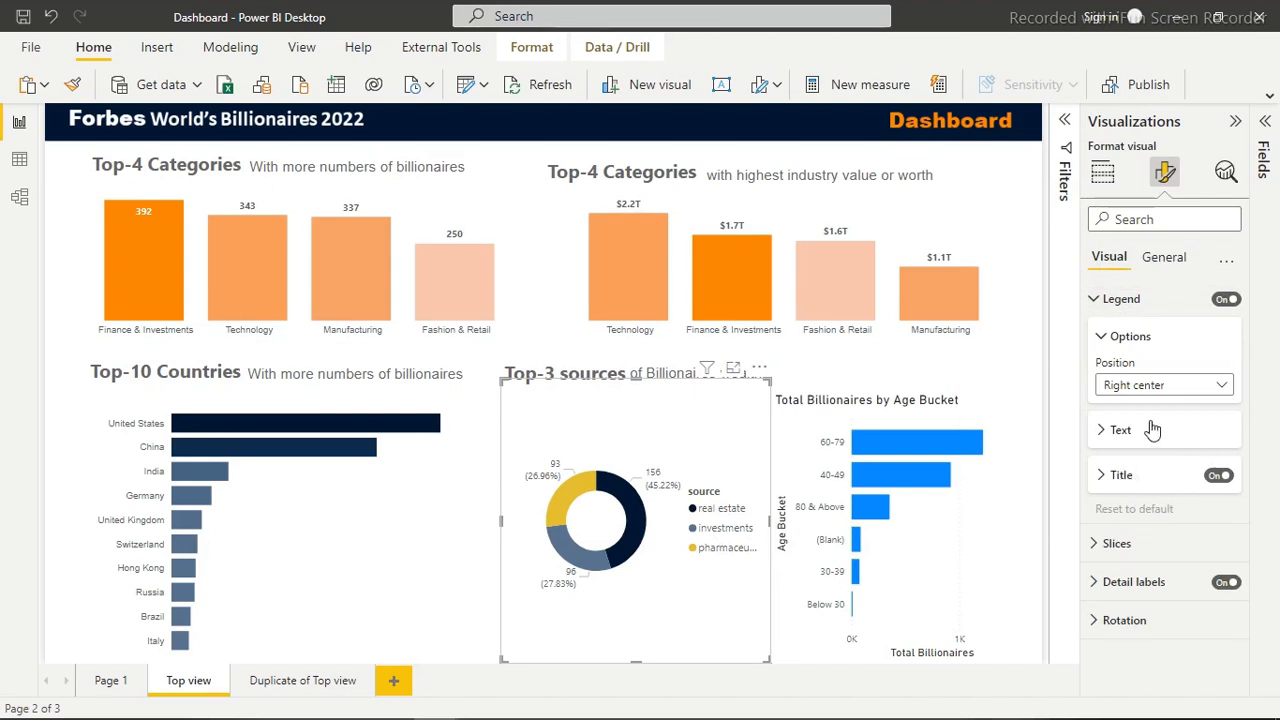
pyautogui.click(1160, 388)
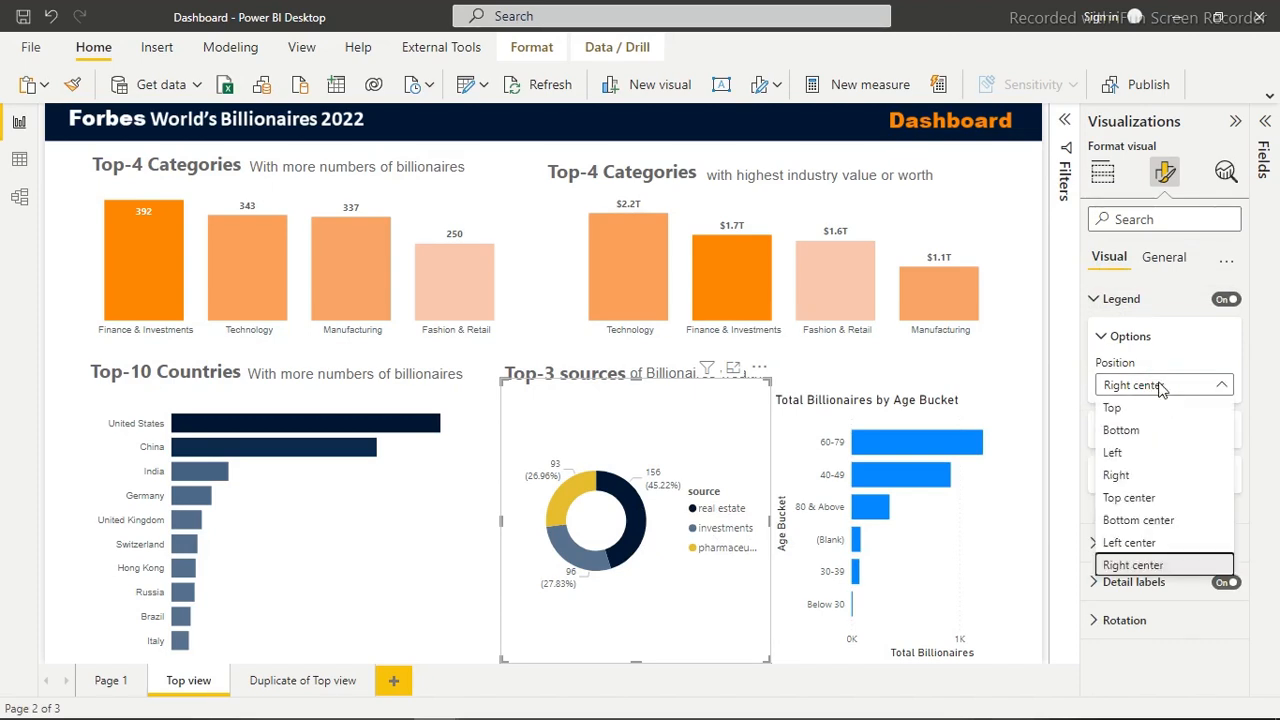
pyautogui.click(1134, 520)
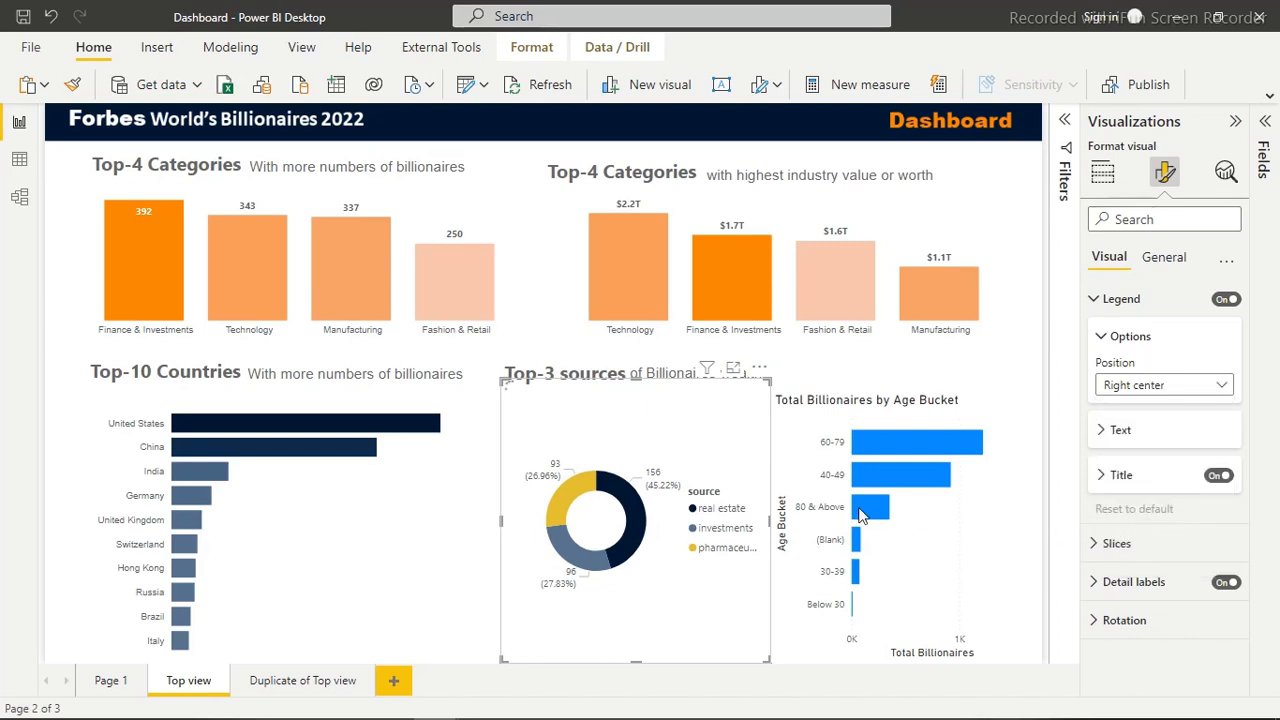
# Set the donut chart's legend text font to DIN and deselect the chart
pyautogui.click(1121, 430)
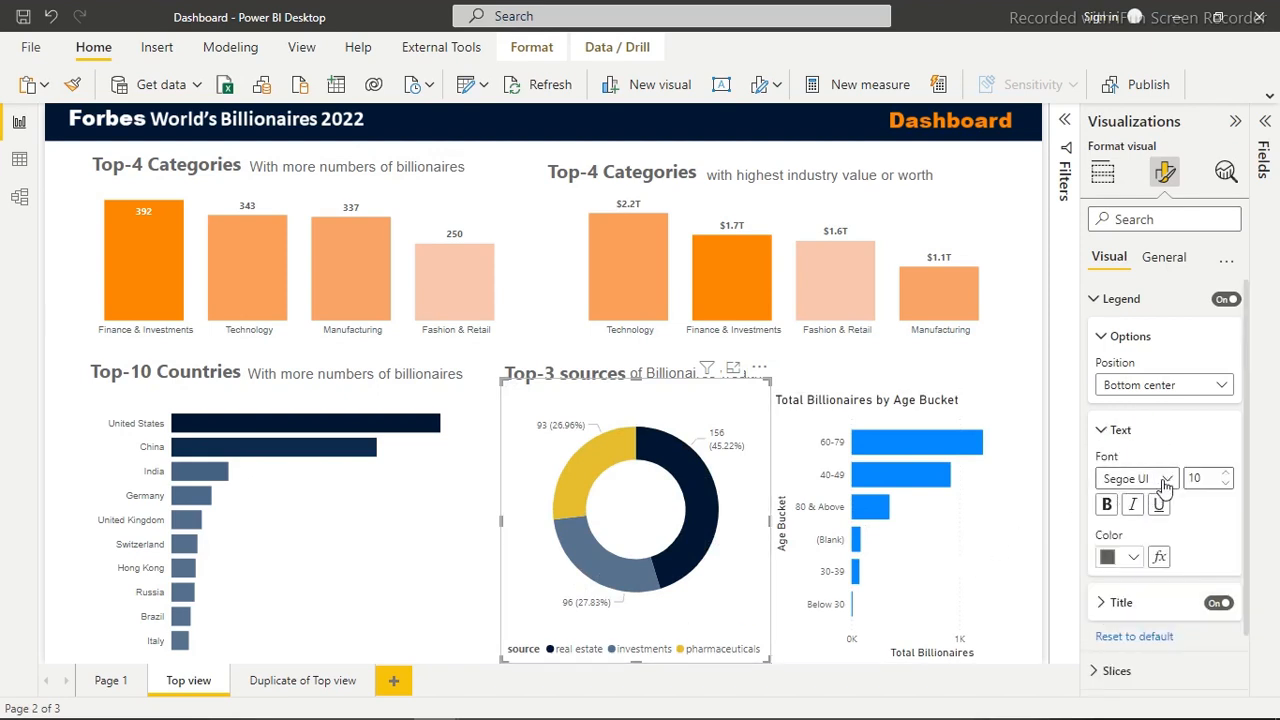
pyautogui.click(1165, 482)
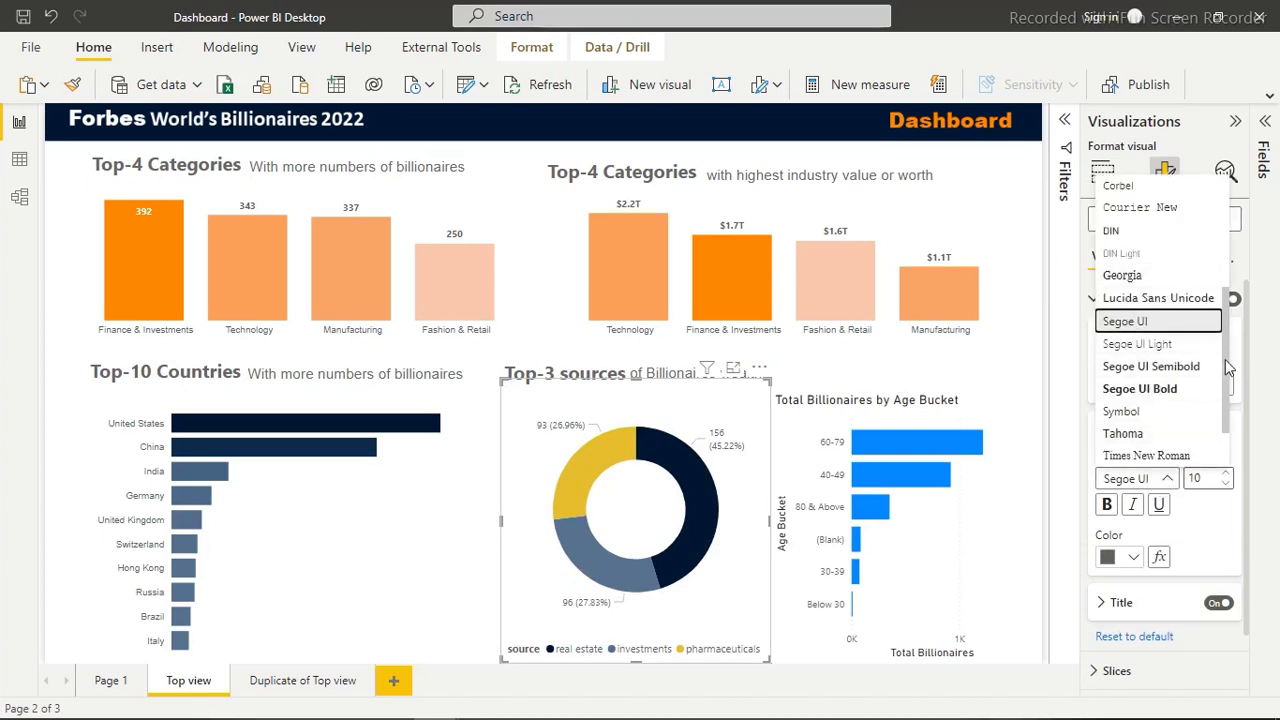
pyautogui.click(1118, 233)
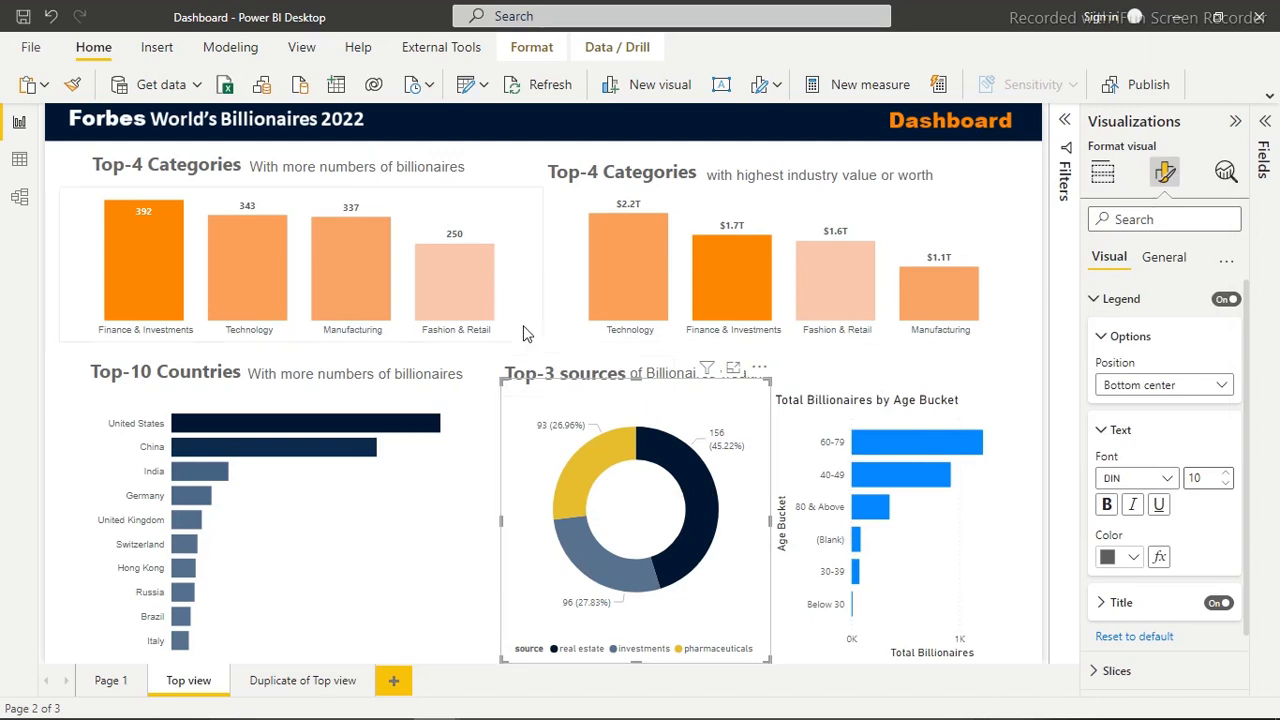
pyautogui.click(541, 233)
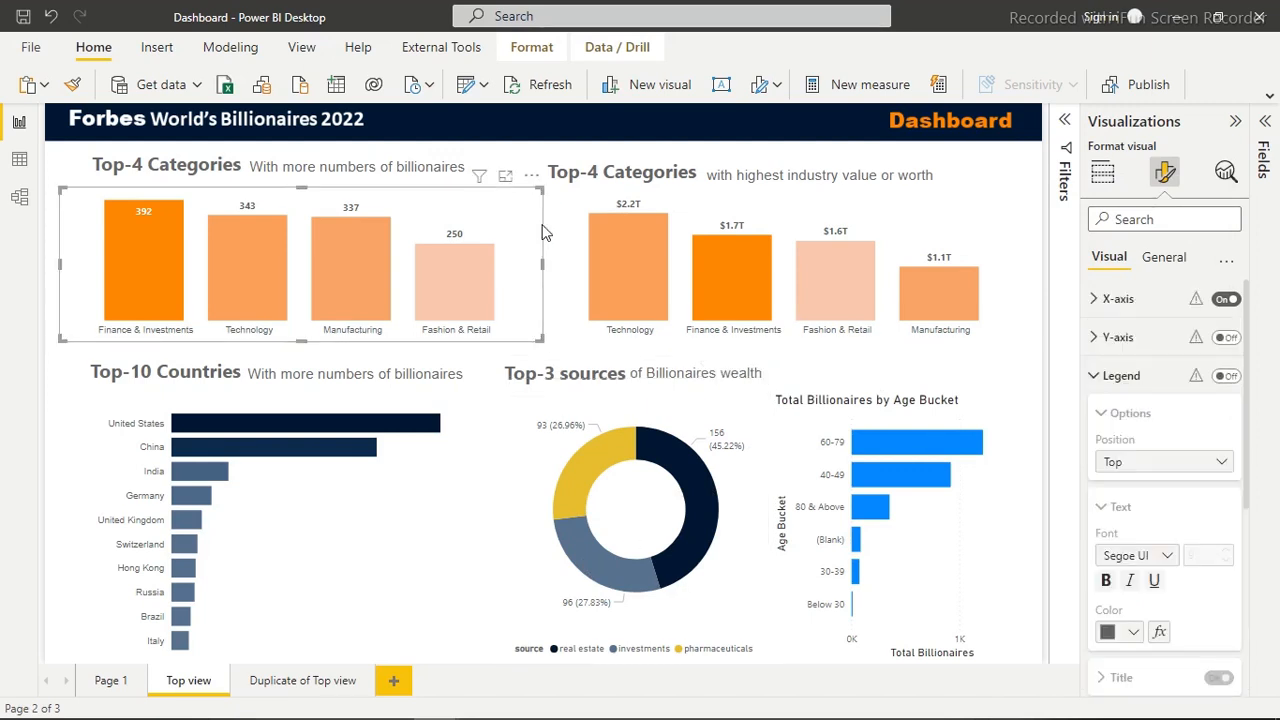
pyautogui.click(645, 153)
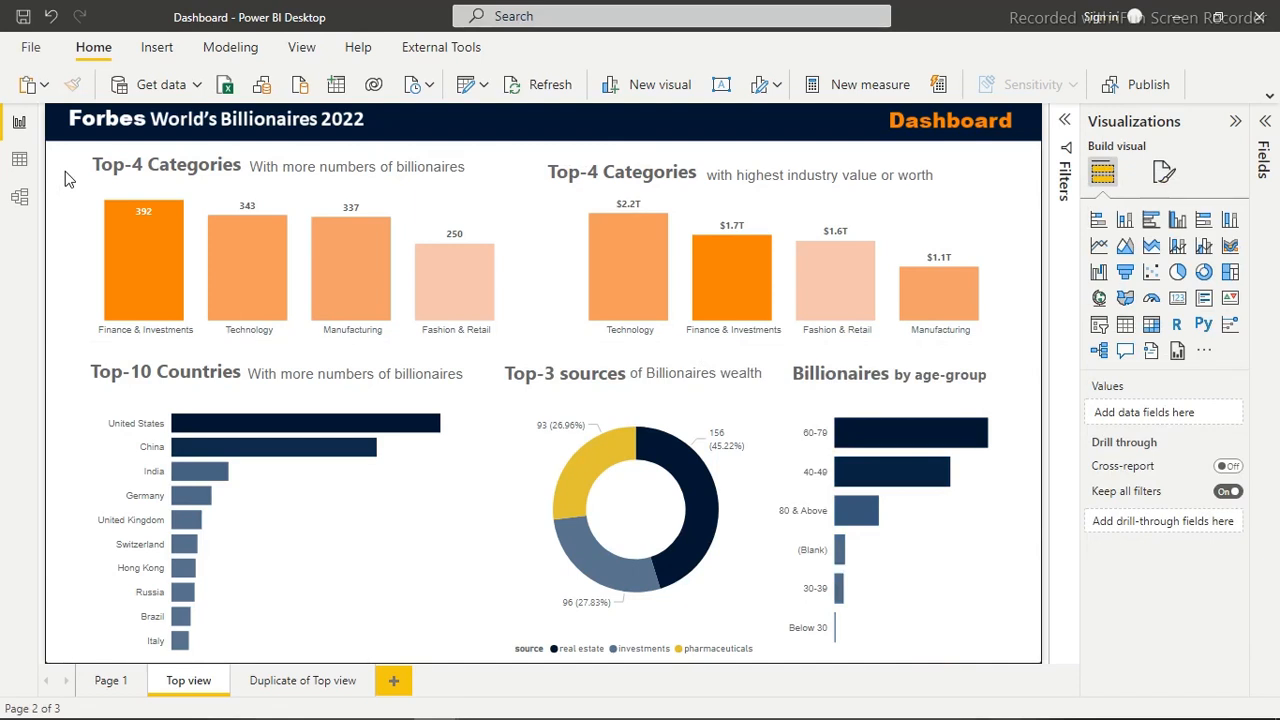
# Switch to the 2022 Billionaires dashboard window and collapse its Visualizations pane, Fields pane and ribbon to view the finished Top view page
pyautogui.moveTo(67, 716)
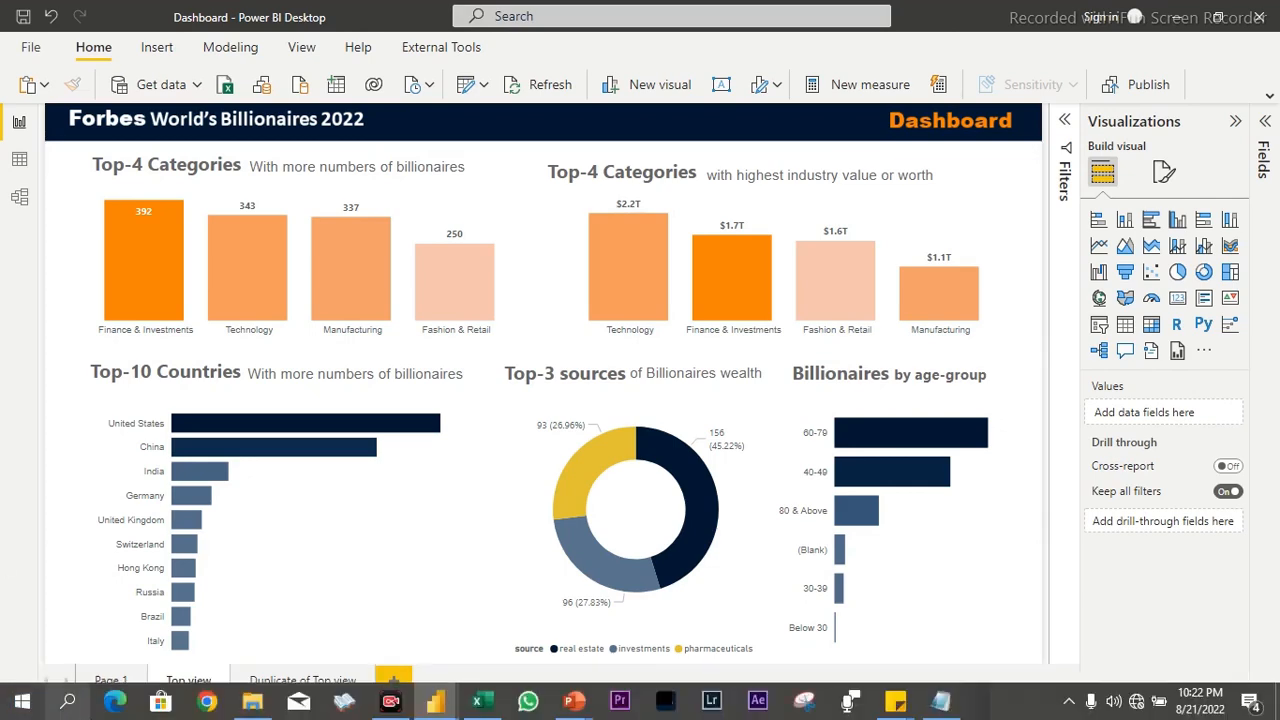
pyautogui.moveTo(444, 705)
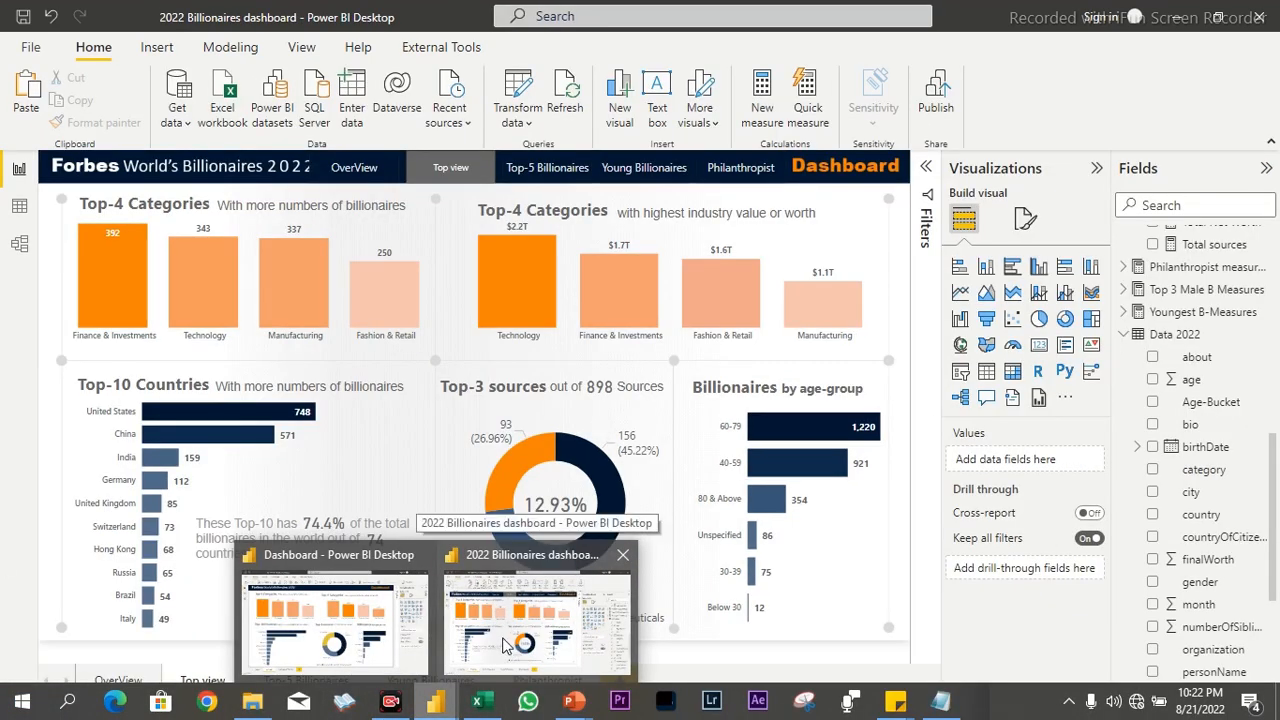
pyautogui.click(505, 645)
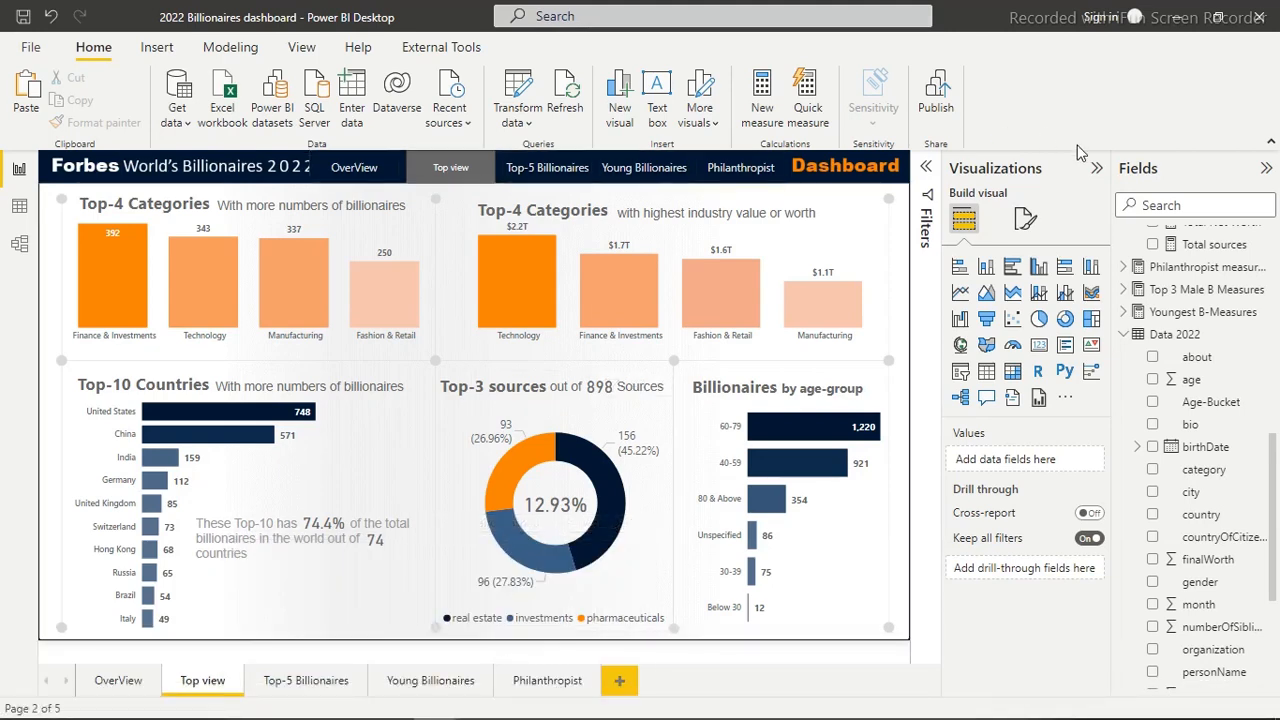
pyautogui.click(1097, 168)
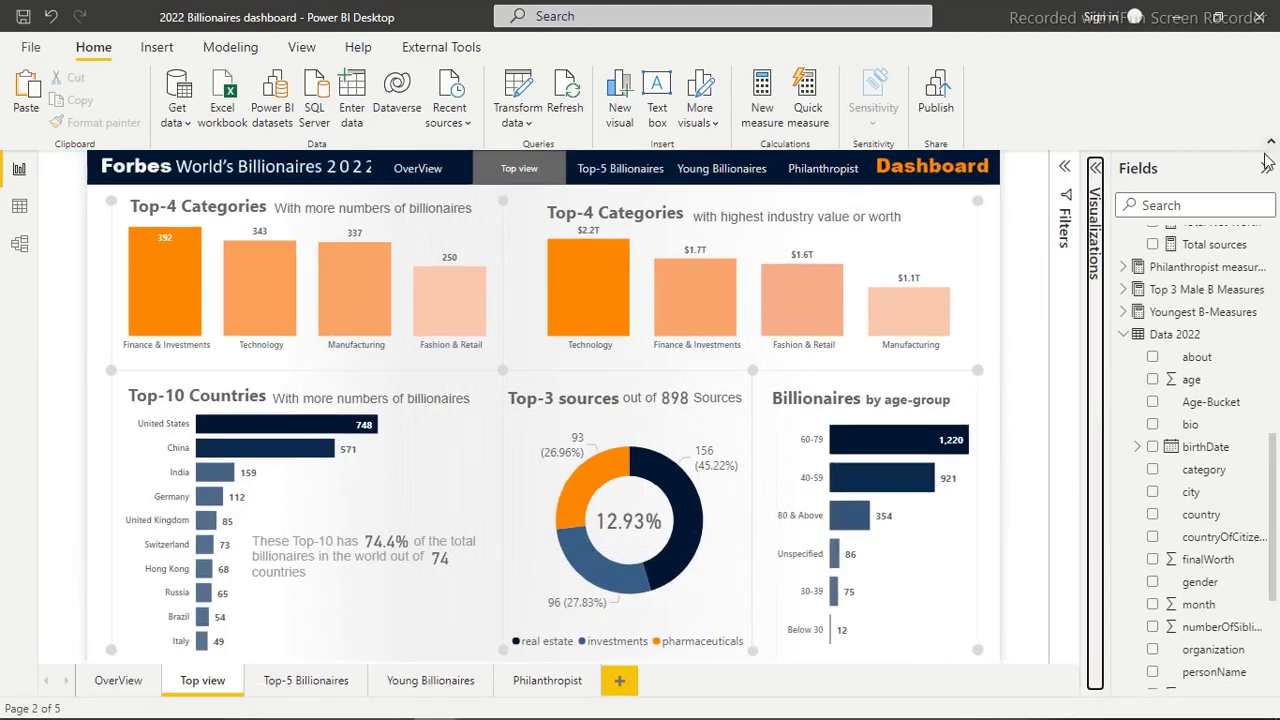
pyautogui.click(1267, 166)
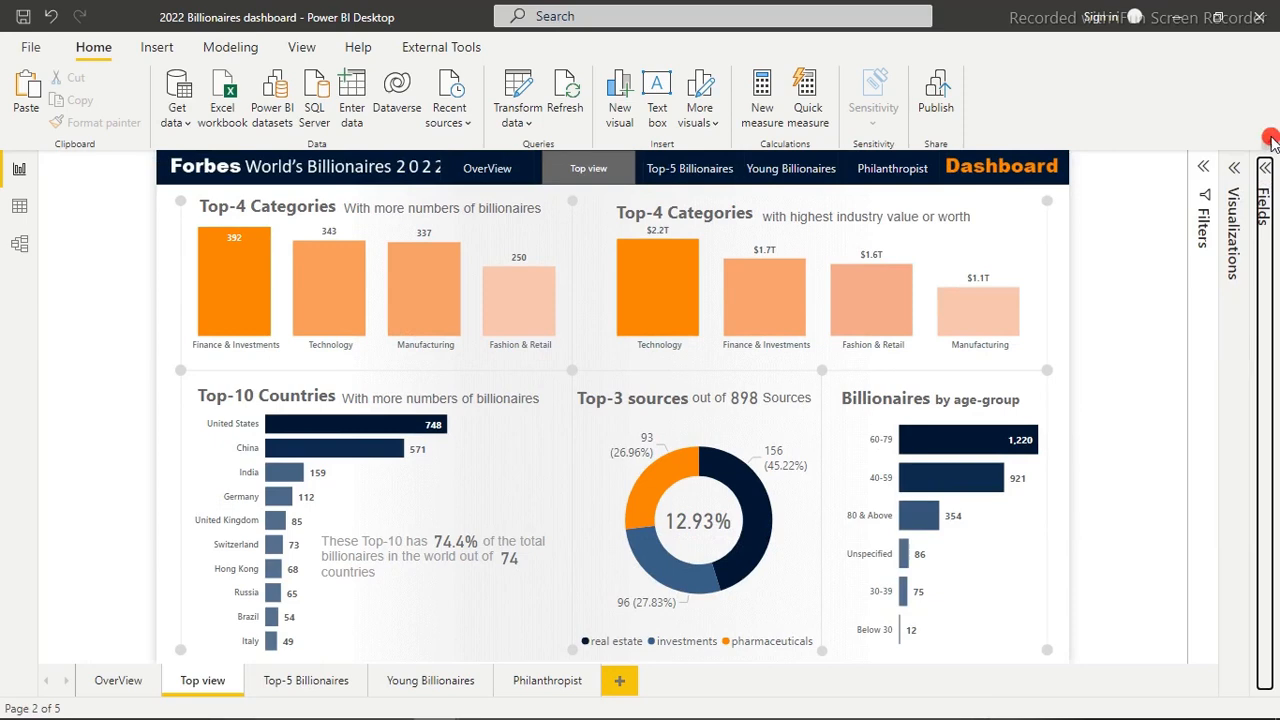
pyautogui.click(1270, 141)
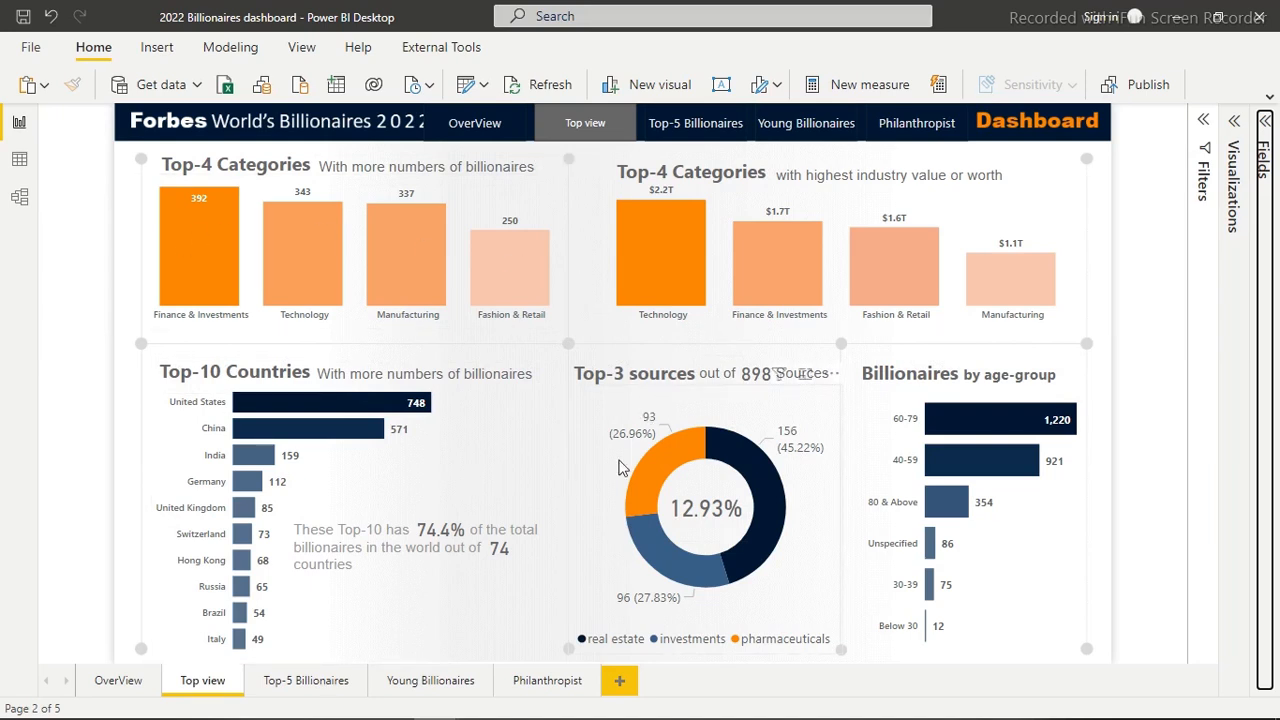
# Switch to the Dashboard report window, select the Top-4 Categories industry value chart and collapse the Visualizations pane
pyautogui.moveTo(574, 717)
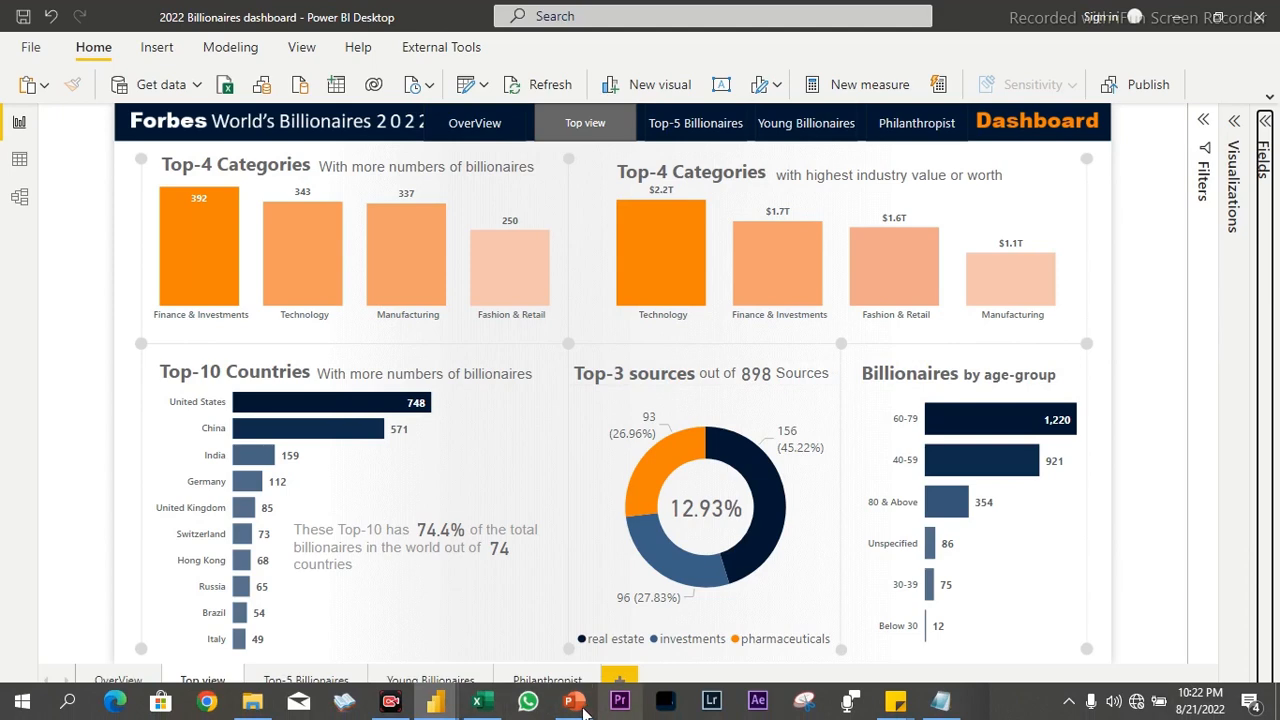
pyautogui.moveTo(436, 705)
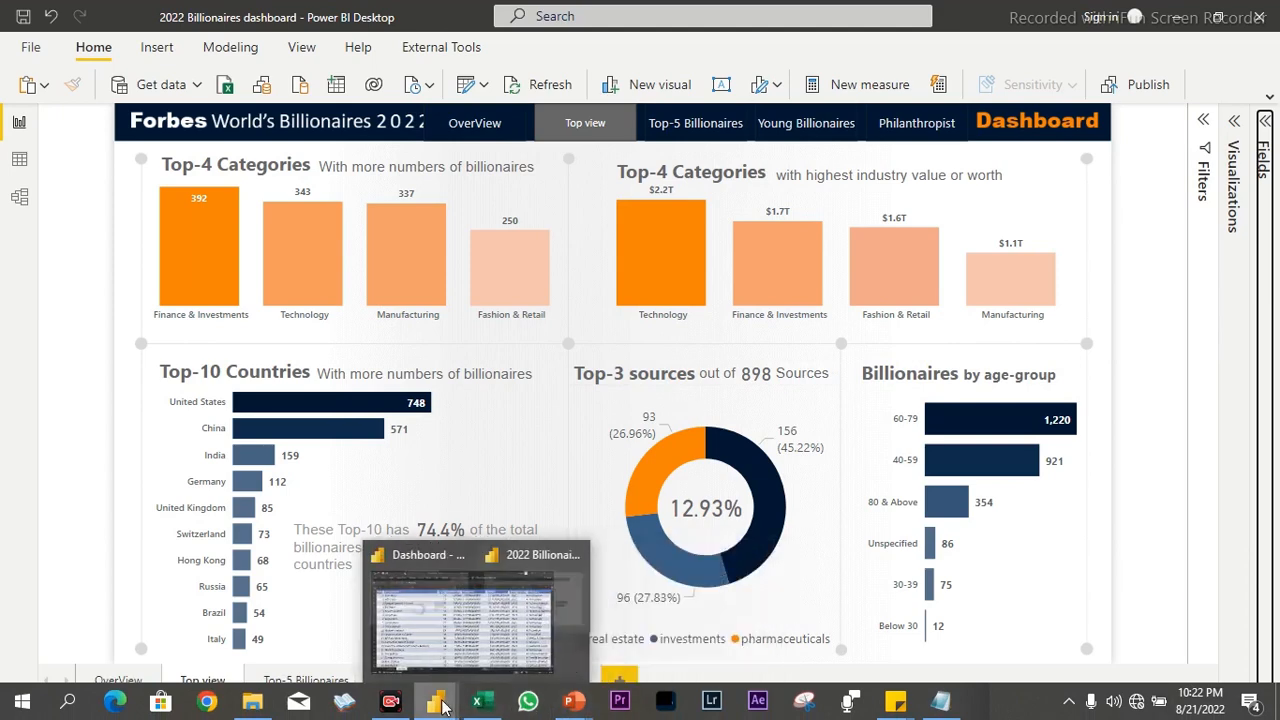
pyautogui.moveTo(388, 640)
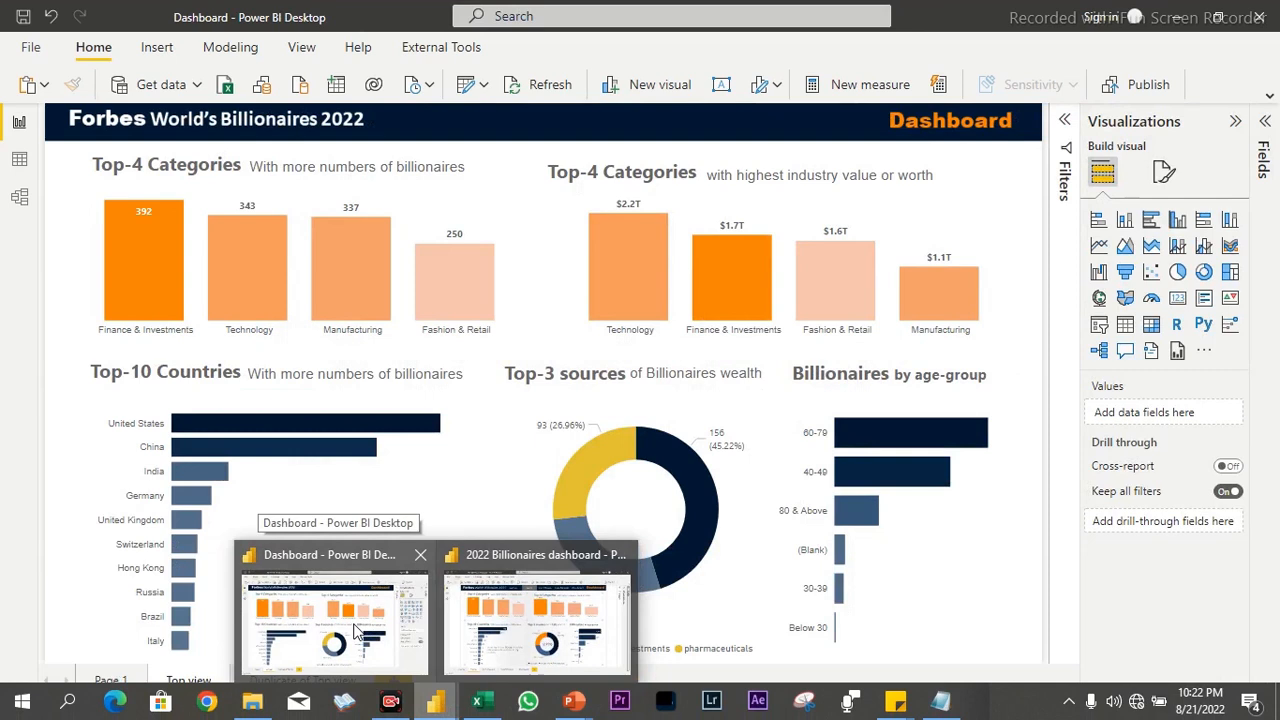
pyautogui.click(355, 630)
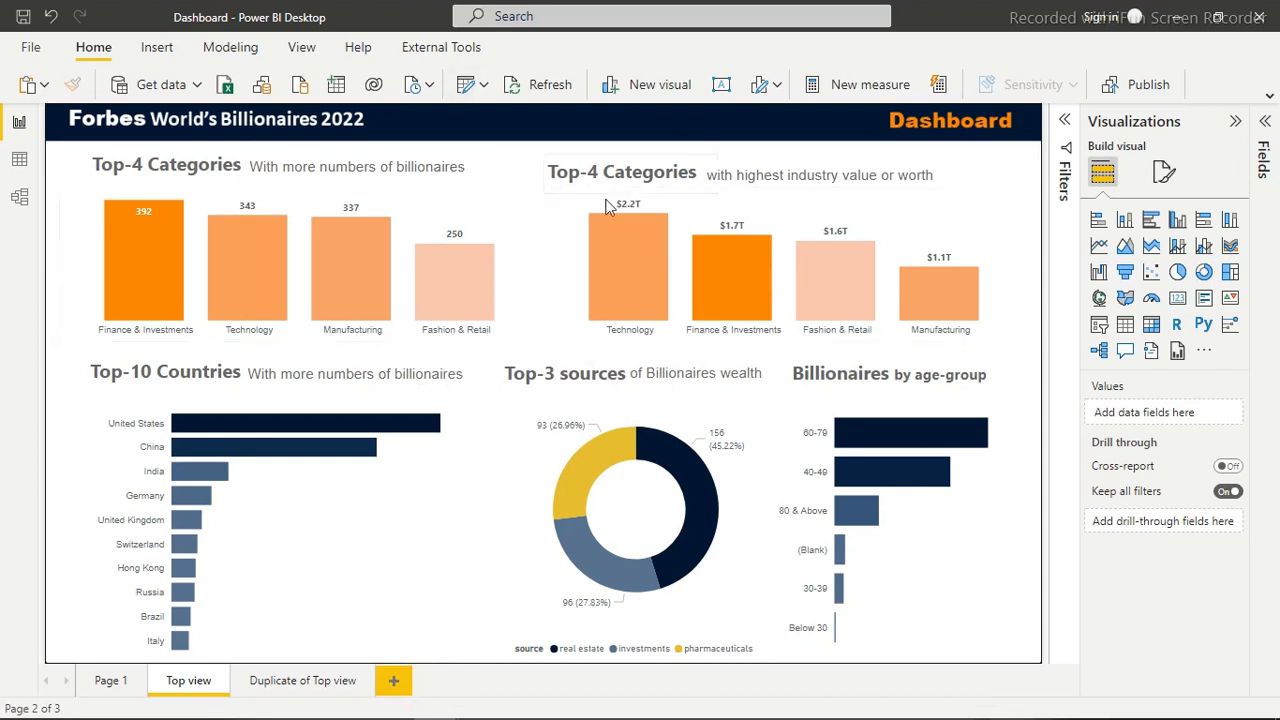
pyautogui.moveTo(596, 245)
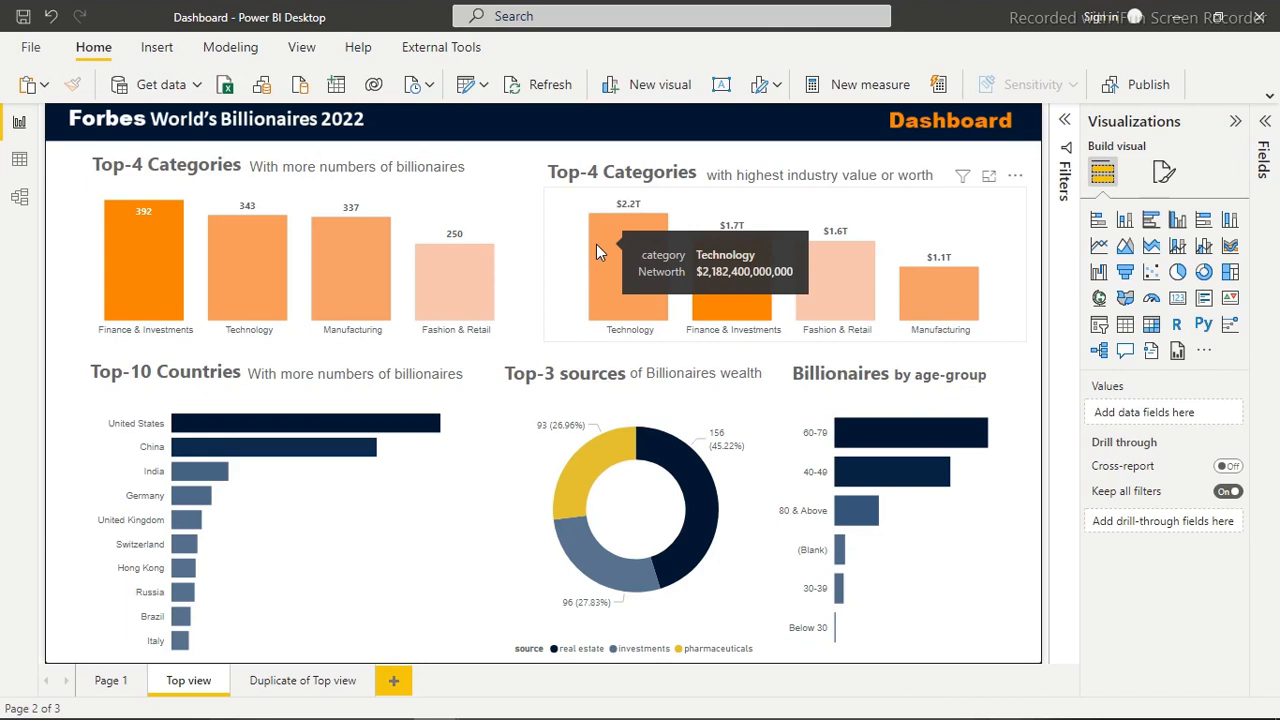
pyautogui.click(596, 244)
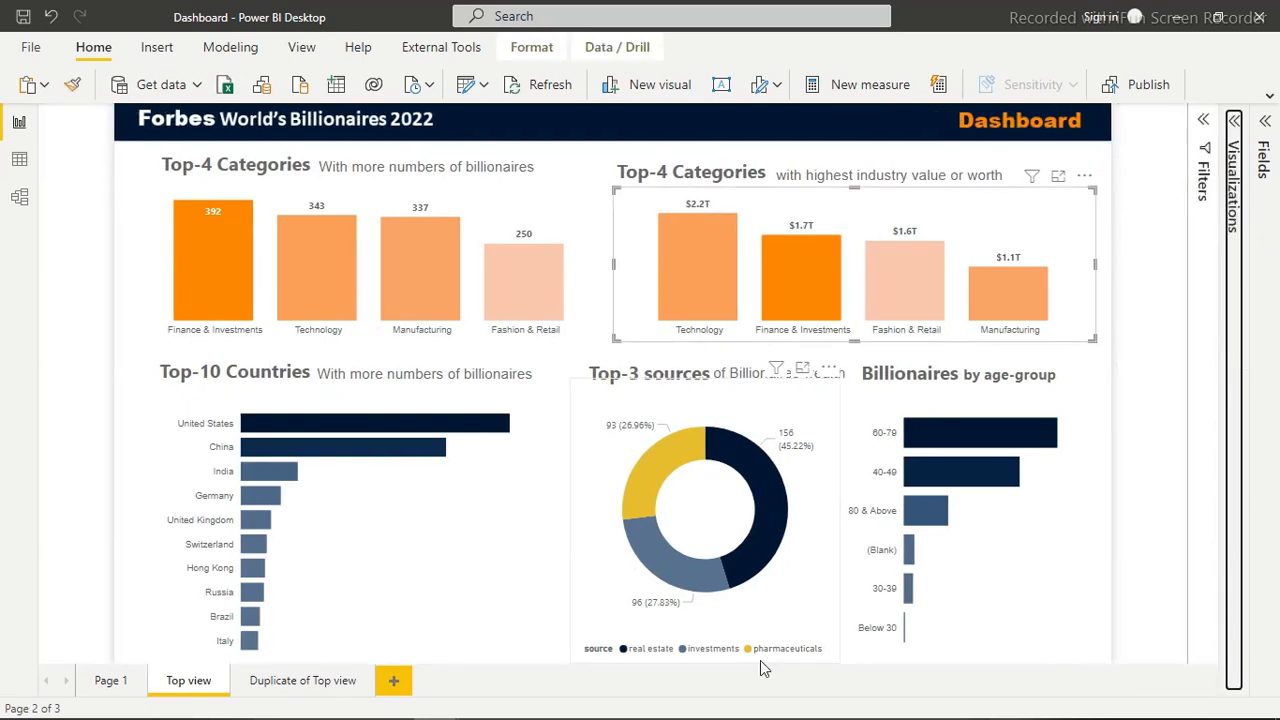
# Open the Snipping Tool and capture a rectangular snip of the whole Top view report page
pyautogui.moveTo(762, 712)
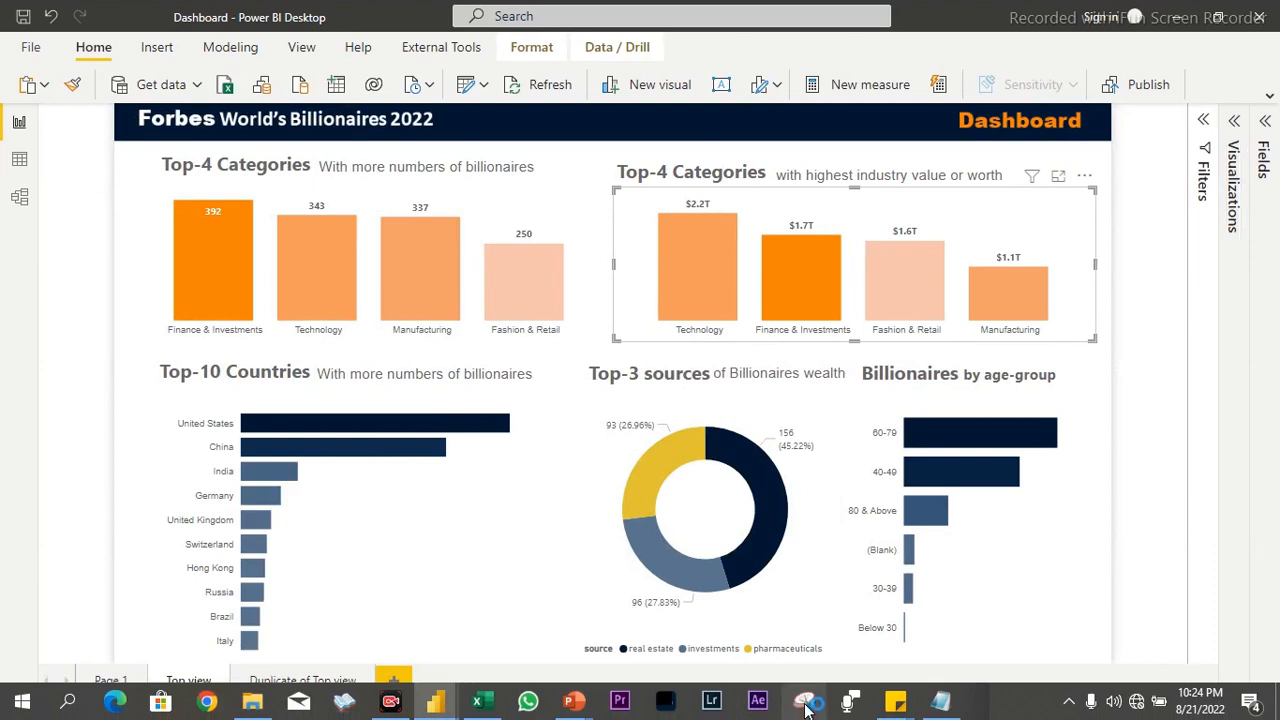
pyautogui.moveTo(812, 717)
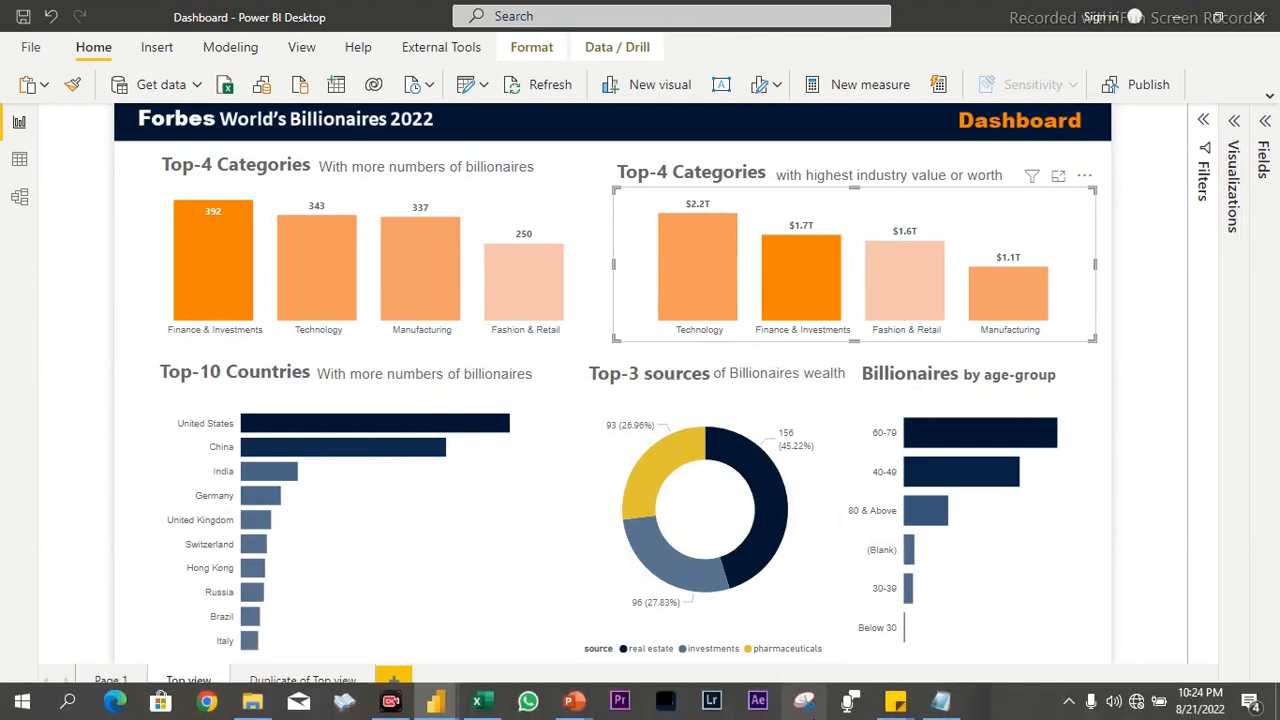
pyautogui.click(806, 703)
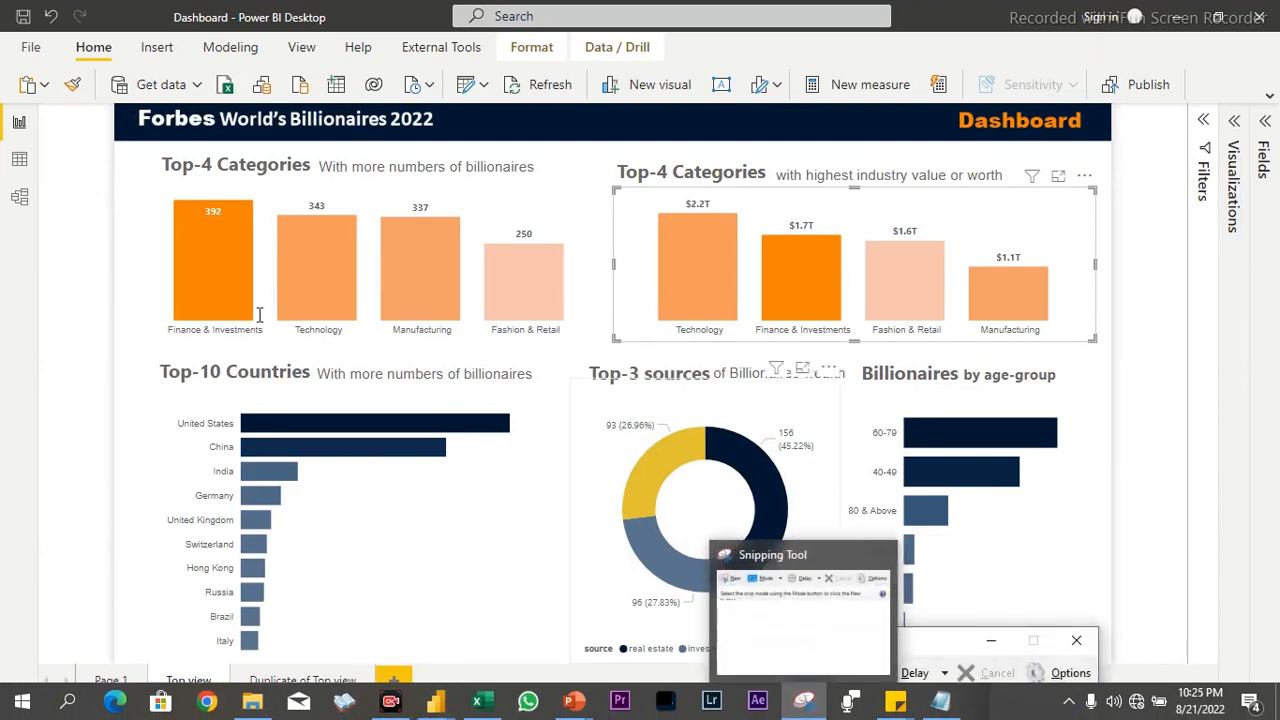
pyautogui.click(22, 703)
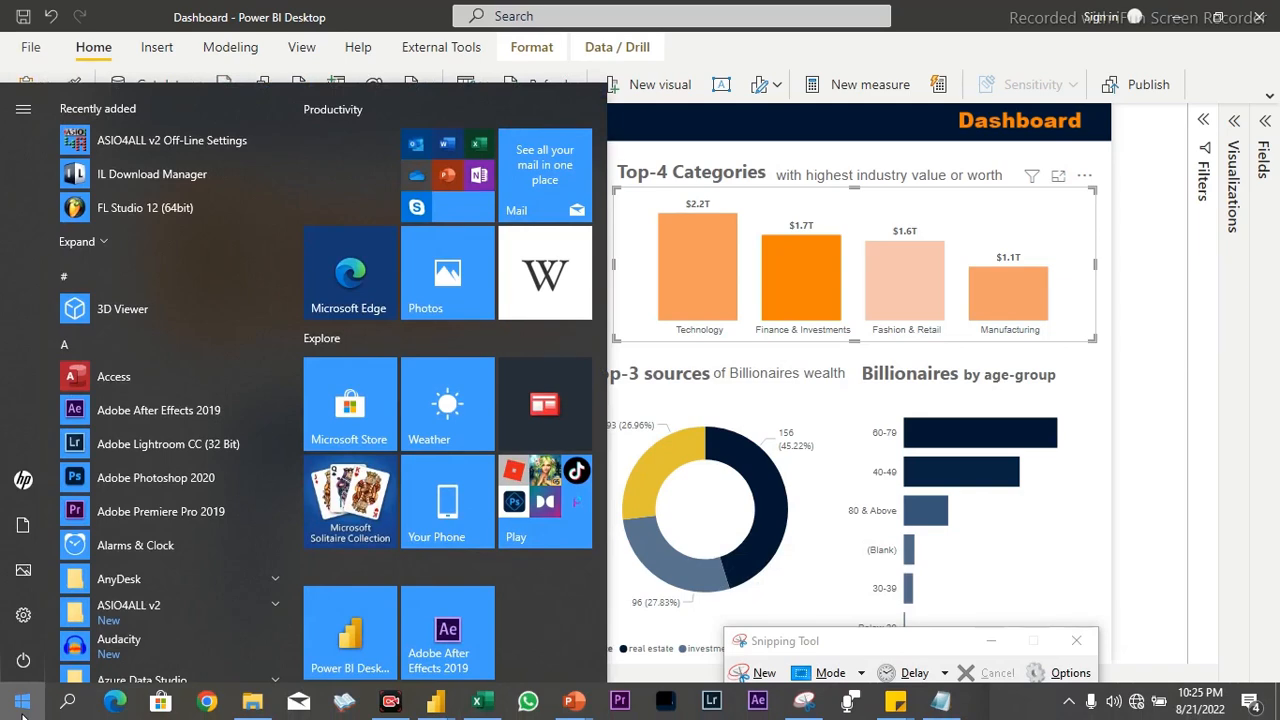
pyautogui.write('snip')
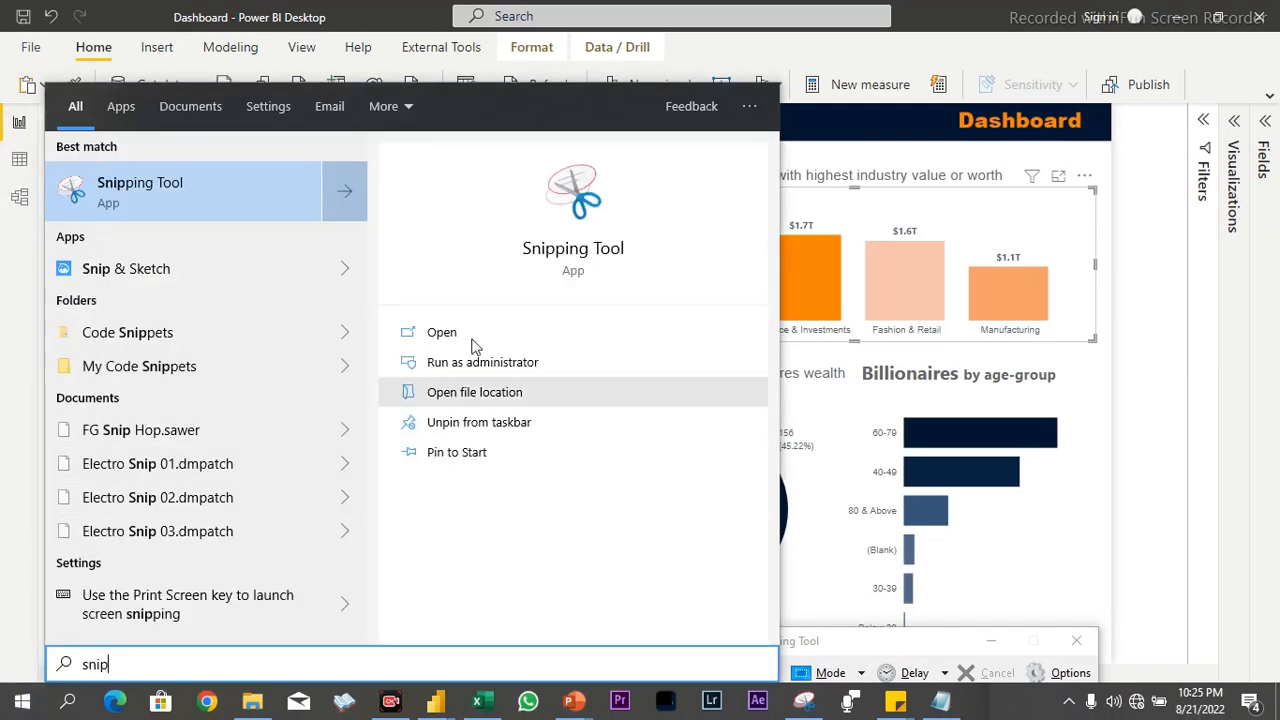
pyautogui.click(838, 647)
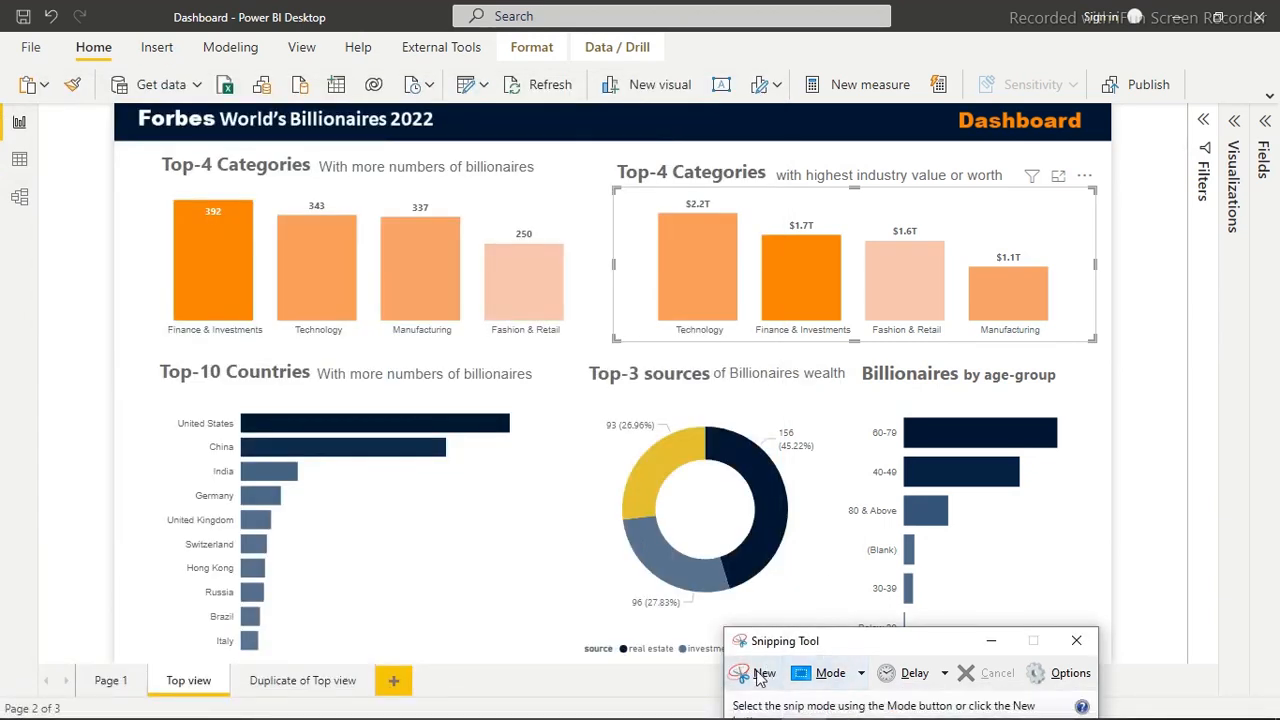
pyautogui.click(757, 678)
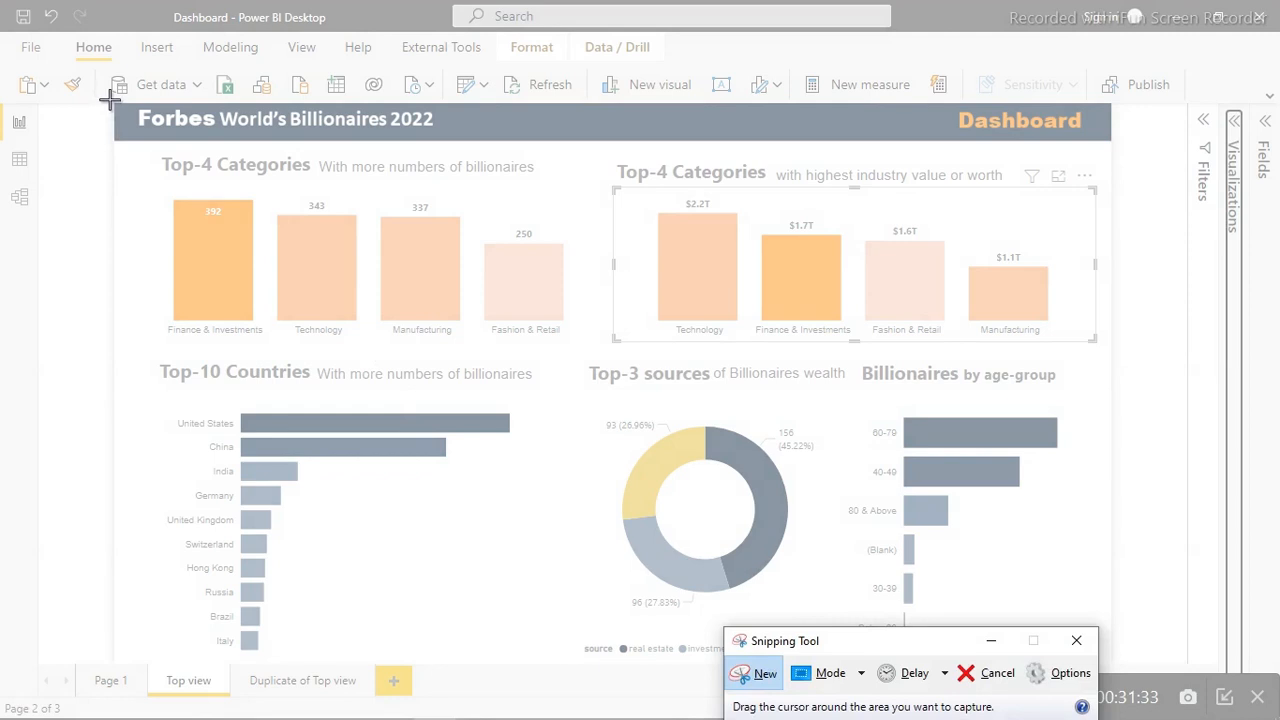
pyautogui.moveTo(110, 100); pyautogui.dragTo(1113, 672)
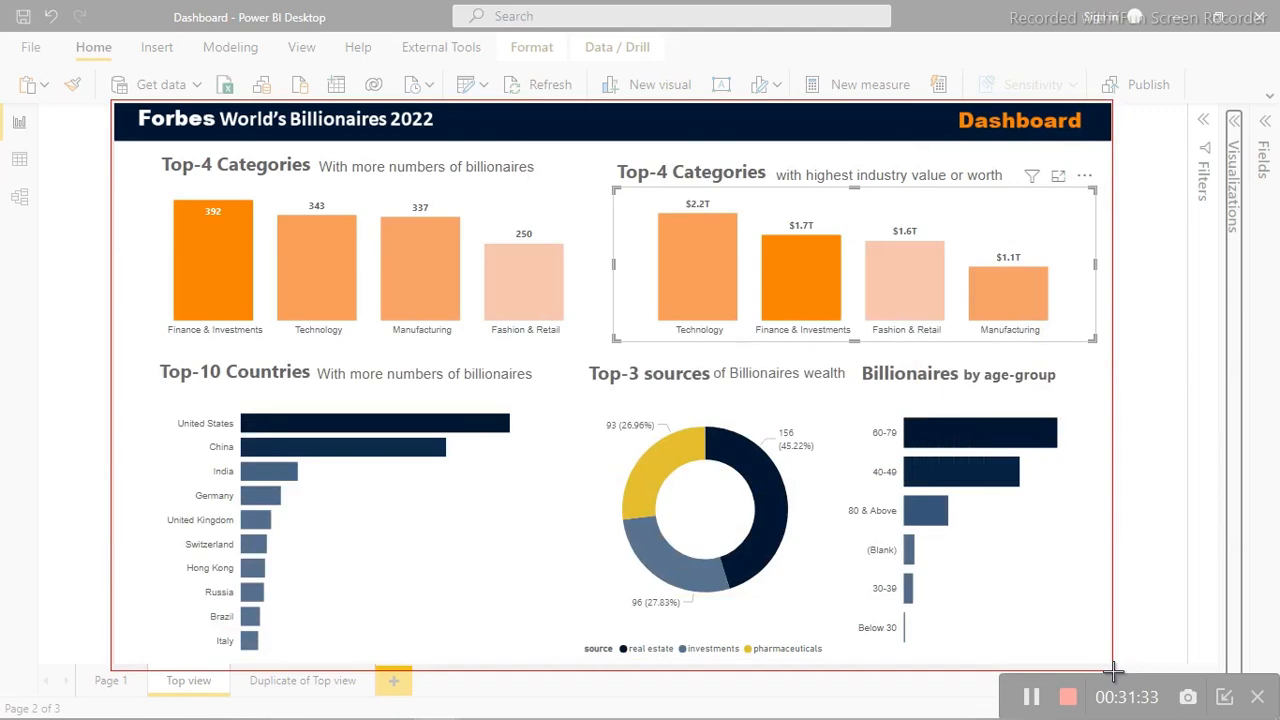
pyautogui.moveTo(1113, 672); pyautogui.dragTo(1113, 672)
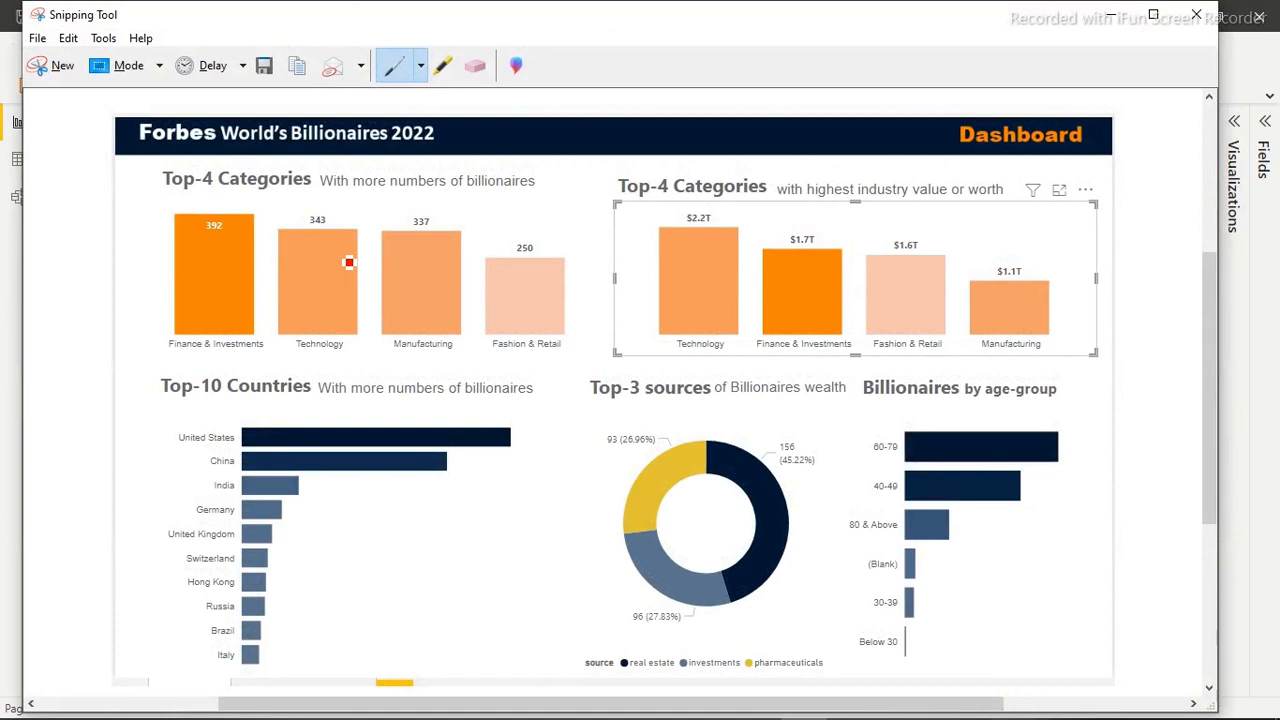
# Save the snip as a PNG file named screenshot in the Excel begginers course folder and close the Snipping Tool
pyautogui.click(37, 39)
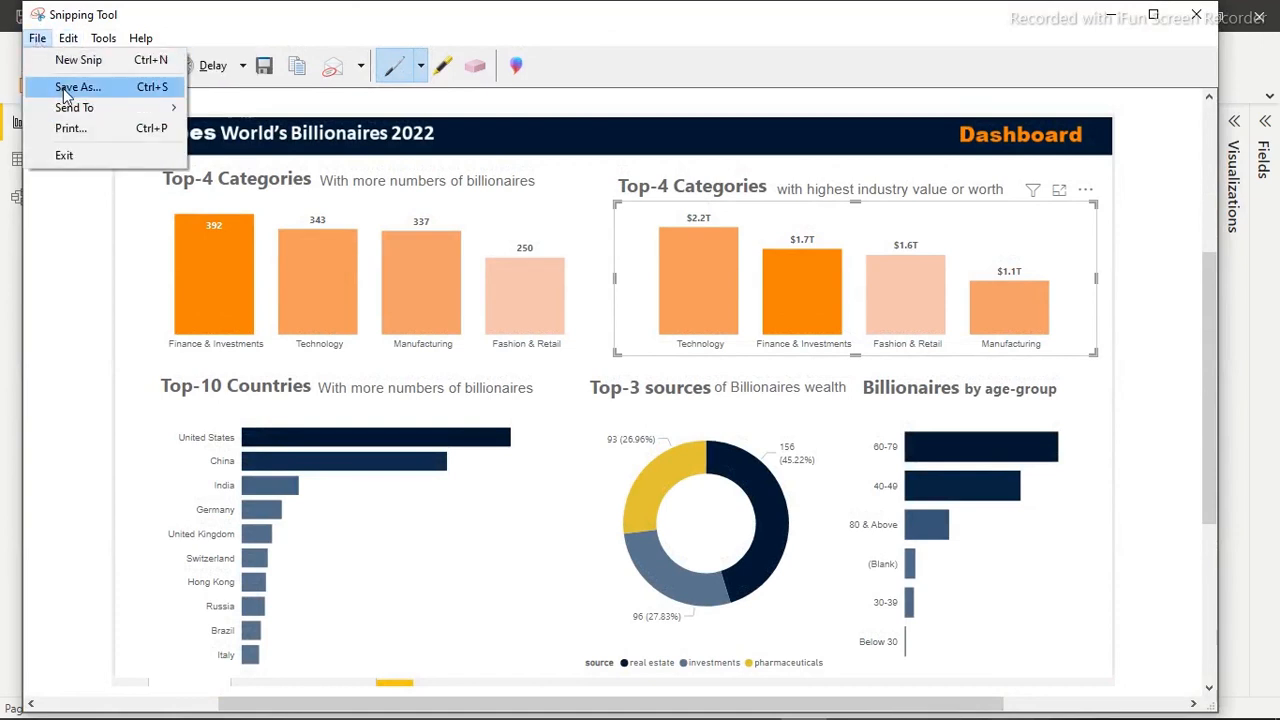
pyautogui.click(72, 87)
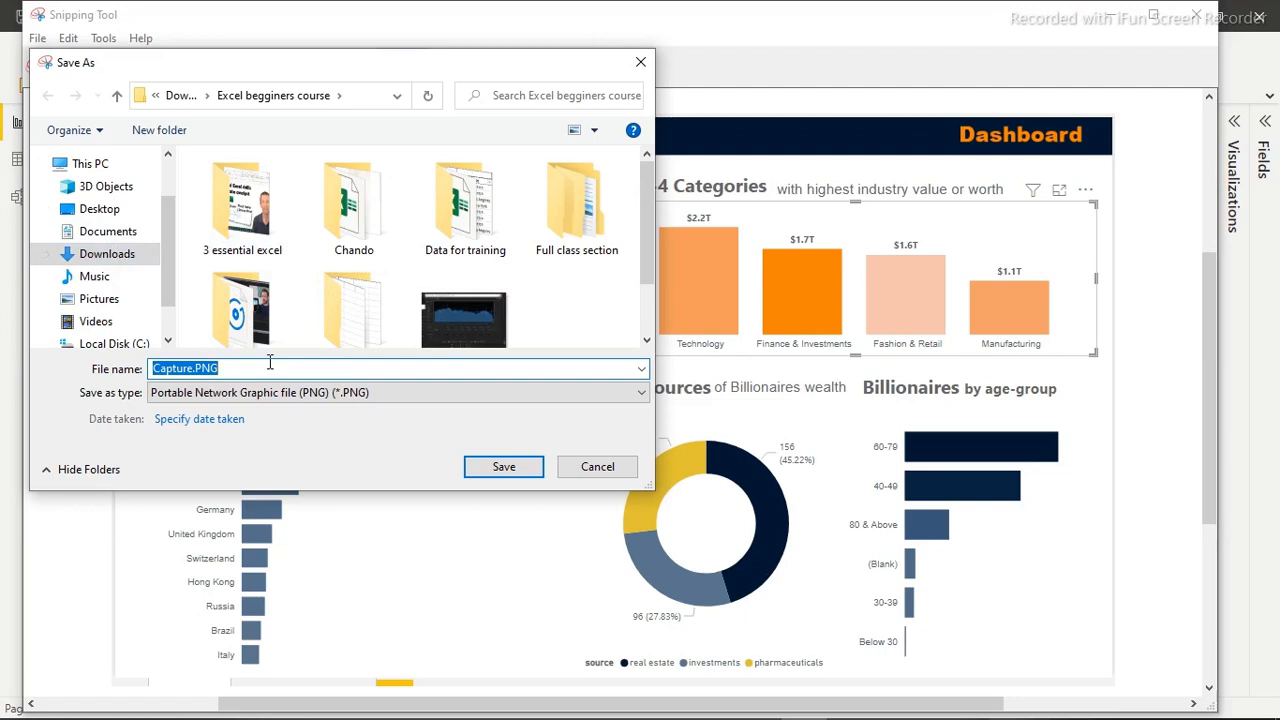
pyautogui.write('scr')
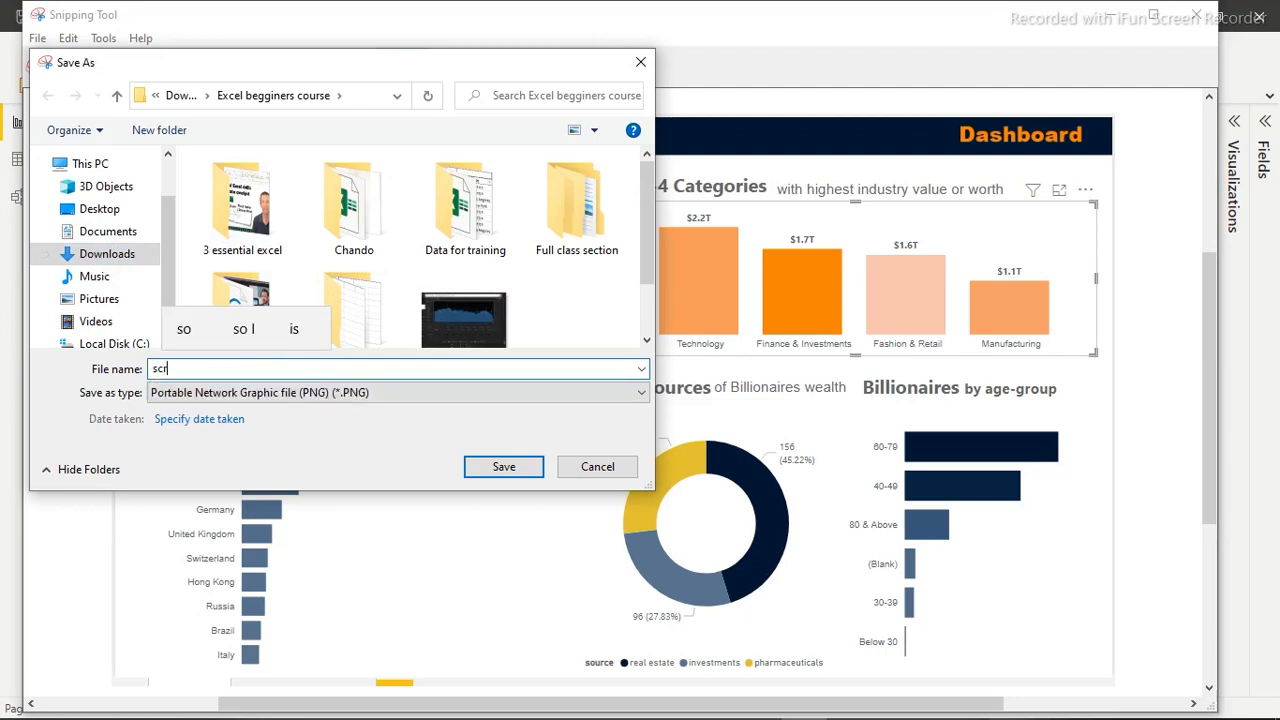
pyautogui.write('eenshot')
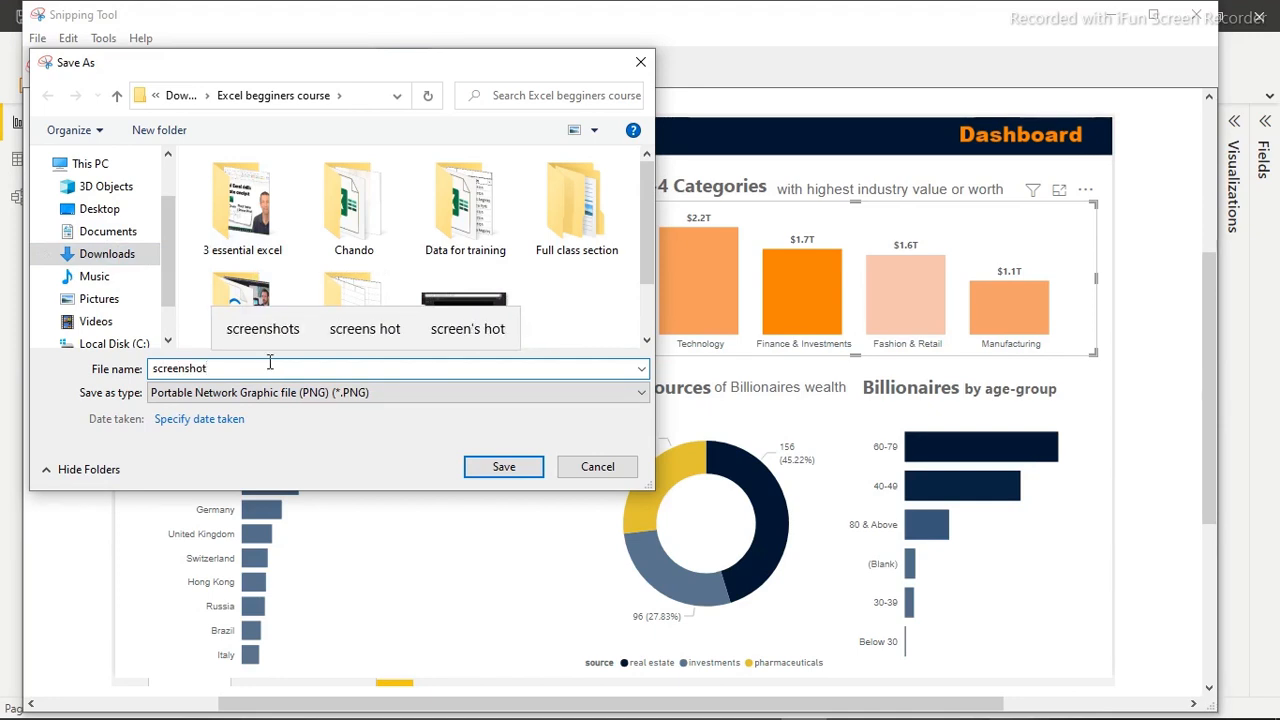
pyautogui.press('Return')
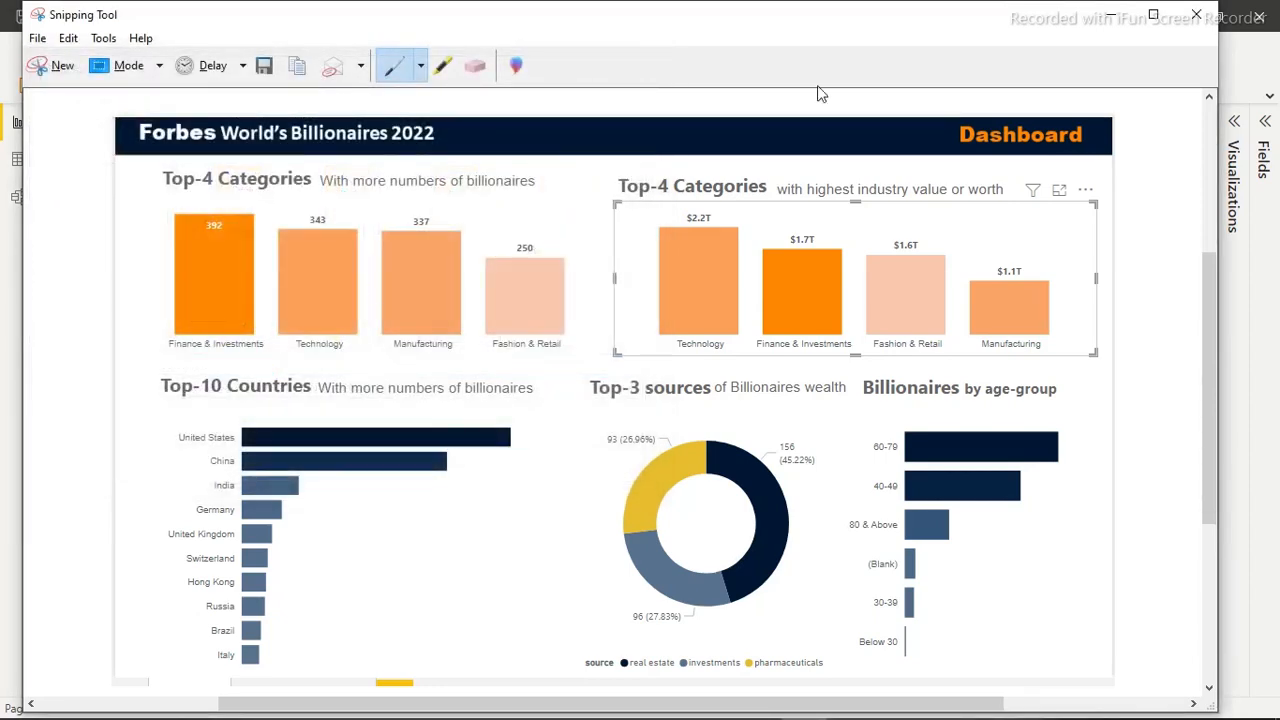
pyautogui.click(1197, 15)
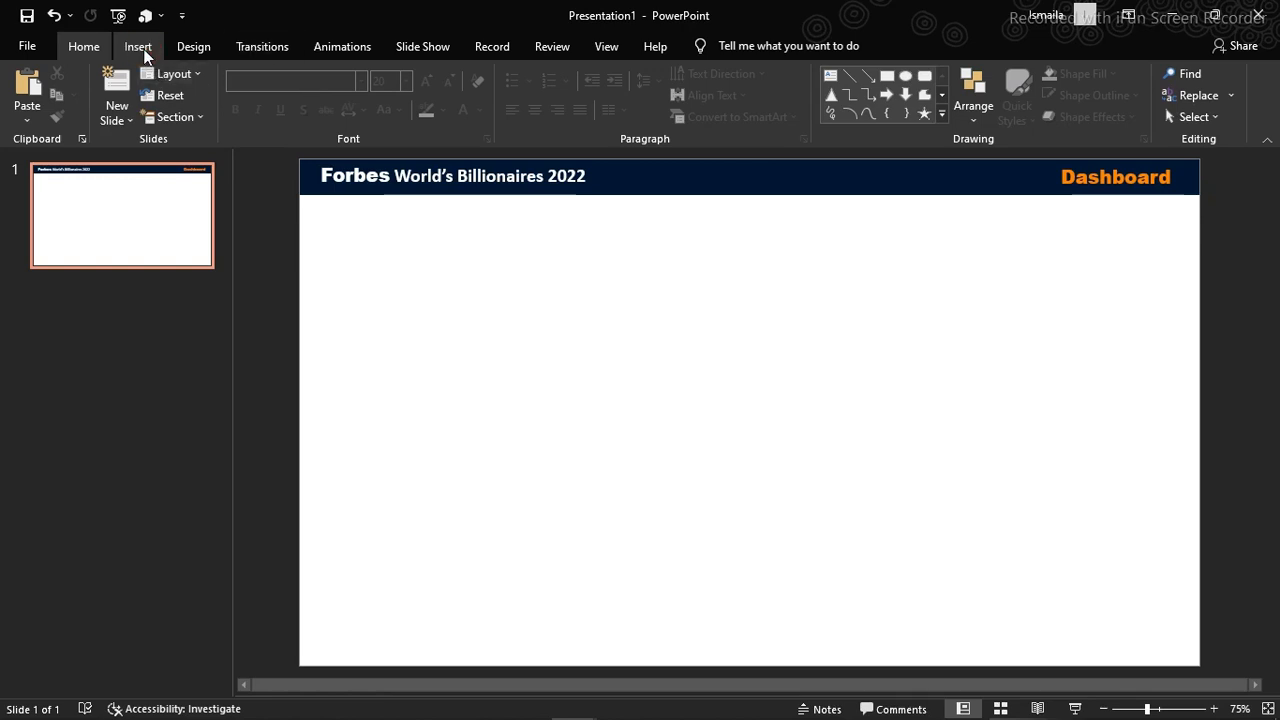
# Insert the picture Shot.PNG from this device's Downloads folder onto the header slide of Presentation1 in PowerPoint
pyautogui.click(144, 52)
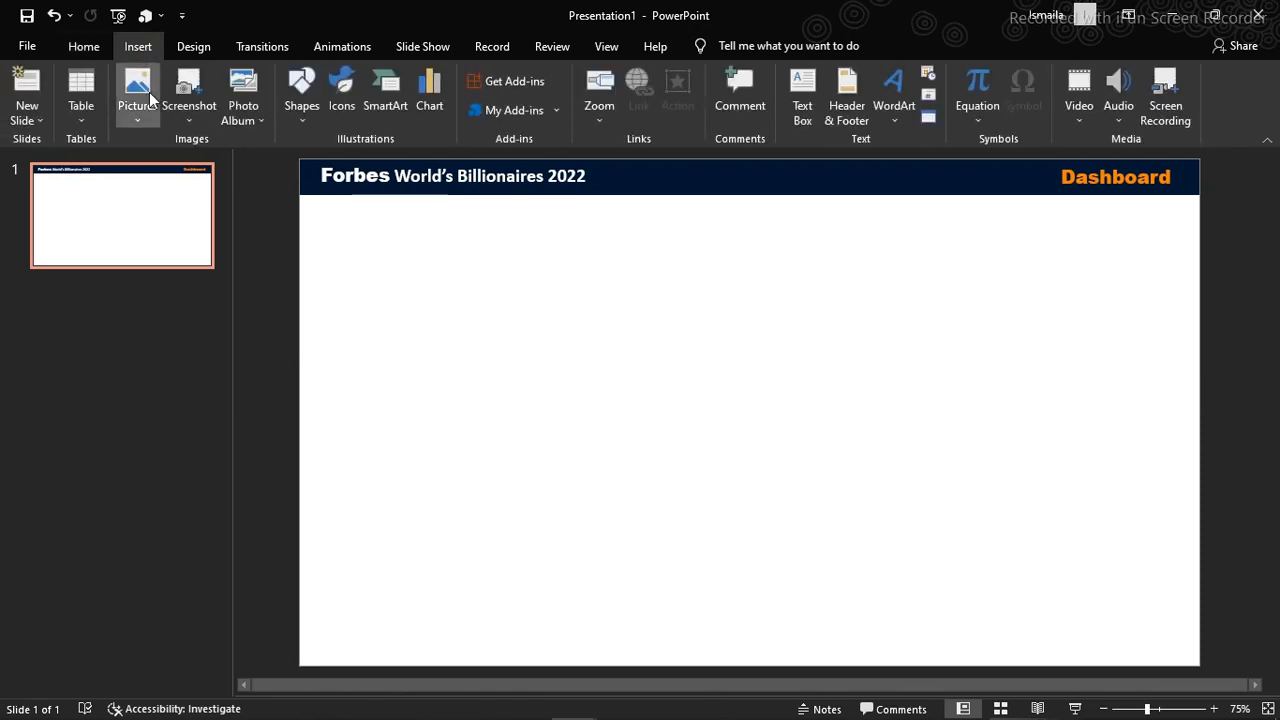
pyautogui.click(148, 98)
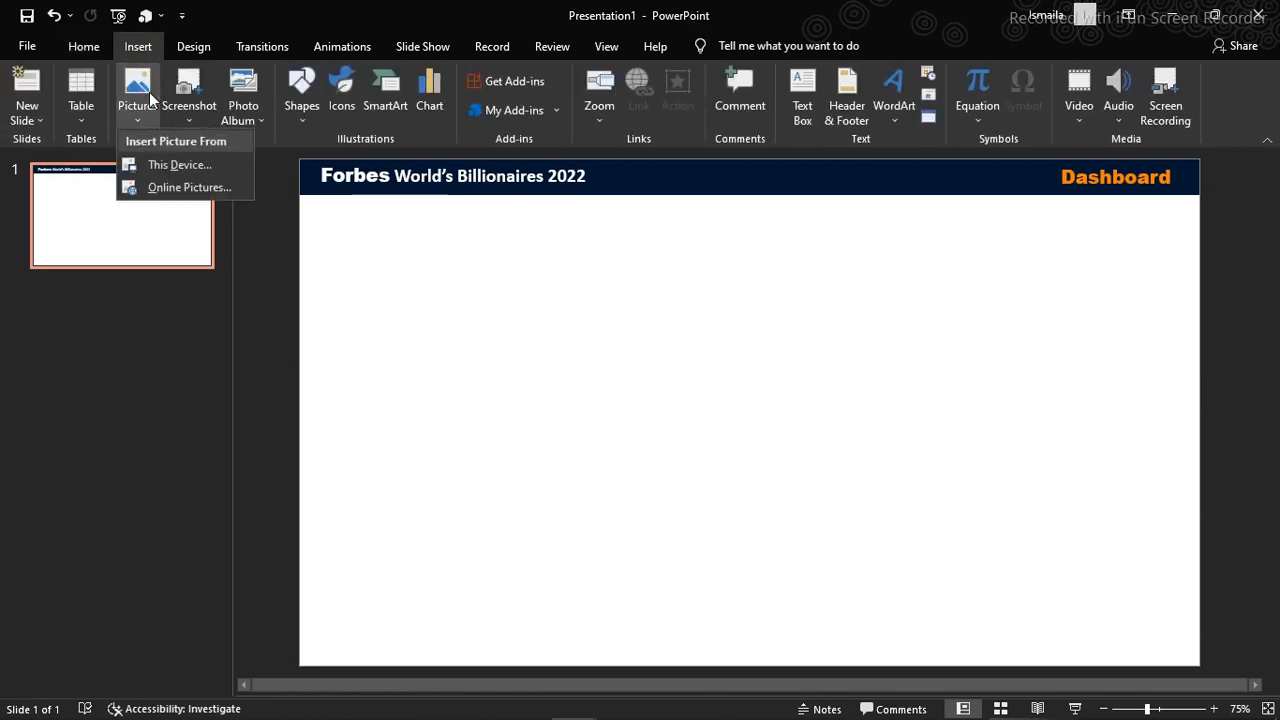
pyautogui.click(168, 175)
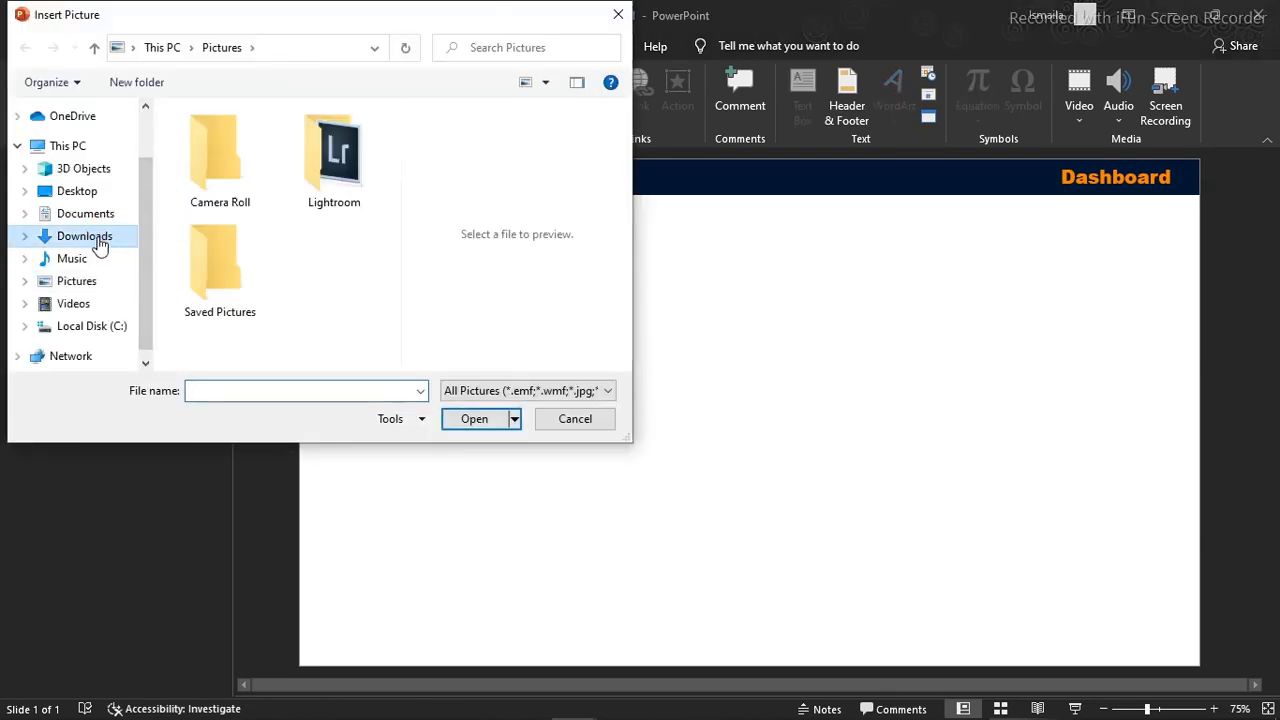
pyautogui.click(99, 242)
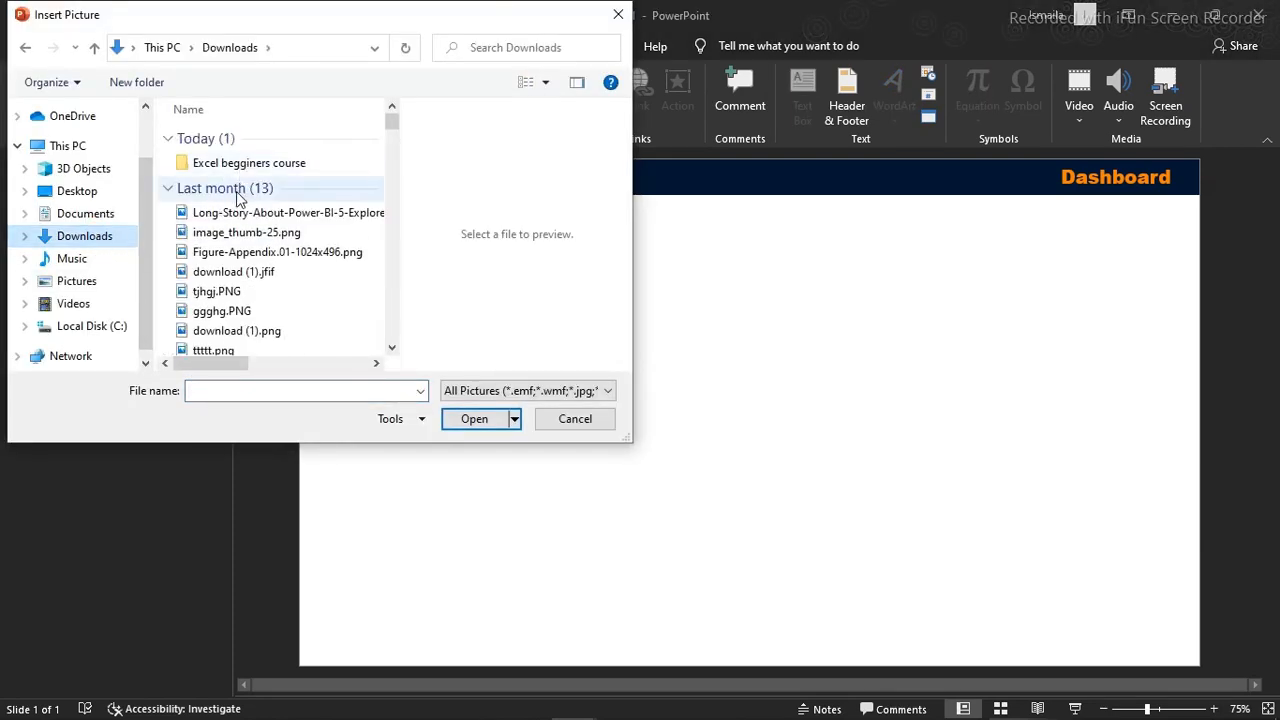
pyautogui.click(240, 214)
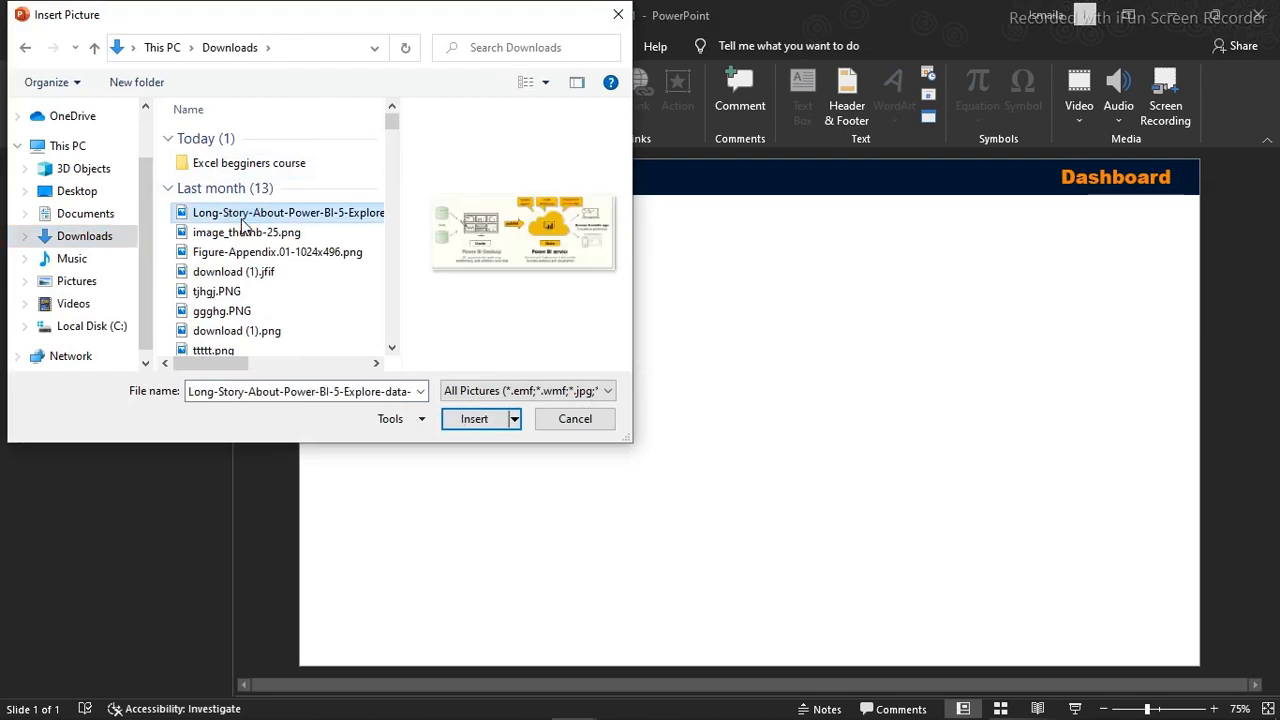
pyautogui.press('s')
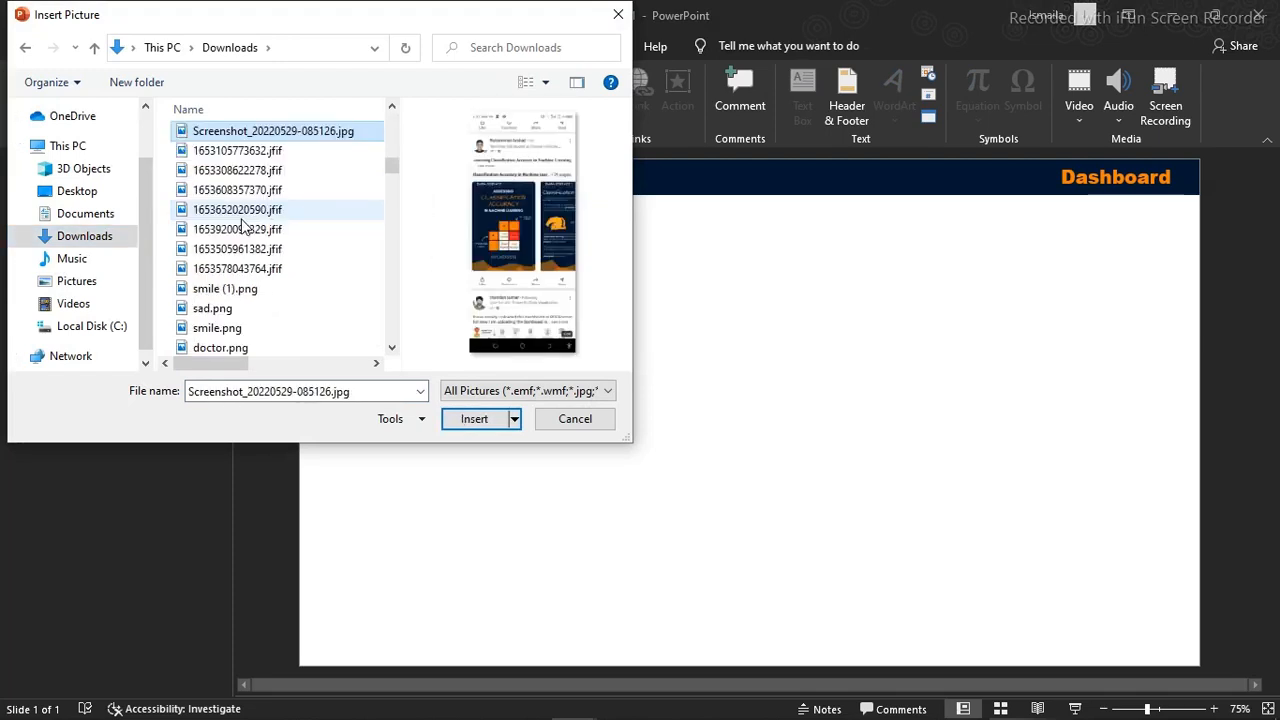
pyautogui.press('s')
pyautogui.press('s')
pyautogui.press('s')
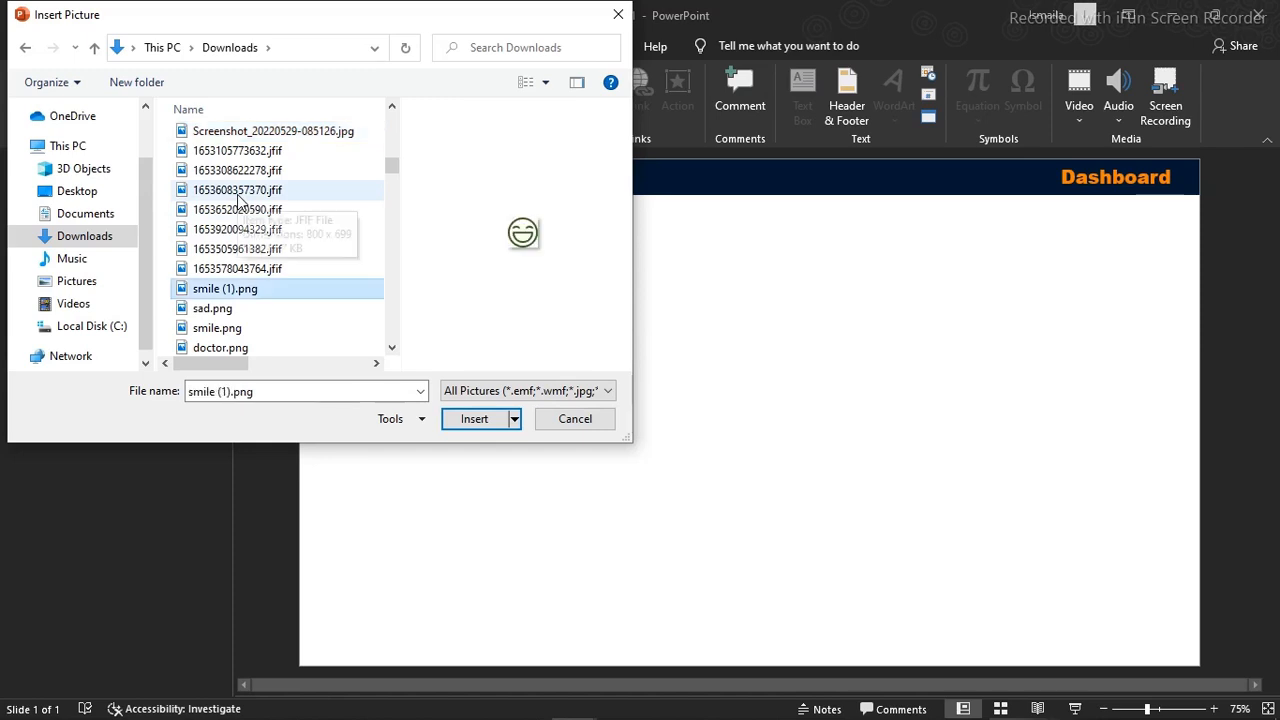
pyautogui.press('s')
pyautogui.press('s')
pyautogui.press('s')
pyautogui.press('s')
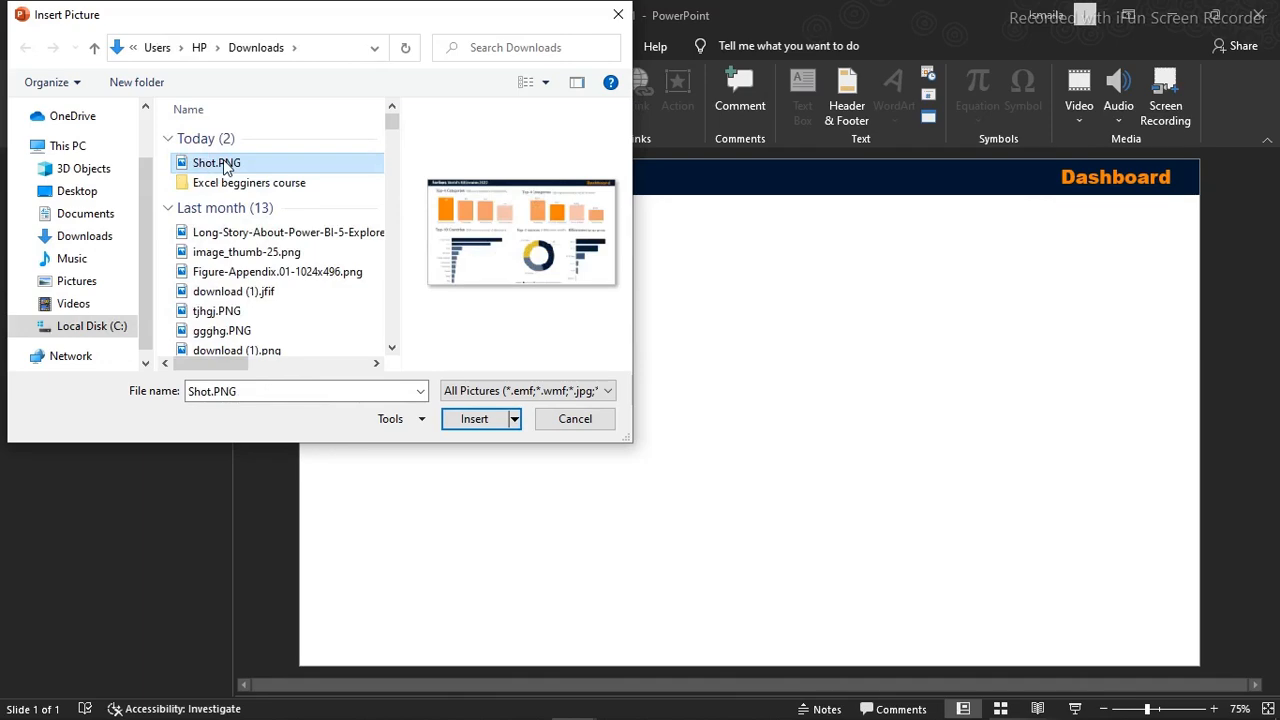
pyautogui.click(476, 420)
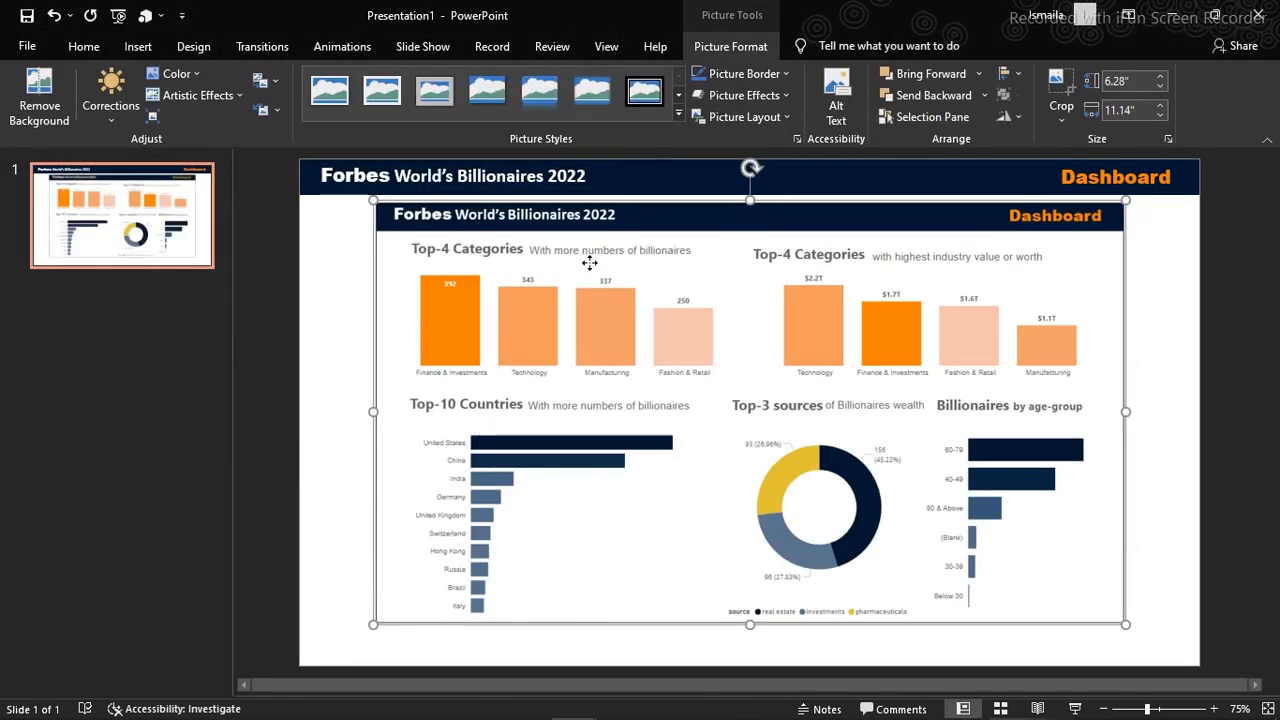
# Align the inserted screenshot with the slide's upper-left corner, enlarge it to about 7.52" by 13.33" to cover the slide, and deselect it
pyautogui.moveTo(591, 266); pyautogui.dragTo(518, 226)
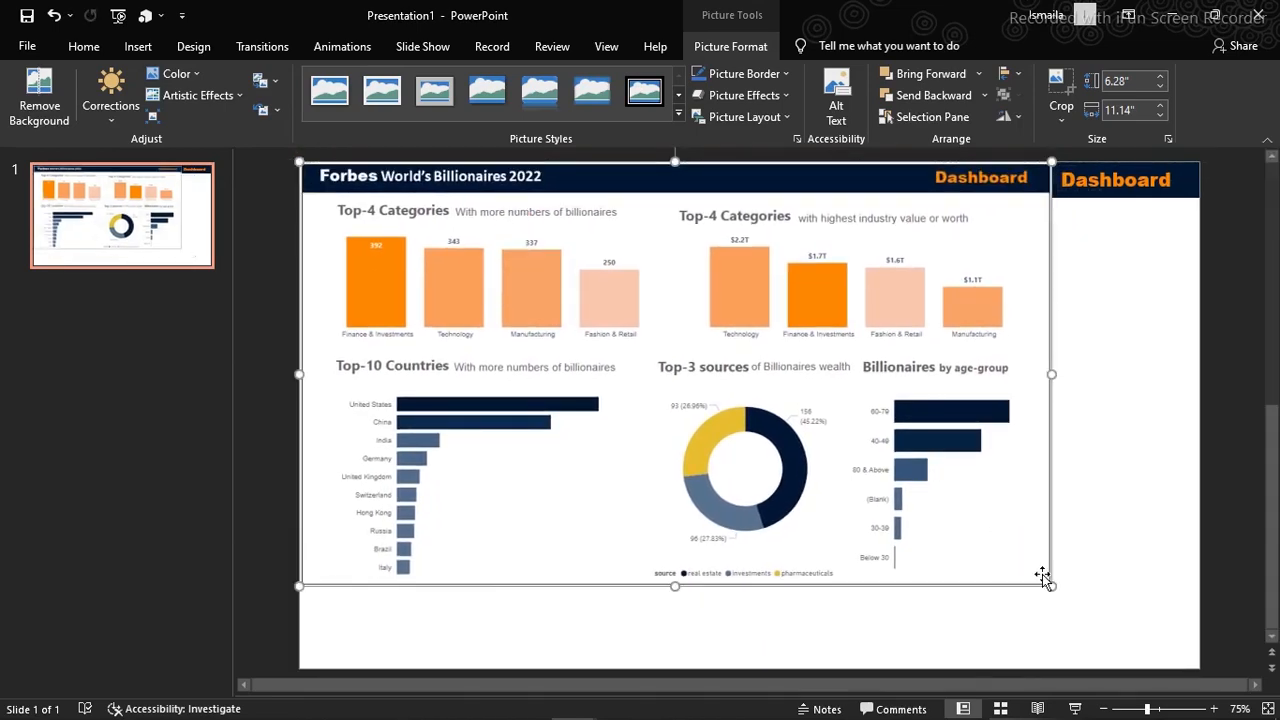
pyautogui.moveTo(1050, 588); pyautogui.dragTo(1203, 666)
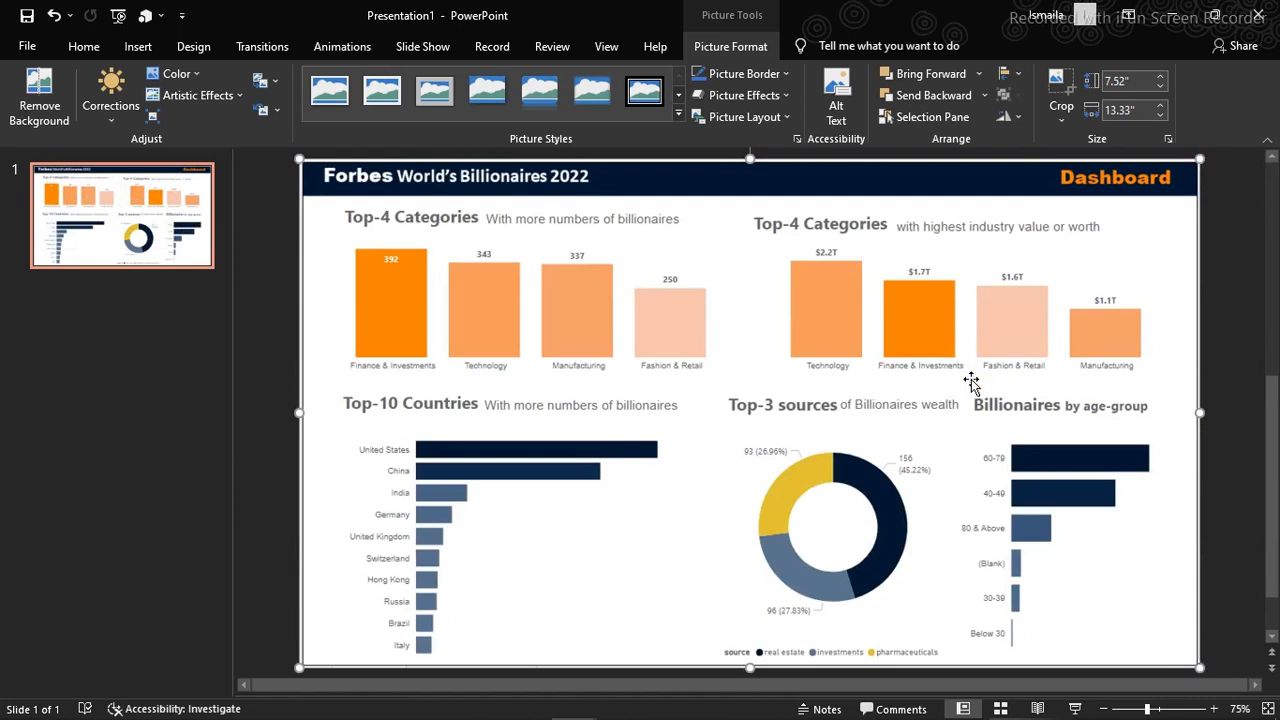
pyautogui.click(277, 341)
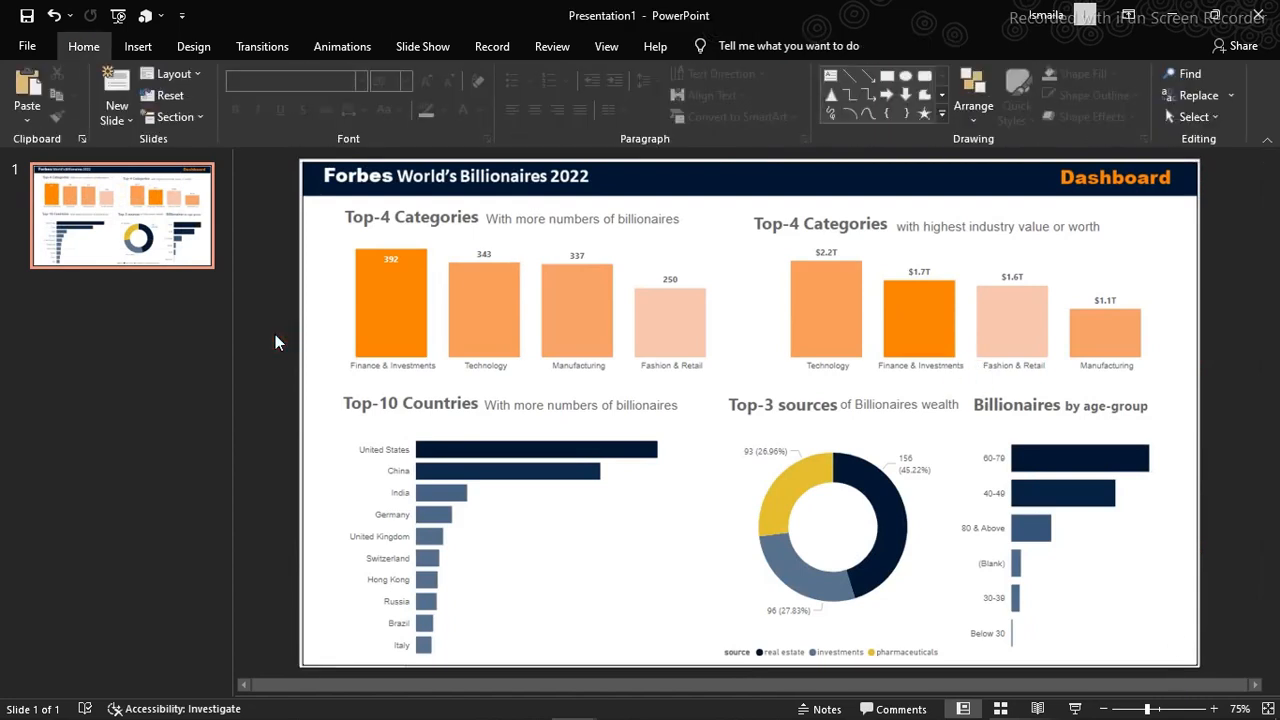
pyautogui.click(850, 79)
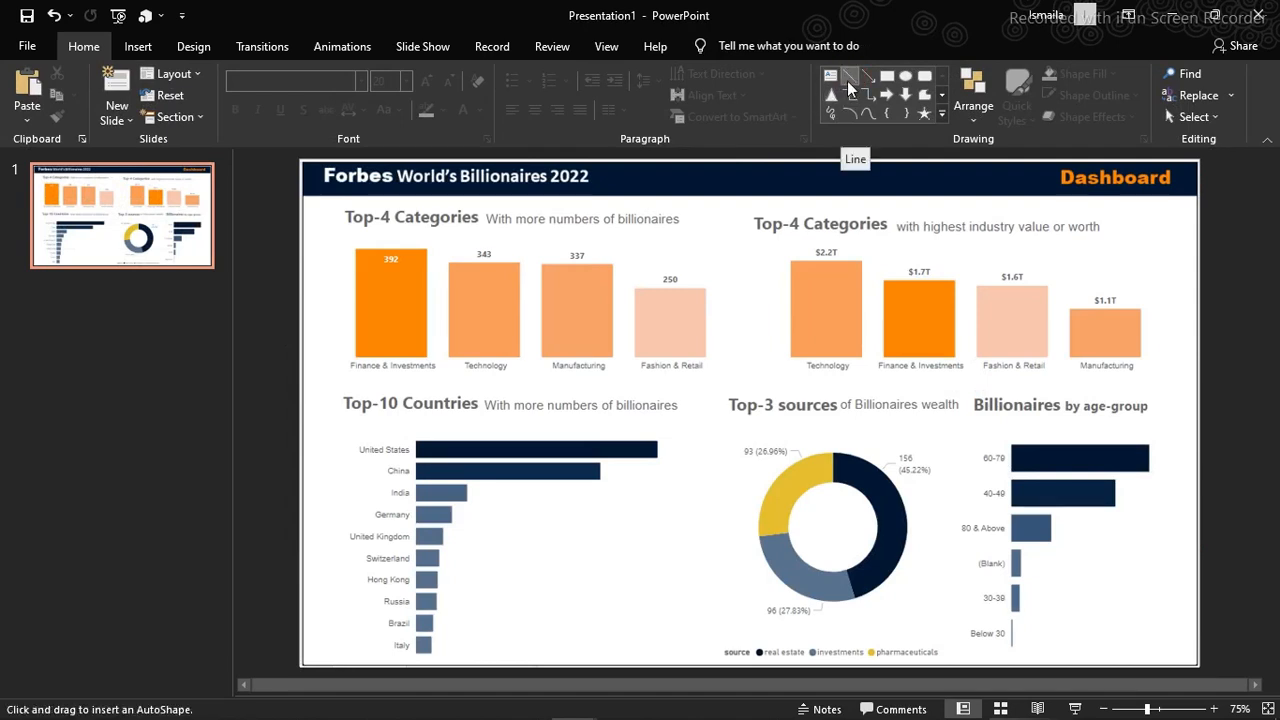
pyautogui.press('Escape')
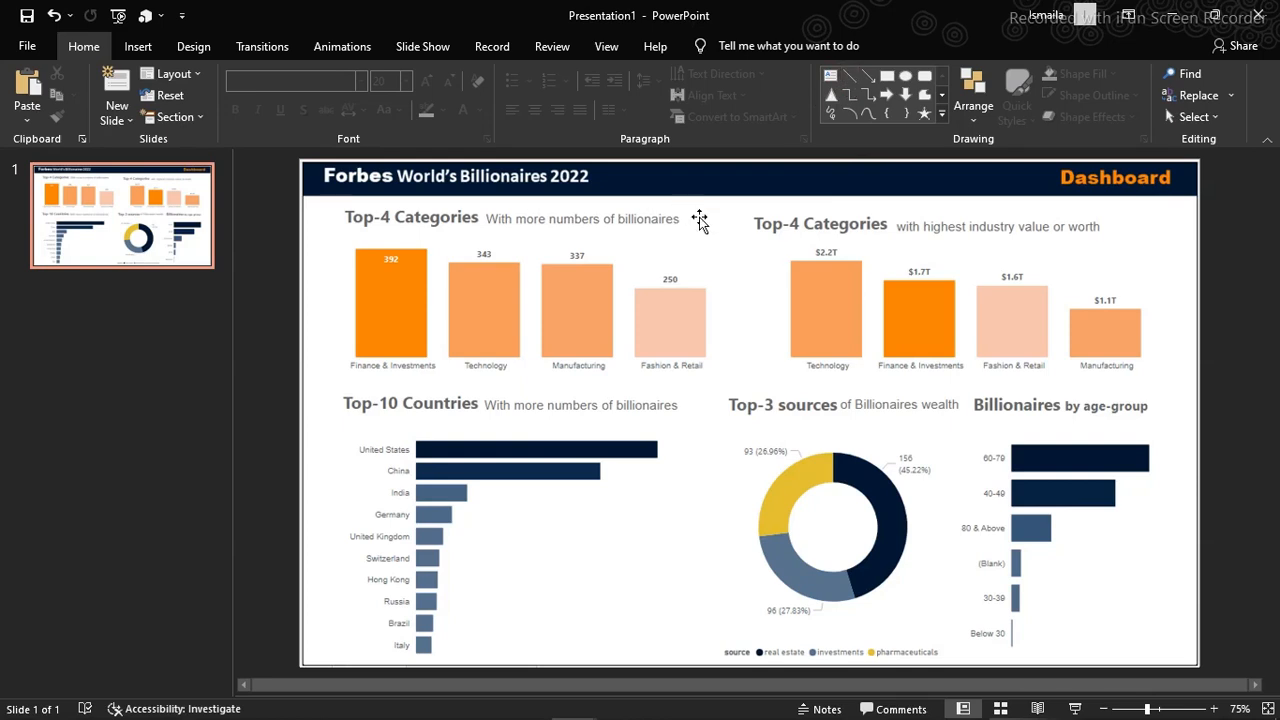
pyautogui.click(850, 79)
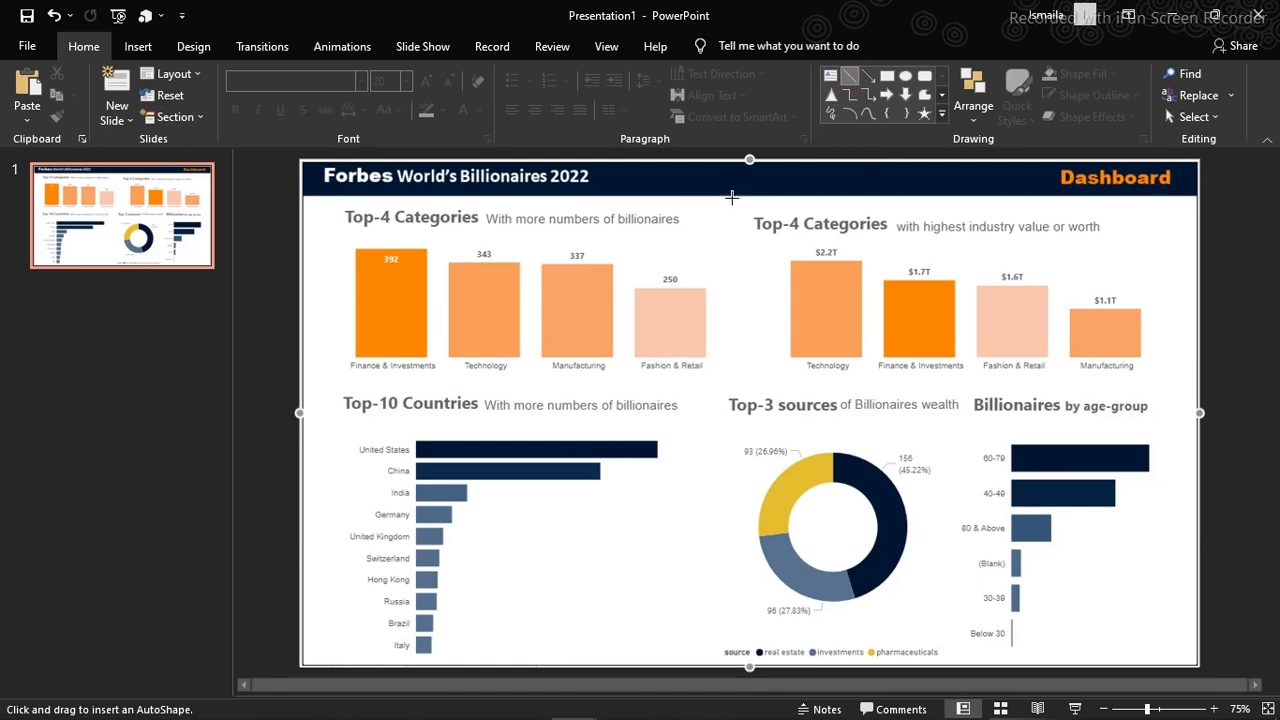
pyautogui.moveTo(732, 198); pyautogui.dragTo(736, 446)
pyautogui.moveTo(729, 435); pyautogui.dragTo(726, 330)
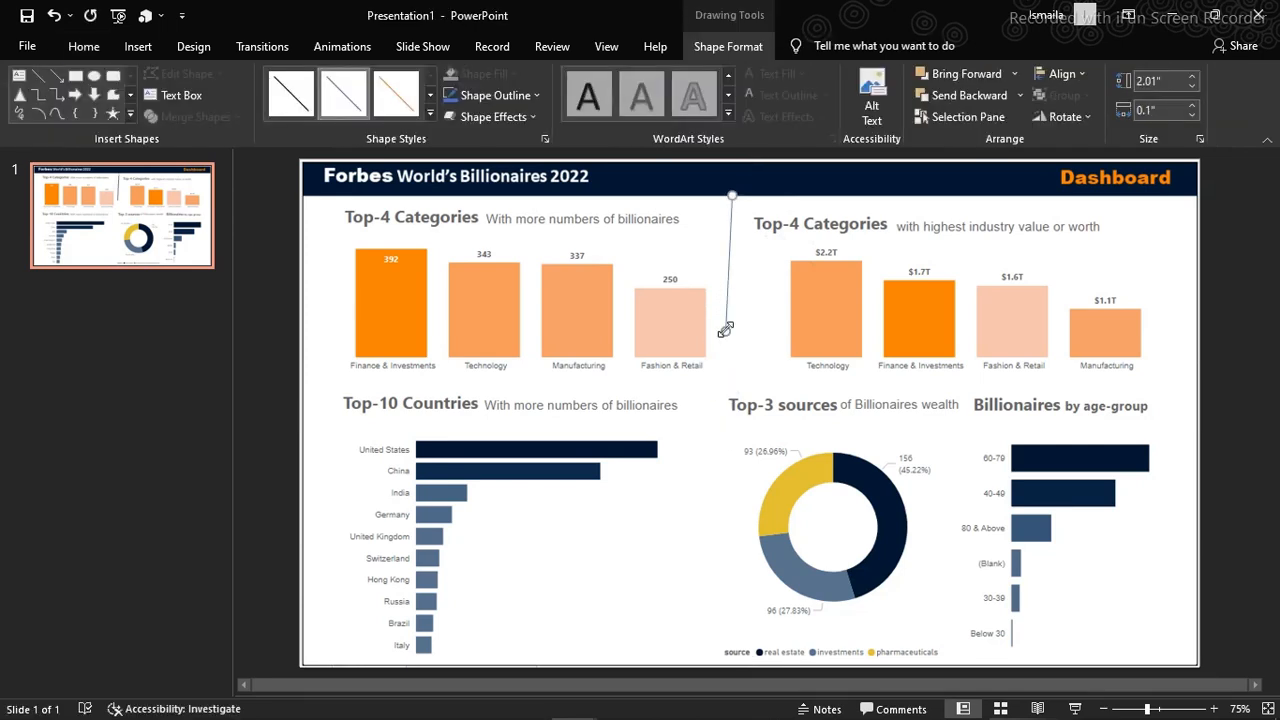
pyautogui.press('Delete')
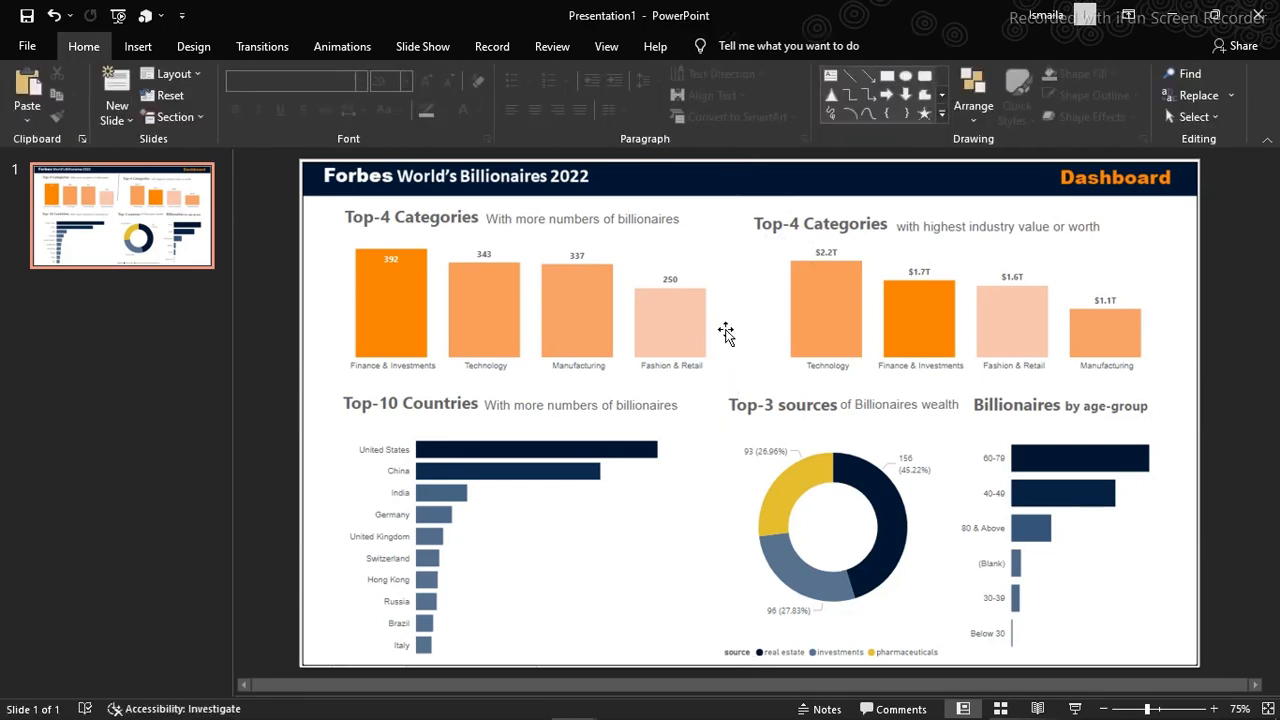
# Draw a straight vertical line down from the header between the two Top-4 Categories charts and set its height to 6.6"
pyautogui.click(848, 78)
pyautogui.moveTo(718, 224)
pyautogui.mouseDown()
pyautogui.moveTo(717, 276)
pyautogui.moveTo(729, 220)
pyautogui.mouseUp()
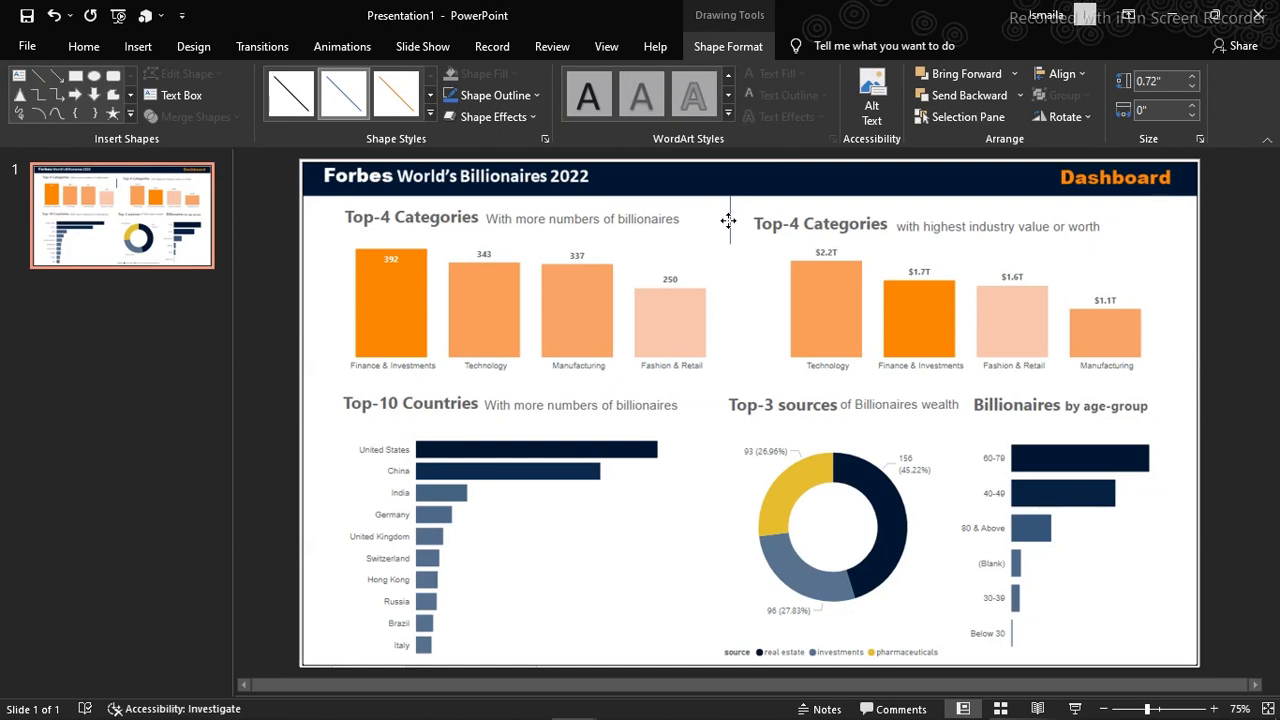
pyautogui.moveTo(728, 221); pyautogui.dragTo(730, 277)
pyautogui.click(1192, 105)
pyautogui.click(1192, 105)
pyautogui.hotkey('ctrl', 'z')
pyautogui.hotkey('ctrl', 'z')
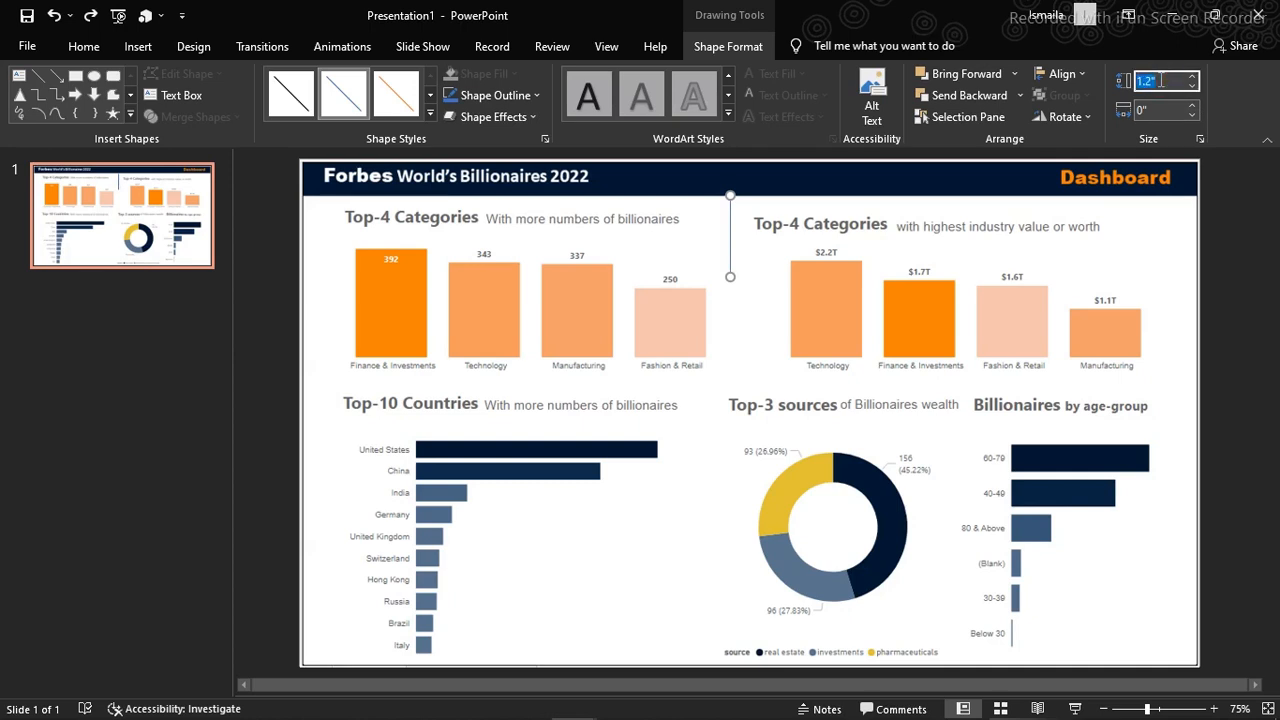
pyautogui.write('6.6')
pyautogui.press('Return')
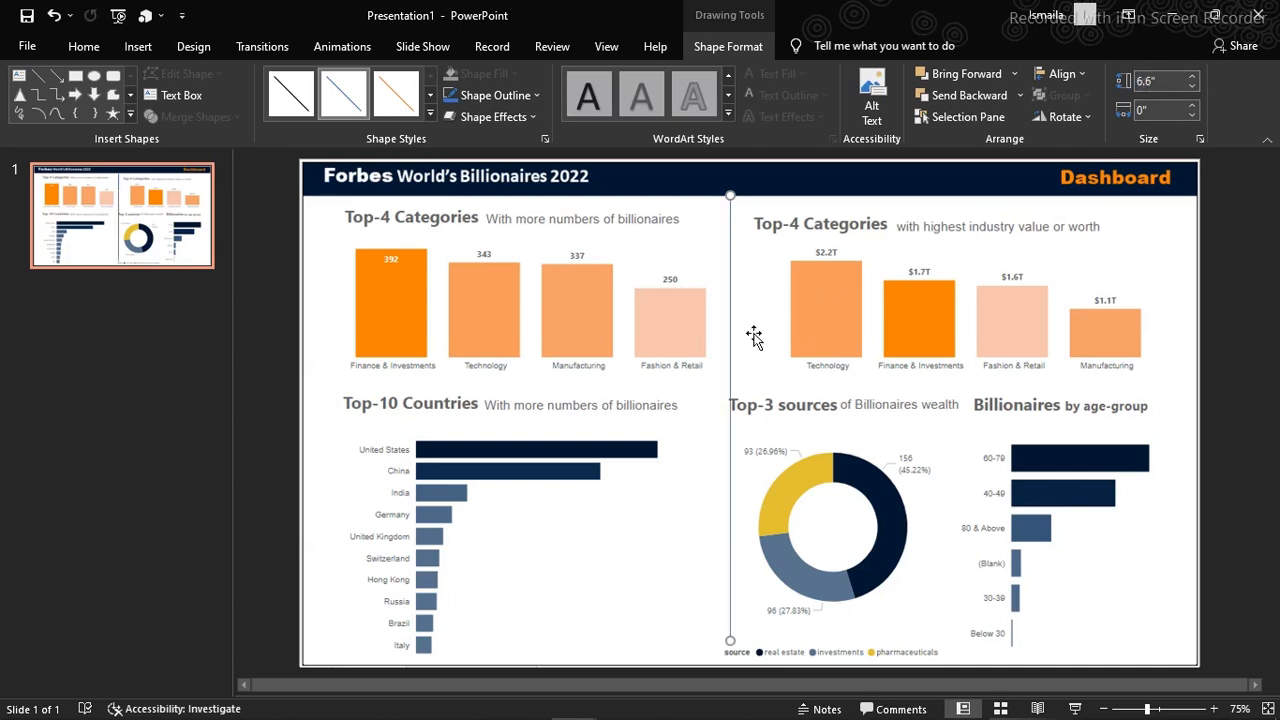
# Set the vertical divider's height to 6.3" and nudge it slightly left and down so it starts just below the header band
pyautogui.hotkey('ctrl', 'z')
pyautogui.hotkey('ctrl', 'z')
pyautogui.hotkey('ctrl', 'z')
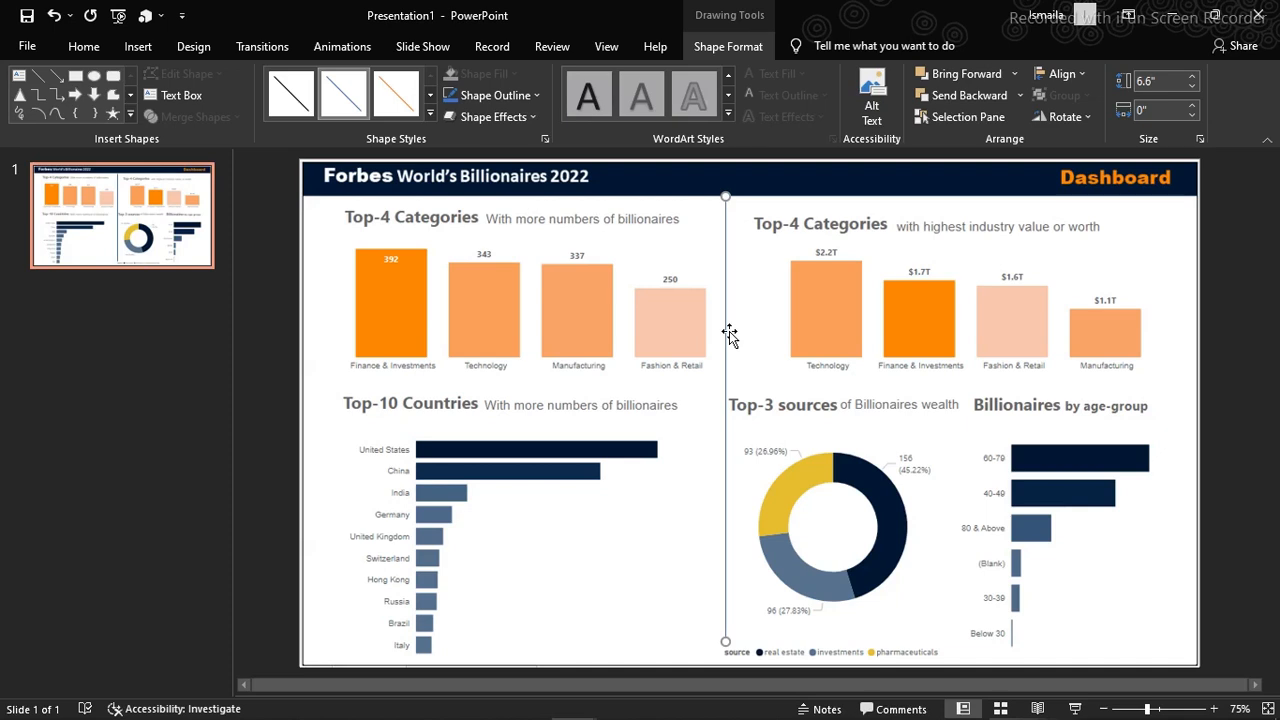
pyautogui.click(1192, 77)
pyautogui.click(1192, 77)
pyautogui.click(1192, 77)
pyautogui.click(1192, 77)
pyautogui.click(1192, 77)
pyautogui.click(1190, 92)
pyautogui.click(1190, 92)
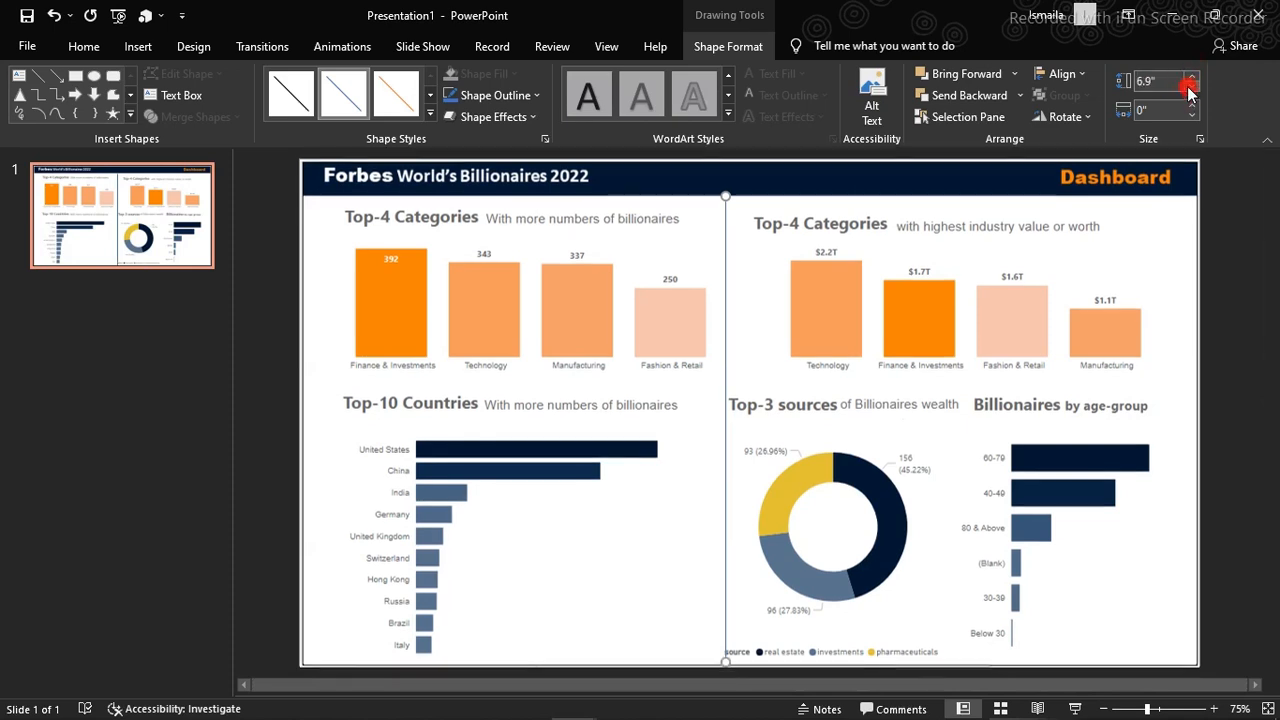
pyautogui.click(1190, 92)
pyautogui.click(1190, 92)
pyautogui.click(1190, 92)
pyautogui.click(1190, 92)
pyautogui.click(1190, 92)
pyautogui.click(1190, 92)
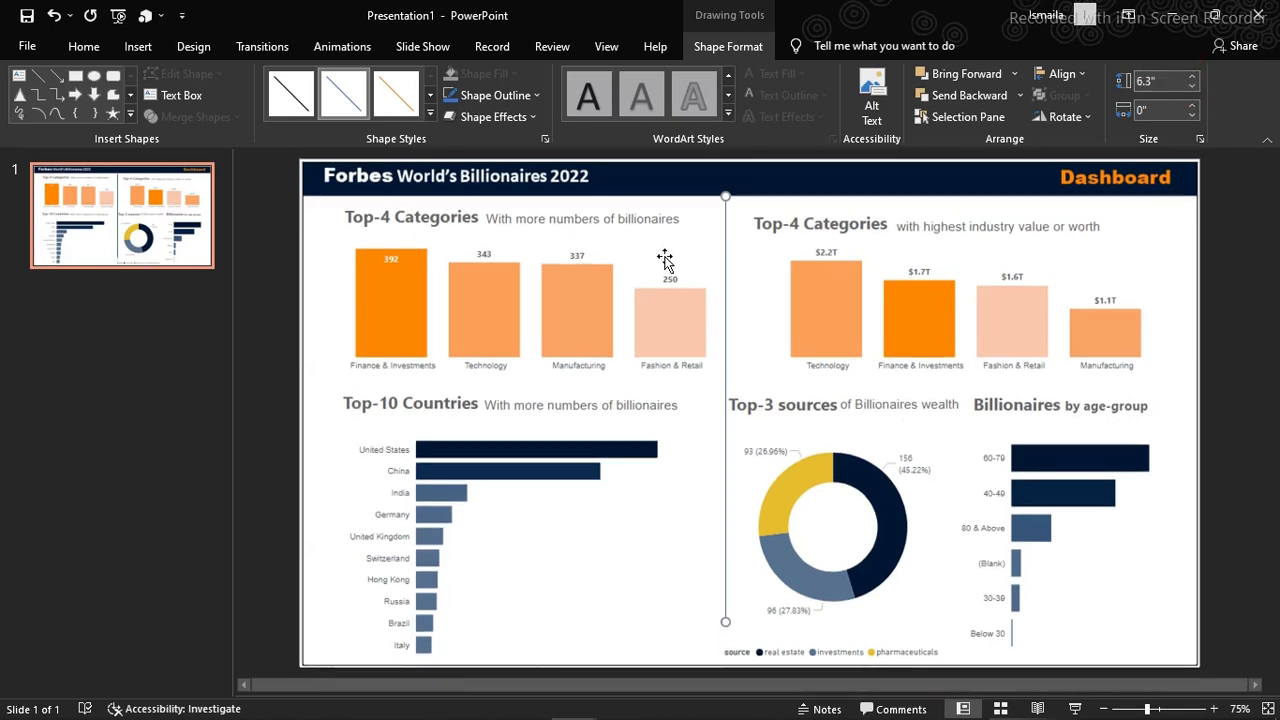
pyautogui.press('Down')
pyautogui.press('Down')
pyautogui.press('Down')
pyautogui.press('Down')
pyautogui.press('Down')
pyautogui.press('Down')
pyautogui.press('Down')
pyautogui.press('Down')
pyautogui.press('Down')
pyautogui.press('Down')
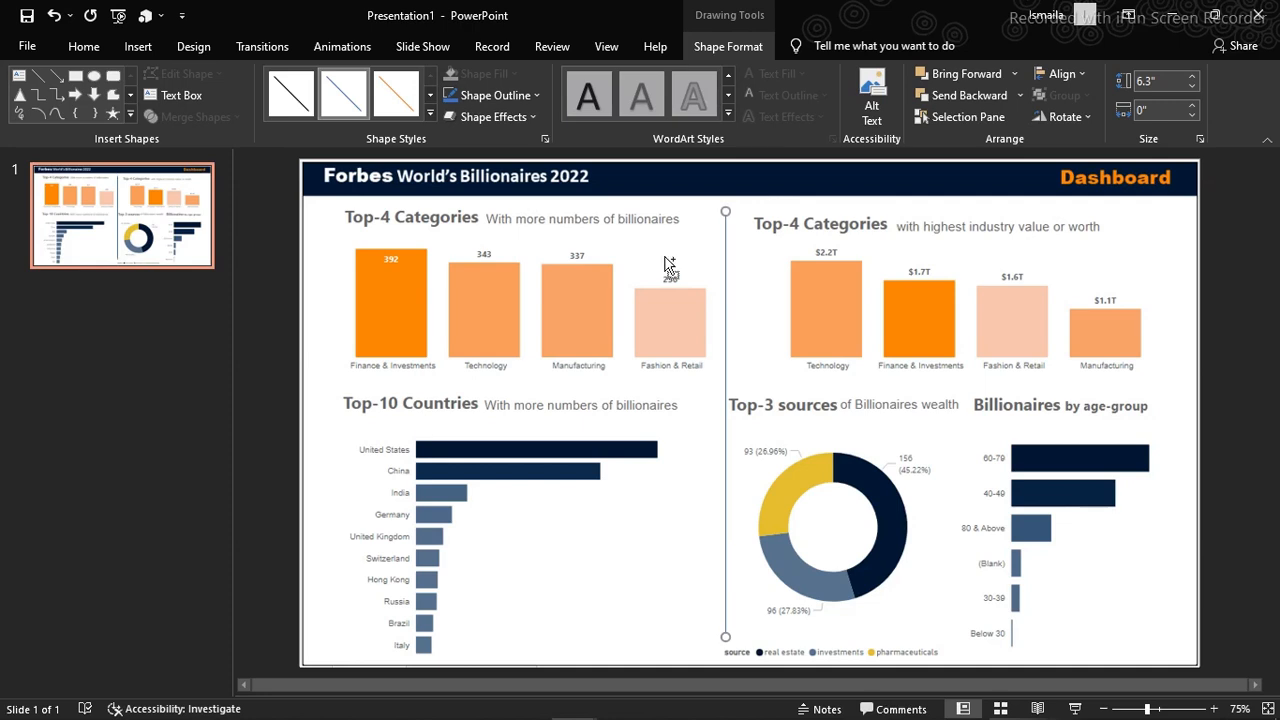
# Duplicate the vertical divider, rotate the copy right 90°, and place it between the upper and lower rows of charts
pyautogui.hotkey('ctrl', 'd')
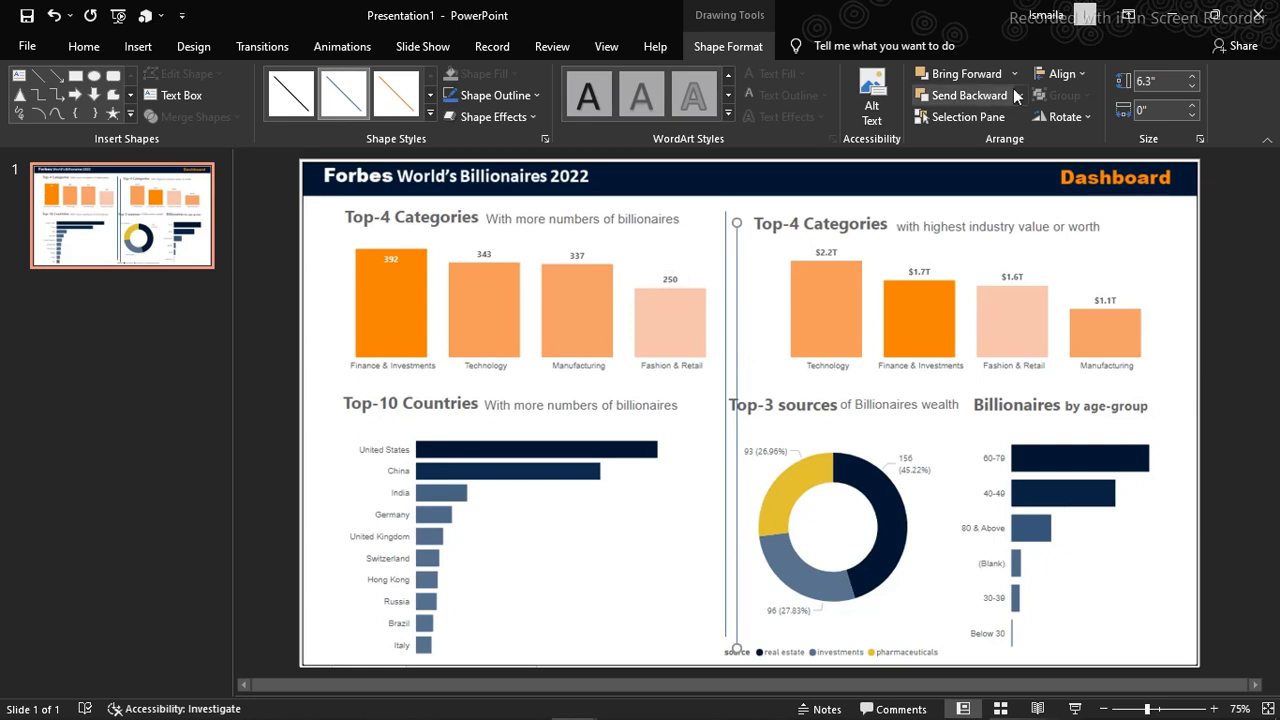
pyautogui.click(1082, 117)
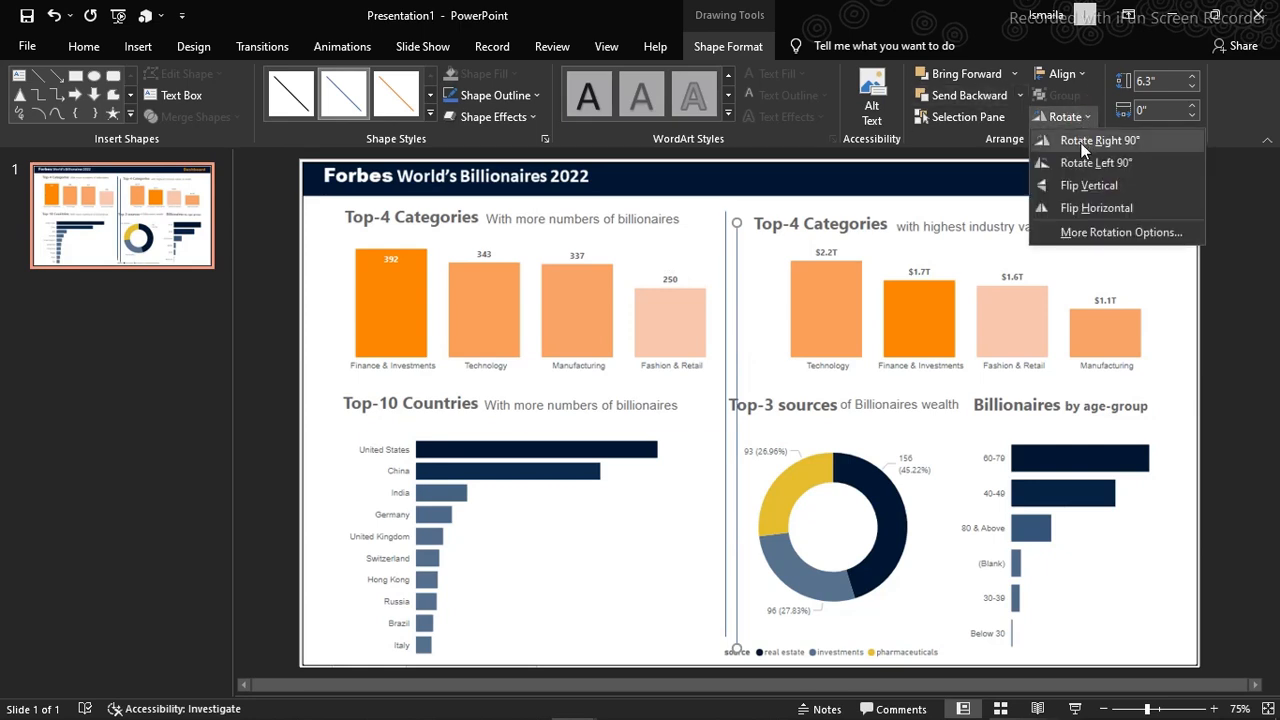
pyautogui.click(1090, 141)
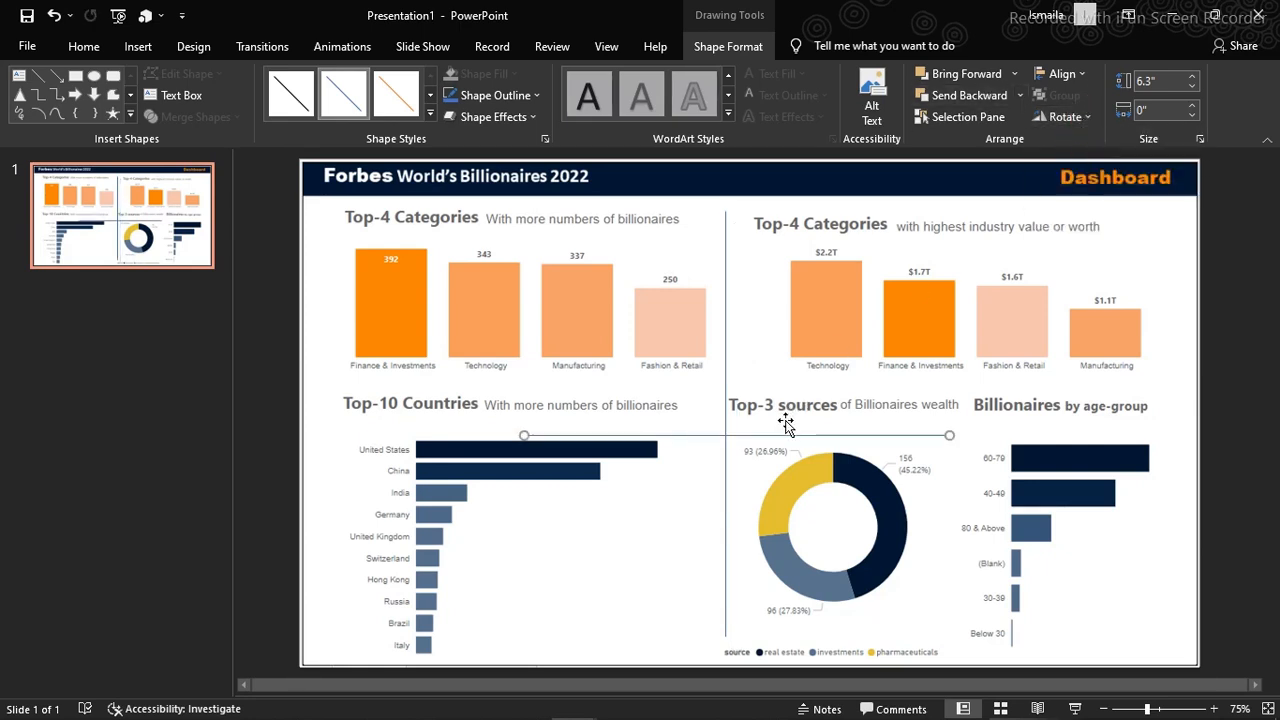
pyautogui.moveTo(773, 437); pyautogui.dragTo(571, 382)
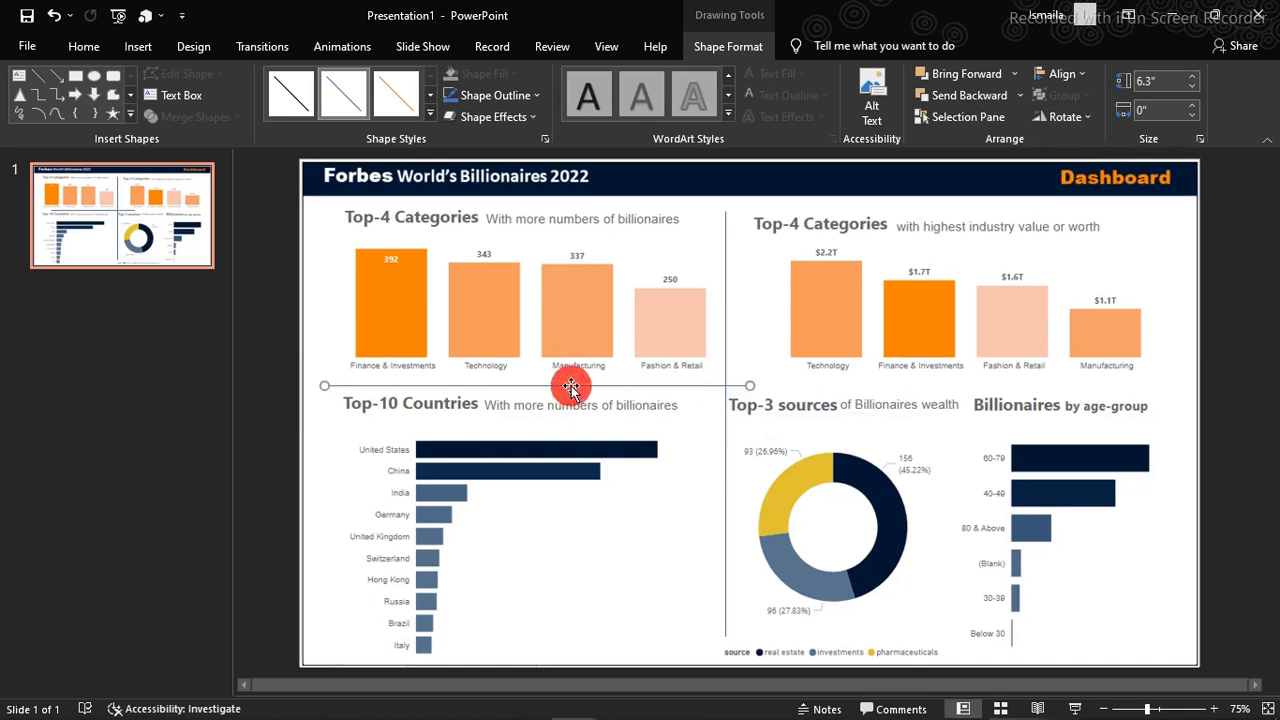
pyautogui.click(1193, 77)
pyautogui.click(1193, 77)
pyautogui.click(1193, 77)
pyautogui.click(1193, 77)
pyautogui.click(1193, 77)
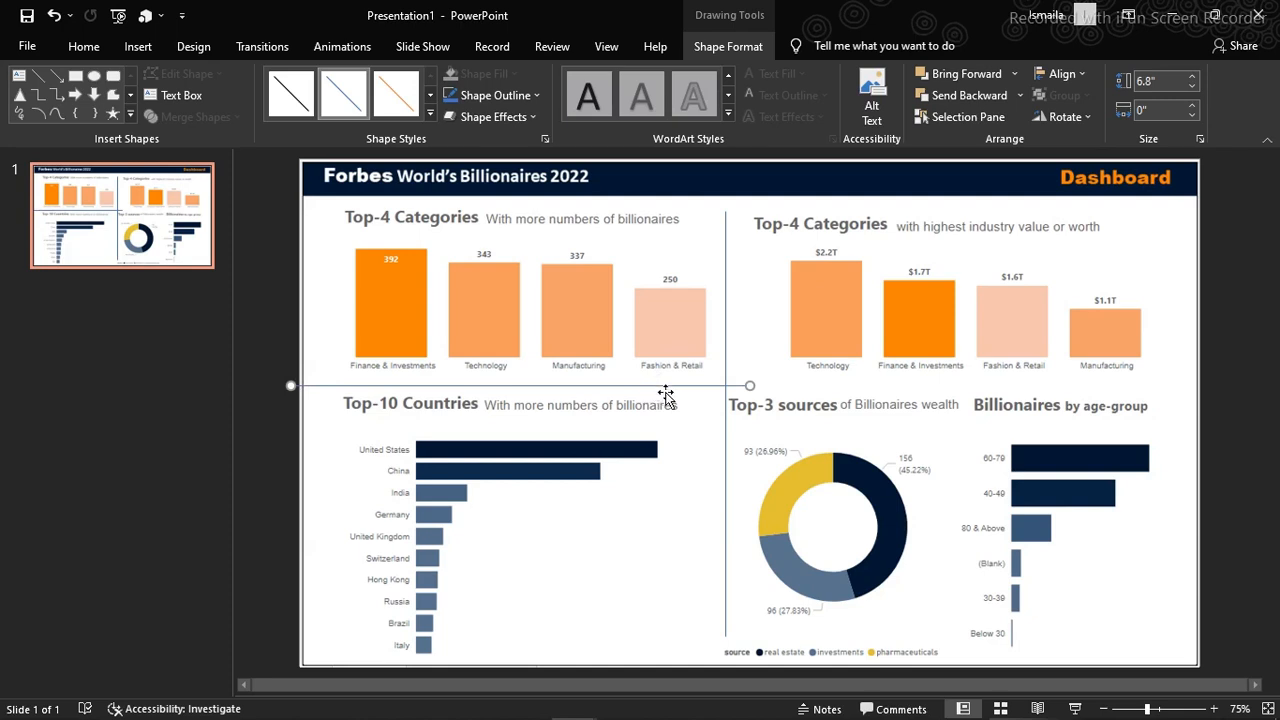
pyautogui.click(1150, 114)
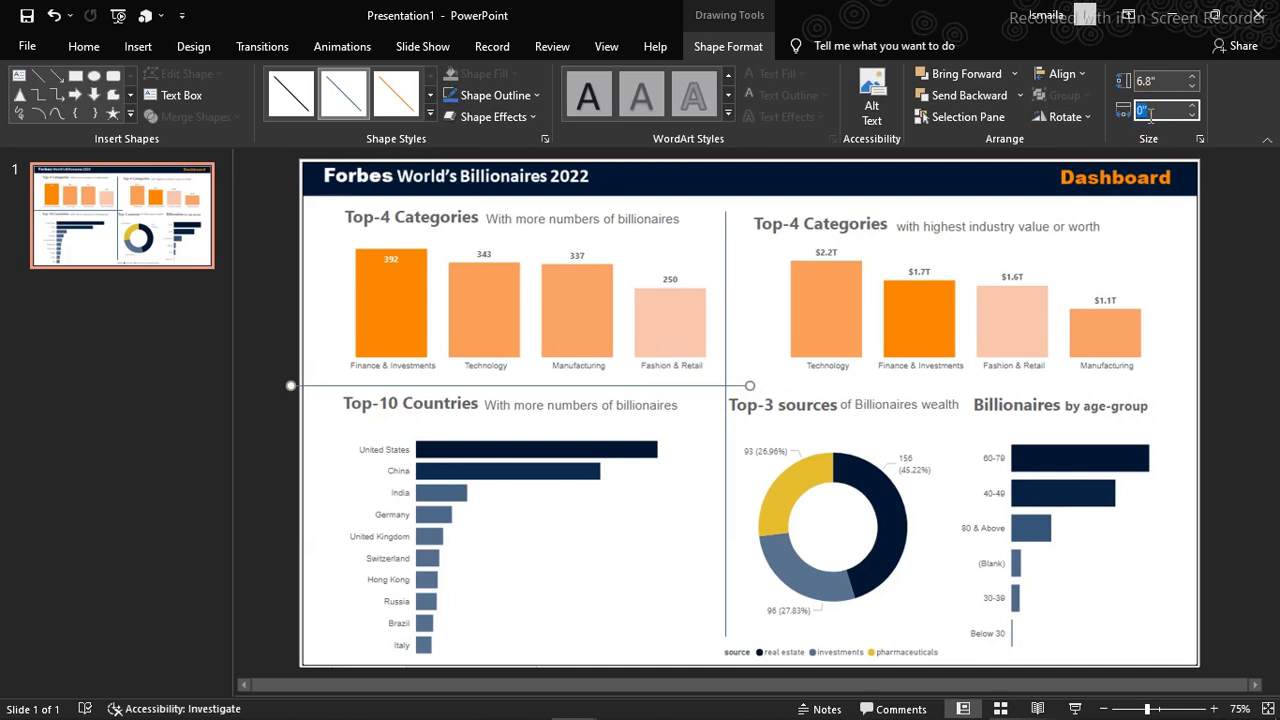
pyautogui.write('12.')
pyautogui.press('Return')
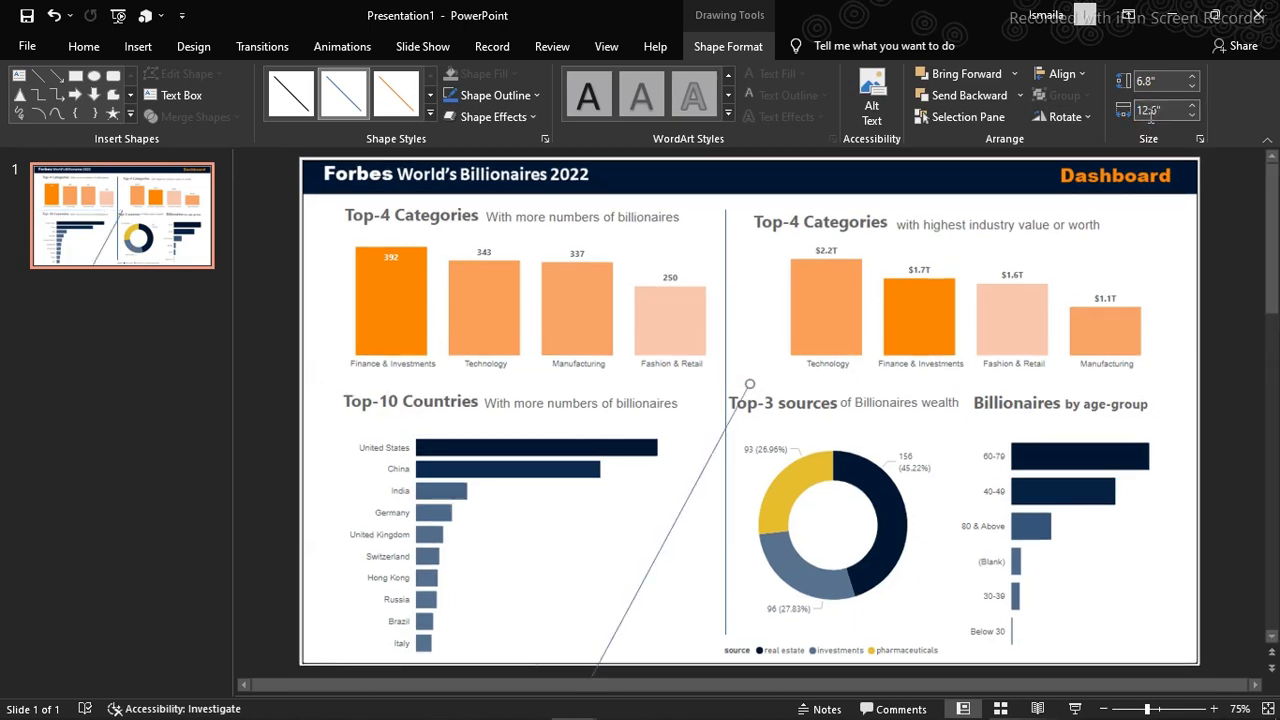
pyautogui.hotkey('ctrl', 'z')
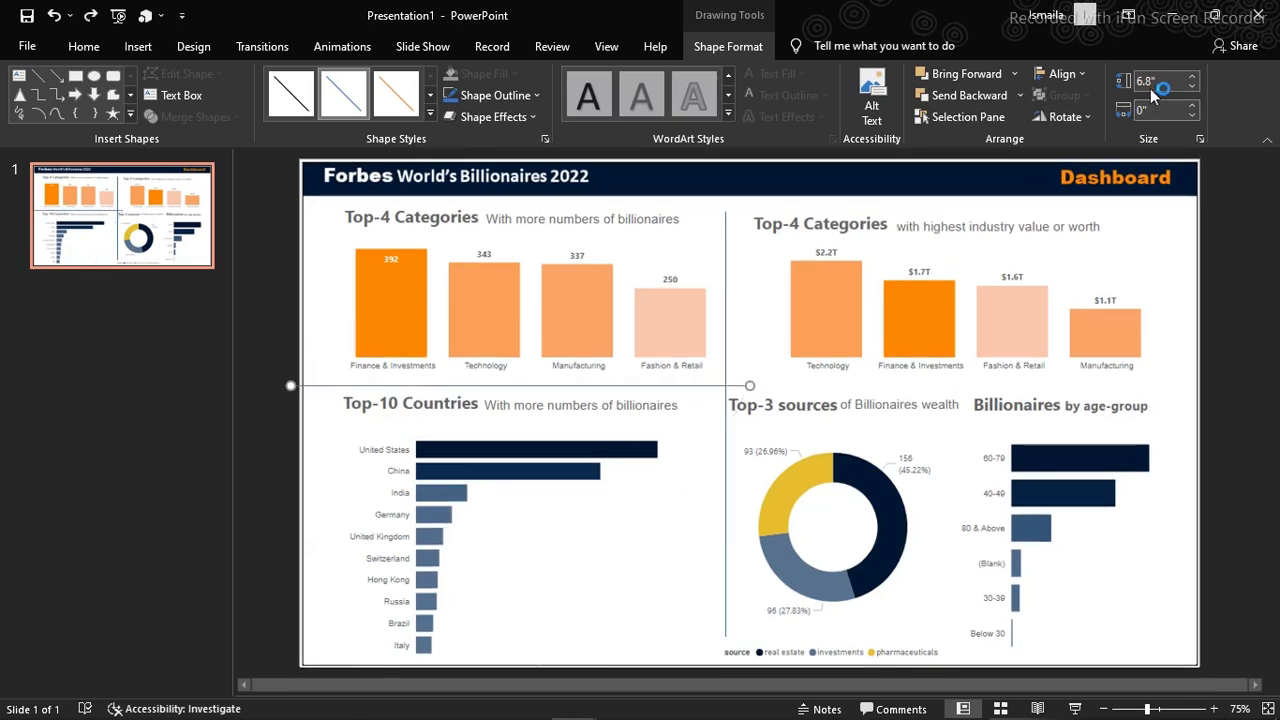
# Set the rotated divider's height to 12.6" and center it horizontally across the slide between the two chart rows
pyautogui.click(1162, 77)
pyautogui.write('12.6')
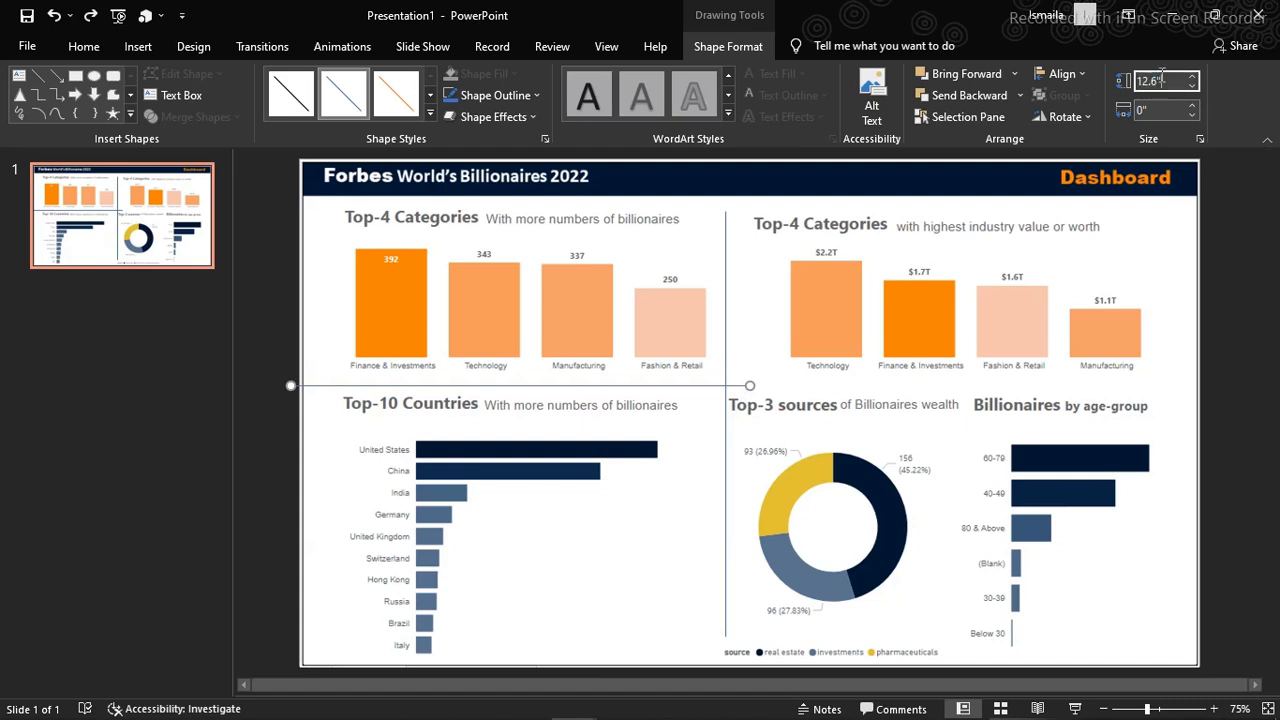
pyautogui.press('Return')
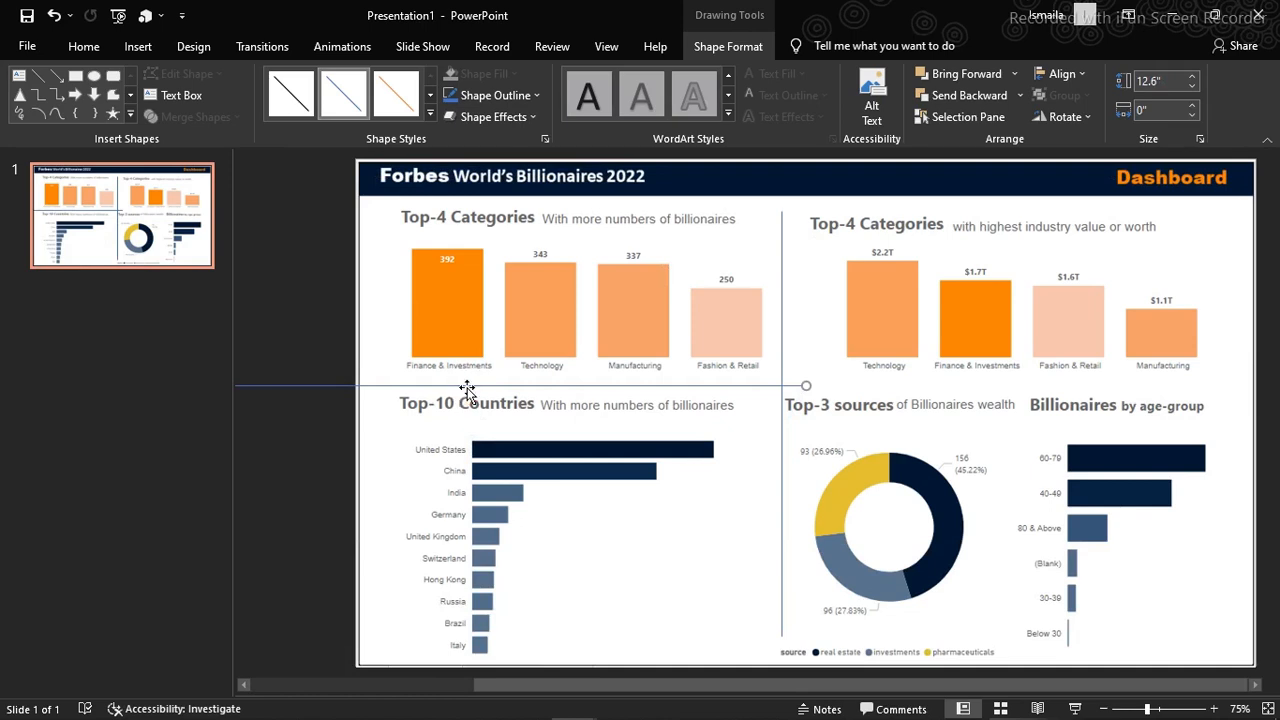
pyautogui.moveTo(467, 387); pyautogui.dragTo(901, 388)
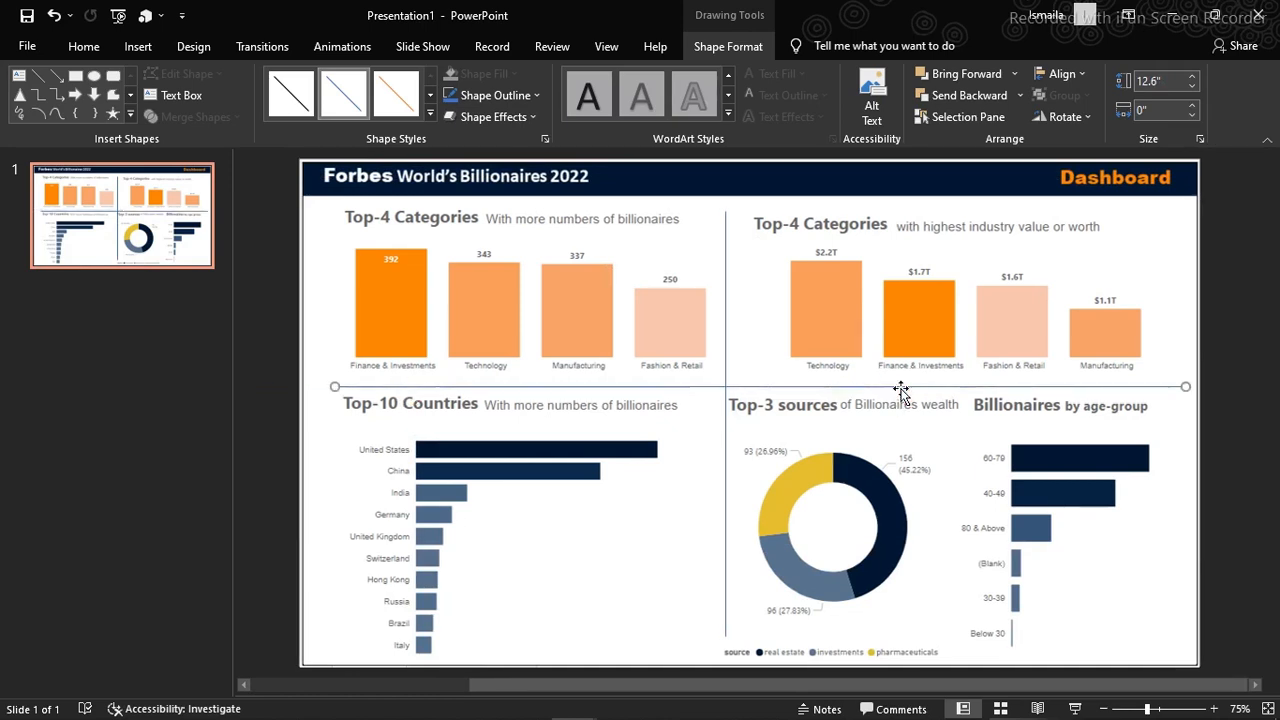
pyautogui.hotkey('ctrl', 'z')
pyautogui.press('Left')
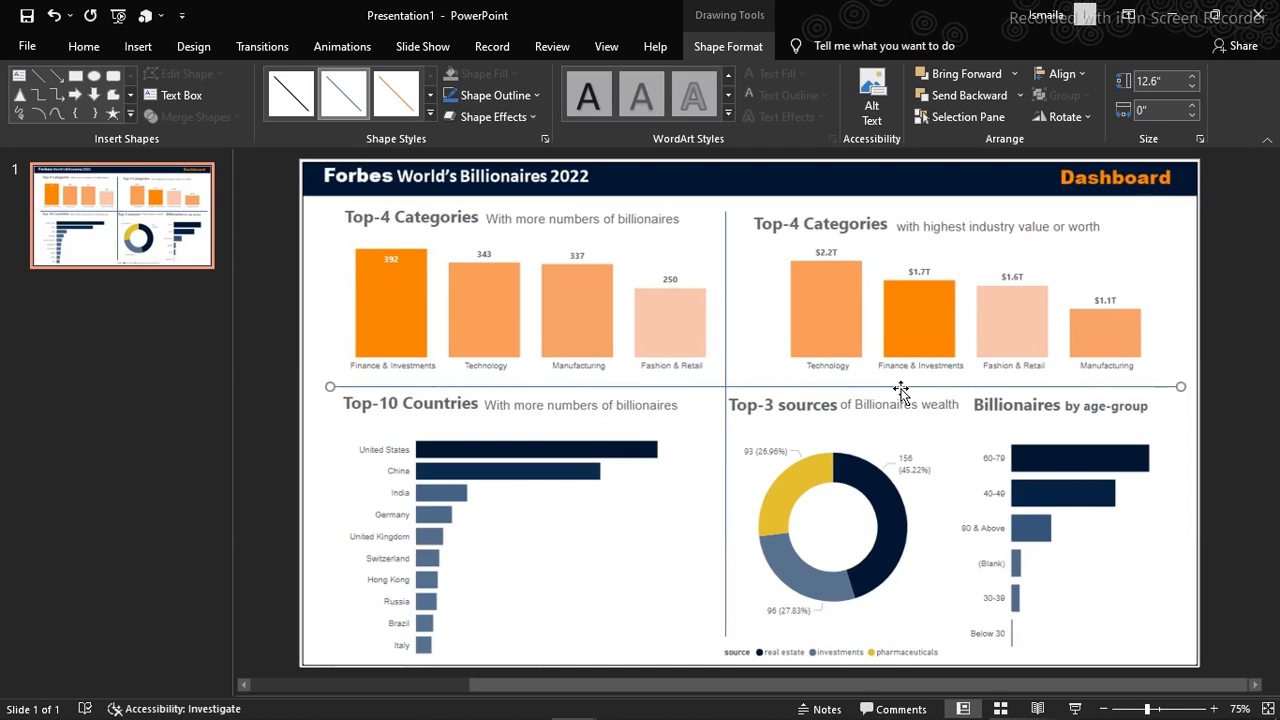
# Copy the vertical divider to both the left and right ends of the horizontal divider
pyautogui.click(727, 297)
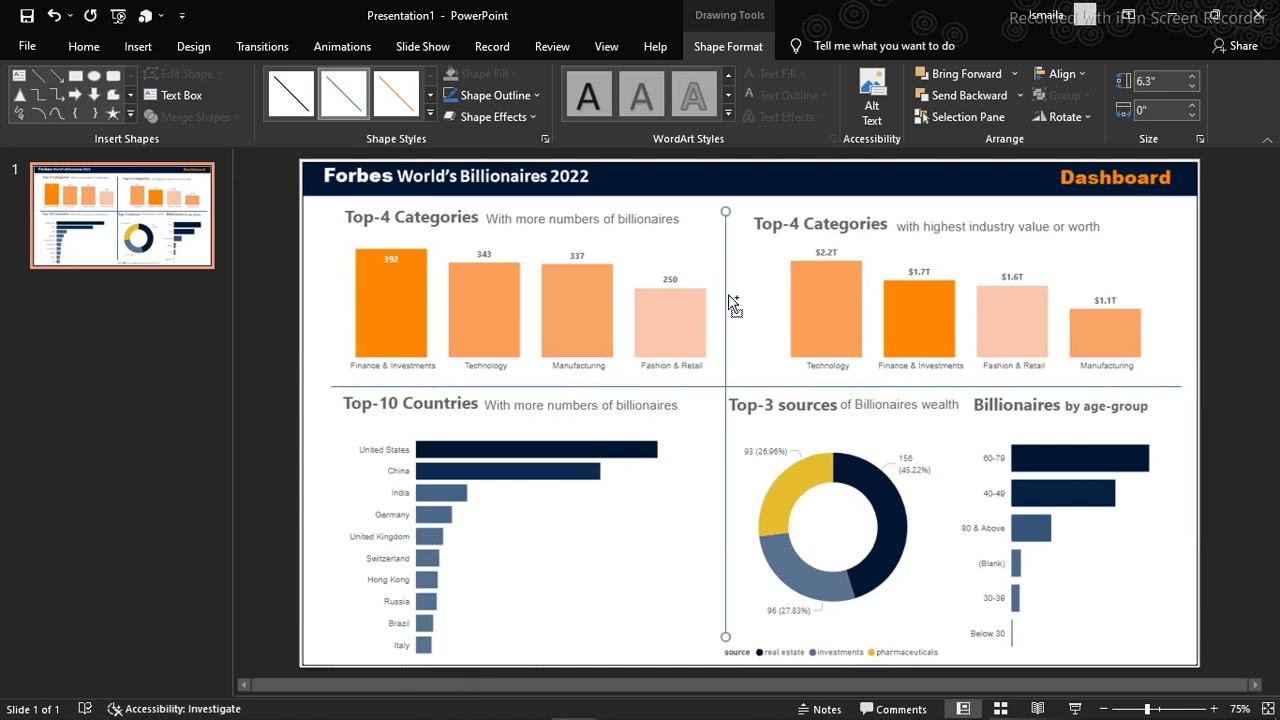
pyautogui.moveTo(733, 305); pyautogui.dragTo(327, 302)
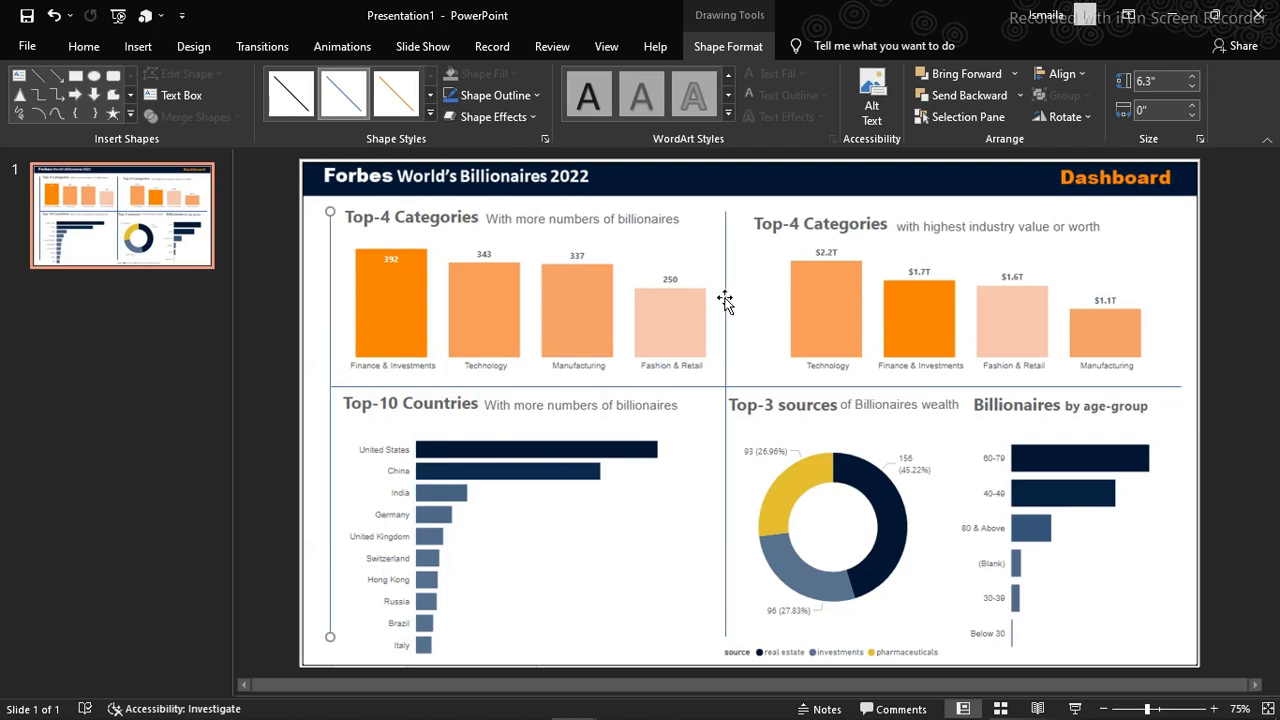
pyautogui.moveTo(725, 302); pyautogui.dragTo(1180, 330)
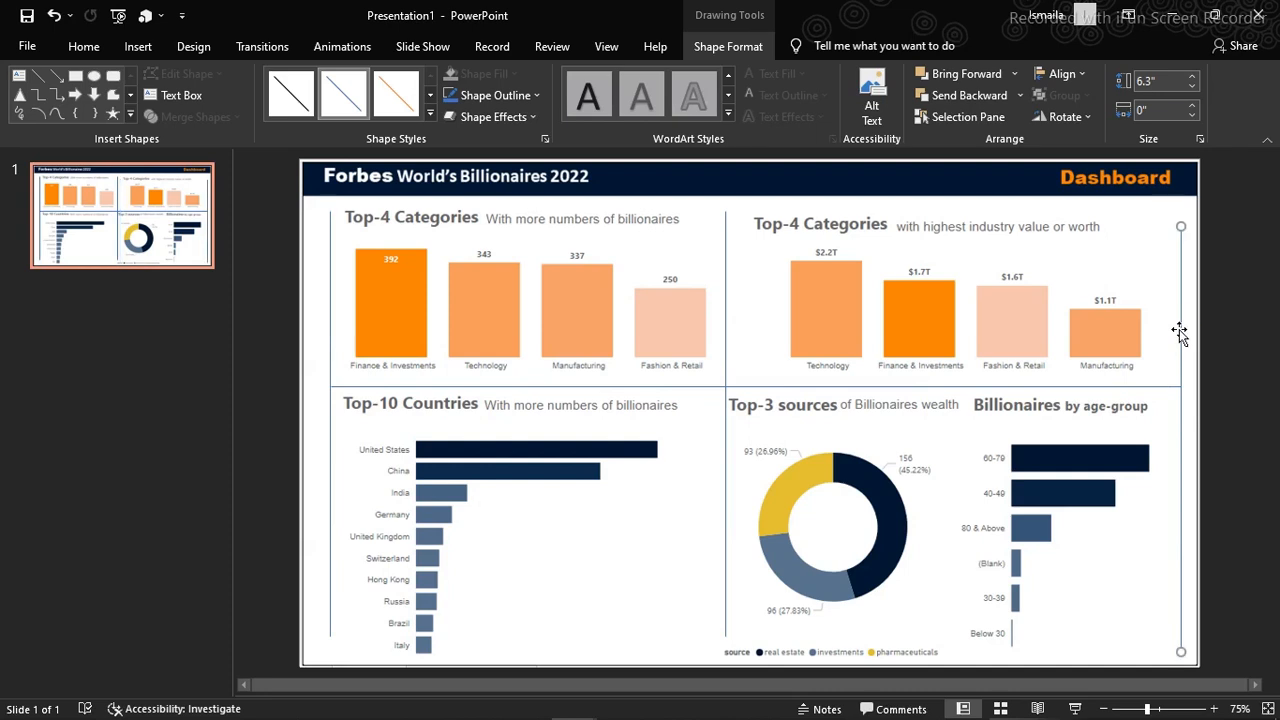
# Select all four divider lines and change their solid line color to a light gray shade of white
pyautogui.keyDown('shift'); pyautogui.click(1098, 388); pyautogui.keyUp('shift')
pyautogui.keyDown('shift'); pyautogui.click(724, 340); pyautogui.keyUp('shift')
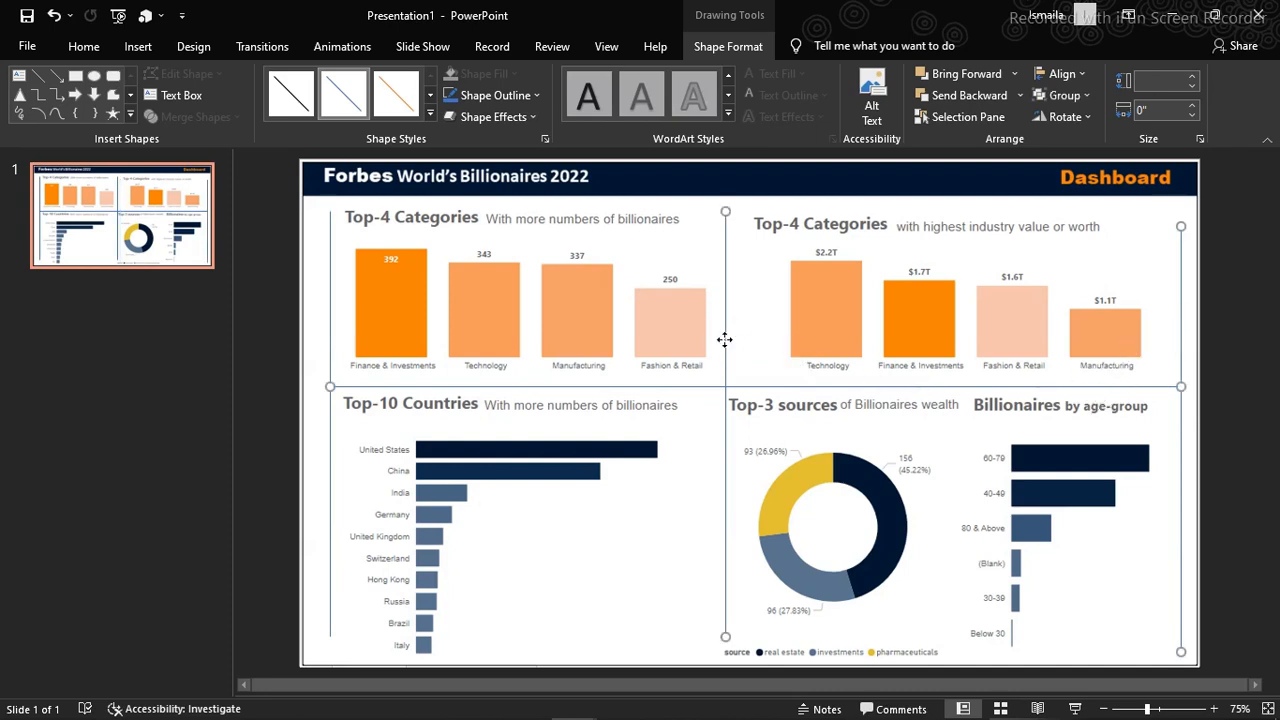
pyautogui.keyDown('shift'); pyautogui.click(331, 344); pyautogui.keyUp('shift')
pyautogui.rightClick(458, 387)
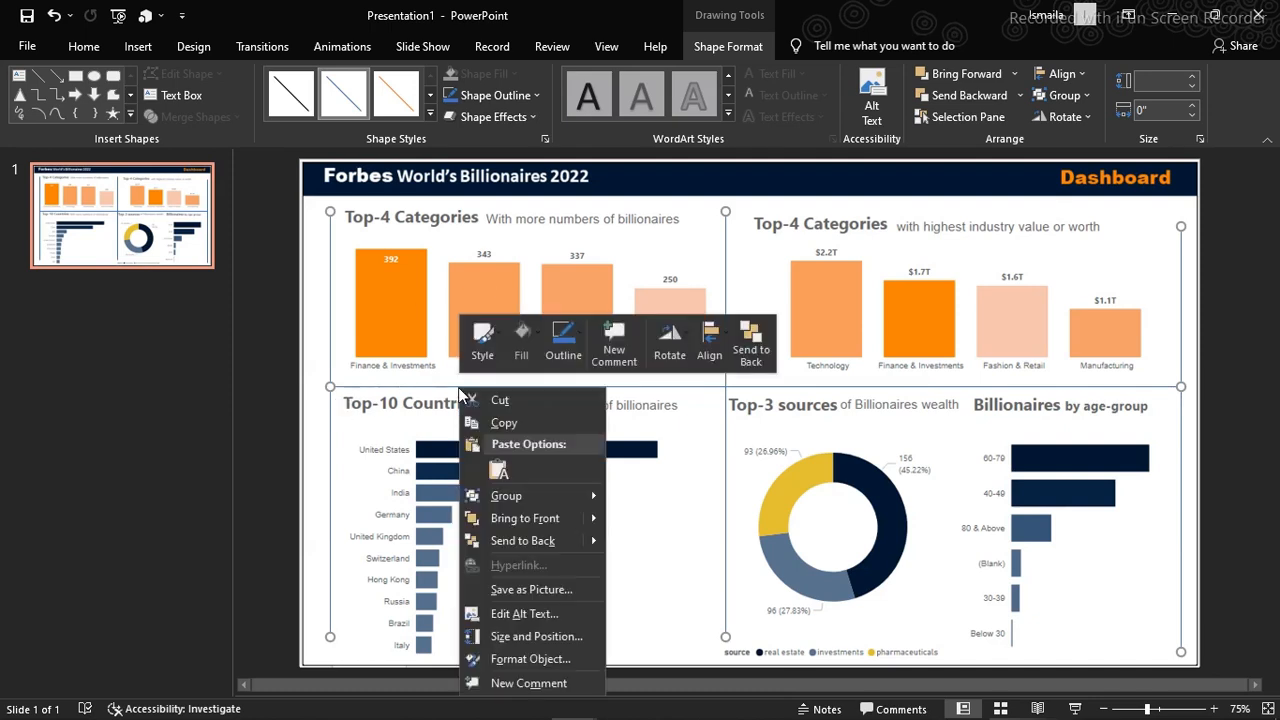
pyautogui.click(528, 659)
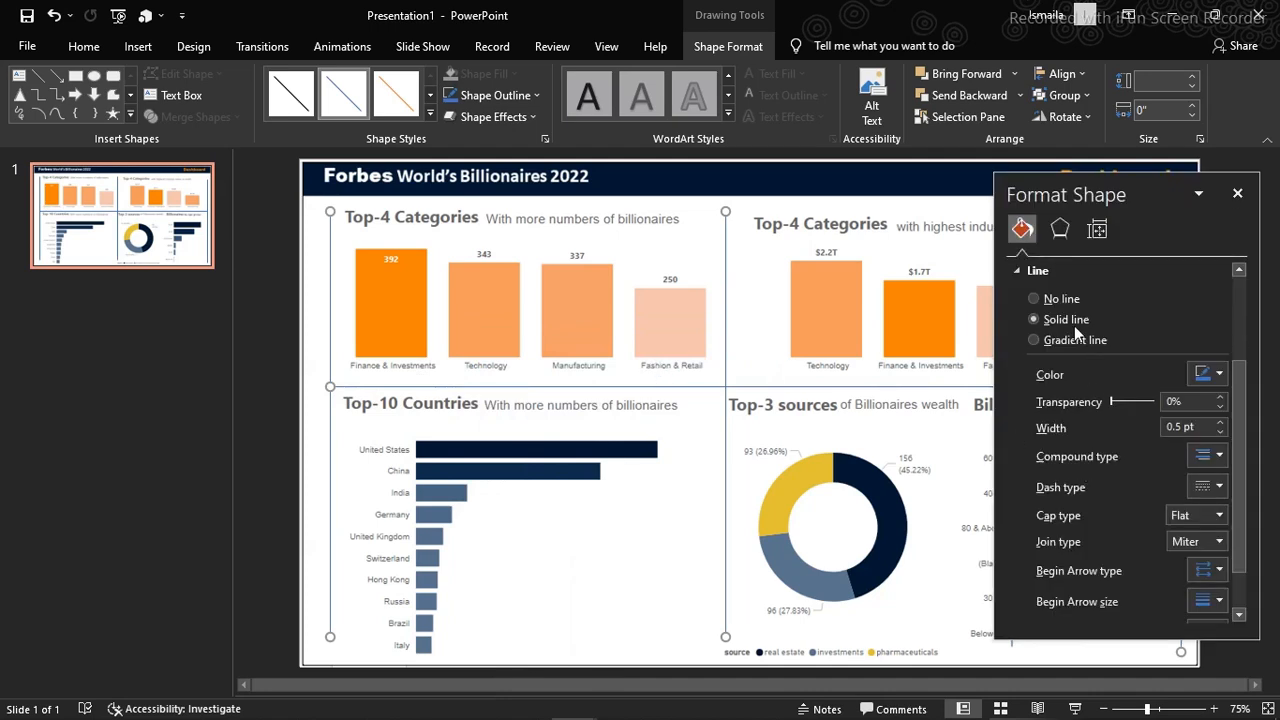
pyautogui.click(1220, 383)
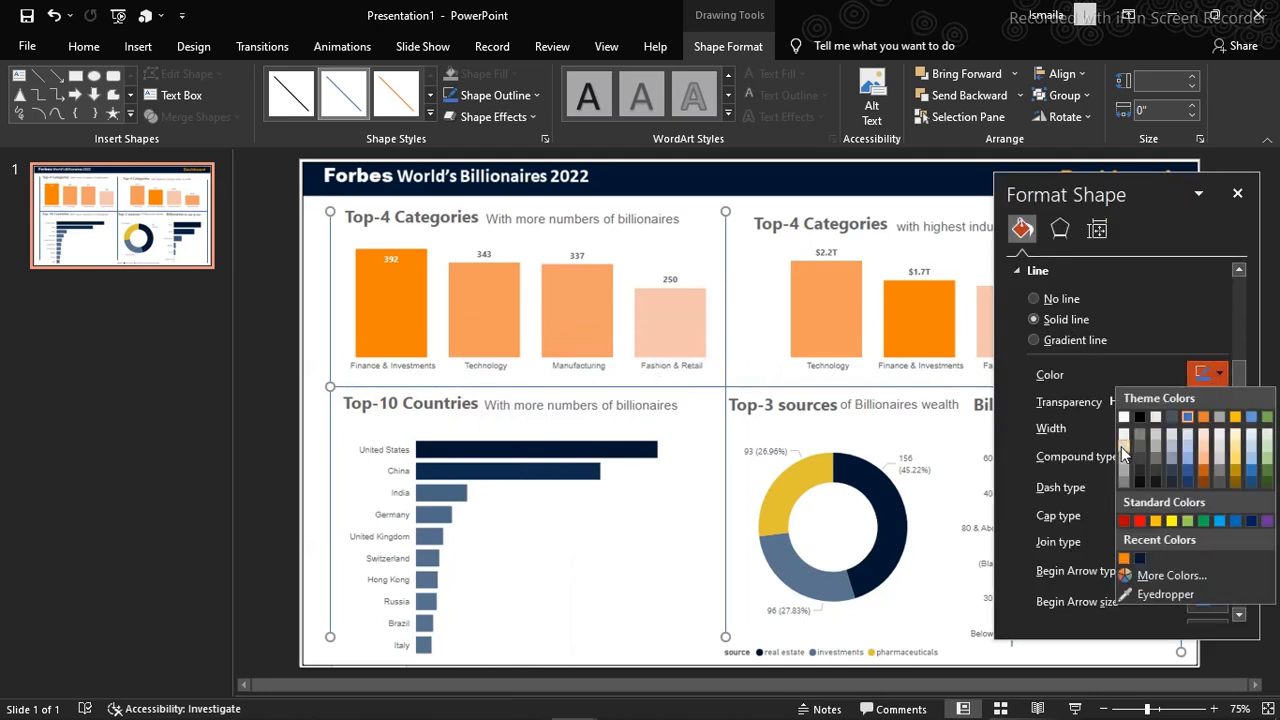
pyautogui.click(1122, 446)
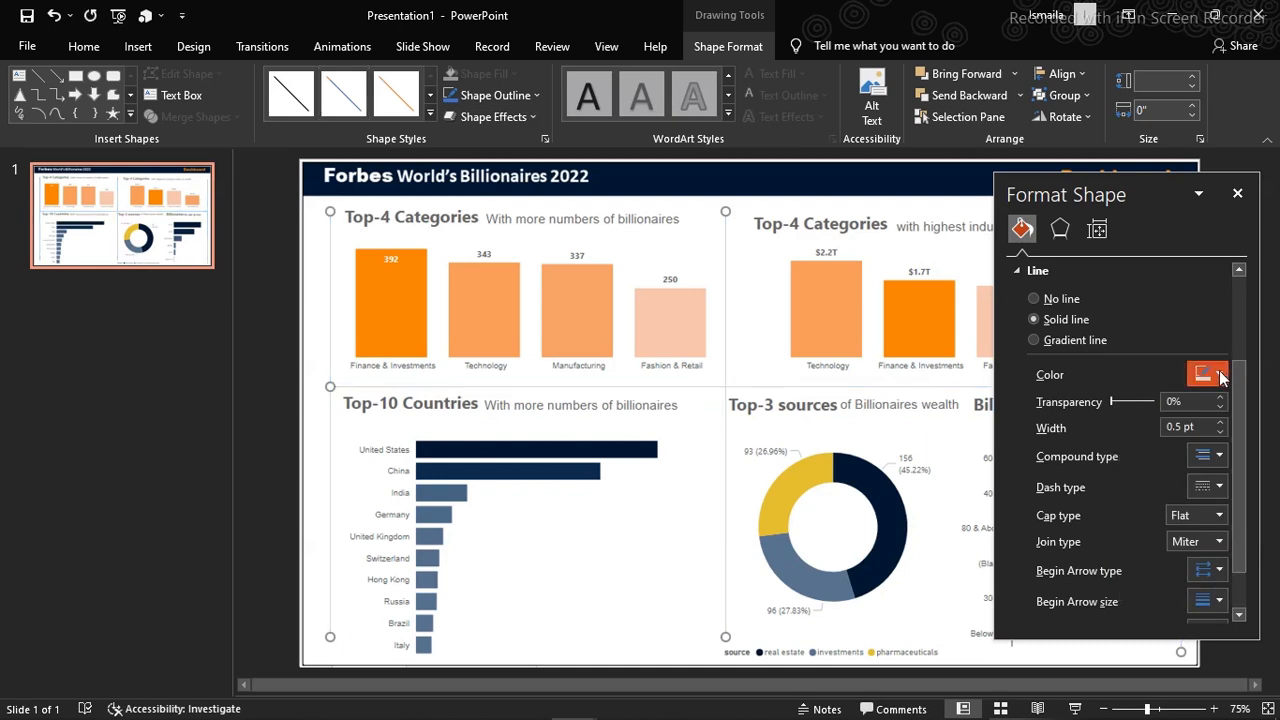
pyautogui.click(1221, 376)
pyautogui.click(1125, 459)
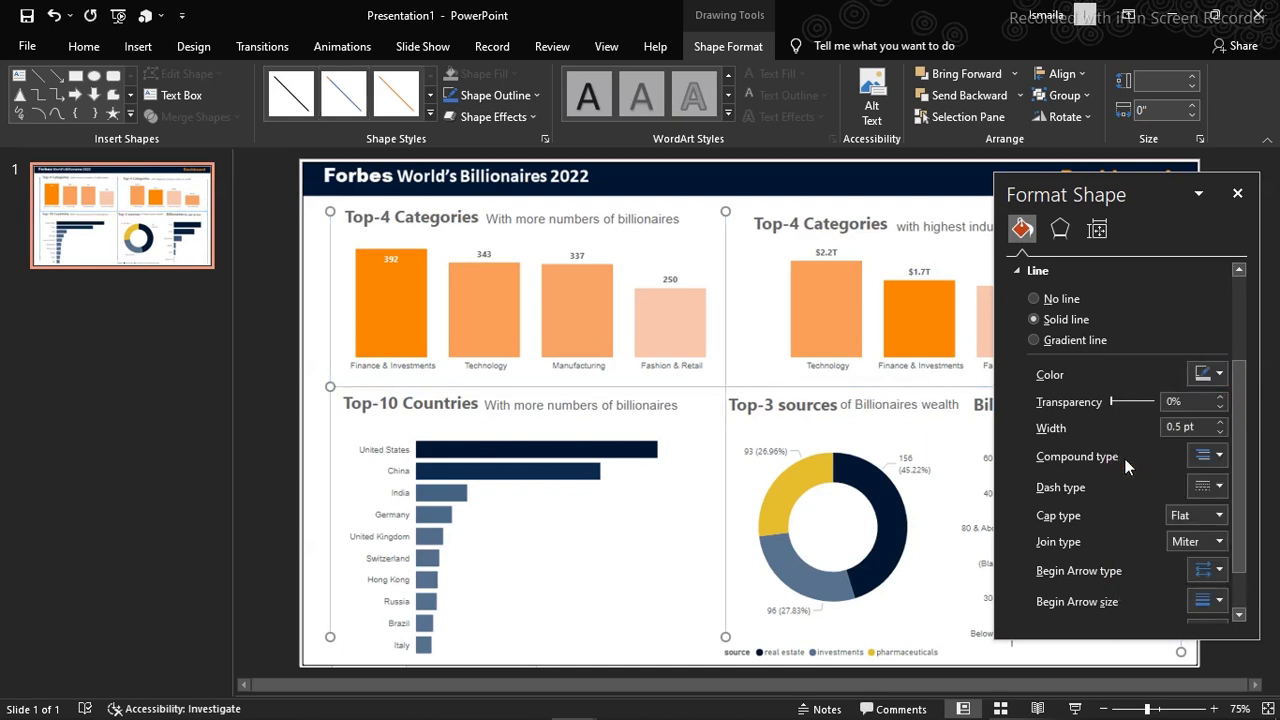
pyautogui.click(1219, 375)
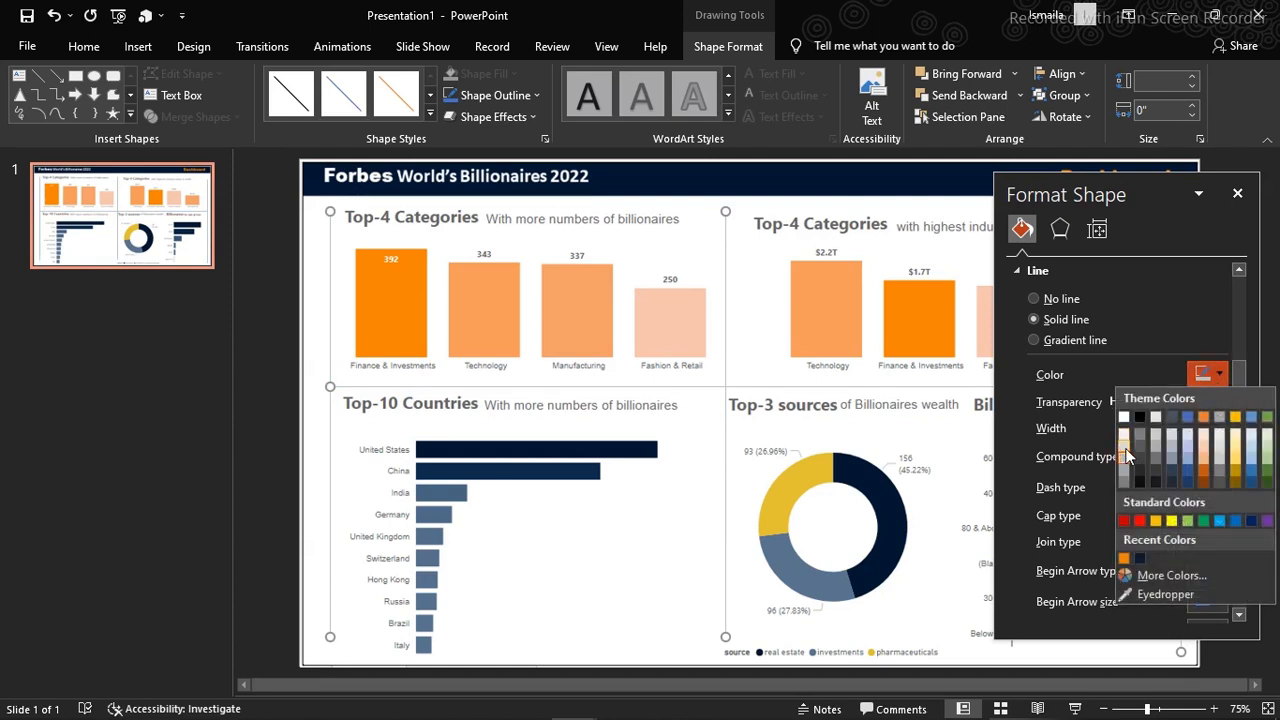
pyautogui.click(1125, 452)
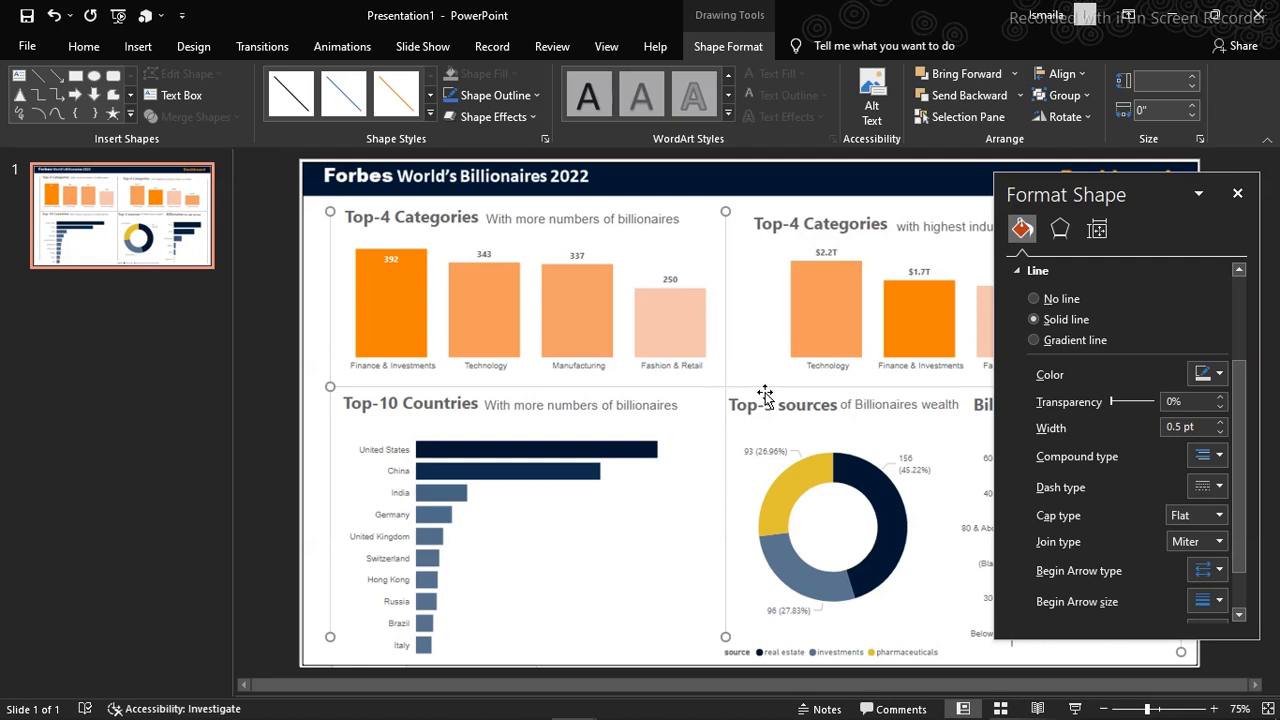
pyautogui.click(1237, 193)
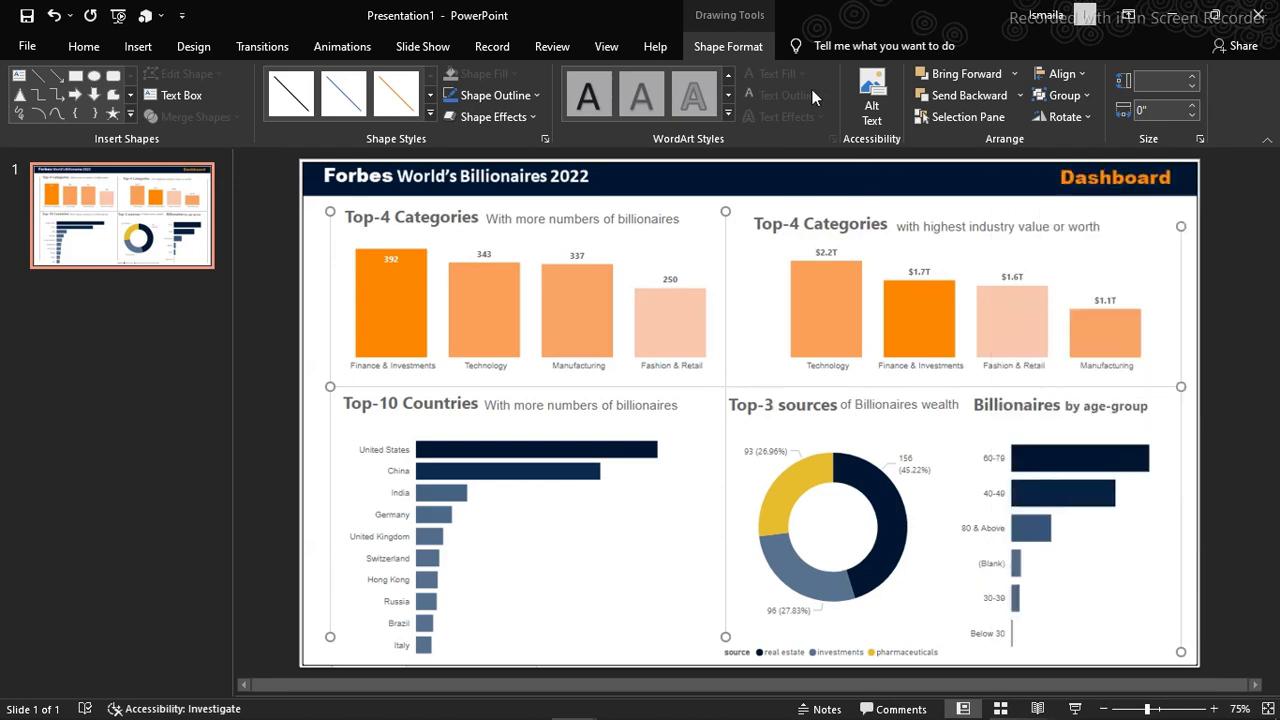
# Draw a 0.17" circle at the upper end of the middle vertical divider
pyautogui.click(802, 197)
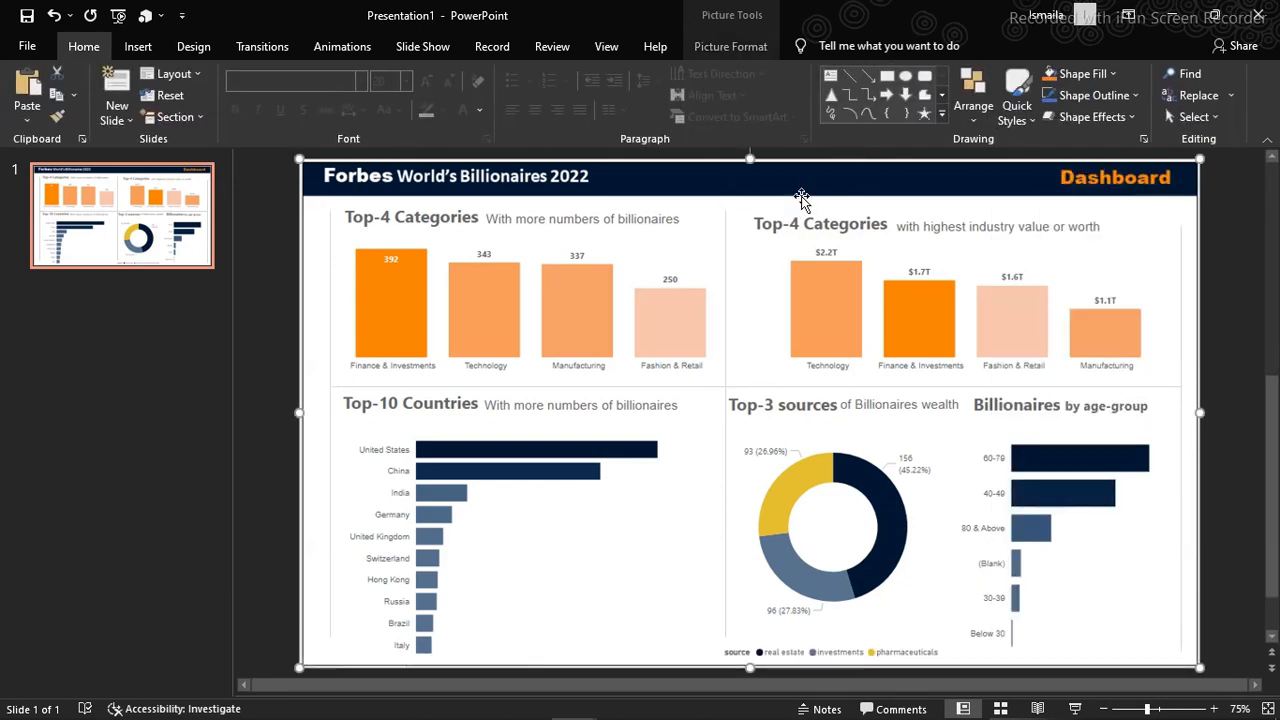
pyautogui.click(905, 79)
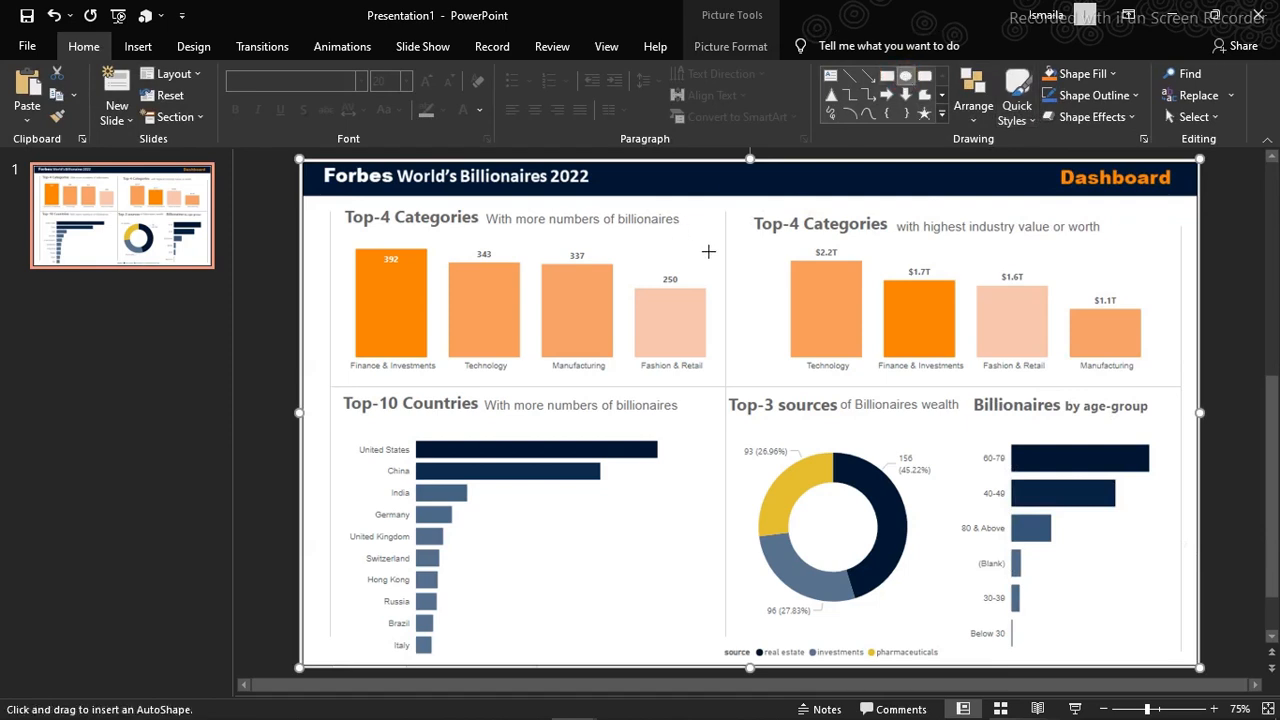
pyautogui.moveTo(708, 252); pyautogui.dragTo(724, 256)
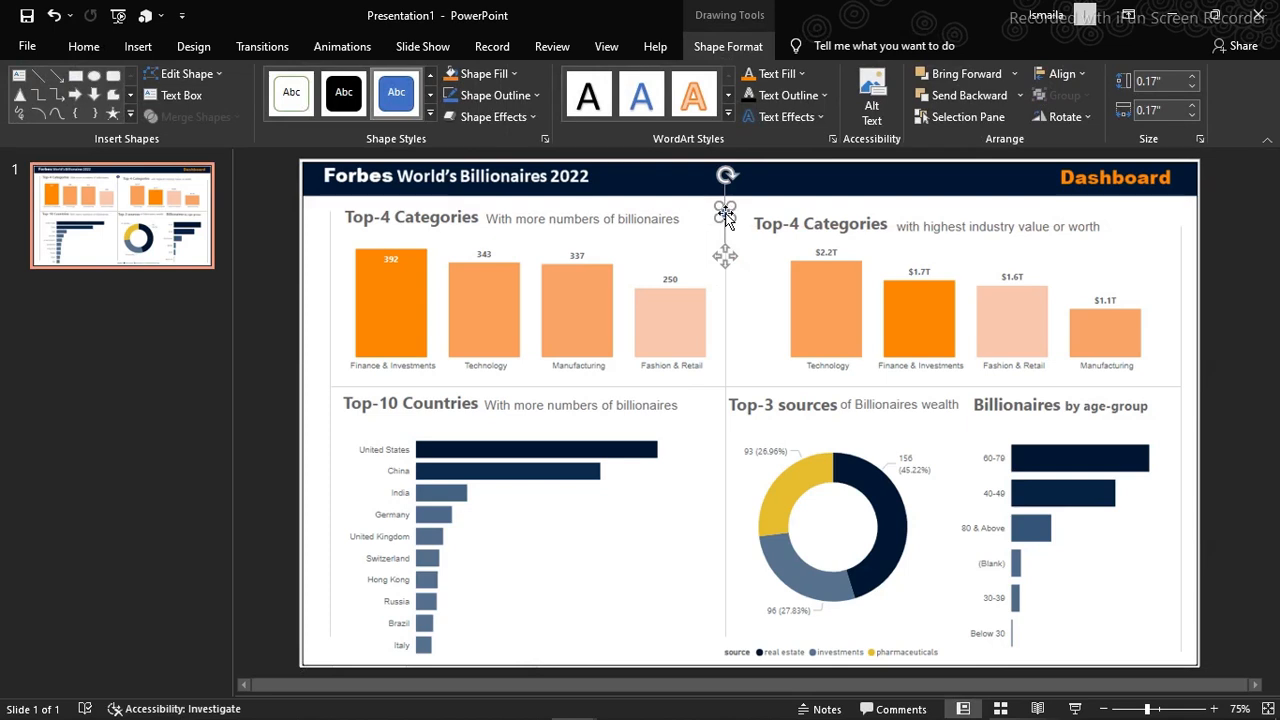
# Fill the small circle with a light gray shade of white and remove its outline
pyautogui.rightClick(725, 212)
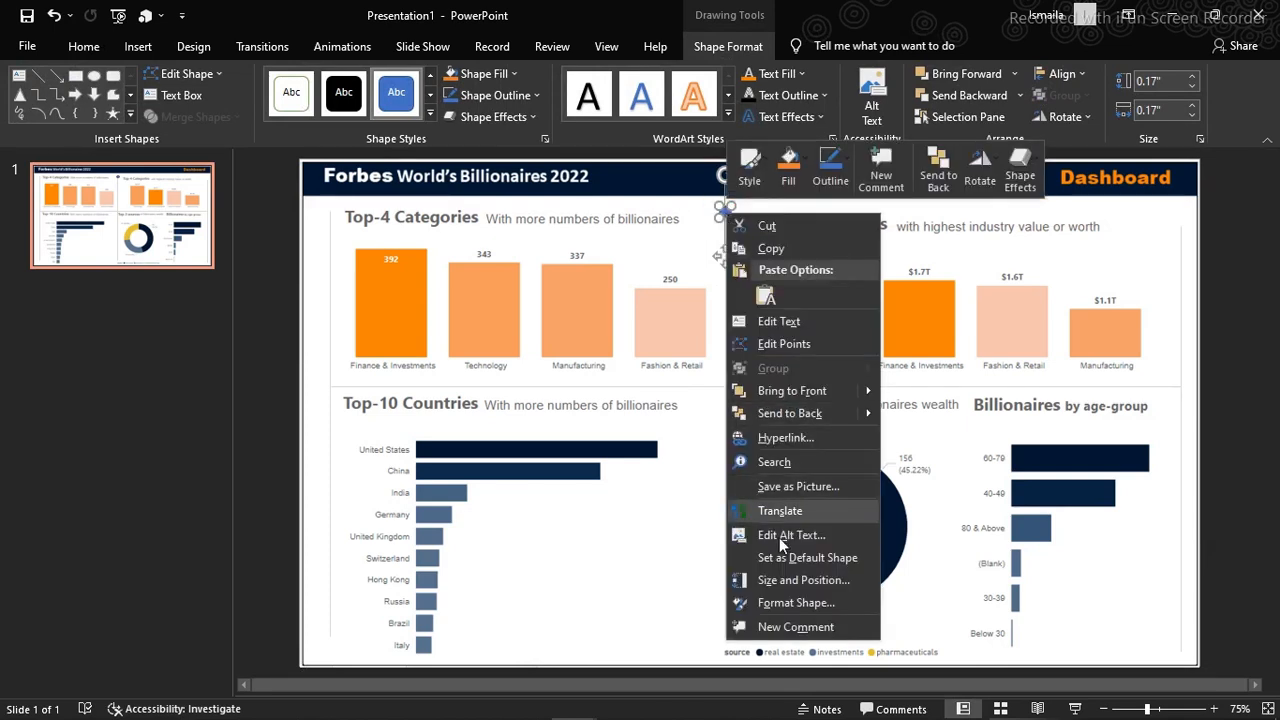
pyautogui.click(779, 604)
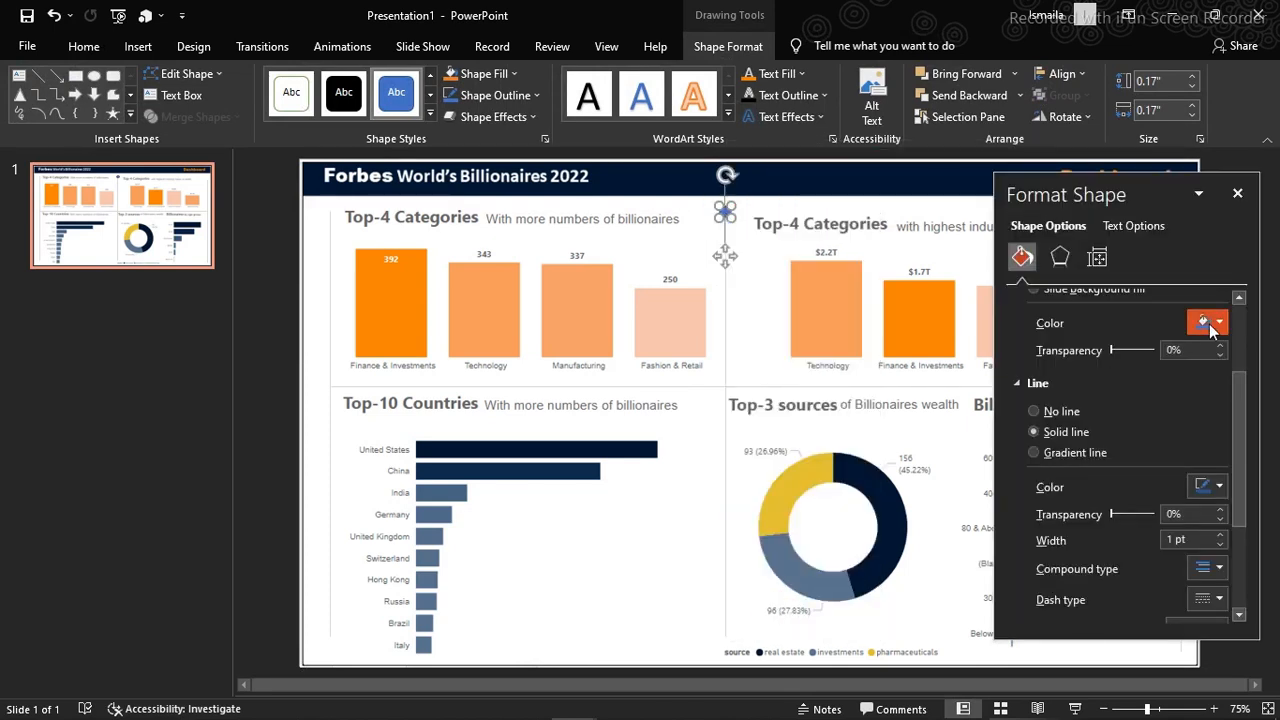
pyautogui.click(1216, 325)
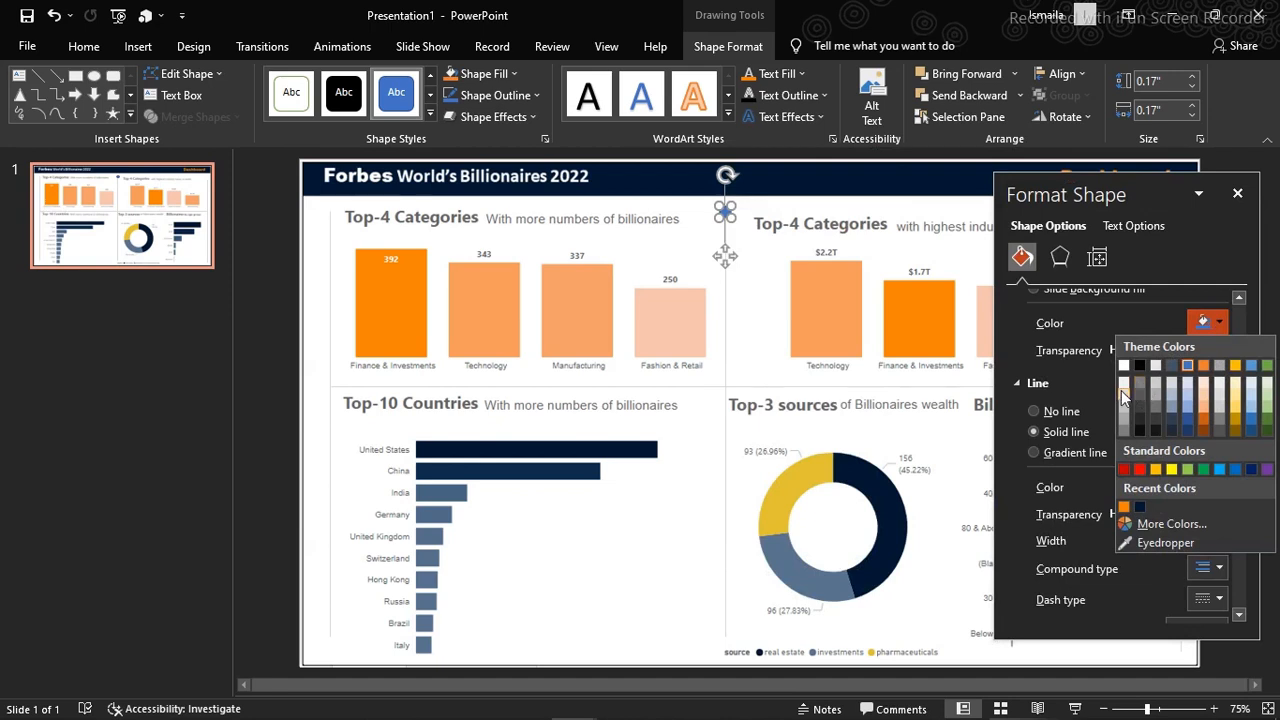
pyautogui.click(1121, 392)
pyautogui.click(1220, 323)
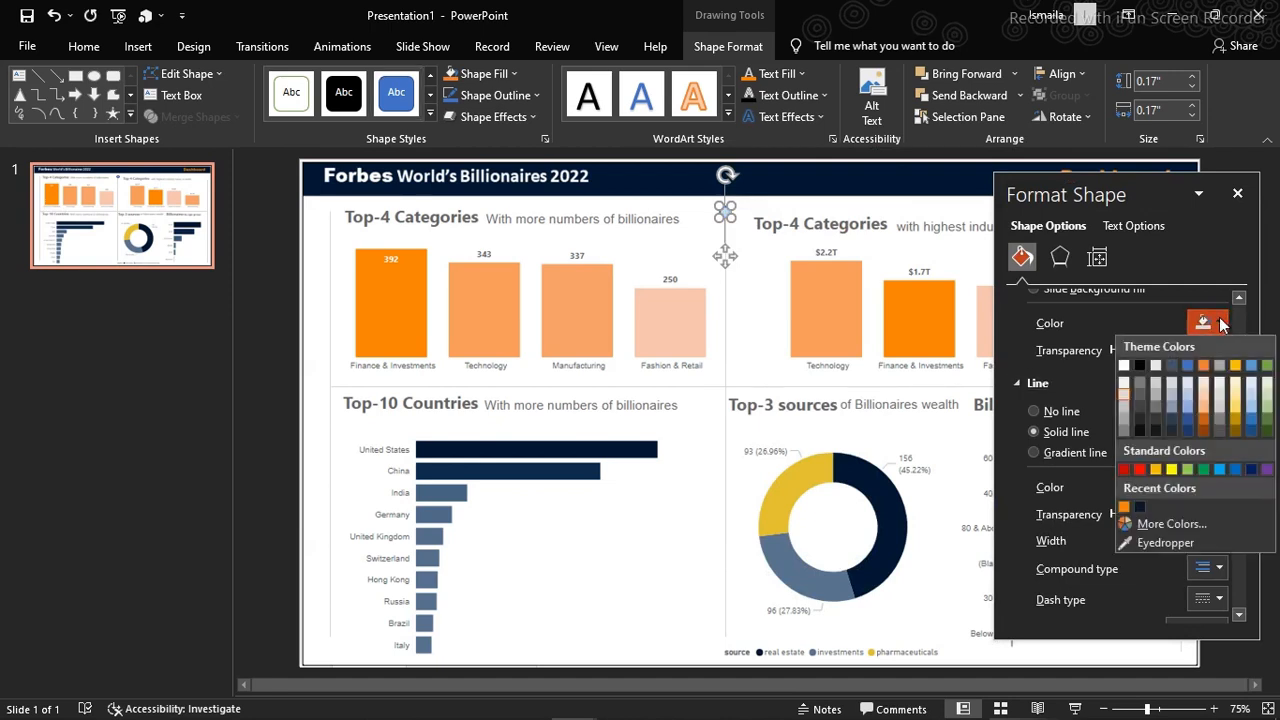
pyautogui.click(1125, 413)
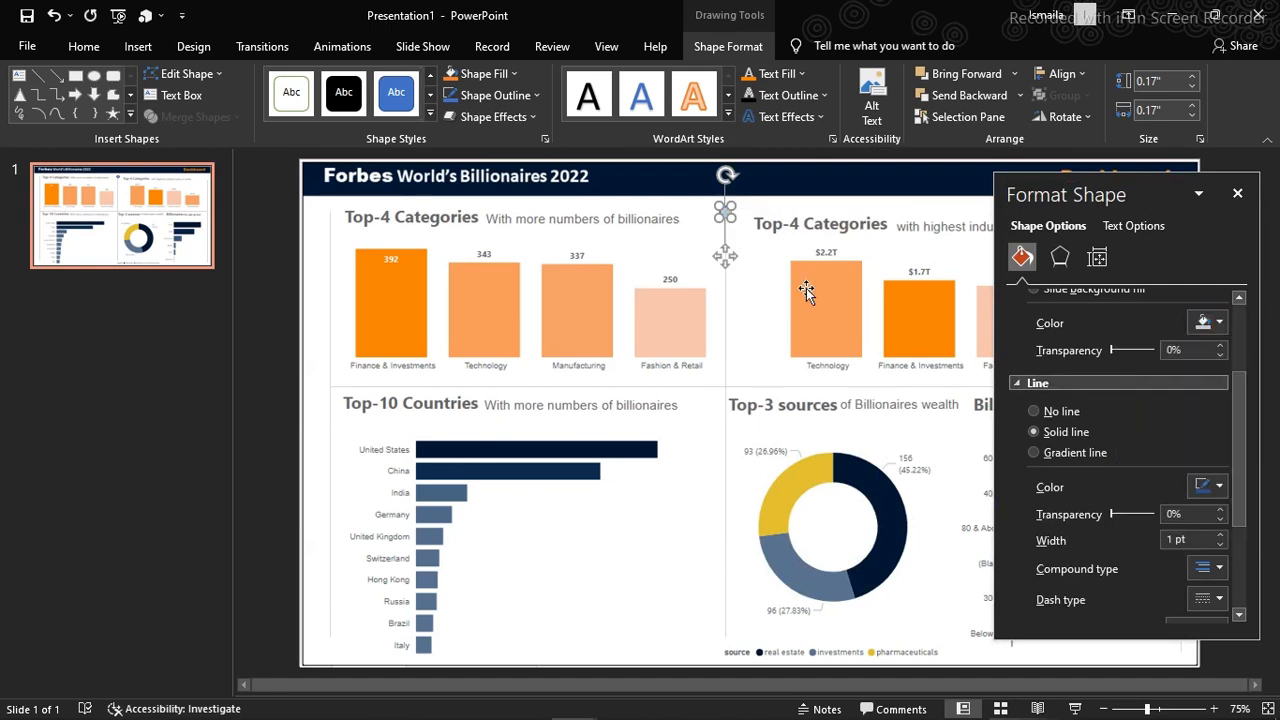
pyautogui.click(1036, 411)
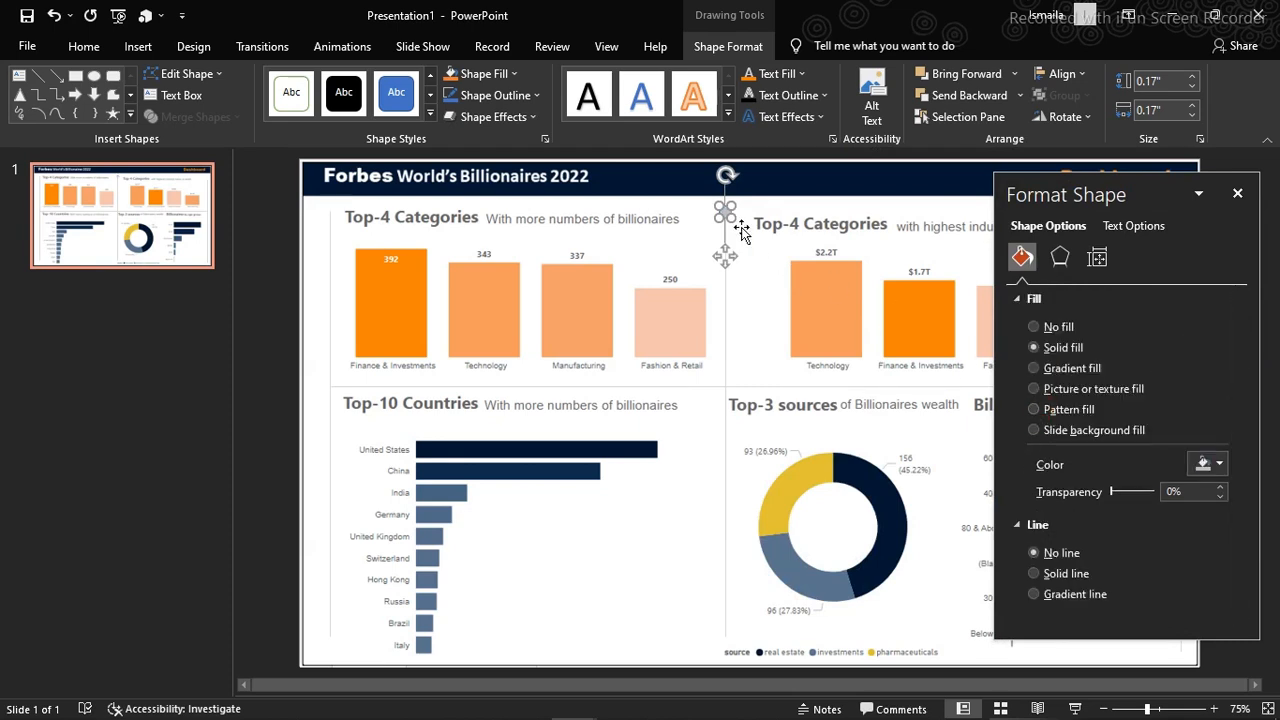
# Duplicate the gray circle onto the upper ends of the left and right vertical dividers
pyautogui.hotkey('ctrl', 'd')
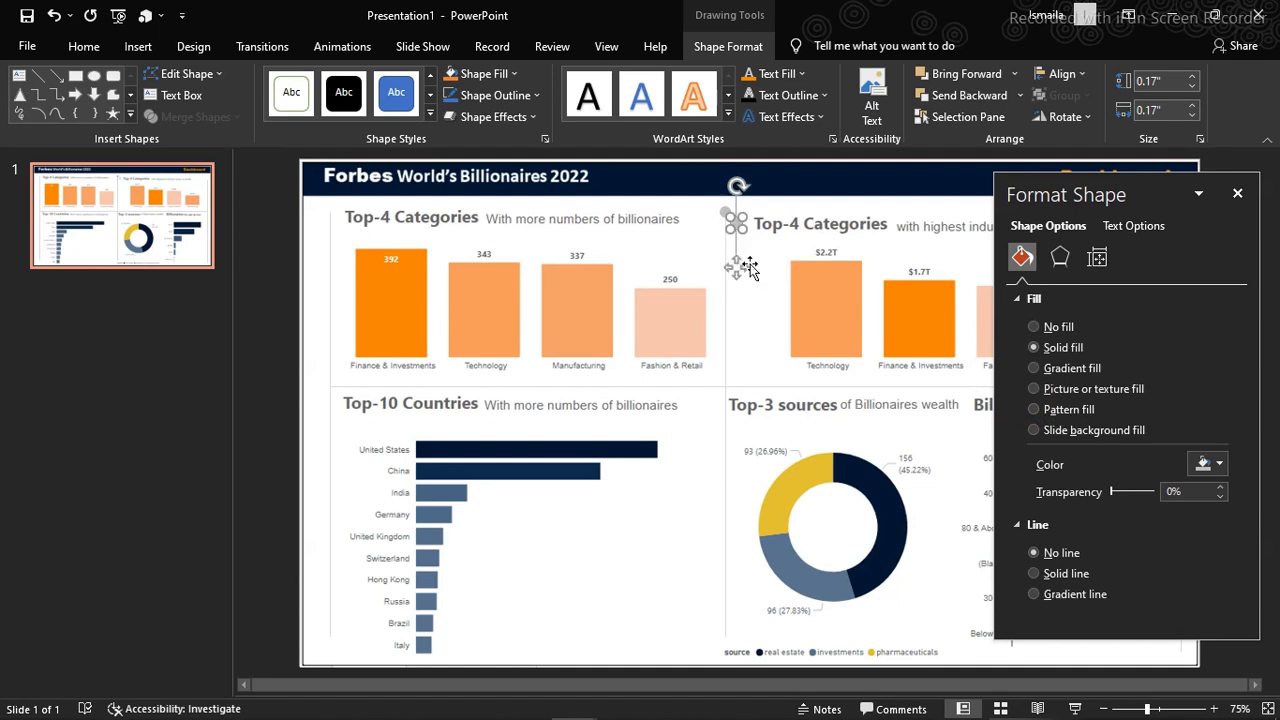
pyautogui.moveTo(736, 266); pyautogui.dragTo(330, 256)
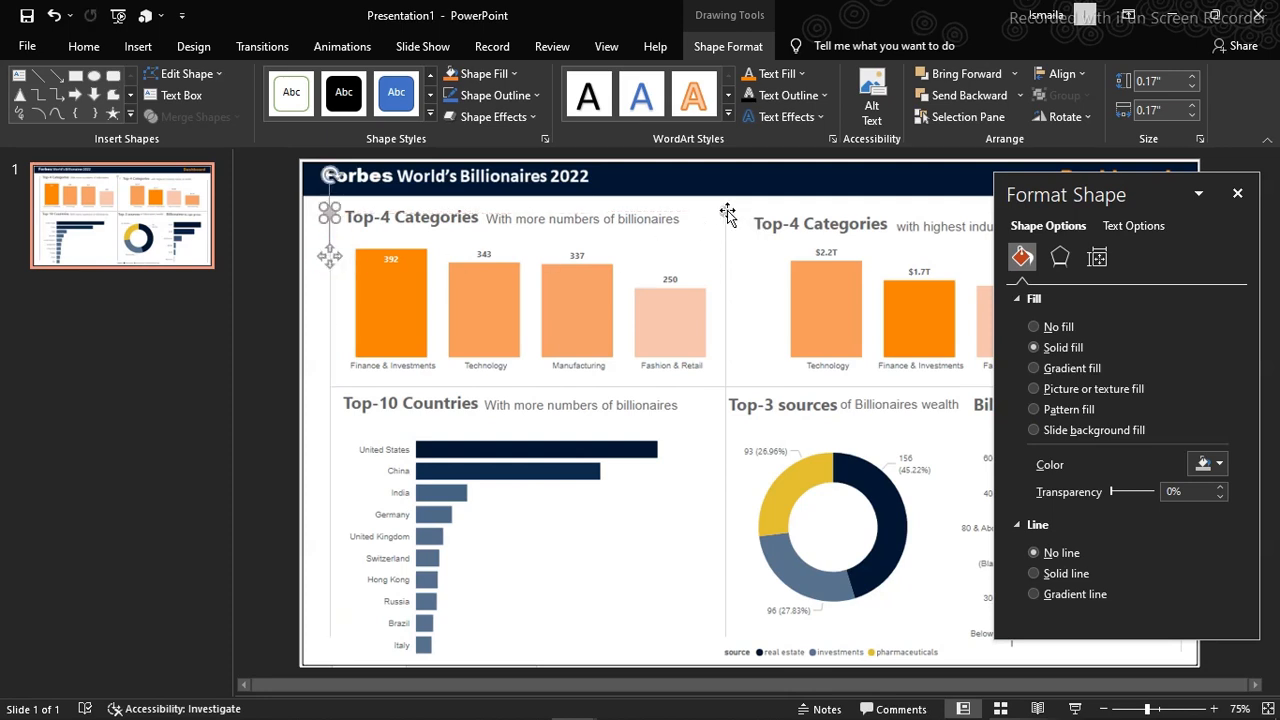
pyautogui.click(1237, 193)
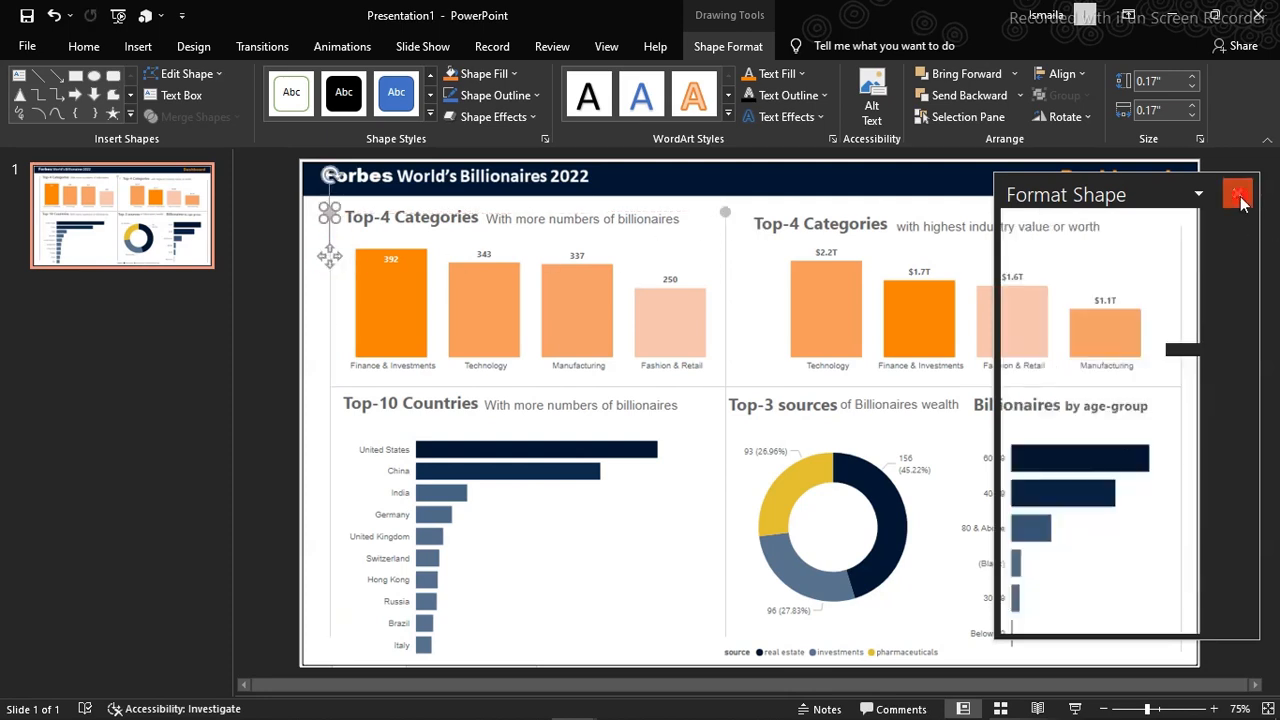
pyautogui.click(726, 213)
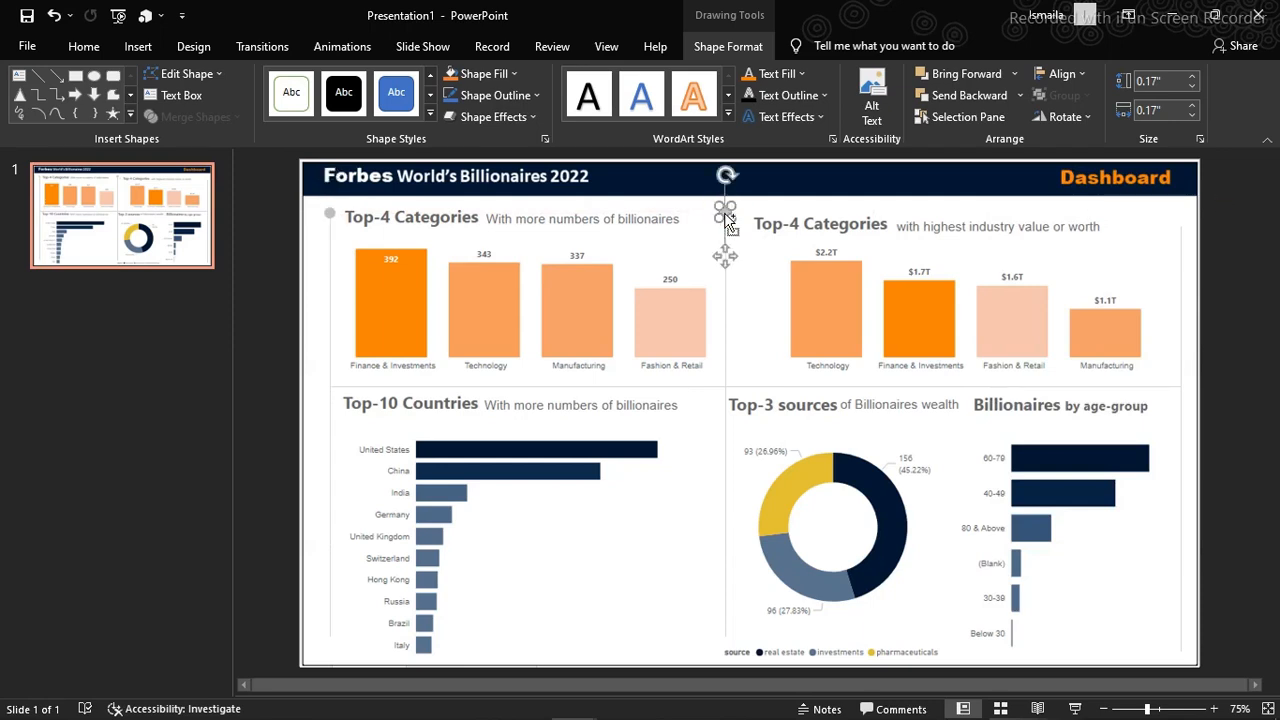
pyautogui.hotkey('ctrl', 'd')
pyautogui.moveTo(735, 262); pyautogui.dragTo(1180, 266)
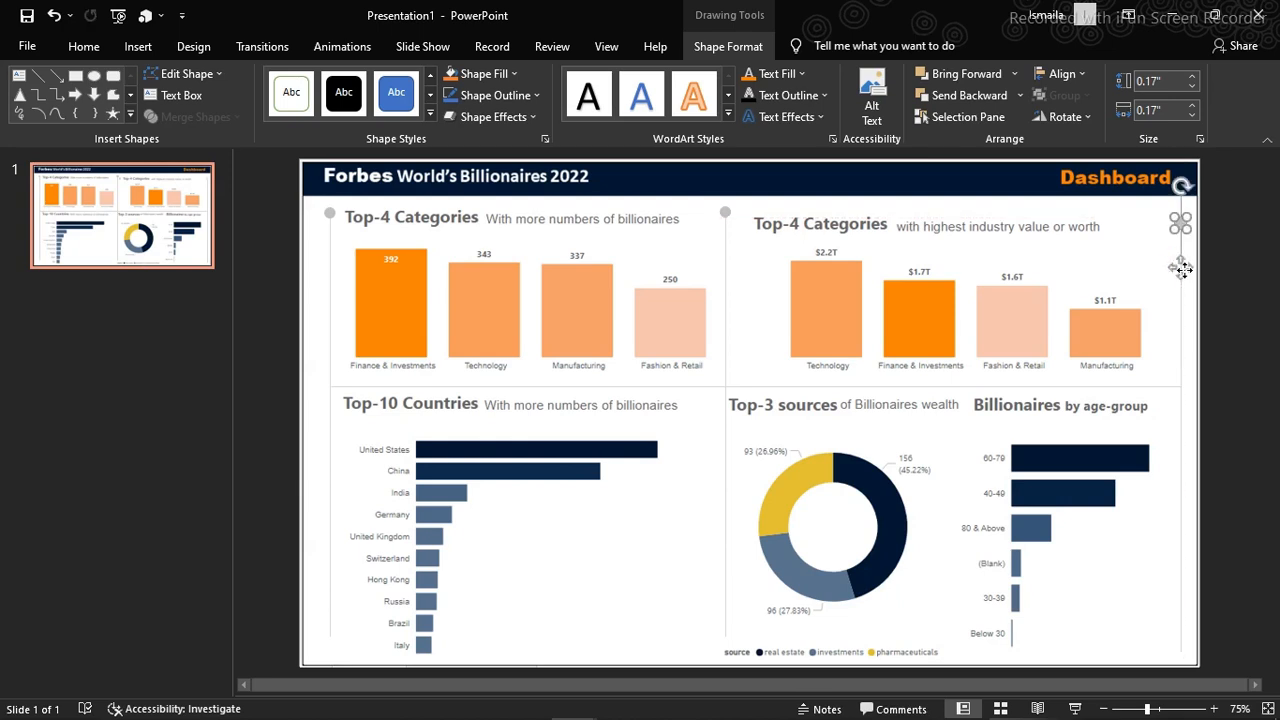
# Copy the circle to the central crossing of the dividers and to the lower end of the middle vertical divider
pyautogui.click(729, 213)
pyautogui.hotkey('ctrl', 'd')
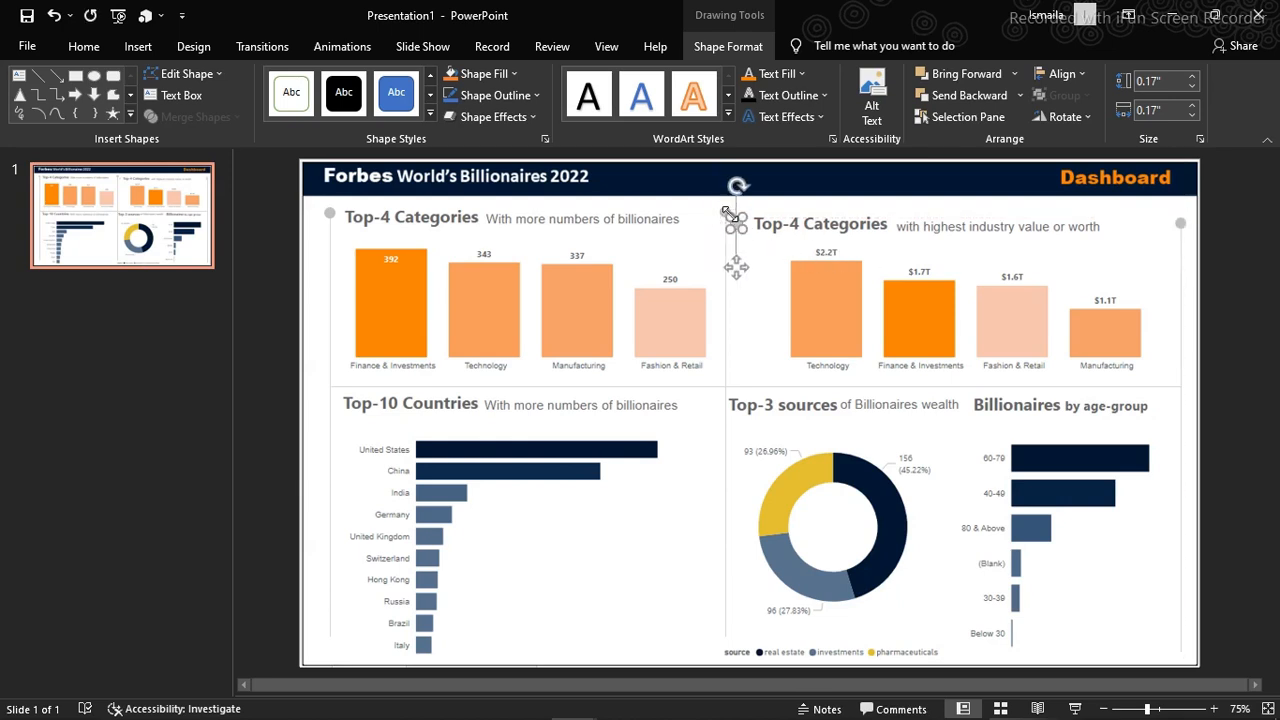
pyautogui.moveTo(735, 267); pyautogui.dragTo(724, 431)
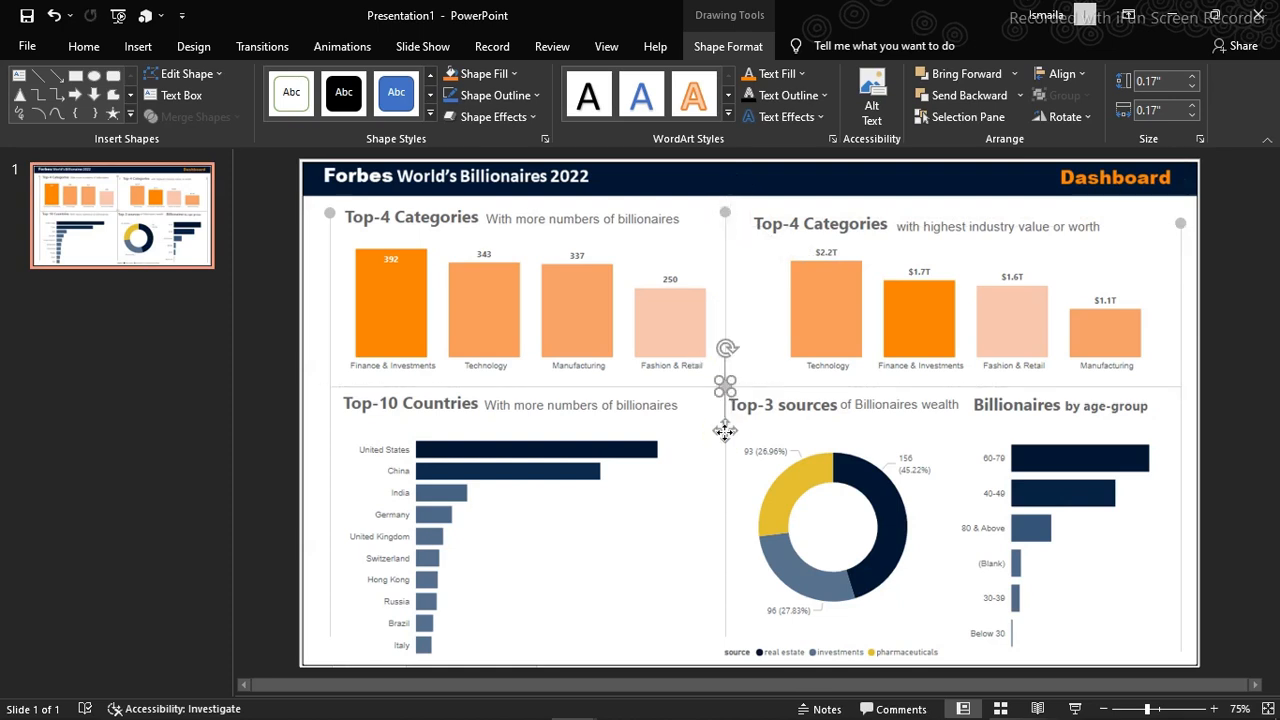
pyautogui.moveTo(725, 431); pyautogui.dragTo(725, 674)
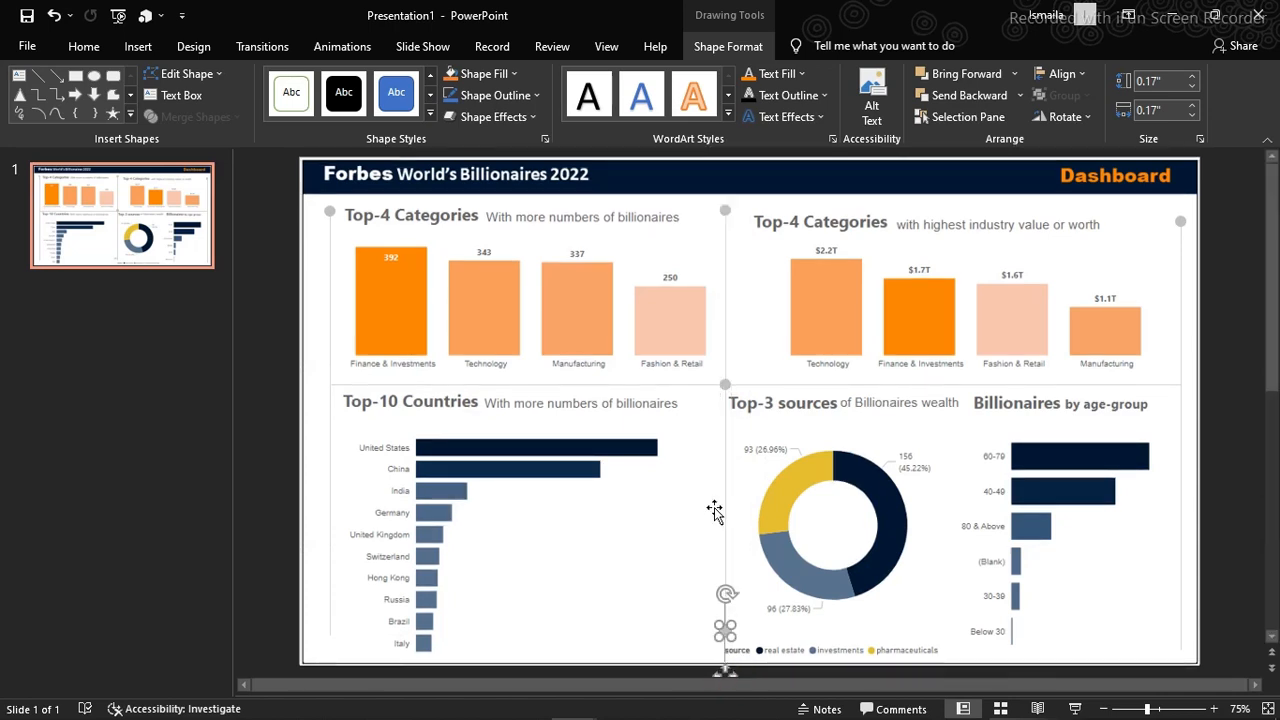
# Place circle copies at the side dividers' lower ends and both ends of the horizontal divider, undoing the accidental move of the screenshot
pyautogui.click(726, 388)
pyautogui.moveTo(726, 388); pyautogui.dragTo(1174, 671)
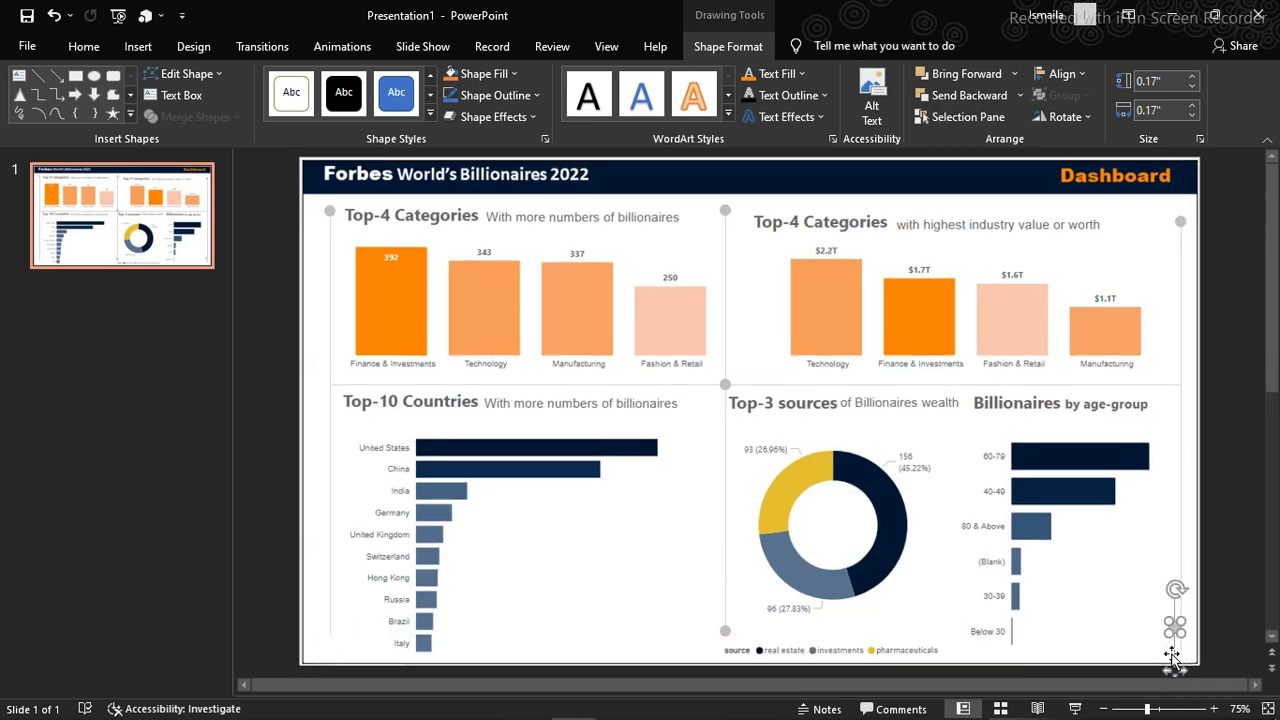
pyautogui.moveTo(1174, 657); pyautogui.dragTo(1181, 655)
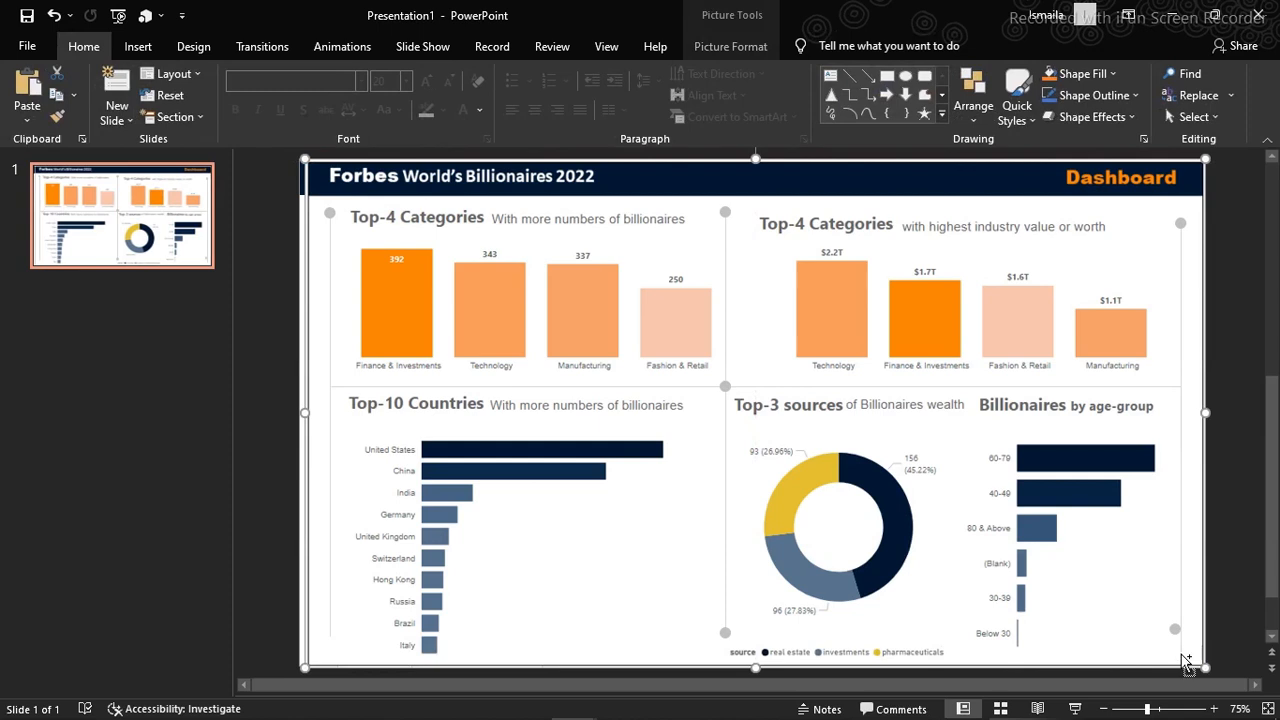
pyautogui.hotkey('ctrl', 'z')
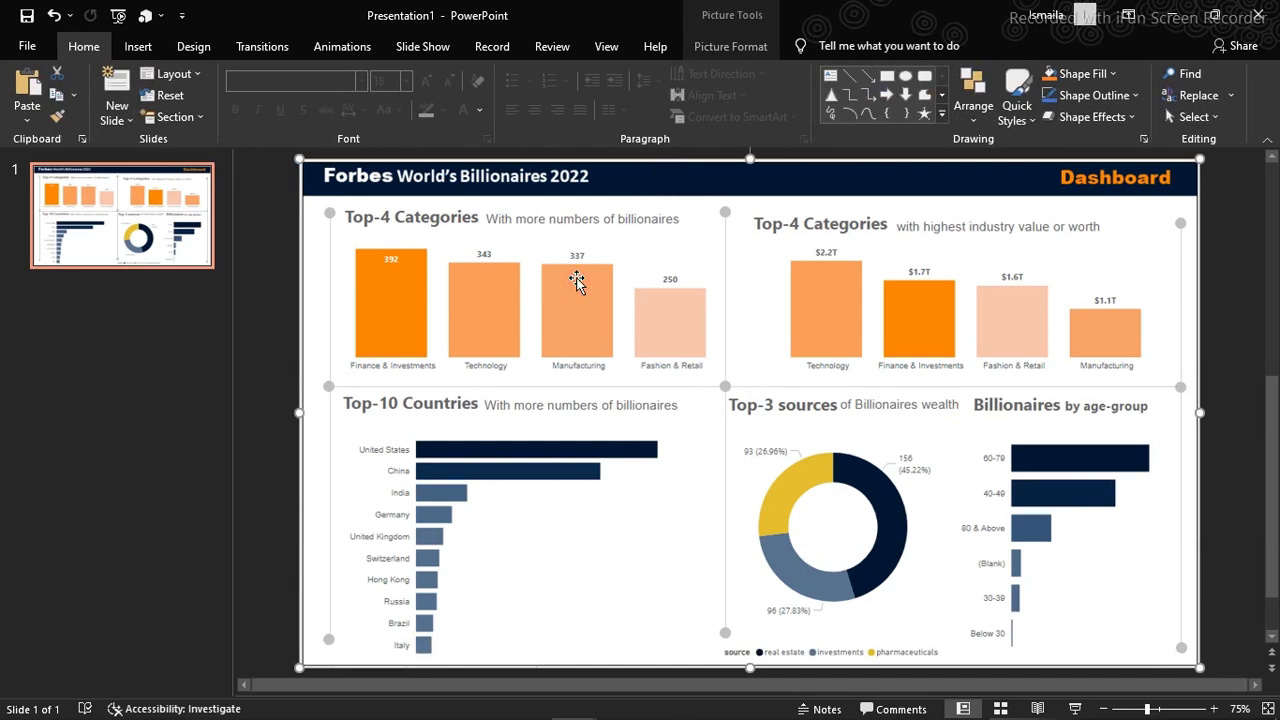
# Delete the dashboard screenshot from the slide and change the slide background to a gradient fill
pyautogui.press('Delete')
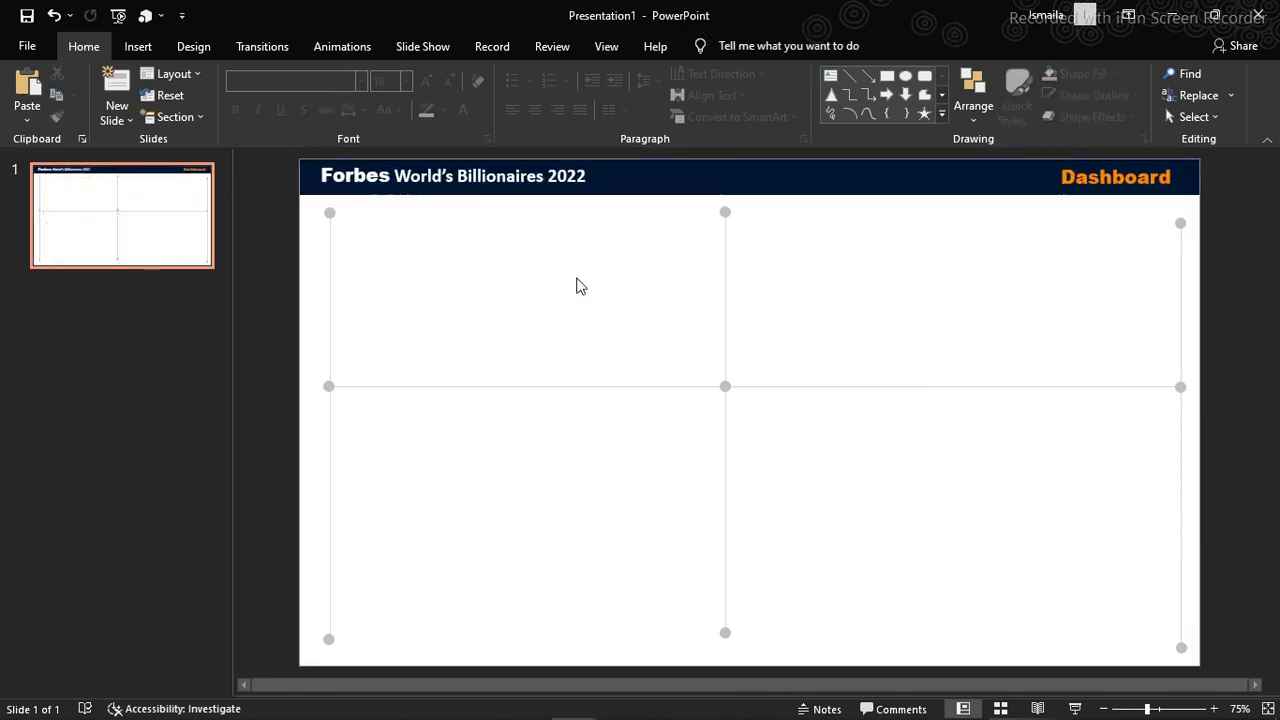
pyautogui.rightClick(577, 284)
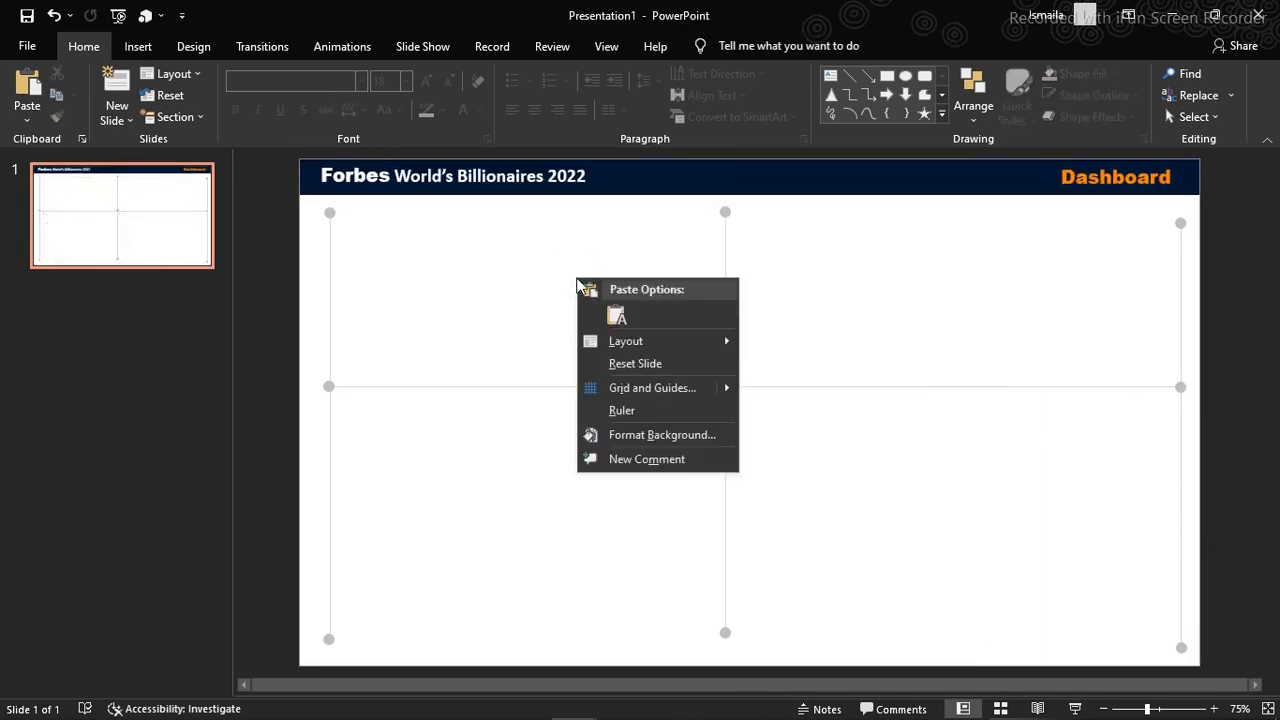
pyautogui.click(631, 437)
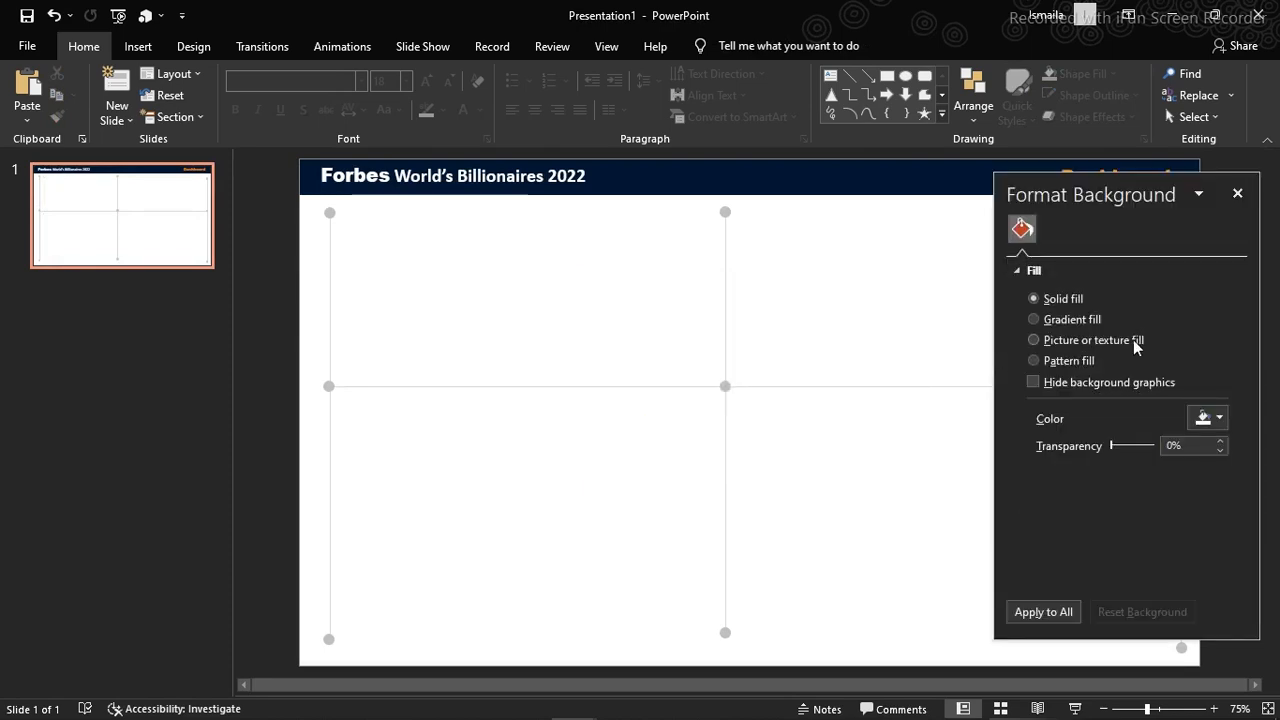
pyautogui.click(1050, 320)
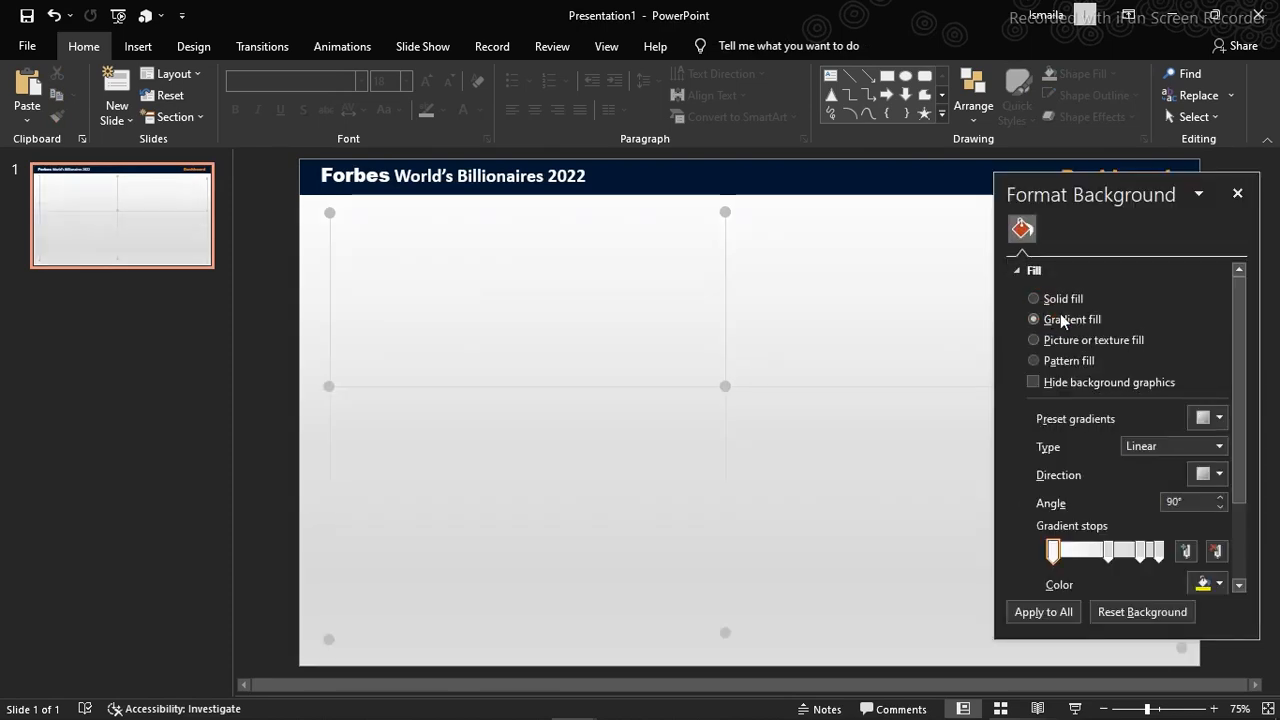
# Remove the third gradient stop from the background and set the linear gradient to a diagonal 135° direction
pyautogui.click(1141, 549)
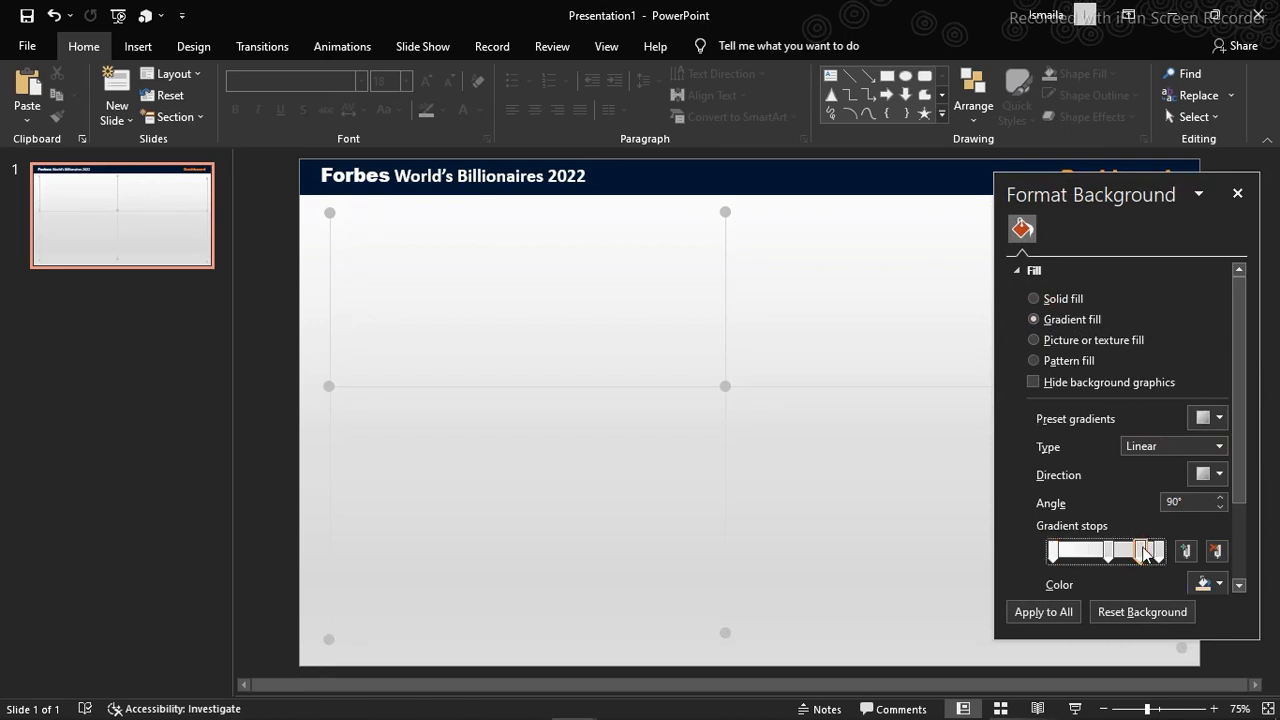
pyautogui.click(1217, 550)
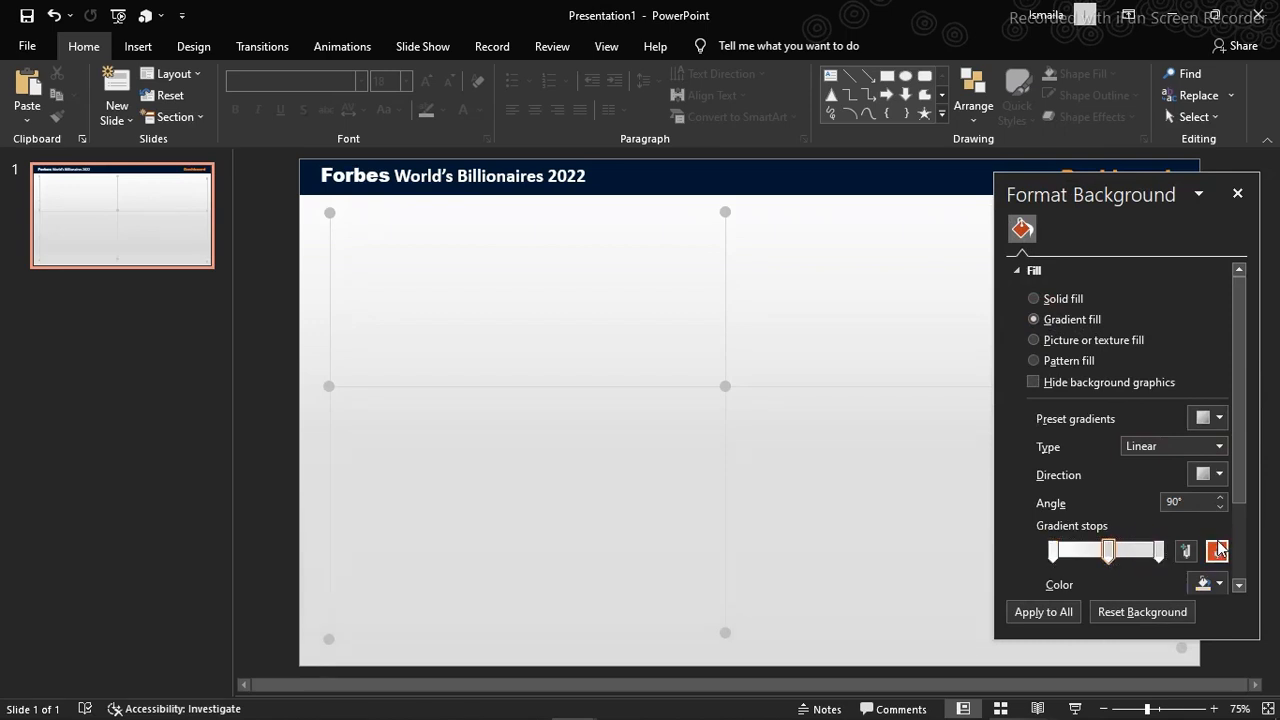
pyautogui.click(1219, 487)
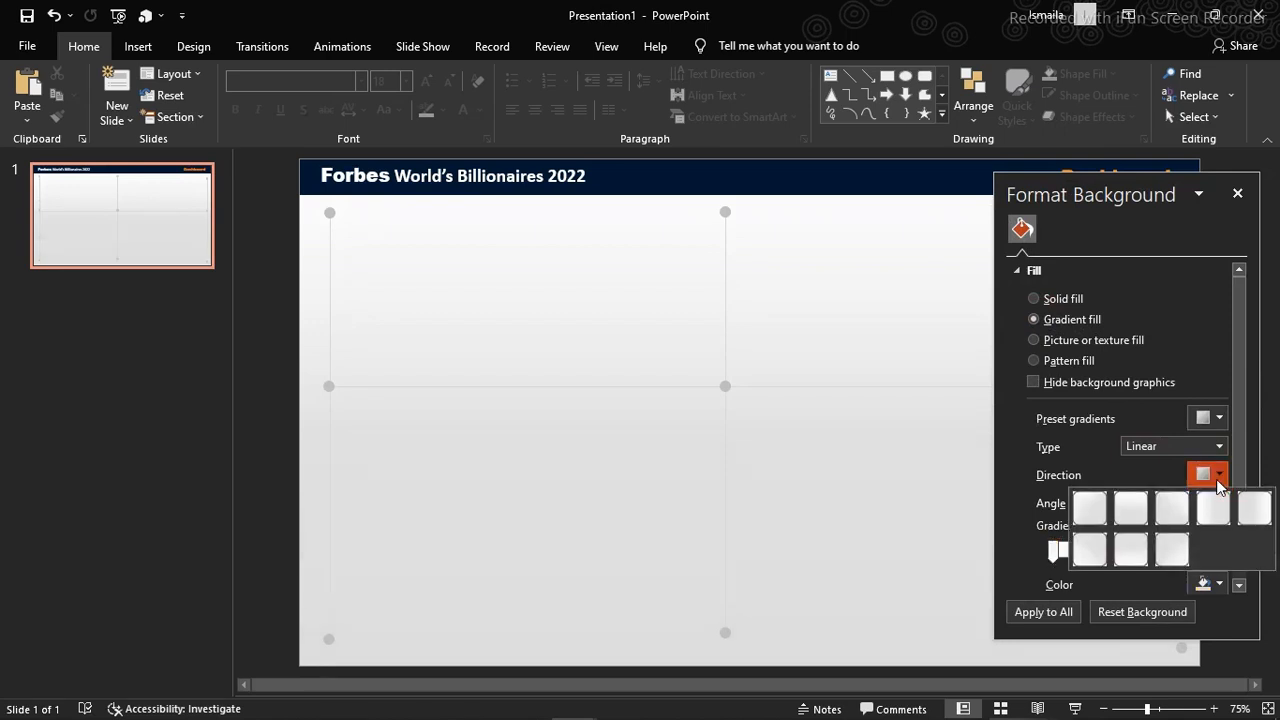
pyautogui.click(1172, 506)
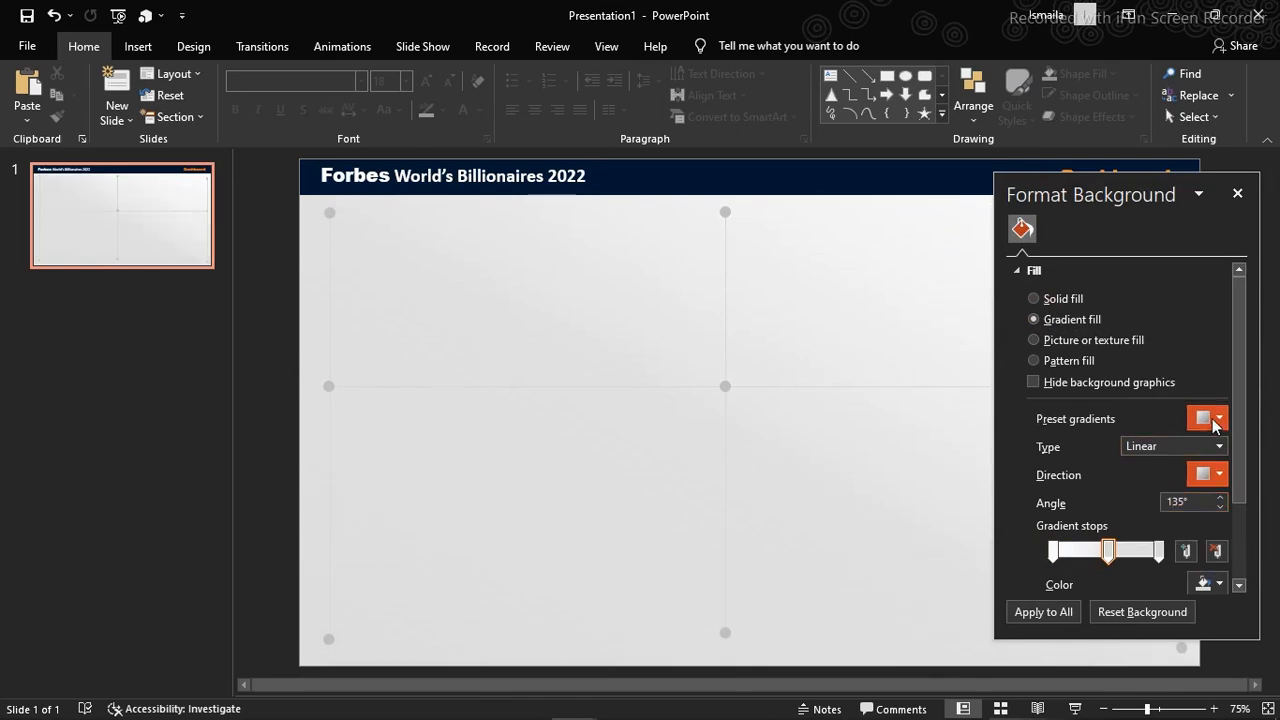